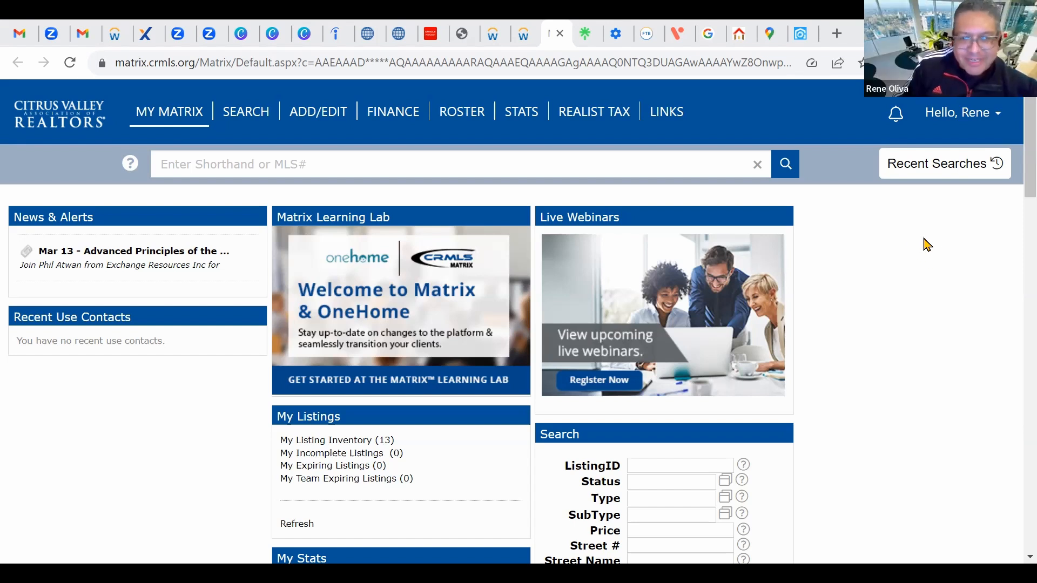
# Step: Choose Search > Residential > Detail from the Matrix menu
pyautogui.click(267, 120)
pyautogui.moveTo(247, 132)
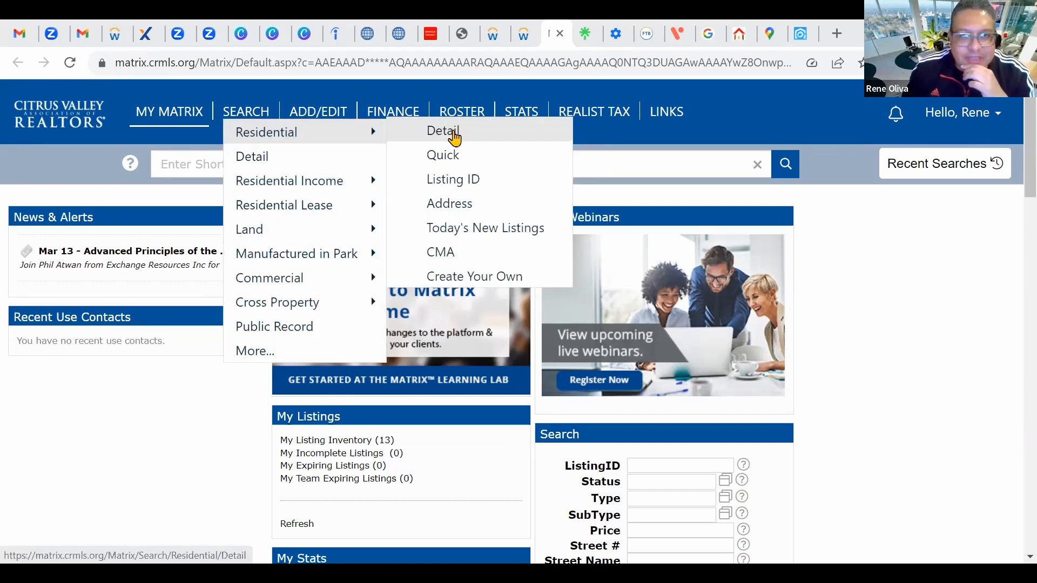
pyautogui.click(454, 133)
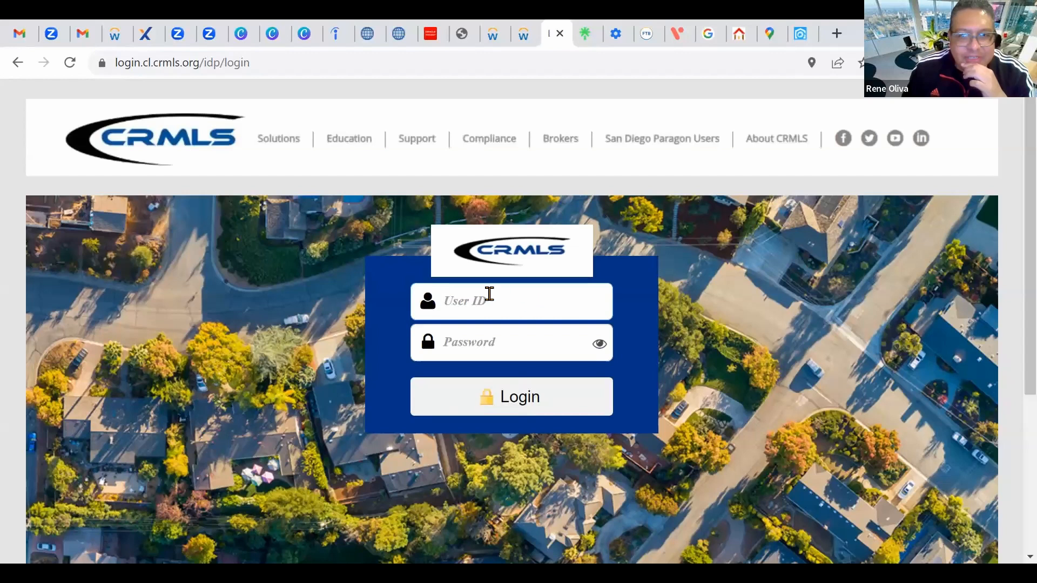
# Step: Enter the CRMLS user ID and password and submit the login
pyautogui.write('c121')
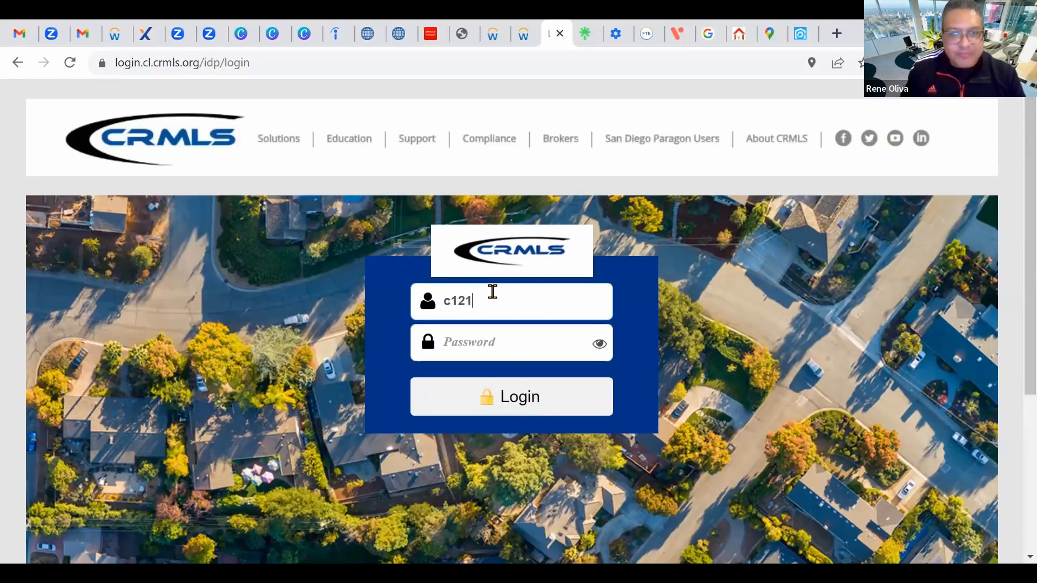
pyautogui.write('46')
pyautogui.press('Tab')
pyautogui.write('••••')
pyautogui.press('BackSpace')
pyautogui.press('BackSpace')
pyautogui.press('BackSpace')
pyautogui.press('BackSpace')
pyautogui.write('••••••••')
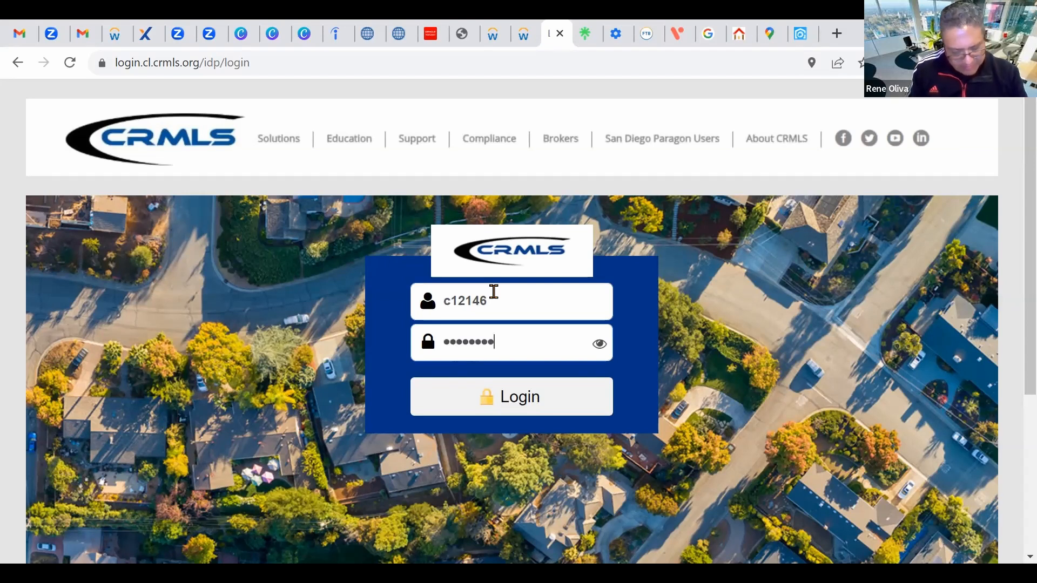
pyautogui.click(540, 402)
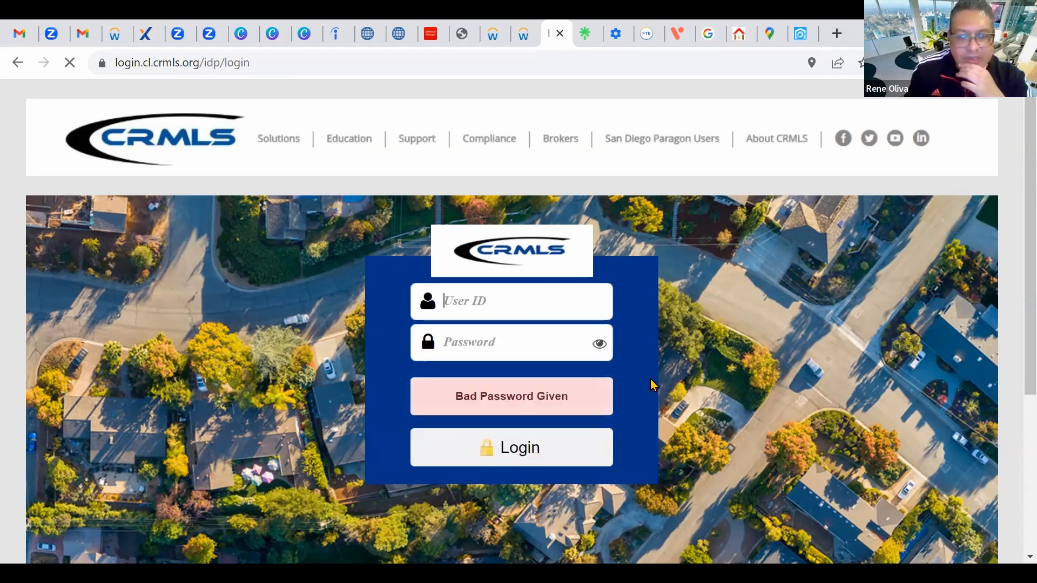
# Step: Re-enter the user ID and corrected password after the failed login
pyautogui.click(479, 309)
pyautogui.press('Tab')
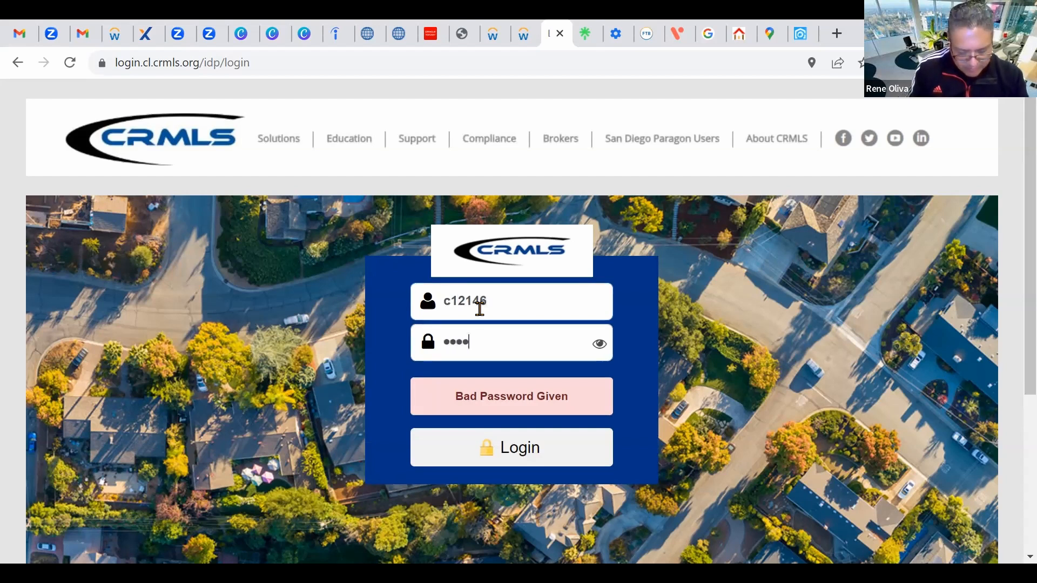
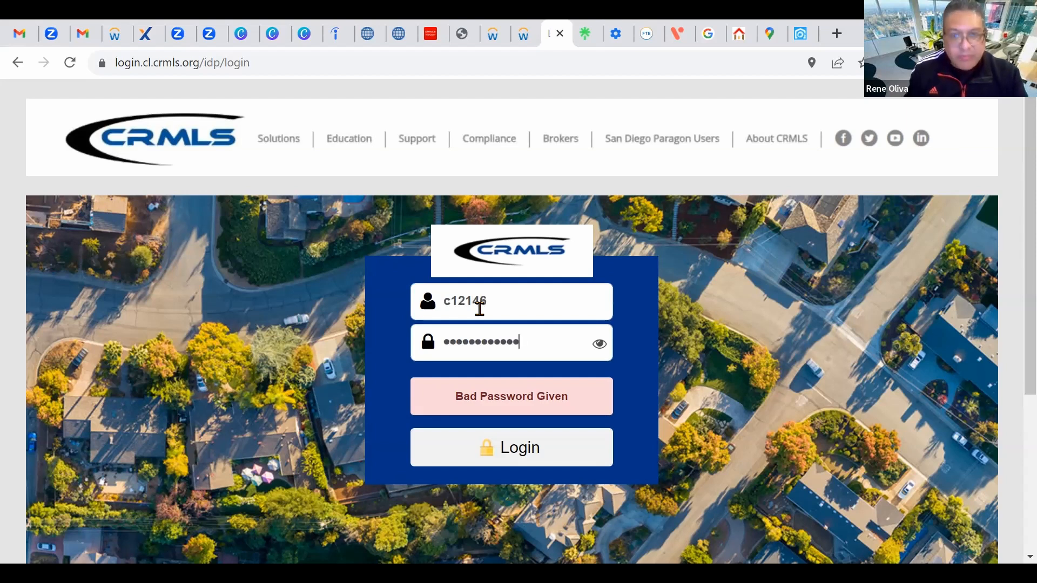
pyautogui.click(523, 451)
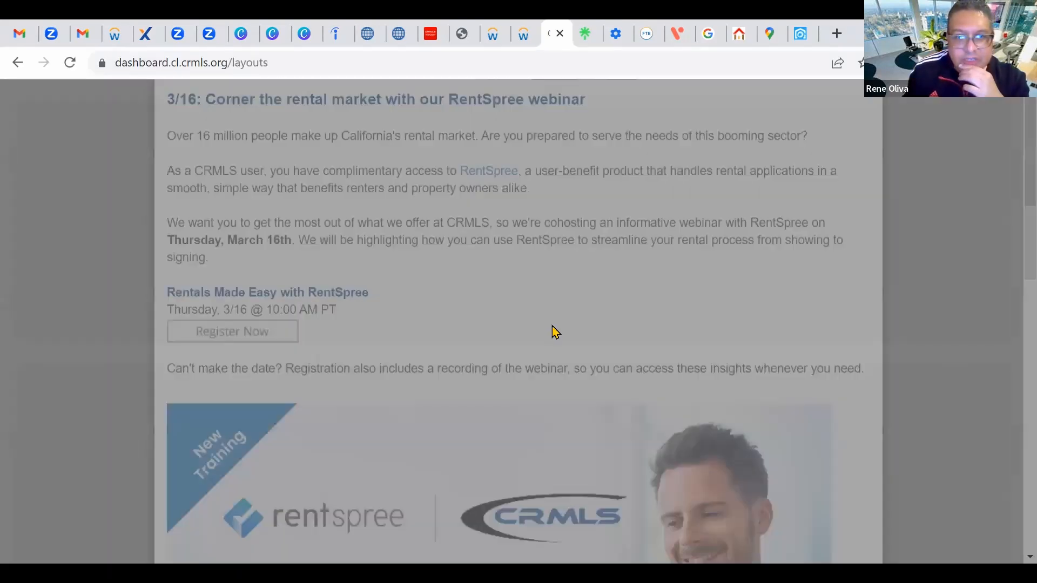
# Step: Dismiss the webinar announcement and launch the CRMLS Matrix tile from the dashboard
pyautogui.scroll(-12, 685, 331)
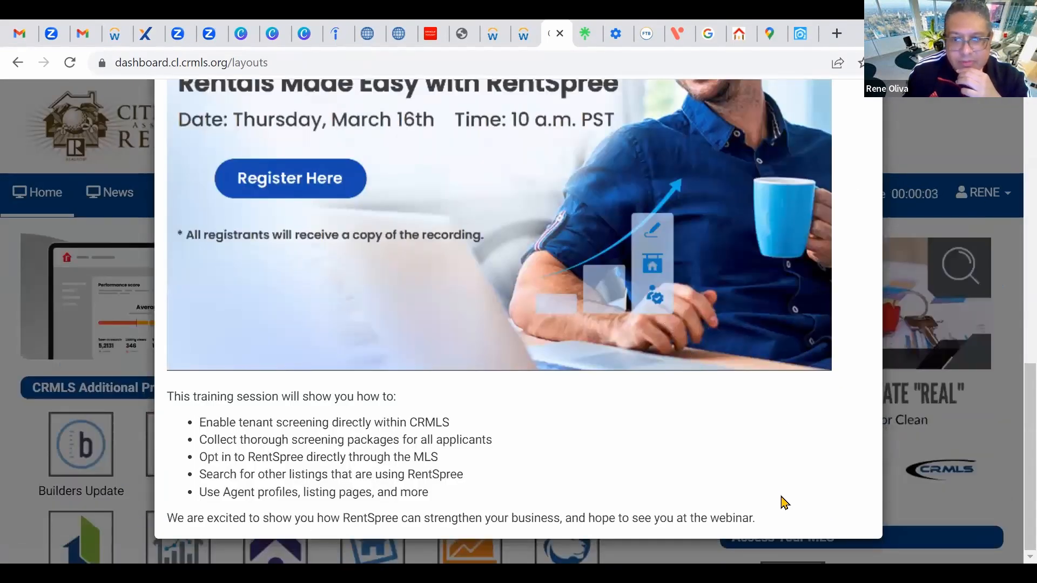
pyautogui.scroll(-2, 784, 502)
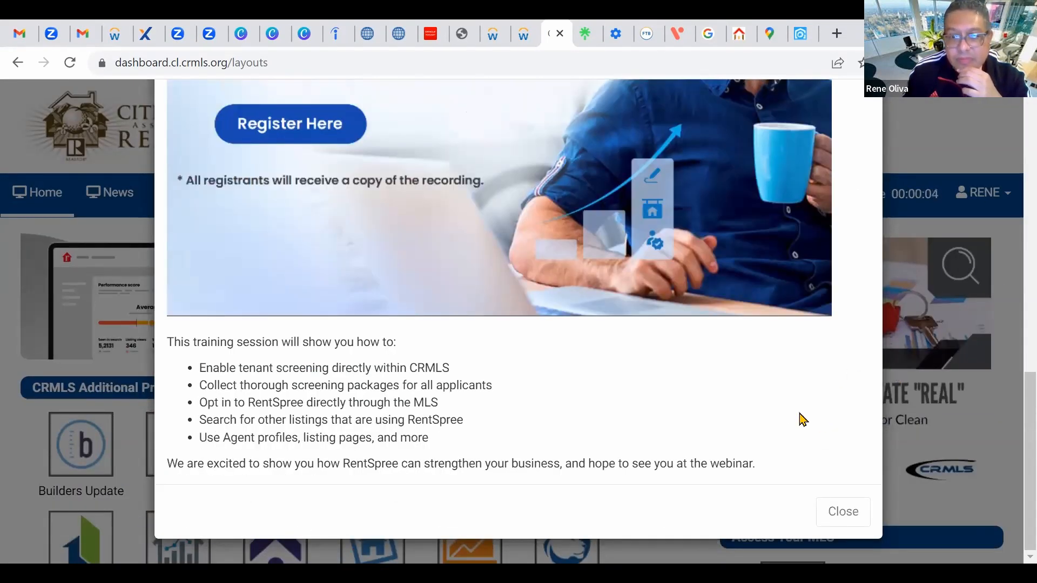
pyautogui.click(827, 504)
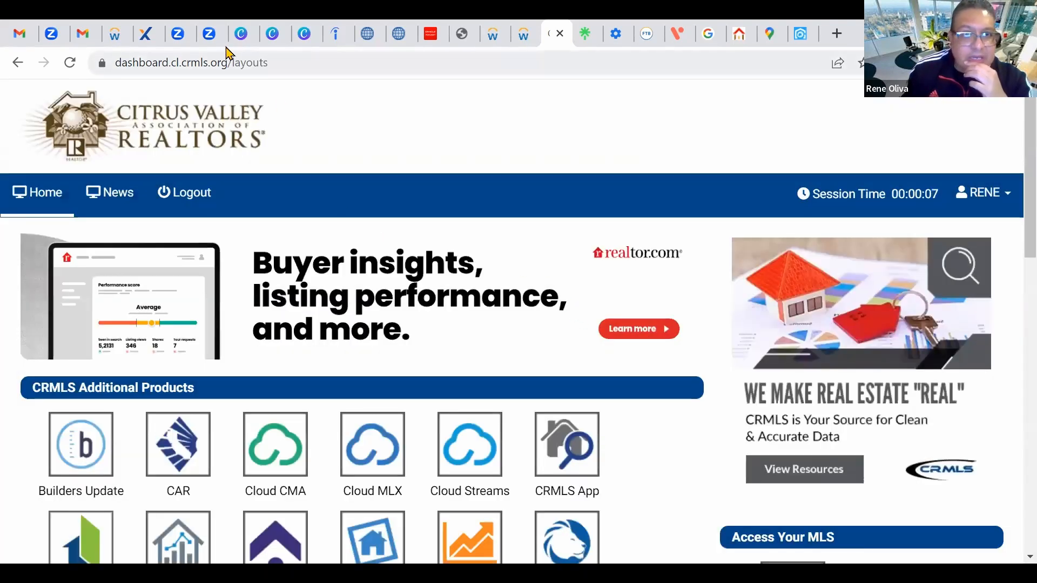
pyautogui.scroll(-5, 833, 412)
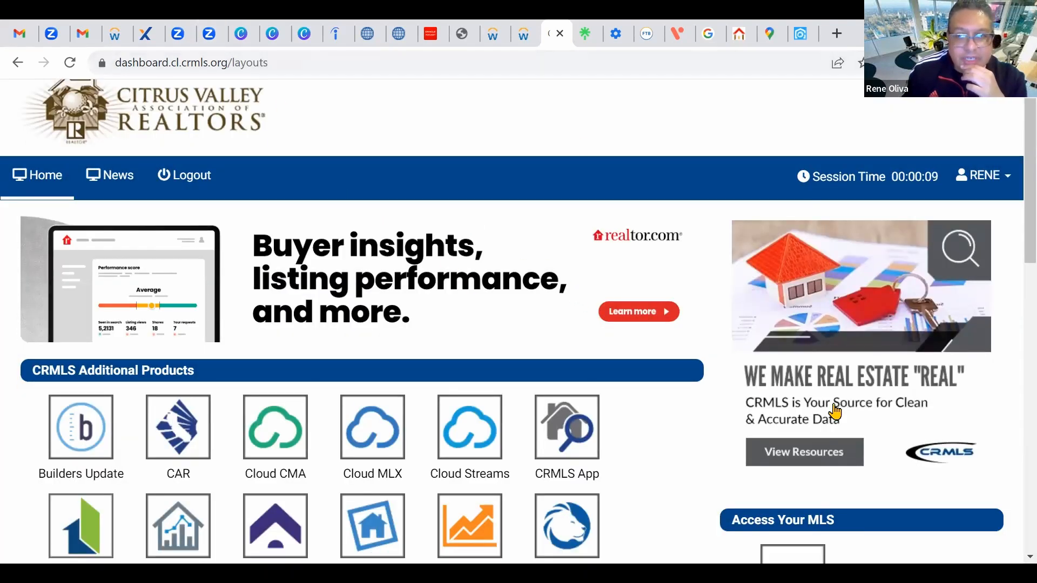
pyautogui.click(793, 339)
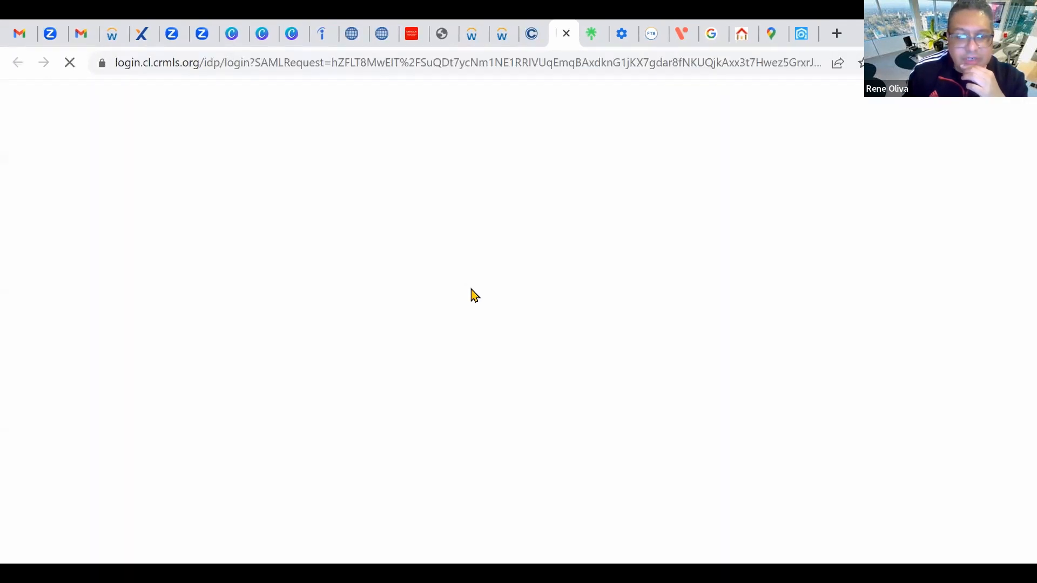
pyautogui.scroll(-12, 840, 358)
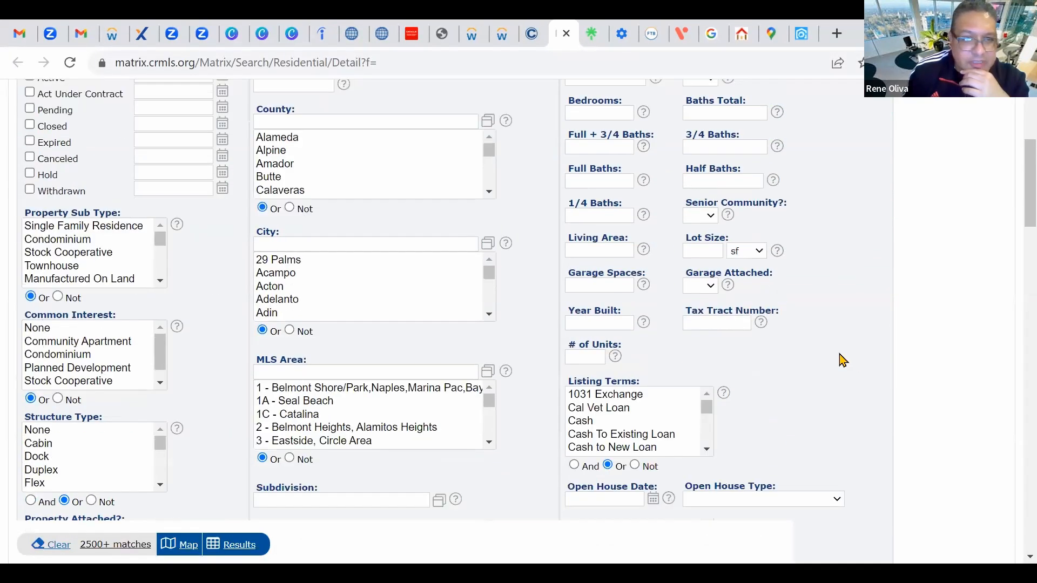
pyautogui.scroll(-4, 324, 356)
pyautogui.click(76, 349)
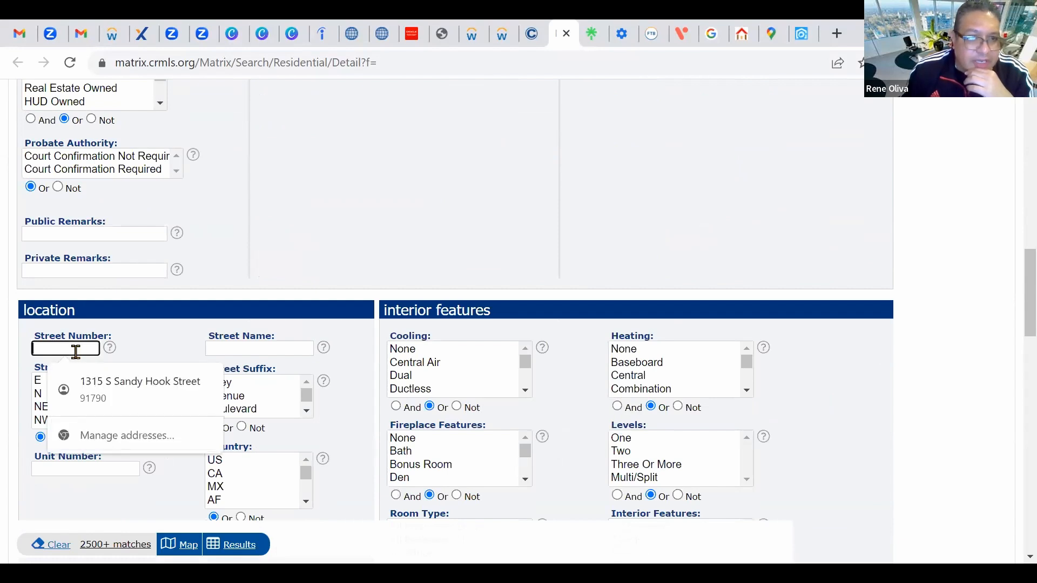
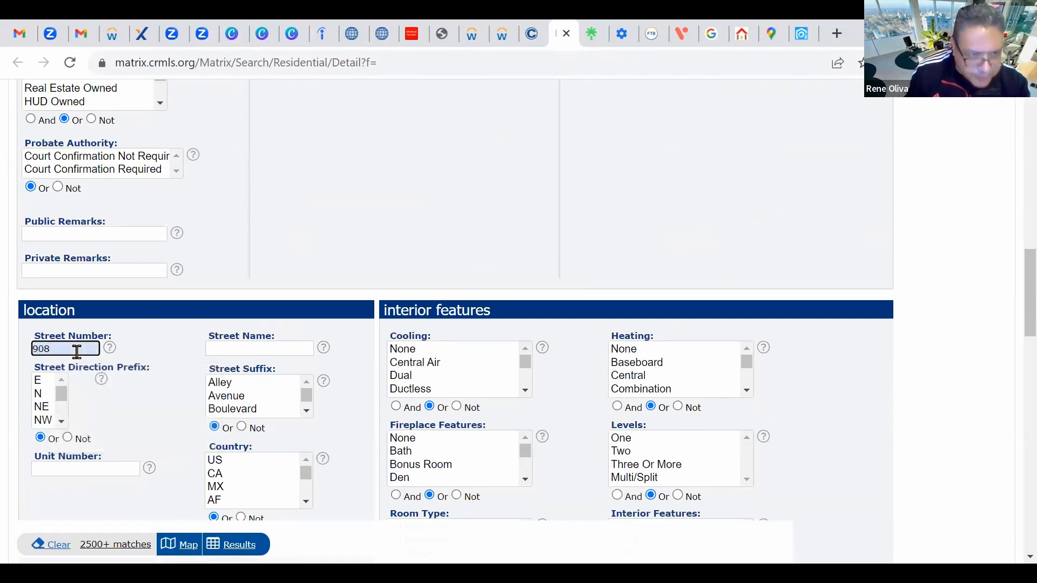
pyautogui.click(243, 350)
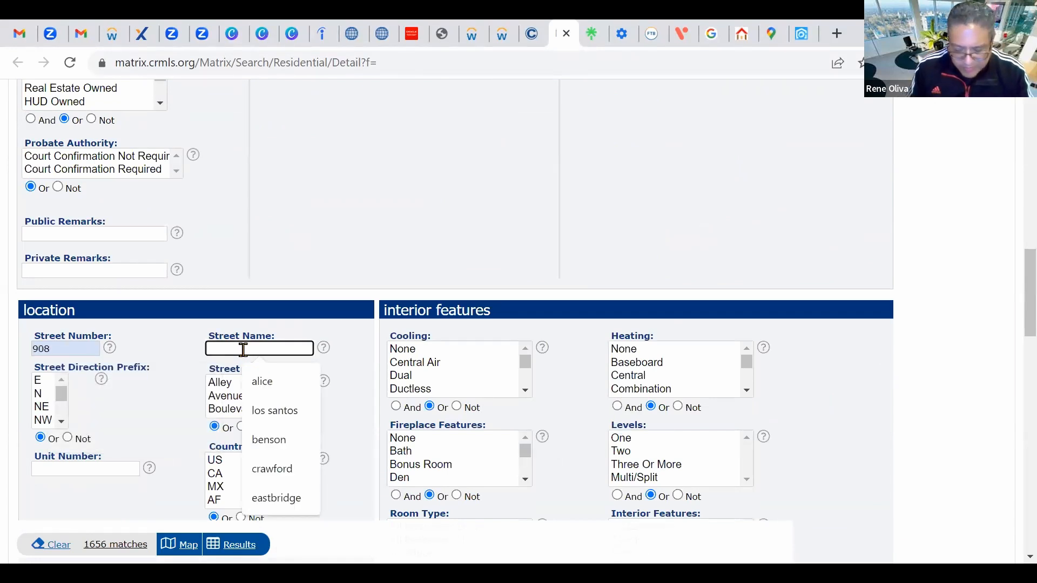
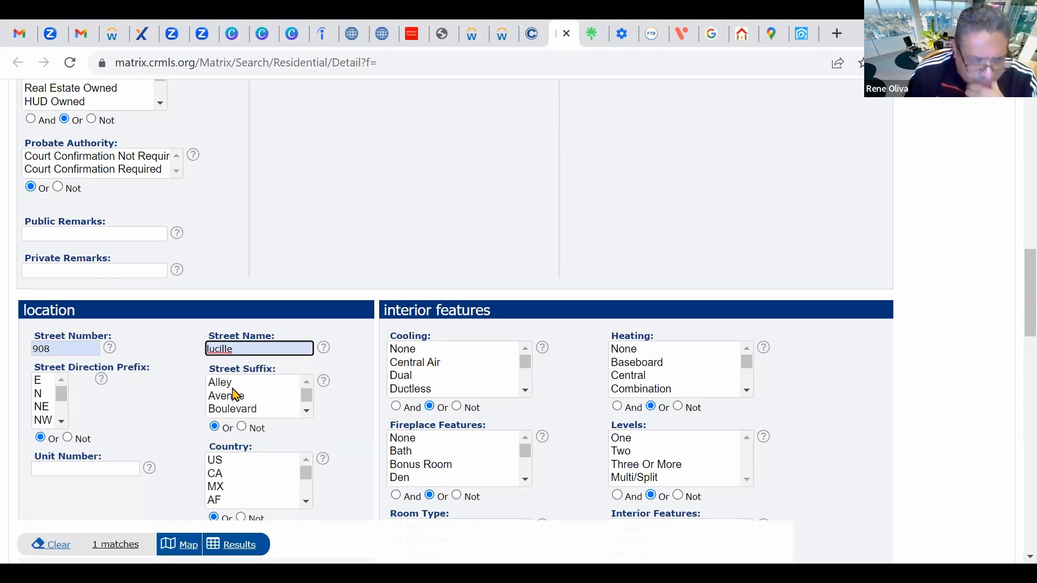
# Step: Show the single matching result and open listing AR23036010
pyautogui.scroll(-1, 616, 402)
pyautogui.scroll(-3, 618, 404)
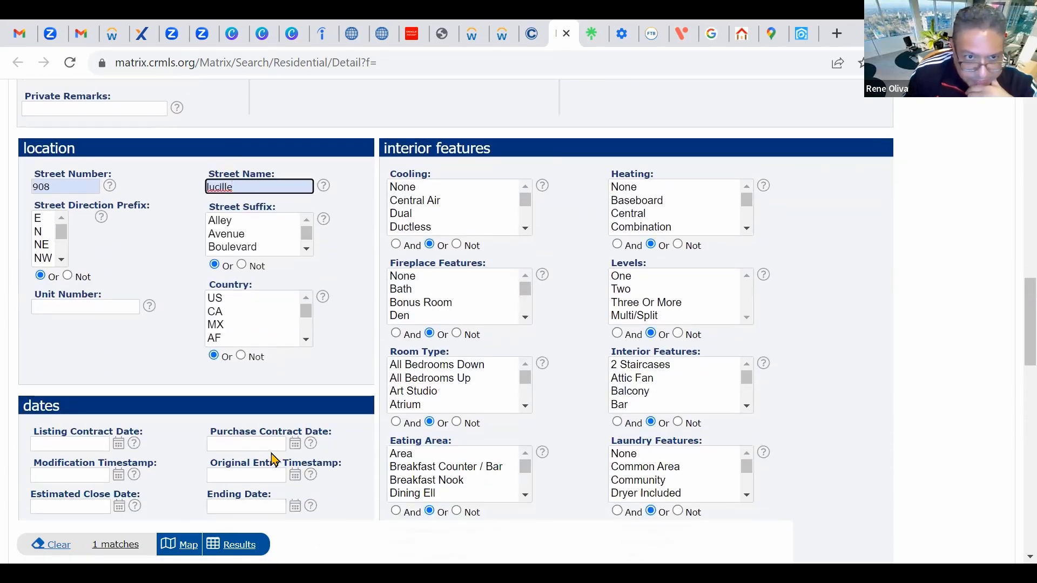
pyautogui.scroll(10, 708, 225)
pyautogui.scroll(10, 830, 222)
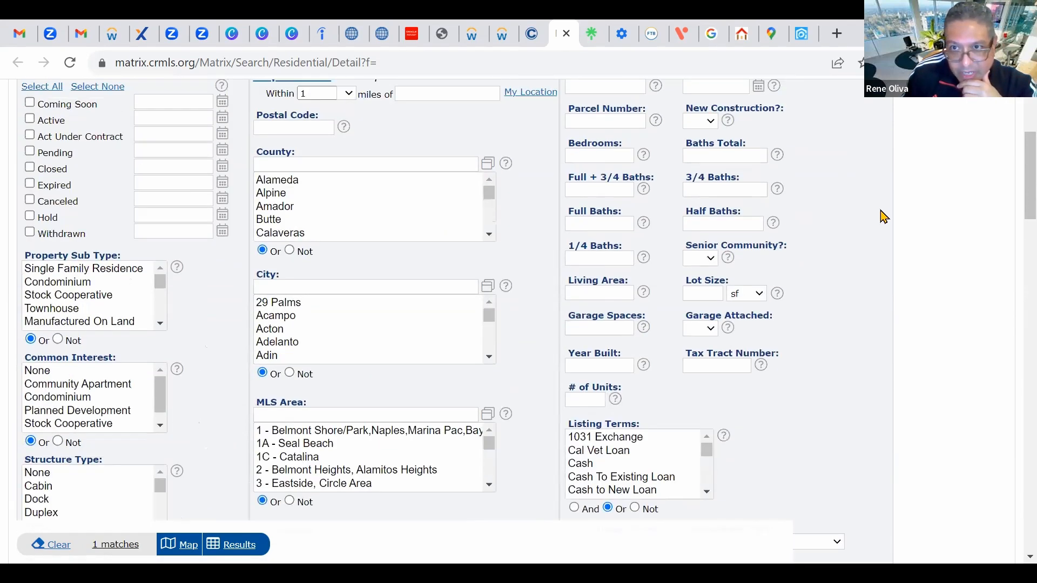
pyautogui.click(792, 210)
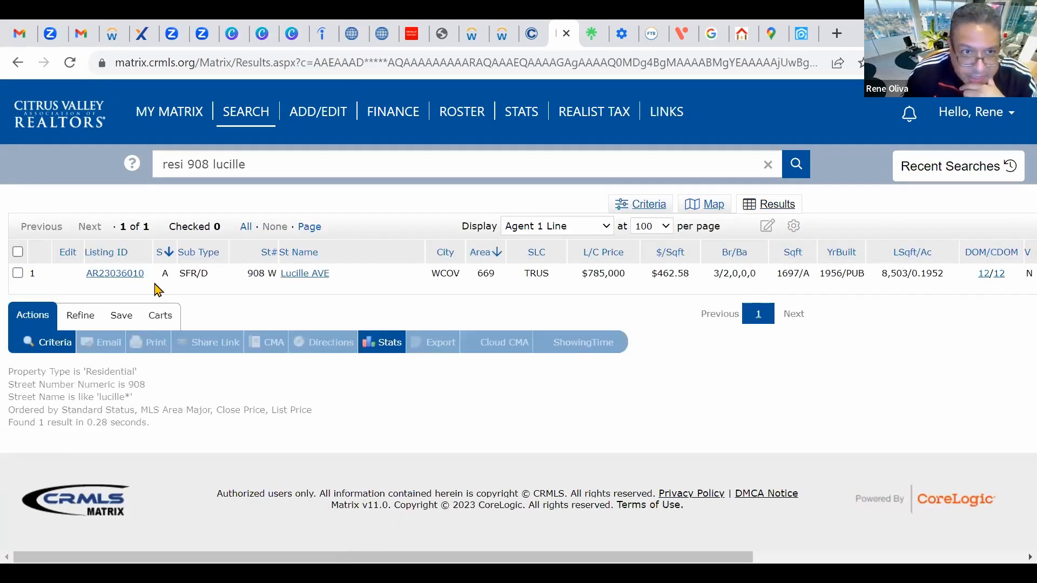
pyautogui.click(115, 273)
# Step: Scroll through AR23036010's details: 3 bedrooms, 1,697 sq ft, built 1956, $785,000
pyautogui.scroll(-2, 885, 376)
pyautogui.scroll(-4, 885, 376)
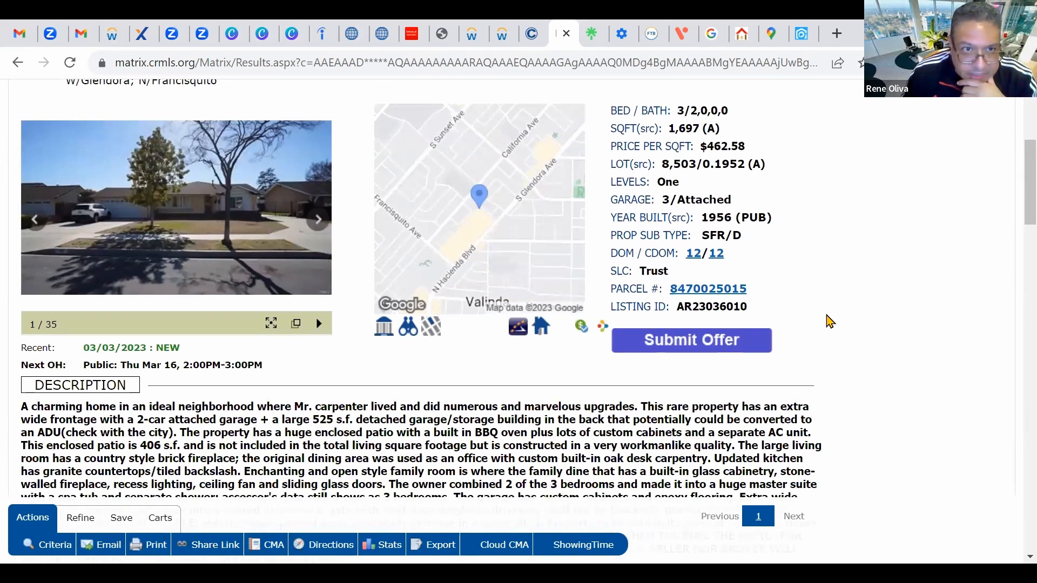
pyautogui.scroll(2, 830, 322)
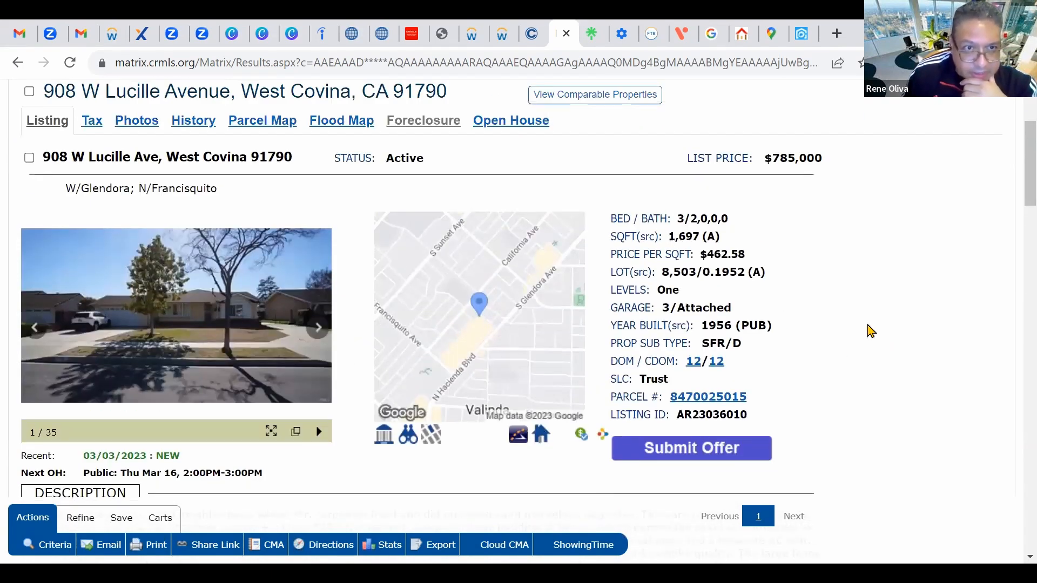
pyautogui.scroll(-5, 880, 329)
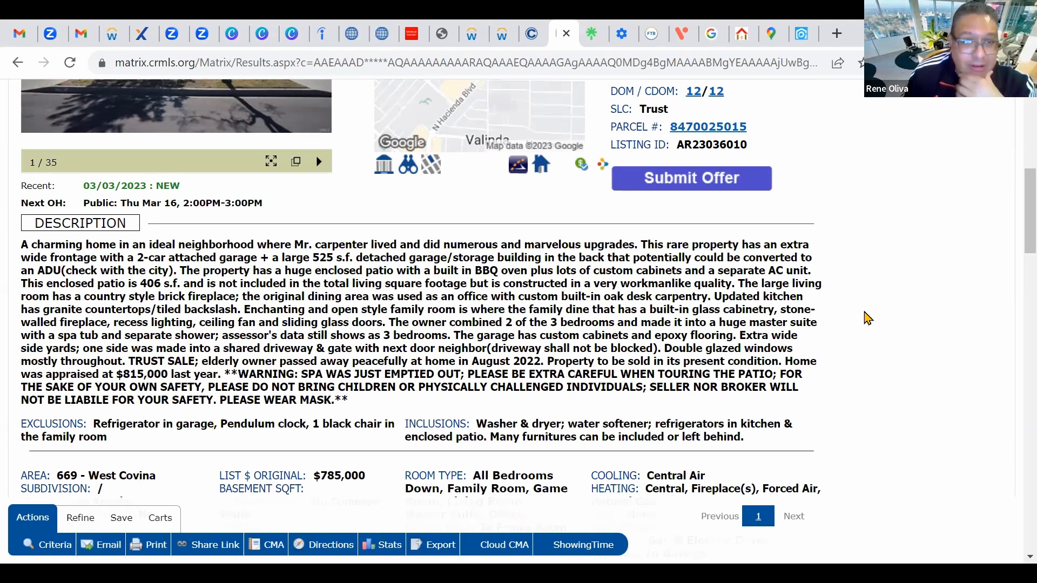
pyautogui.scroll(-3, 854, 300)
pyautogui.scroll(4, 849, 306)
pyautogui.scroll(2, 853, 309)
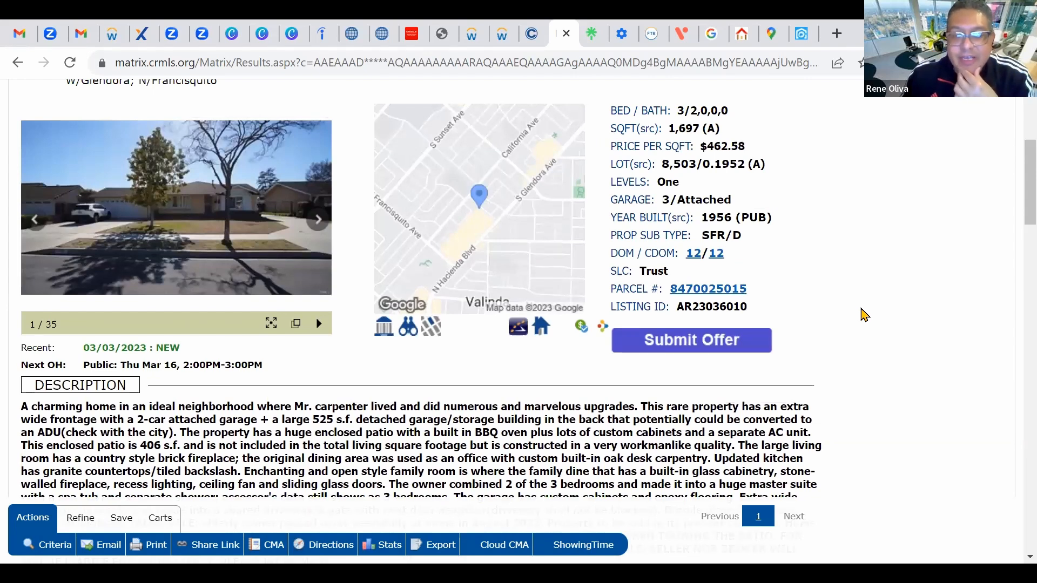
# Step: Copy the subject property's listing ID AR23036010 to the clipboard
pyautogui.scroll(2, 872, 317)
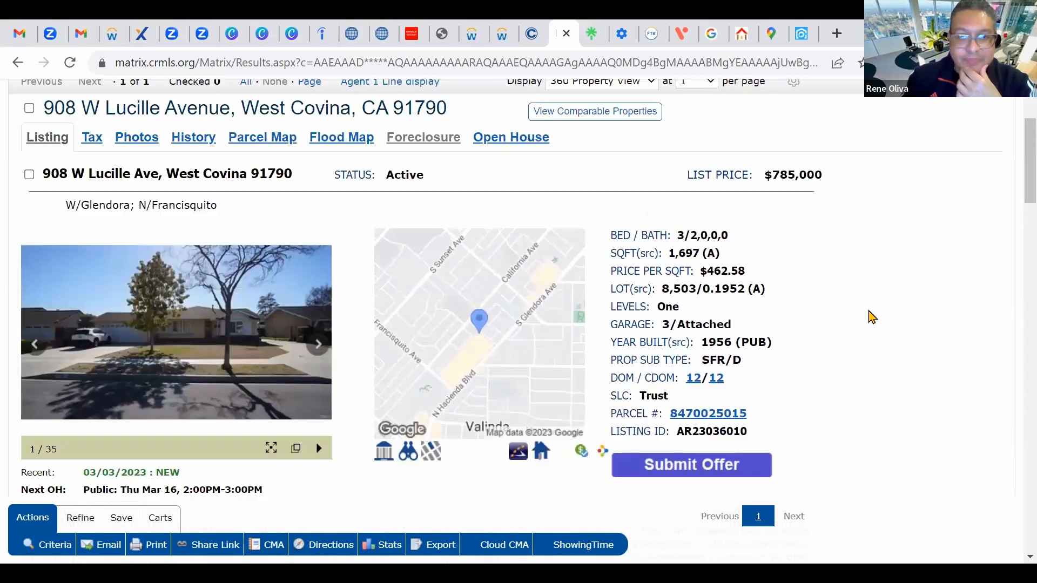
pyautogui.scroll(2, 875, 319)
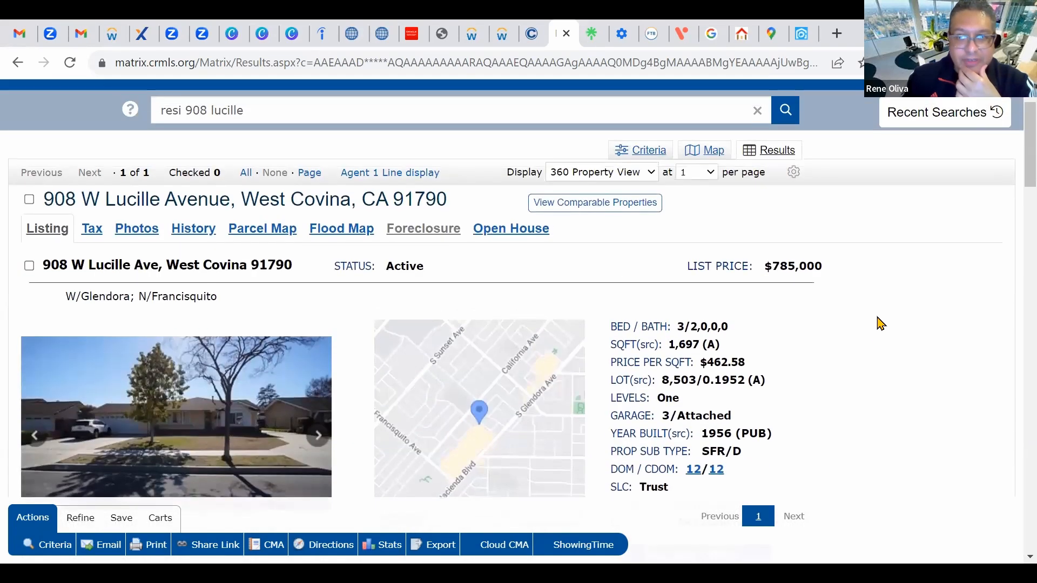
pyautogui.scroll(-1, 878, 321)
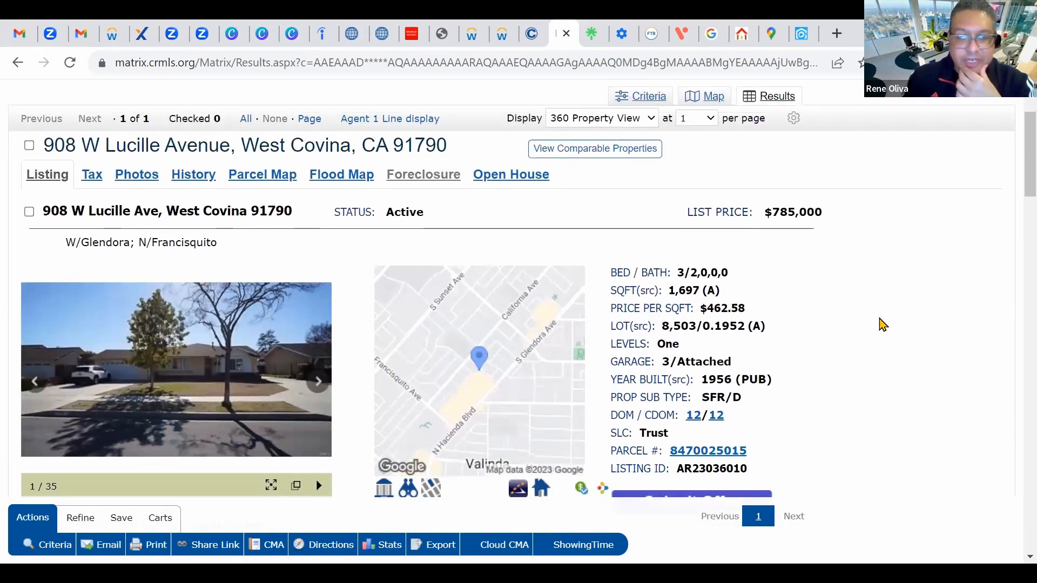
pyautogui.scroll(-1, 880, 321)
pyautogui.scroll(1, 857, 322)
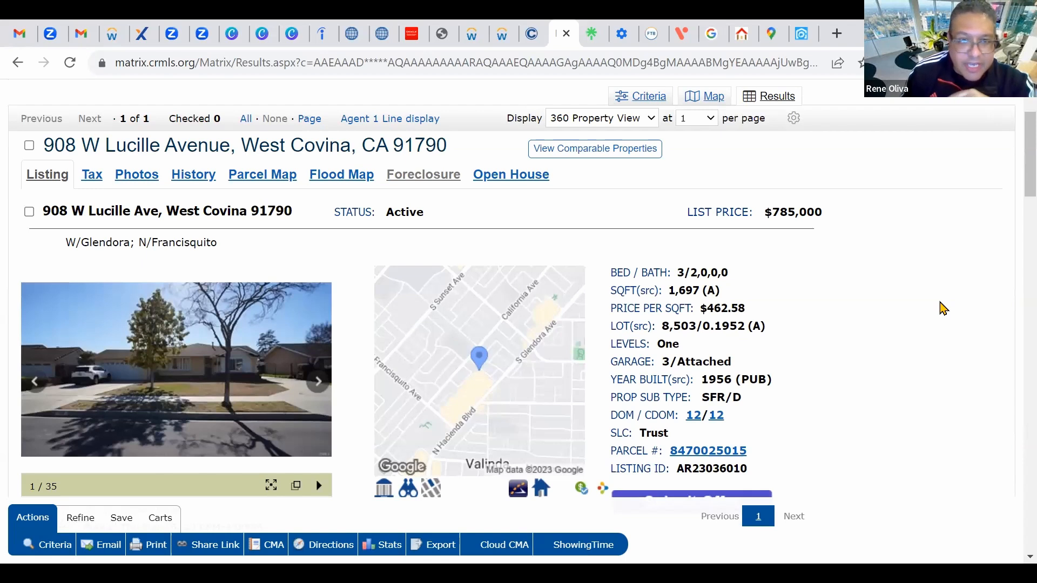
pyautogui.scroll(-3, 942, 308)
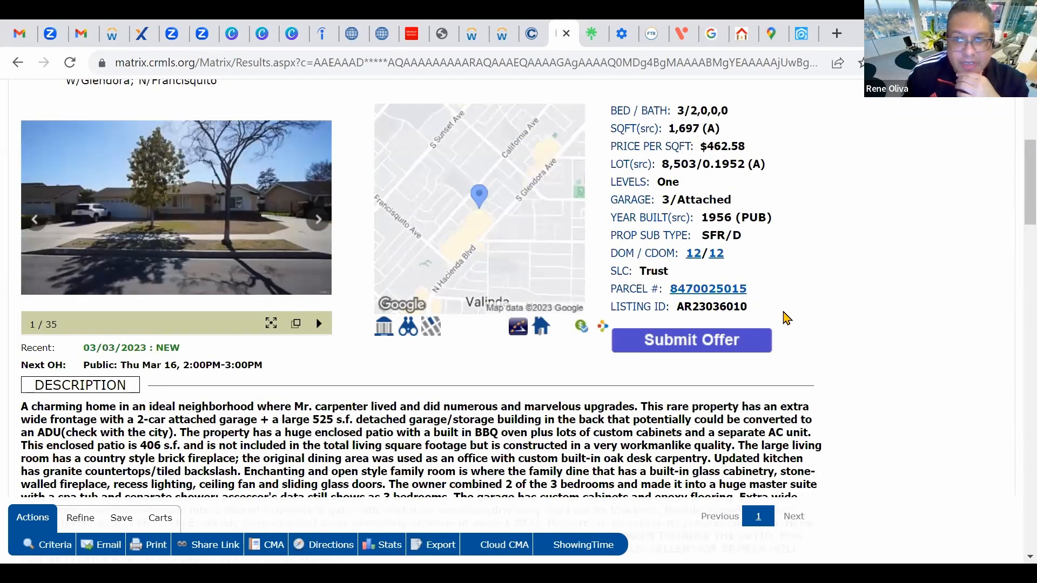
pyautogui.moveTo(746, 308); pyautogui.dragTo(675, 309)
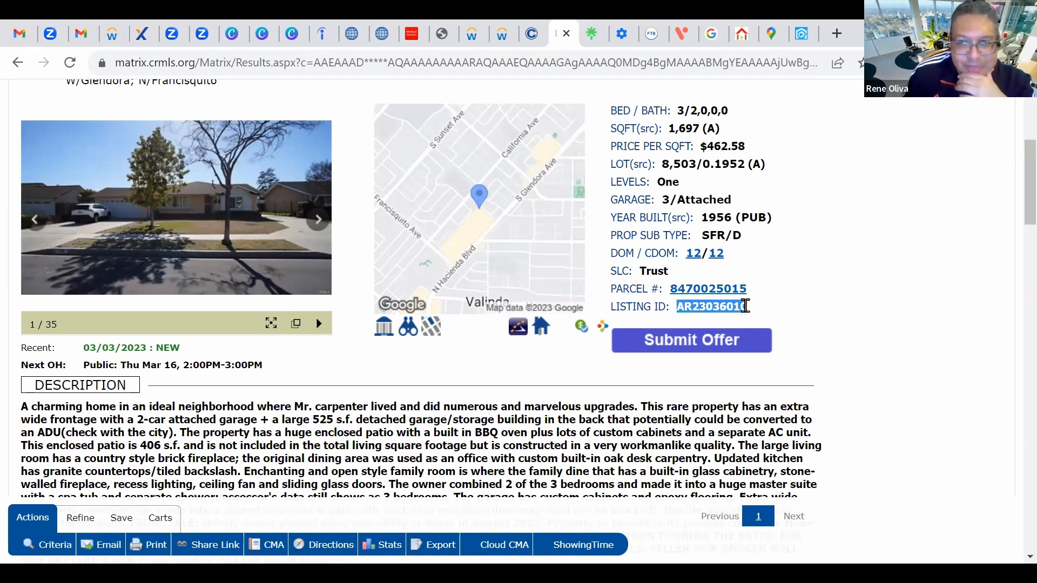
pyautogui.rightClick(744, 306)
pyautogui.click(783, 330)
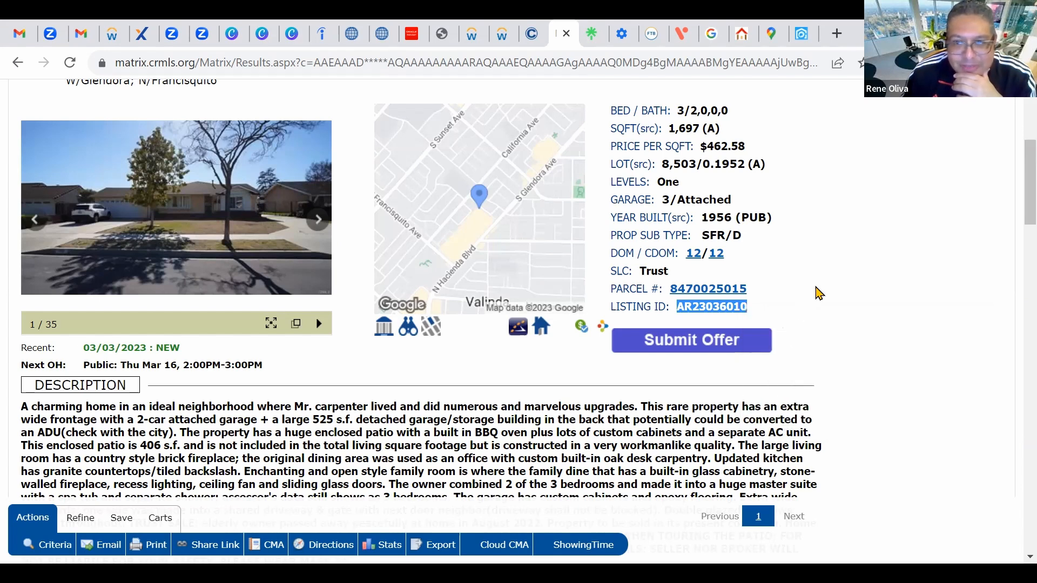
pyautogui.click(838, 281)
# Step: Go to Search > Residential > Detail for a blank search form
pyautogui.scroll(5, 942, 307)
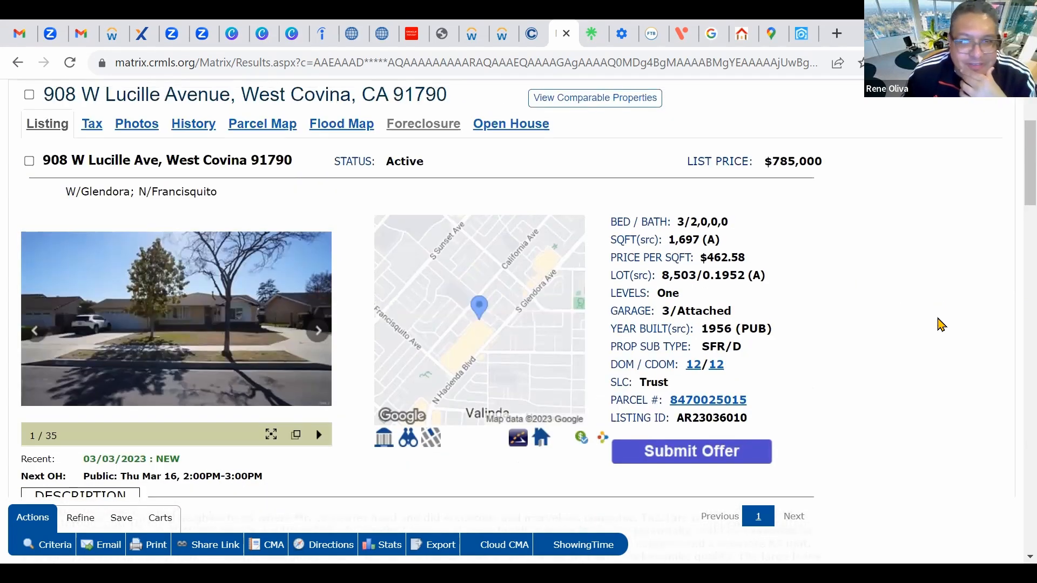
pyautogui.scroll(-3, 938, 324)
pyautogui.scroll(3, 930, 341)
pyautogui.scroll(-3, 930, 340)
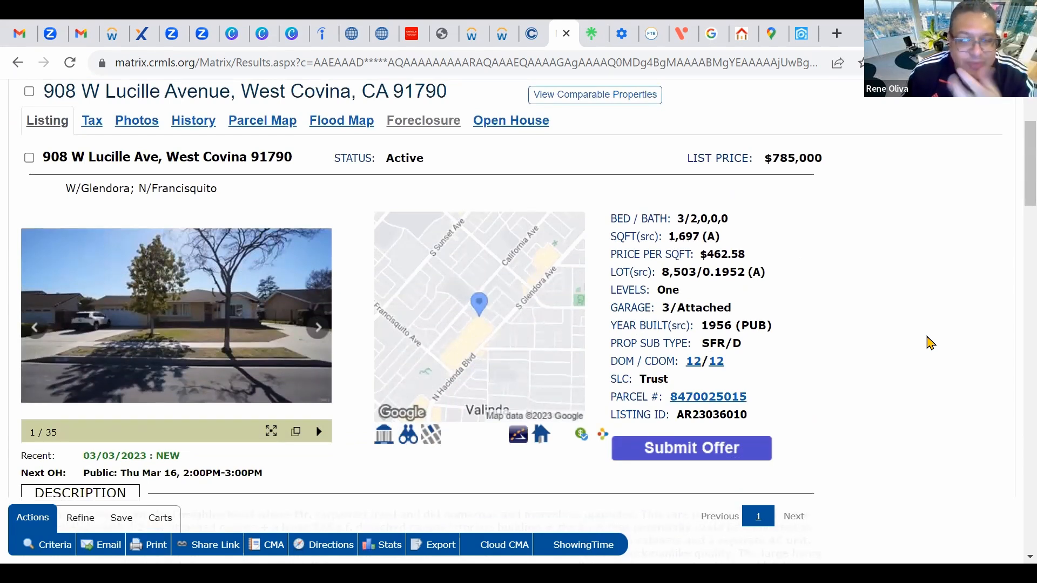
pyautogui.scroll(3, 921, 343)
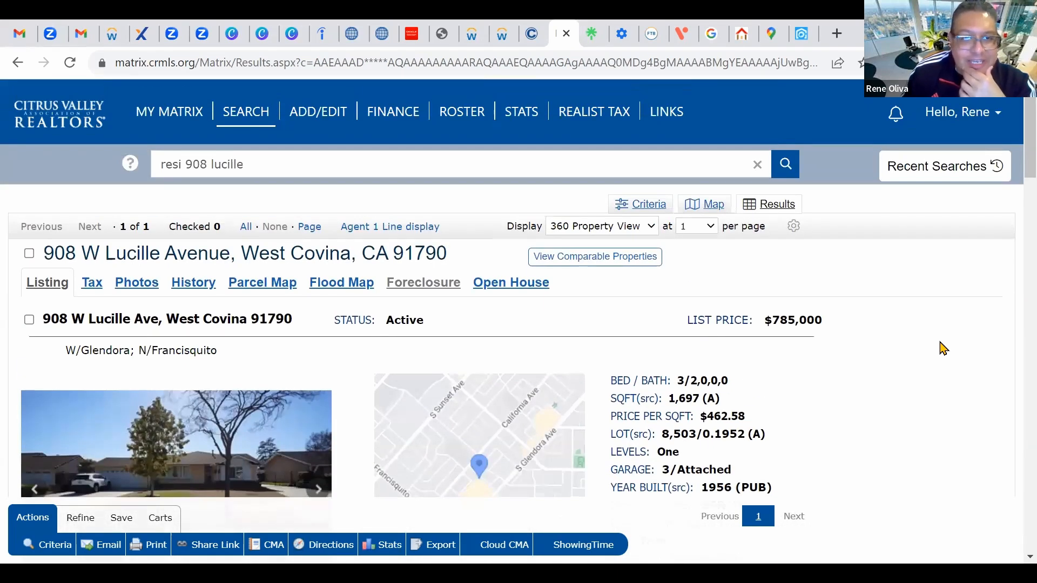
pyautogui.moveTo(270, 116)
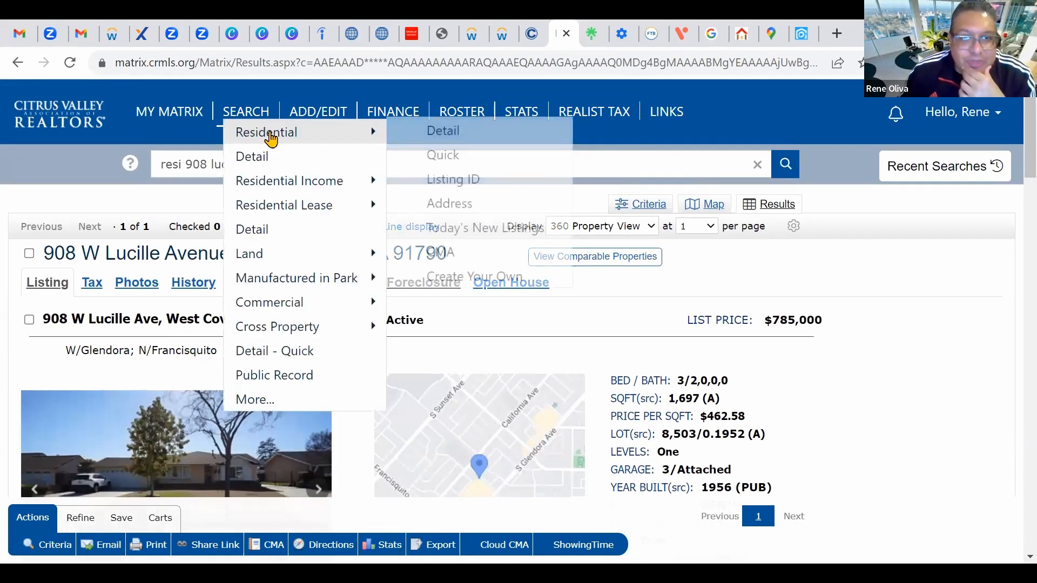
pyautogui.click(519, 138)
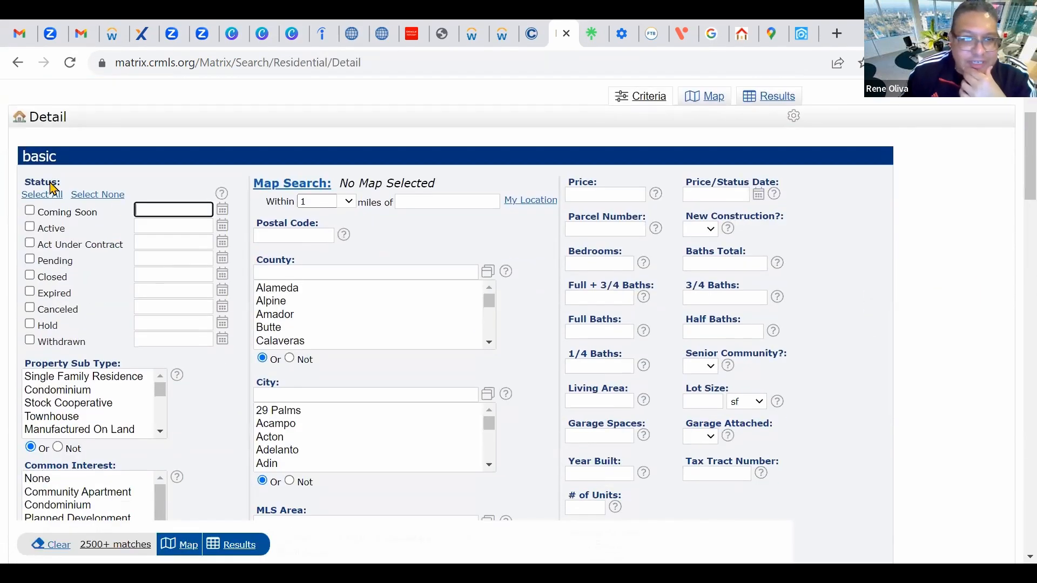
# Step: Include Coming Soon, Active, Act Under Contract, Pending, Closed (0-180) and Single Family Residence
pyautogui.click(30, 211)
pyautogui.click(29, 226)
pyautogui.click(31, 243)
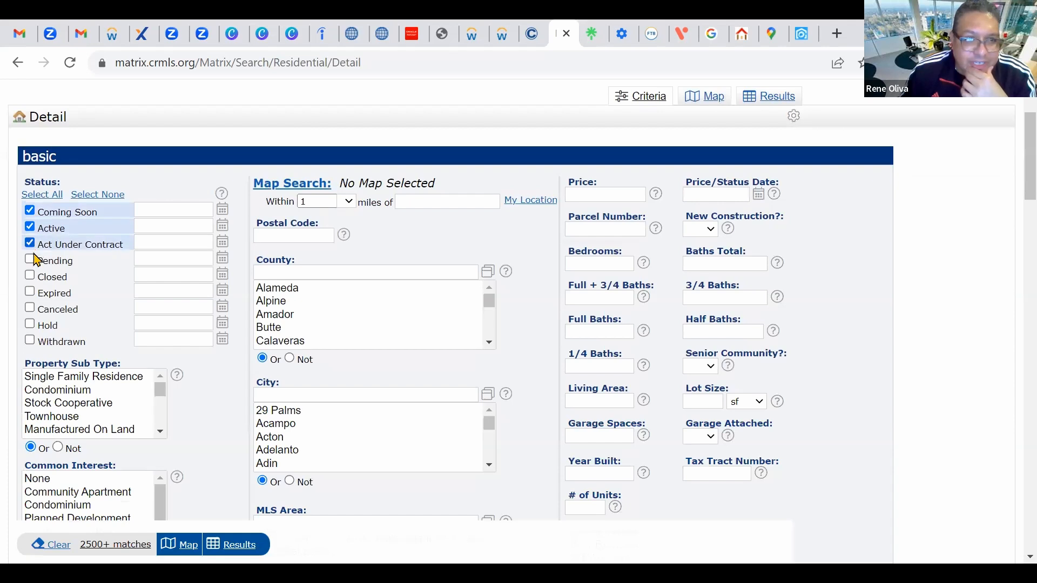
pyautogui.click(30, 260)
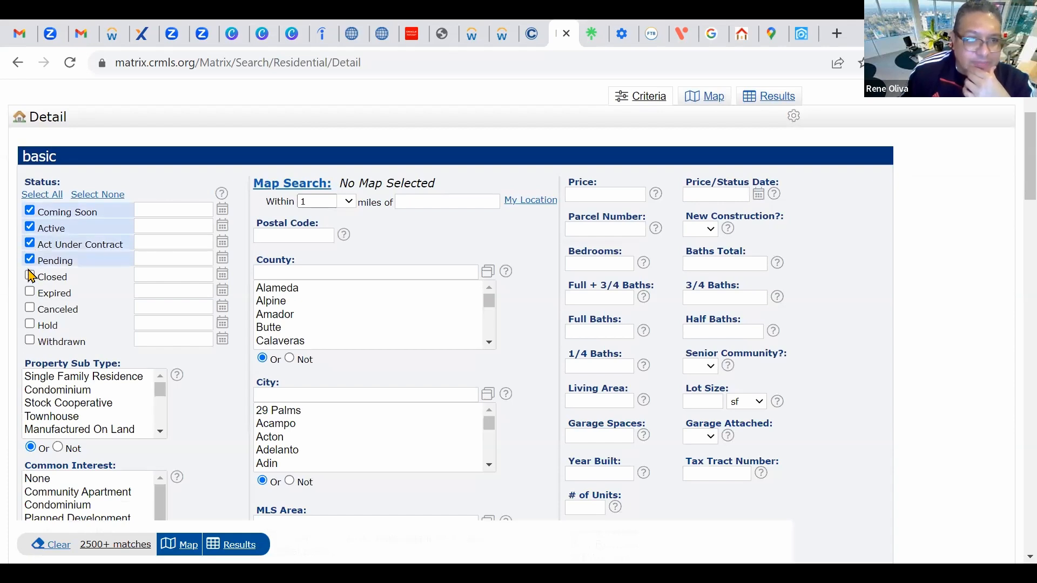
pyautogui.click(30, 276)
pyautogui.click(124, 381)
# Step: Set postal code 91790 and living area 1500-2100 sq ft
pyautogui.scroll(-2, 926, 351)
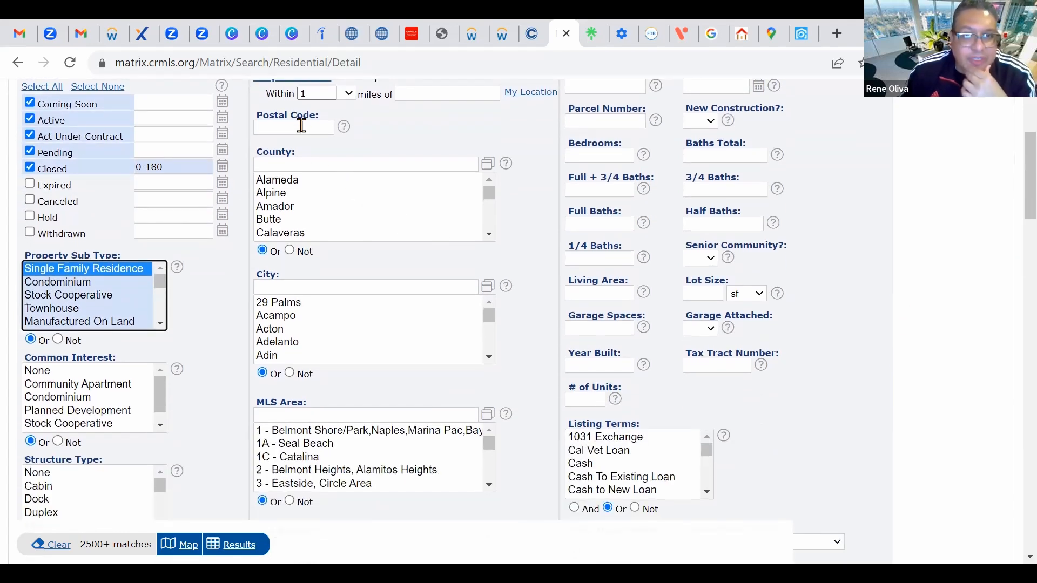
pyautogui.click(317, 129)
pyautogui.write('91790')
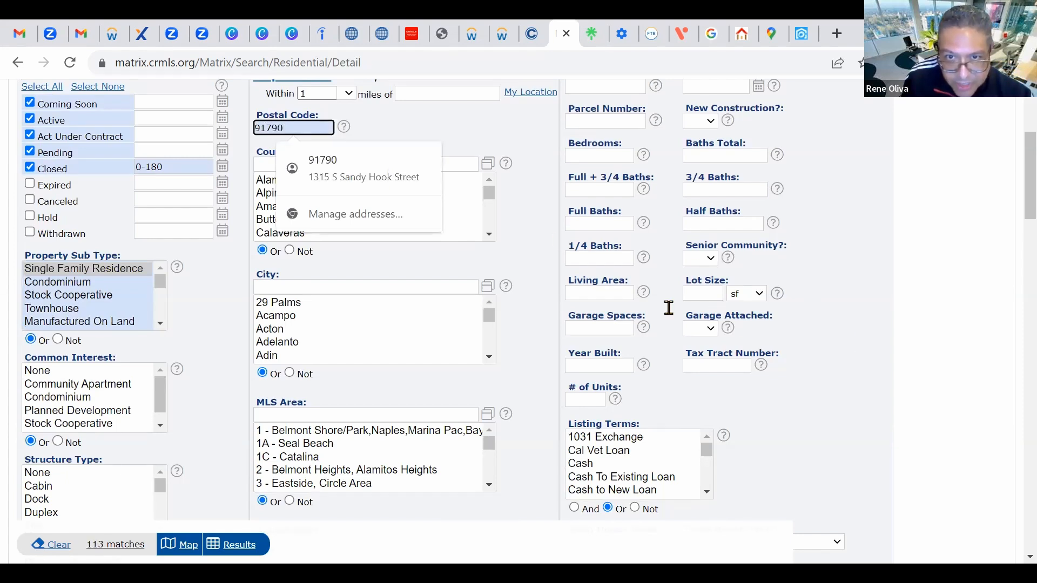
pyautogui.click(600, 291)
pyautogui.write('1500-2100')
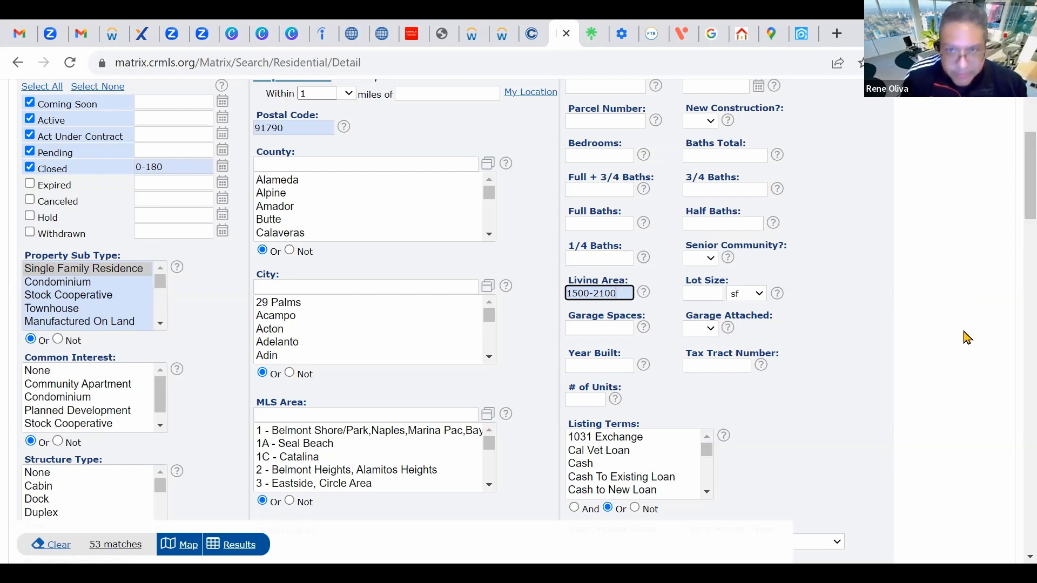
pyautogui.scroll(-1, 626, 324)
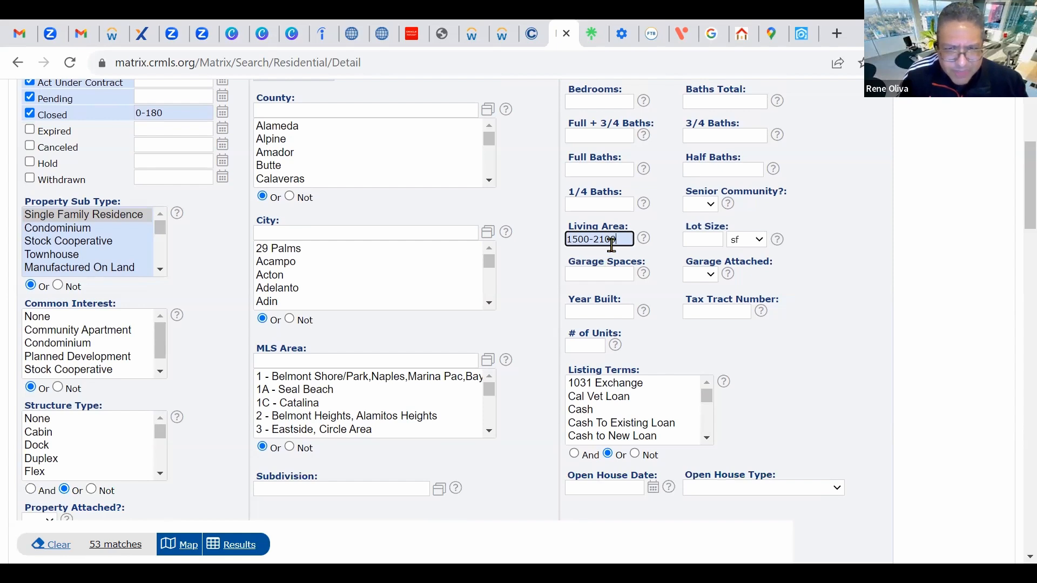
pyautogui.scroll(-1, 937, 313)
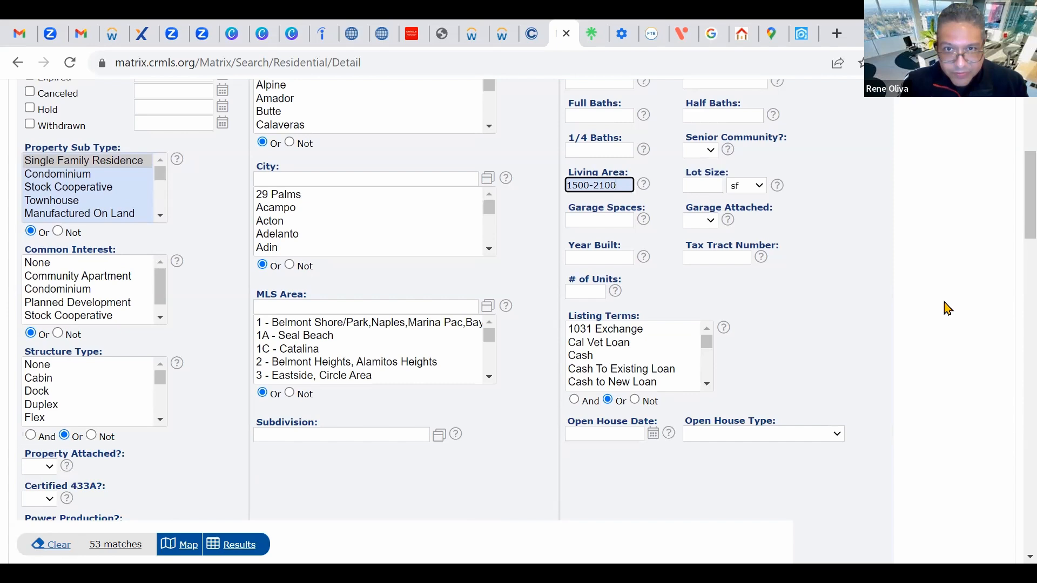
# Step: Set year built to 1950-1960 and review the search form
pyautogui.click(608, 259)
pyautogui.write('1950-1960')
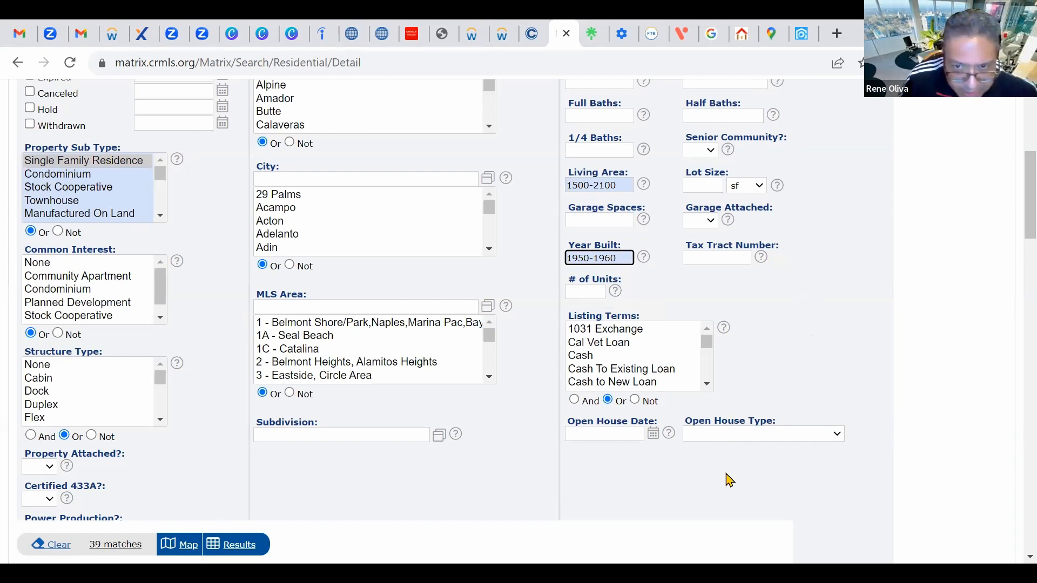
pyautogui.scroll(-1, 804, 410)
pyautogui.scroll(-3, 812, 402)
pyautogui.scroll(10, 815, 391)
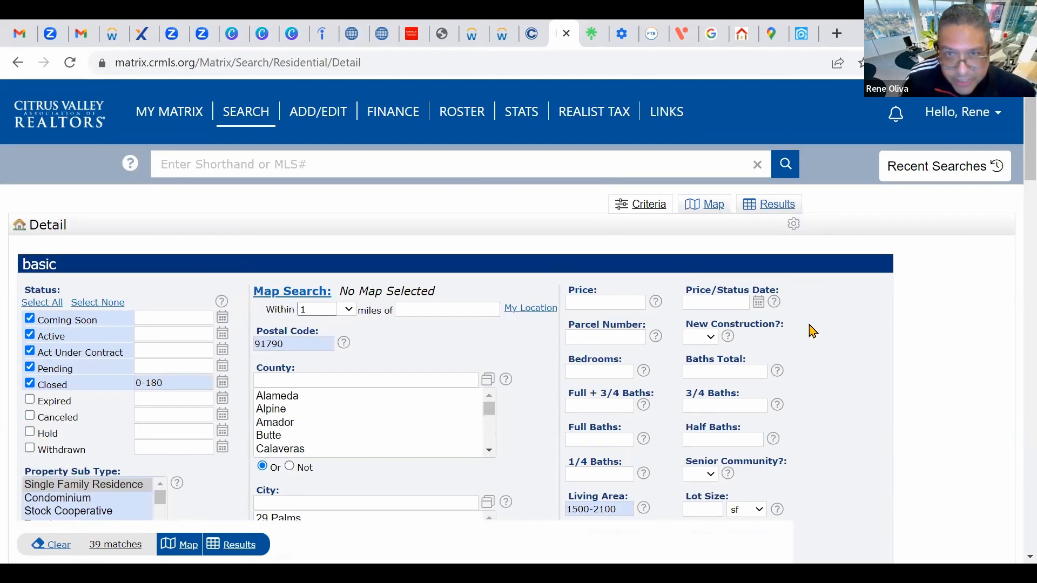
pyautogui.scroll(-6, 794, 356)
pyautogui.scroll(6, 783, 373)
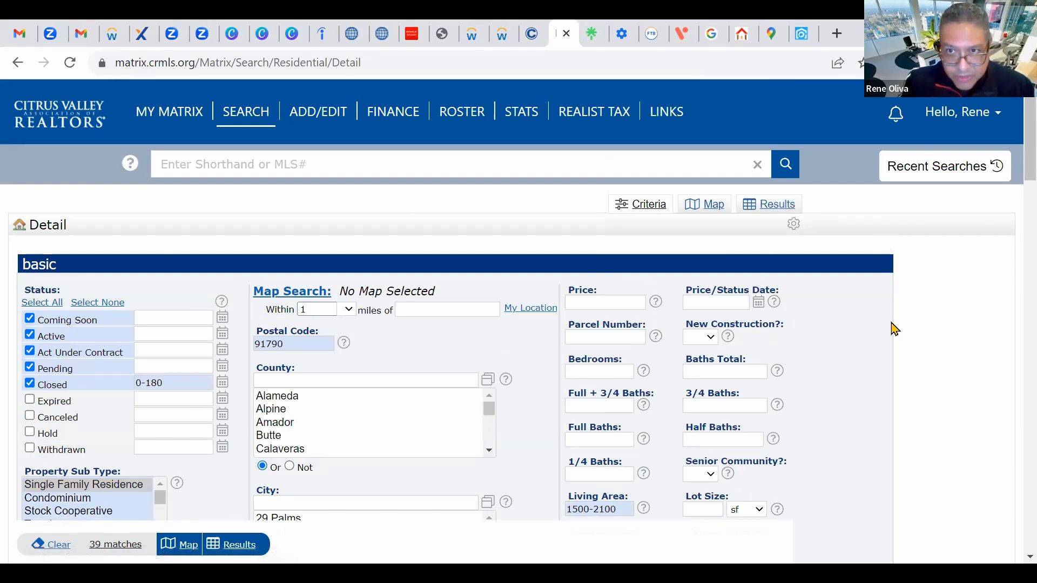
pyautogui.scroll(-2, 414, 317)
# Step: Return to the search criteria and switch to Map Search
pyautogui.scroll(-10, 414, 317)
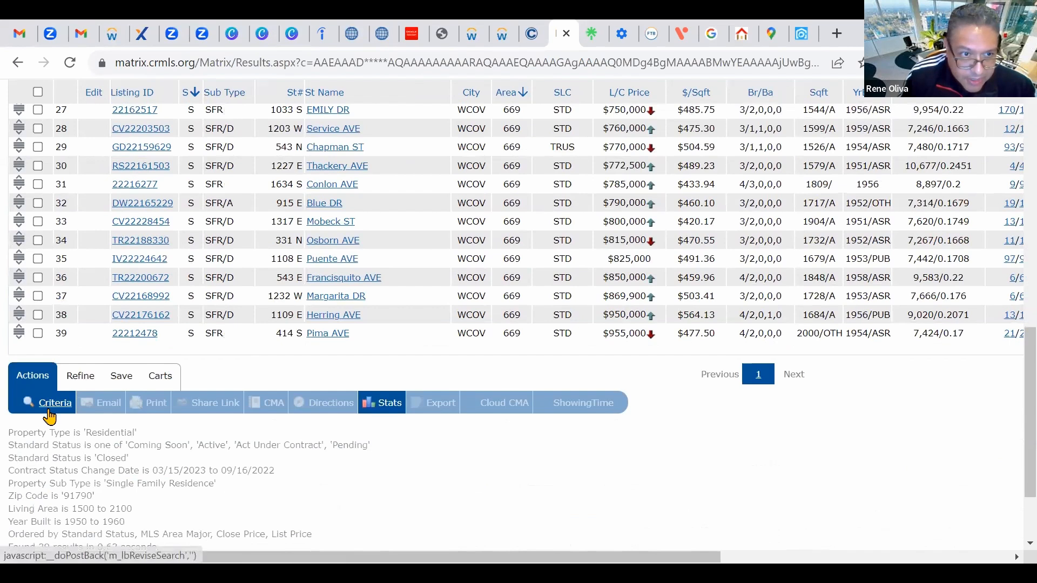
pyautogui.click(50, 410)
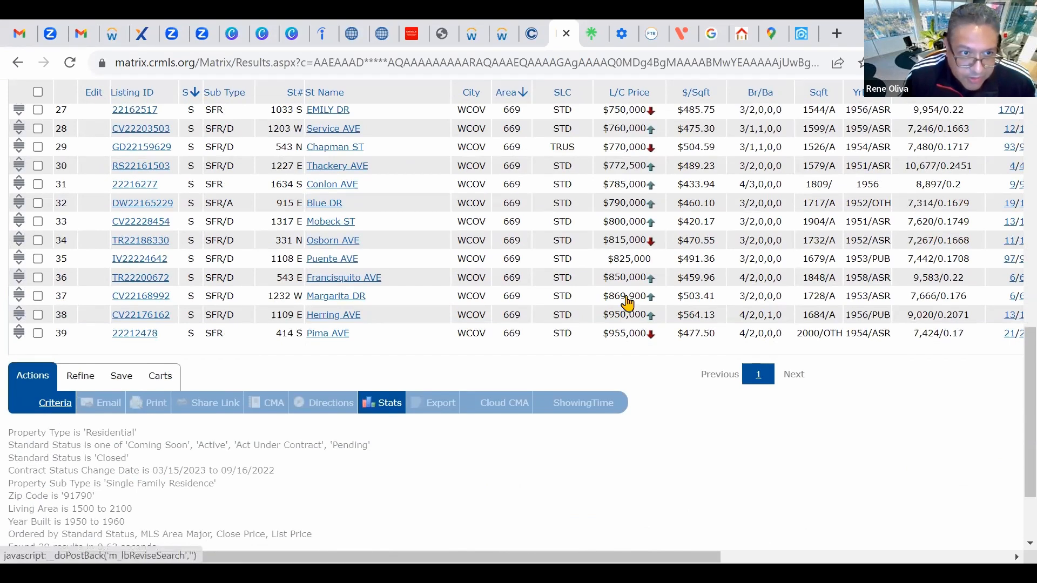
pyautogui.scroll(10, 494, 280)
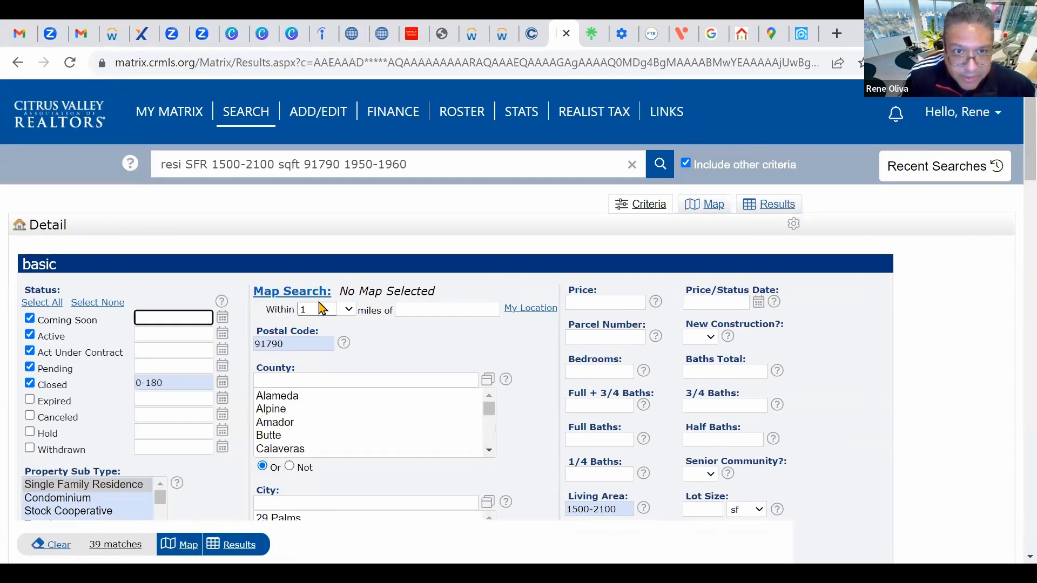
pyautogui.click(305, 292)
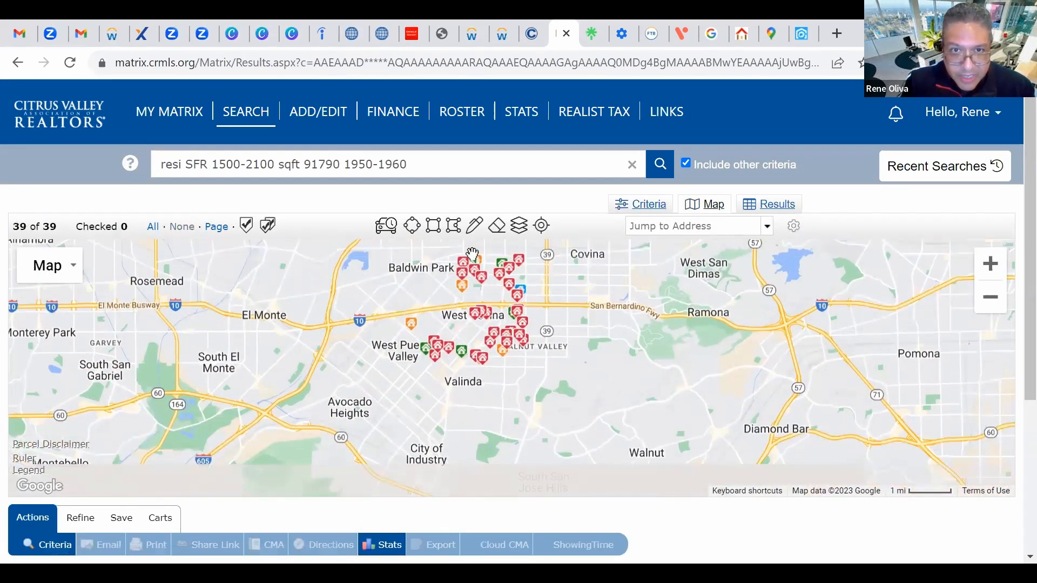
# Step: Draw a polygon around West Covina and Valinda, narrowing the results to 25
pyautogui.click(455, 227)
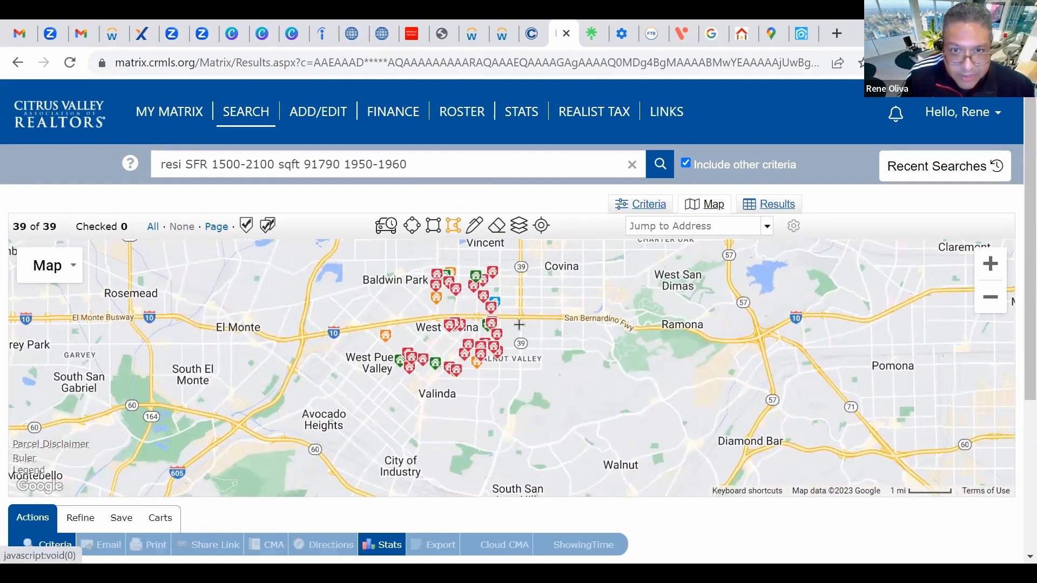
pyautogui.click(518, 319)
pyautogui.click(367, 314)
pyautogui.click(353, 380)
pyautogui.click(518, 319)
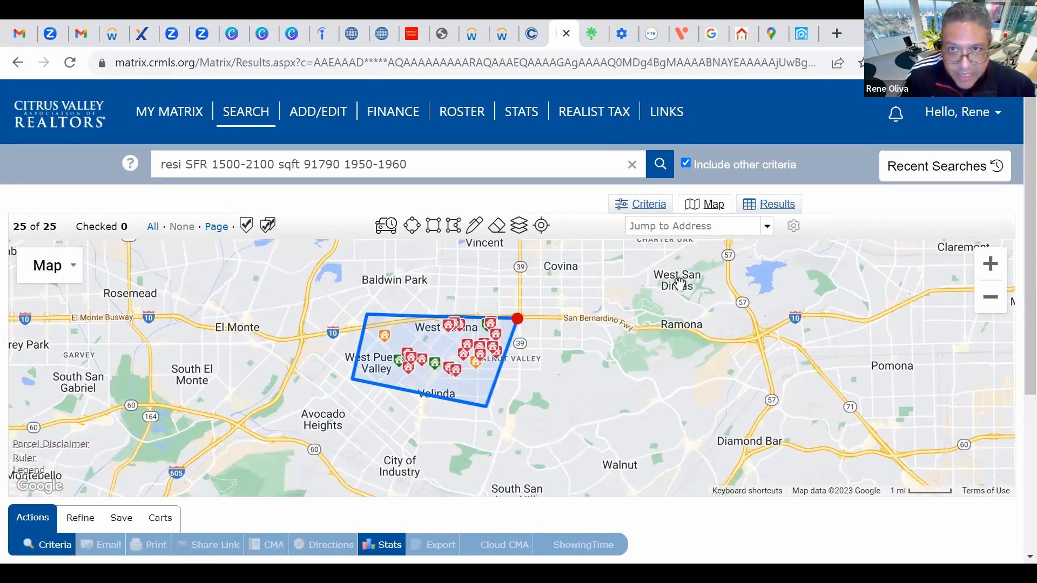
# Step: Show the 25 homes as a list, scroll across to the Date column and sort by it
pyautogui.click(777, 204)
pyautogui.scroll(-1, 363, 328)
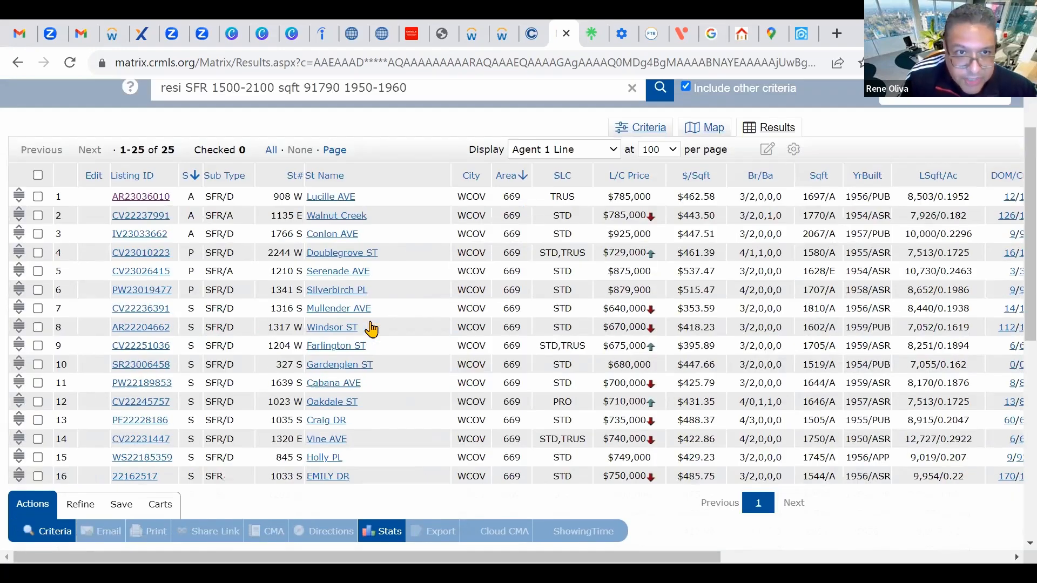
pyautogui.scroll(2, 346, 324)
pyautogui.scroll(-1, 462, 321)
pyautogui.scroll(-3, 462, 321)
pyautogui.scroll(4, 357, 280)
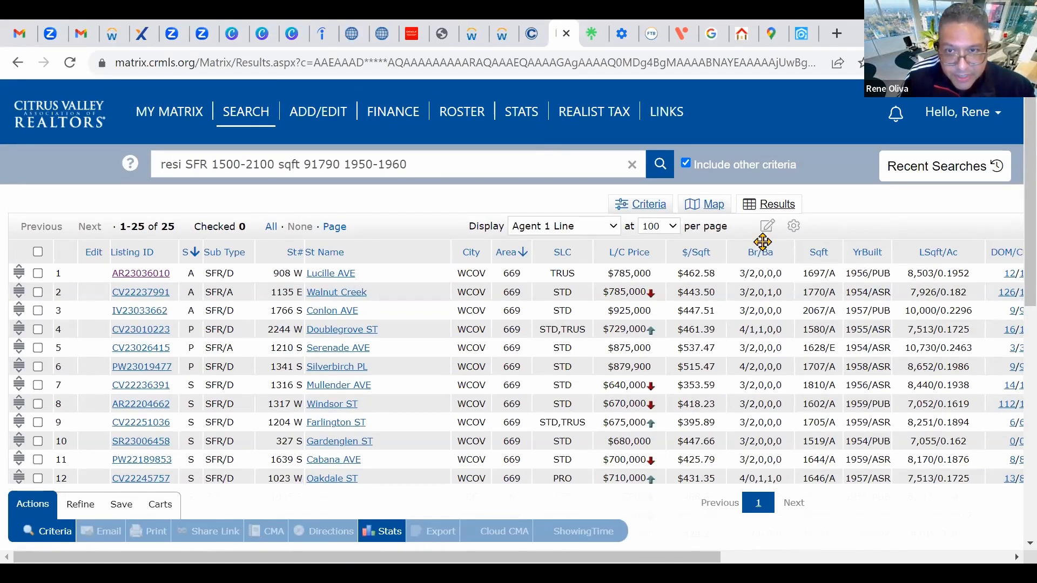
pyautogui.scroll(-4, 681, 277)
pyautogui.scroll(2, 679, 277)
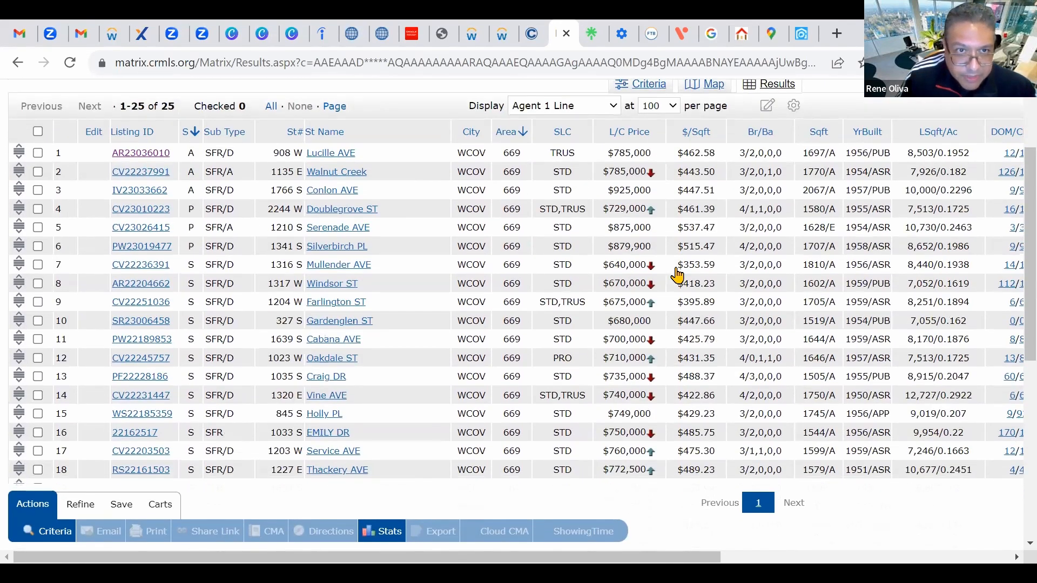
pyautogui.scroll(-1, 677, 275)
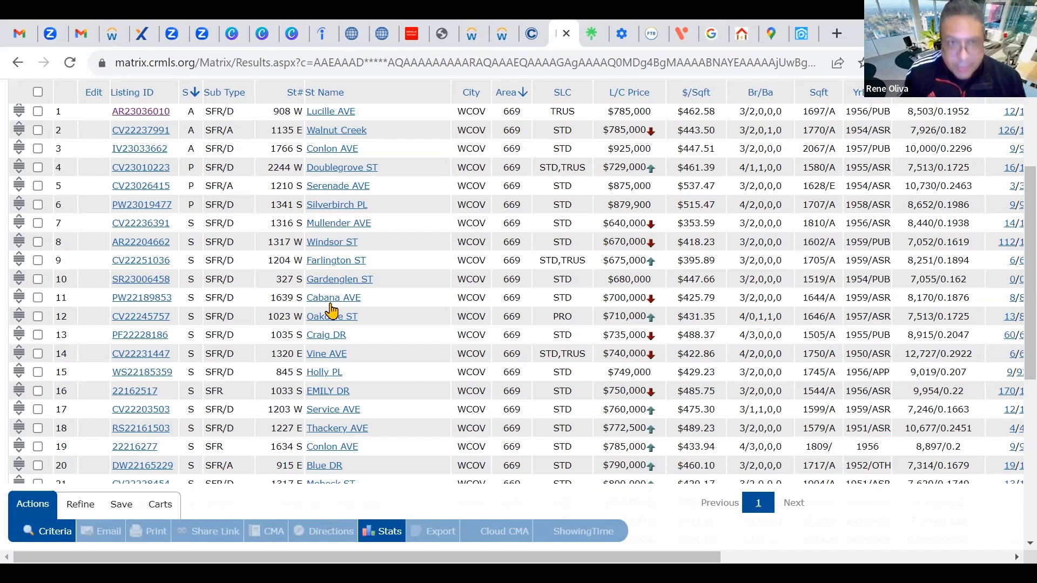
pyautogui.scroll(3, 329, 310)
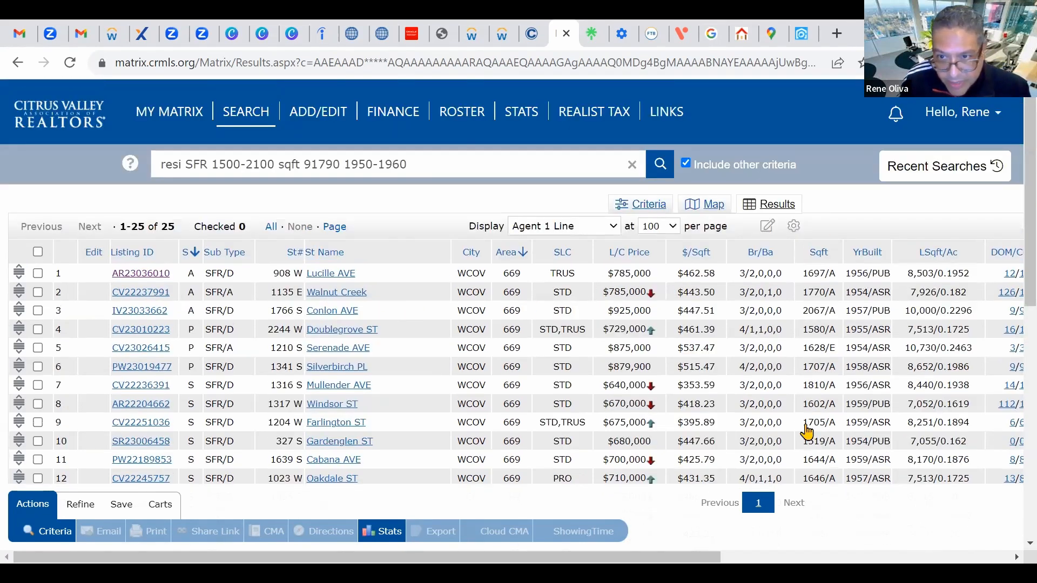
pyautogui.scroll(-5, 671, 534)
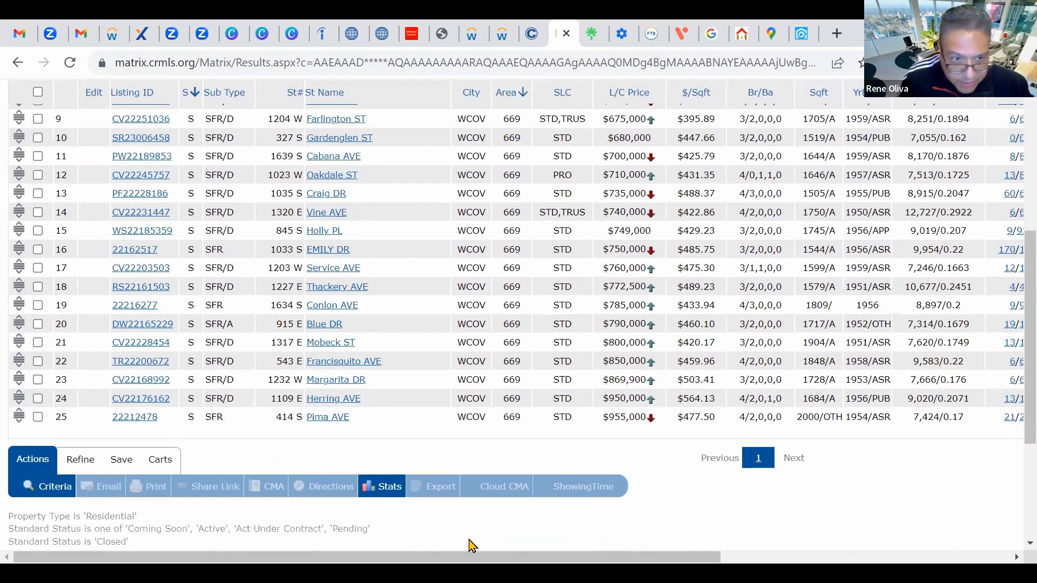
pyautogui.hscroll(8, 977, 386)
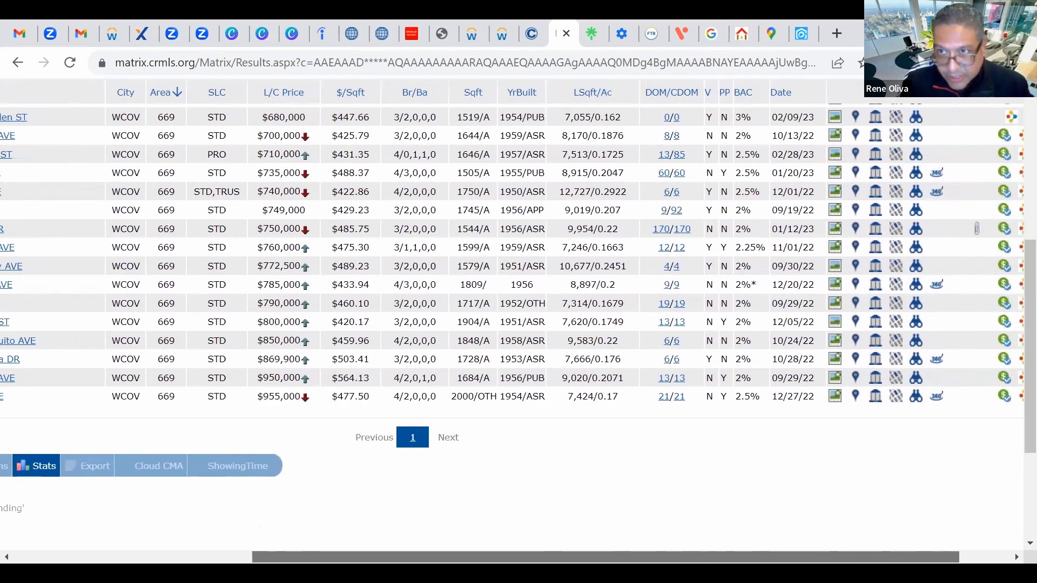
pyautogui.scroll(5, 777, 340)
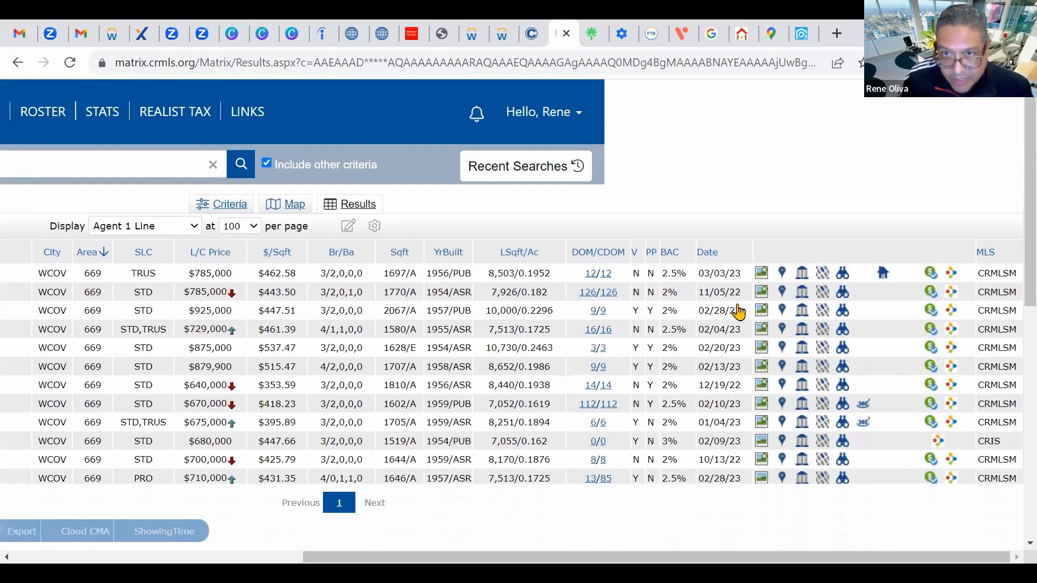
pyautogui.click(707, 253)
pyautogui.click(708, 254)
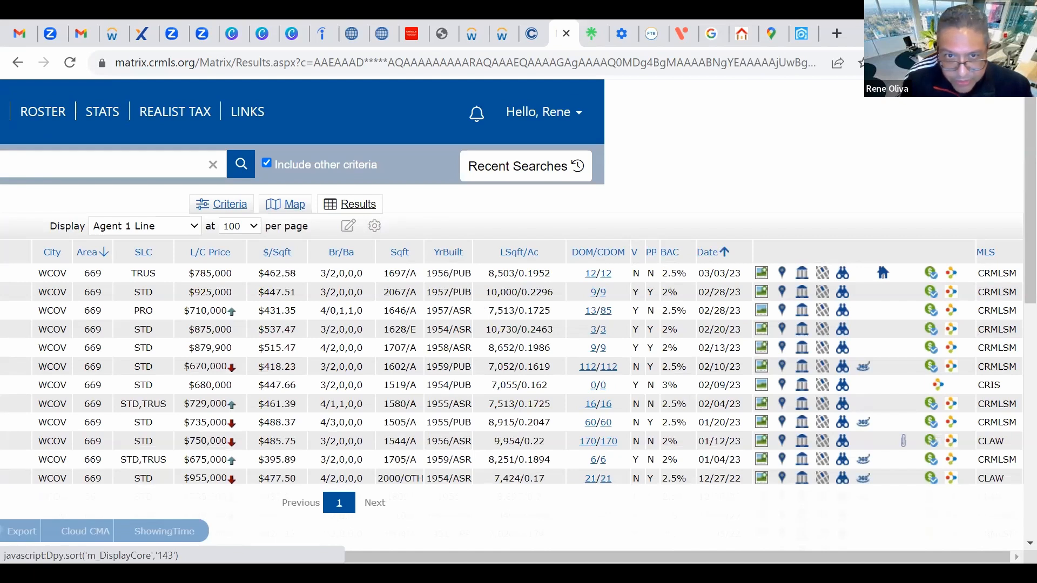
pyautogui.moveTo(486, 556); pyautogui.dragTo(184, 556)
pyautogui.scroll(-1, 603, 226)
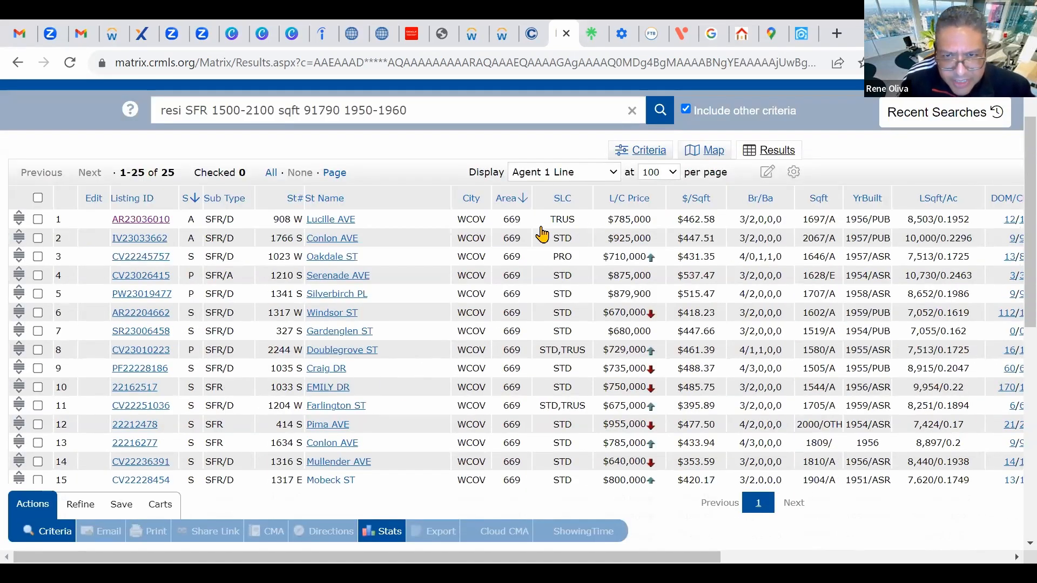
pyautogui.scroll(-1, 542, 234)
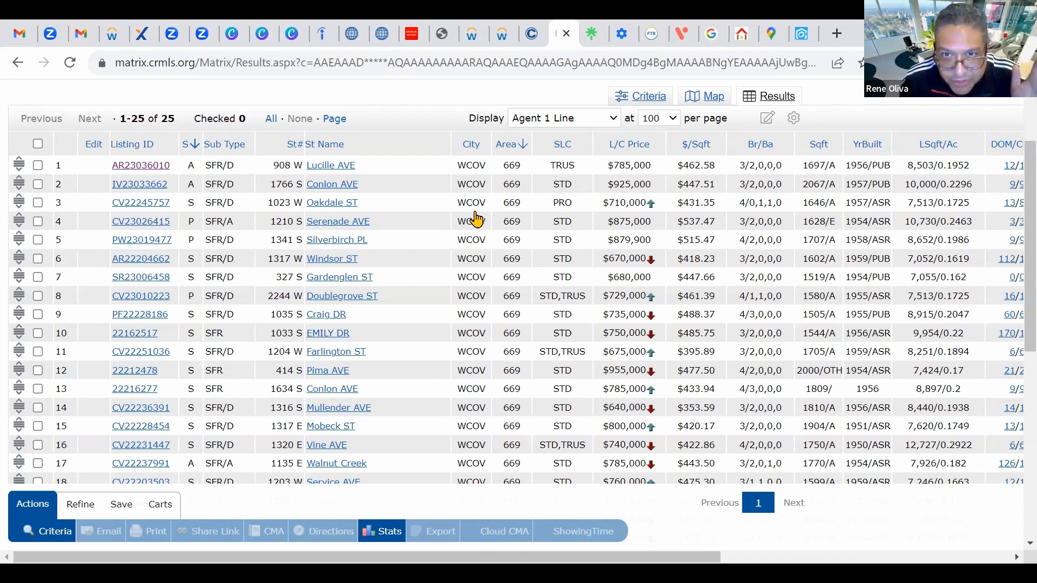
pyautogui.scroll(-1, 476, 220)
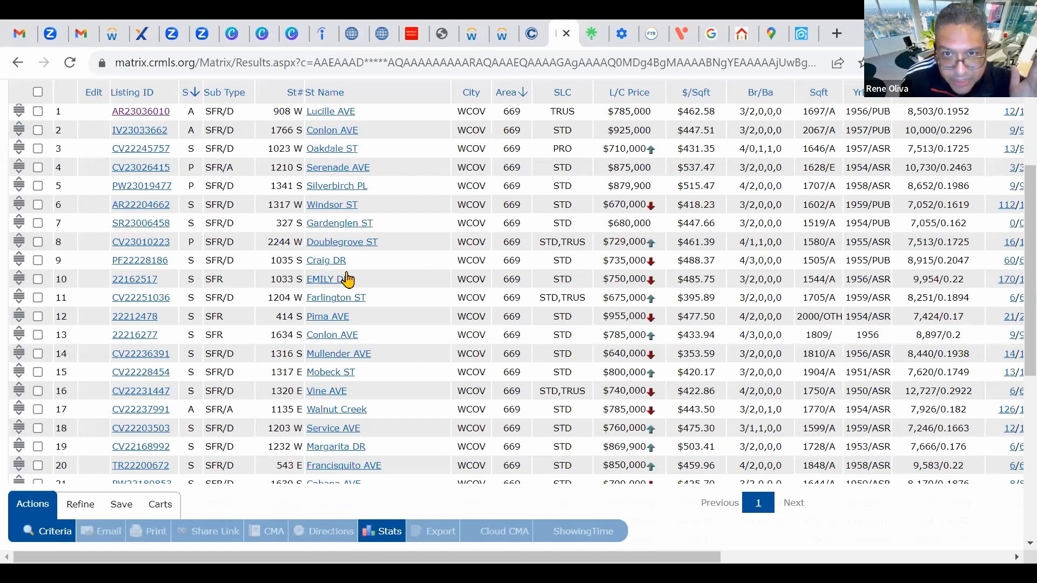
# Step: Check the Doublegrove ST, Craig DR and Serenade AVE listings as comps
pyautogui.click(37, 242)
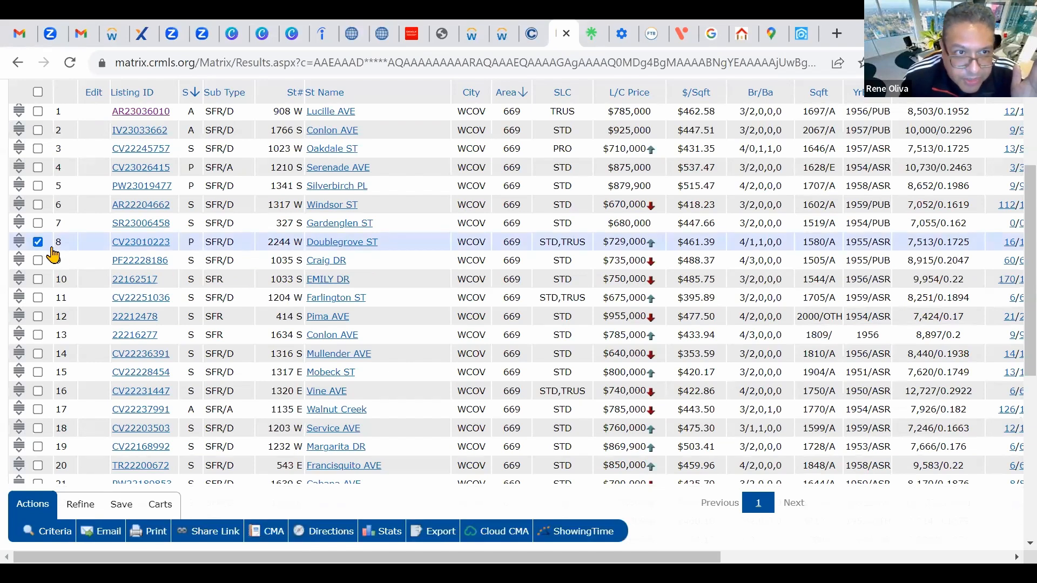
pyautogui.scroll(-1, 285, 272)
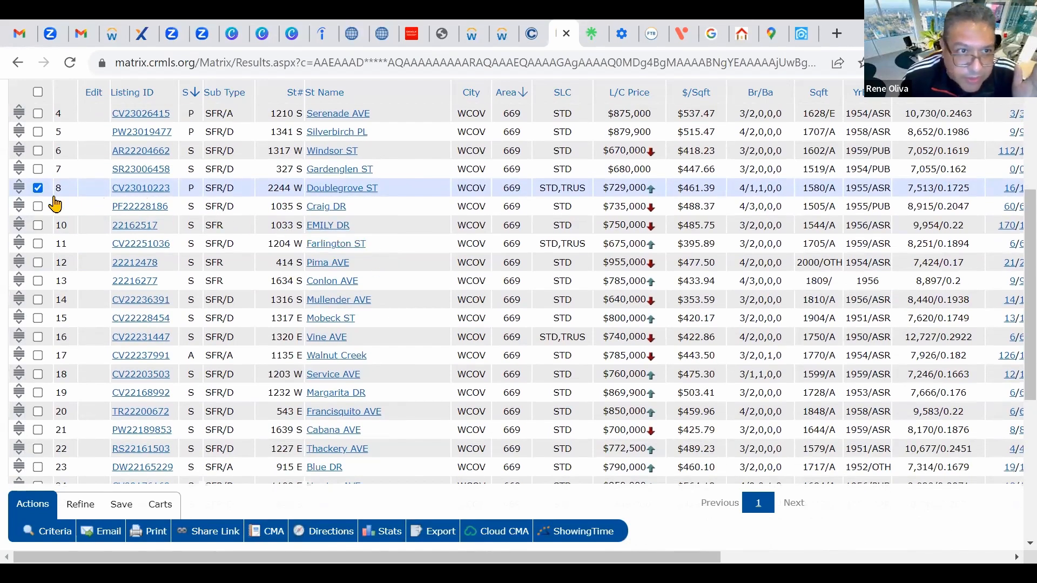
pyautogui.click(39, 207)
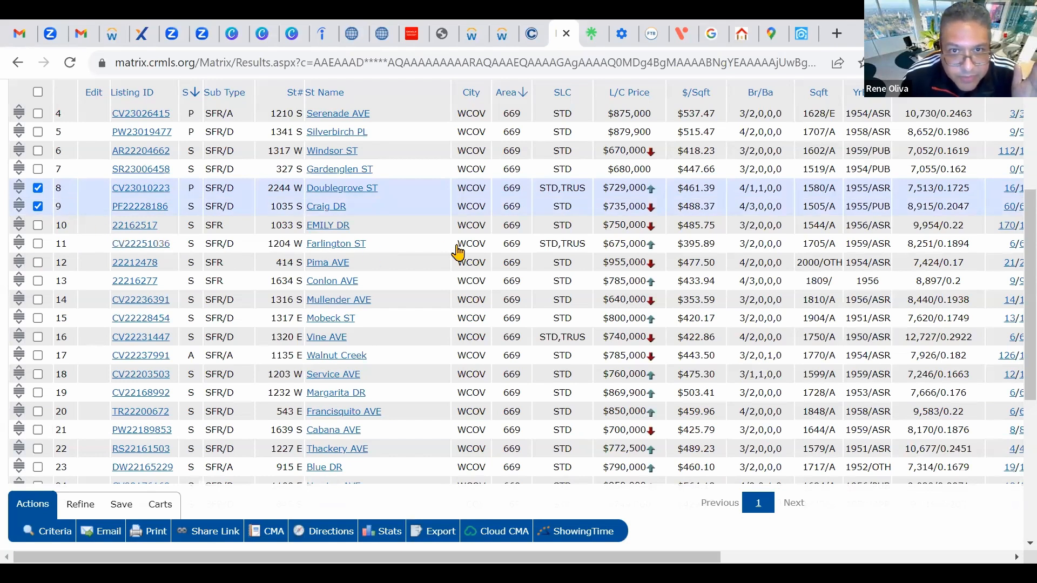
pyautogui.scroll(3, 458, 253)
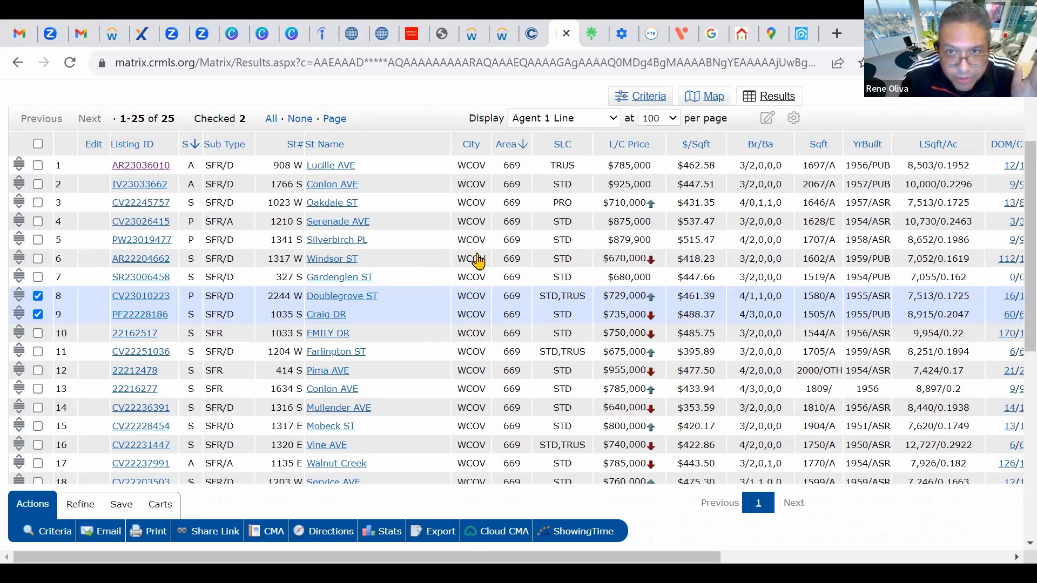
pyautogui.scroll(-2, 464, 232)
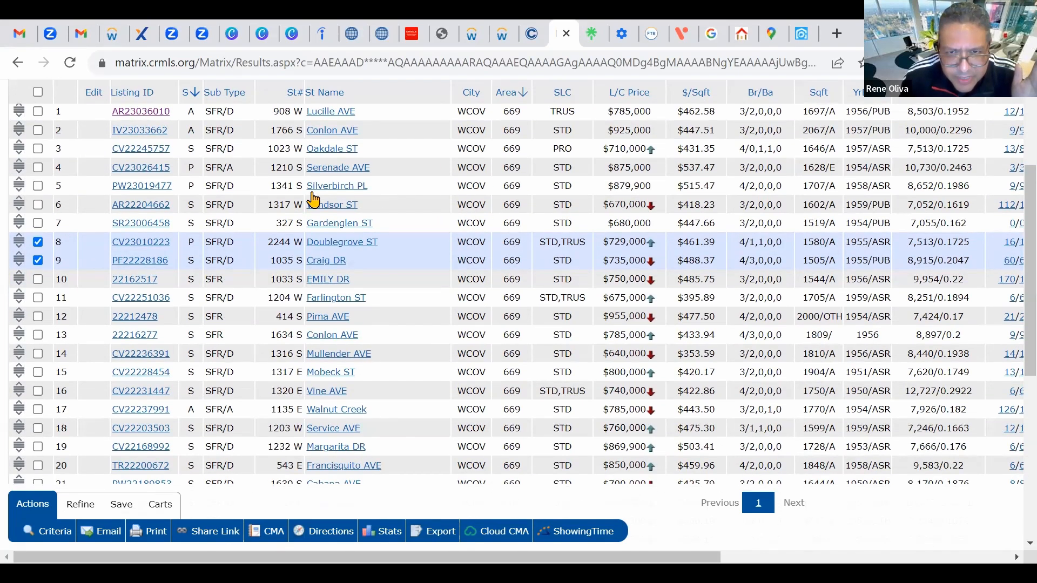
pyautogui.click(37, 167)
pyautogui.scroll(-1, 171, 231)
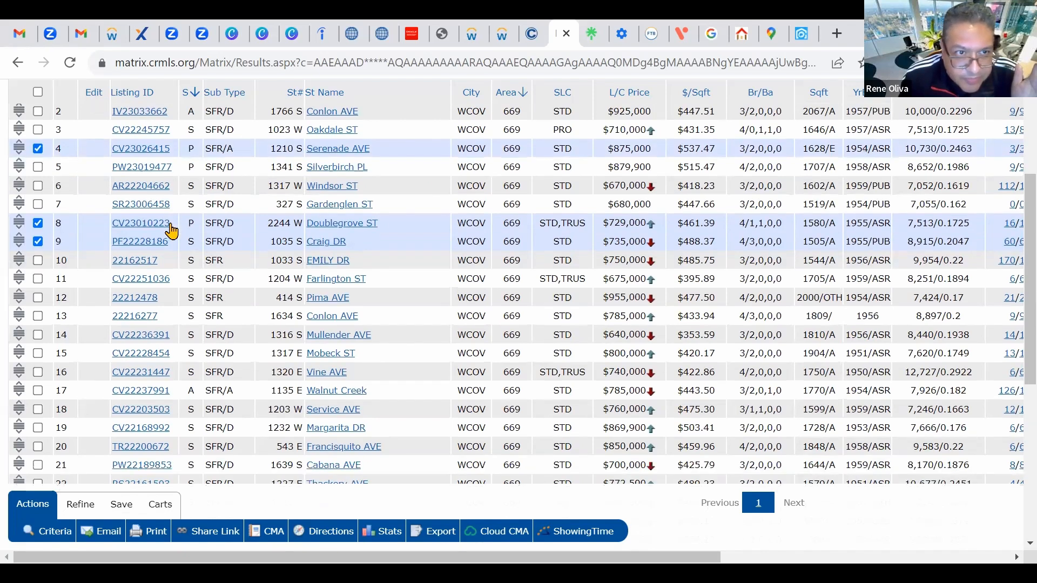
pyautogui.scroll(-3, 171, 231)
pyautogui.click(38, 171)
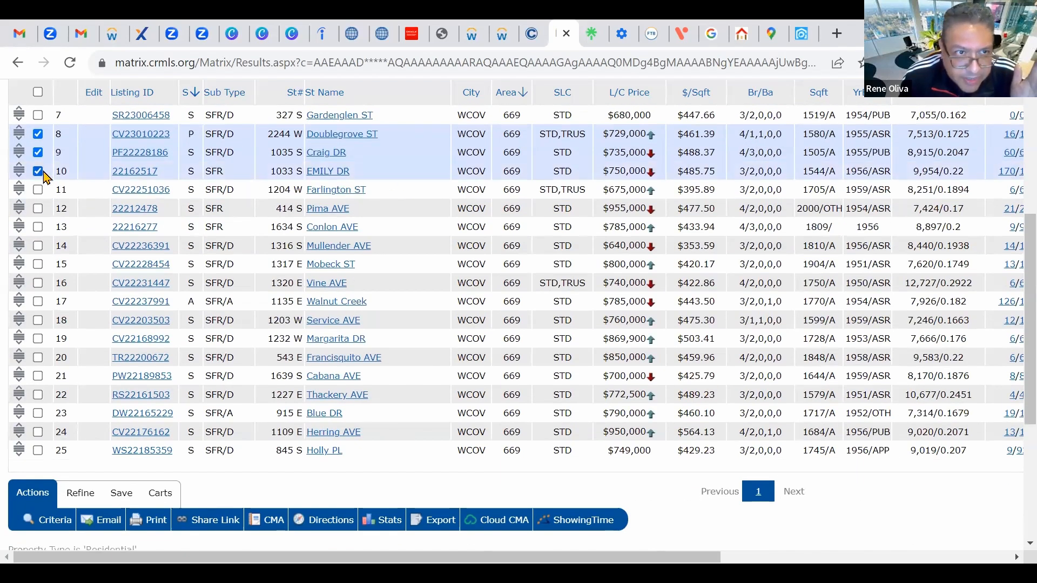
pyautogui.click(37, 227)
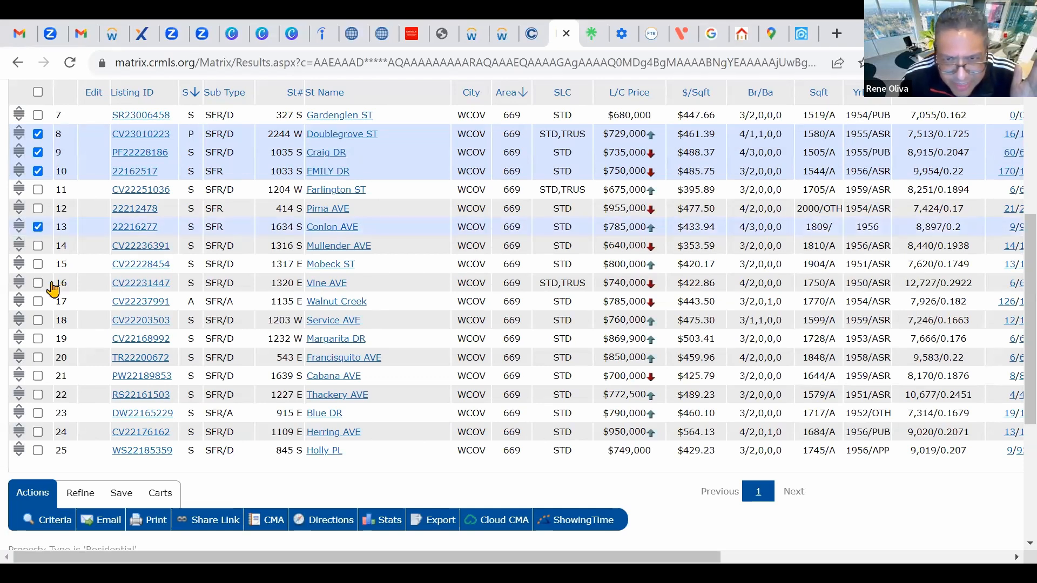
pyautogui.click(38, 264)
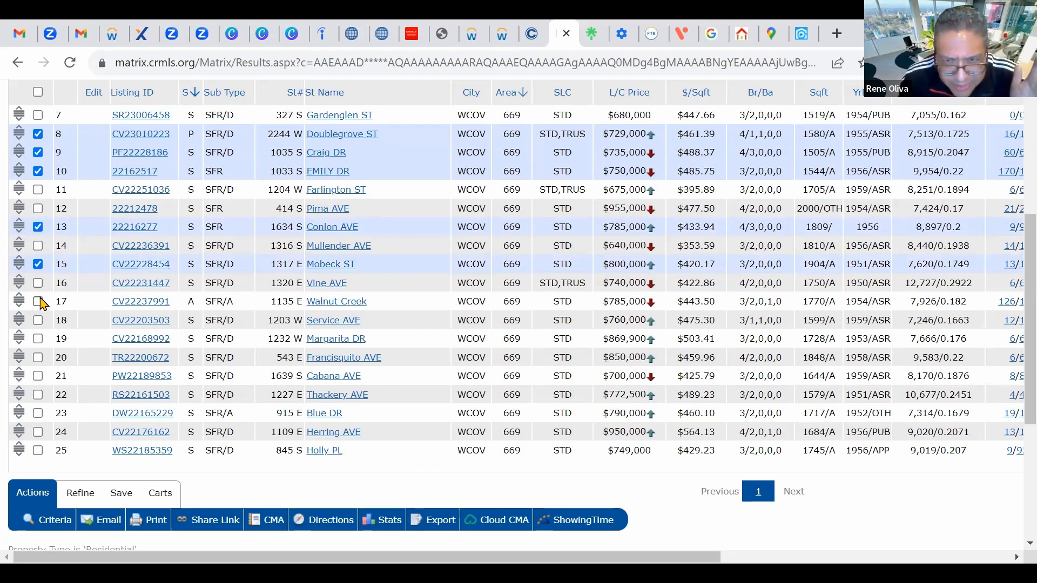
pyautogui.click(38, 282)
pyautogui.scroll(1, 60, 250)
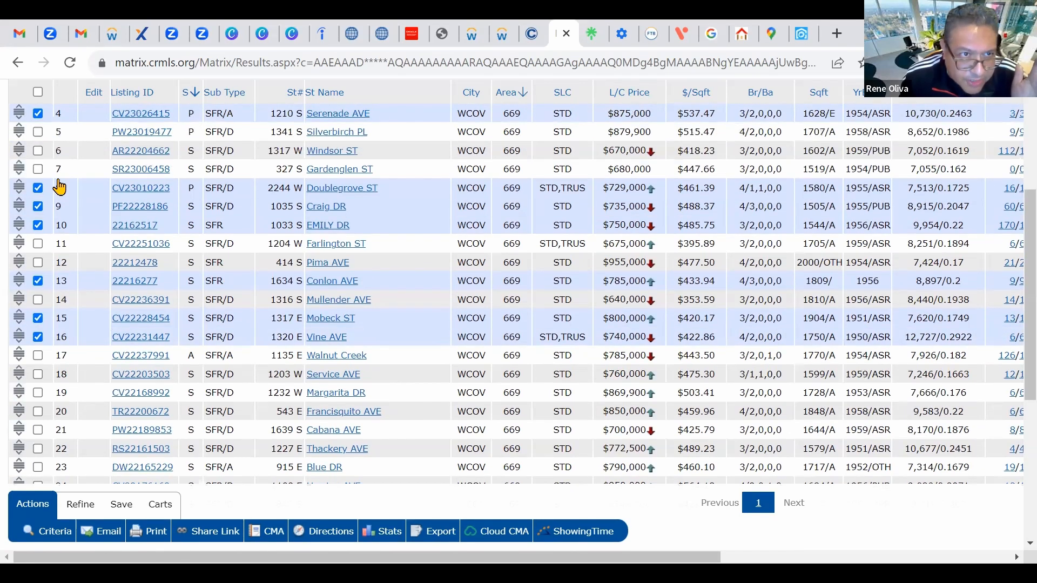
pyautogui.scroll(1, 60, 187)
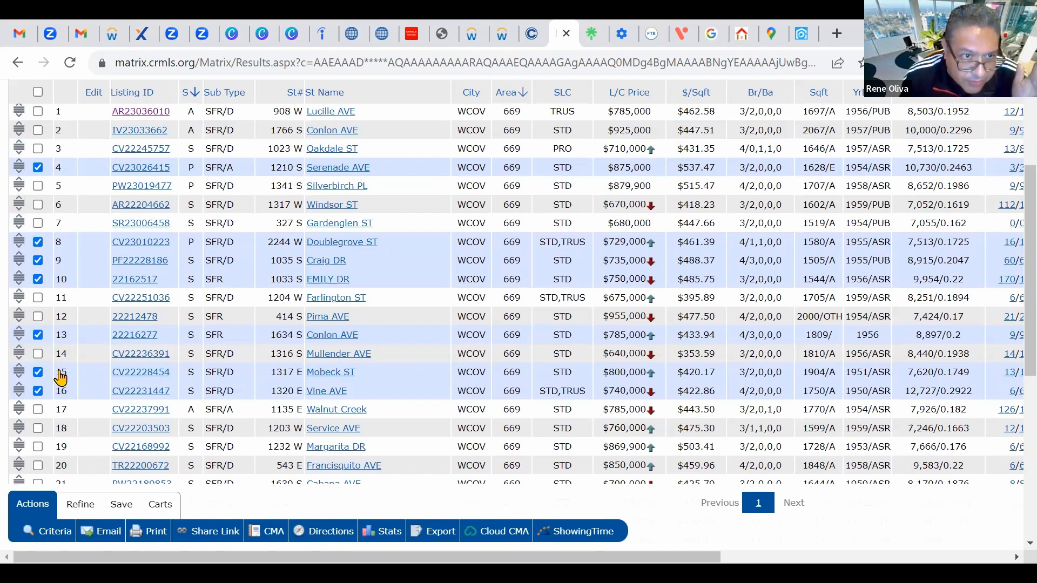
pyautogui.scroll(-2, 60, 378)
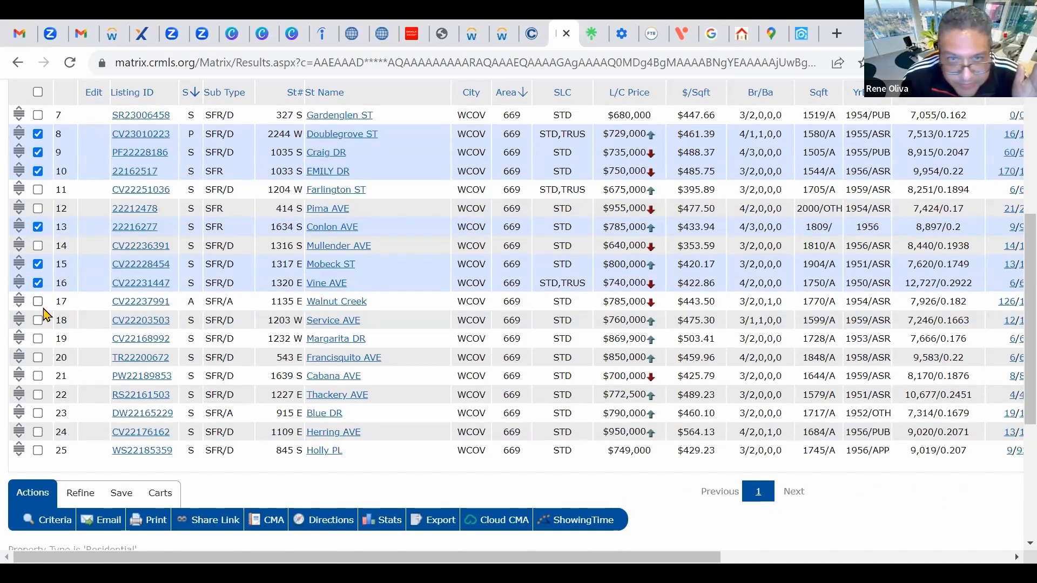
pyautogui.click(37, 301)
pyautogui.click(38, 320)
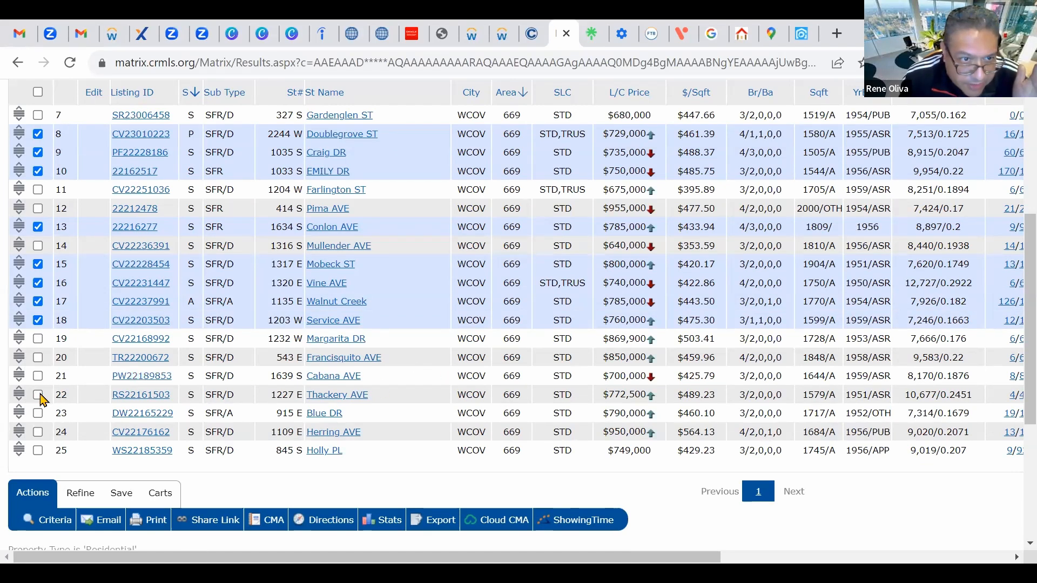
pyautogui.scroll(3, 49, 329)
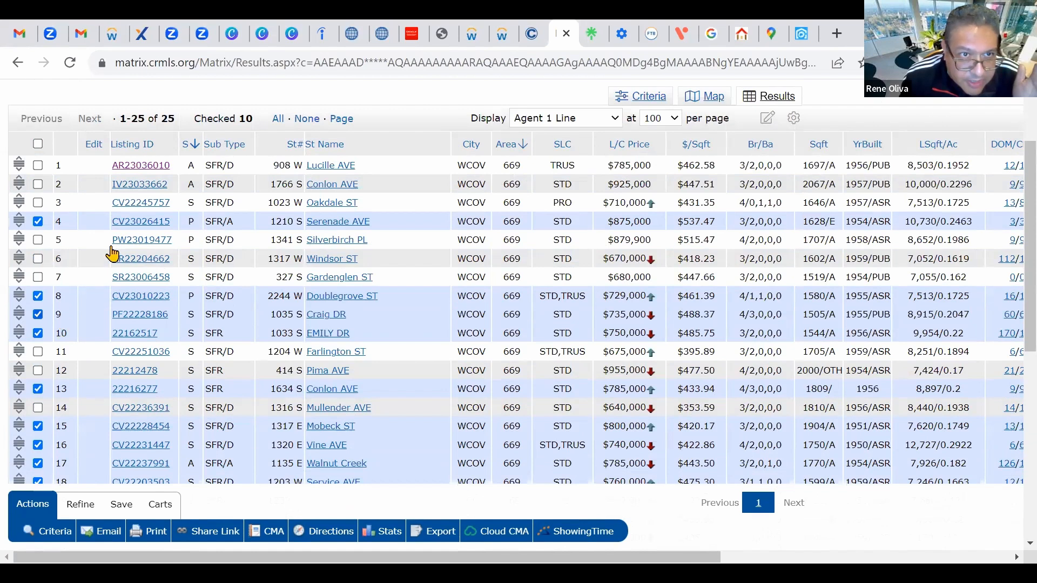
pyautogui.scroll(1, 112, 253)
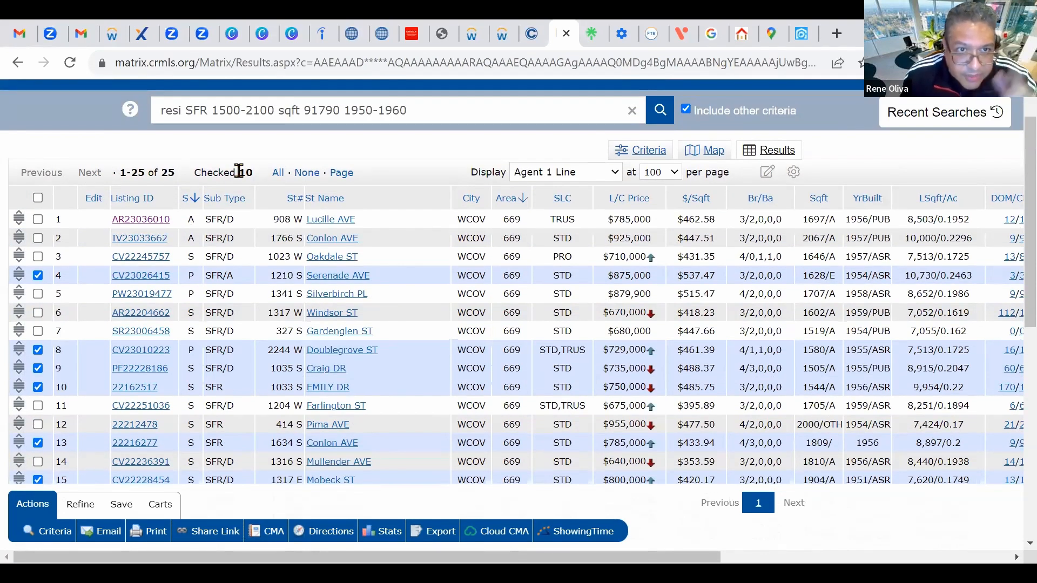
pyautogui.scroll(-7, 370, 183)
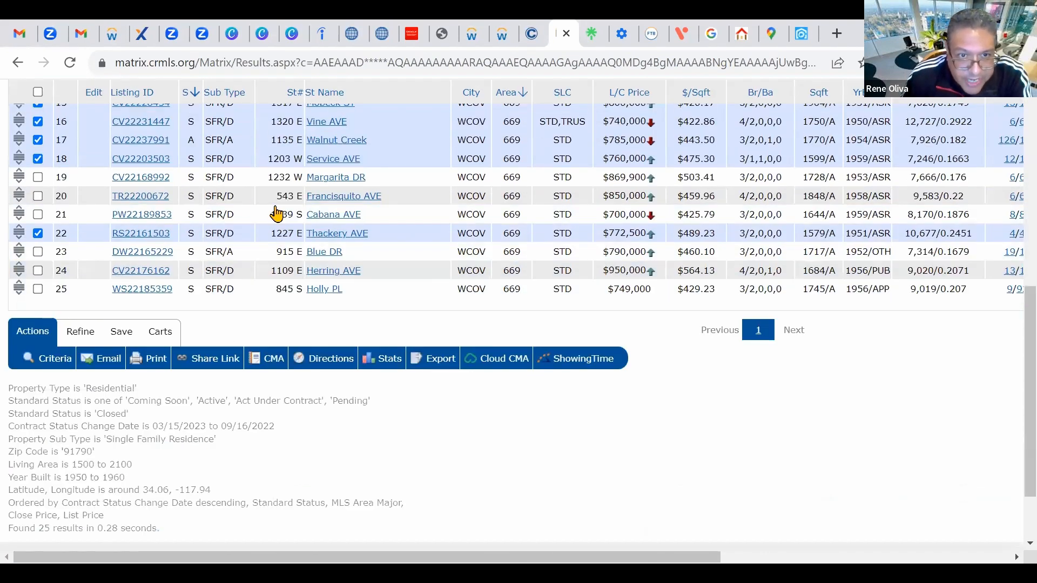
# Step: Start a CMA from the checked comps with the client contact and a description, then go to Pages
pyautogui.click(276, 360)
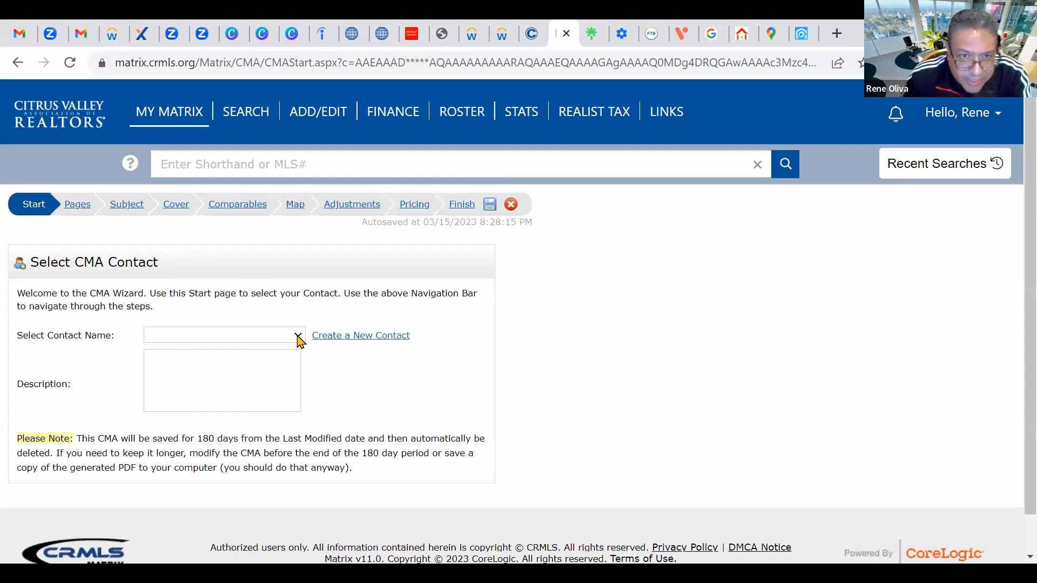
pyautogui.click(299, 337)
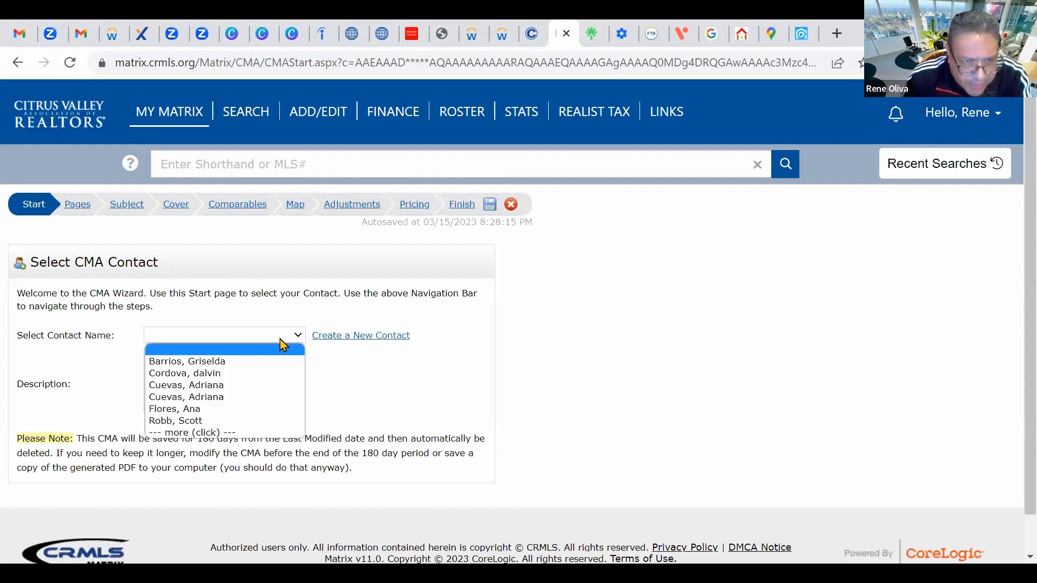
pyautogui.click(199, 411)
pyautogui.scroll(-1, 218, 336)
pyautogui.click(191, 326)
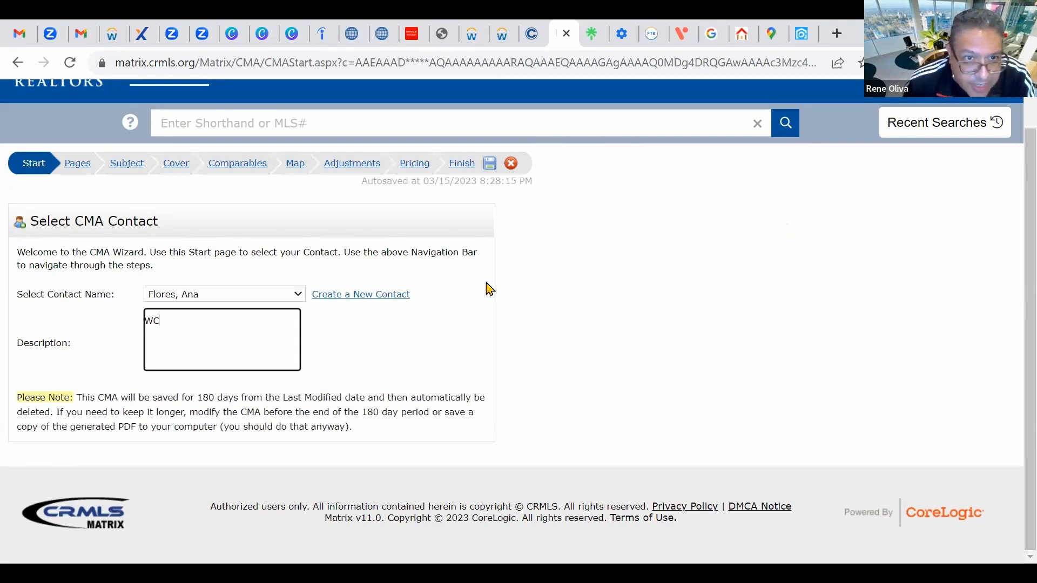
pyautogui.click(77, 163)
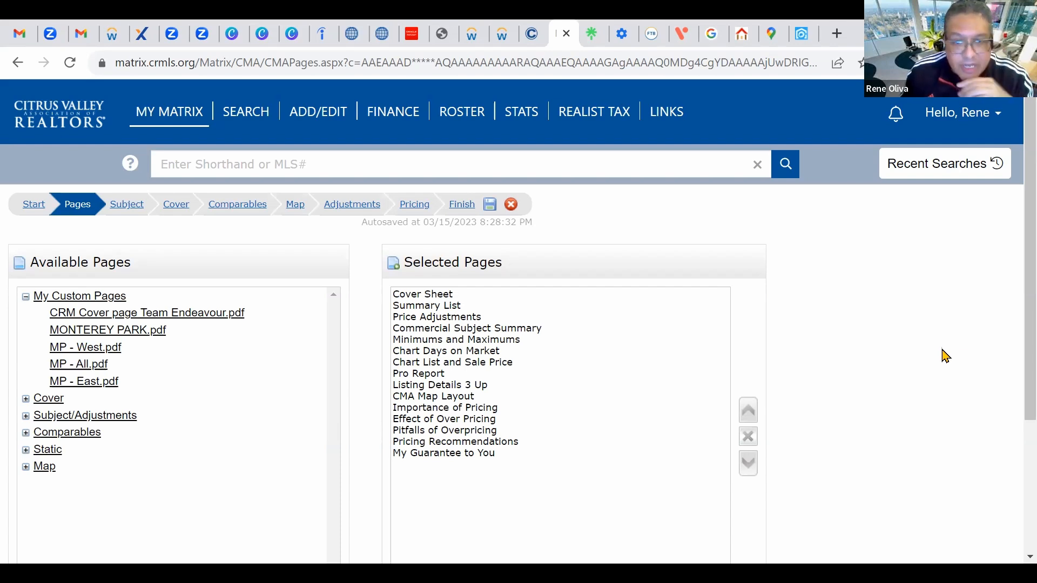
pyautogui.scroll(-1, 945, 356)
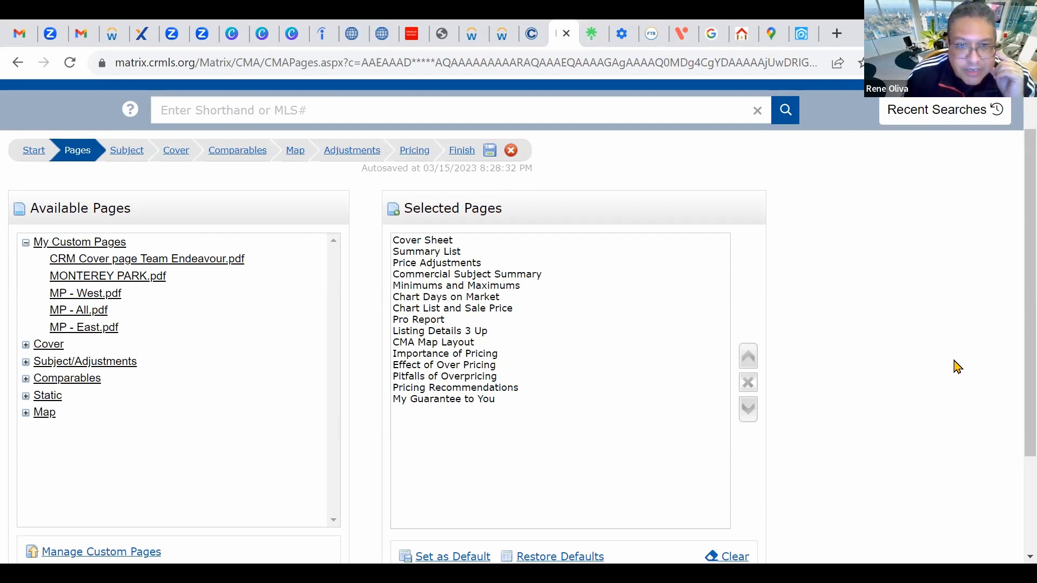
# Step: Keep the 15-page report list, Cover Sheet through My Guarantee to You, and go to Subject
pyautogui.scroll(-1, 958, 367)
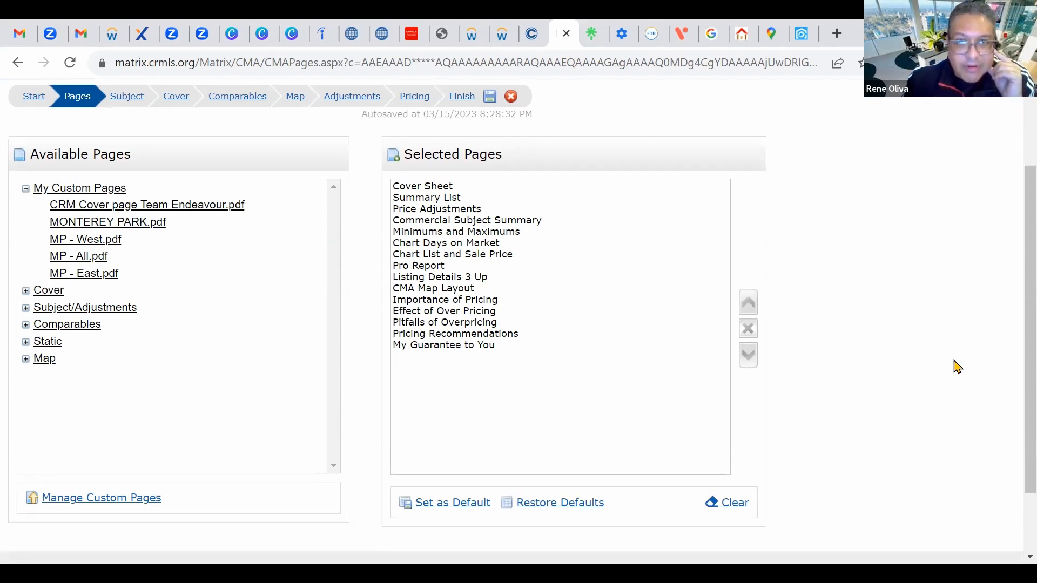
pyautogui.click(440, 214)
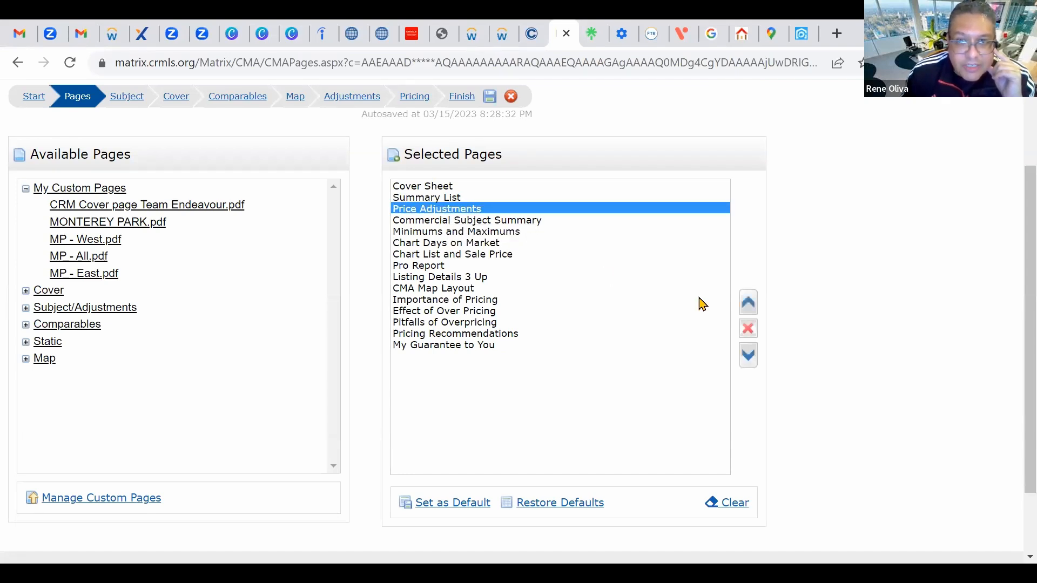
pyautogui.scroll(1, 877, 337)
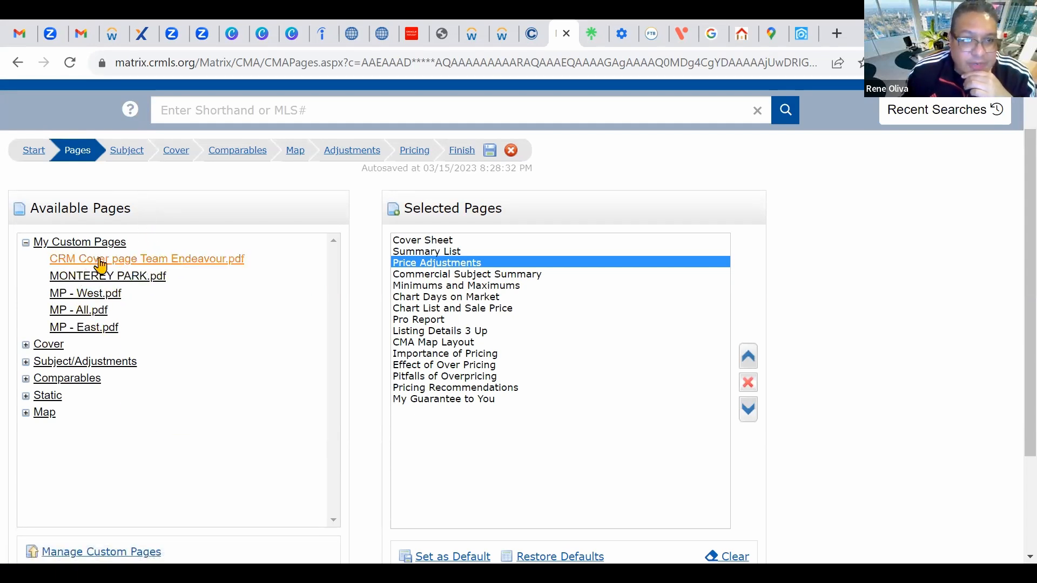
pyautogui.click(127, 151)
# Step: Paste listing AR23036010 as the Cross Property Listing Id and auto-fill the subject
pyautogui.click(339, 340)
pyautogui.rightClick(342, 348)
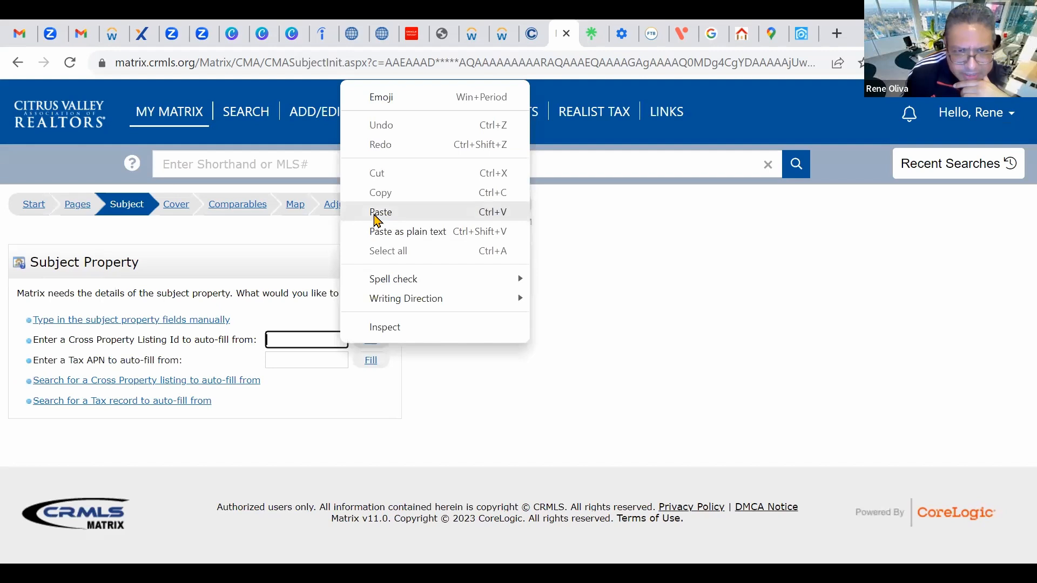
pyautogui.click(378, 213)
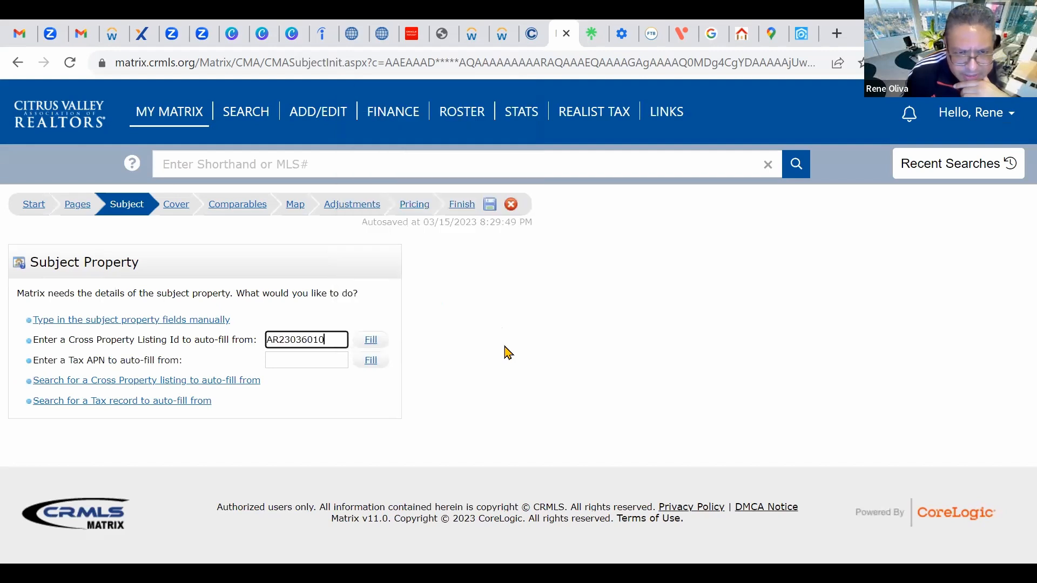
pyautogui.click(371, 342)
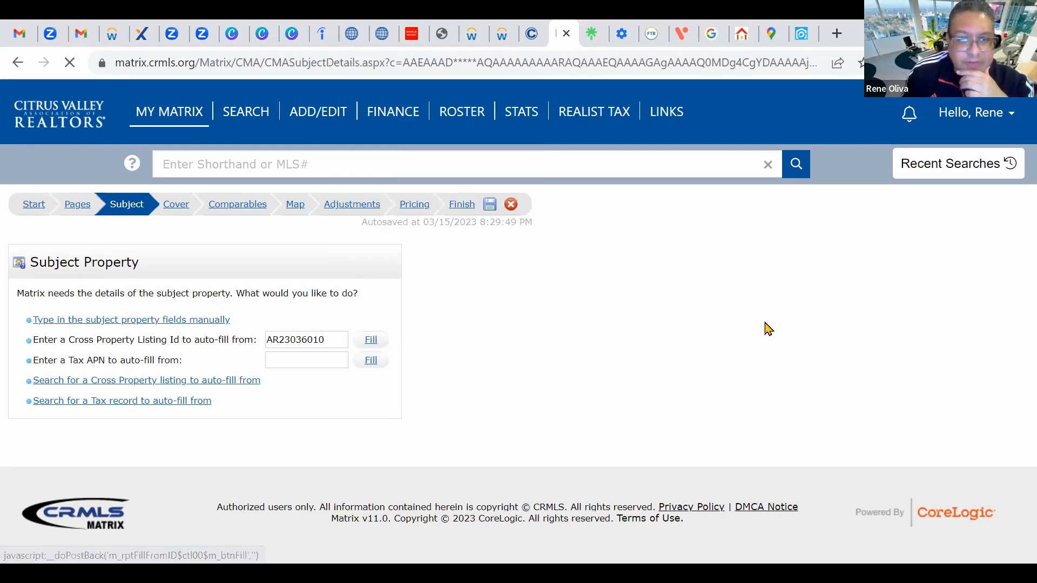
pyautogui.scroll(-4, 887, 372)
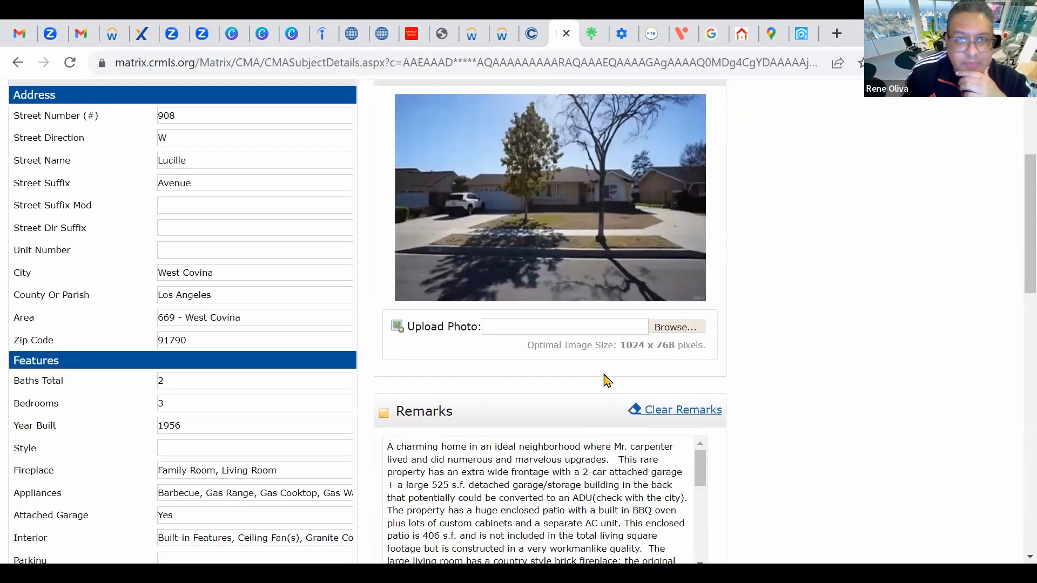
pyautogui.scroll(-3, 162, 308)
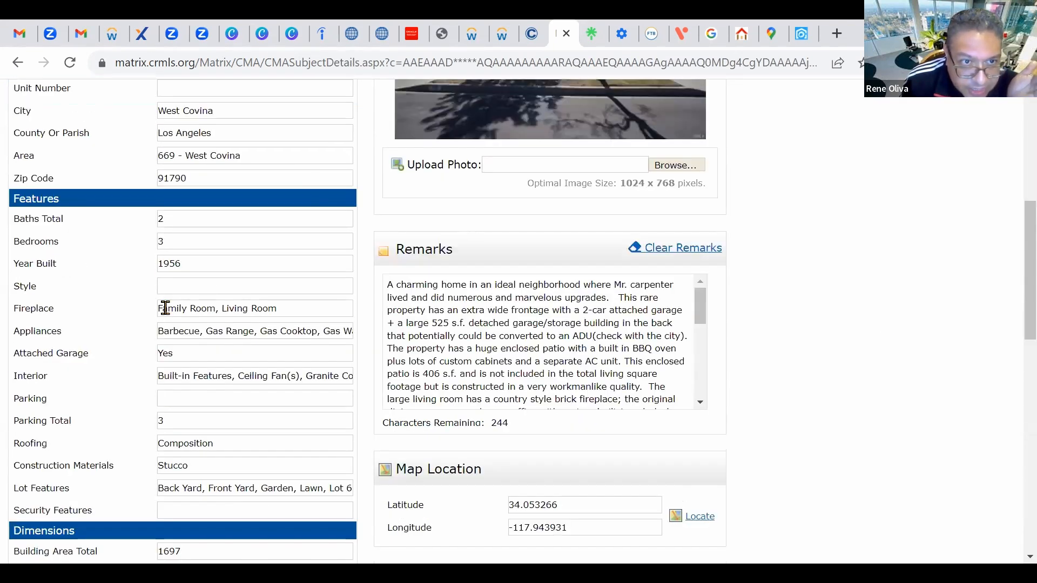
pyautogui.scroll(-2, 271, 293)
pyautogui.scroll(1, 221, 216)
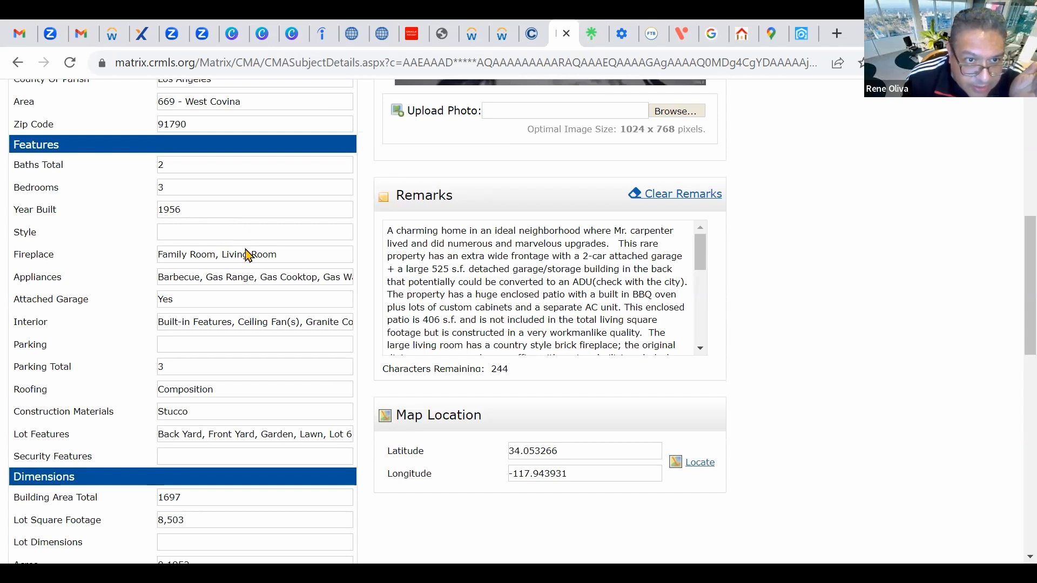
pyautogui.scroll(-4, 238, 284)
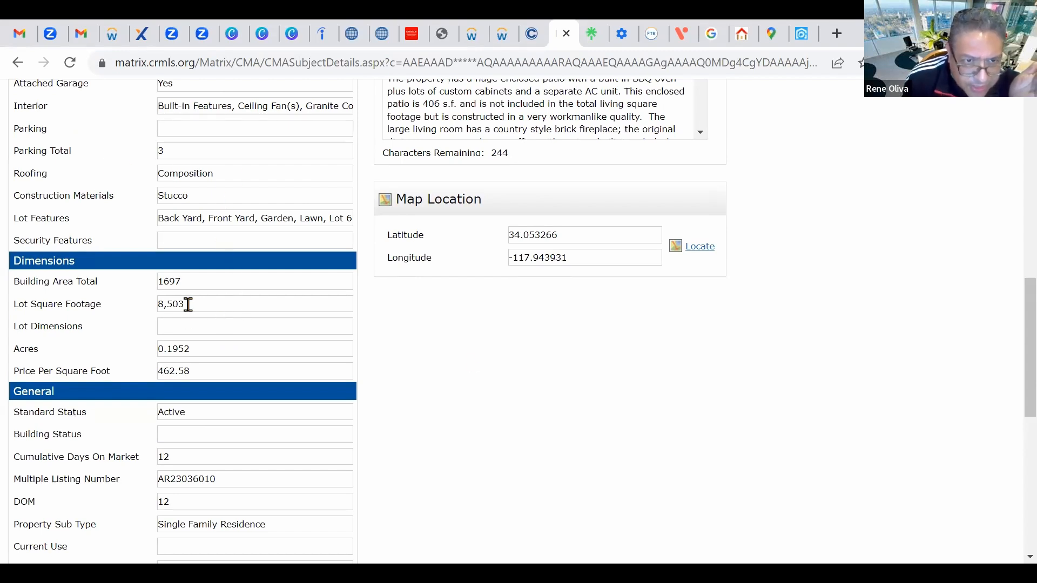
pyautogui.scroll(9, 694, 379)
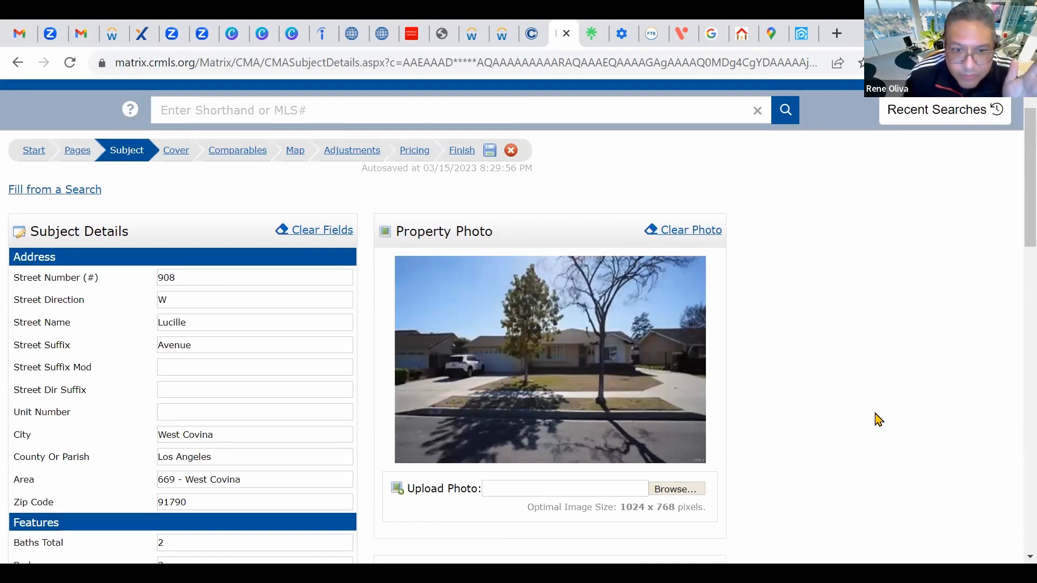
pyautogui.scroll(-4, 261, 356)
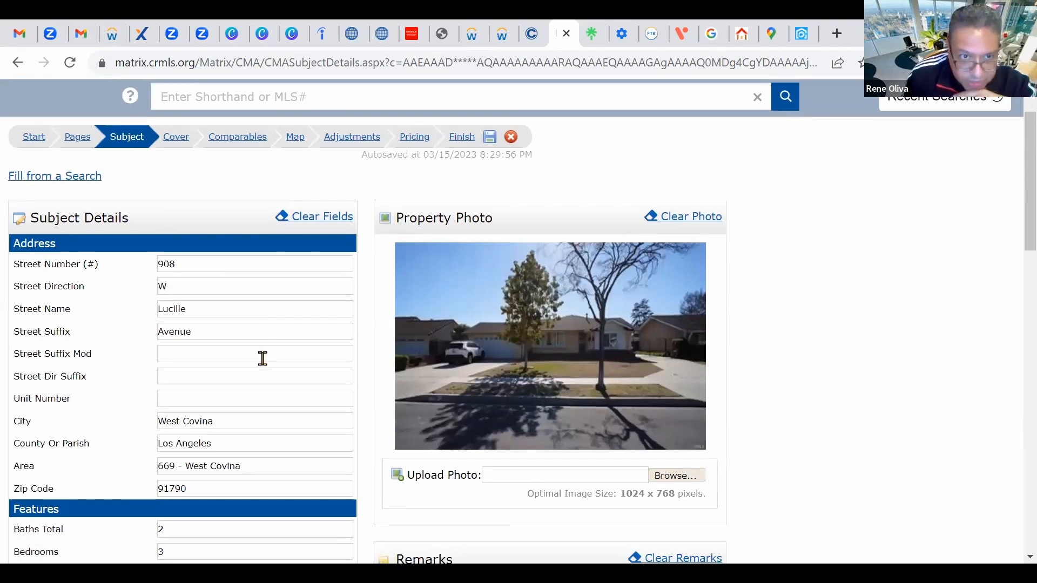
pyautogui.scroll(-1, 212, 310)
pyautogui.scroll(-5, 213, 310)
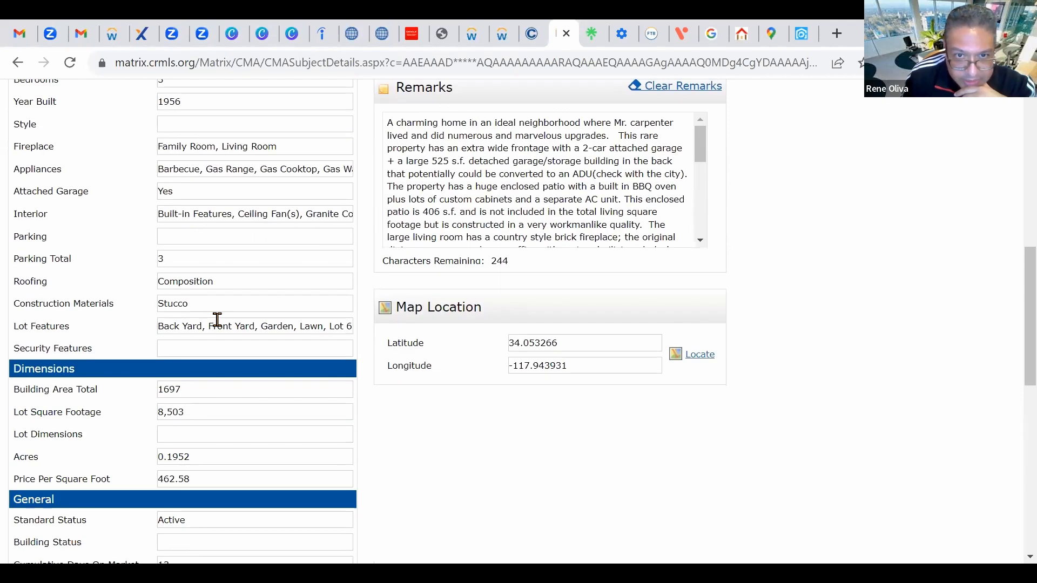
pyautogui.scroll(-6, 226, 326)
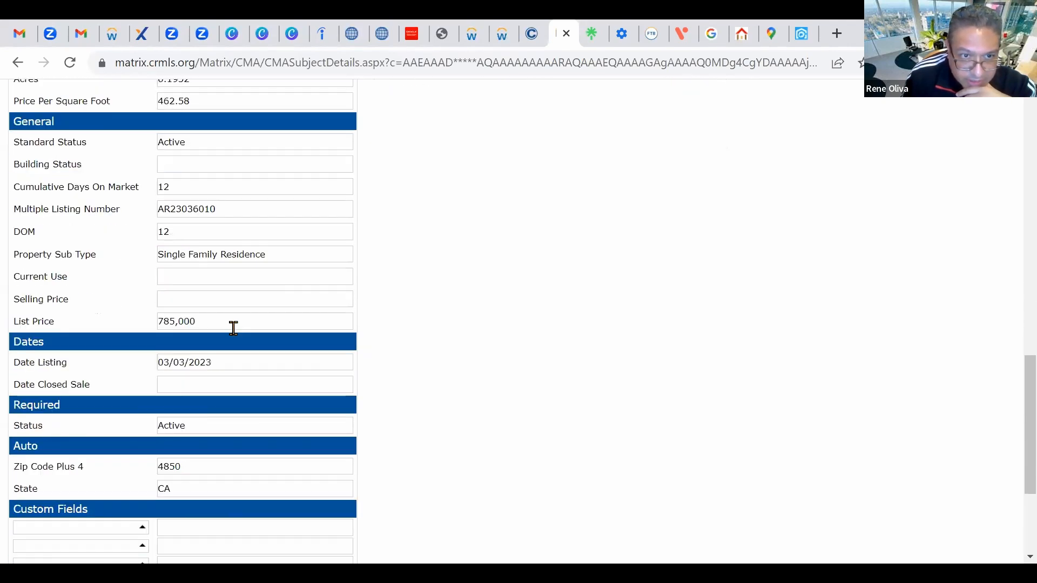
pyautogui.scroll(-2, 243, 329)
pyautogui.scroll(18, 509, 352)
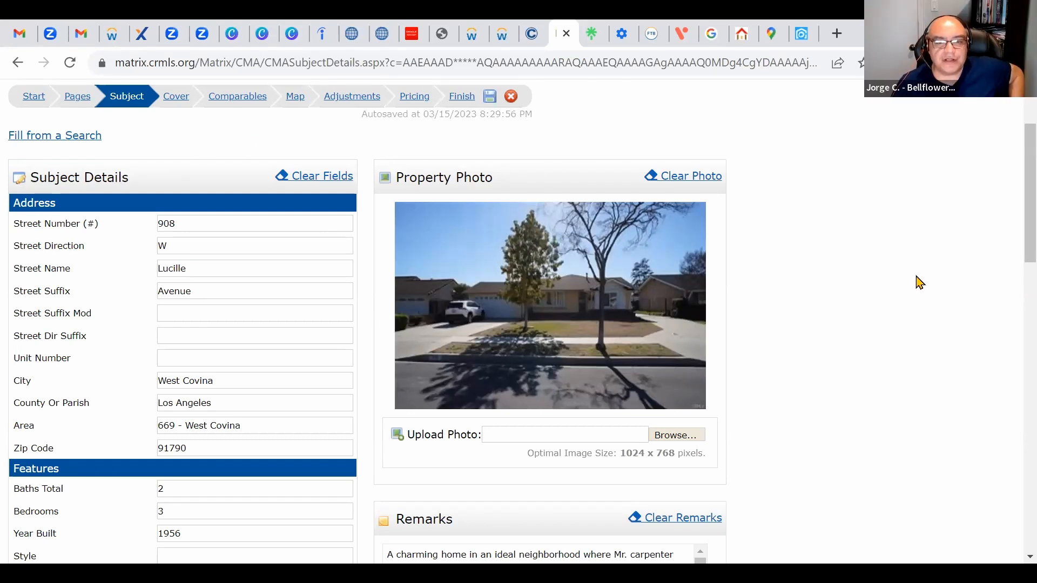
pyautogui.scroll(-2, 920, 282)
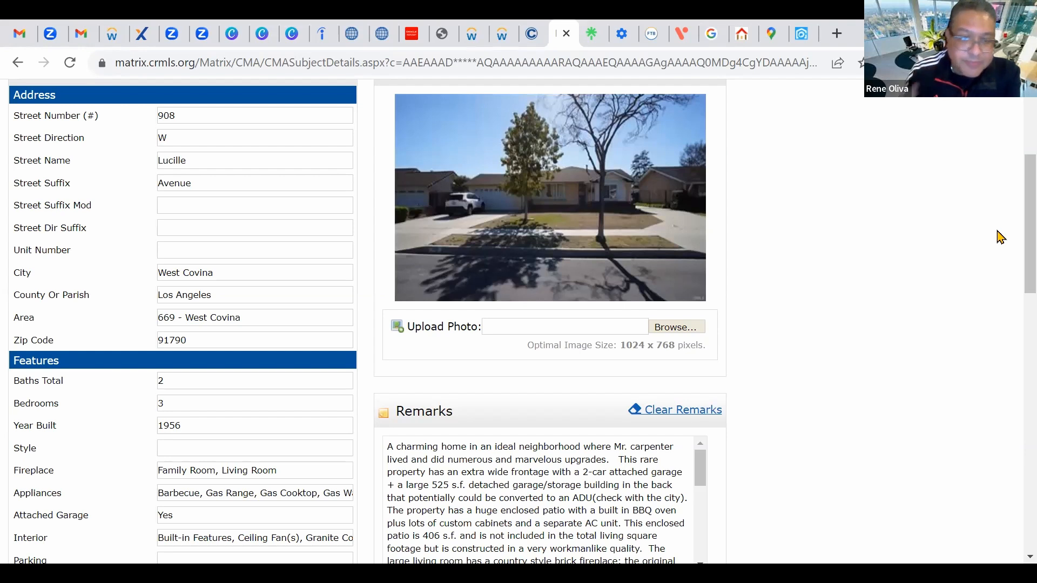
# Step: Look over the current CMA page and advance to the Cover page step
pyautogui.scroll(3, 756, 368)
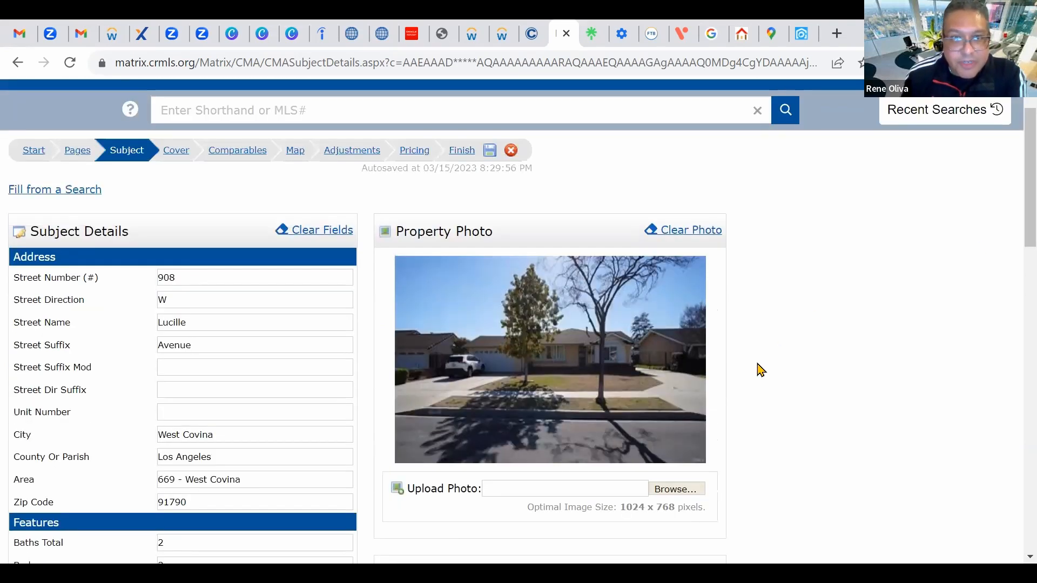
pyautogui.scroll(-1, 804, 378)
pyautogui.scroll(-3, 823, 385)
pyautogui.scroll(4, 824, 385)
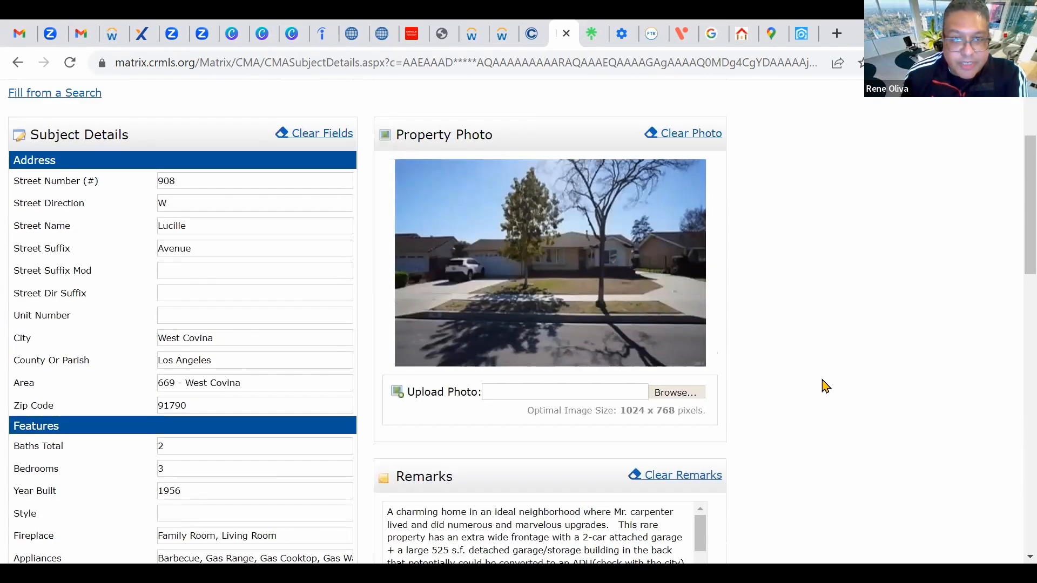
pyautogui.scroll(-1, 825, 385)
pyautogui.scroll(-1, 823, 385)
pyautogui.scroll(2, 818, 372)
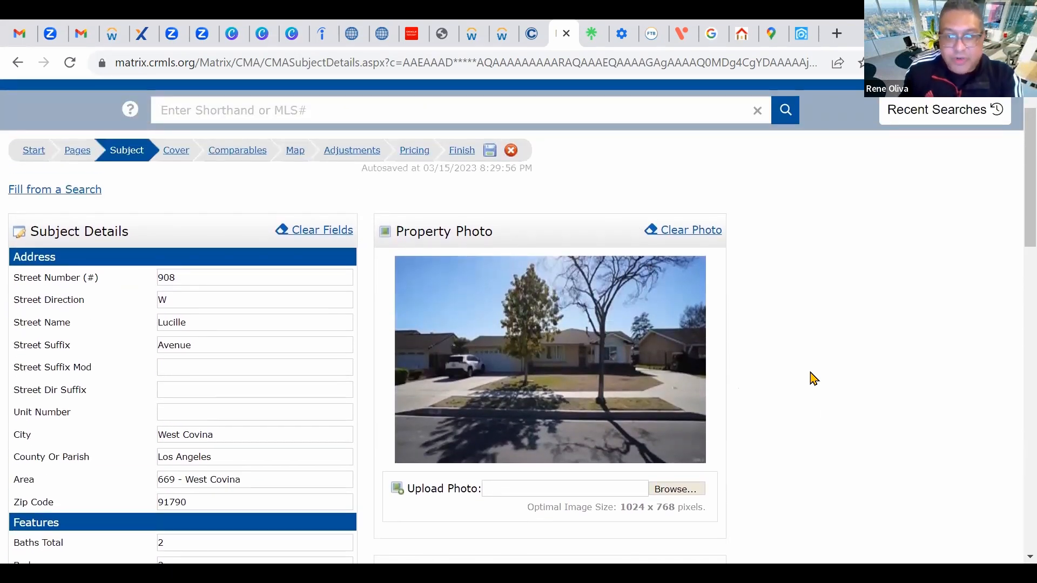
pyautogui.scroll(-3, 837, 374)
pyautogui.scroll(3, 889, 372)
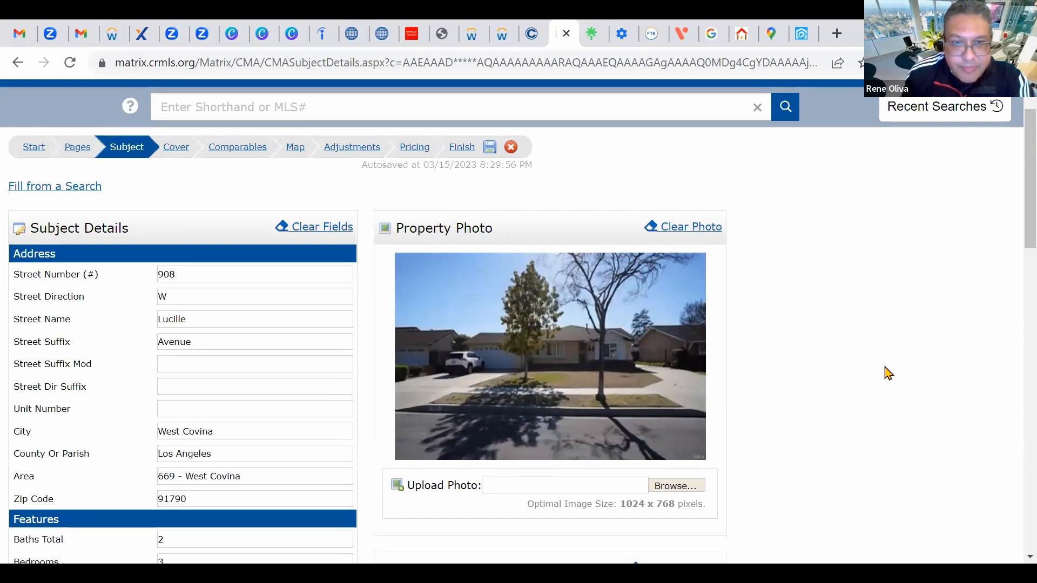
pyautogui.scroll(-1, 888, 373)
pyautogui.scroll(-2, 888, 373)
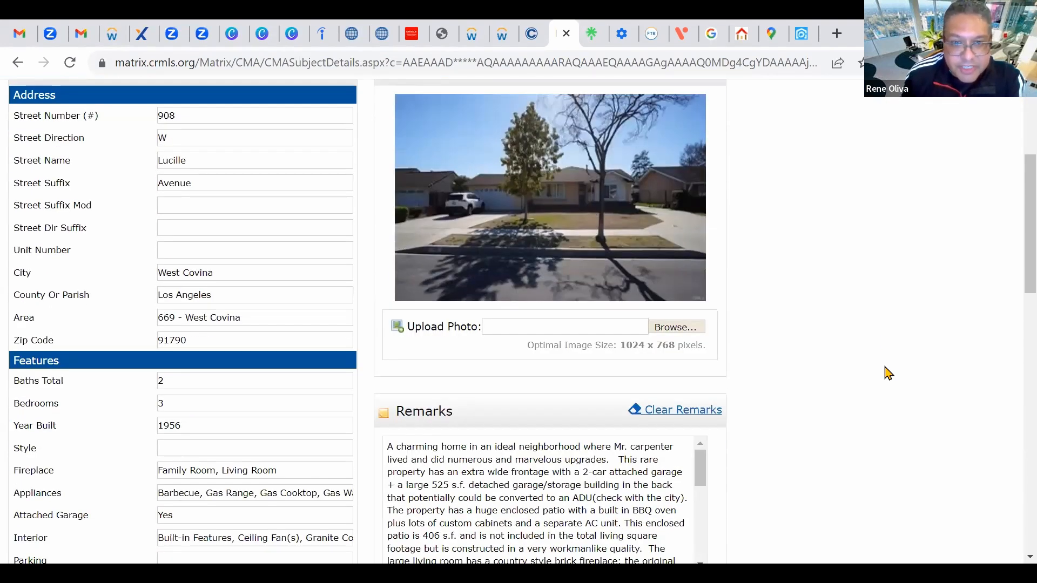
pyautogui.scroll(3, 888, 373)
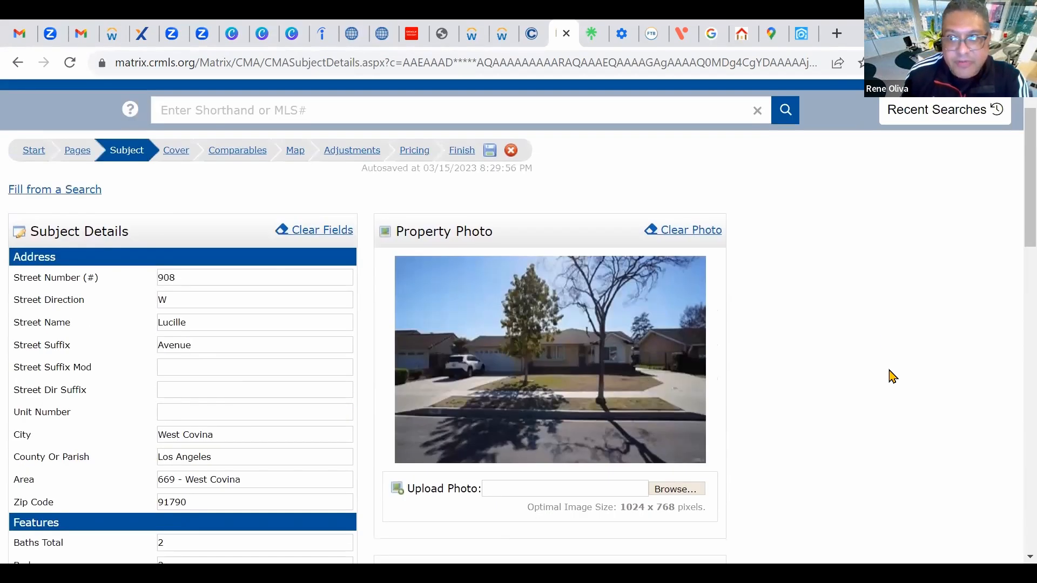
pyautogui.scroll(1, 892, 376)
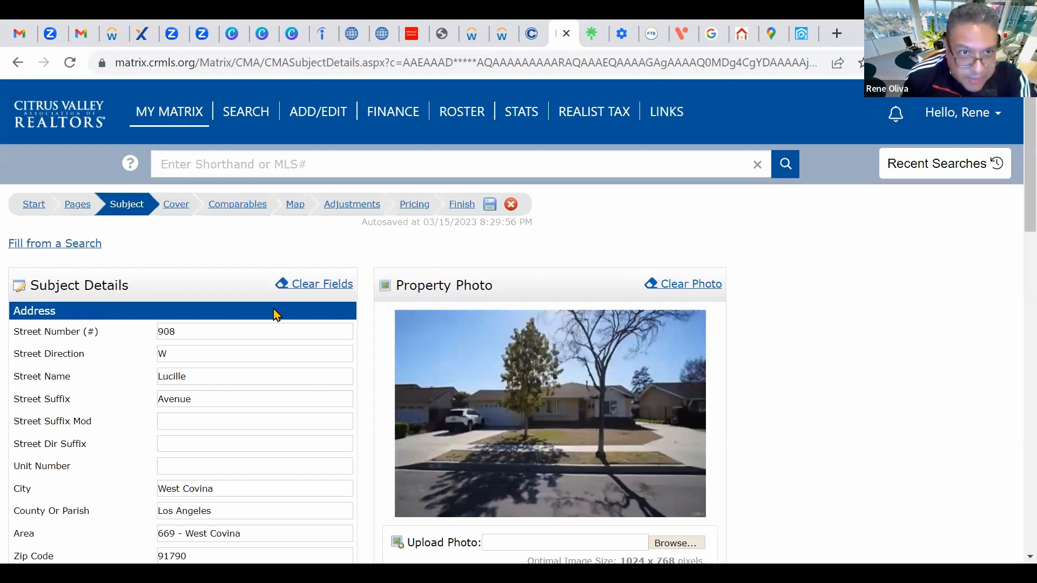
pyautogui.click(176, 206)
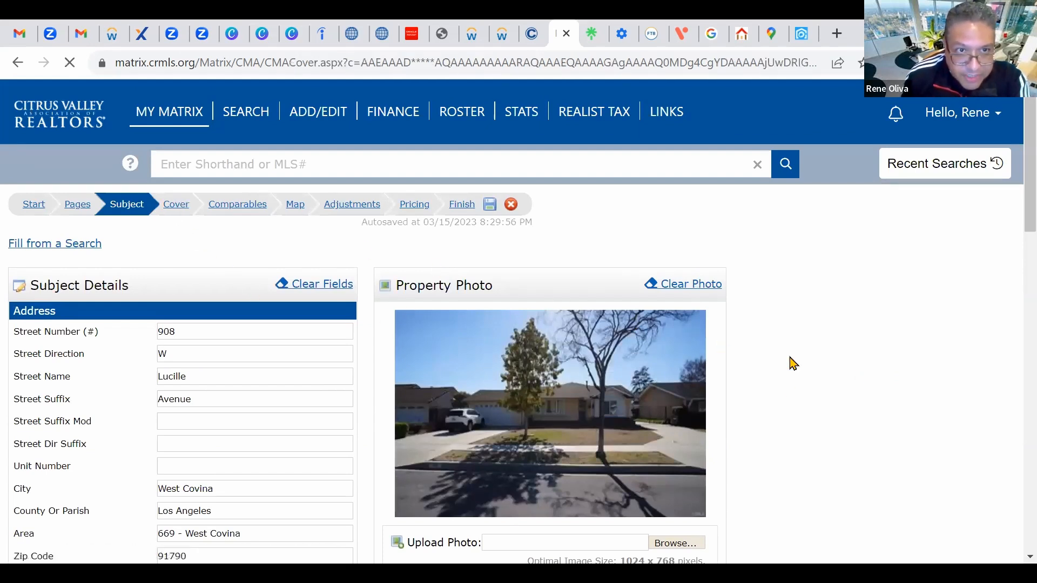
# Step: Leave the Cover page as is and go to the Comparables step
pyautogui.scroll(-3, 847, 365)
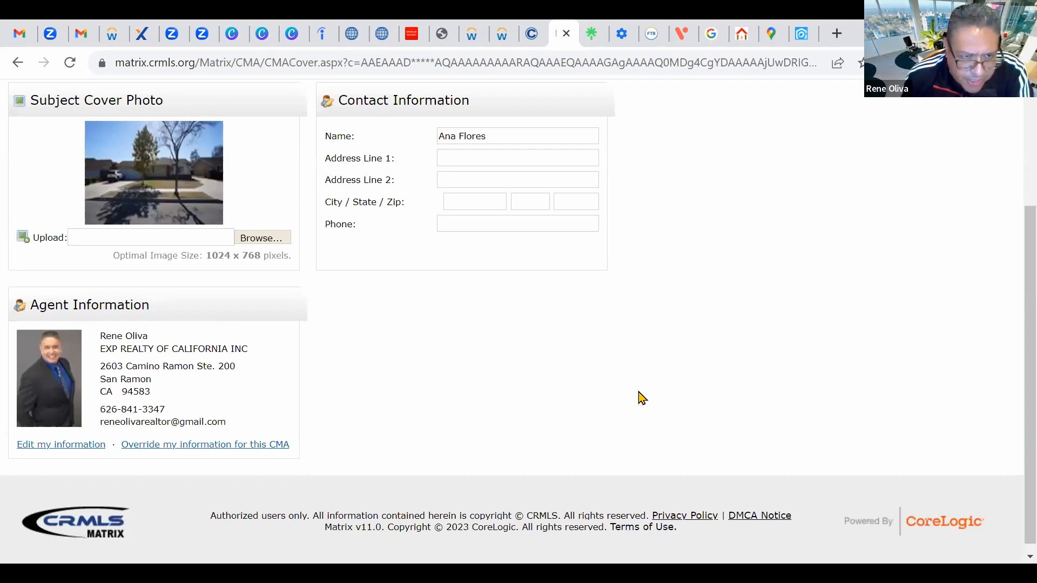
pyautogui.scroll(3, 569, 382)
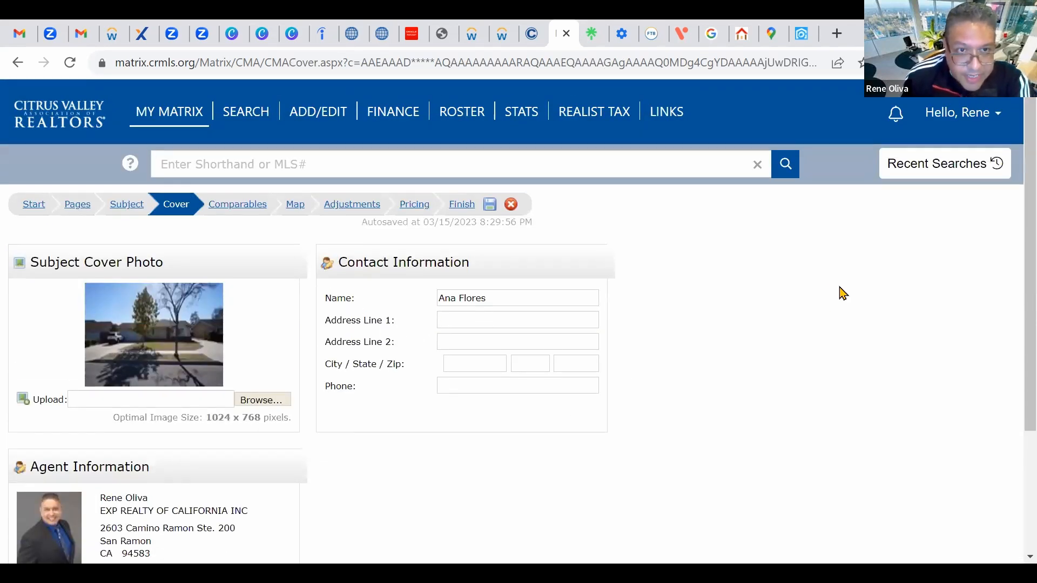
pyautogui.click(241, 210)
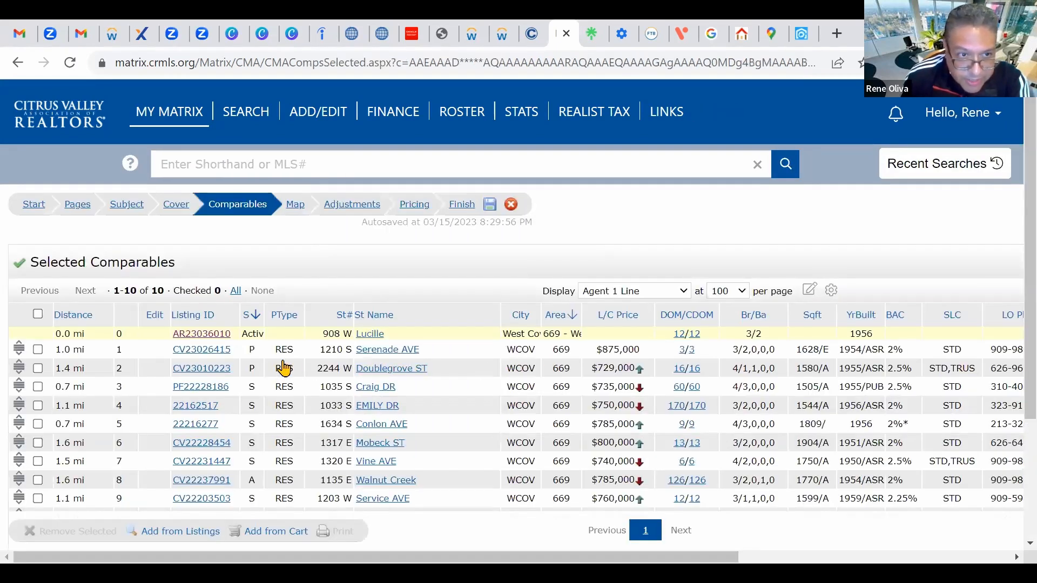
pyautogui.scroll(-3, 284, 368)
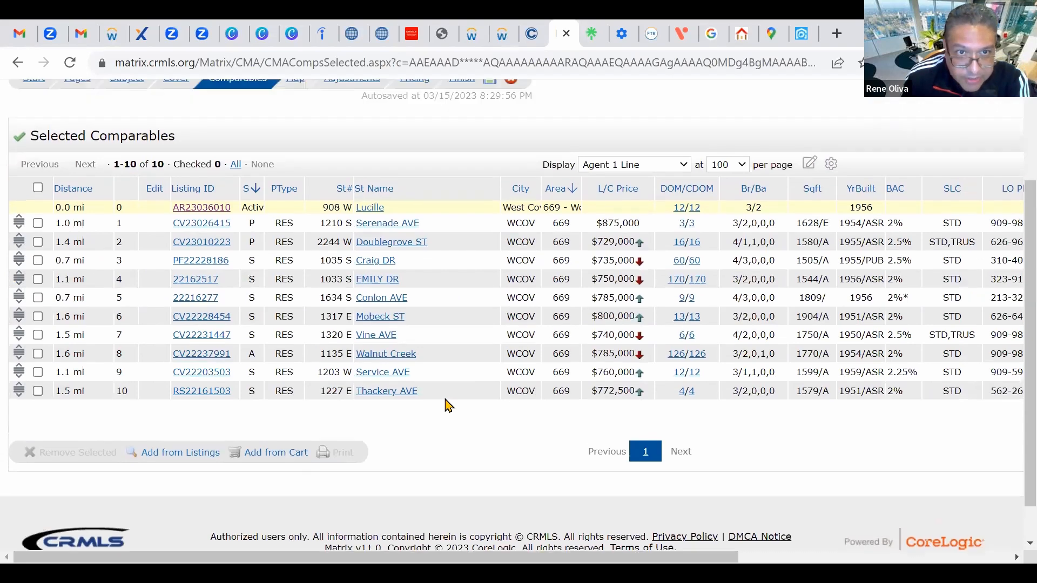
pyautogui.scroll(3, 447, 406)
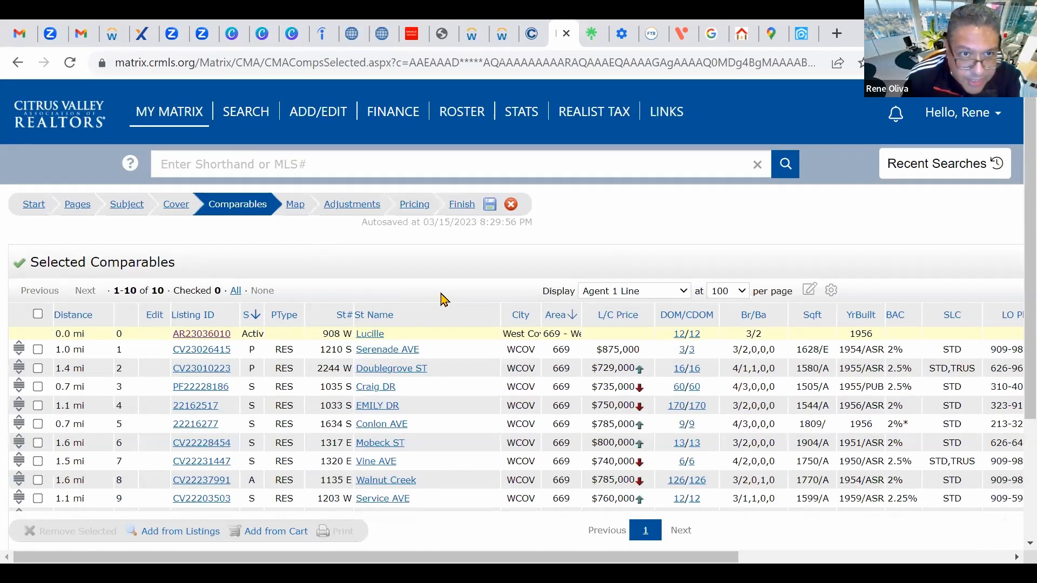
pyautogui.scroll(-3, 444, 300)
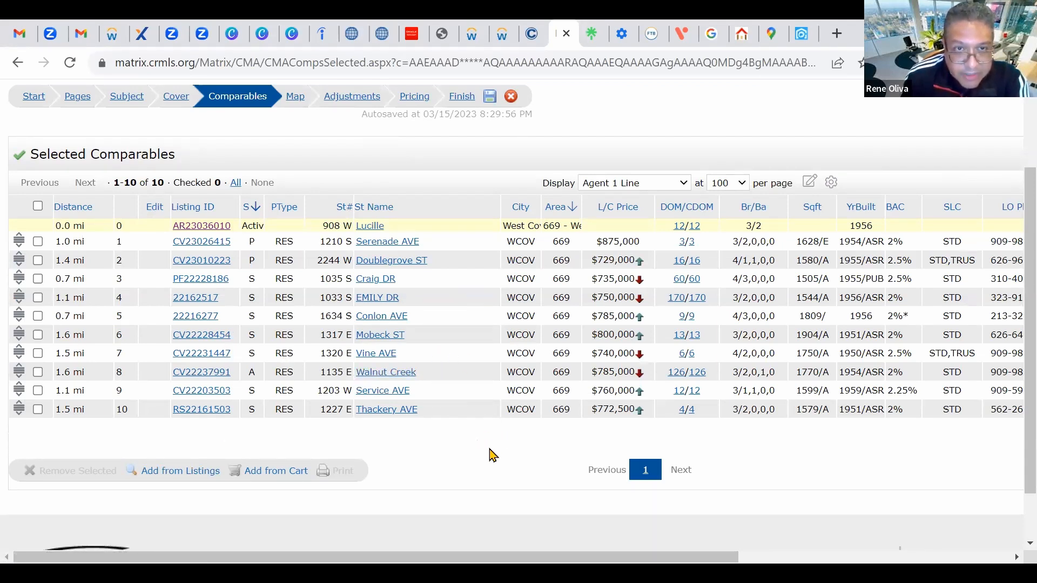
pyautogui.click(295, 97)
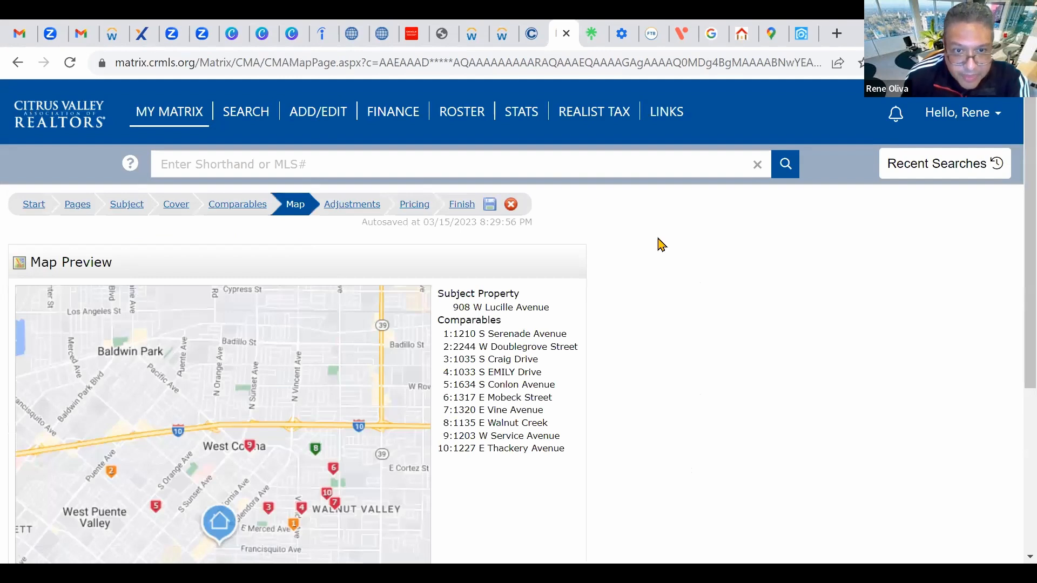
# Step: Check the map plotting the subject and 10 numbered comps, then go to Adjustments
pyautogui.scroll(-5, 660, 243)
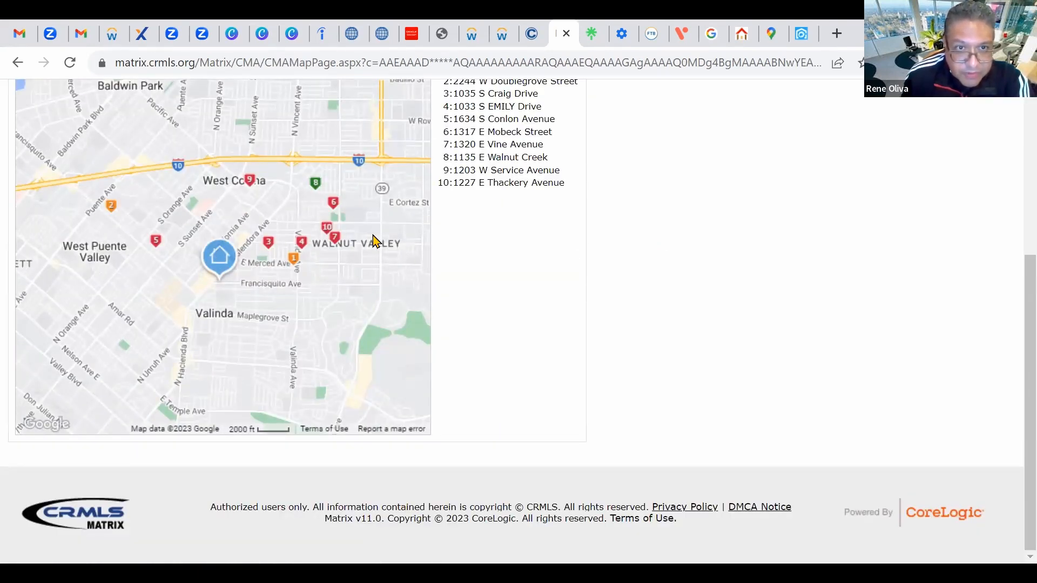
pyautogui.scroll(4, 655, 278)
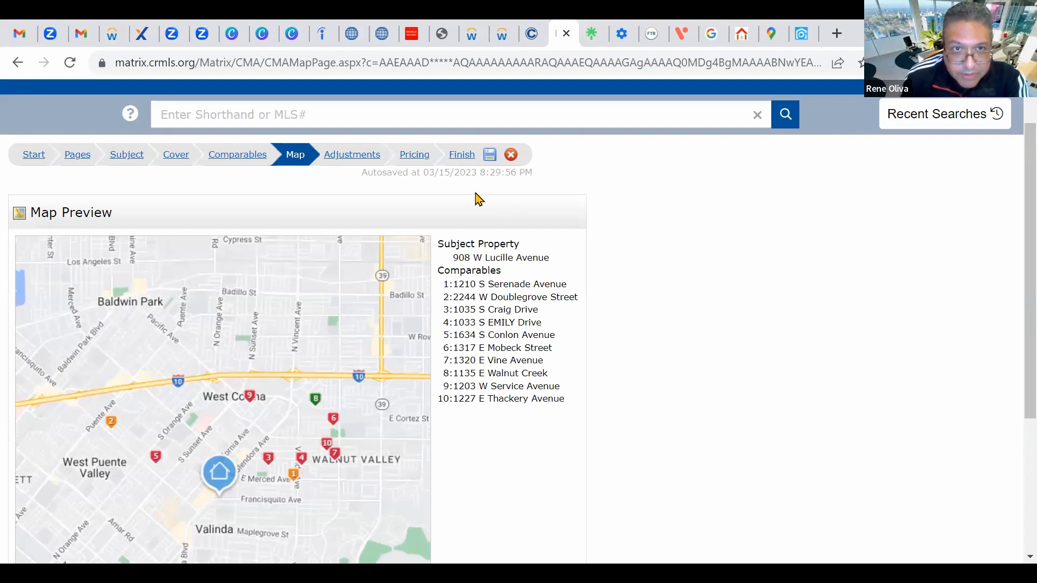
pyautogui.click(356, 162)
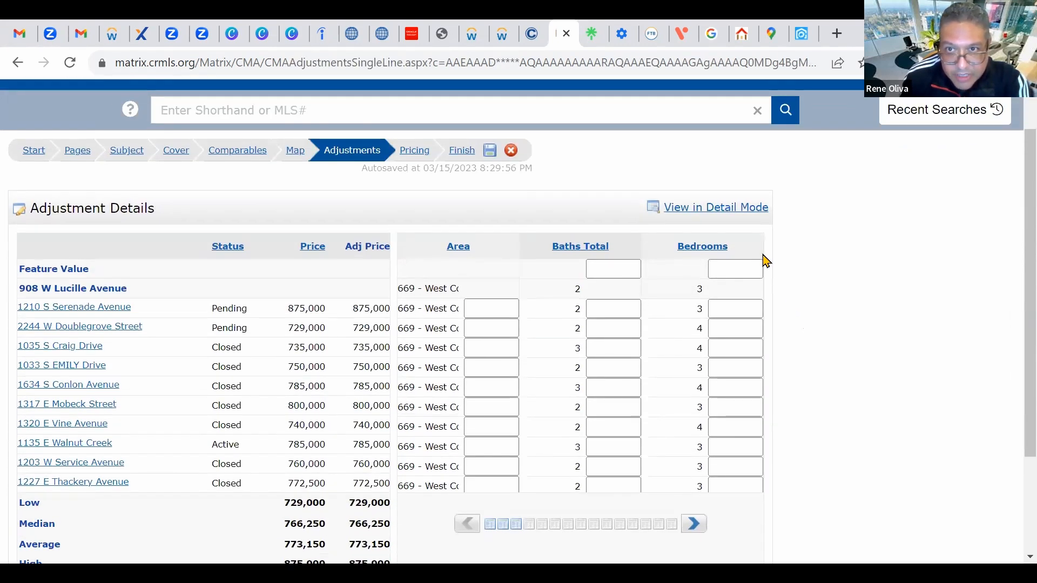
pyautogui.click(729, 210)
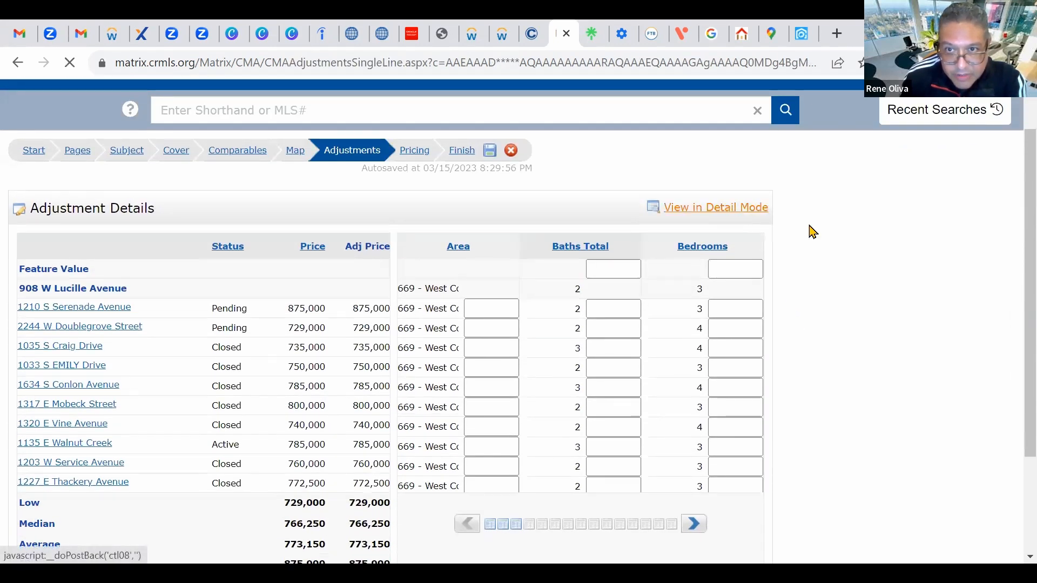
pyautogui.scroll(-2, 702, 320)
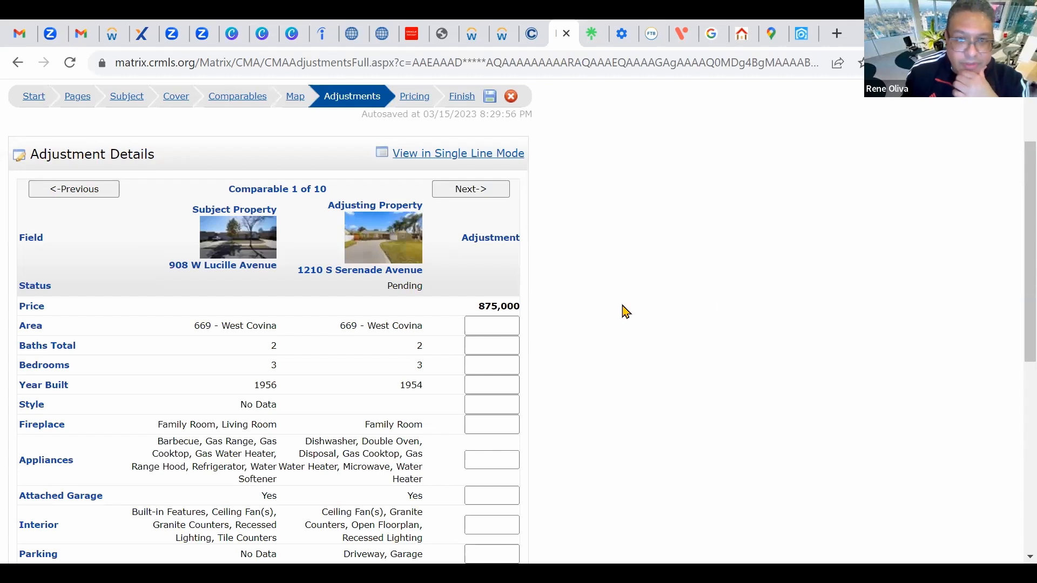
pyautogui.scroll(-4, 626, 312)
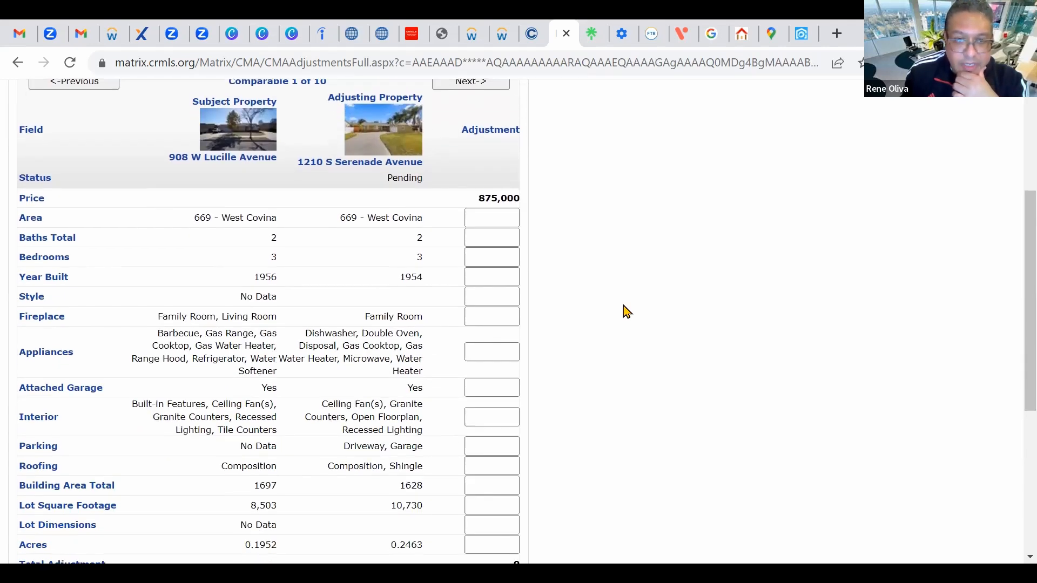
pyautogui.scroll(1, 625, 312)
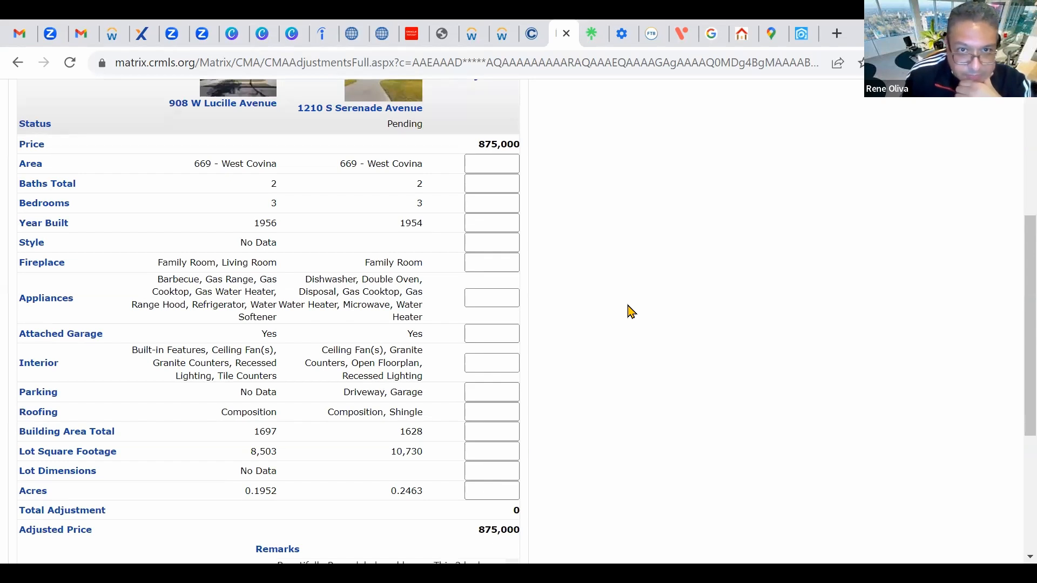
pyautogui.scroll(1, 595, 290)
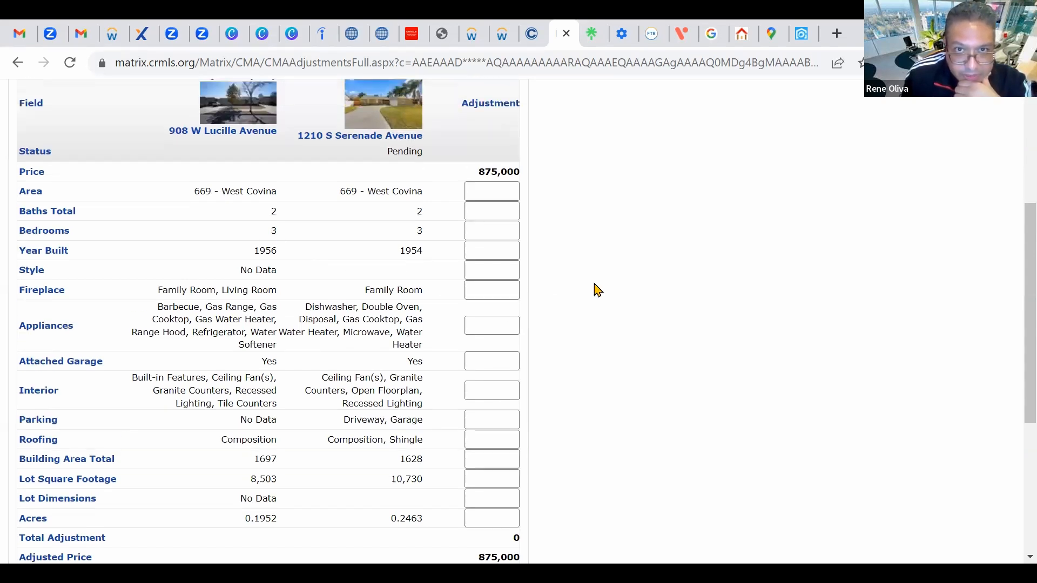
pyautogui.scroll(3, 596, 290)
pyautogui.scroll(-2, 652, 260)
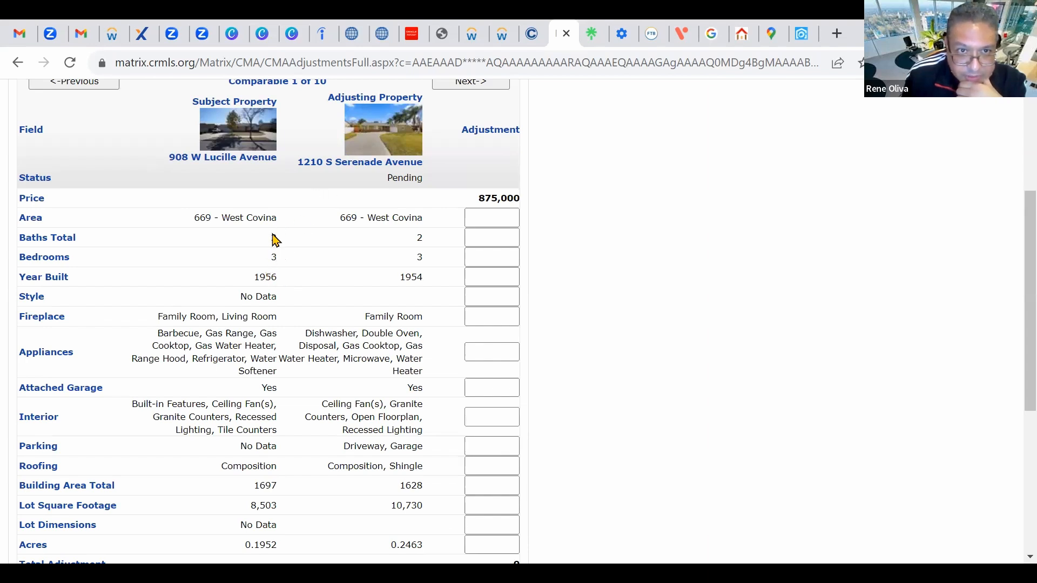
pyautogui.scroll(-1, 605, 274)
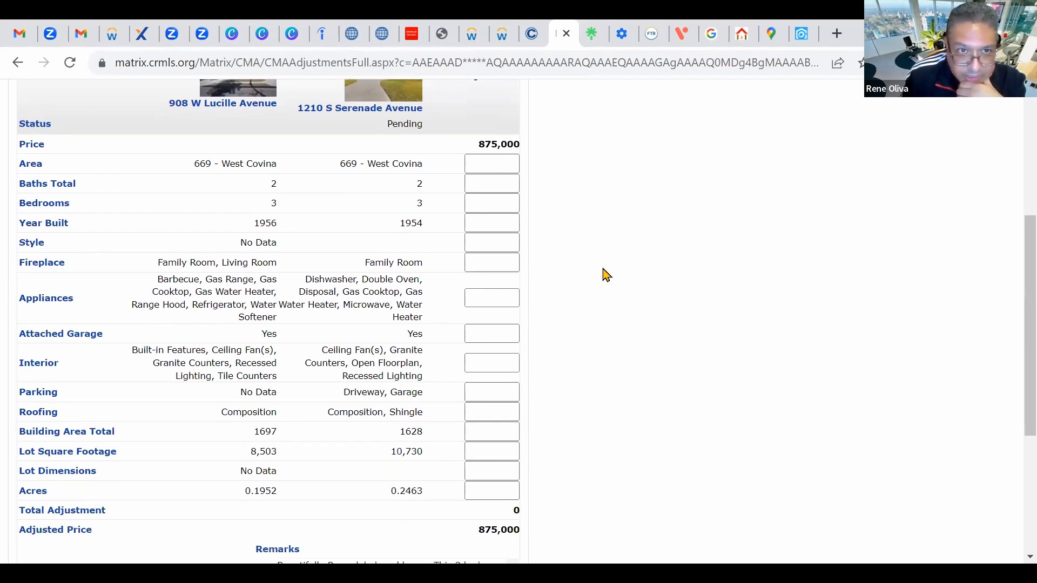
pyautogui.scroll(1, 606, 274)
pyautogui.scroll(-1, 609, 275)
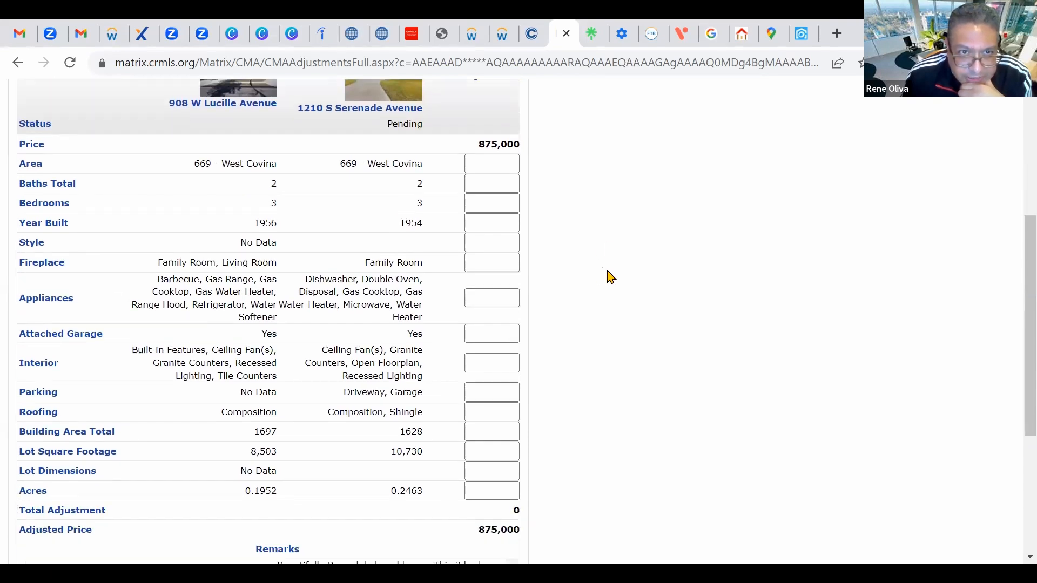
pyautogui.scroll(-2, 556, 259)
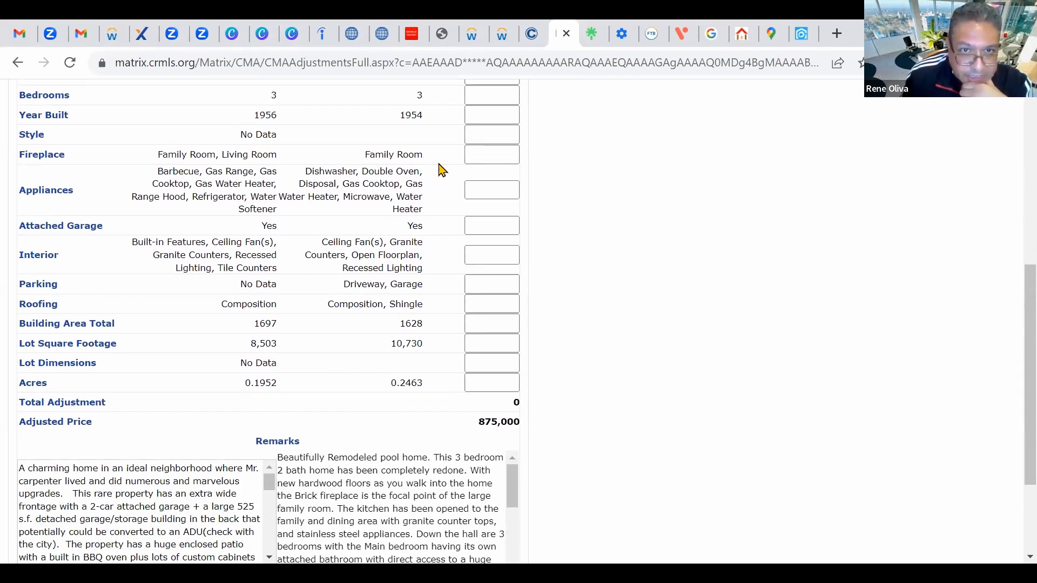
# Step: Enter 0 adjustments for Fireplace, Appliances and Lot Square Footage on comparable 1
pyautogui.click(512, 159)
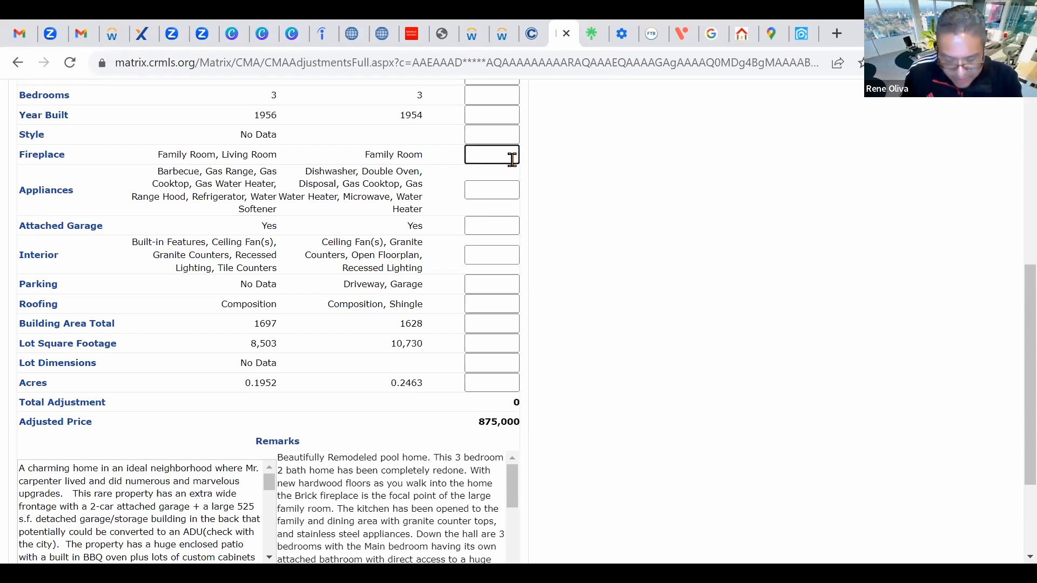
pyautogui.write('0')
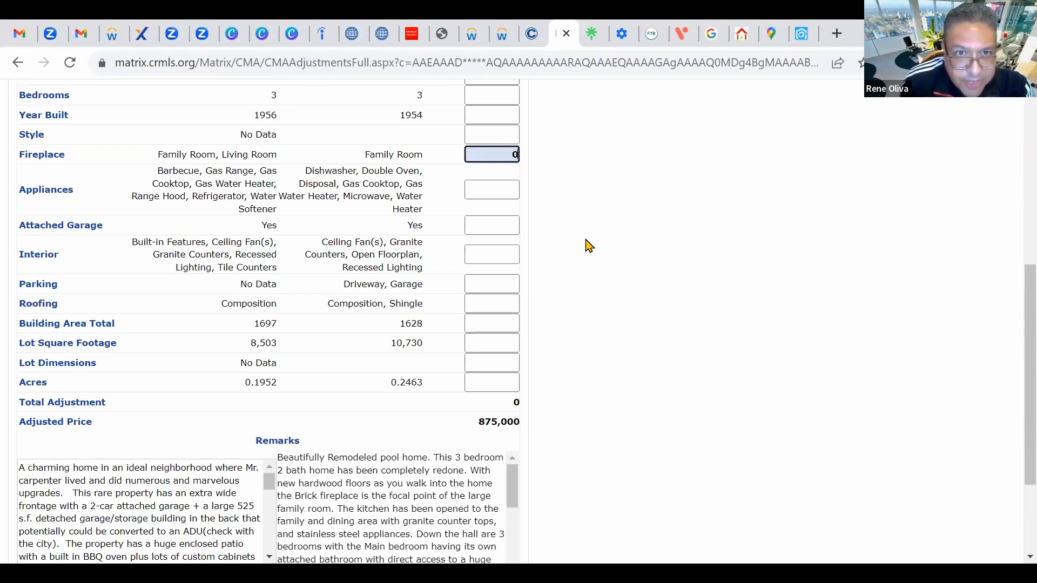
pyautogui.scroll(-1, 603, 264)
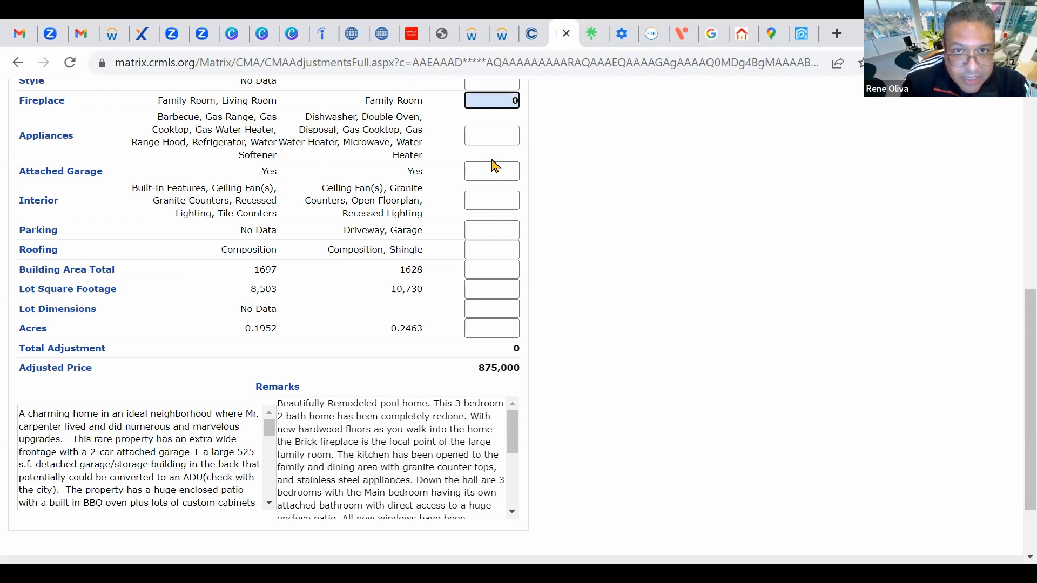
pyautogui.click(502, 136)
pyautogui.write('0')
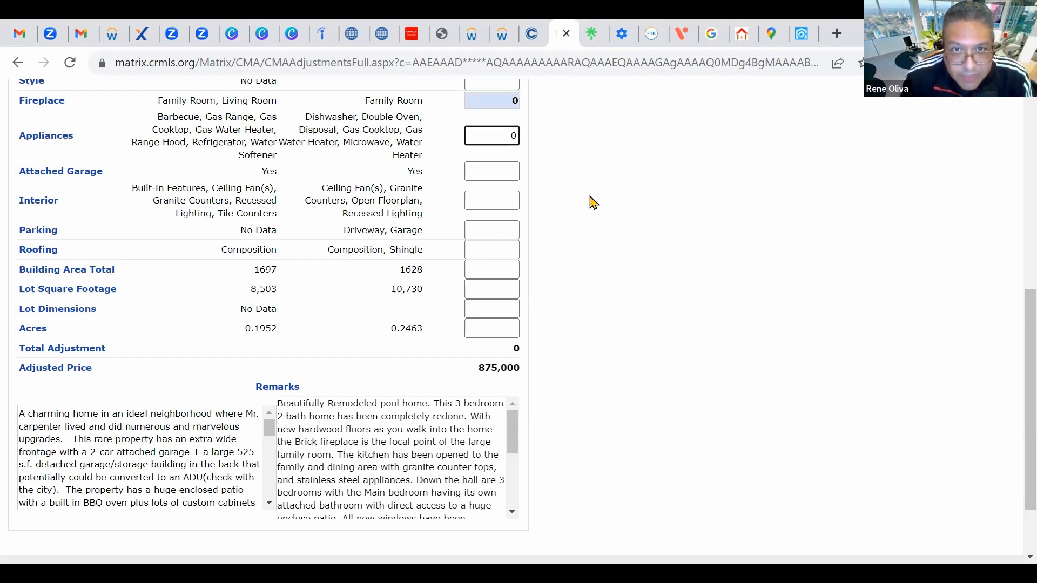
pyautogui.scroll(-1, 592, 201)
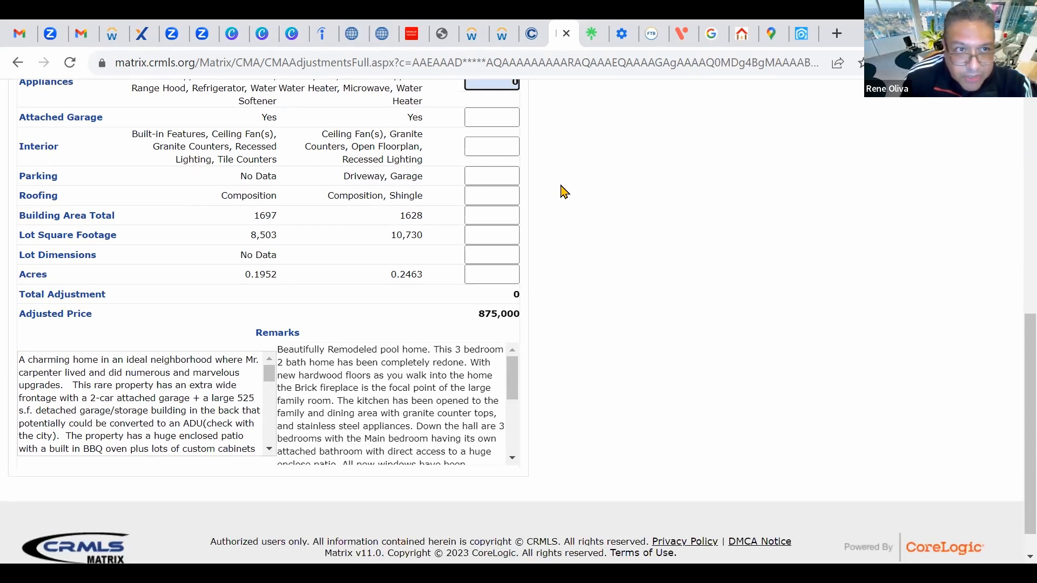
pyautogui.scroll(1, 599, 210)
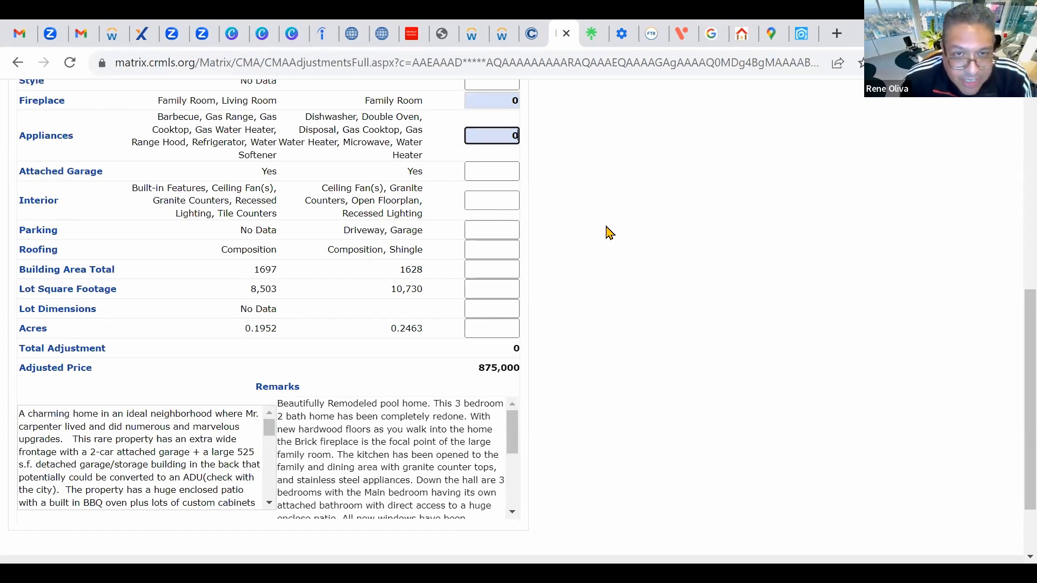
pyautogui.scroll(-1, 609, 233)
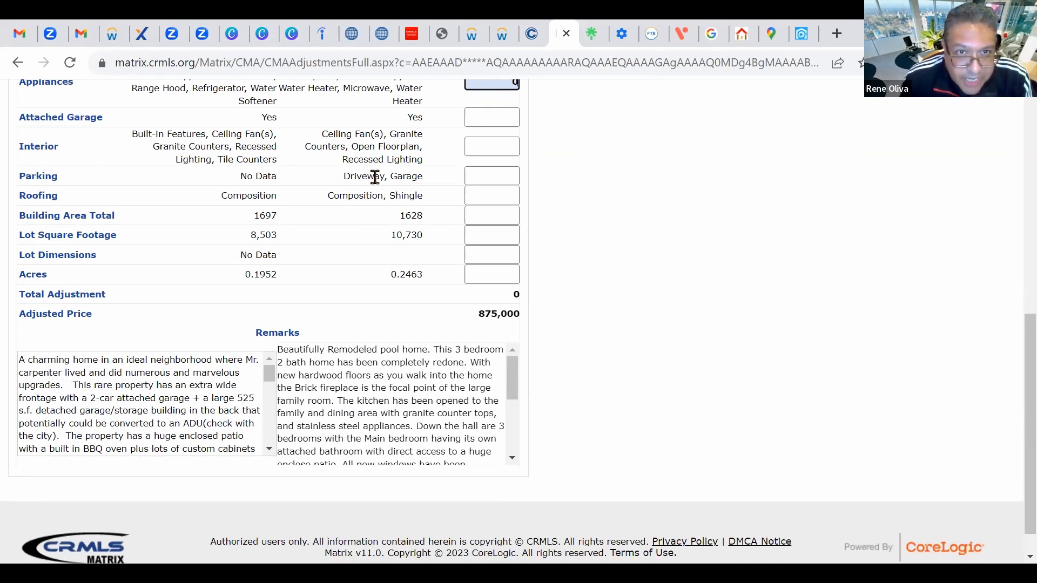
pyautogui.scroll(-1, 632, 227)
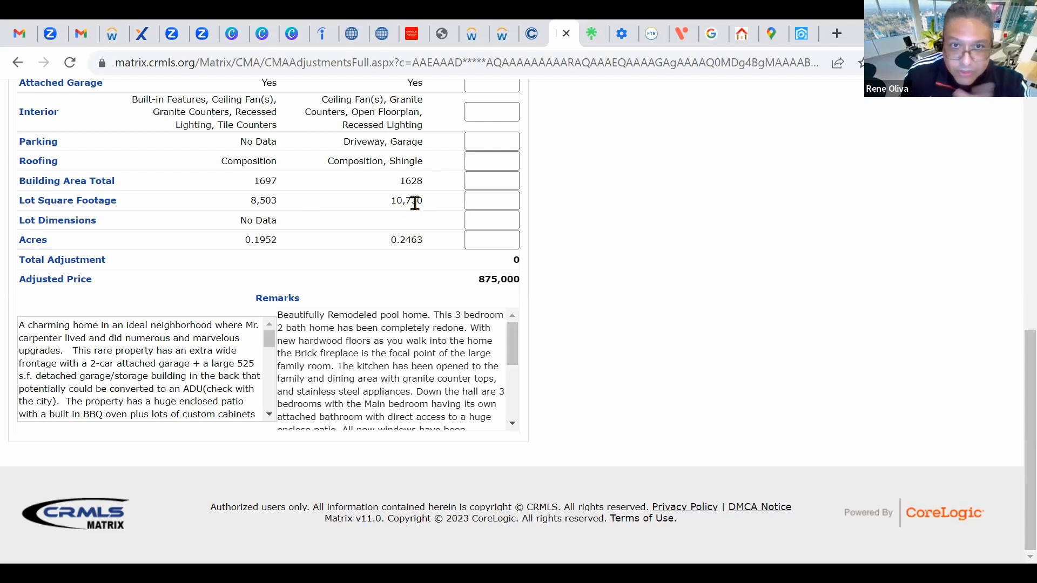
pyautogui.click(476, 201)
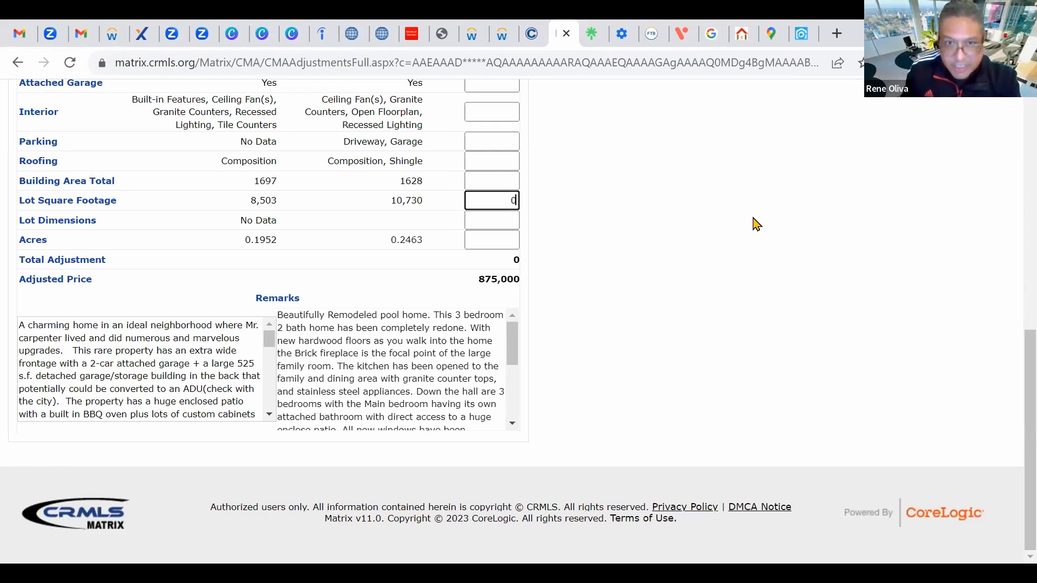
pyautogui.press('Return')
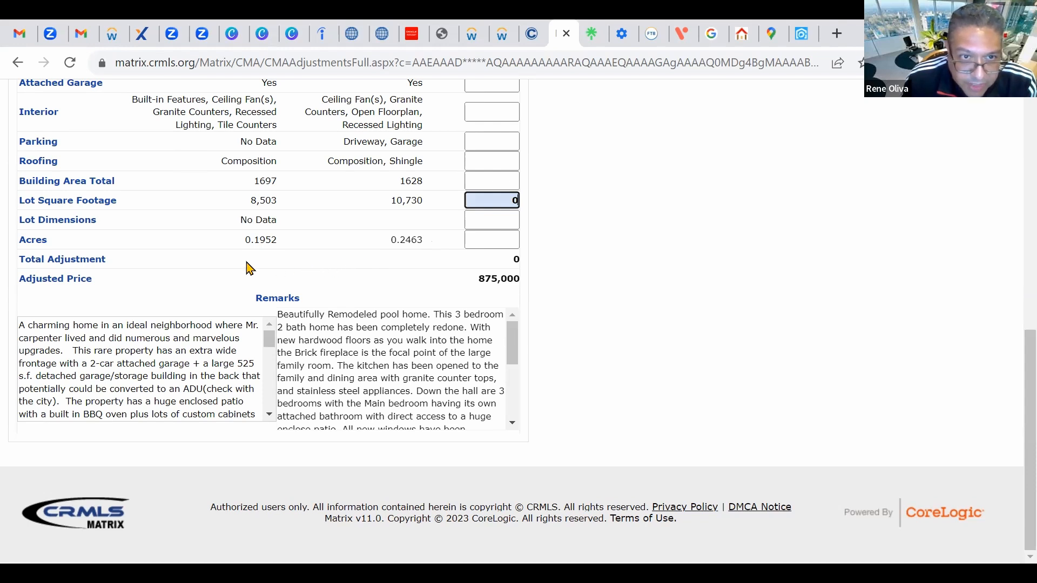
pyautogui.scroll(6, 570, 274)
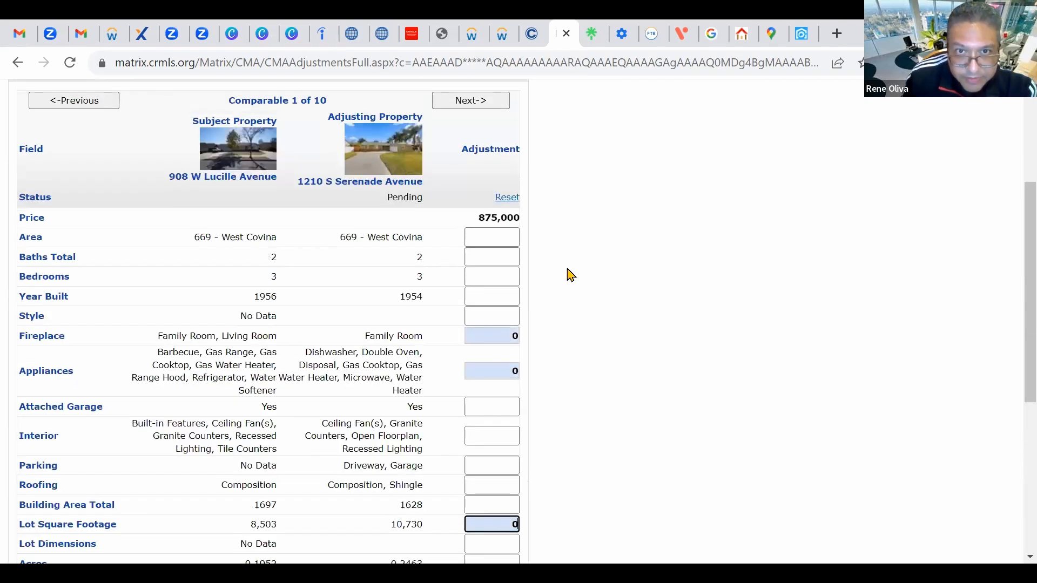
pyautogui.scroll(4, 570, 274)
pyautogui.scroll(-5, 564, 297)
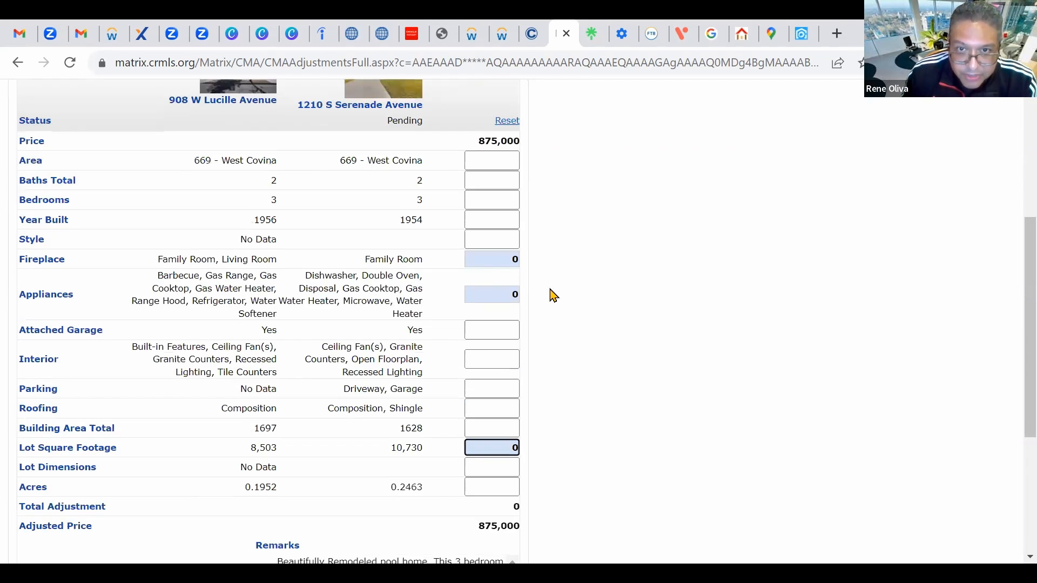
pyautogui.scroll(2, 553, 295)
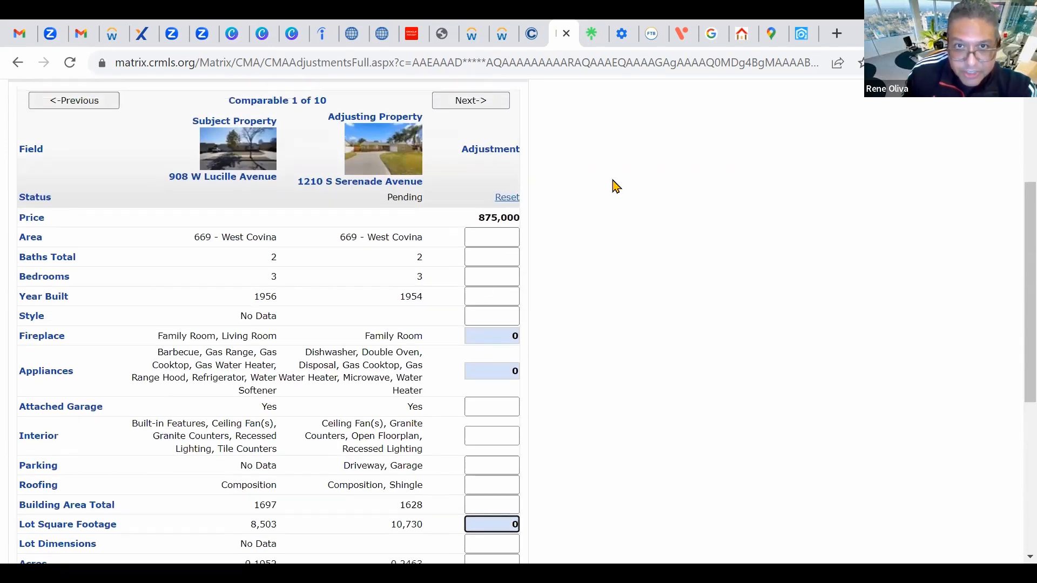
pyautogui.scroll(4, 594, 189)
pyautogui.click(482, 191)
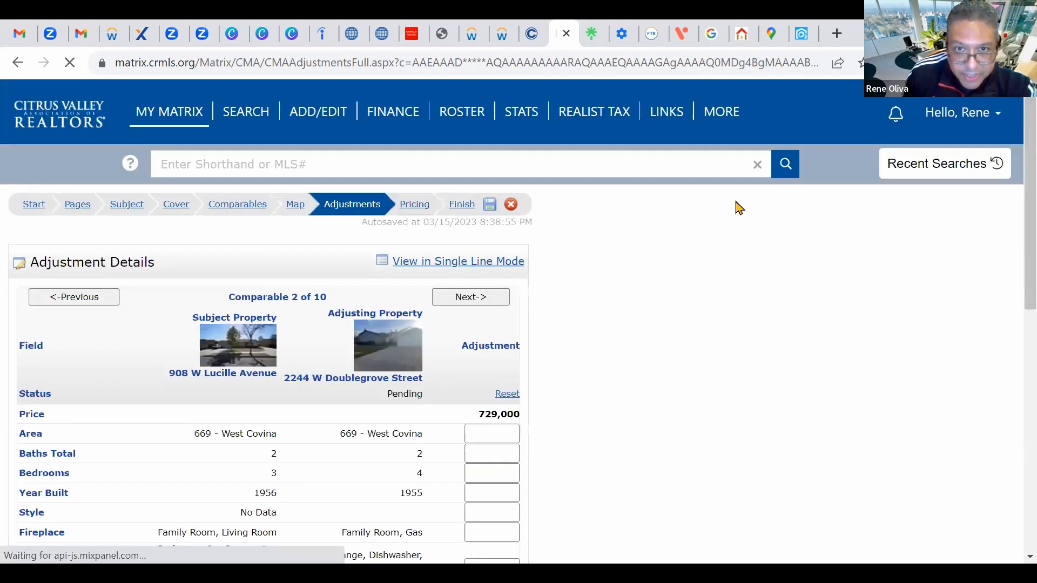
# Step: Enter 0 adjustments for Bedrooms, Year Built and Appliances on comparable 2
pyautogui.scroll(-4, 660, 266)
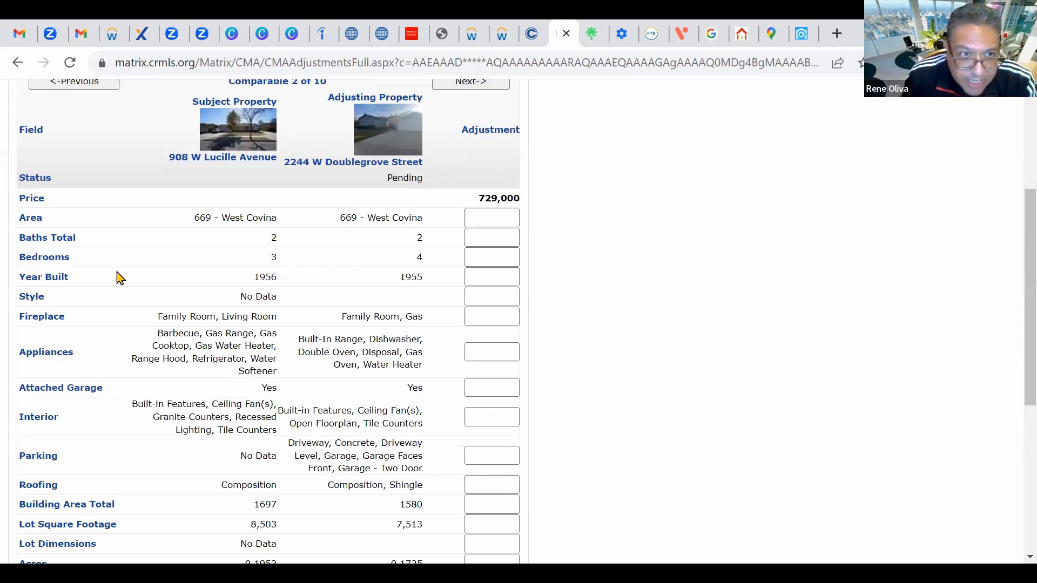
pyautogui.click(514, 260)
pyautogui.write('0')
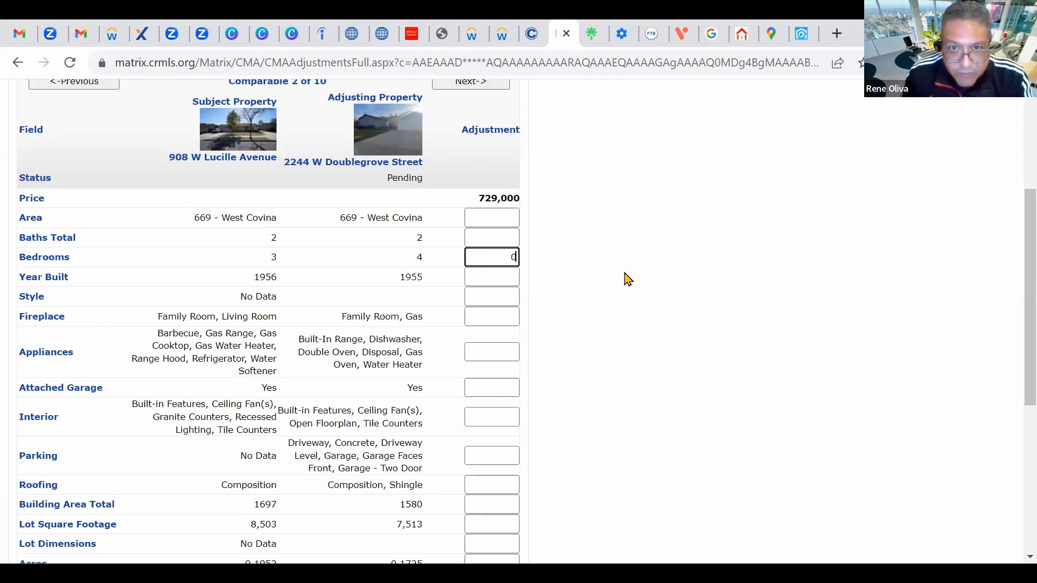
pyautogui.scroll(-1, 588, 303)
pyautogui.scroll(-2, 588, 303)
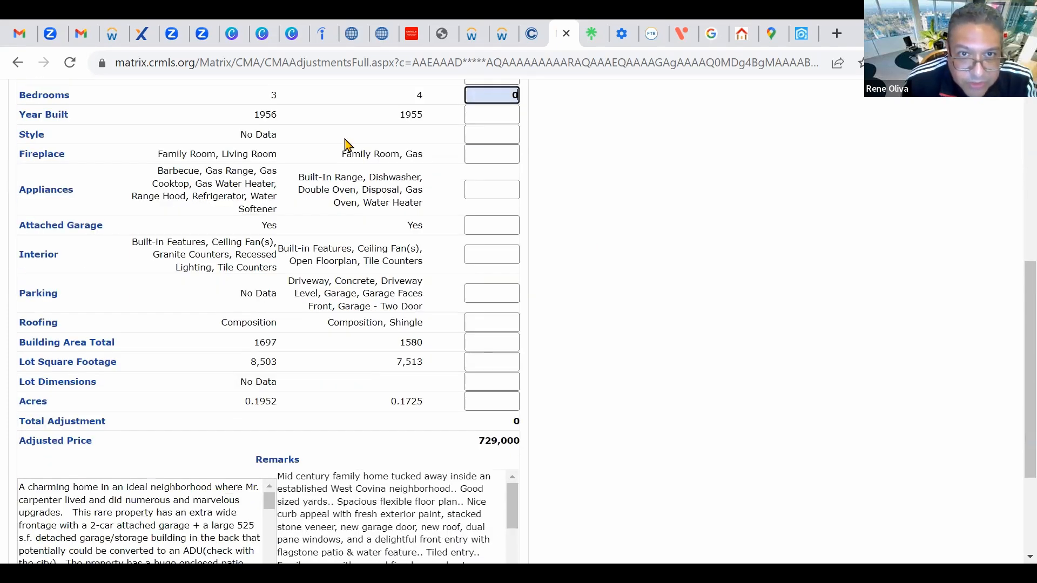
pyautogui.scroll(1, 234, 206)
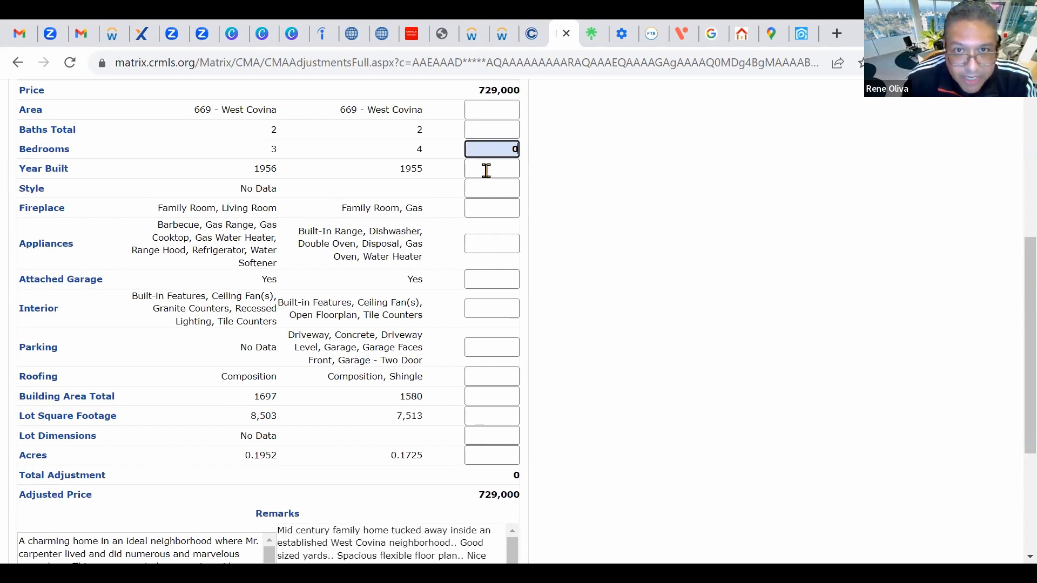
pyautogui.click(510, 168)
pyautogui.write('0')
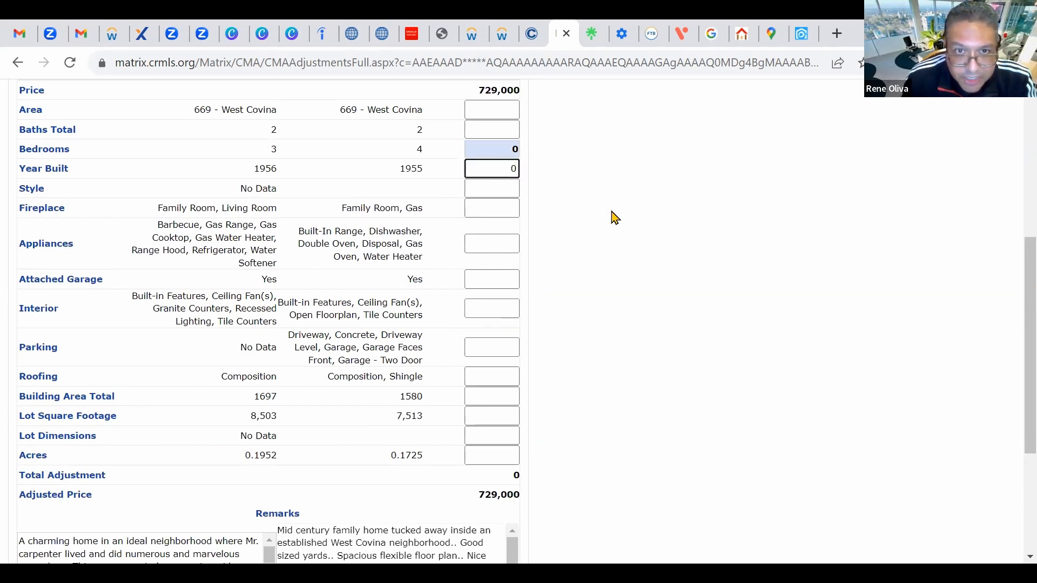
pyautogui.scroll(-1, 613, 216)
pyautogui.scroll(-1, 612, 216)
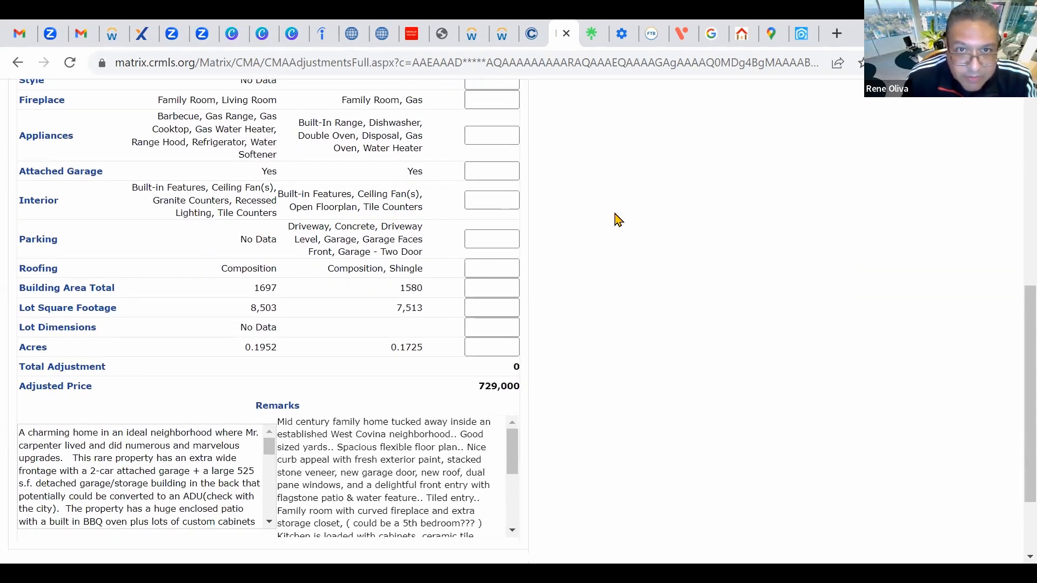
pyautogui.scroll(1, 619, 220)
pyautogui.scroll(1, 622, 223)
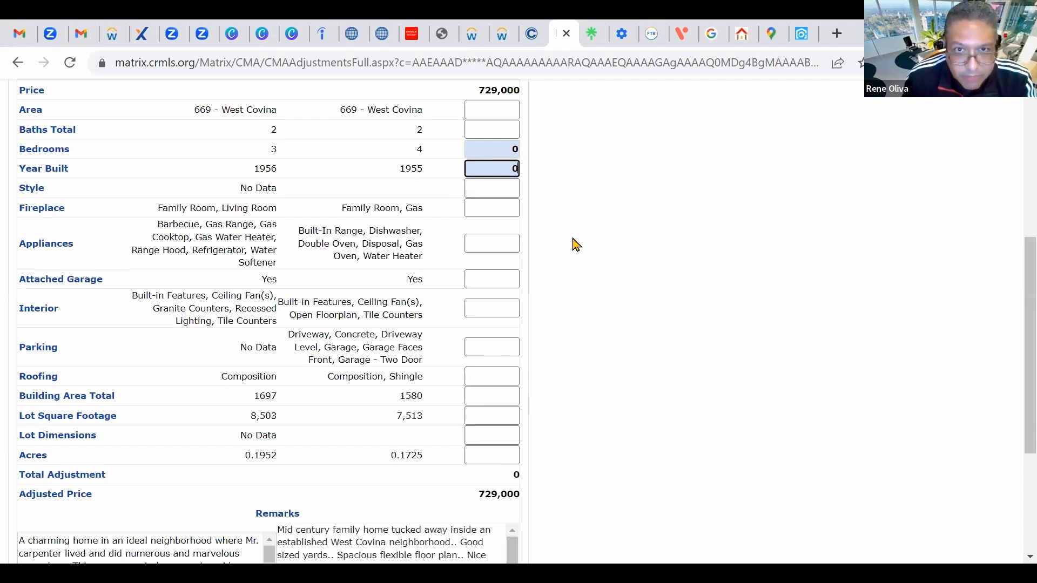
pyautogui.scroll(-1, 576, 244)
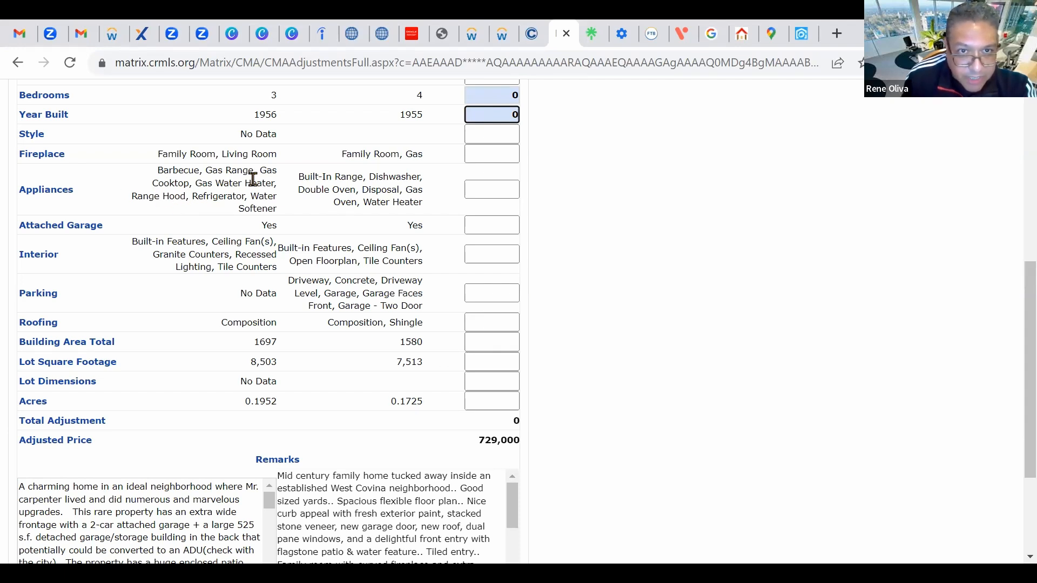
pyautogui.click(506, 190)
pyautogui.write('0')
pyautogui.scroll(-1, 590, 227)
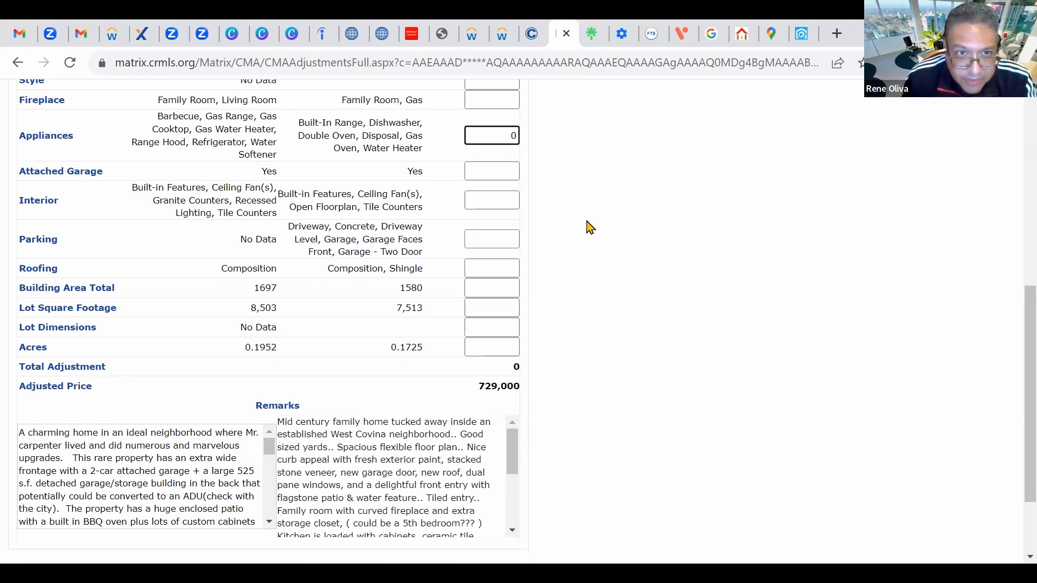
pyautogui.scroll(-1, 590, 226)
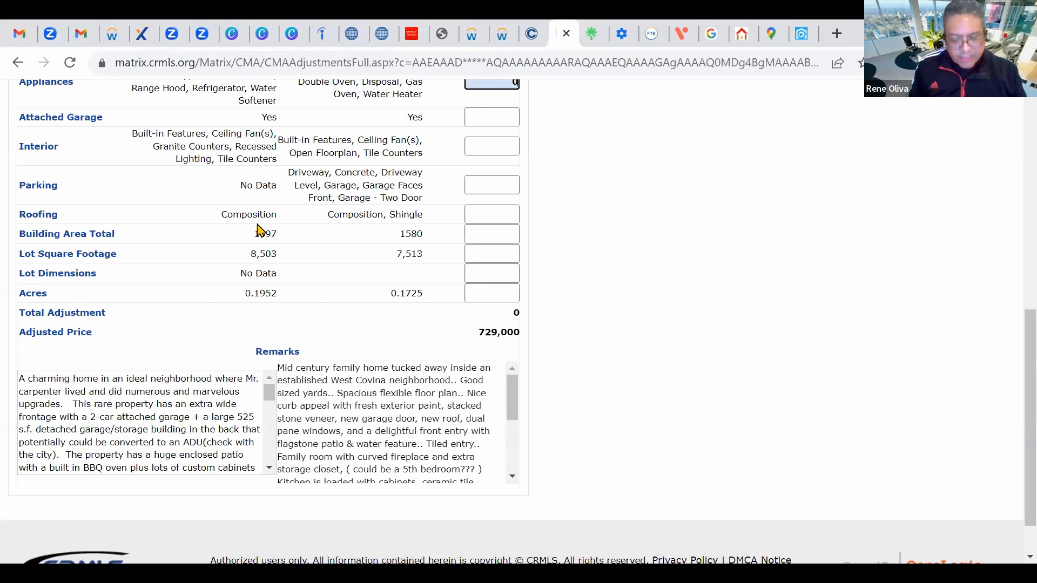
# Step: Put the cursor in the Building Area Total adjustment box
pyautogui.click(489, 234)
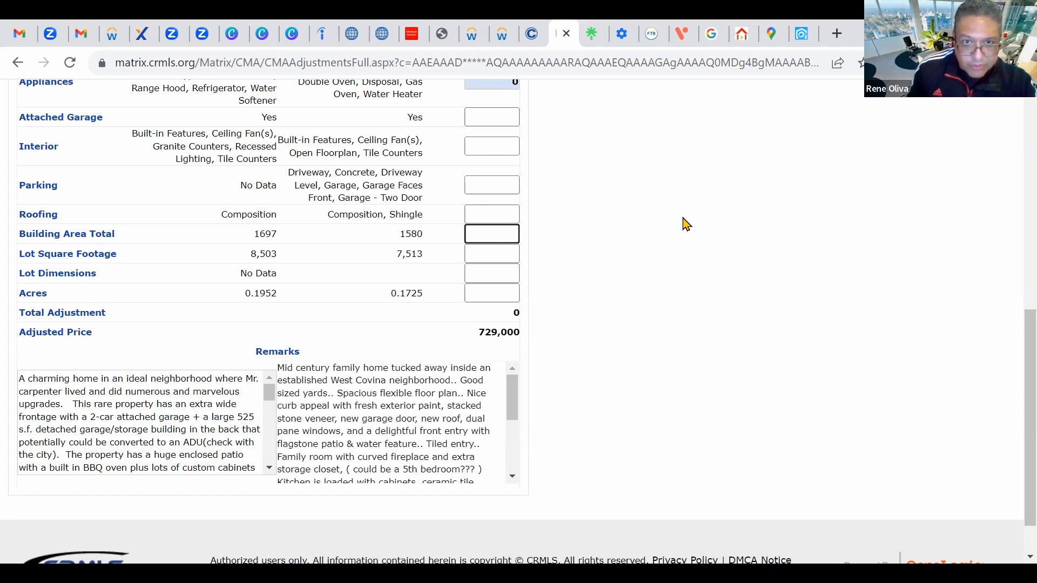
pyautogui.scroll(3, 692, 248)
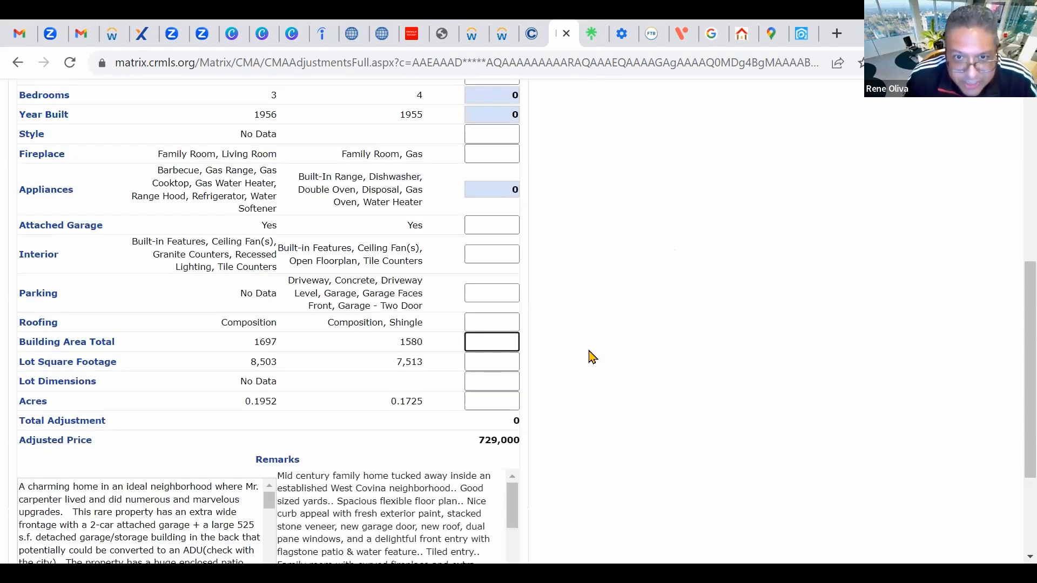
pyautogui.scroll(2, 589, 367)
pyautogui.scroll(-2, 592, 366)
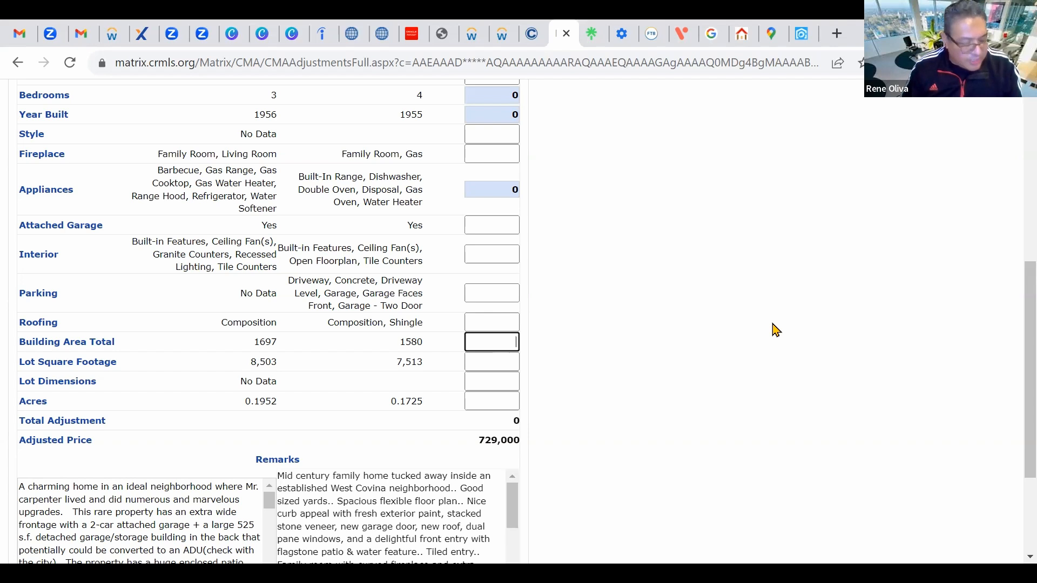
# Step: Enter a 9,000 Building Area Total adjustment and 0 for Lot Square Footage, giving 738,000
pyautogui.write('000')
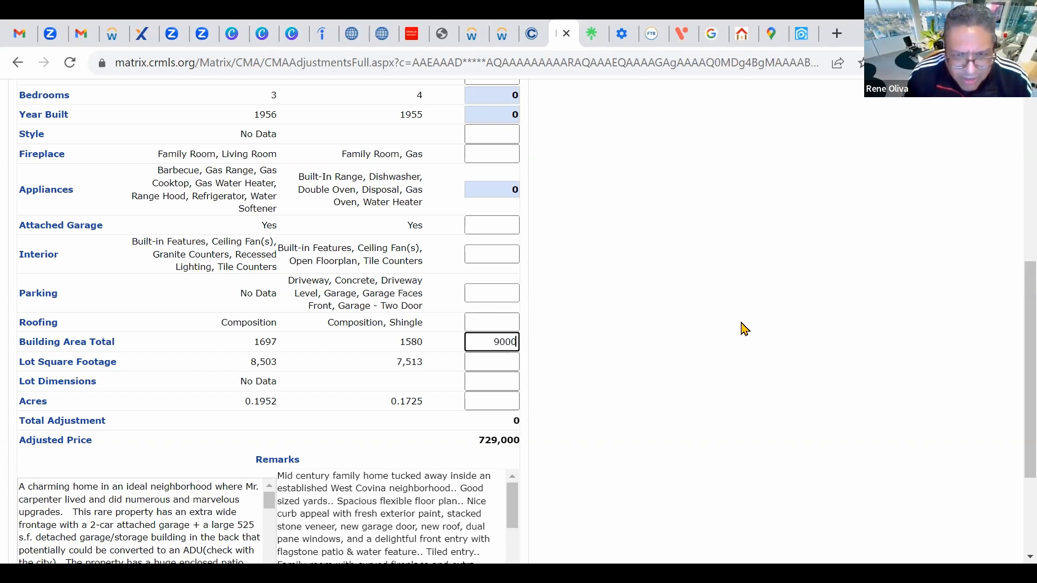
pyautogui.click(648, 331)
pyautogui.scroll(-1, 642, 331)
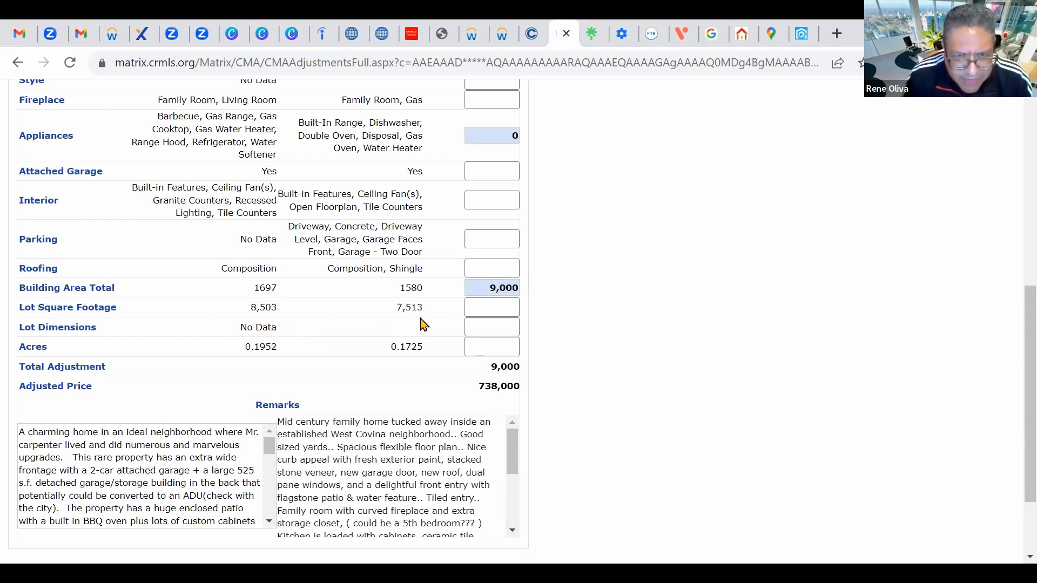
pyautogui.click(471, 307)
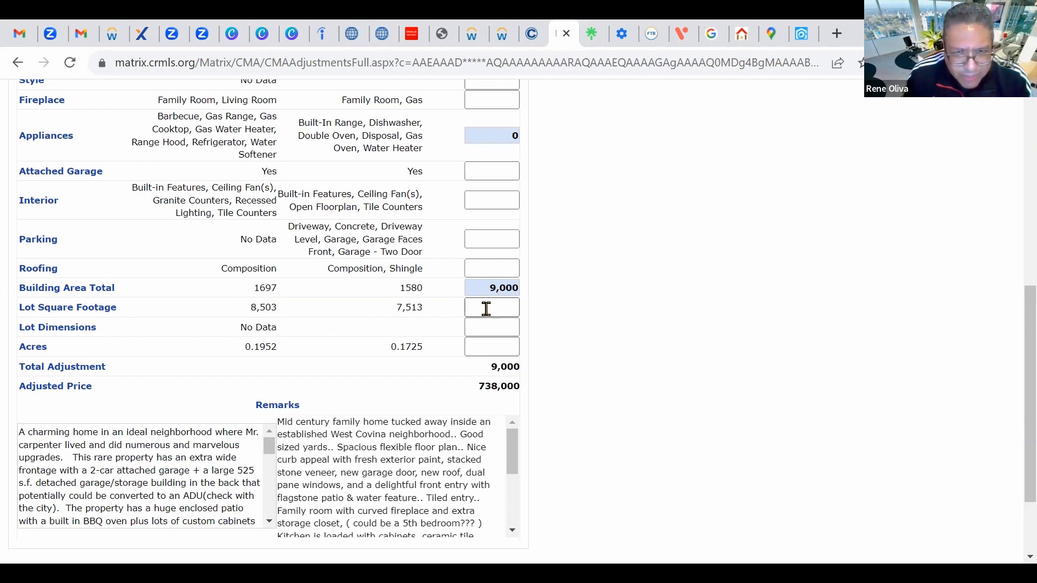
pyautogui.write('0')
pyautogui.scroll(-1, 702, 339)
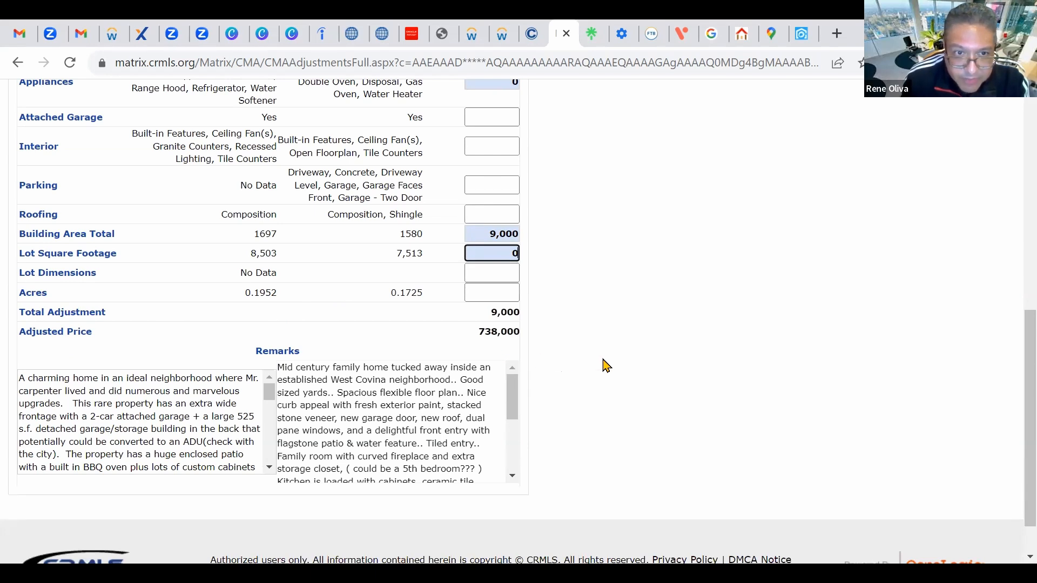
pyautogui.scroll(3, 602, 365)
pyautogui.scroll(-2, 627, 358)
pyautogui.scroll(8, 627, 358)
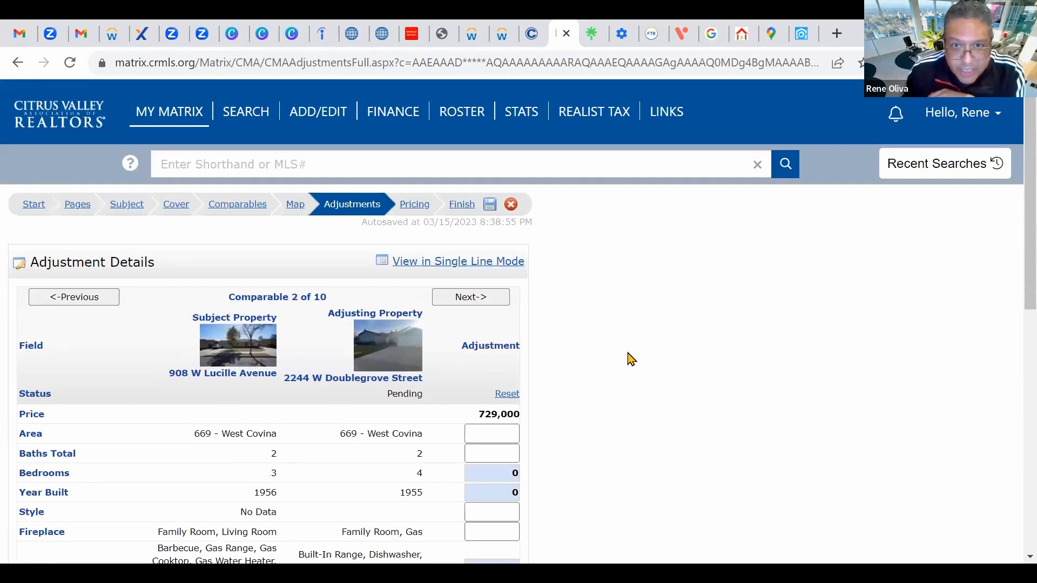
pyautogui.click(470, 297)
pyautogui.scroll(-5, 724, 328)
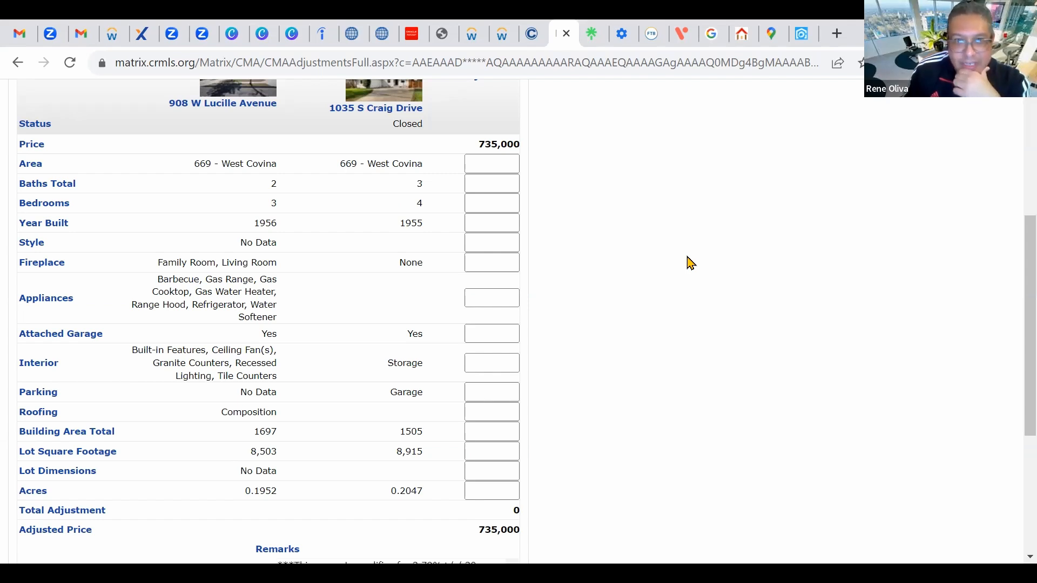
pyautogui.scroll(1, 691, 263)
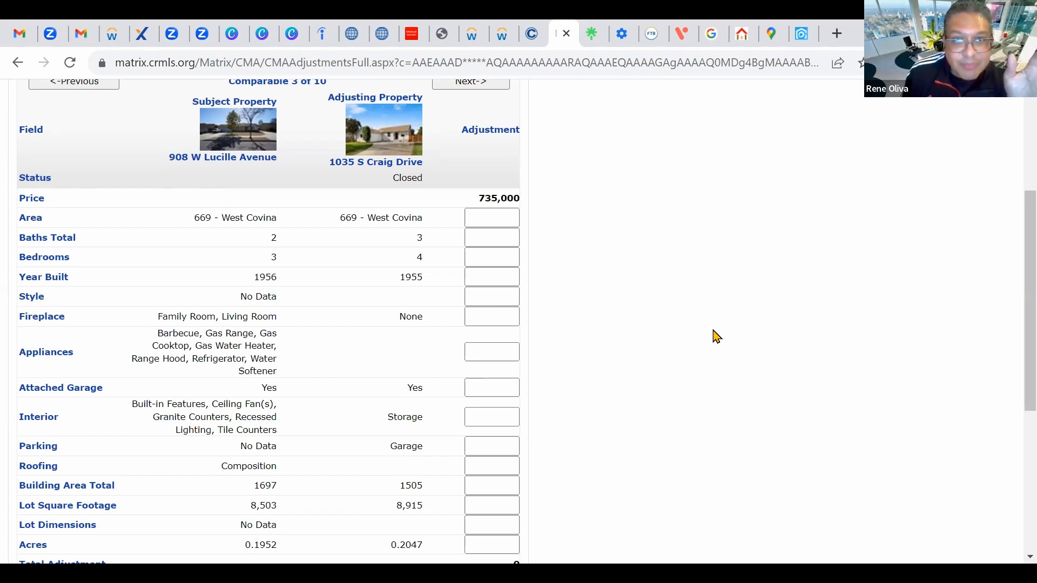
pyautogui.click(482, 241)
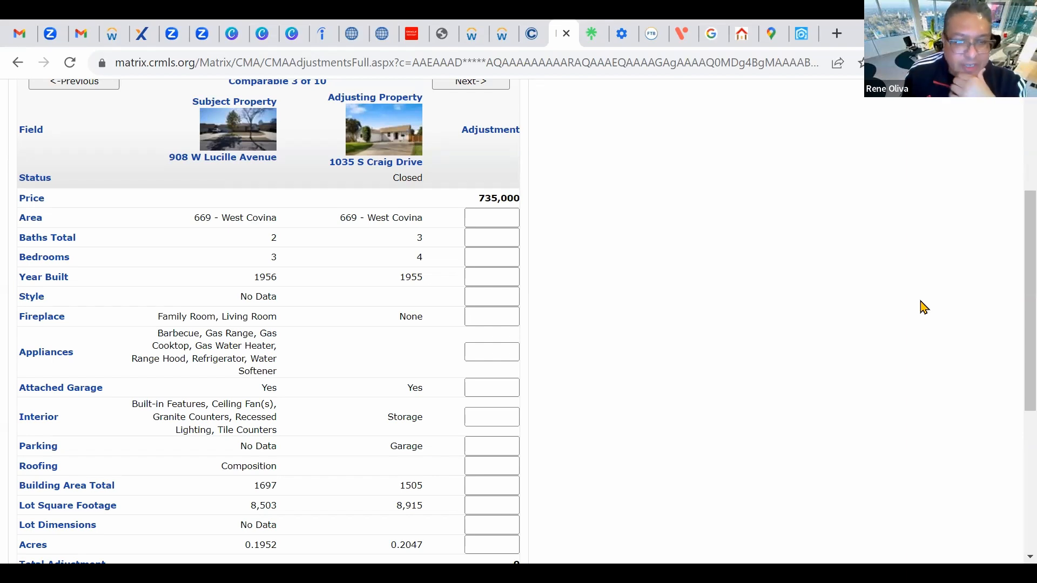
# Step: Enter a (15,000) Baths Total adjustment for comparable 3
pyautogui.click(495, 237)
pyautogui.click(495, 238)
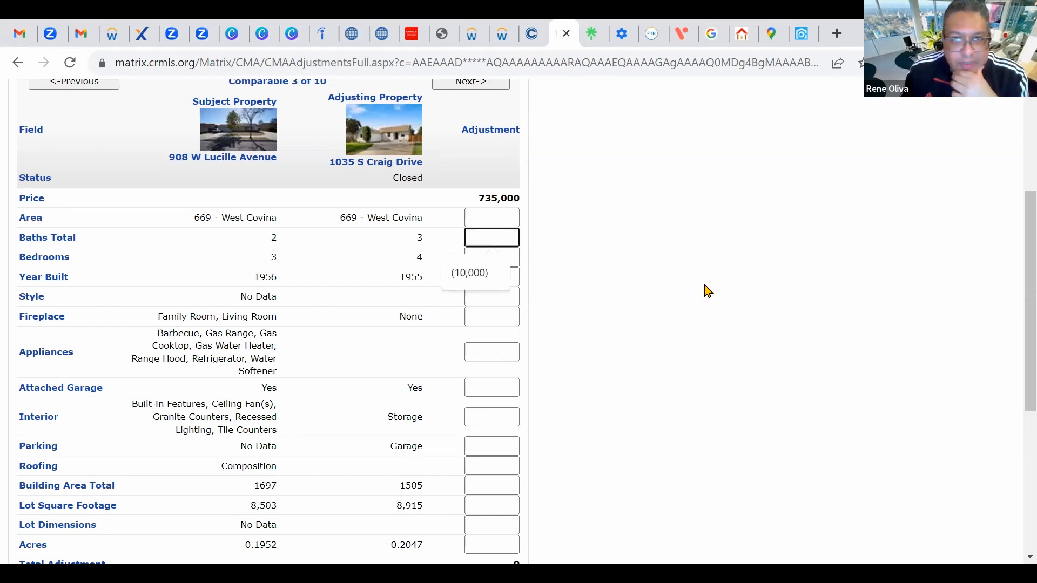
pyautogui.click(707, 291)
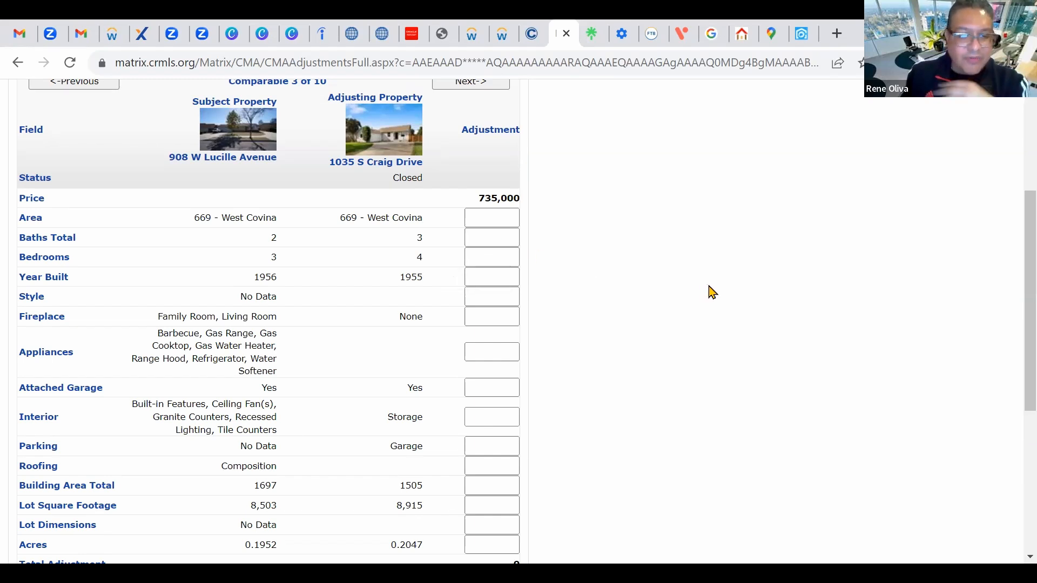
pyautogui.scroll(2, 708, 291)
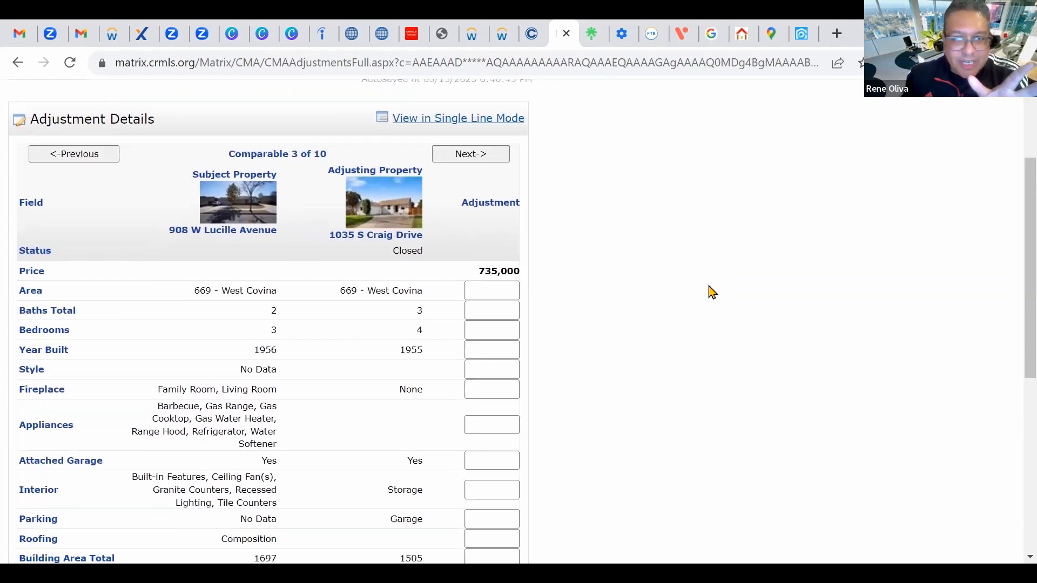
pyautogui.click(495, 294)
pyautogui.write('-15000')
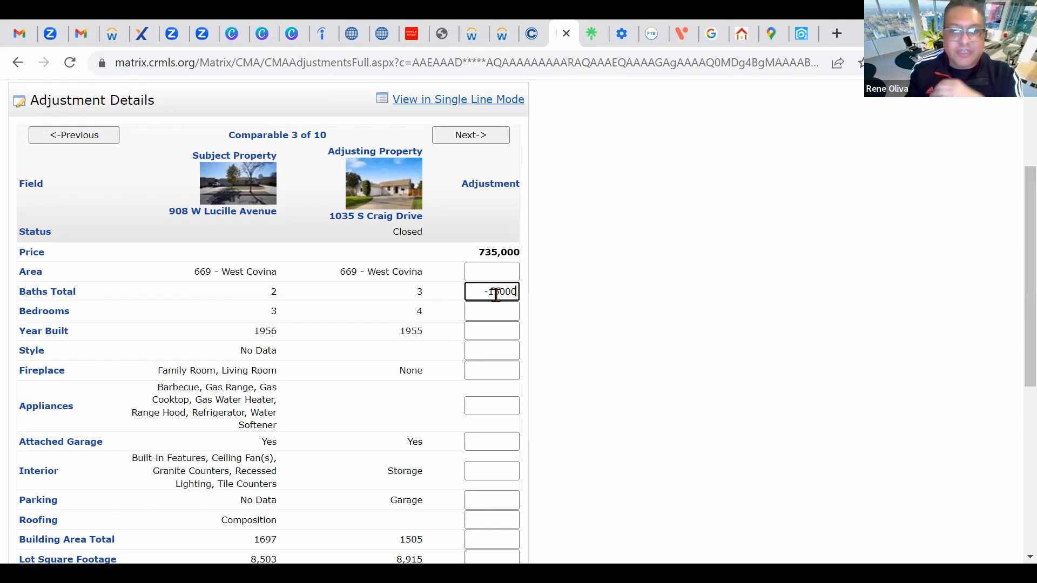
pyautogui.click(614, 371)
pyautogui.scroll(-1, 669, 381)
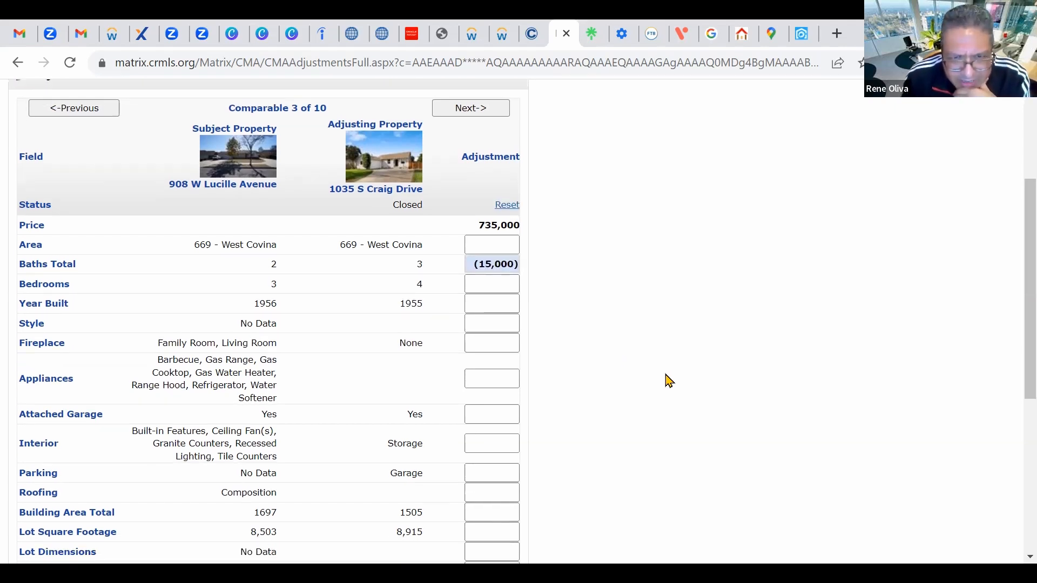
pyautogui.scroll(-1, 670, 380)
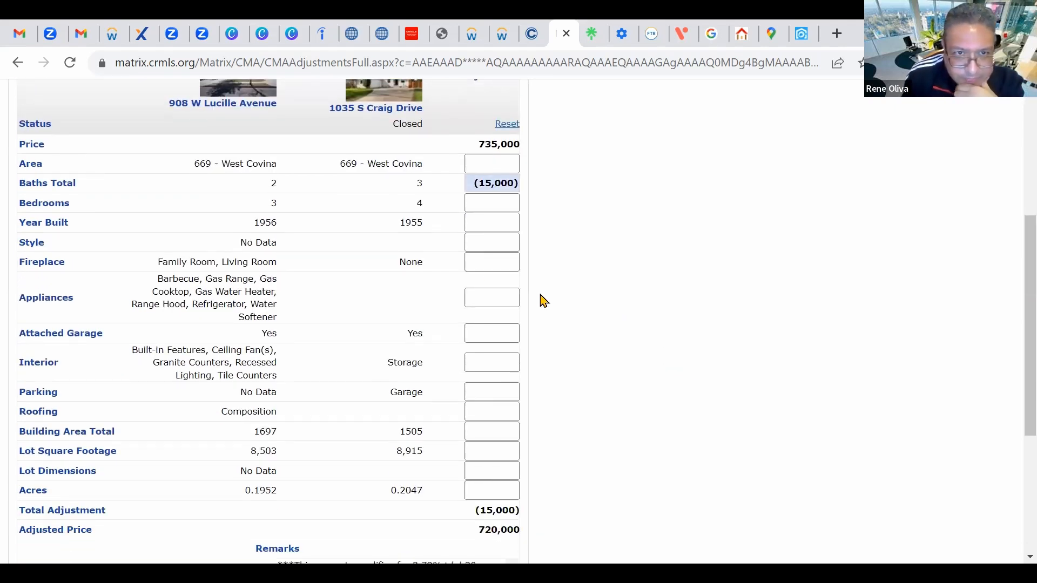
# Step: Set comparable 3's Bedrooms adjustment to 0, bringing its adjusted price to 720,000
pyautogui.click(505, 205)
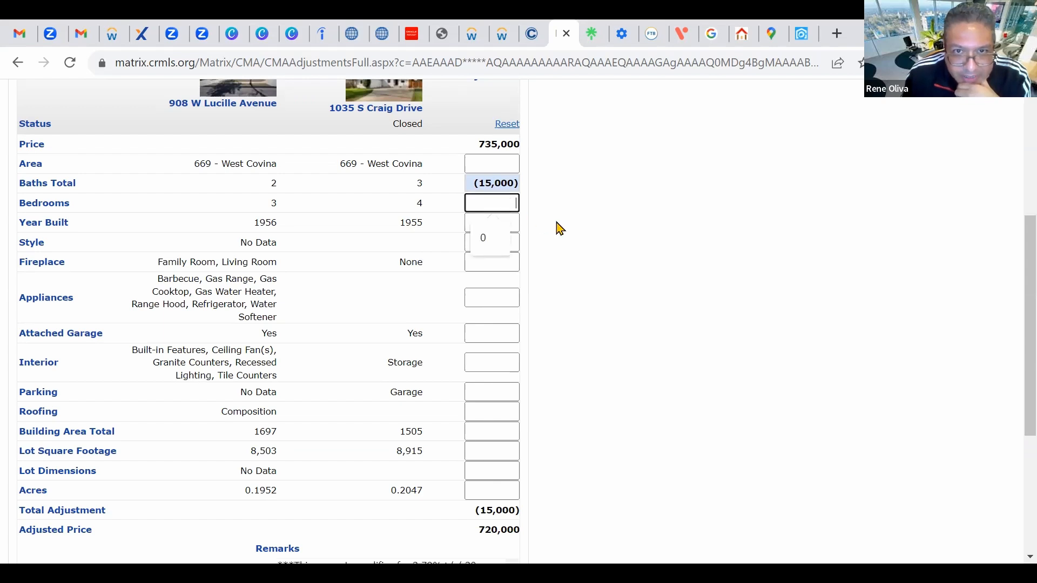
pyautogui.write('0')
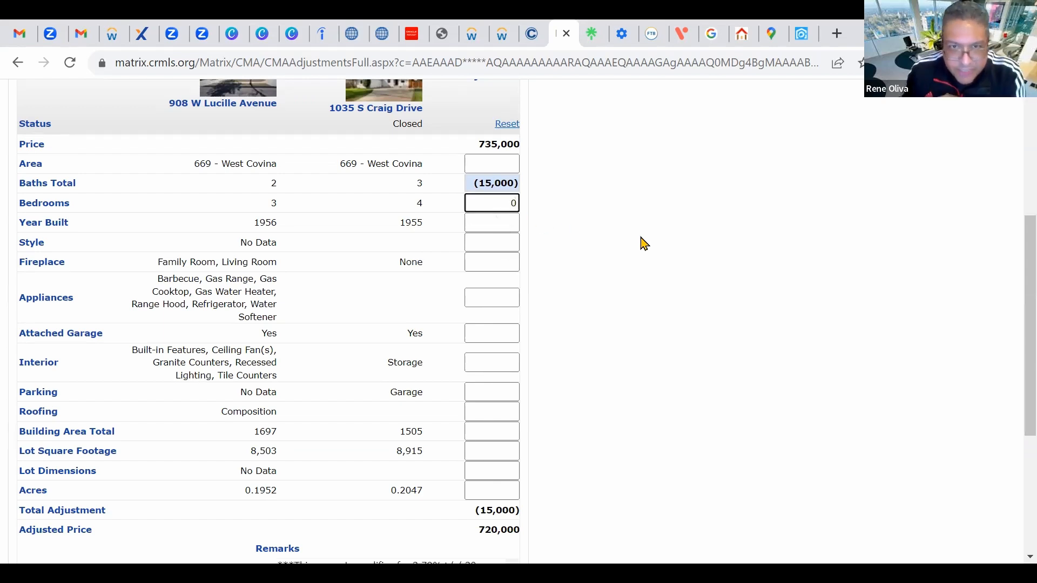
pyautogui.scroll(-1, 486, 213)
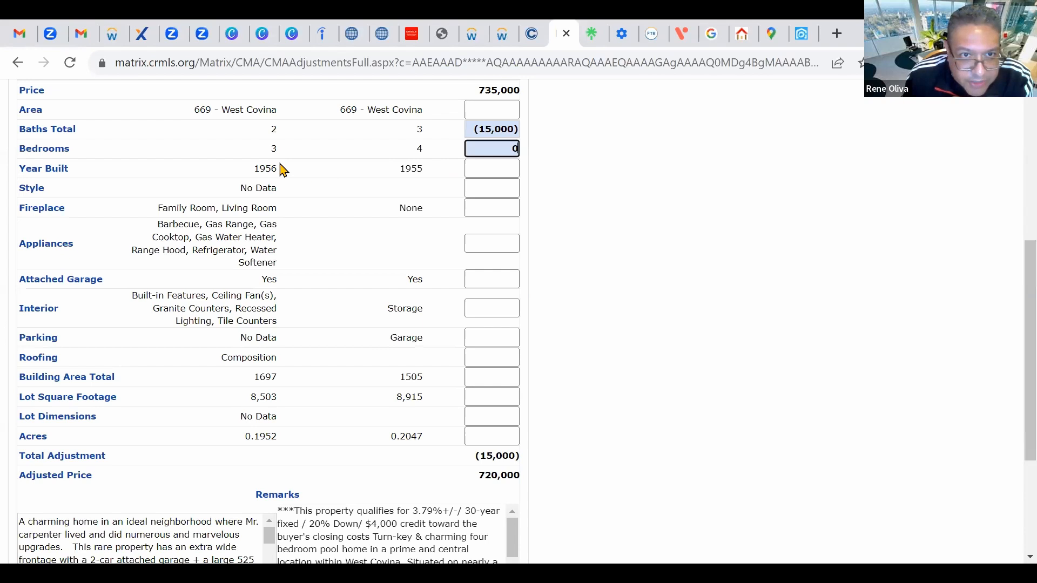
pyautogui.scroll(-1, 364, 238)
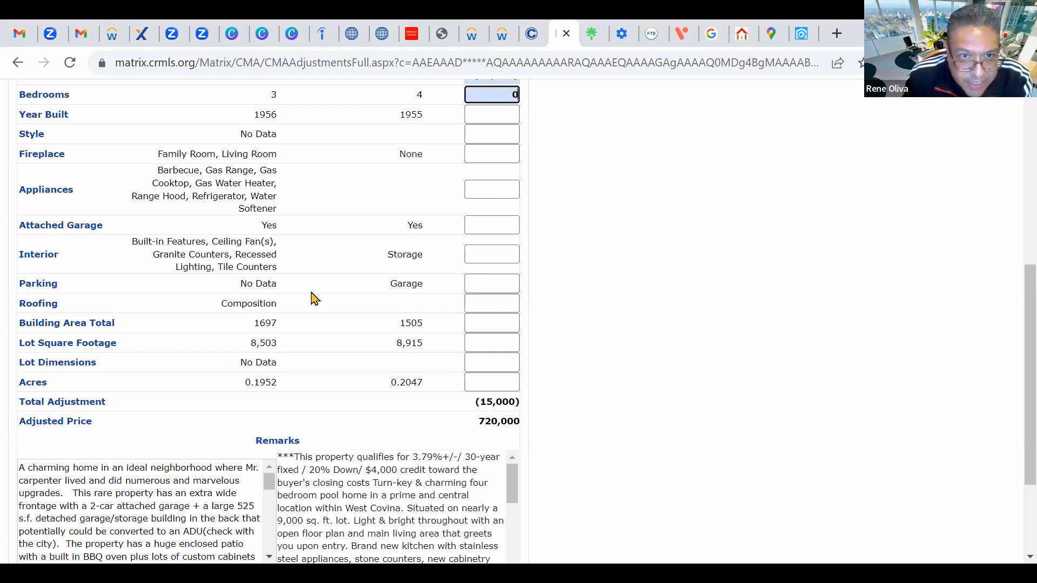
pyautogui.scroll(-1, 331, 326)
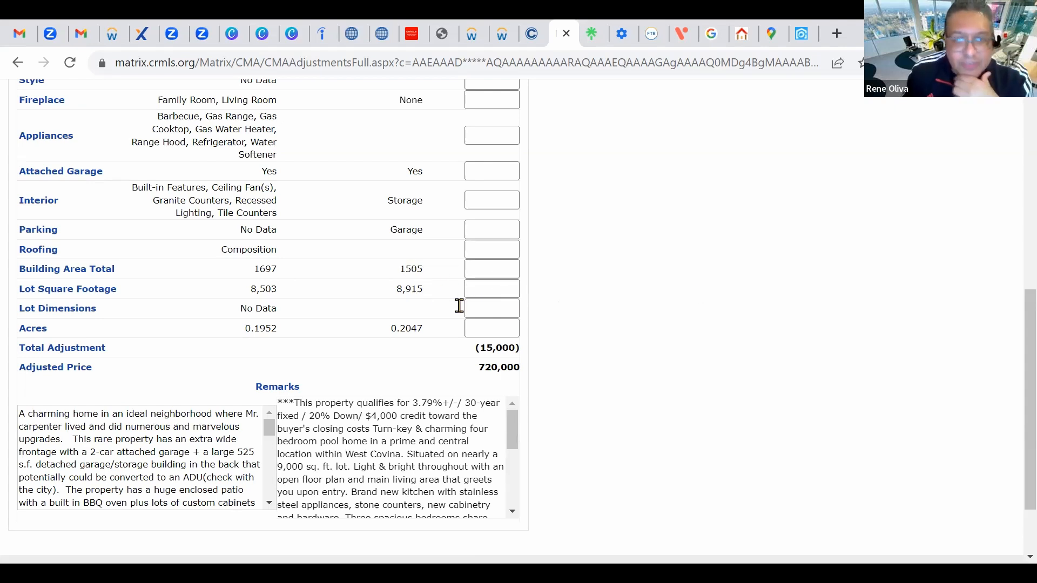
# Step: Enter a 10,000 Building Area Total adjustment for comparable 3
pyautogui.click(493, 269)
pyautogui.click(493, 270)
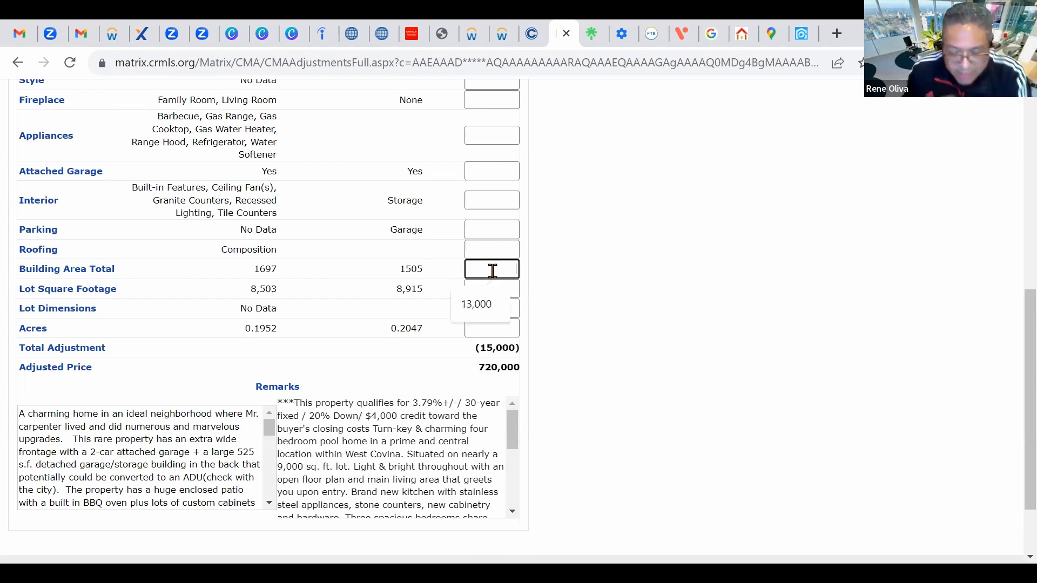
pyautogui.write('-110000')
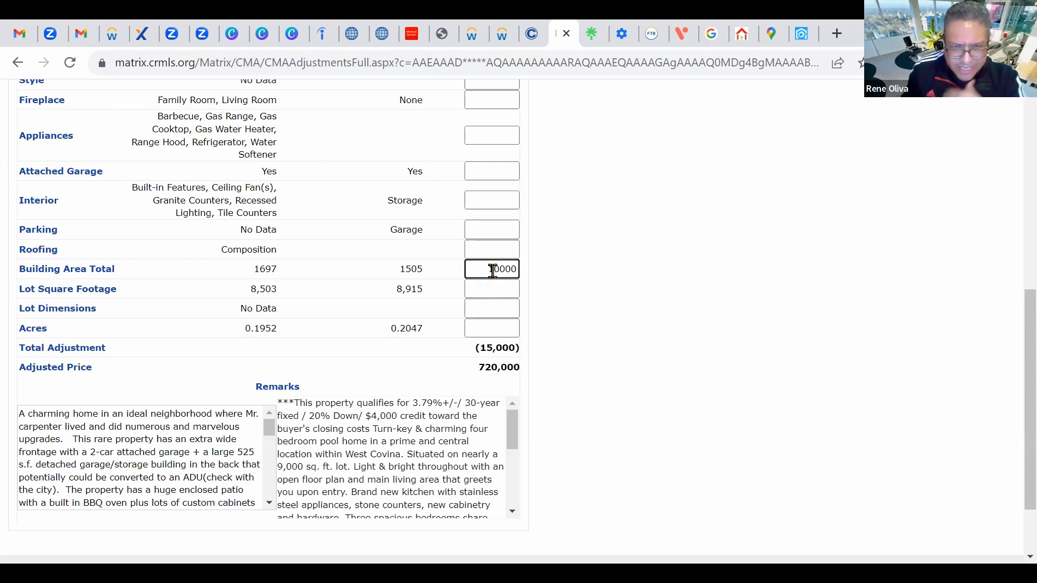
pyautogui.click(640, 299)
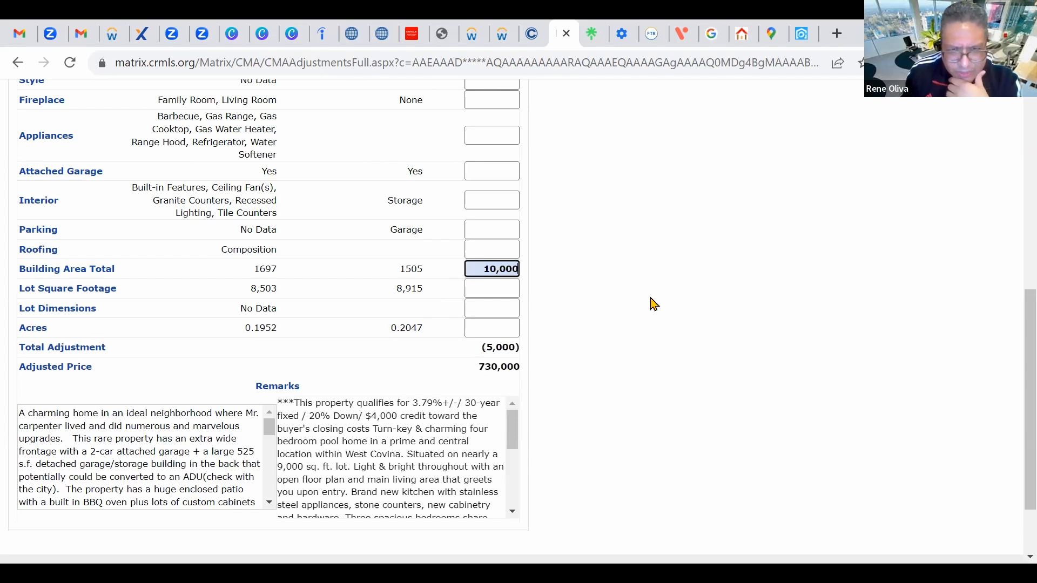
pyautogui.scroll(-1, 599, 319)
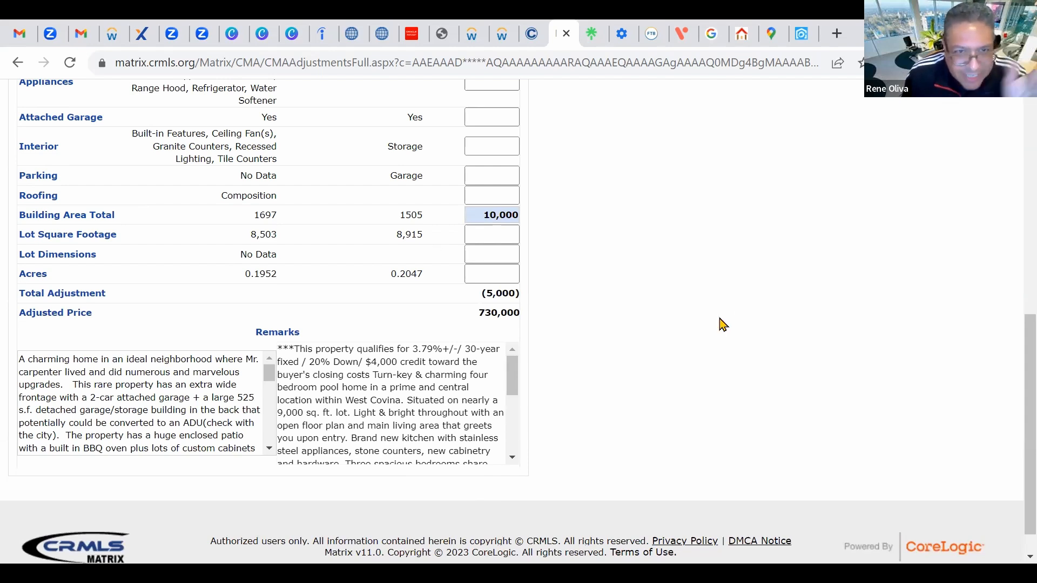
# Step: Set comparable 3's Lot Square Footage adjustment to 0, giving an adjusted price of 730,000
pyautogui.click(502, 234)
pyautogui.click(502, 234)
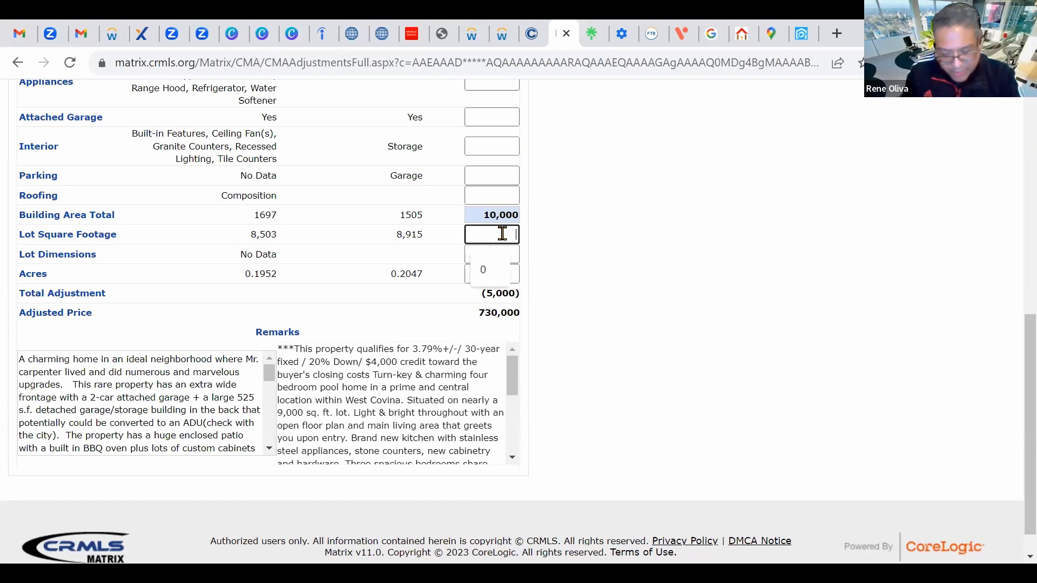
pyautogui.write('0')
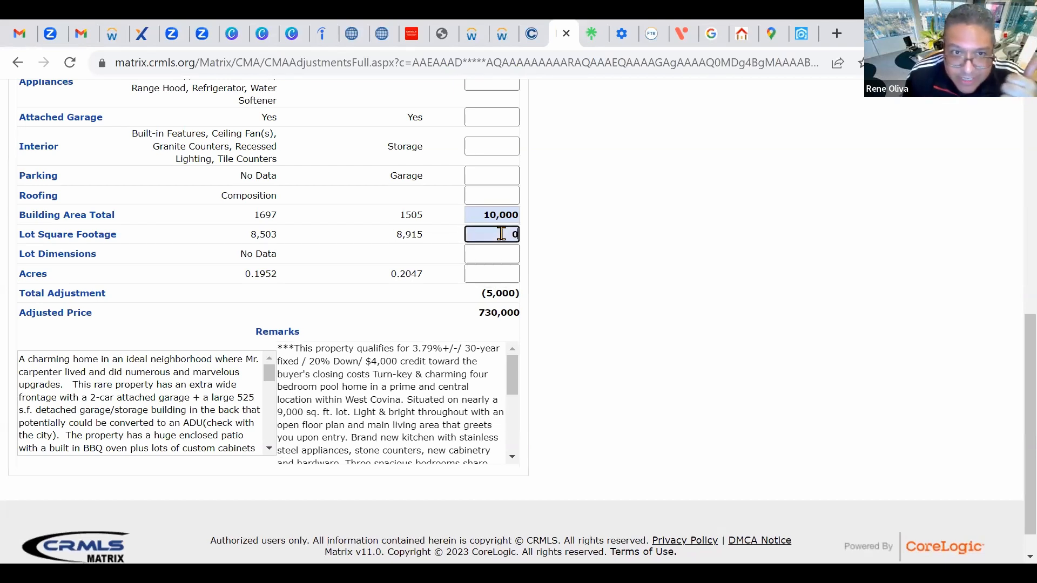
pyautogui.scroll(-1, 580, 313)
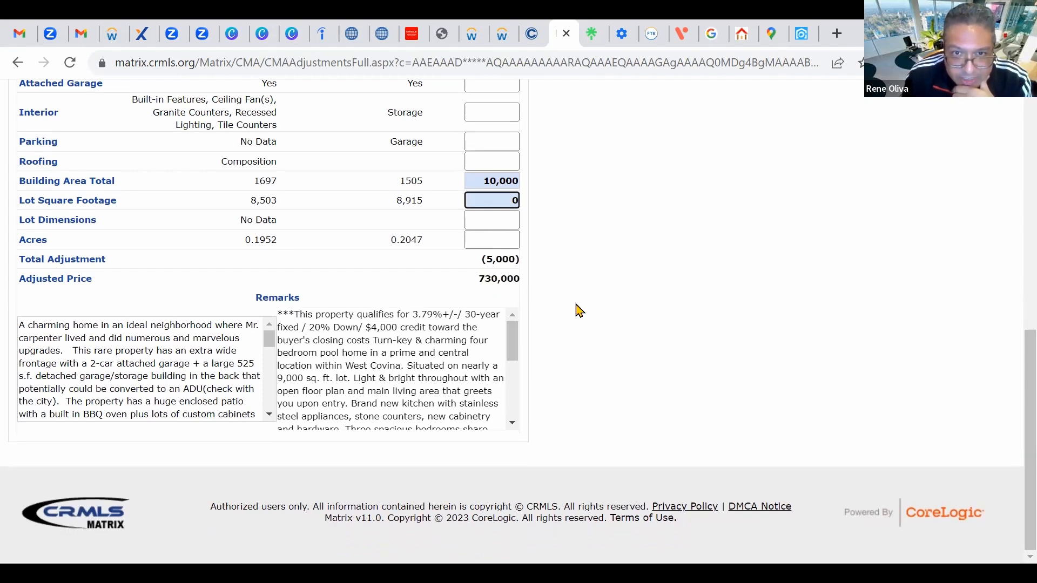
pyautogui.scroll(10, 577, 309)
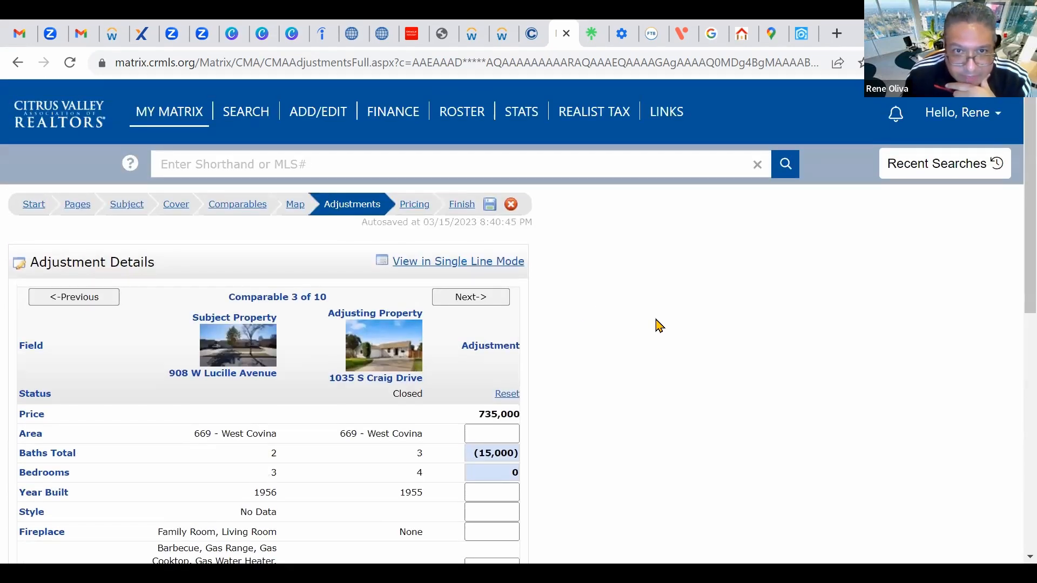
pyautogui.scroll(-5, 661, 350)
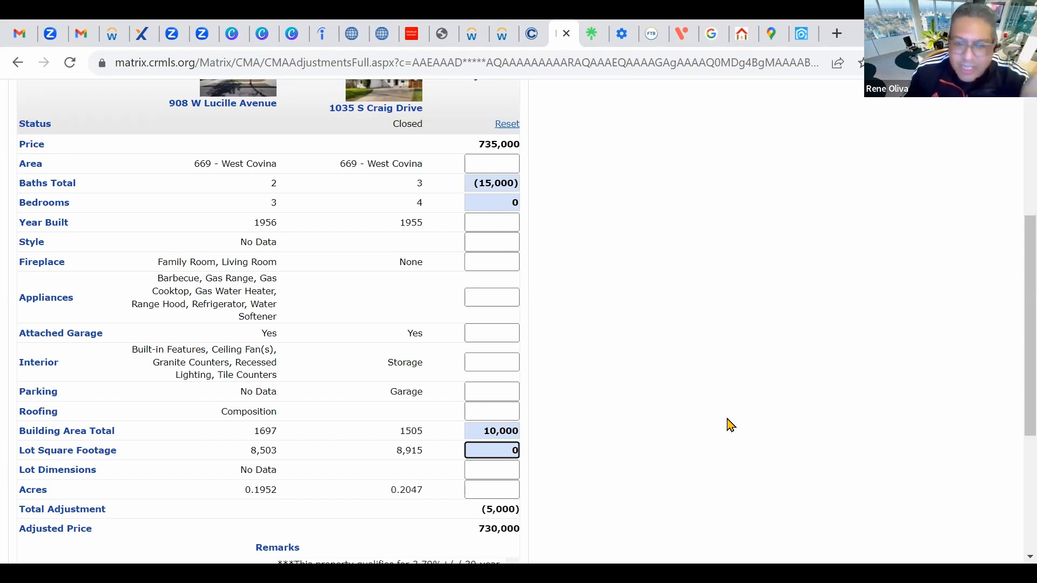
pyautogui.scroll(4, 720, 423)
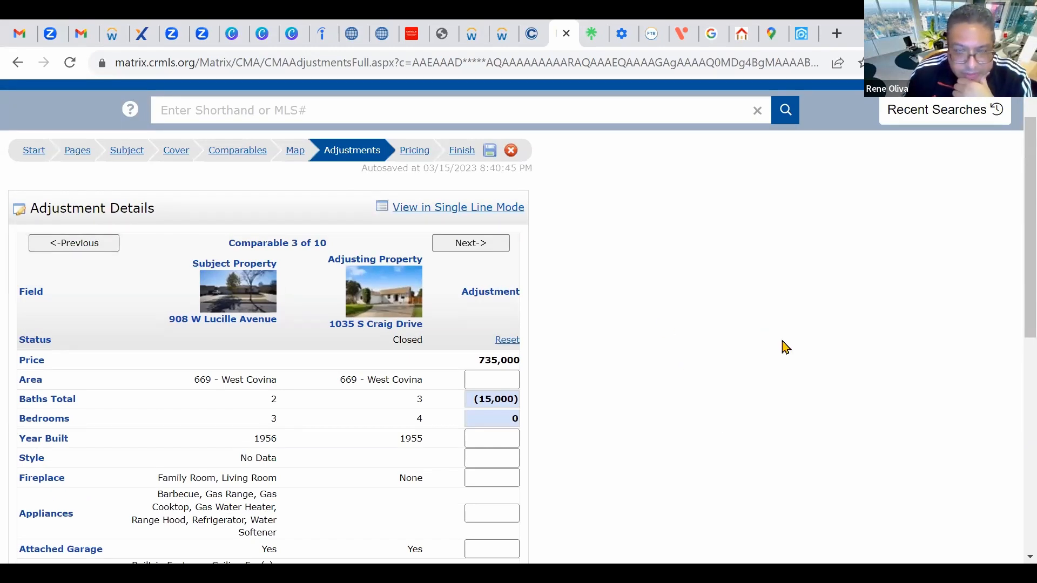
# Step: Review the Pricing step's Summary and Suggested List Price sections, then proceed to Finish
pyautogui.click(414, 150)
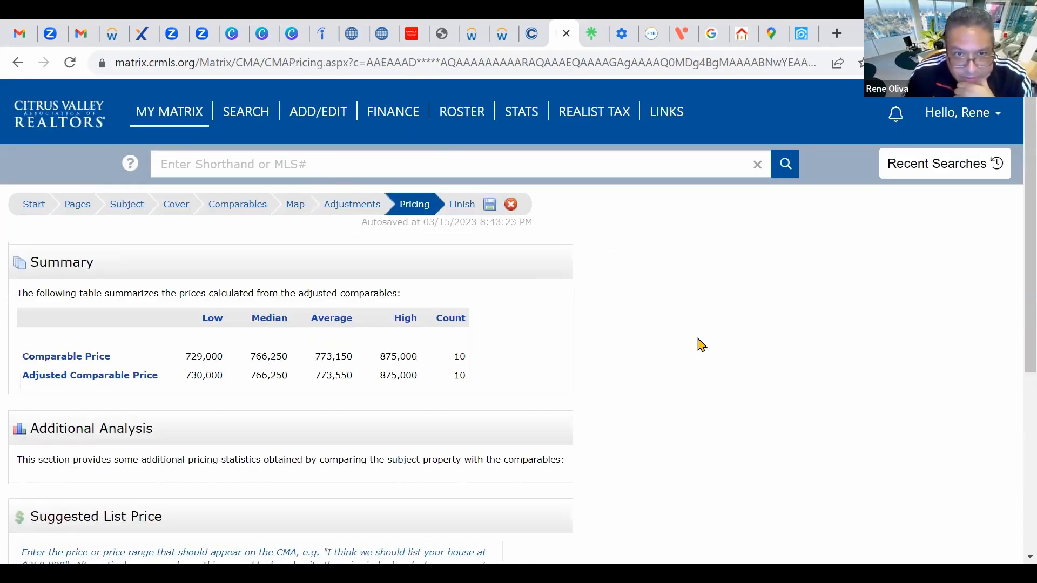
pyautogui.scroll(-2, 208, 291)
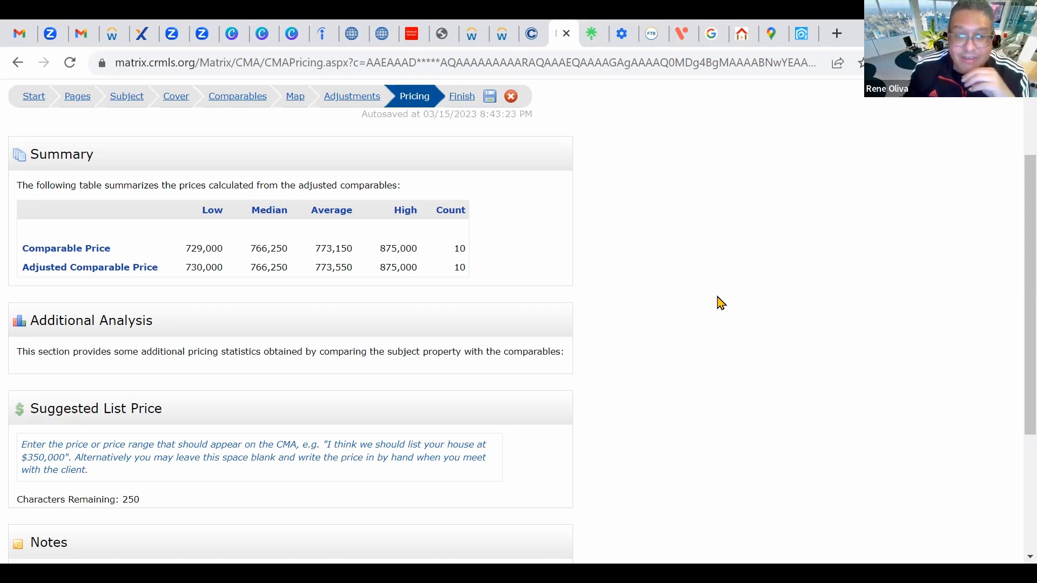
pyautogui.scroll(-2, 721, 303)
pyautogui.scroll(1, 722, 305)
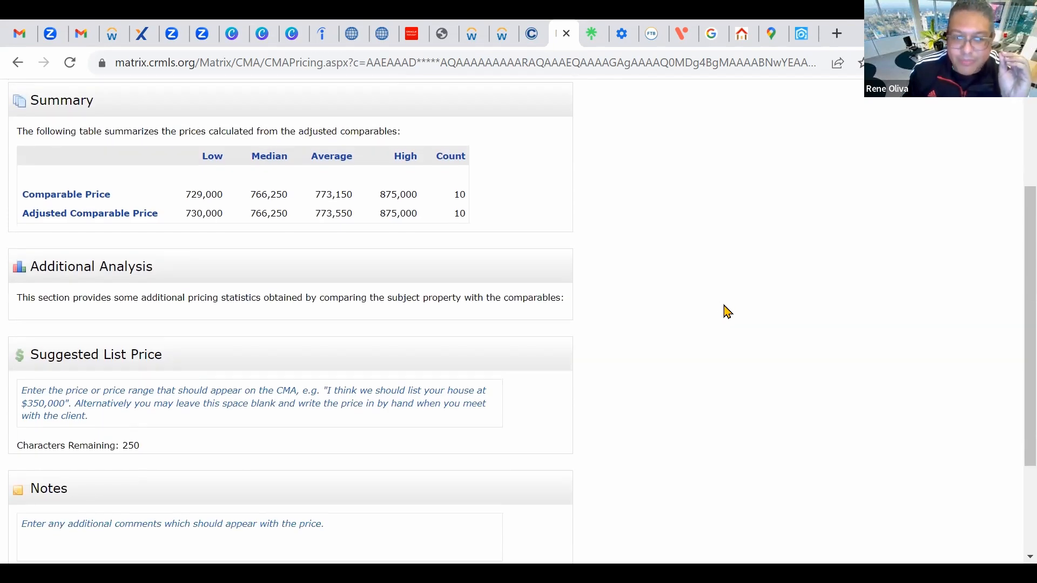
pyautogui.scroll(-1, 726, 311)
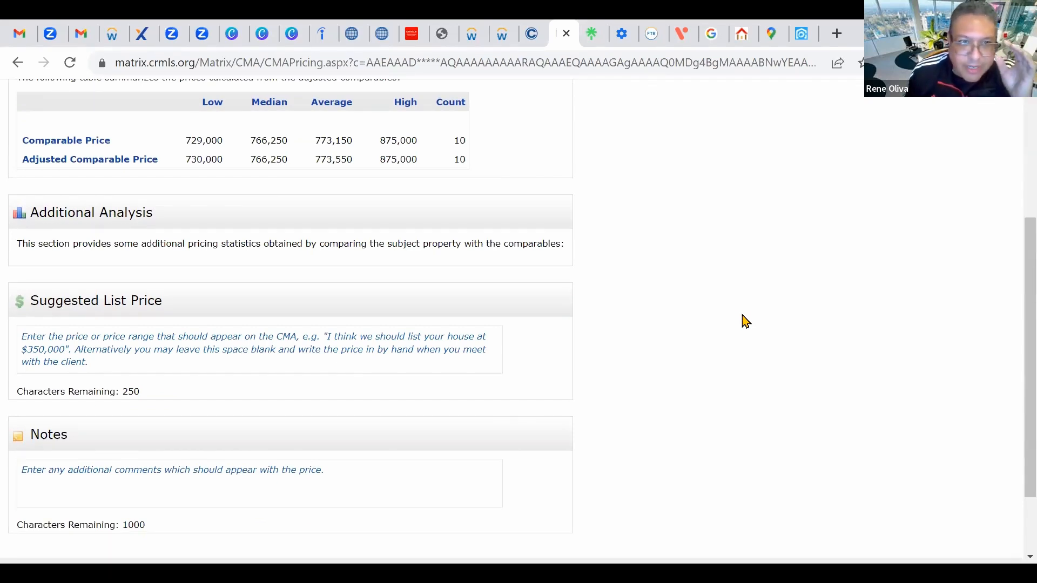
pyautogui.scroll(-2, 744, 322)
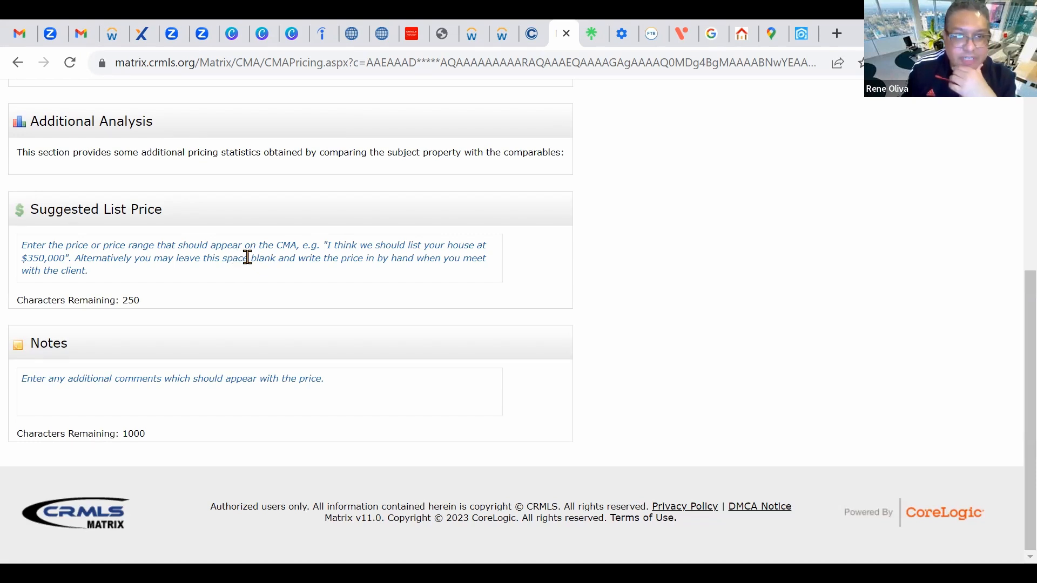
pyautogui.scroll(6, 535, 313)
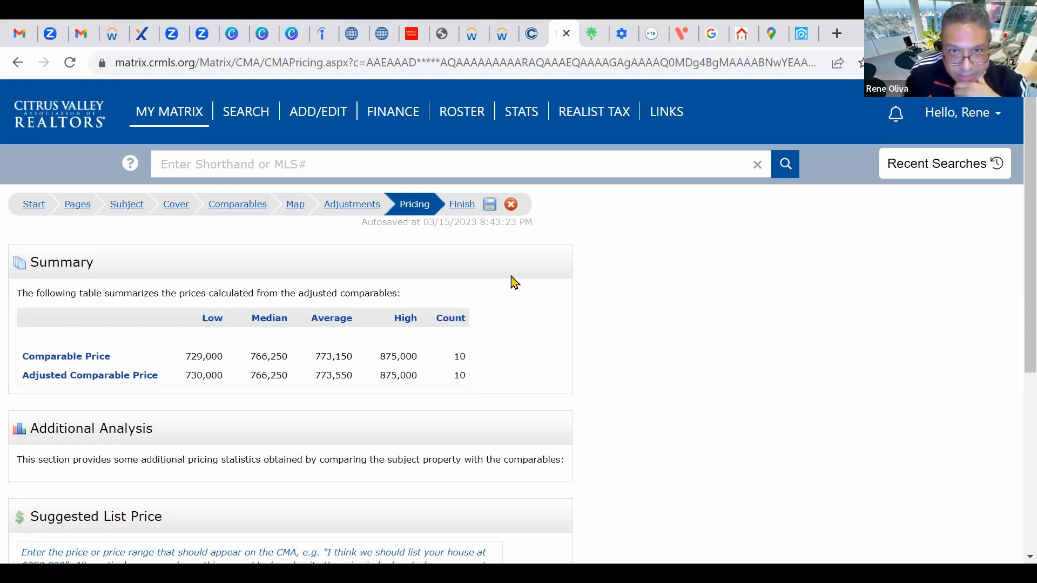
pyautogui.click(467, 210)
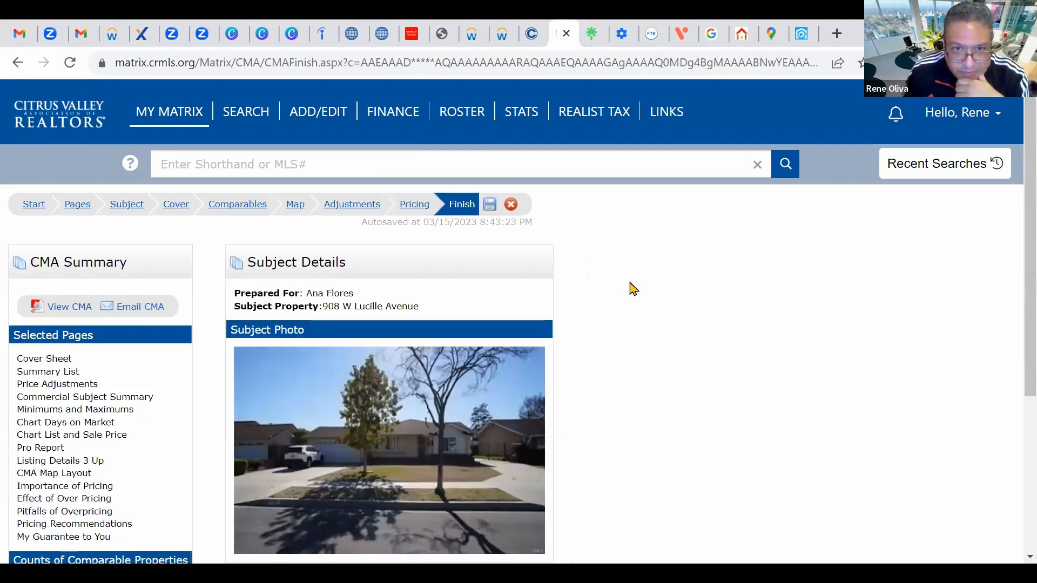
# Step: Generate the CMA with View CMA, opening the PDF report Report6097Mar15.pdf
pyautogui.scroll(-2, 632, 291)
pyautogui.scroll(4, 577, 232)
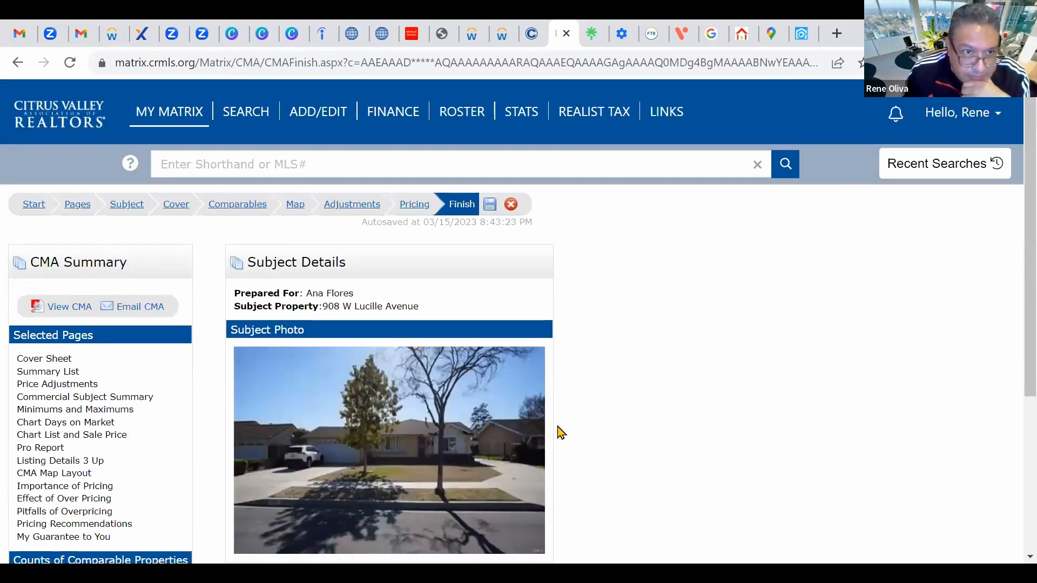
pyautogui.click(84, 309)
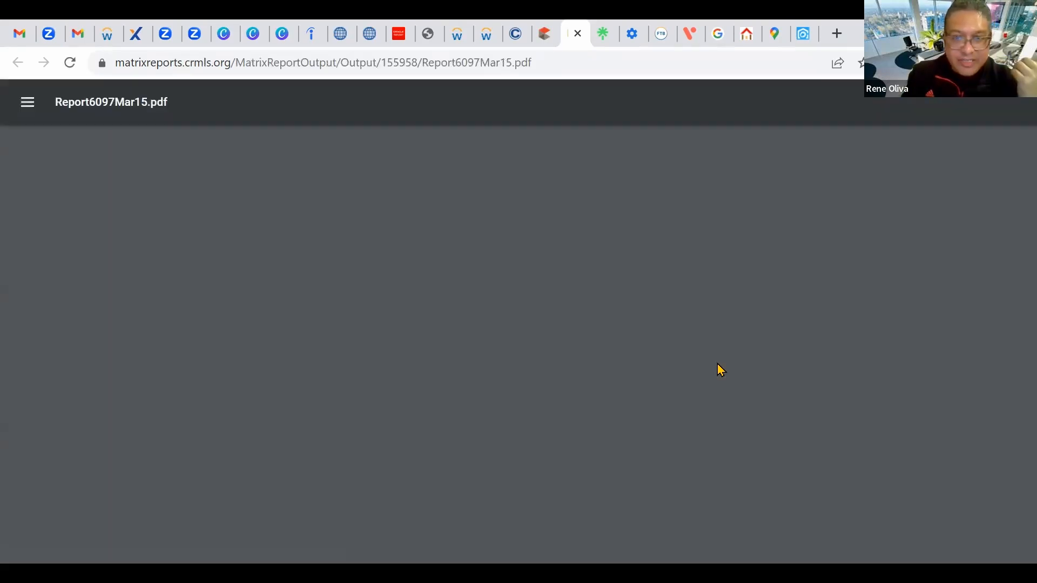
pyautogui.scroll(-7, 390, 360)
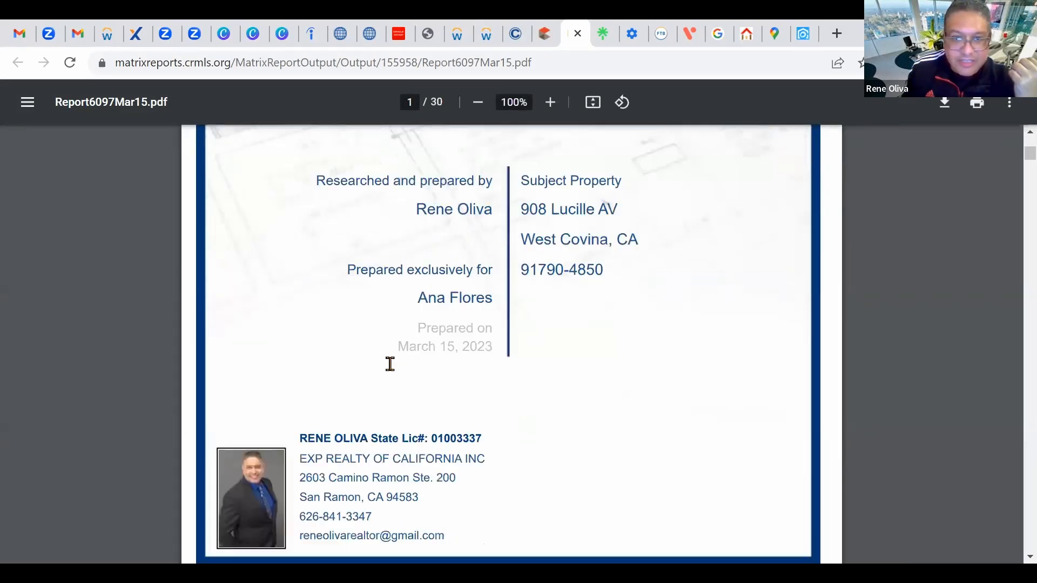
pyautogui.scroll(-15, 390, 364)
pyautogui.scroll(-20, 400, 375)
pyautogui.scroll(-20, 421, 385)
pyautogui.scroll(-20, 435, 379)
pyautogui.scroll(-20, 440, 391)
pyautogui.scroll(-20, 460, 381)
pyautogui.scroll(-20, 466, 383)
pyautogui.scroll(-20, 478, 389)
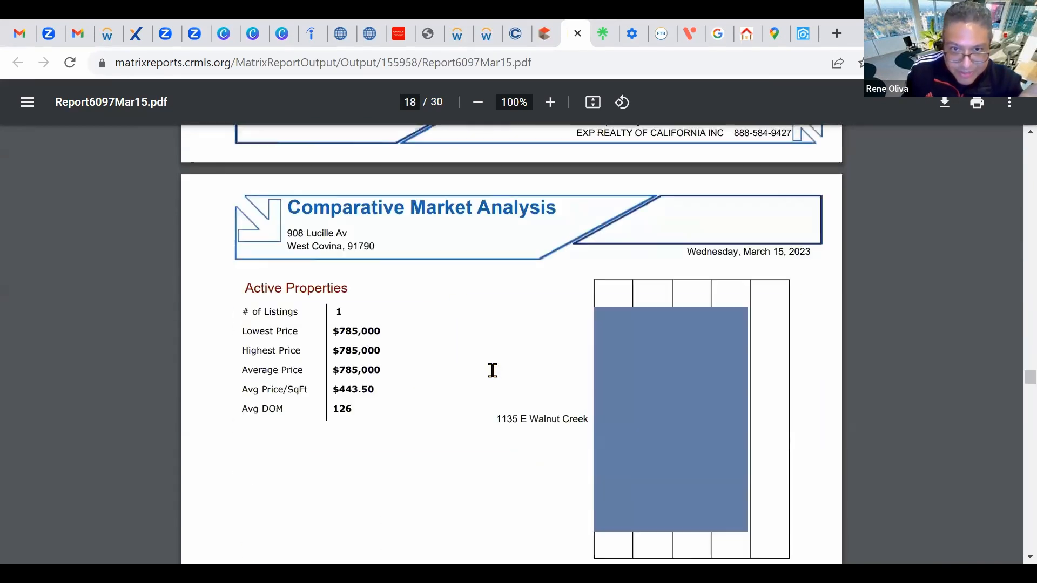
pyautogui.scroll(-20, 492, 370)
pyautogui.scroll(5, 492, 370)
pyautogui.scroll(20, 494, 362)
pyautogui.scroll(20, 493, 351)
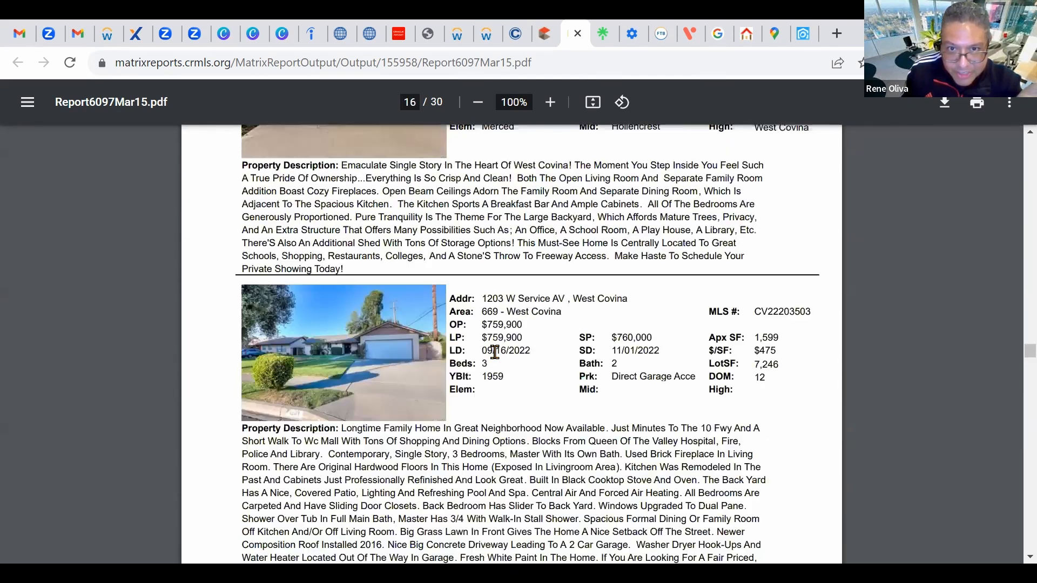
pyautogui.scroll(20, 494, 351)
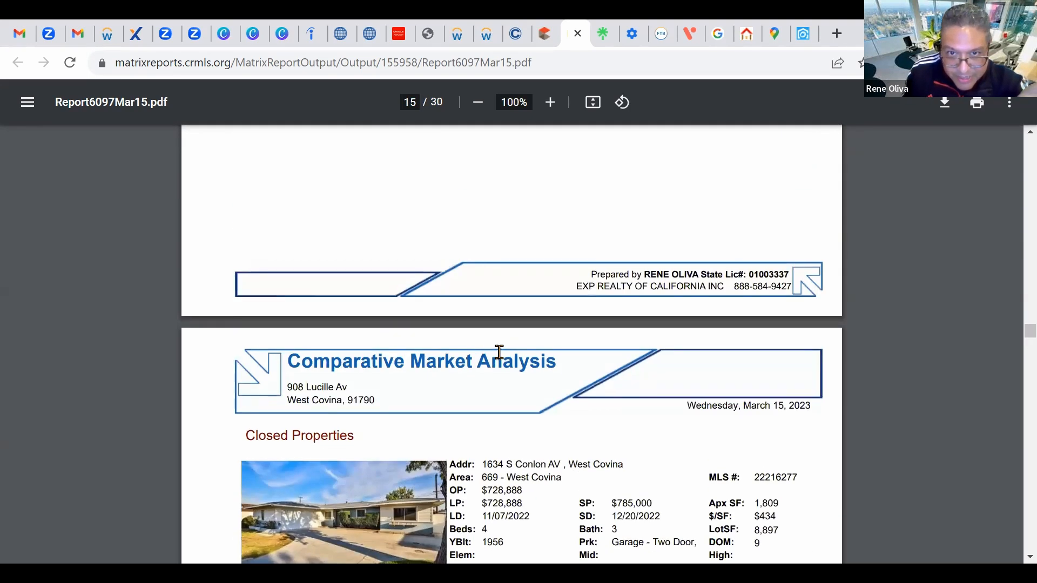
pyautogui.scroll(20, 499, 351)
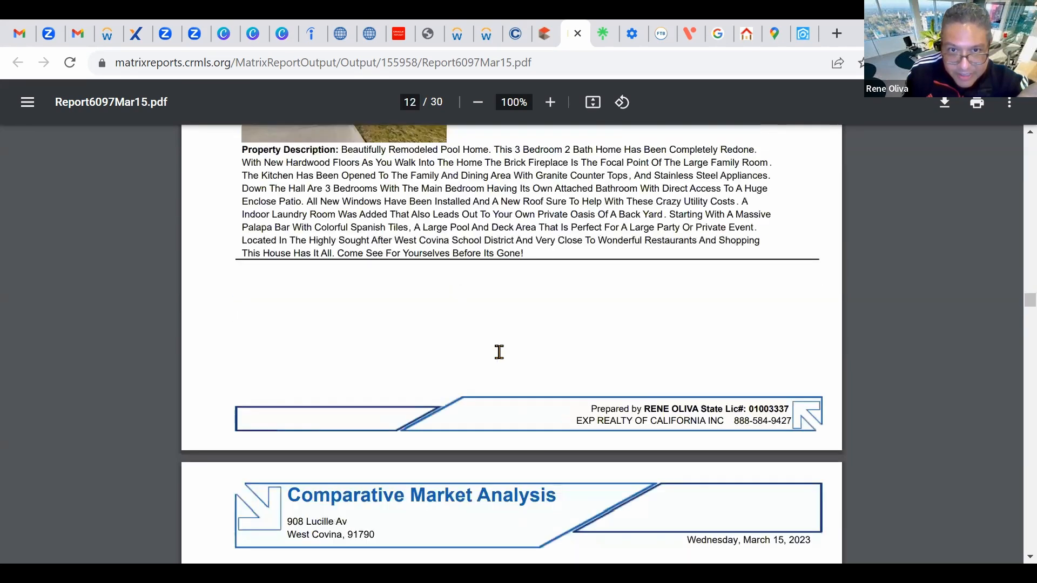
pyautogui.scroll(20, 513, 359)
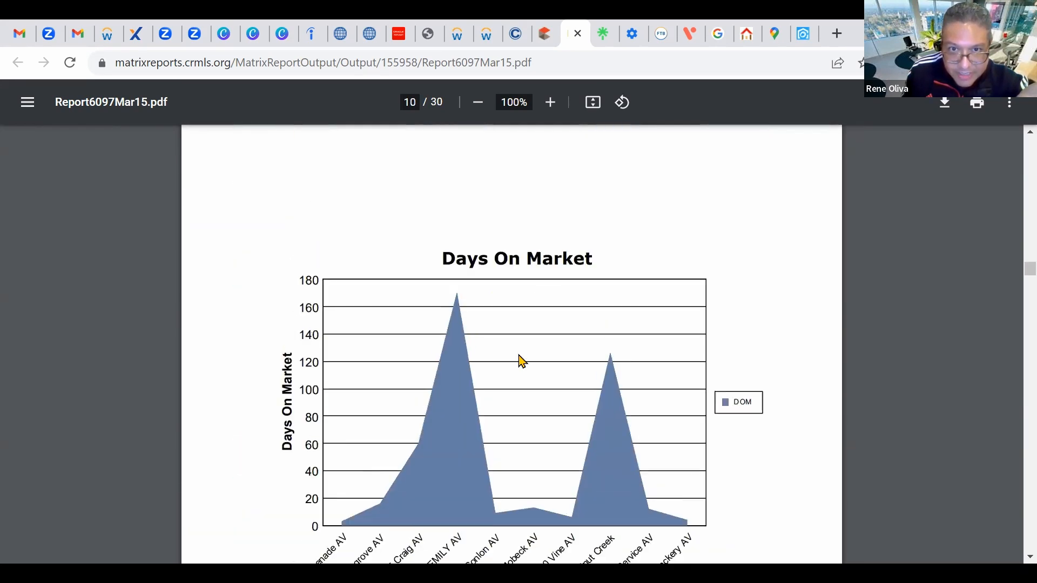
pyautogui.scroll(12, 535, 367)
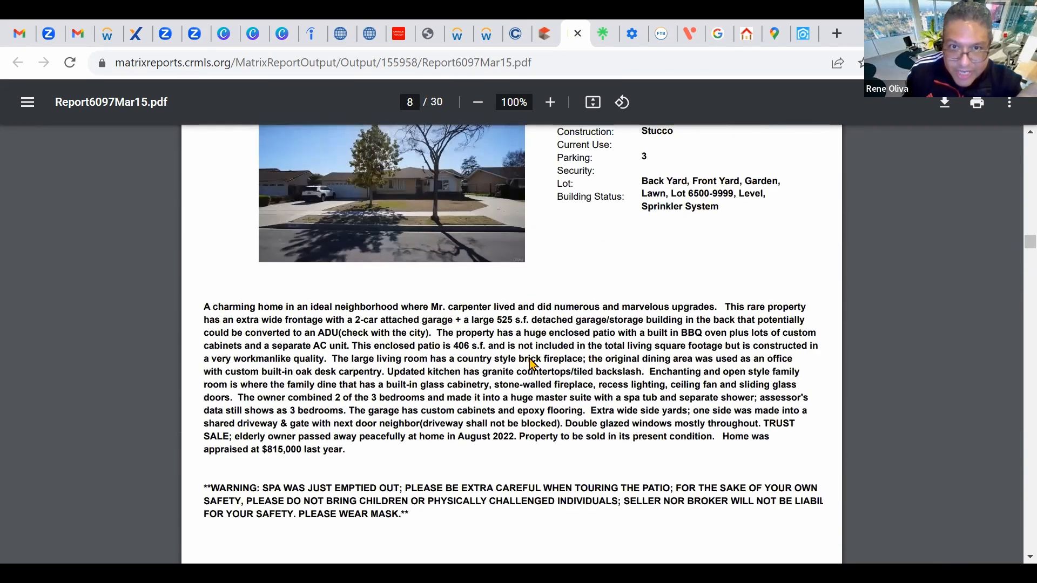
pyautogui.scroll(-2, 556, 340)
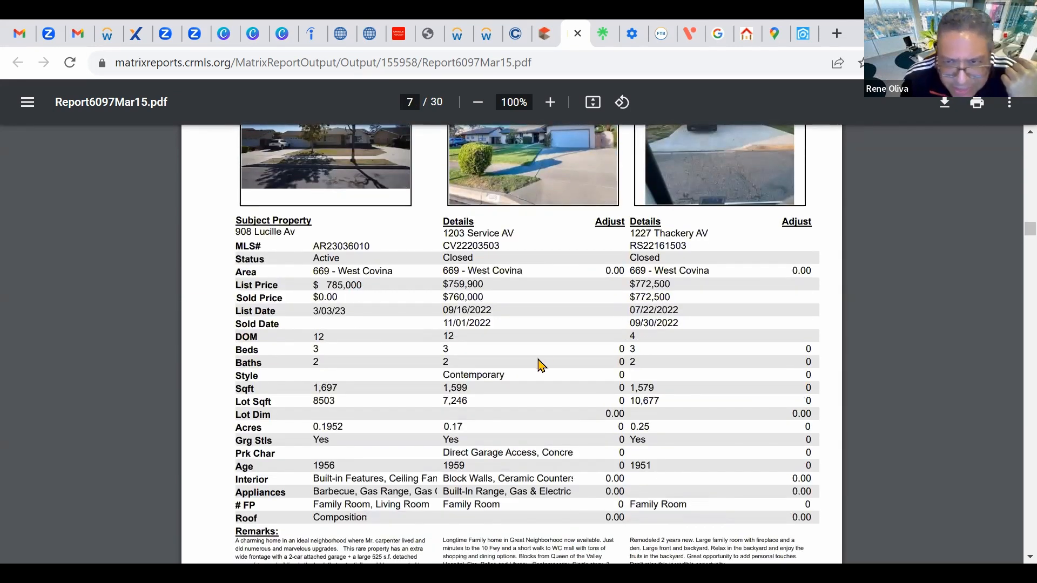
pyautogui.scroll(13, 541, 365)
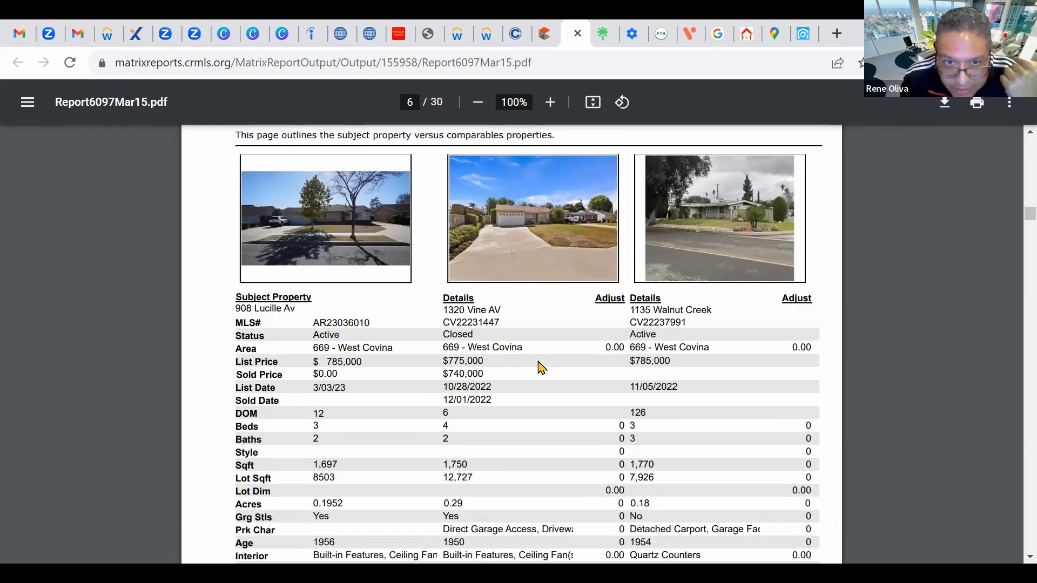
pyautogui.scroll(12, 541, 367)
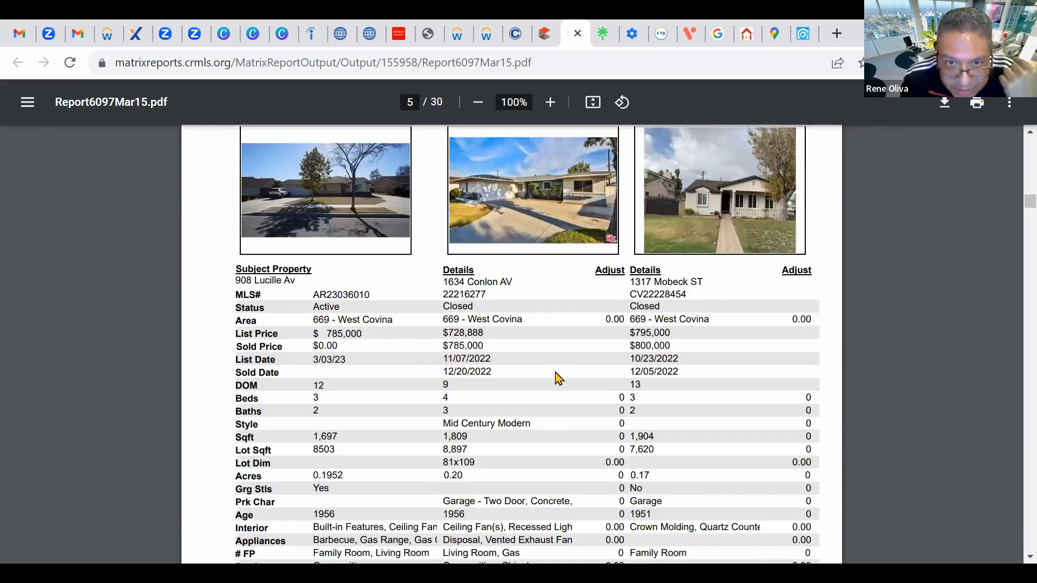
pyautogui.scroll(-4, 559, 378)
pyautogui.scroll(-13, 654, 374)
pyautogui.scroll(-1, 663, 381)
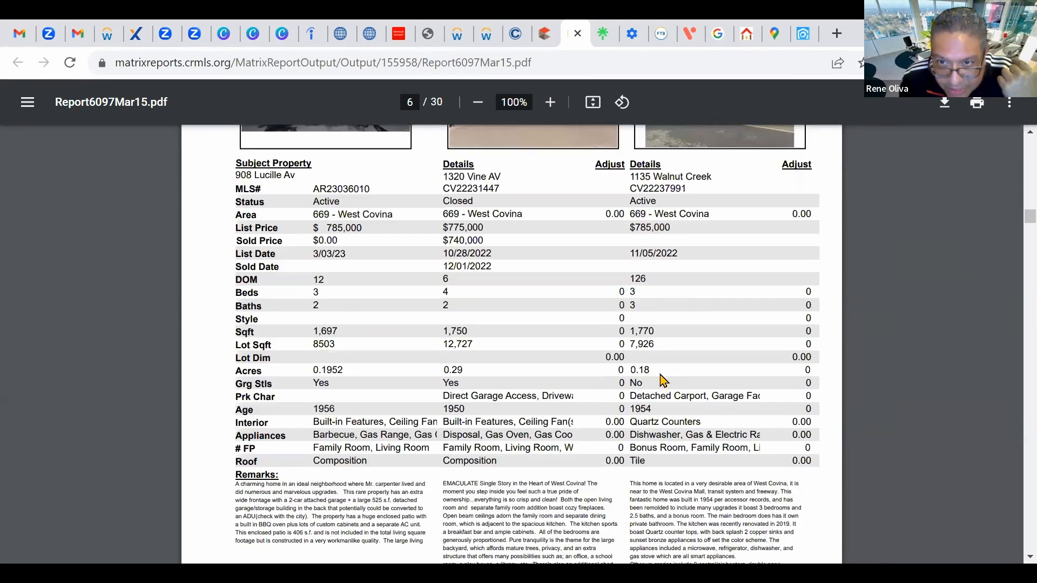
pyautogui.scroll(-13, 790, 367)
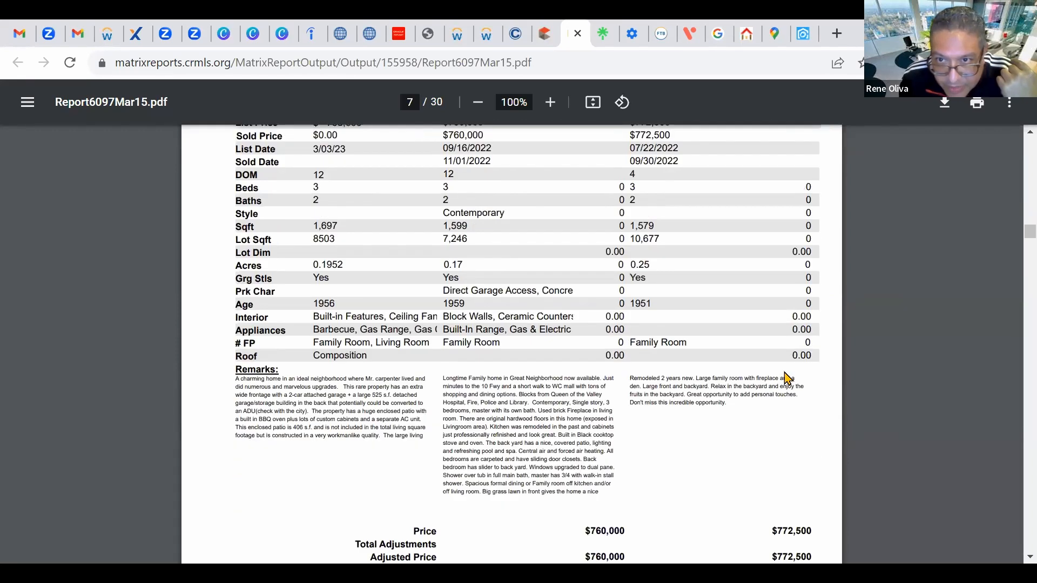
# Step: Browse the report's comparison pages 8 through 14
pyautogui.scroll(-8, 770, 371)
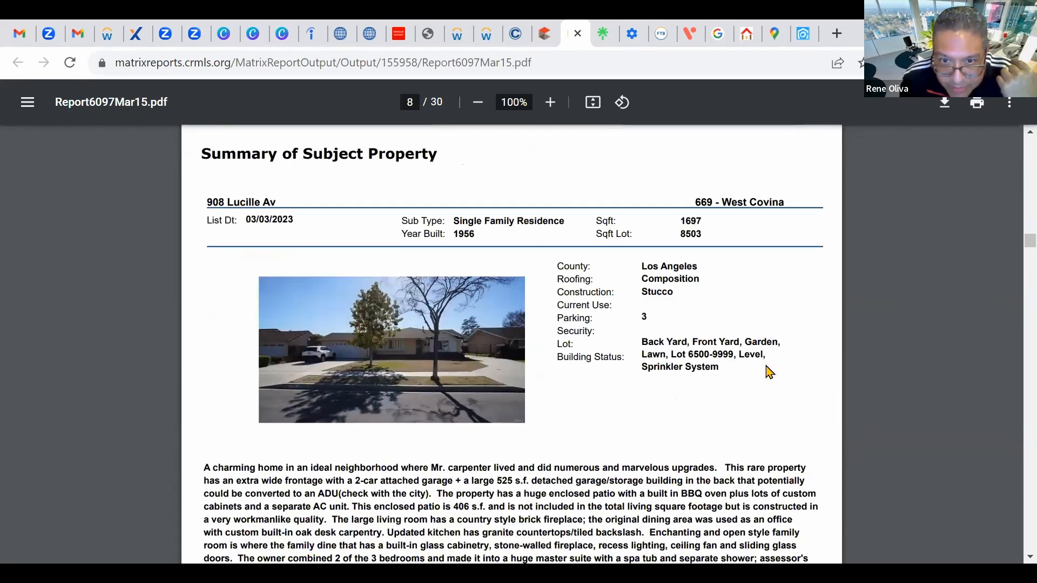
pyautogui.scroll(-4, 769, 371)
pyautogui.scroll(1, 766, 334)
pyautogui.scroll(-7, 770, 322)
pyautogui.scroll(-20, 772, 321)
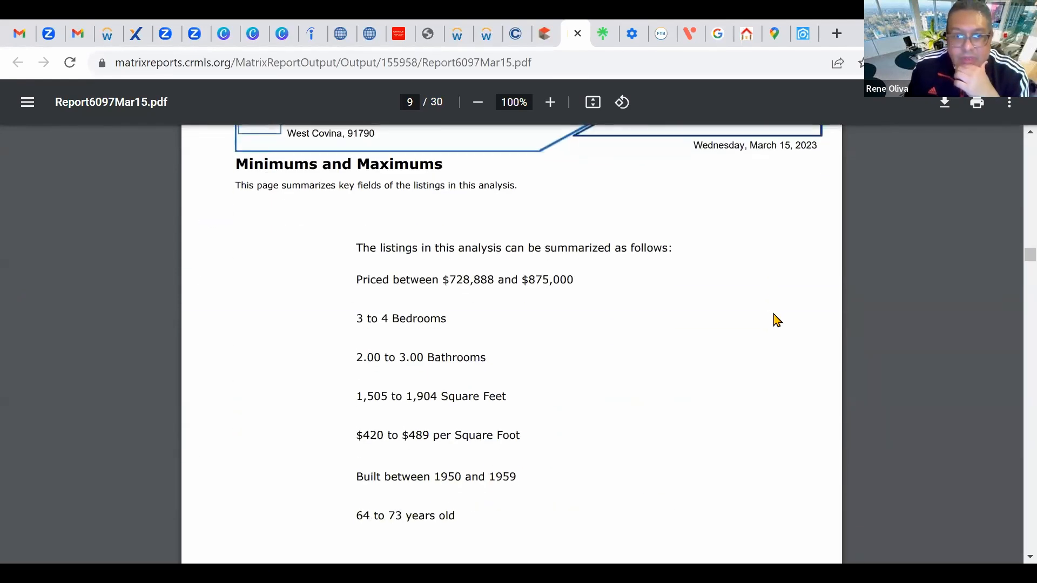
pyautogui.scroll(-20, 787, 321)
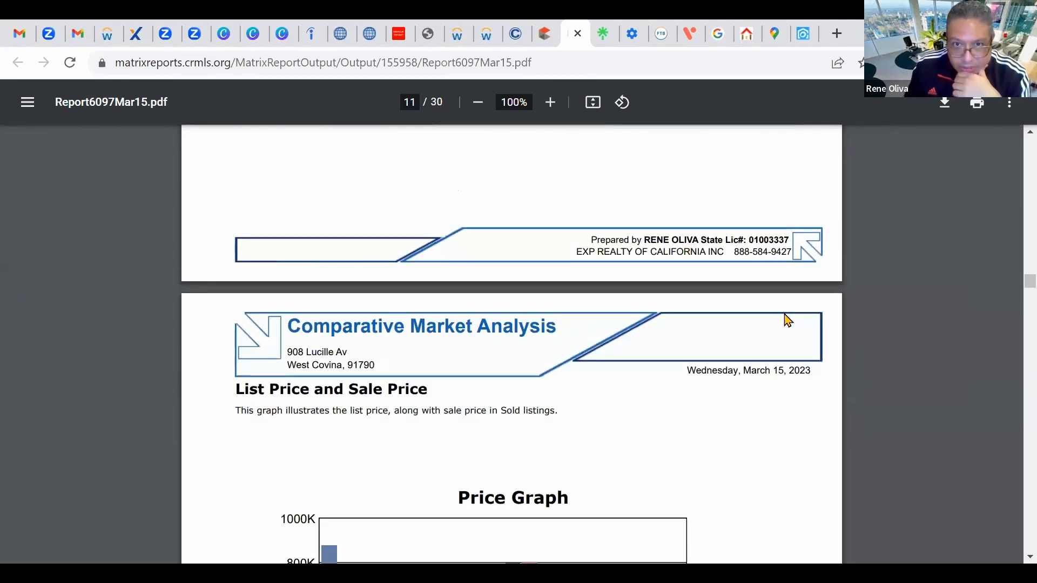
pyautogui.scroll(-20, 790, 321)
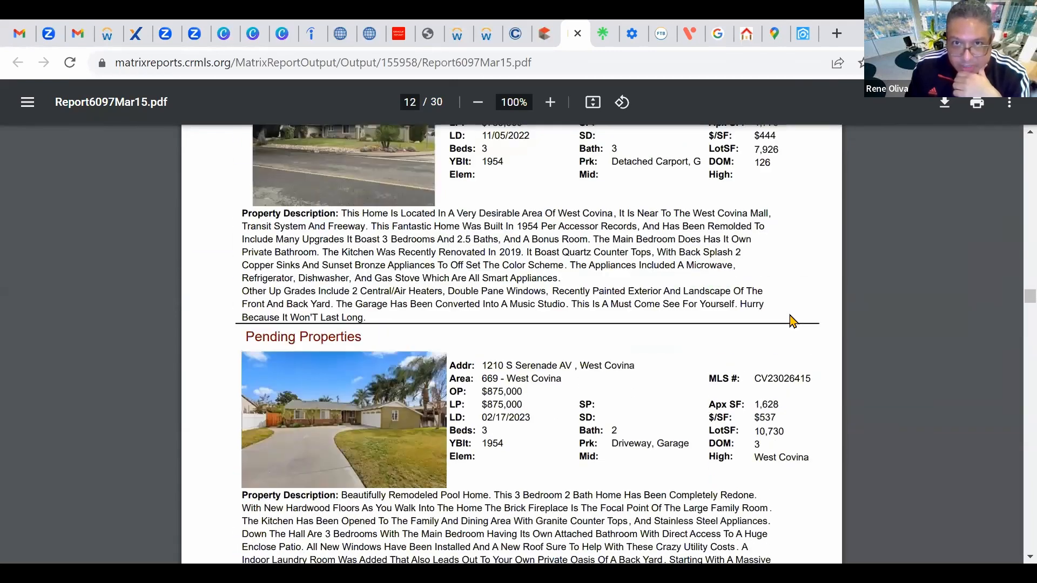
pyautogui.scroll(-12, 796, 322)
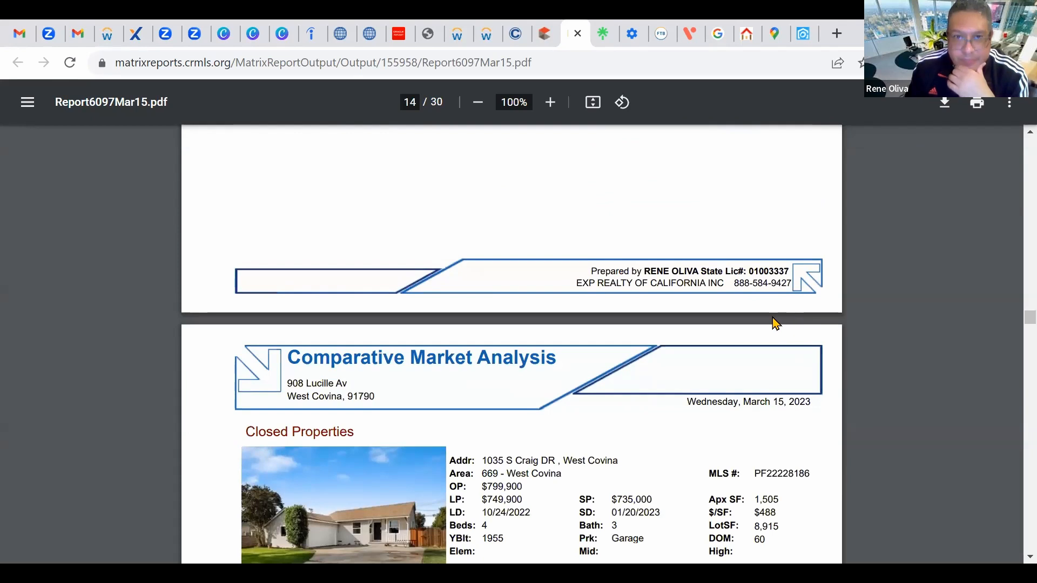
pyautogui.scroll(-10, 546, 236)
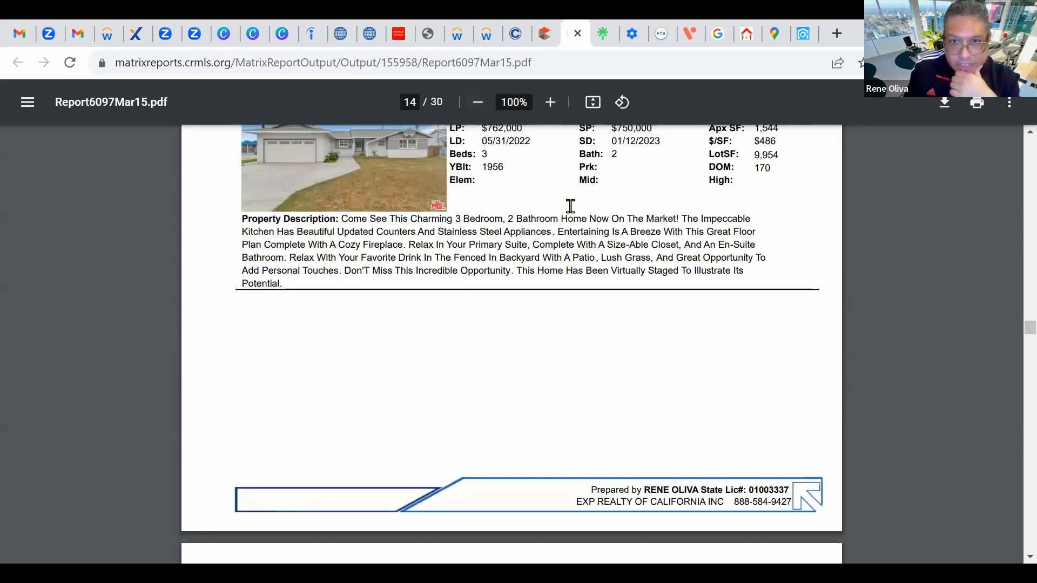
pyautogui.scroll(12, 566, 206)
pyautogui.scroll(-5, 667, 232)
pyautogui.scroll(10, 663, 227)
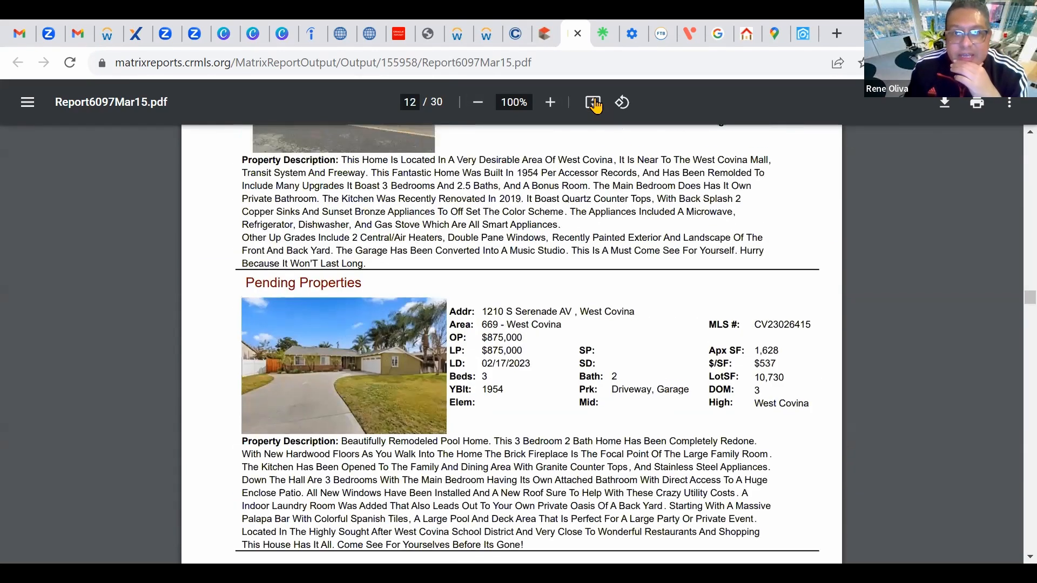
pyautogui.scroll(9, 713, 231)
pyautogui.scroll(15, 702, 230)
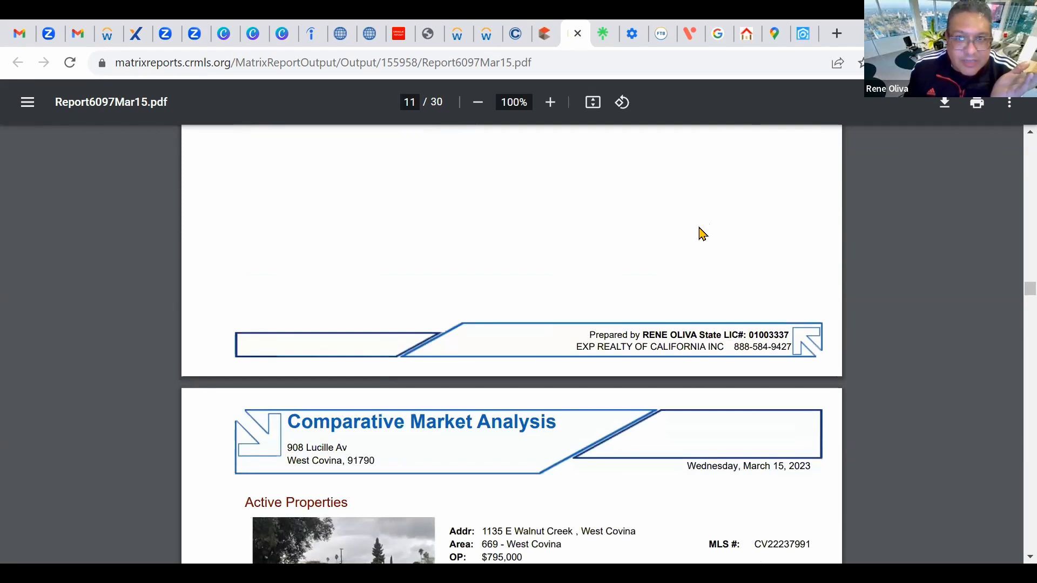
pyautogui.scroll(9, 698, 229)
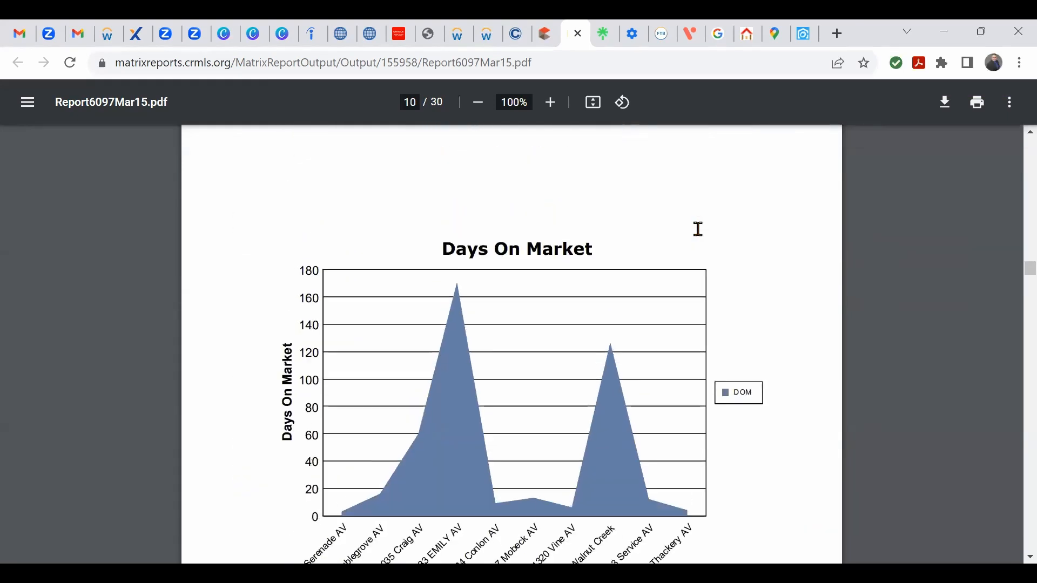
pyautogui.scroll(12, 702, 241)
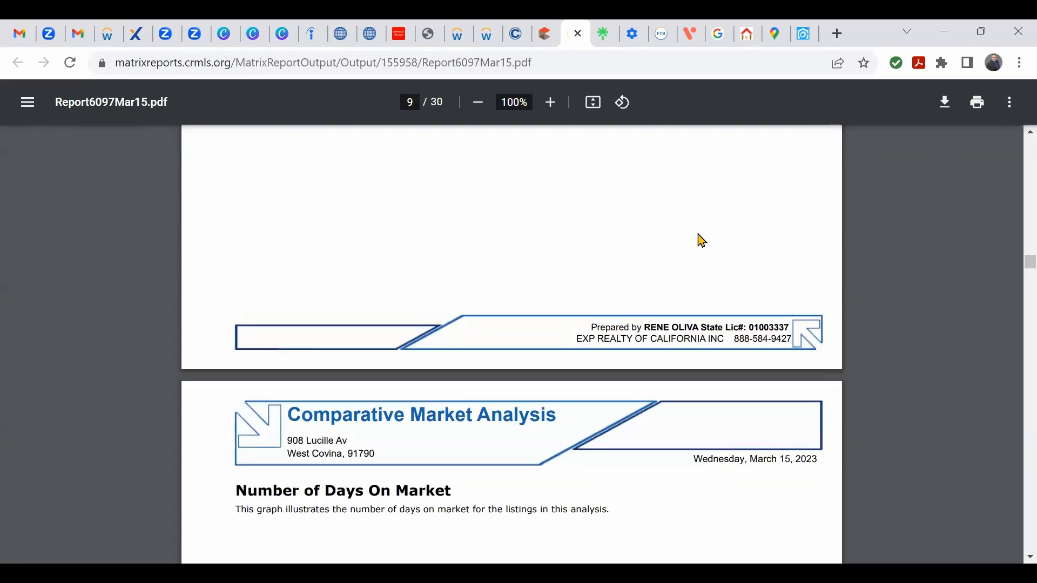
pyautogui.scroll(20, 701, 240)
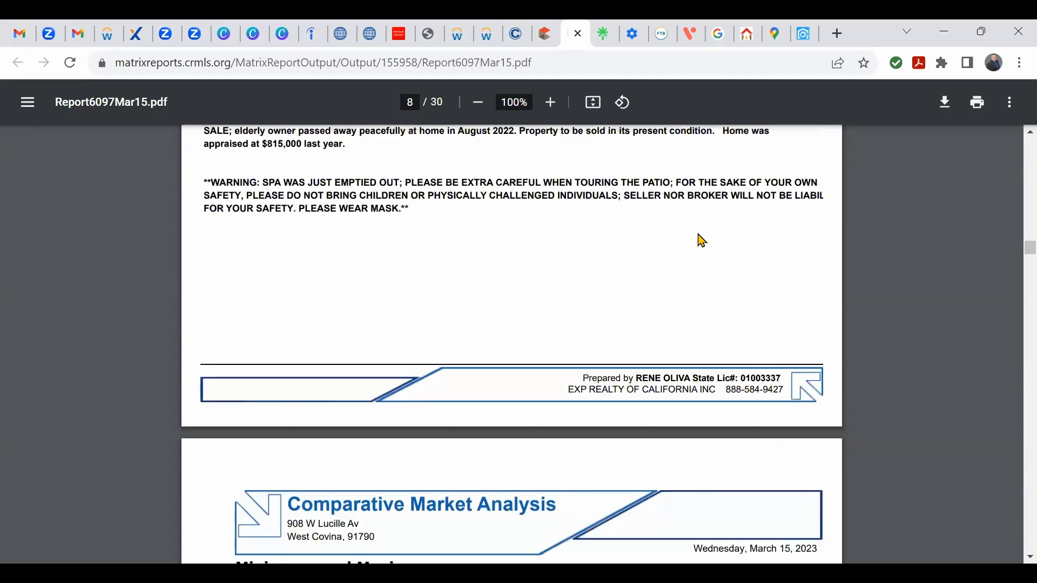
pyautogui.scroll(20, 702, 240)
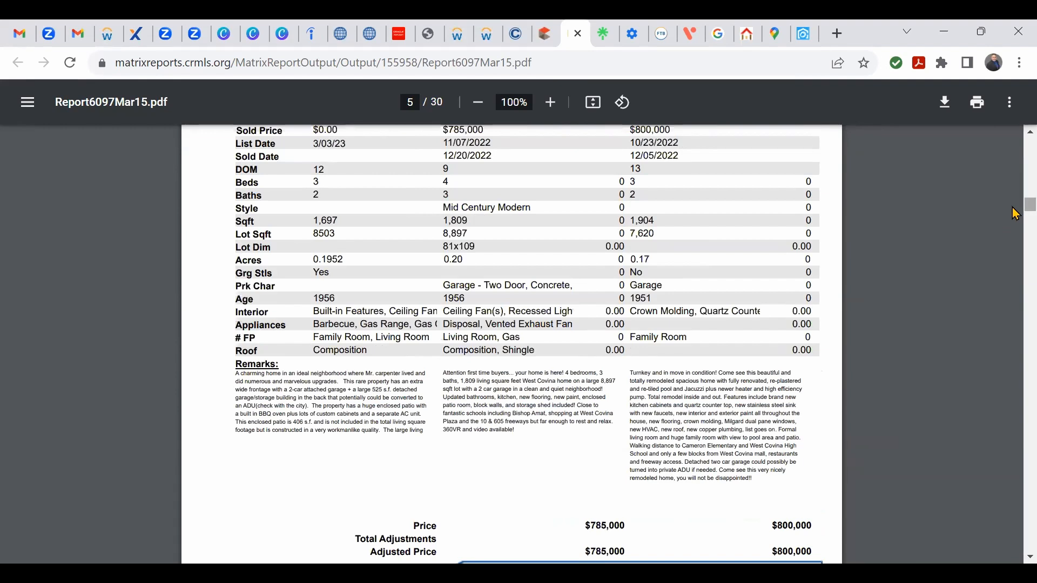
pyautogui.scroll(2, 1015, 177)
pyautogui.moveTo(1012, 171); pyautogui.dragTo(1011, 144)
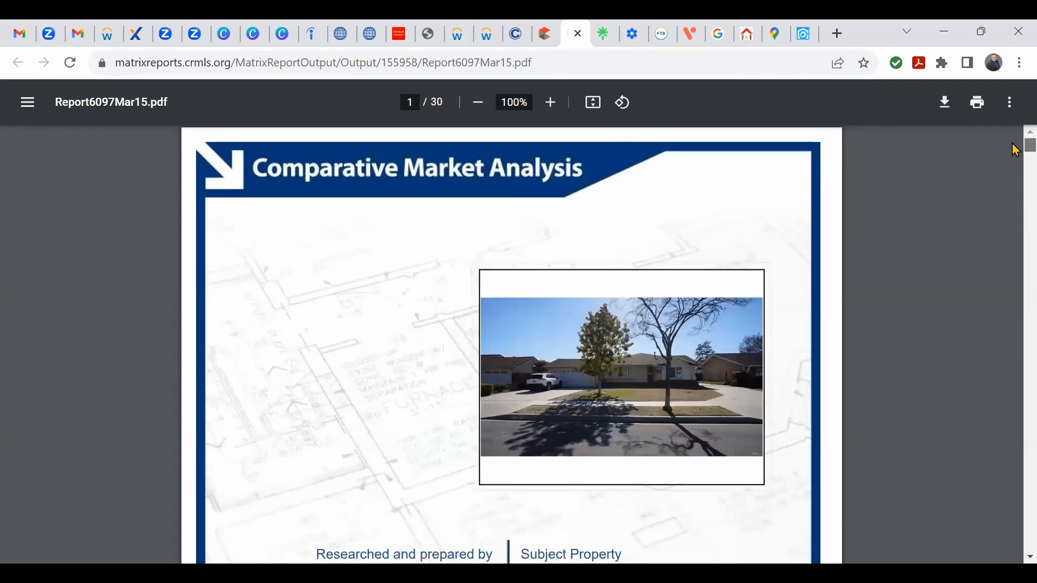
pyautogui.scroll(-3, 896, 303)
pyautogui.scroll(-2, 896, 304)
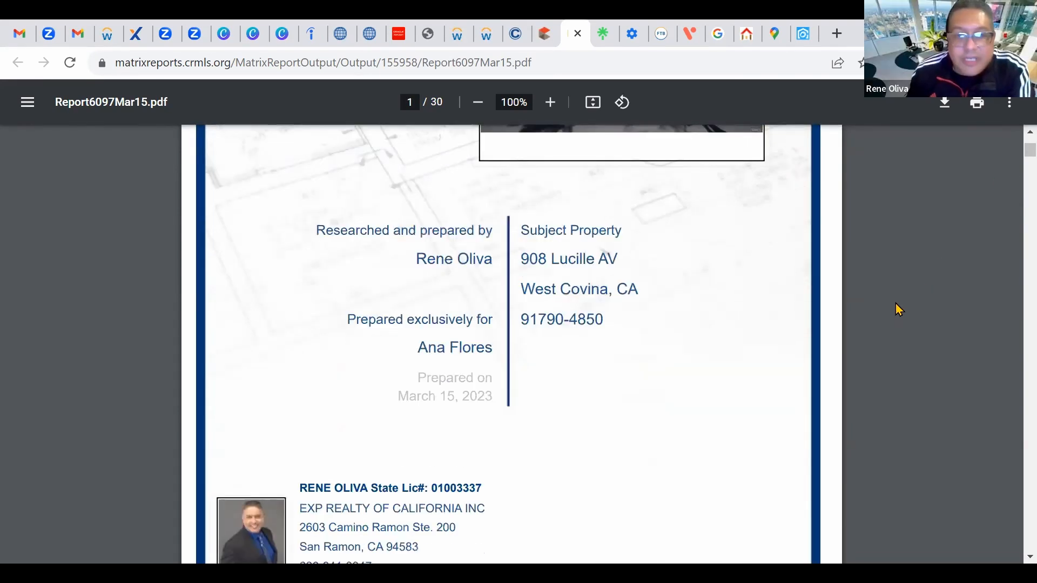
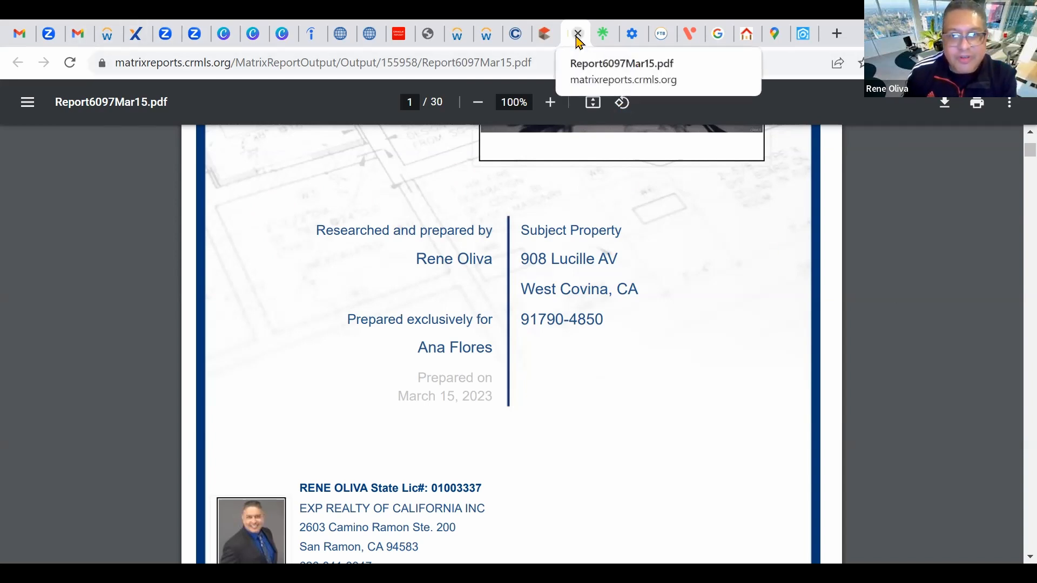
# Step: Return to the CMA Finish page and rerun the top Residential Closed Single Family recent search
pyautogui.click(545, 34)
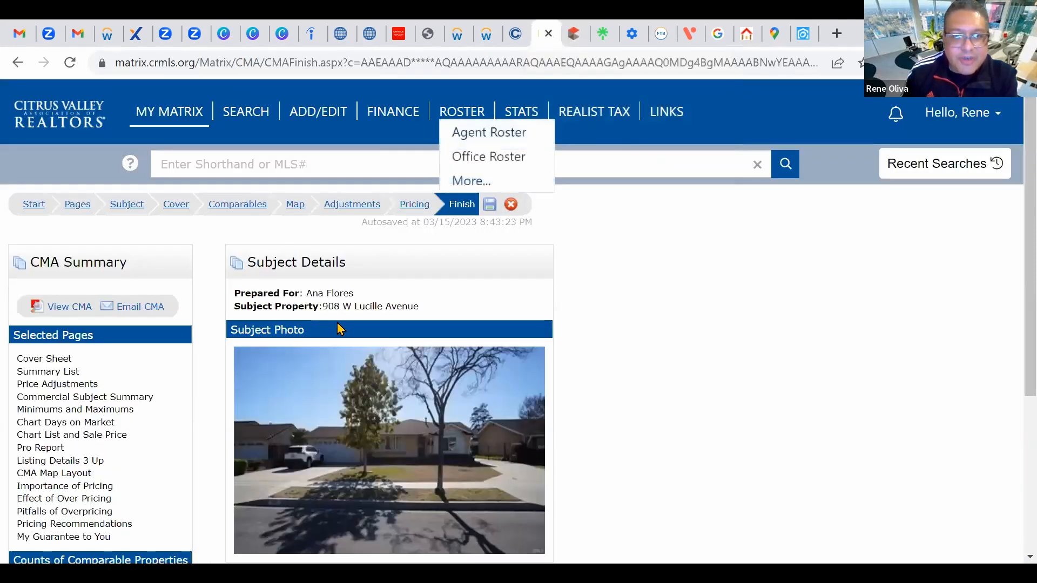
pyautogui.scroll(-1, 578, 216)
pyautogui.scroll(1, 578, 216)
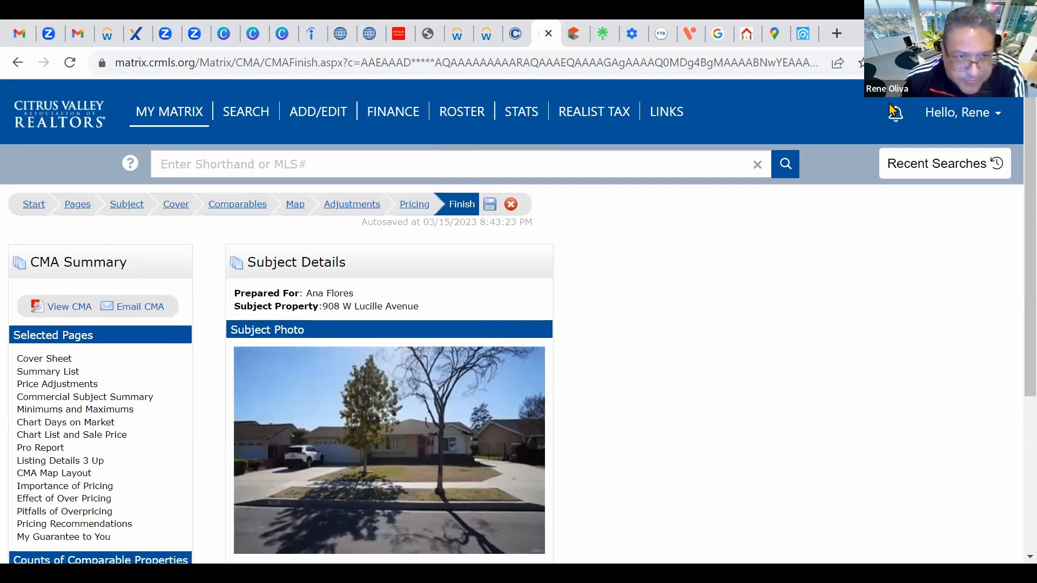
pyautogui.click(942, 163)
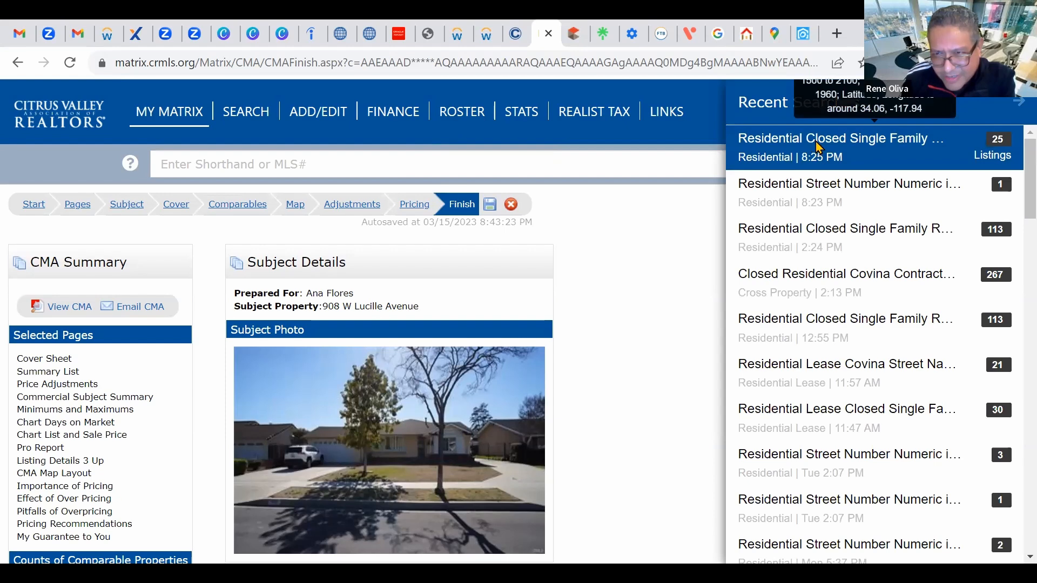
pyautogui.click(817, 147)
pyautogui.scroll(-8, 313, 336)
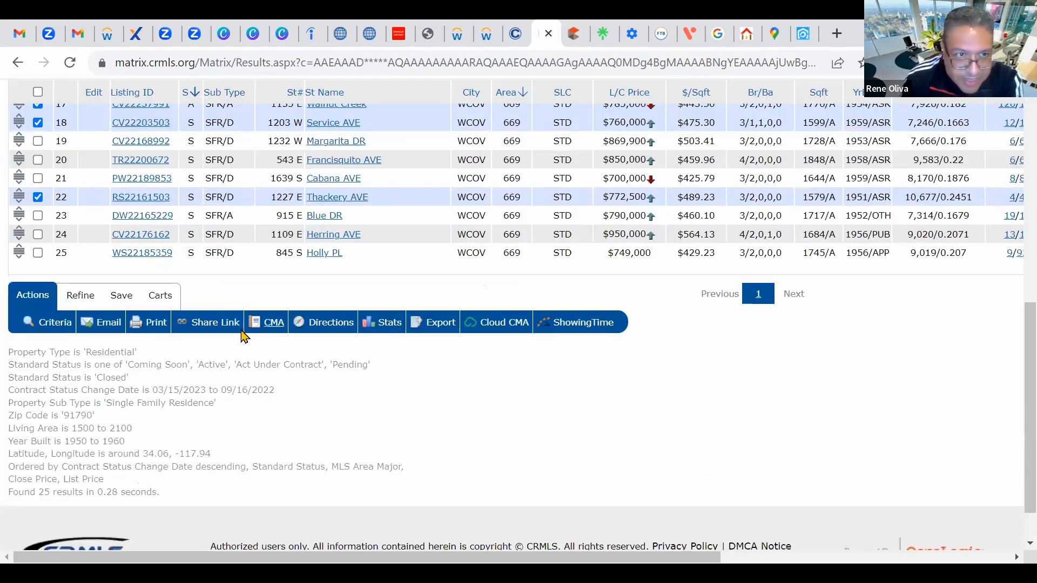
pyautogui.scroll(3, 216, 335)
pyautogui.scroll(4, 208, 335)
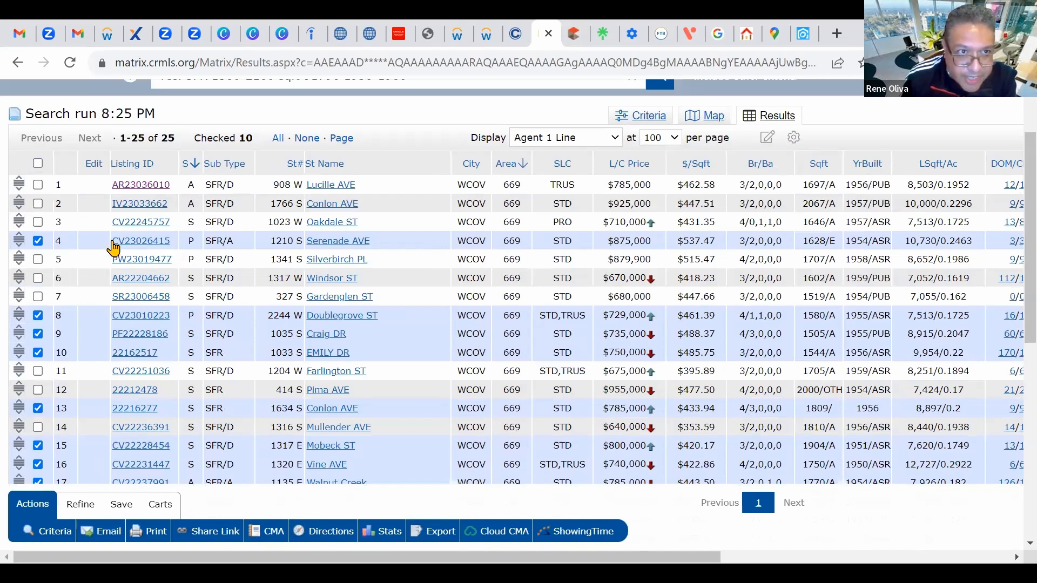
pyautogui.scroll(-3, 144, 244)
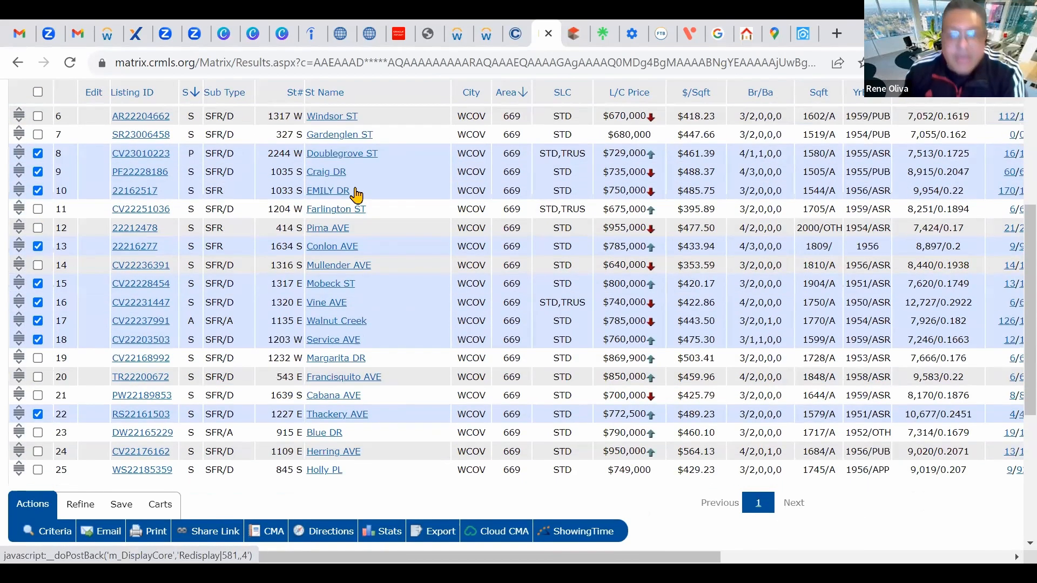
pyautogui.scroll(4, 430, 166)
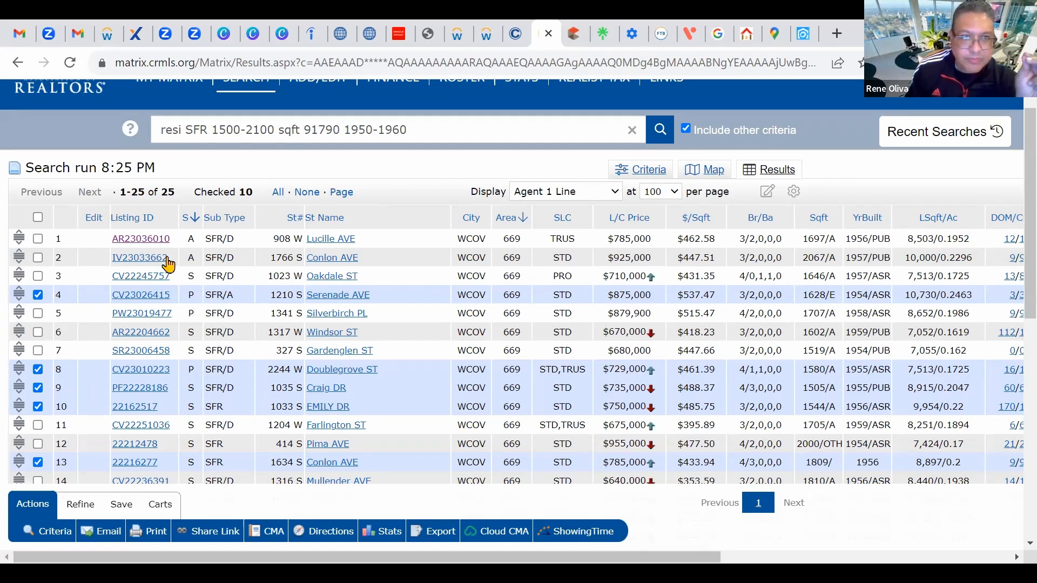
# Step: Uncheck all ten checked listings using None above the results table
pyautogui.click(305, 195)
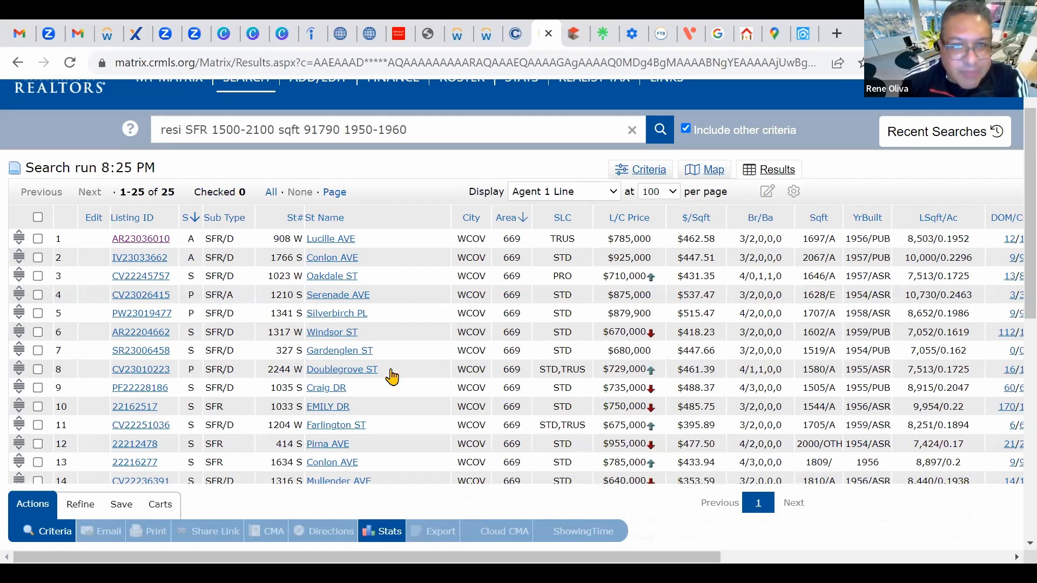
pyautogui.scroll(-2, 389, 375)
pyautogui.scroll(3, 406, 387)
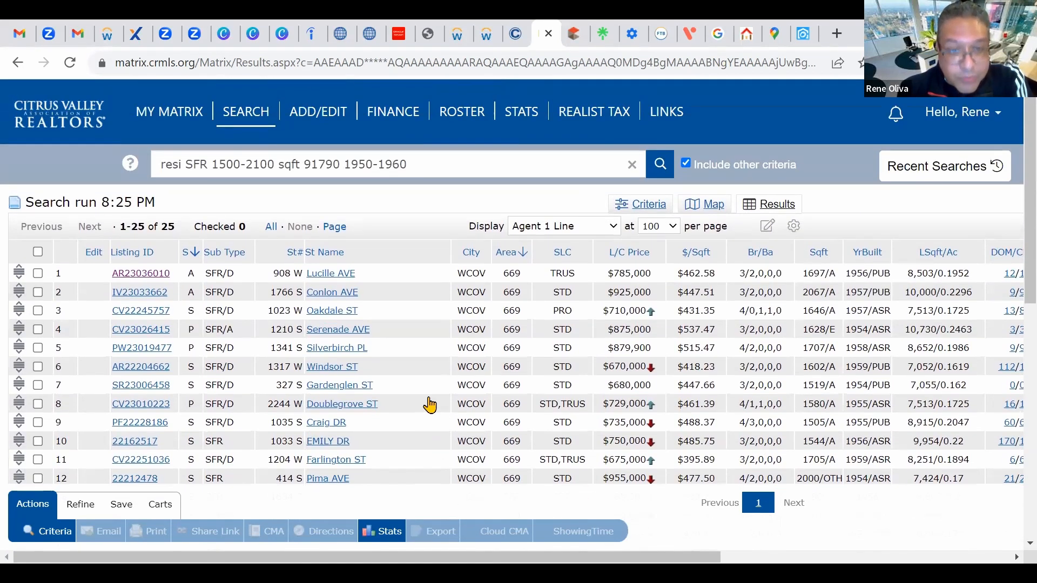
pyautogui.scroll(-3, 430, 405)
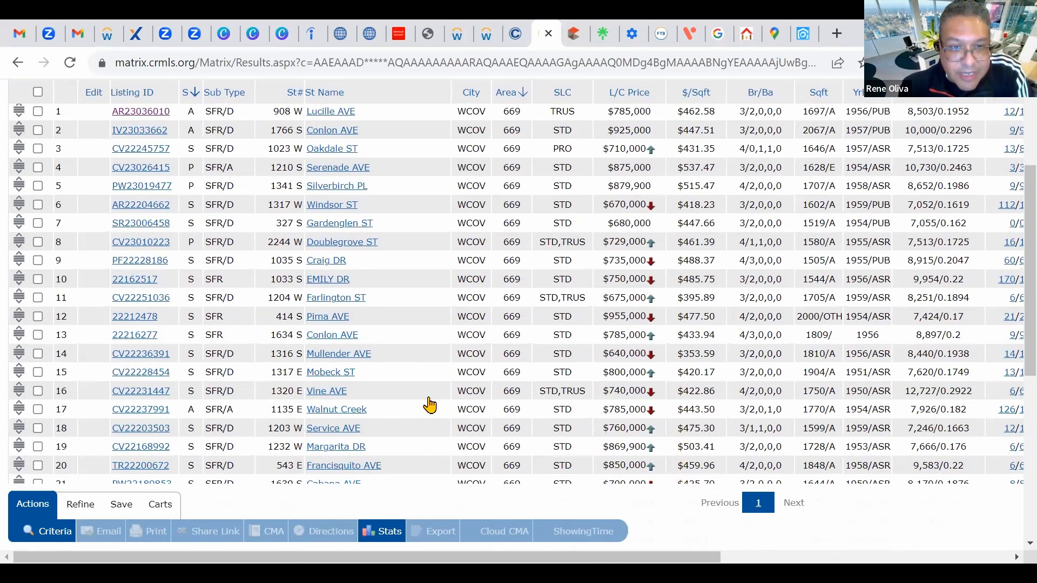
pyautogui.scroll(-2, 429, 405)
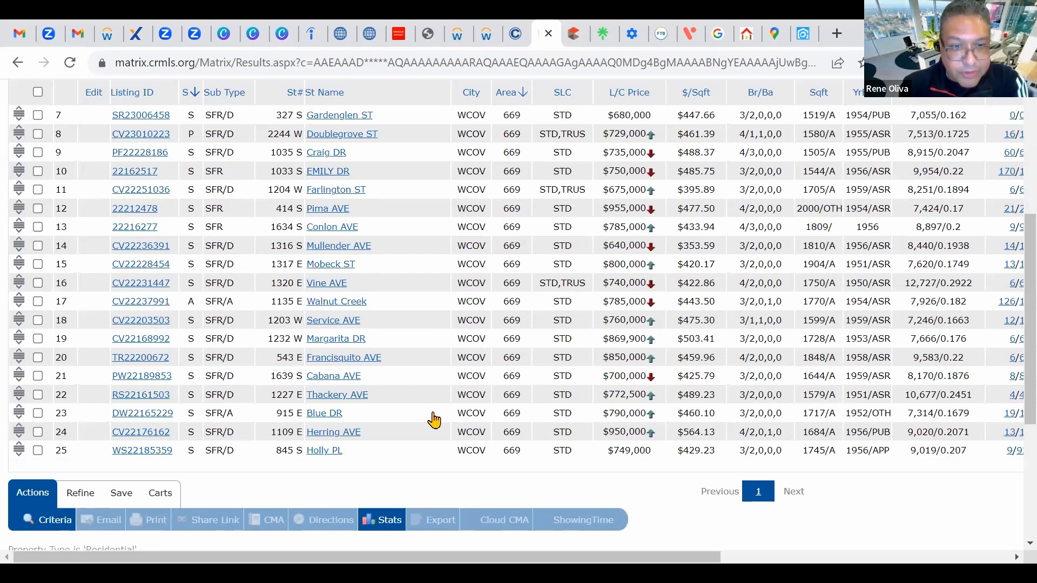
pyautogui.scroll(5, 434, 420)
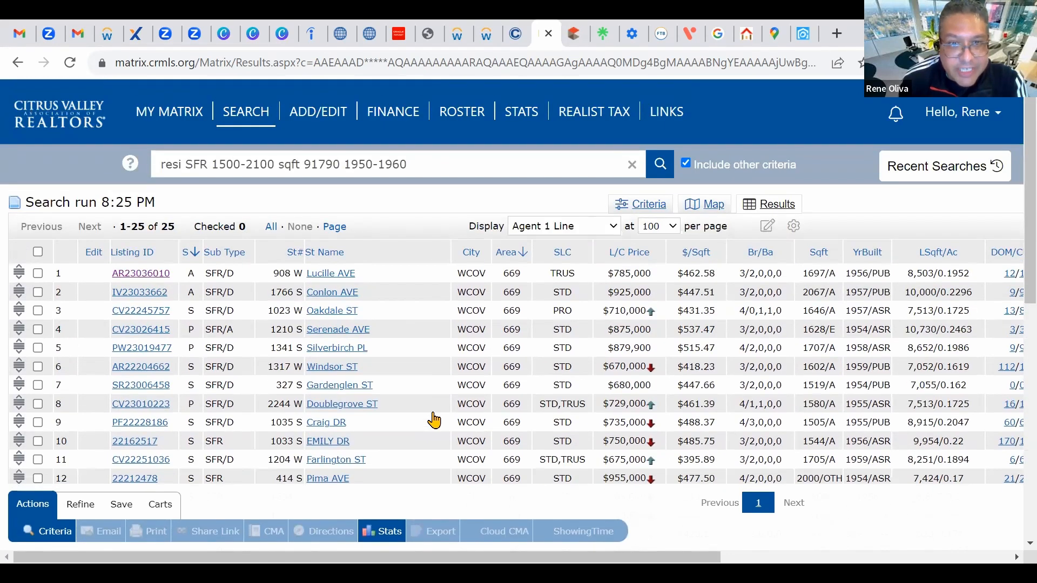
pyautogui.scroll(-8, 418, 406)
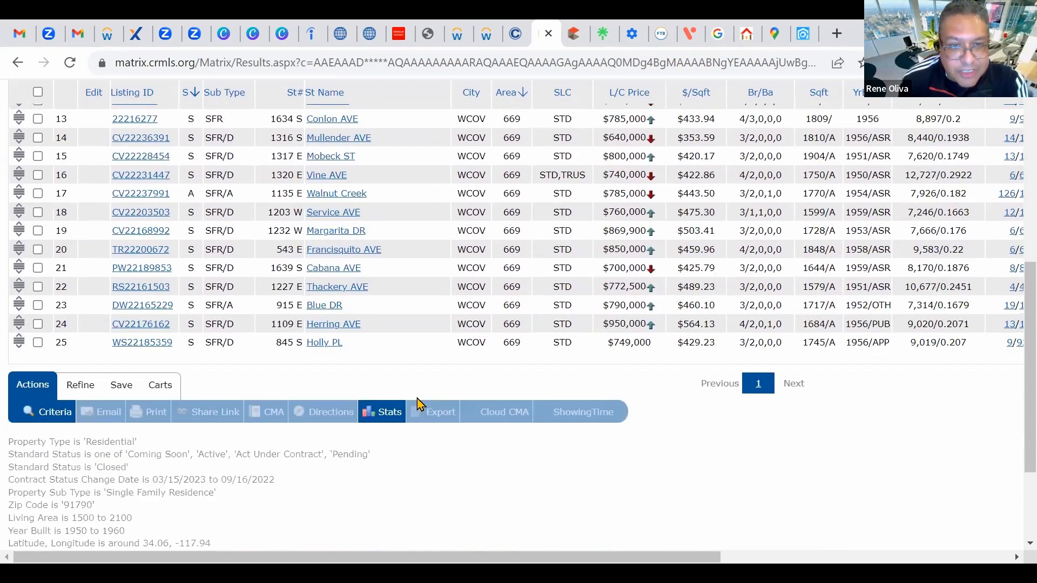
pyautogui.scroll(4, 421, 404)
pyautogui.scroll(3, 420, 405)
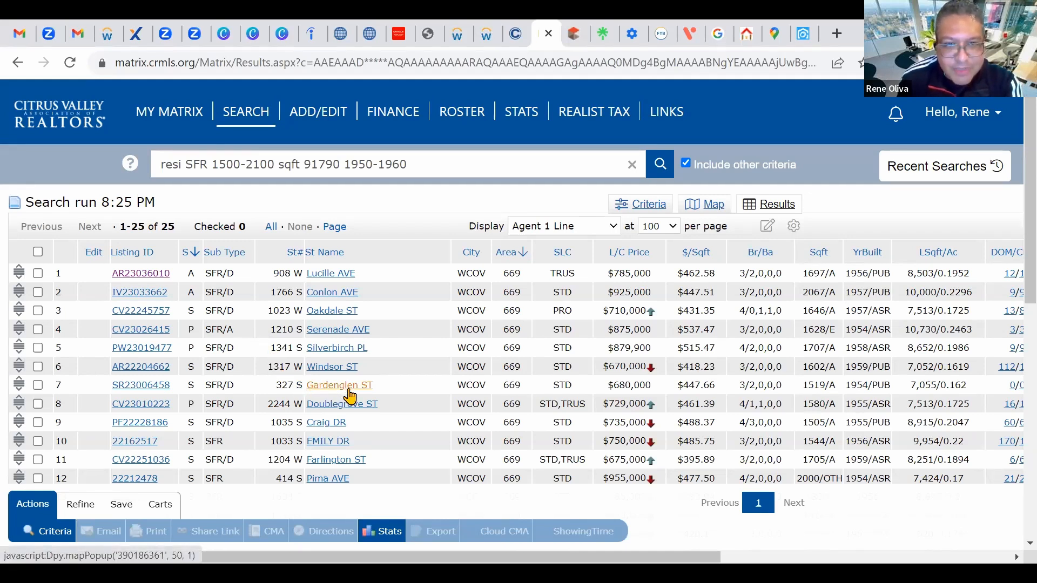
pyautogui.scroll(-2, 289, 431)
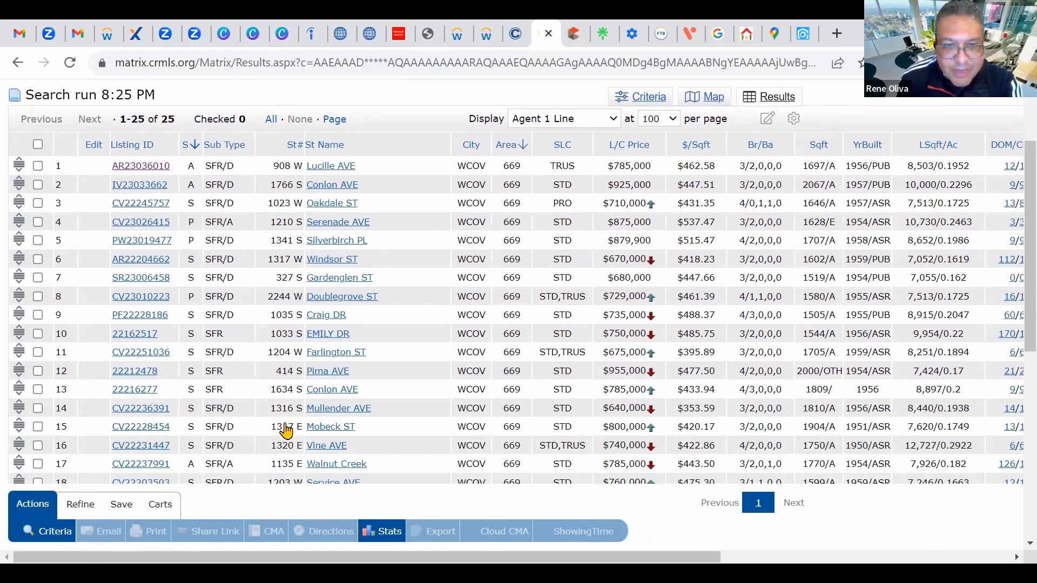
pyautogui.scroll(2, 239, 412)
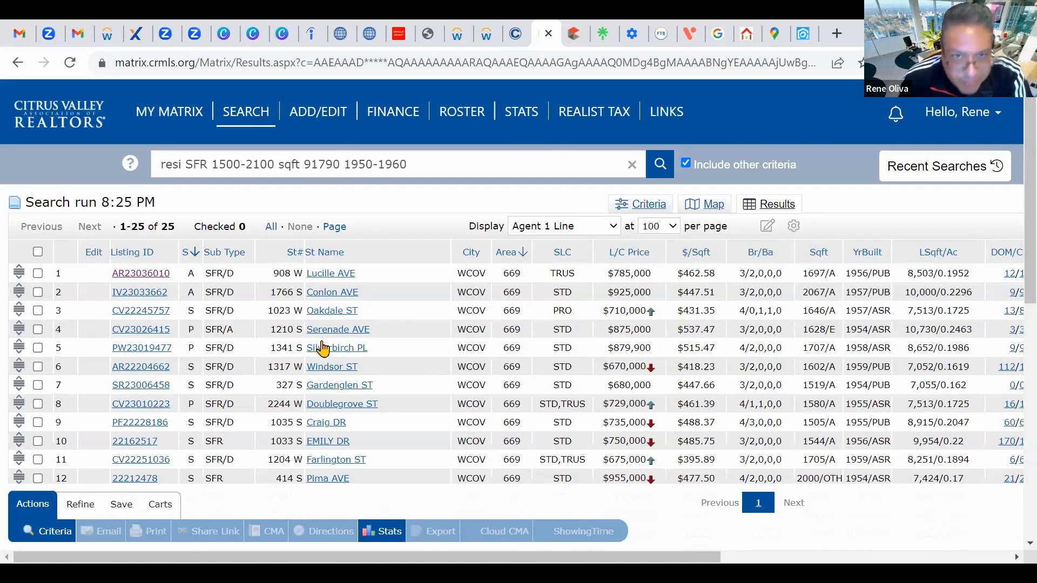
pyautogui.scroll(-4, 250, 344)
pyautogui.scroll(2, 255, 329)
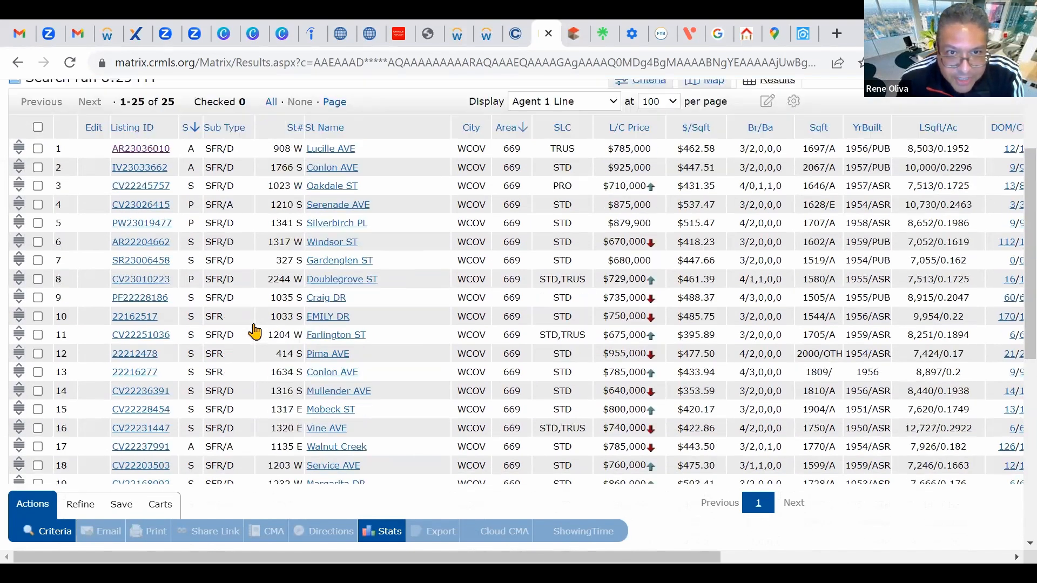
pyautogui.scroll(-3, 296, 375)
pyautogui.scroll(5, 294, 367)
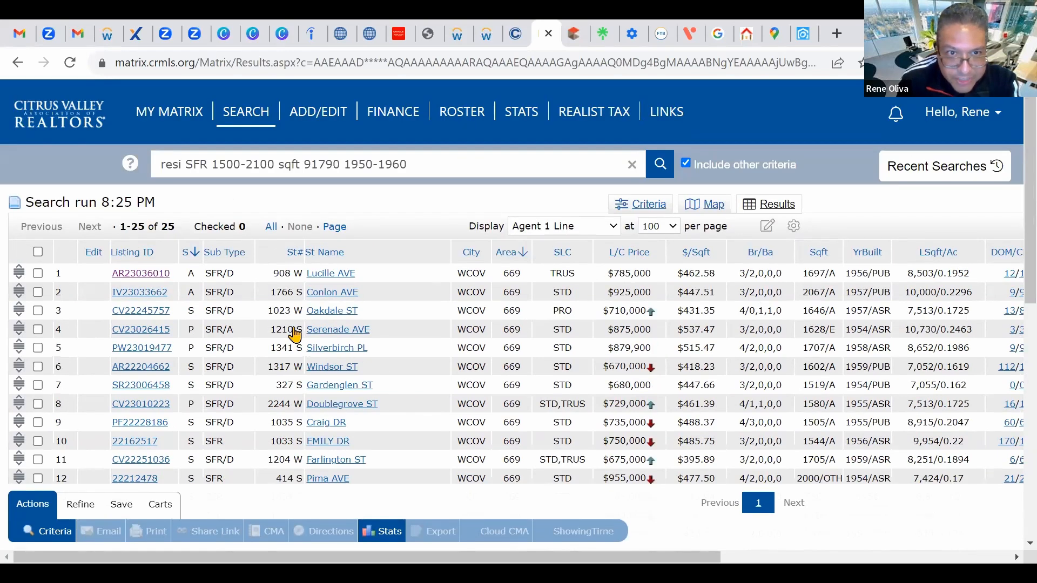
pyautogui.scroll(-3, 295, 335)
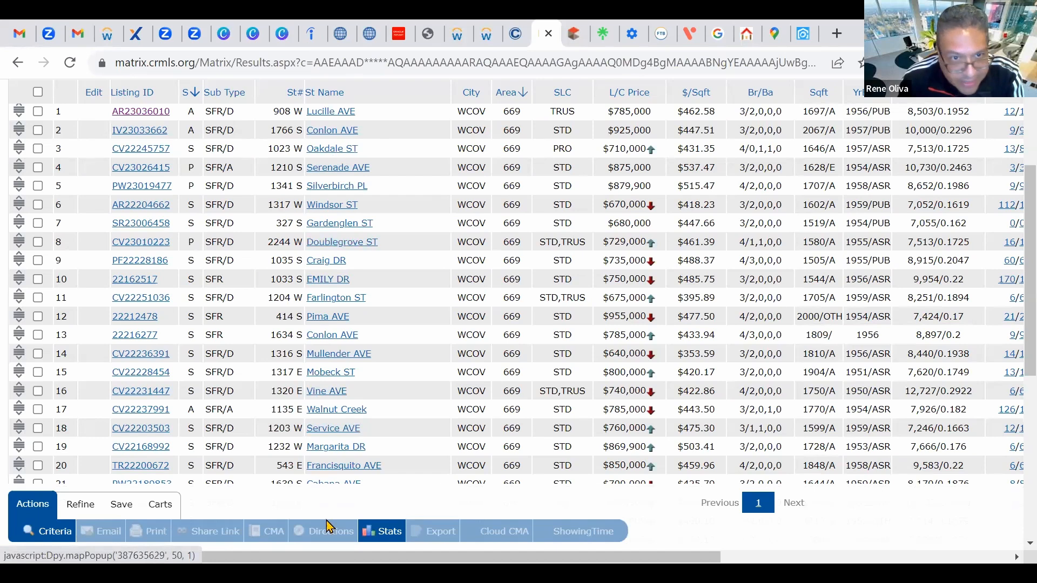
pyautogui.scroll(3, 344, 342)
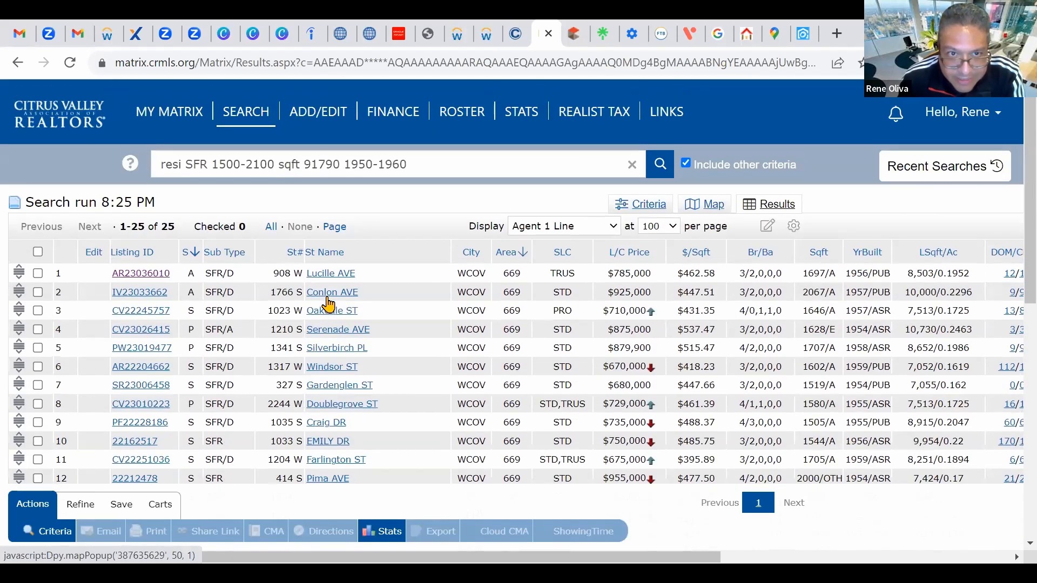
pyautogui.scroll(-4, 324, 313)
pyautogui.scroll(3, 323, 280)
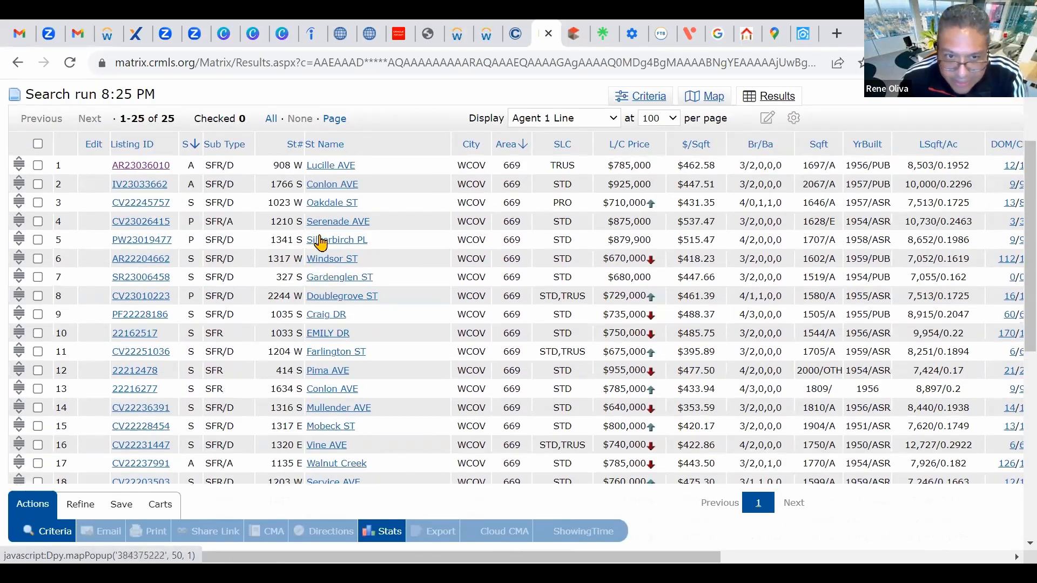
pyautogui.scroll(-6, 335, 342)
pyautogui.scroll(8, 335, 342)
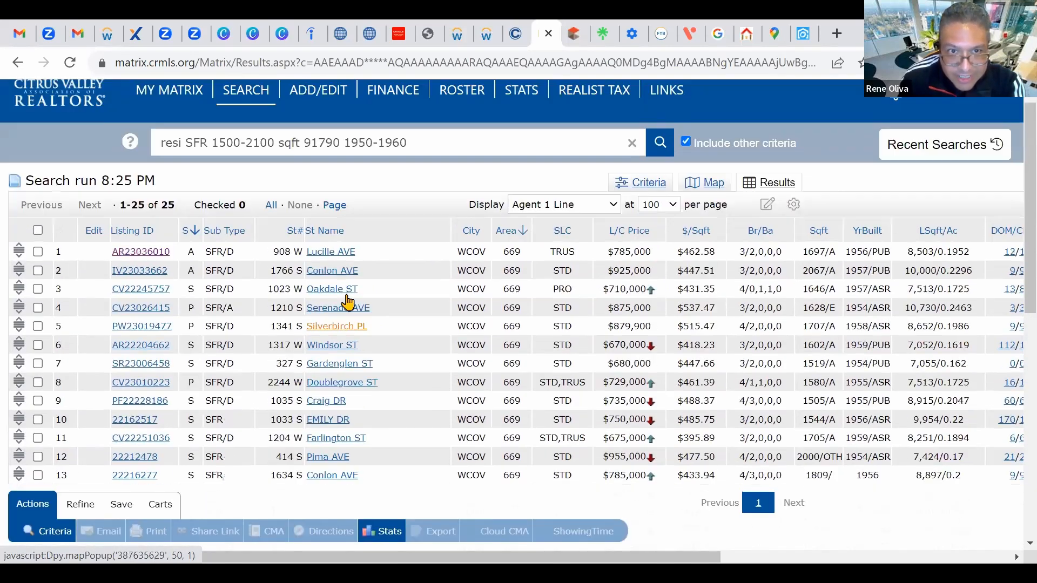
pyautogui.scroll(-2, 331, 313)
pyautogui.scroll(-1, 332, 313)
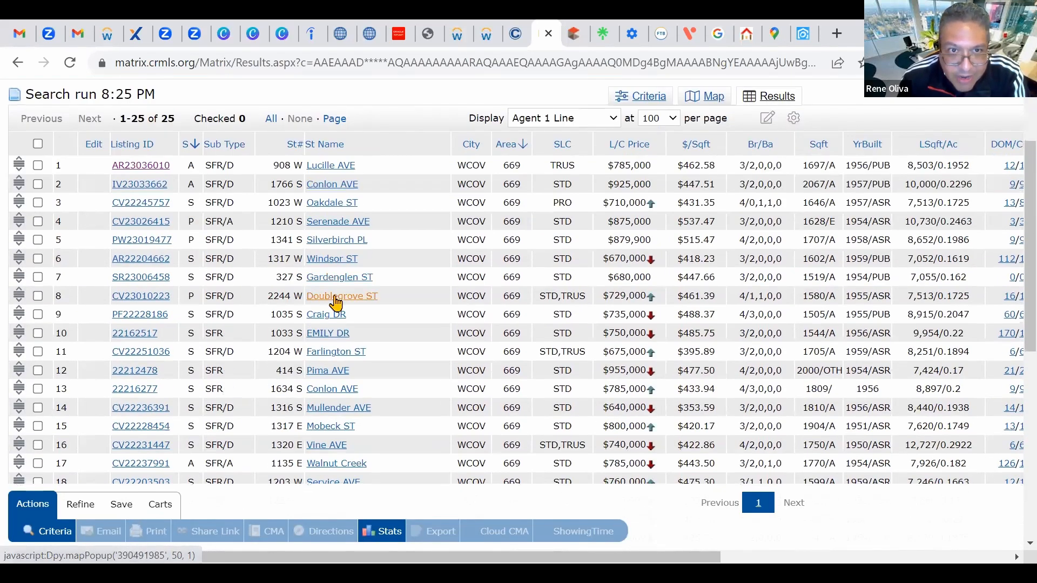
pyautogui.scroll(3, 331, 324)
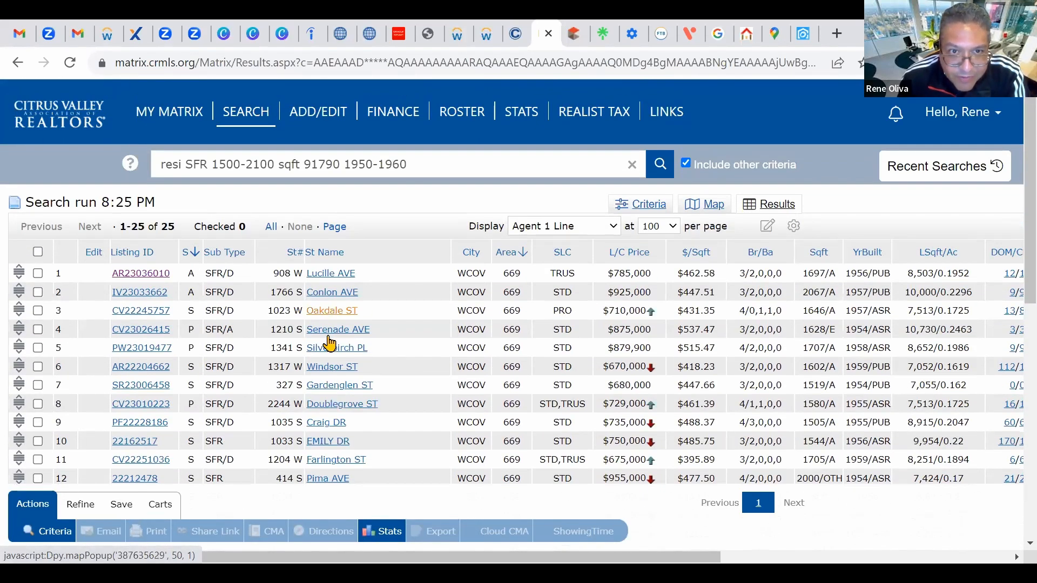
pyautogui.click(38, 272)
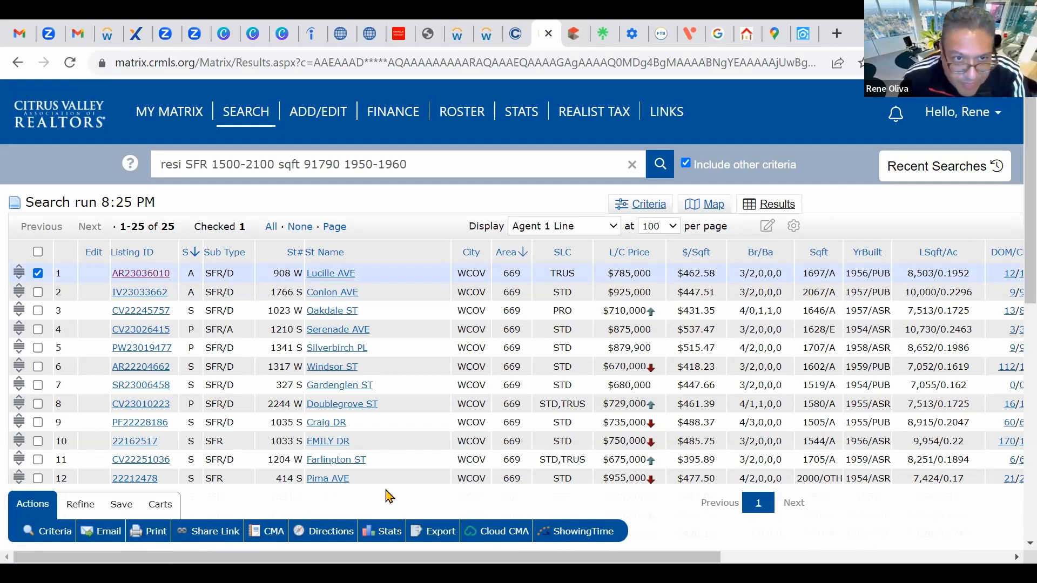
pyautogui.scroll(-1, 470, 501)
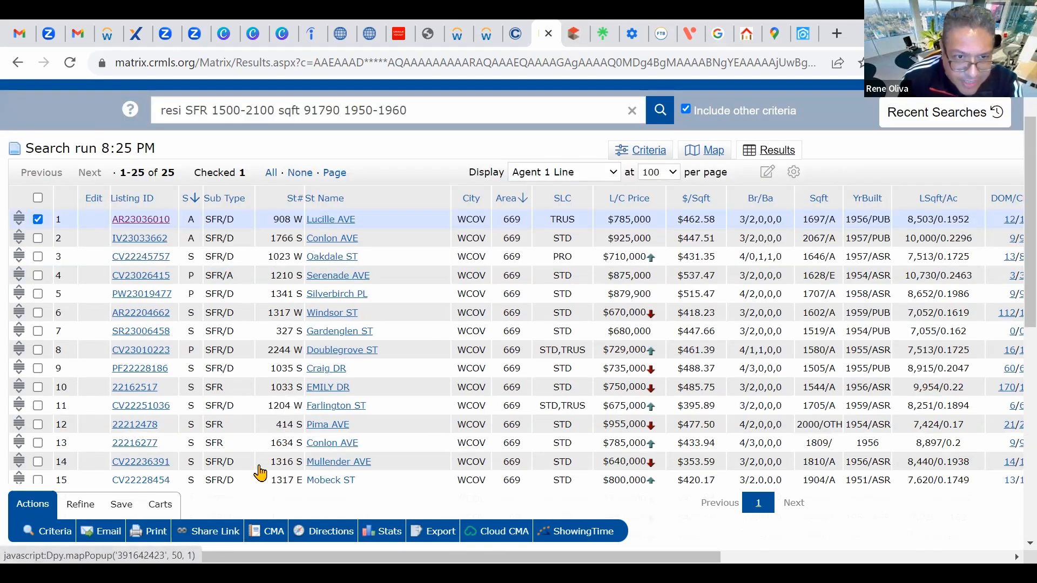
pyautogui.click(204, 535)
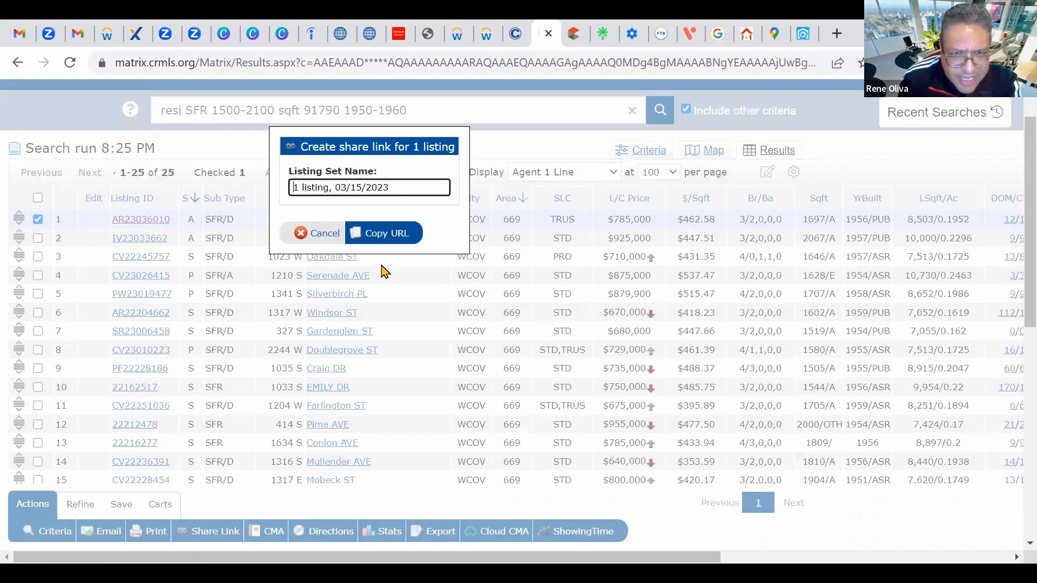
pyautogui.click(382, 233)
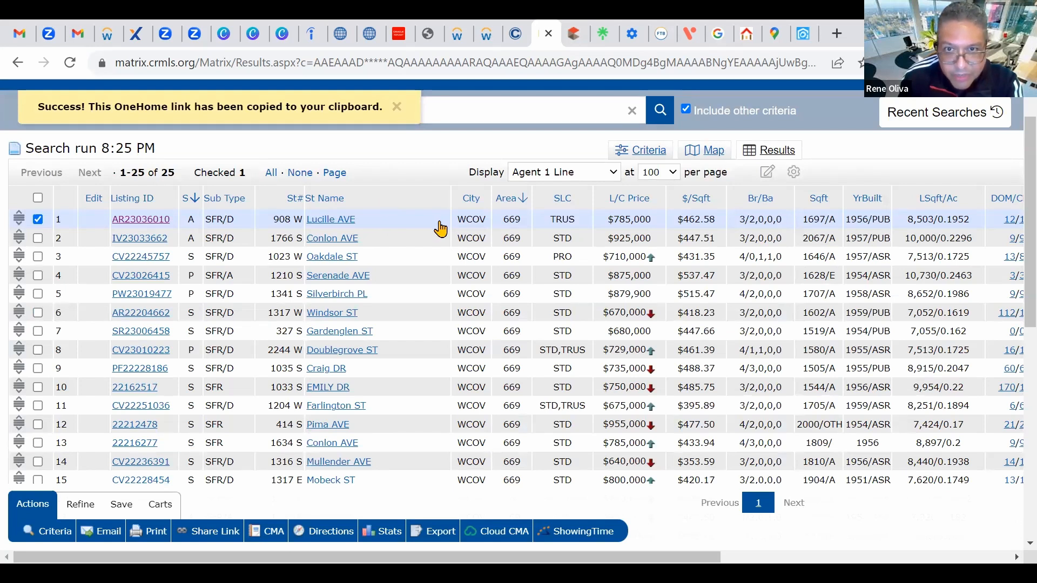
pyautogui.click(39, 219)
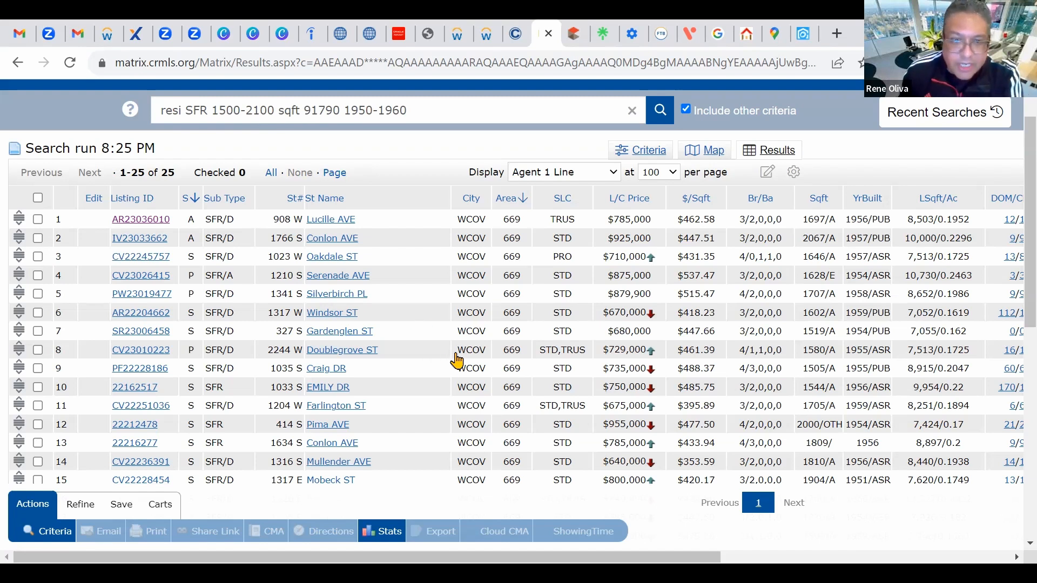
pyautogui.scroll(-7, 371, 347)
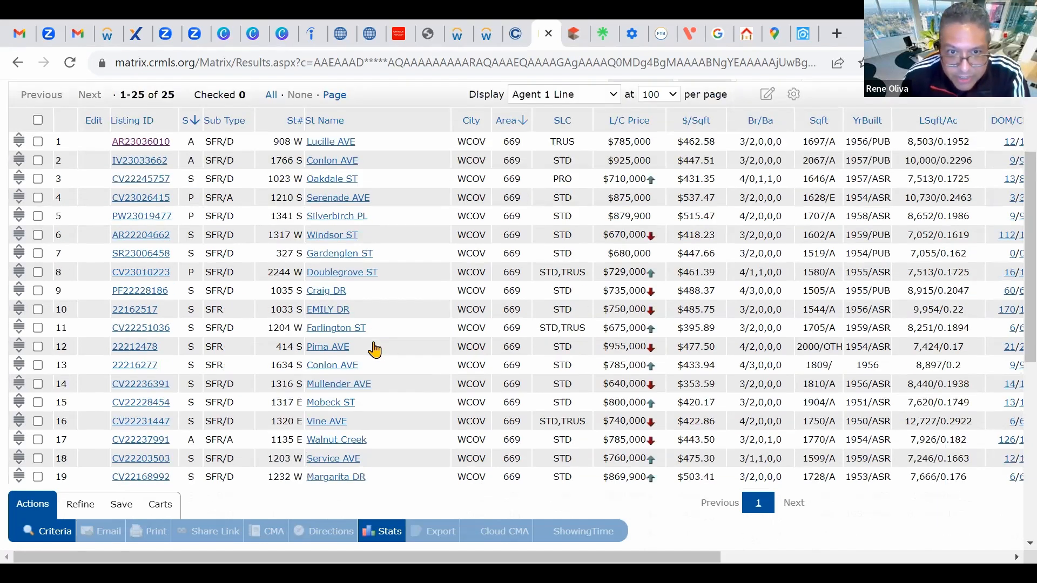
pyautogui.scroll(7, 345, 375)
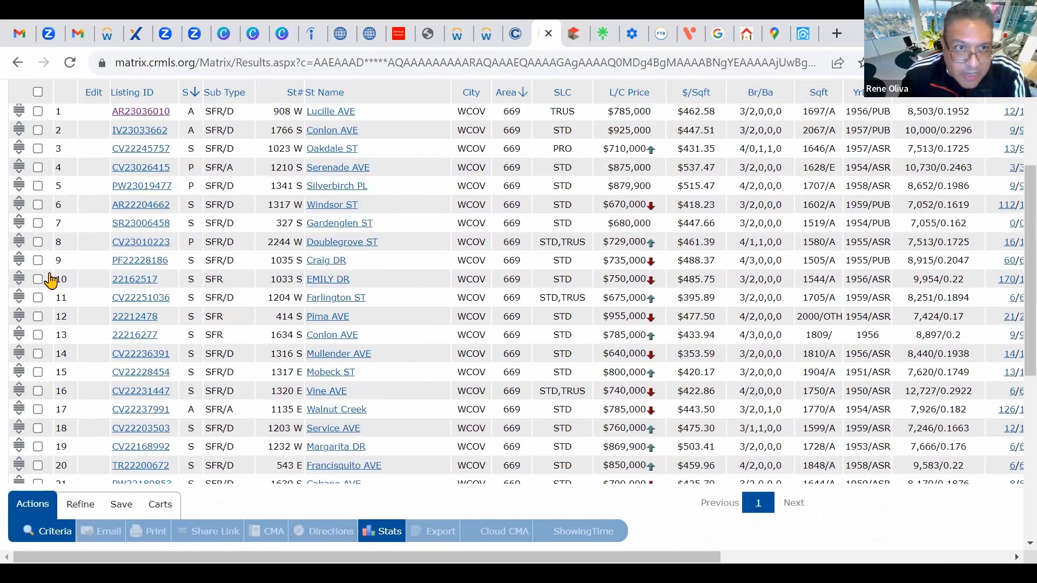
pyautogui.scroll(-2, 350, 275)
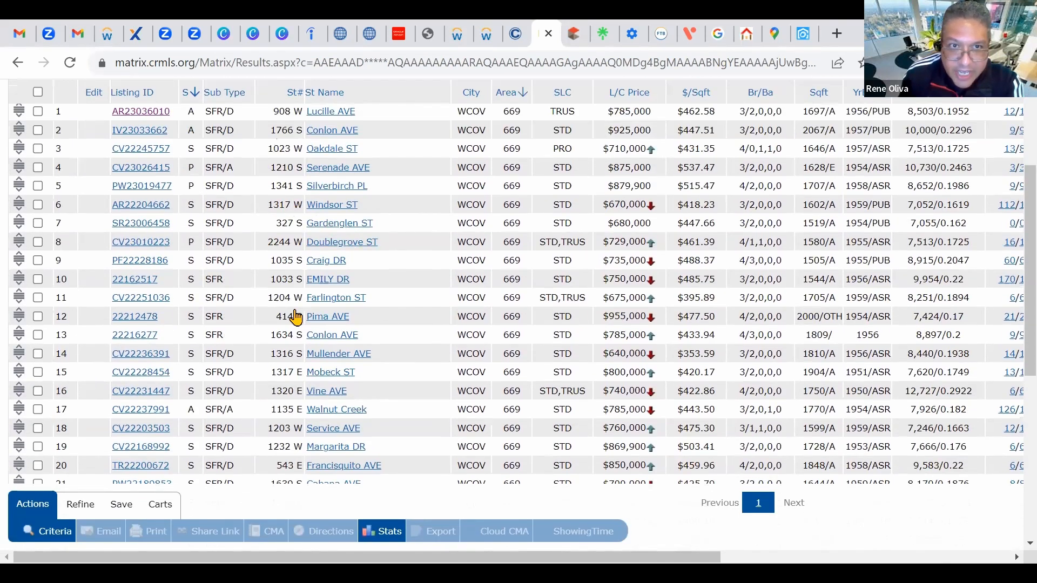
pyautogui.scroll(3, 296, 276)
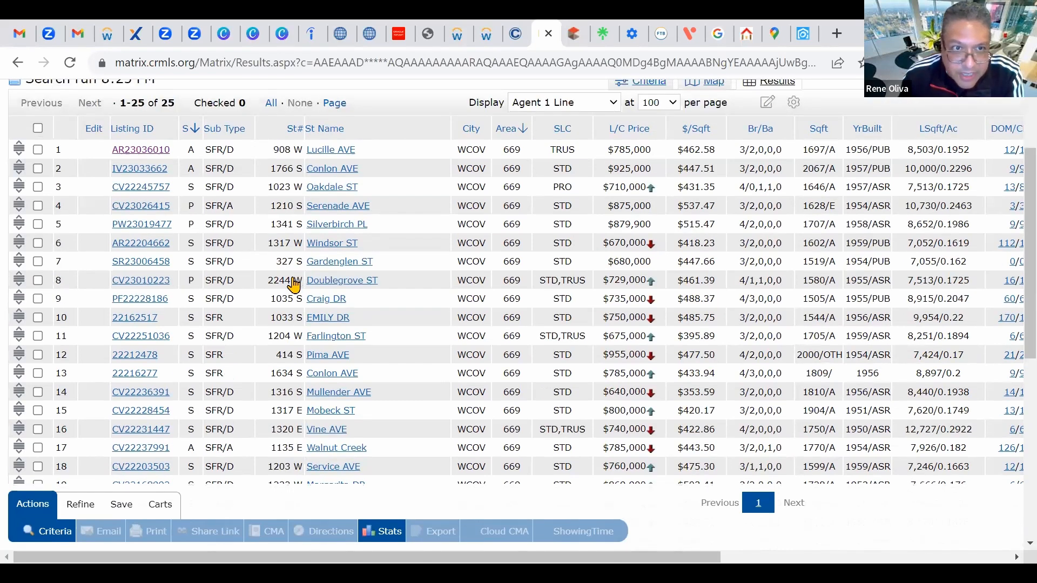
pyautogui.scroll(-2, 319, 346)
pyautogui.scroll(-5, 320, 347)
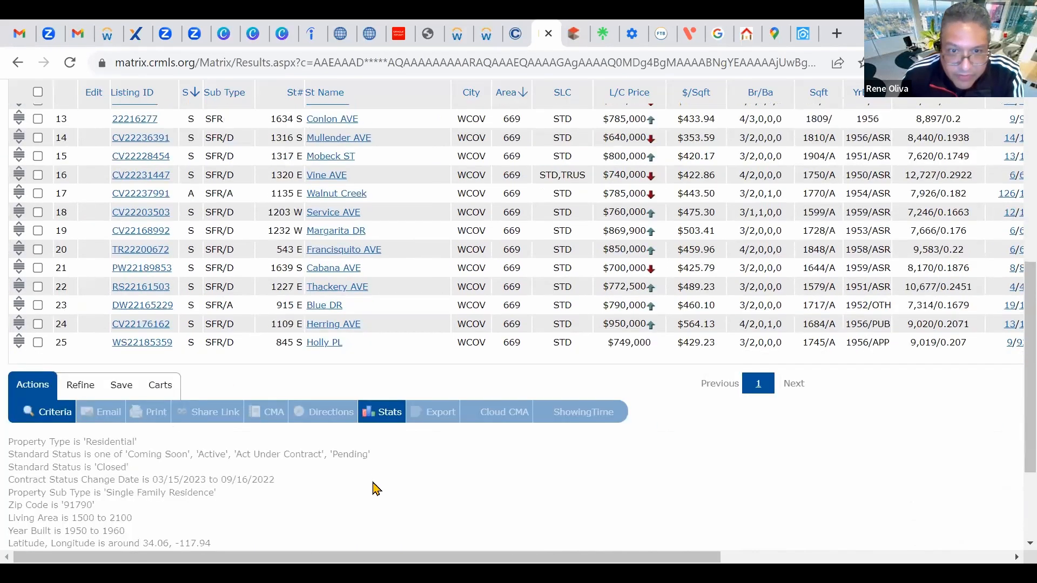
# Step: Chart the results under Stats and generate the Copy of Days on Market chart
pyautogui.click(392, 415)
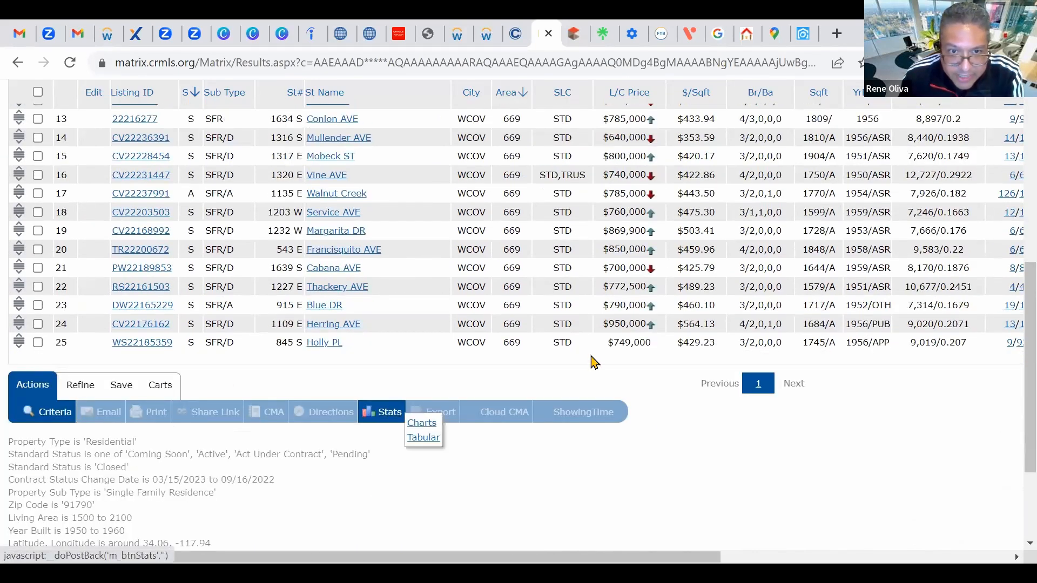
pyautogui.click(422, 423)
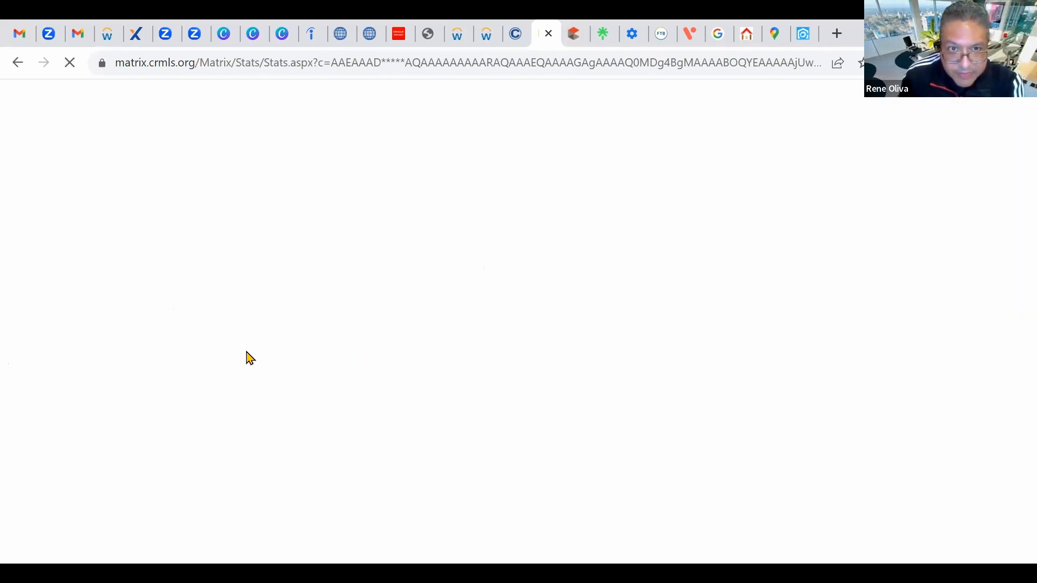
pyautogui.scroll(-1, 192, 329)
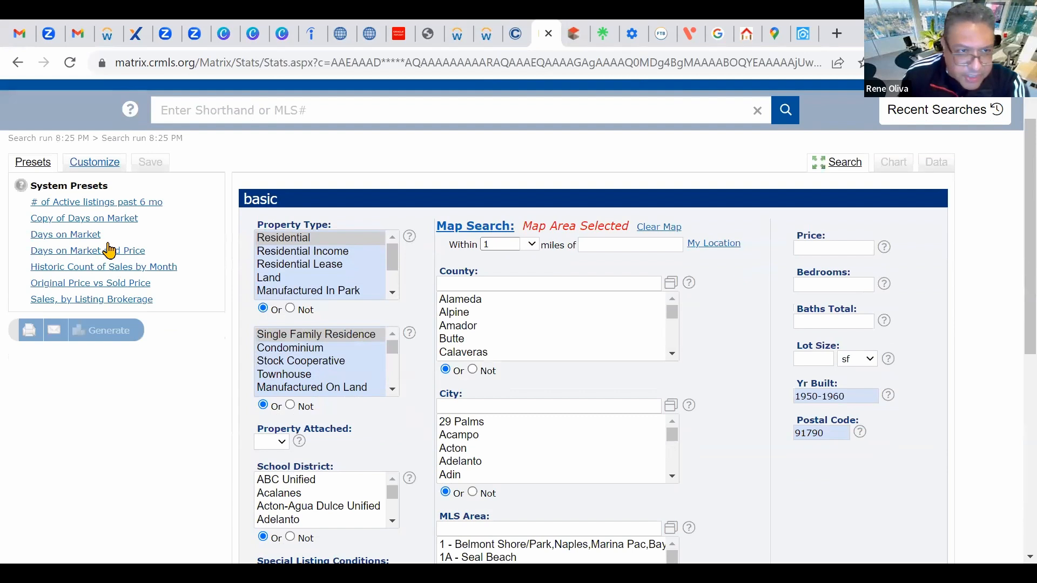
pyautogui.click(114, 206)
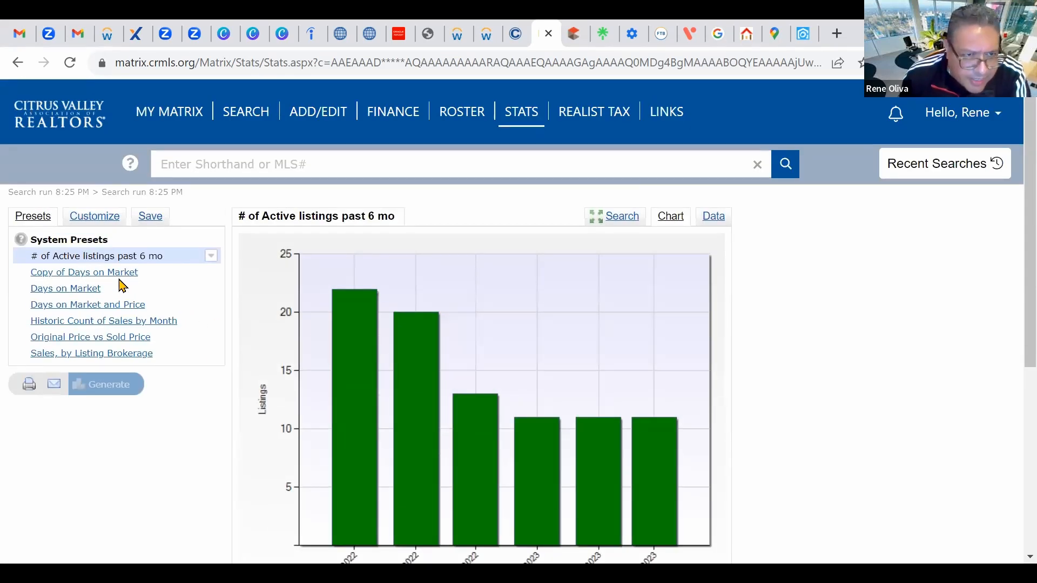
pyautogui.click(119, 274)
pyautogui.scroll(-2, 412, 388)
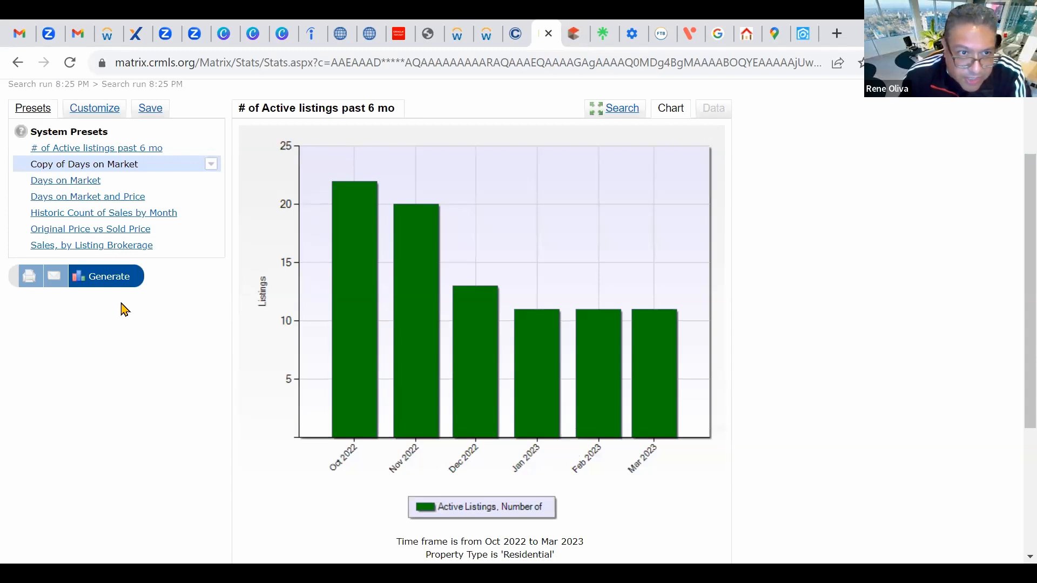
pyautogui.click(115, 281)
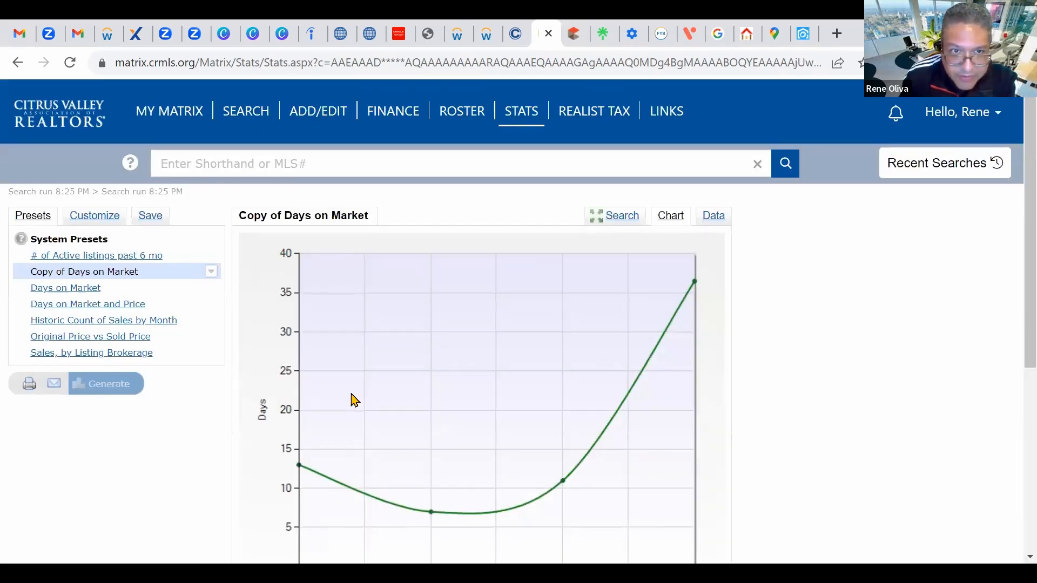
pyautogui.scroll(-4, 225, 375)
pyautogui.scroll(2, 195, 371)
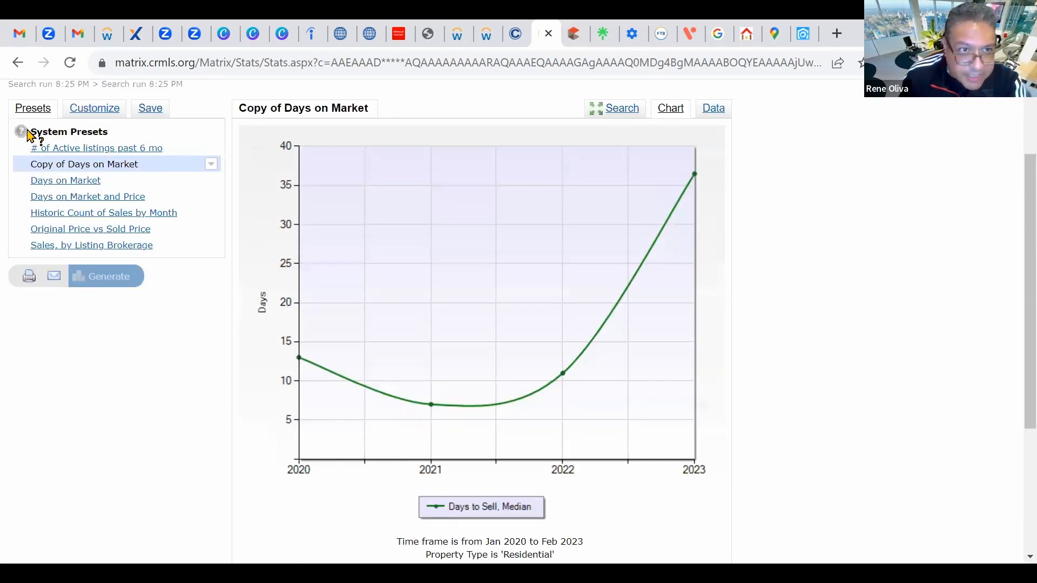
# Step: Generate the Days on Market and Price chart, closing its preset options without saving a copy
pyautogui.click(90, 182)
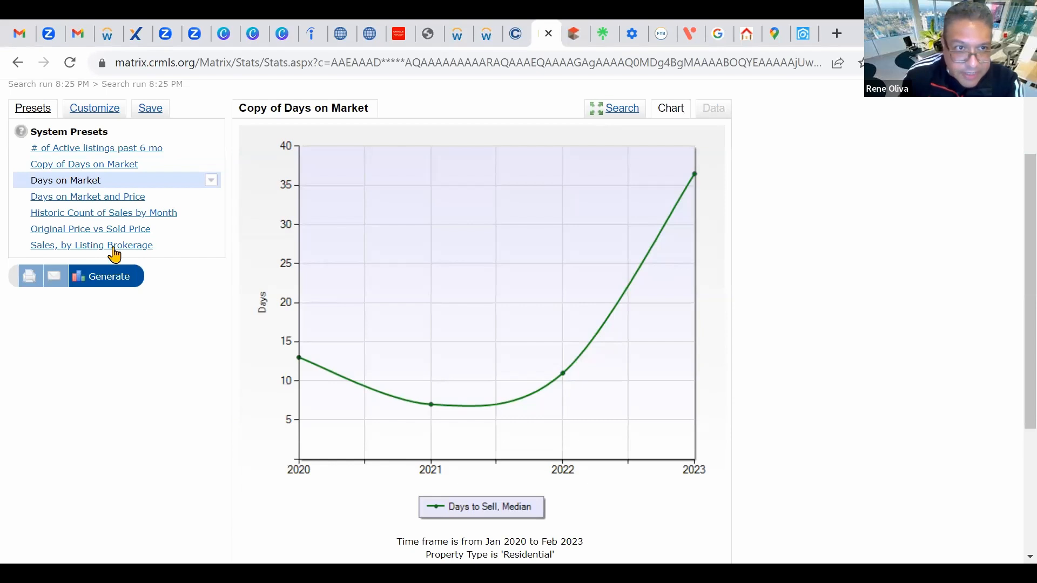
pyautogui.click(112, 200)
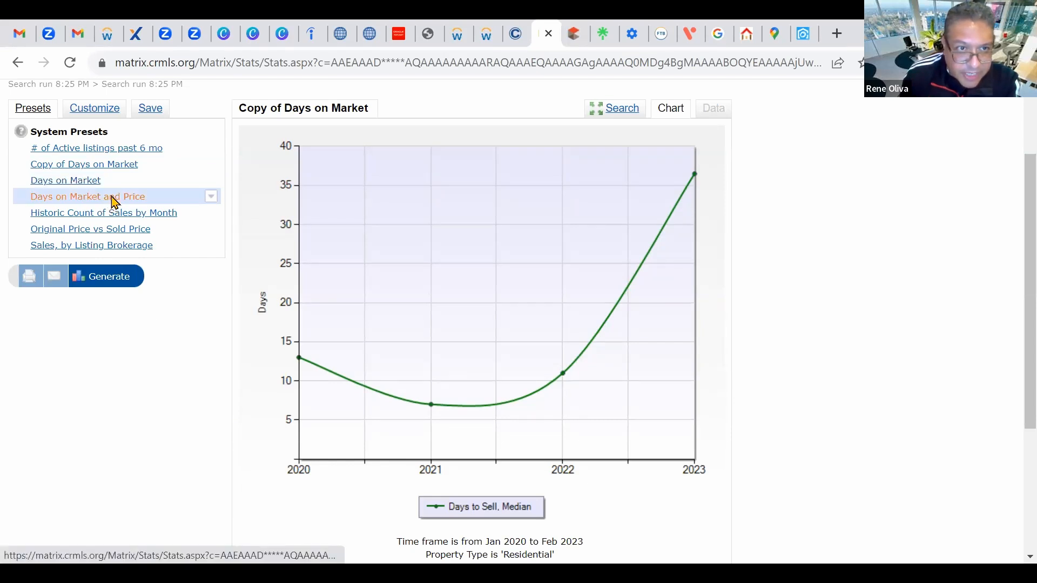
pyautogui.click(116, 276)
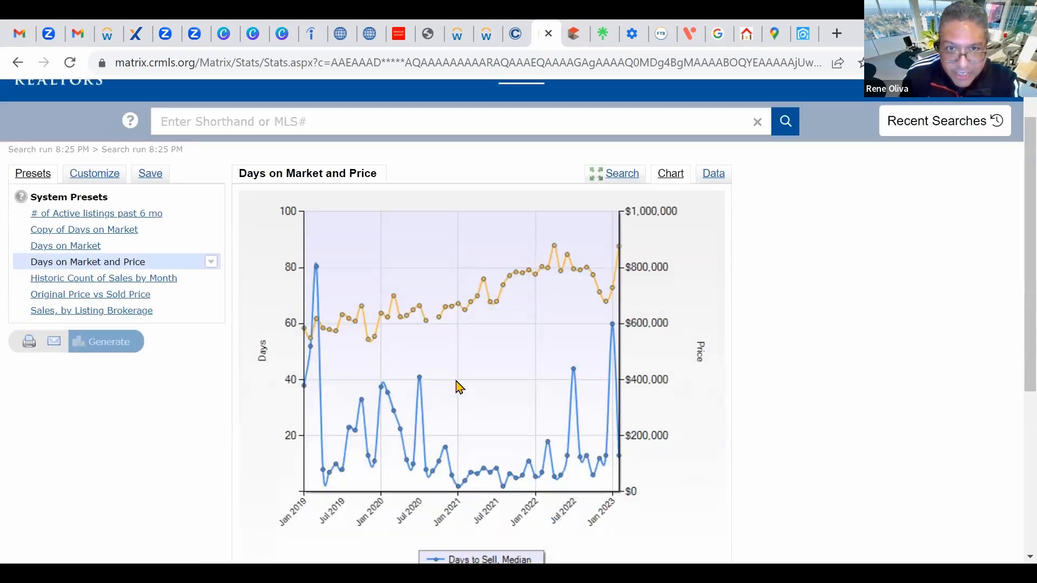
pyautogui.scroll(-3, 458, 382)
pyautogui.scroll(4, 522, 366)
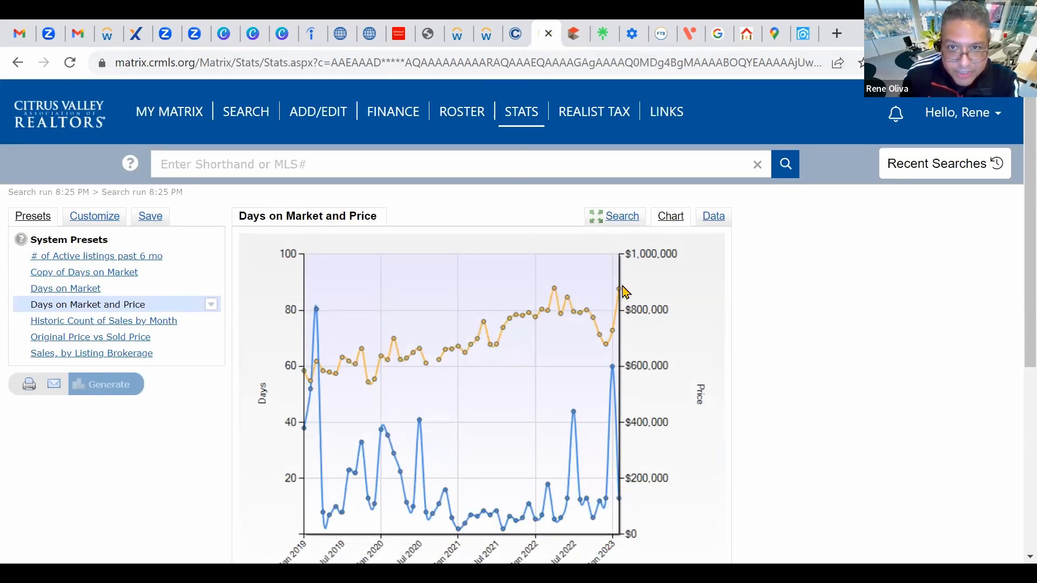
pyautogui.scroll(-2, 196, 358)
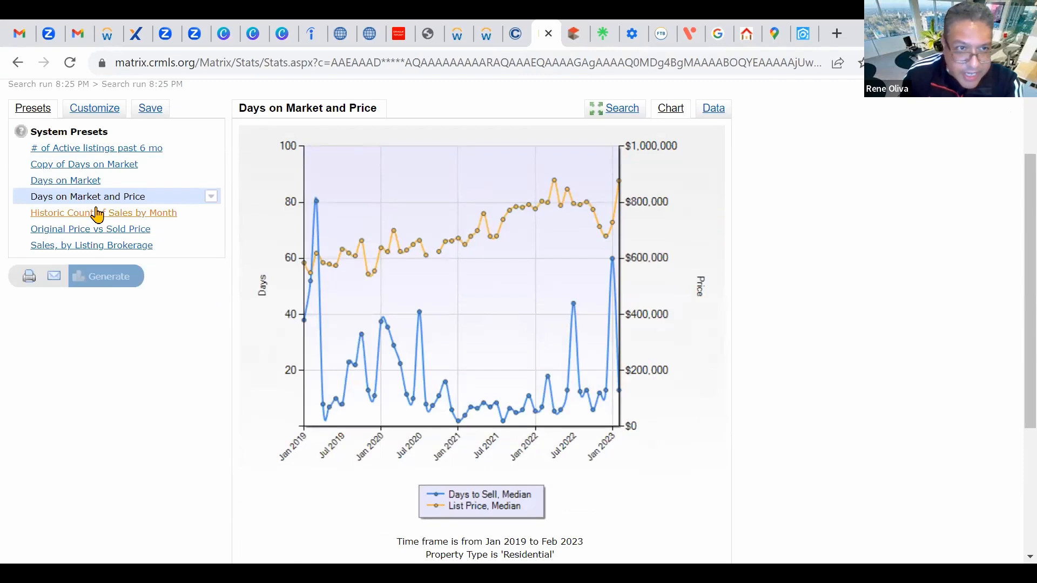
pyautogui.click(211, 196)
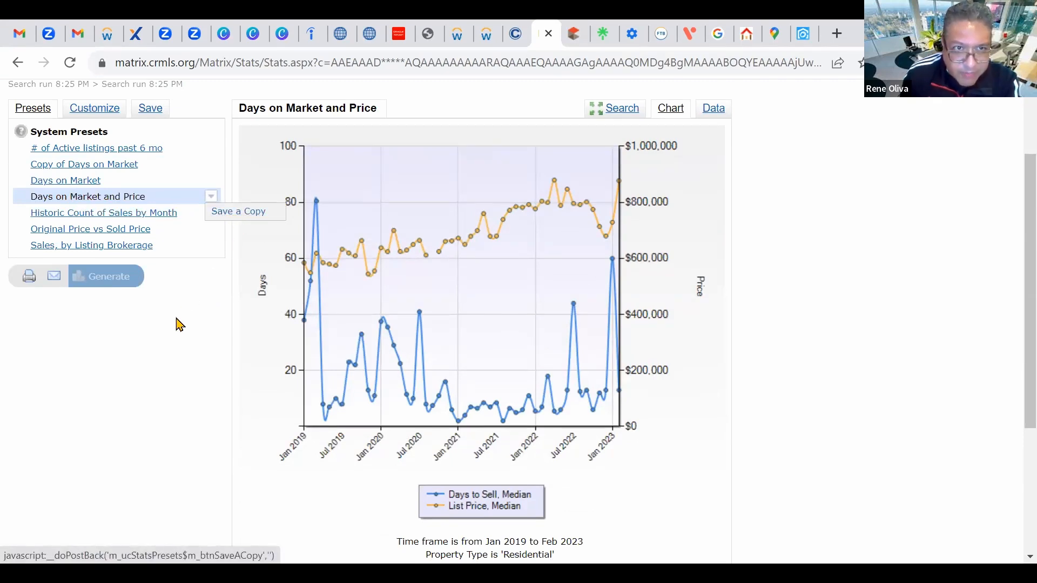
pyautogui.click(145, 408)
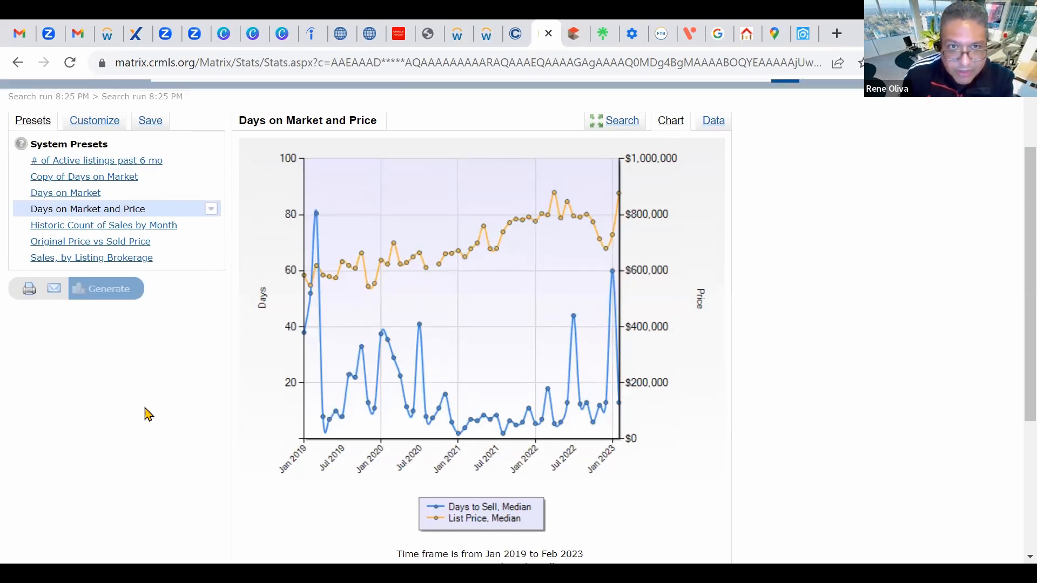
pyautogui.scroll(2, 144, 414)
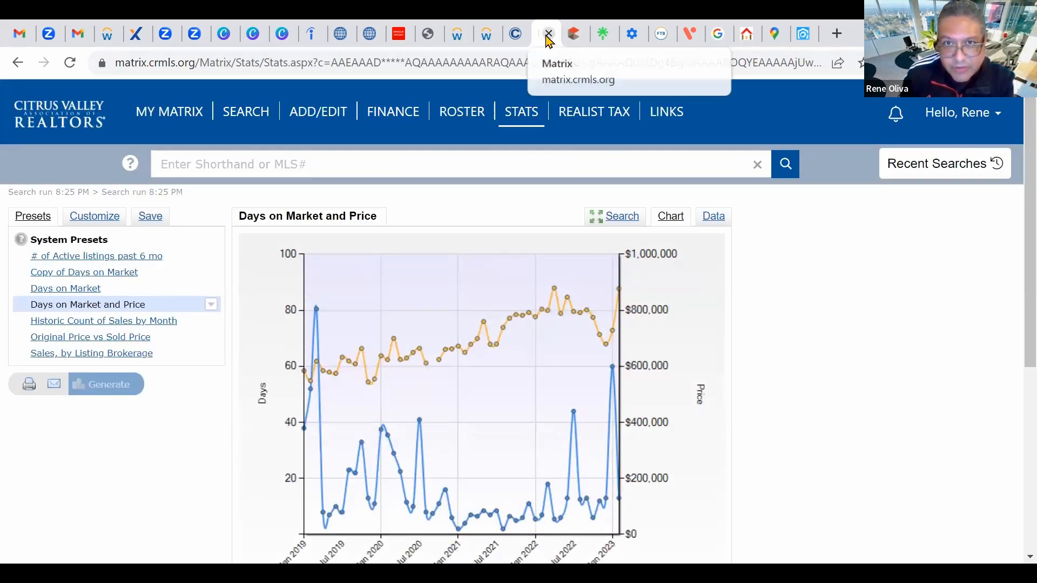
# Step: Close the Stats tab, relaunch Matrix from the CRMLS dashboard, and defer all news alerts
pyautogui.click(548, 34)
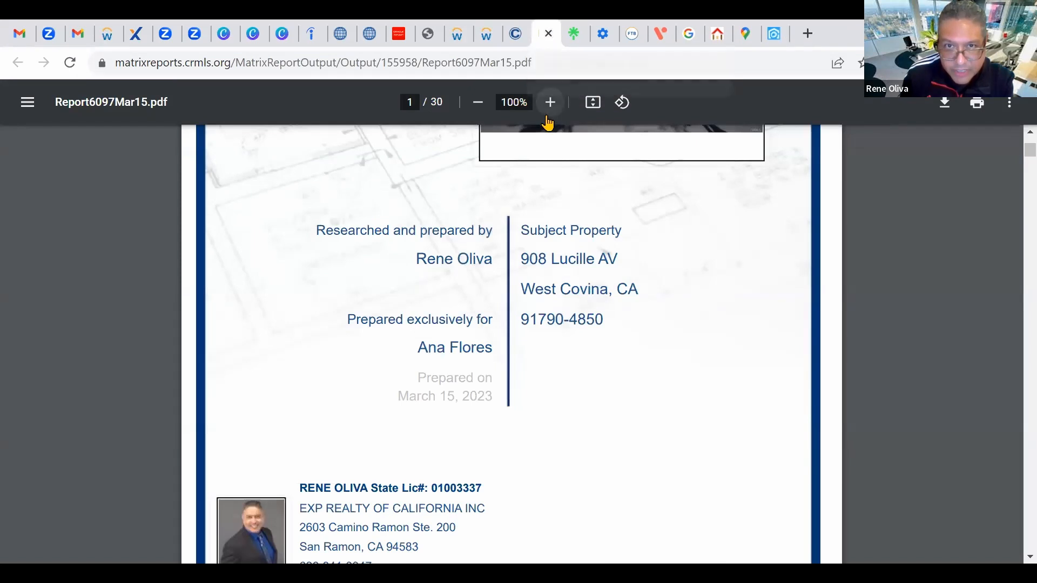
pyautogui.click(534, 38)
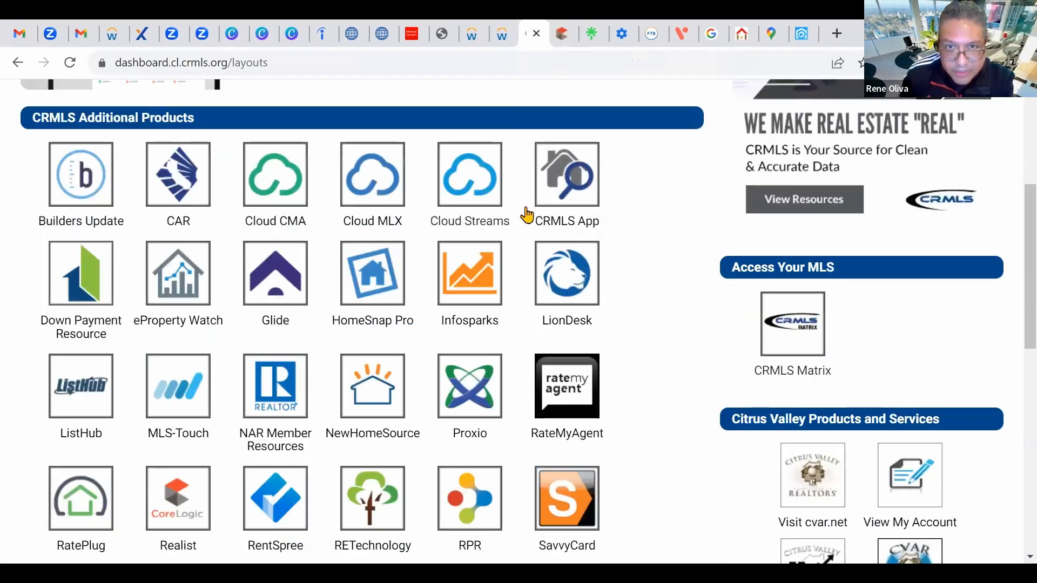
pyautogui.click(796, 324)
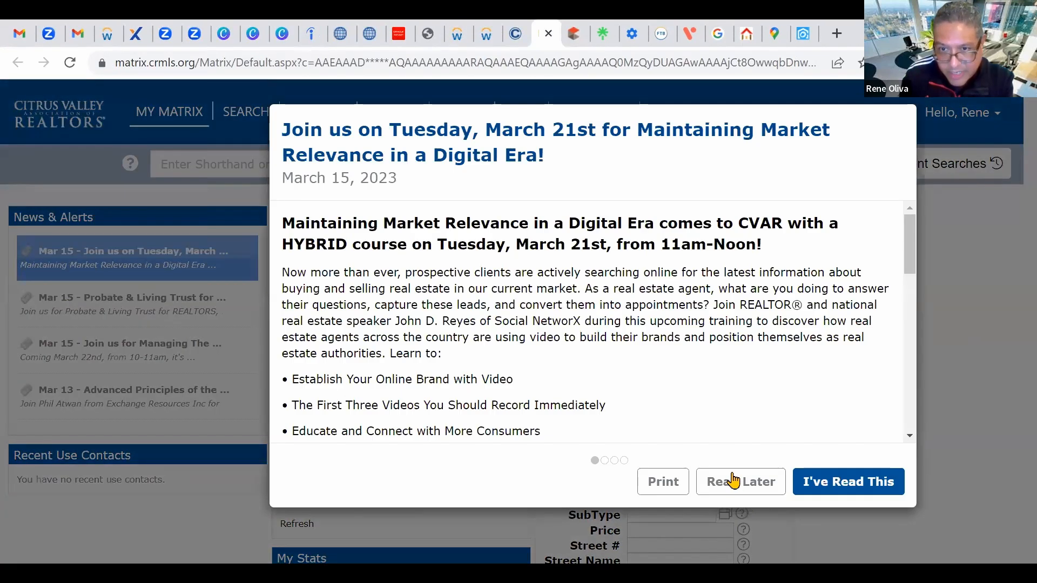
pyautogui.click(732, 481)
pyautogui.click(732, 481)
pyautogui.click(733, 481)
pyautogui.click(733, 480)
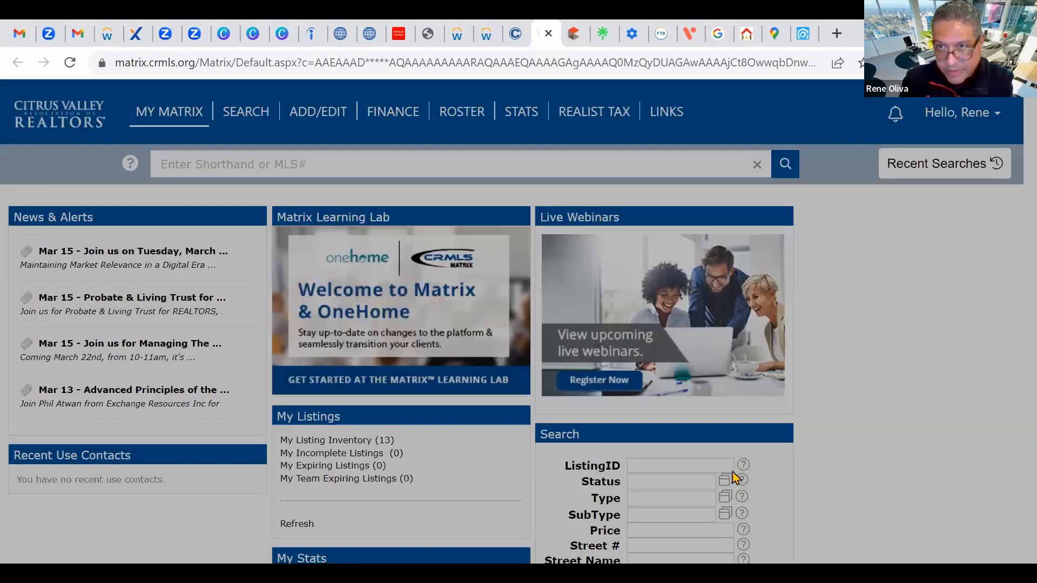
pyautogui.click(938, 167)
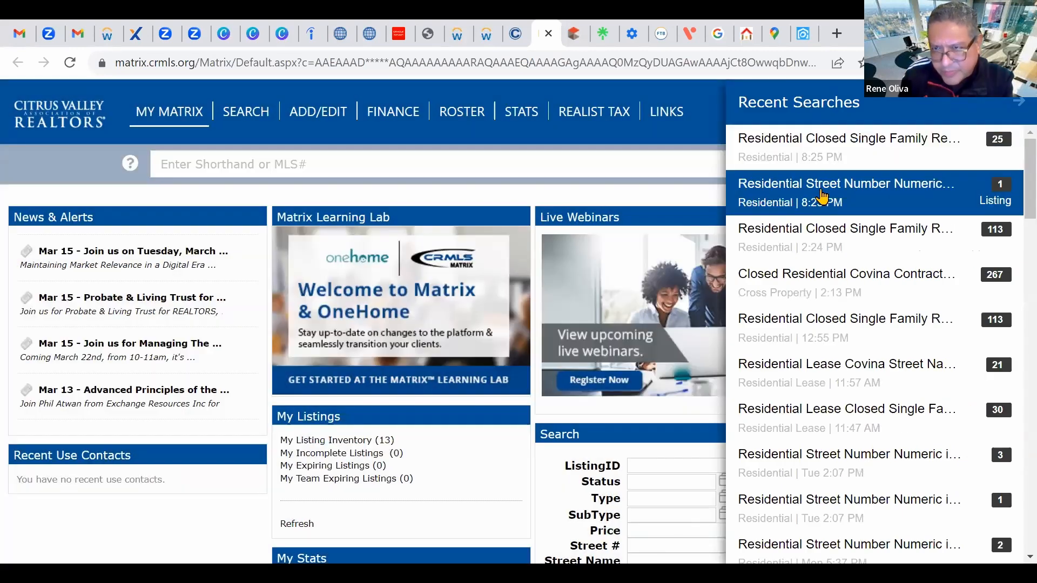
pyautogui.click(793, 141)
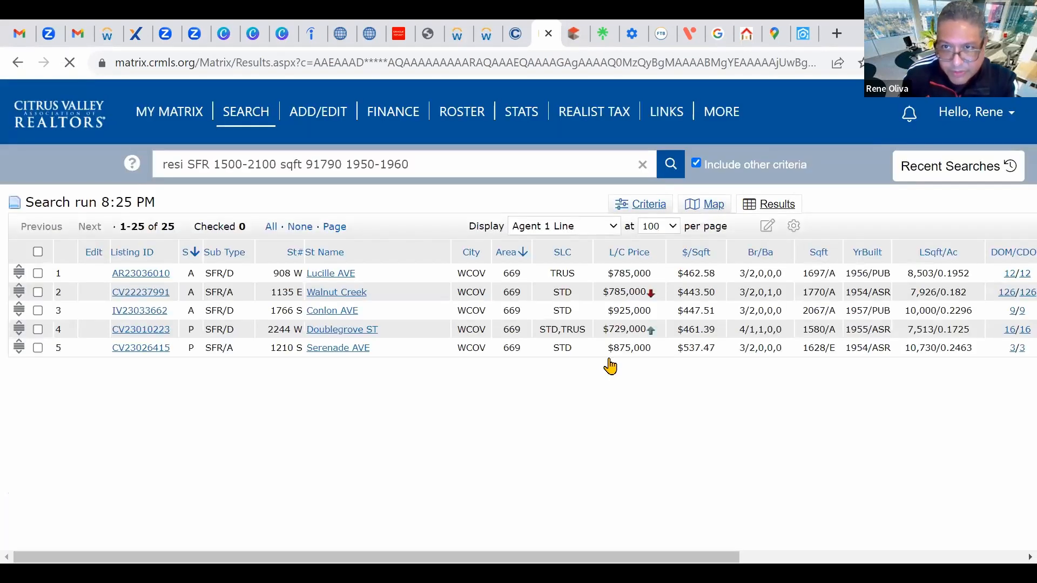
pyautogui.scroll(-3, 211, 253)
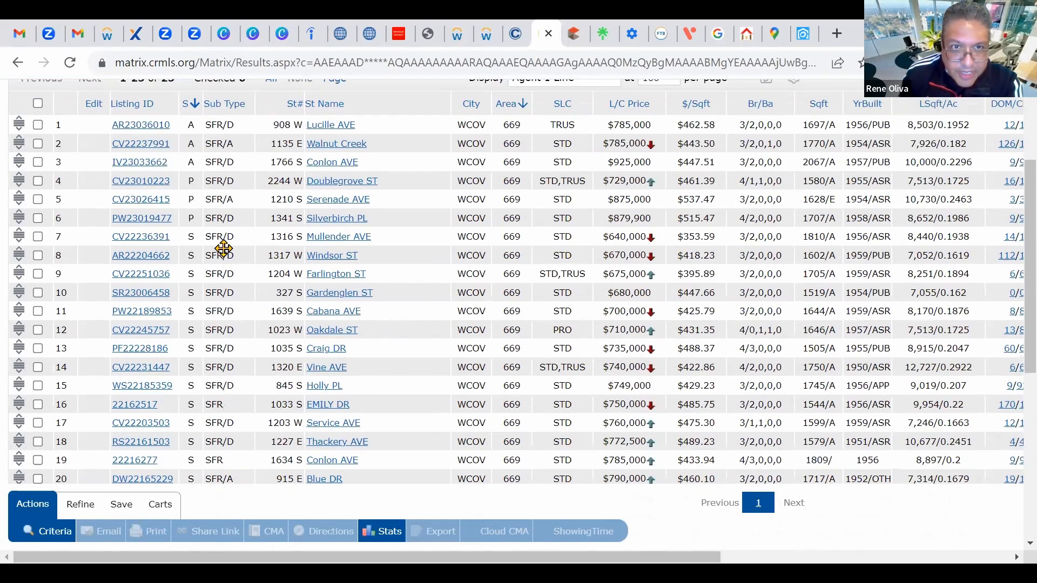
pyautogui.scroll(3, 223, 248)
pyautogui.click(38, 273)
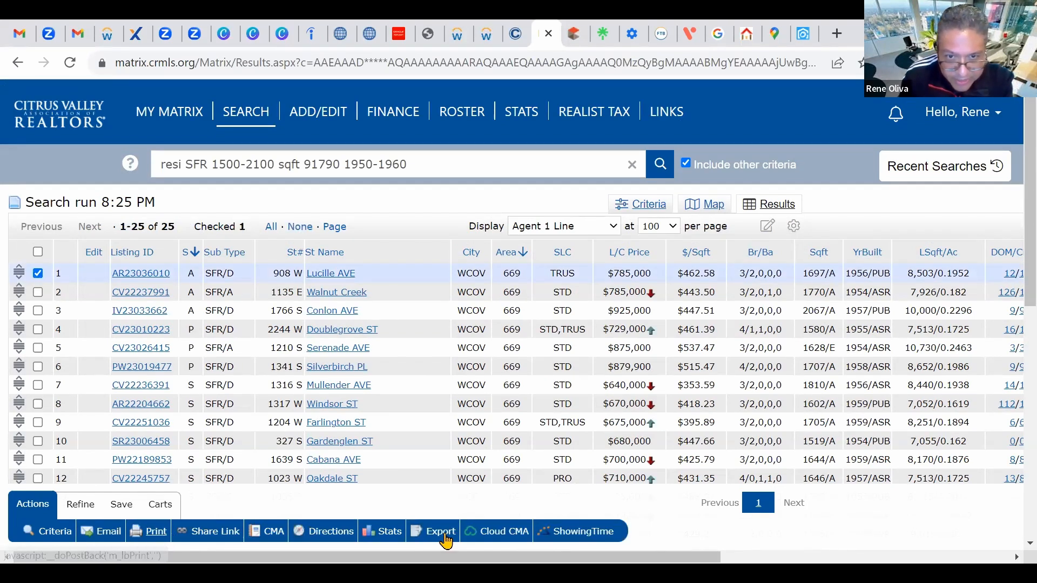
pyautogui.scroll(-1, 690, 513)
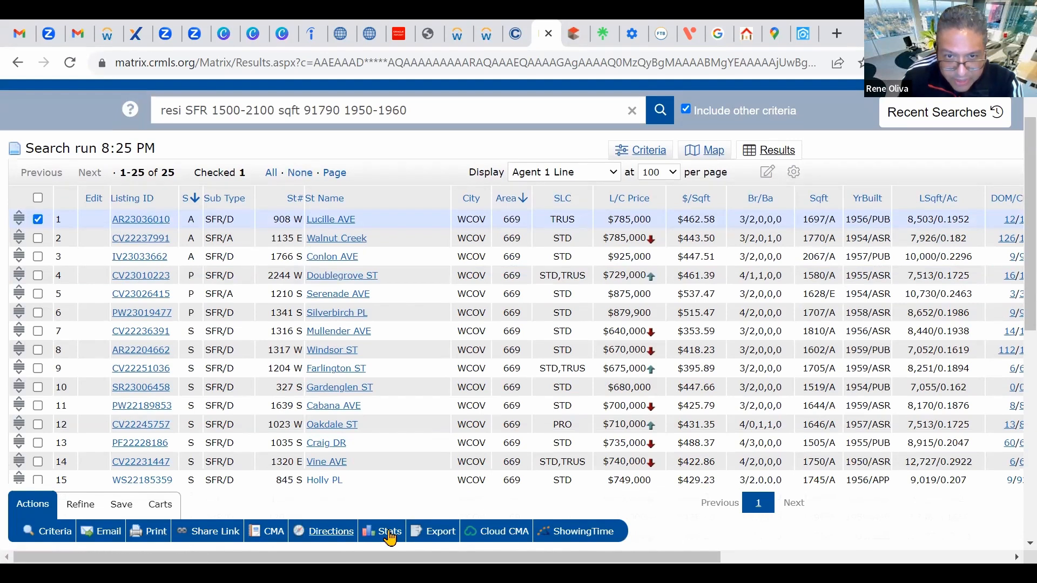
pyautogui.click(496, 535)
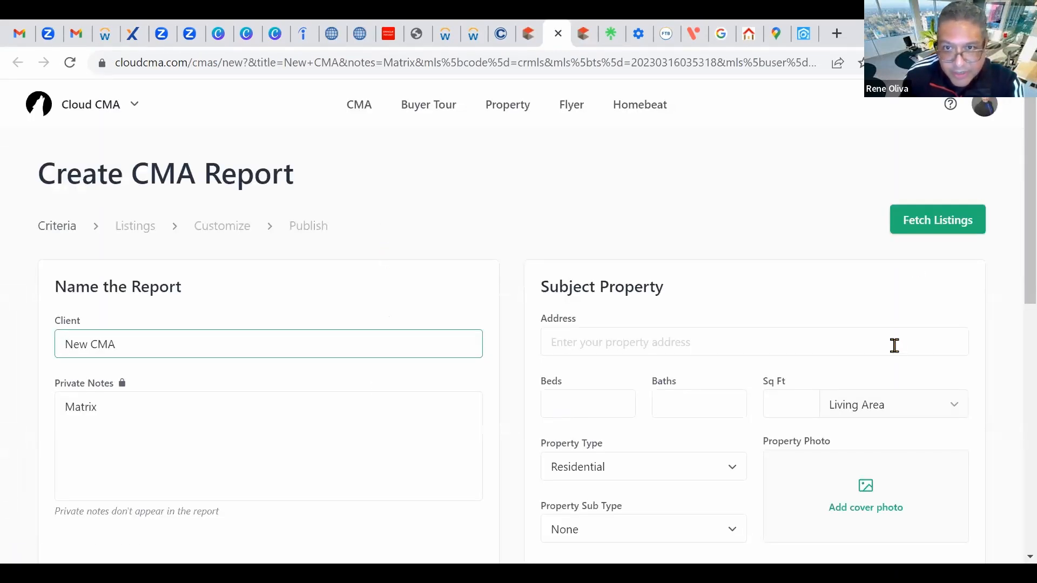
pyautogui.scroll(-3, 901, 346)
pyautogui.scroll(3, 913, 367)
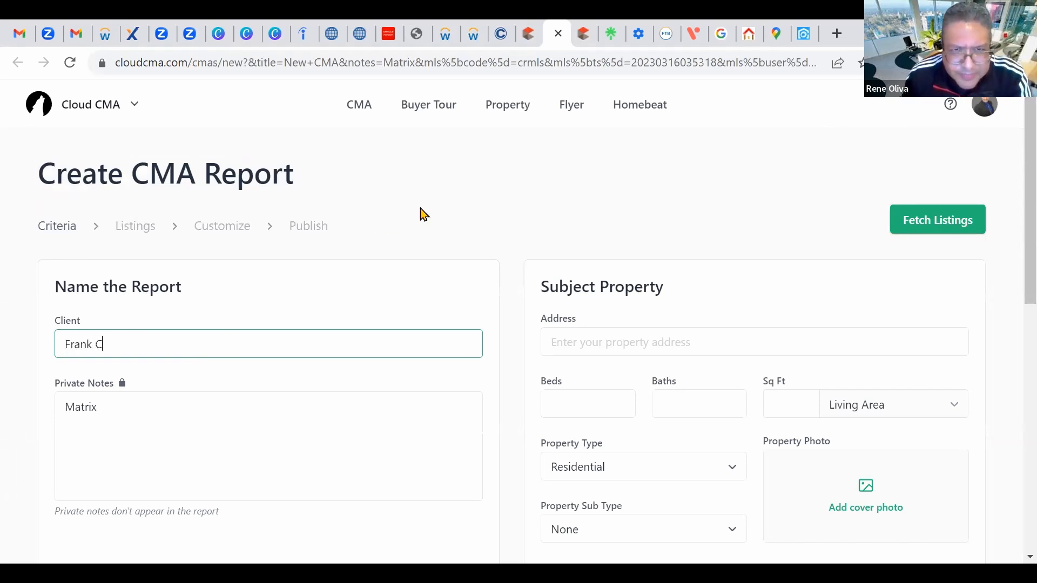
pyautogui.scroll(-2, 459, 175)
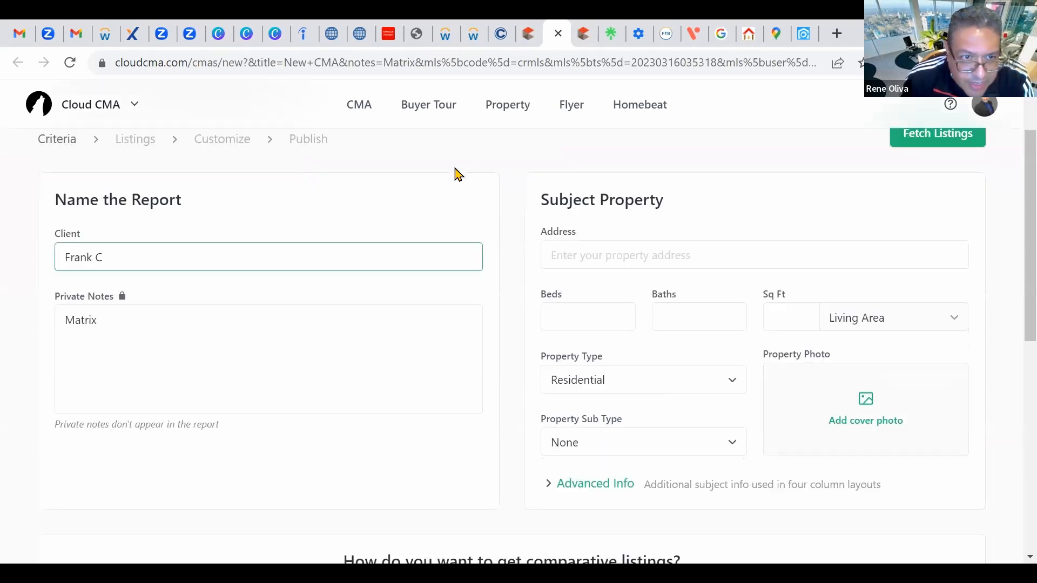
# Step: Fix the private notes to read 'WC Prop', with the browser in full screen
pyautogui.click(135, 304)
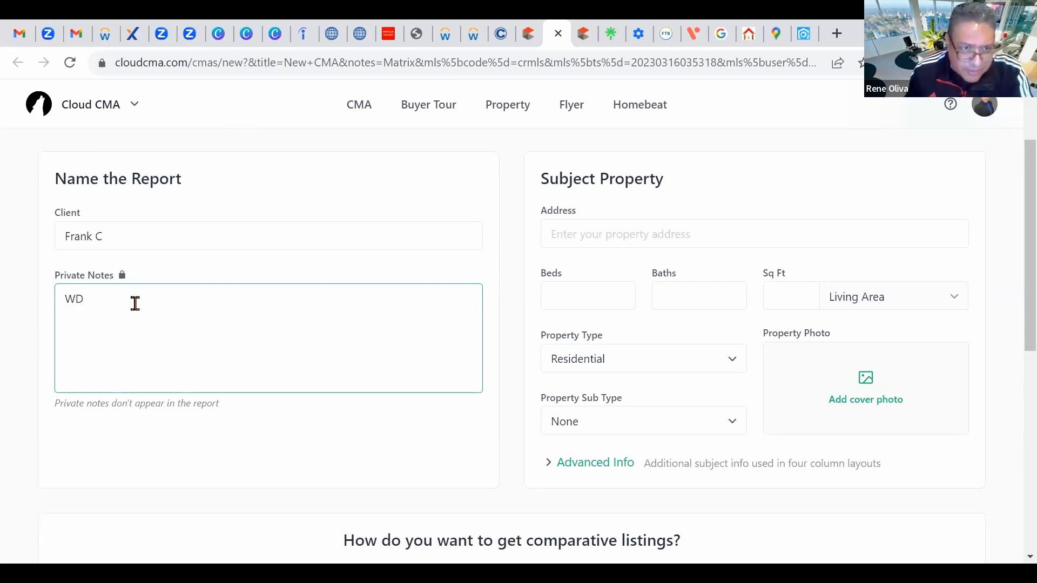
pyautogui.press('BackSpace')
pyautogui.press('F11')
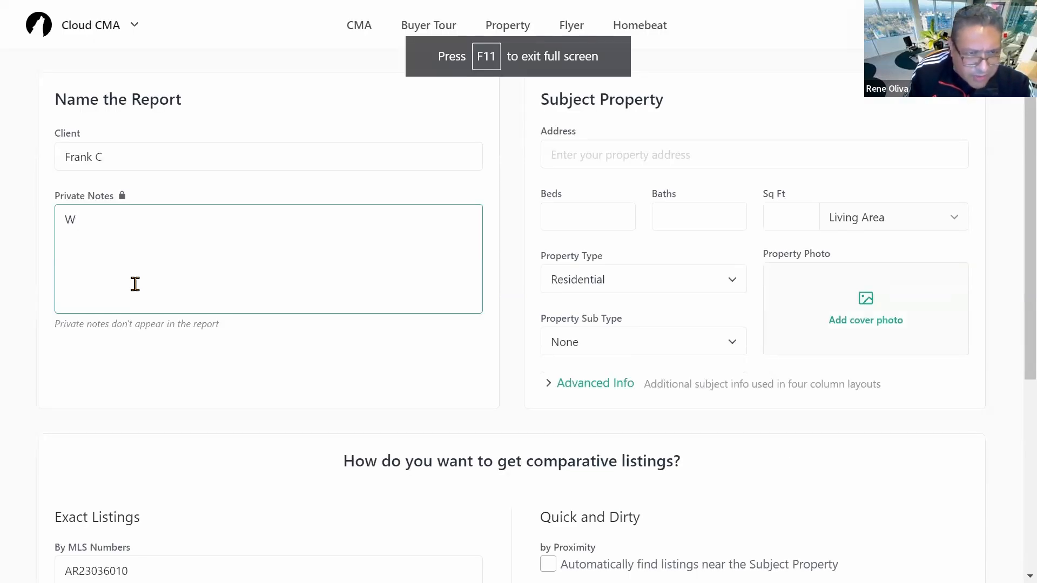
pyautogui.write('C Prop')
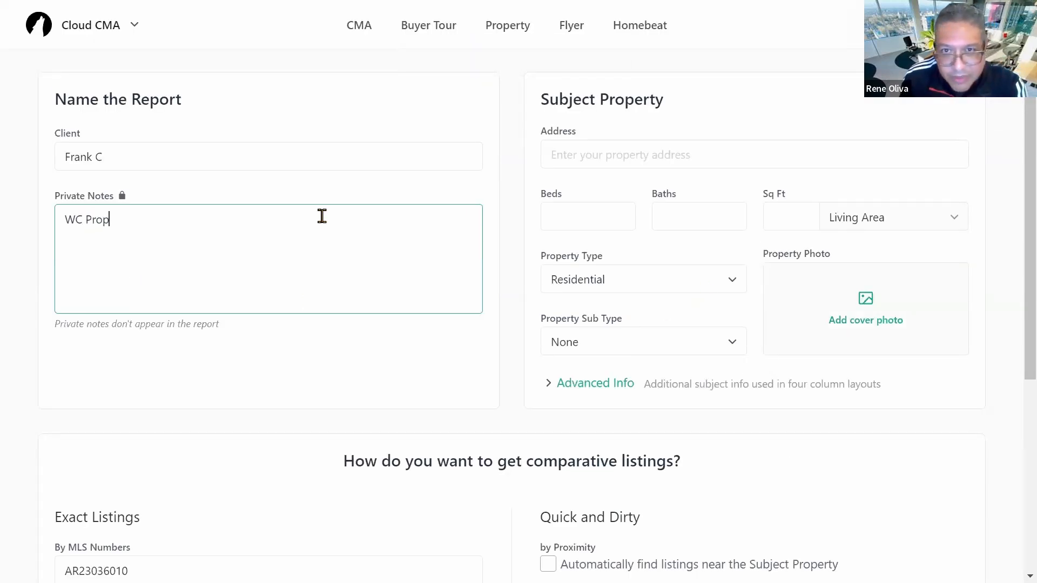
pyautogui.scroll(-4, 324, 361)
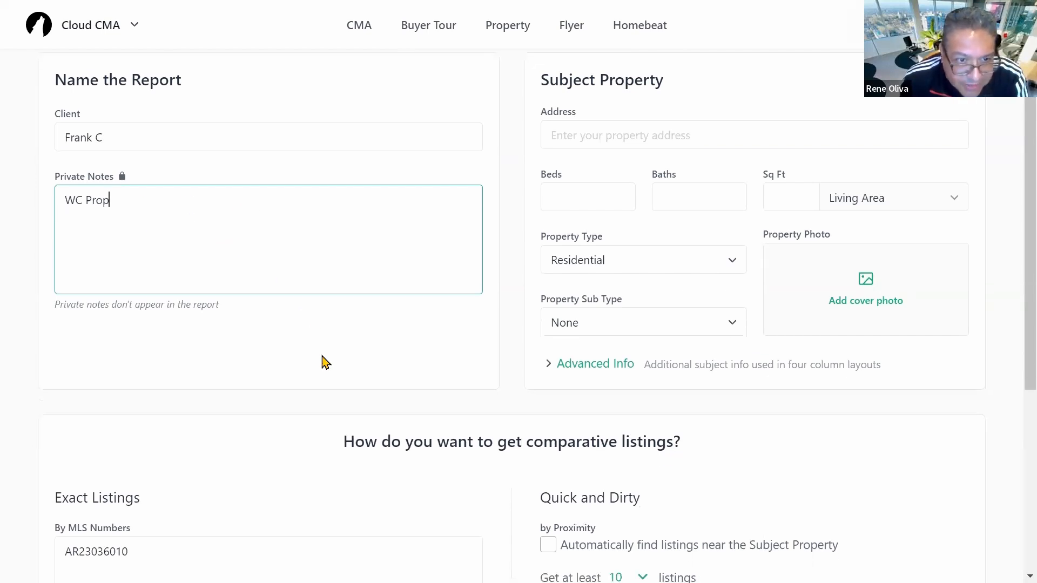
pyautogui.scroll(6, 657, 308)
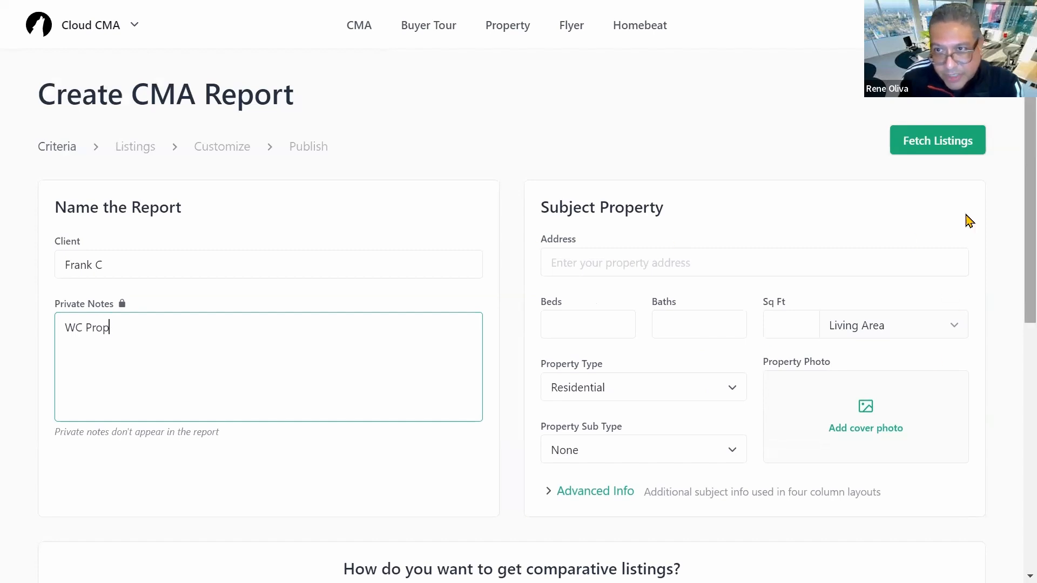
pyautogui.click(624, 258)
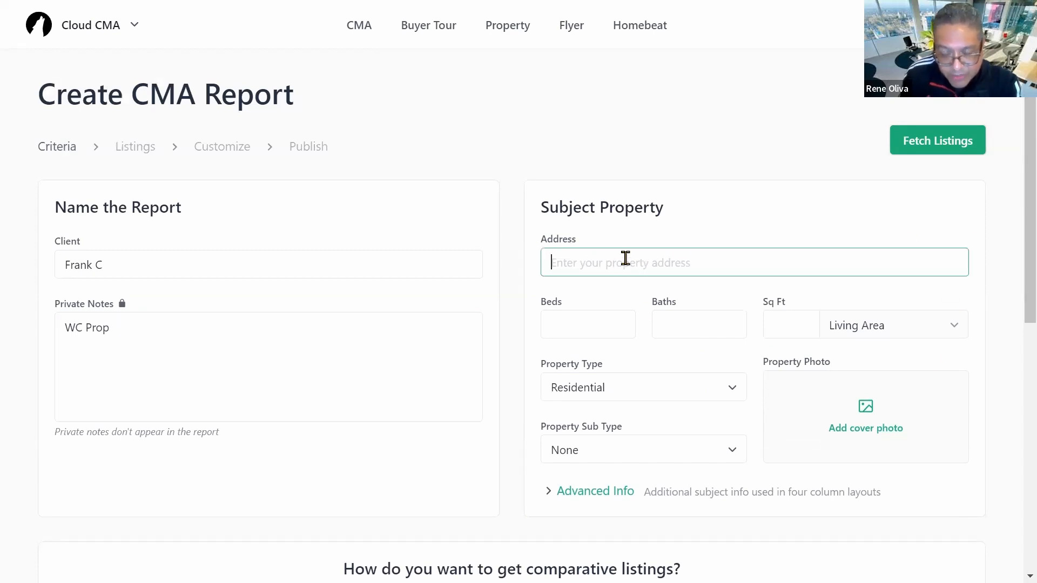
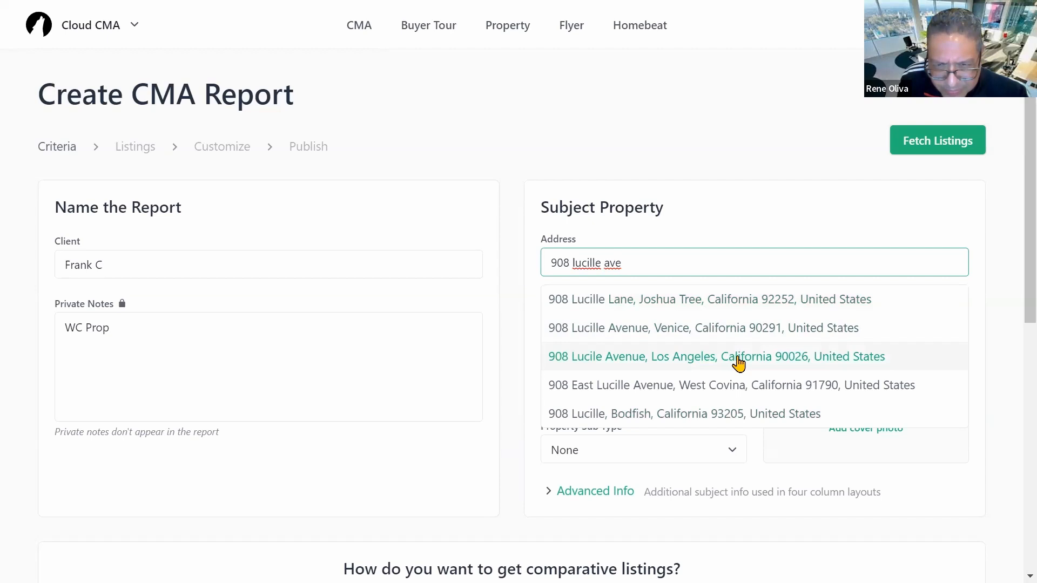
pyautogui.scroll(-1, 748, 363)
pyautogui.scroll(1, 756, 363)
pyautogui.scroll(-1, 780, 359)
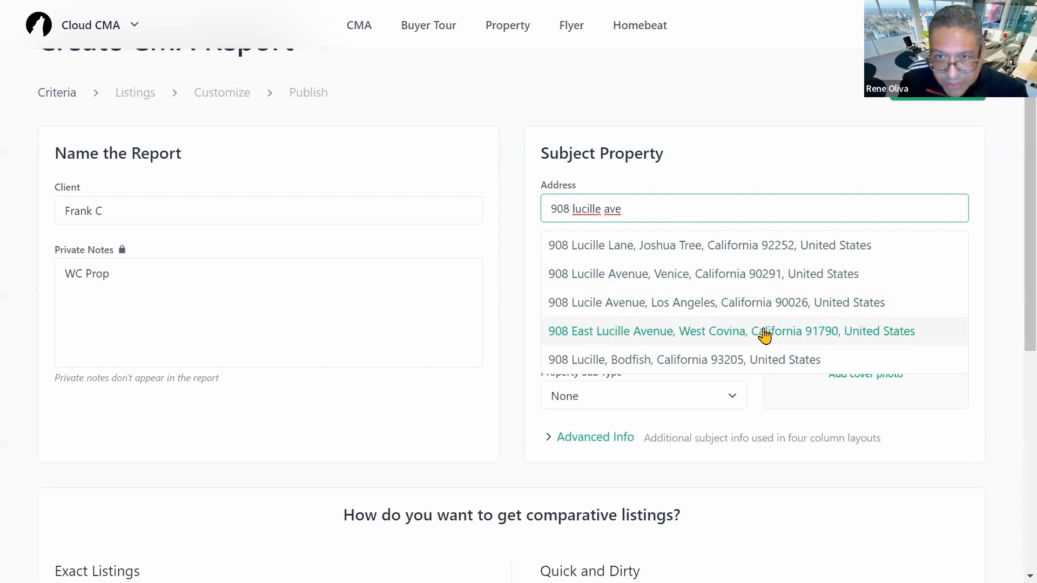
pyautogui.click(854, 338)
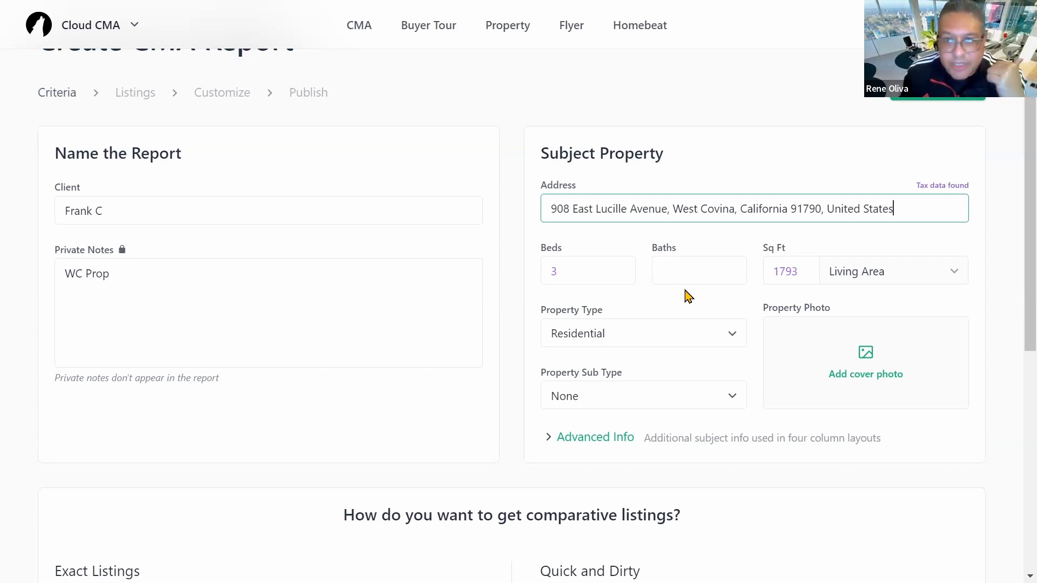
# Step: Give the subject property 2 baths and 1697 sq ft, measured as Living Area
pyautogui.click(685, 271)
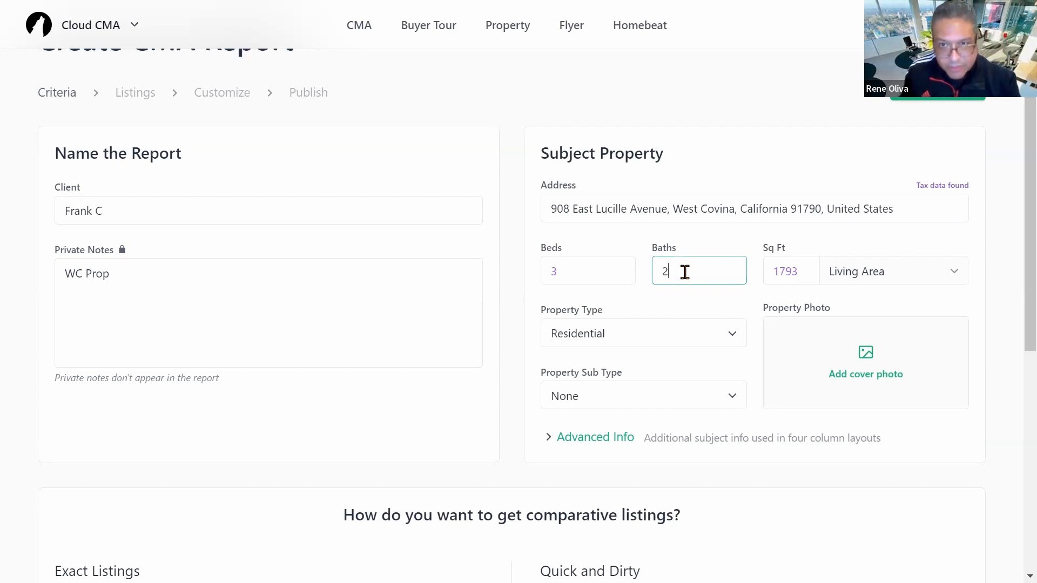
pyautogui.click(802, 276)
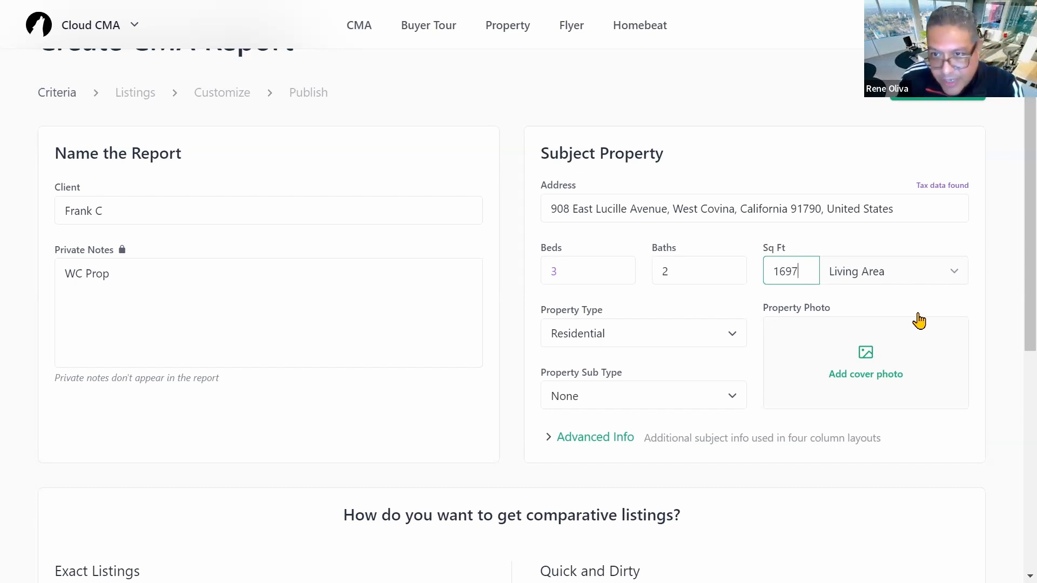
pyautogui.scroll(-1, 783, 308)
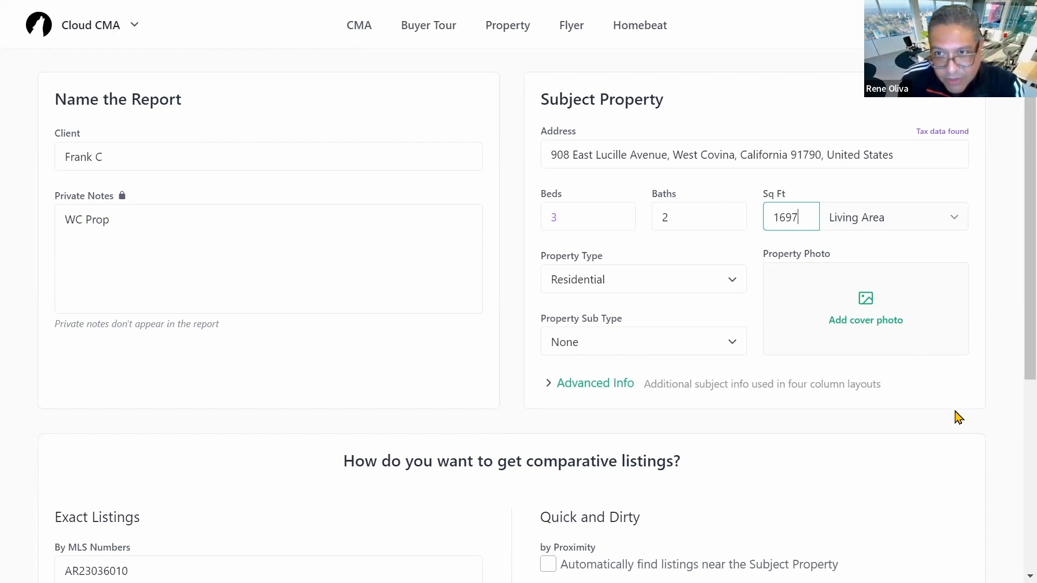
pyautogui.click(942, 228)
pyautogui.click(939, 240)
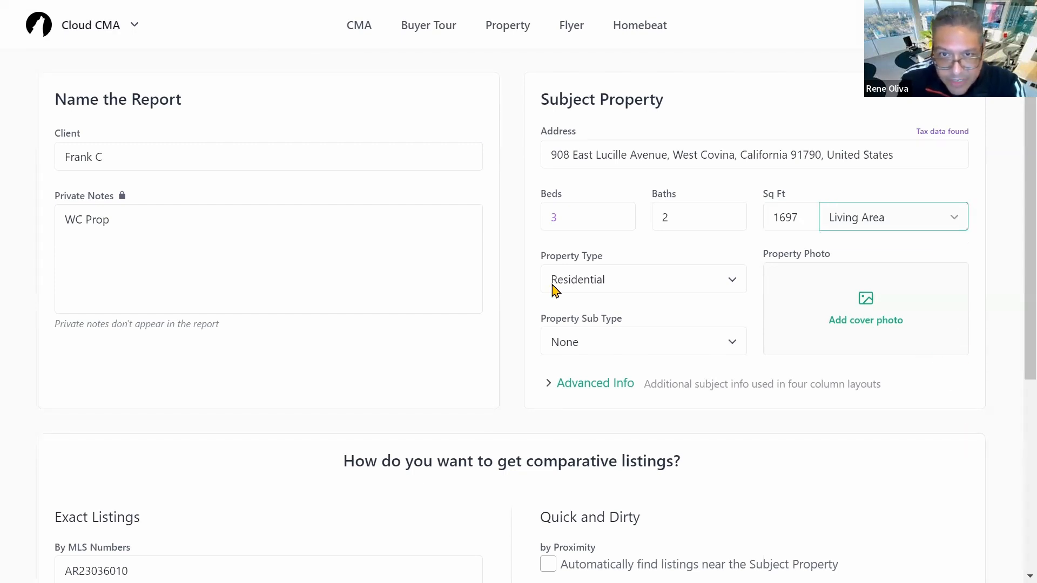
# Step: Keep property type Residential with sub type None, and reveal the advanced details
pyautogui.click(744, 285)
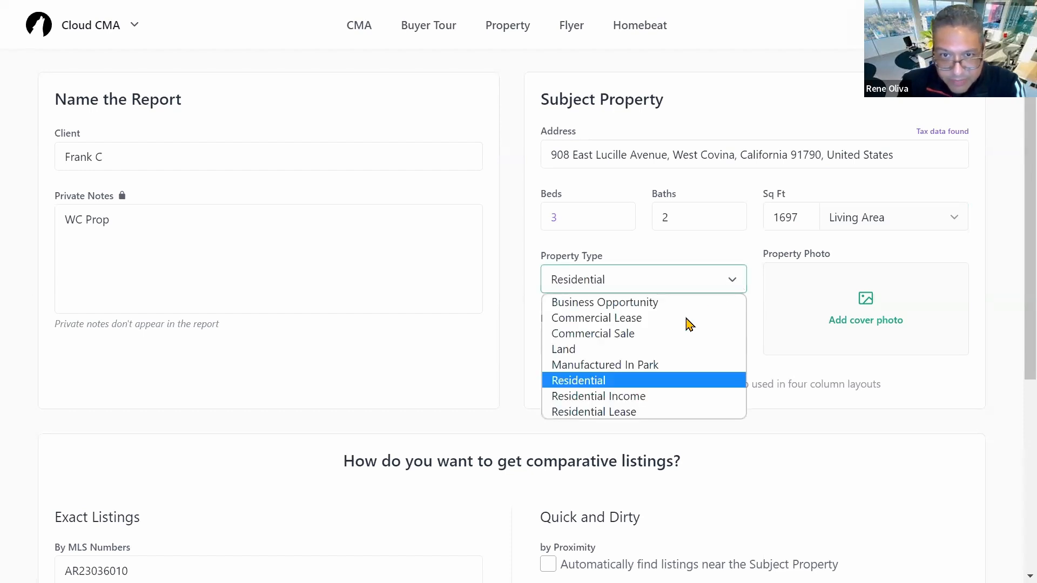
pyautogui.click(588, 380)
pyautogui.scroll(-1, 438, 389)
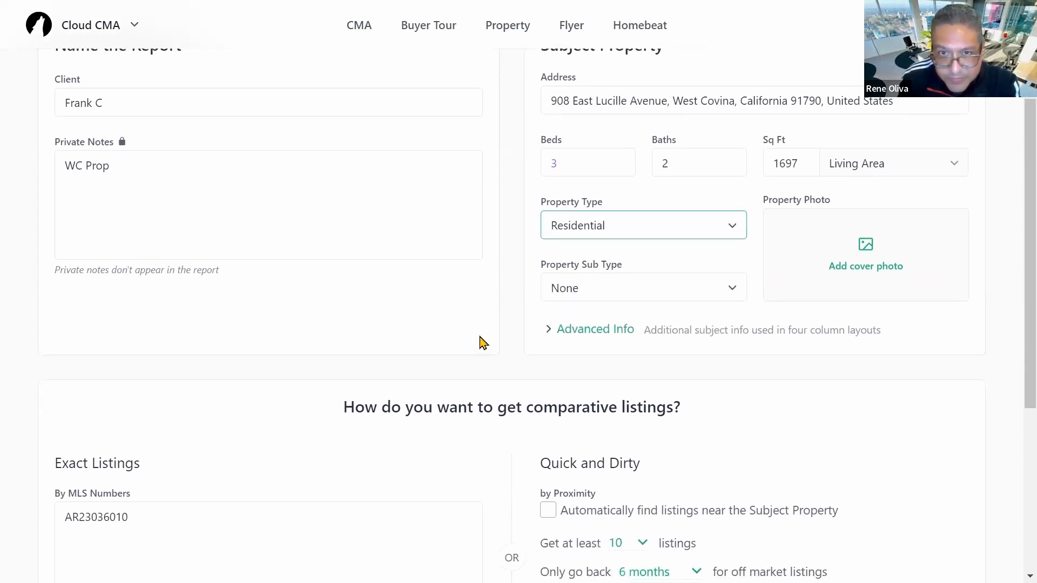
pyautogui.click(739, 297)
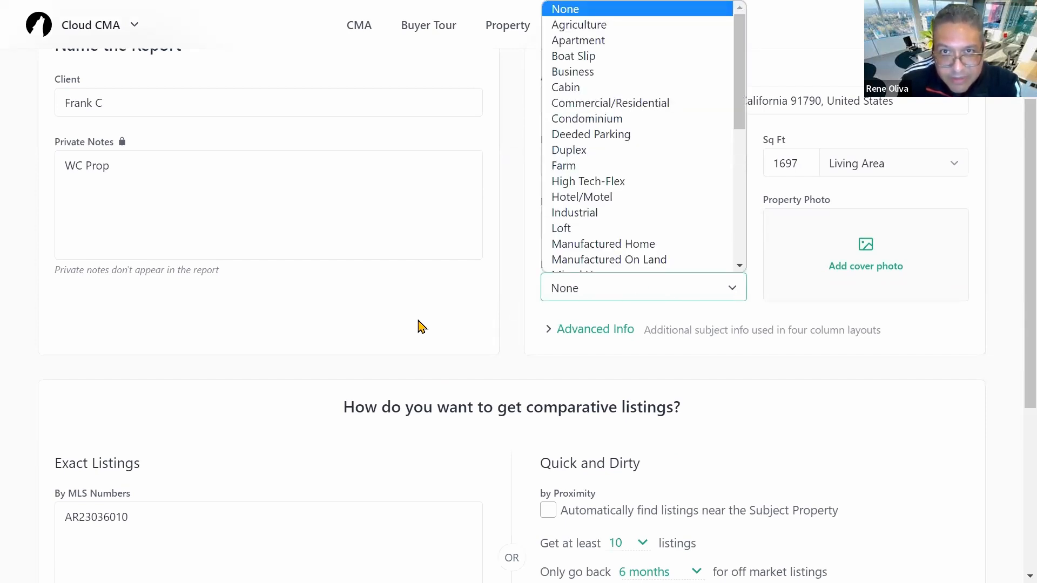
pyautogui.click(366, 335)
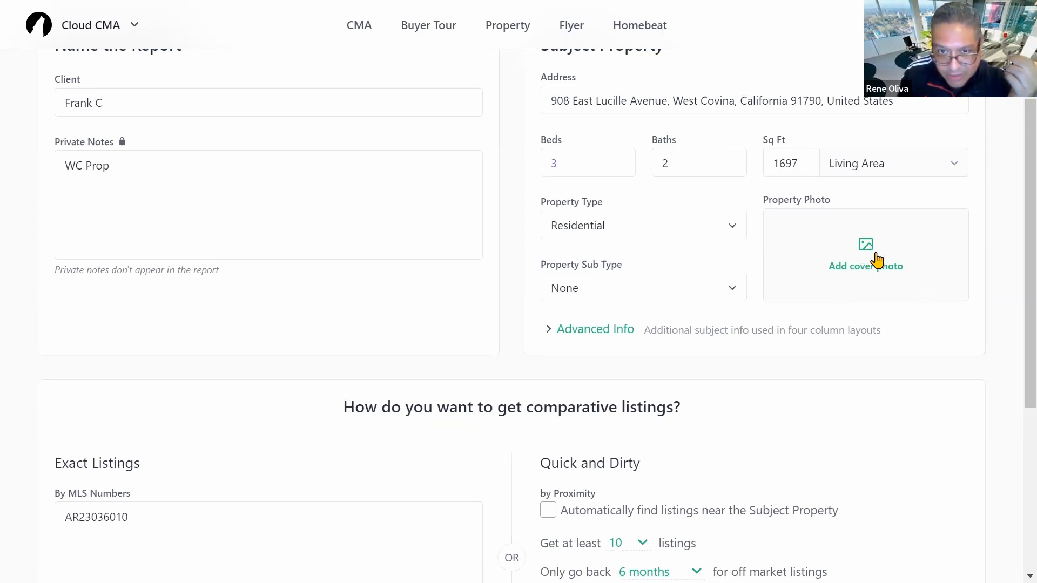
pyautogui.scroll(-3, 875, 262)
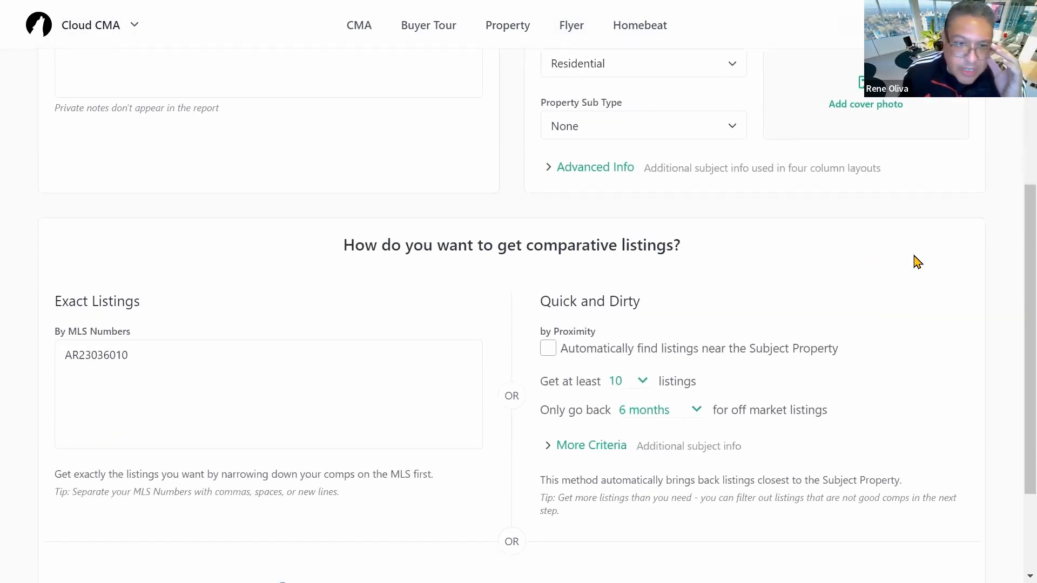
pyautogui.scroll(1, 918, 262)
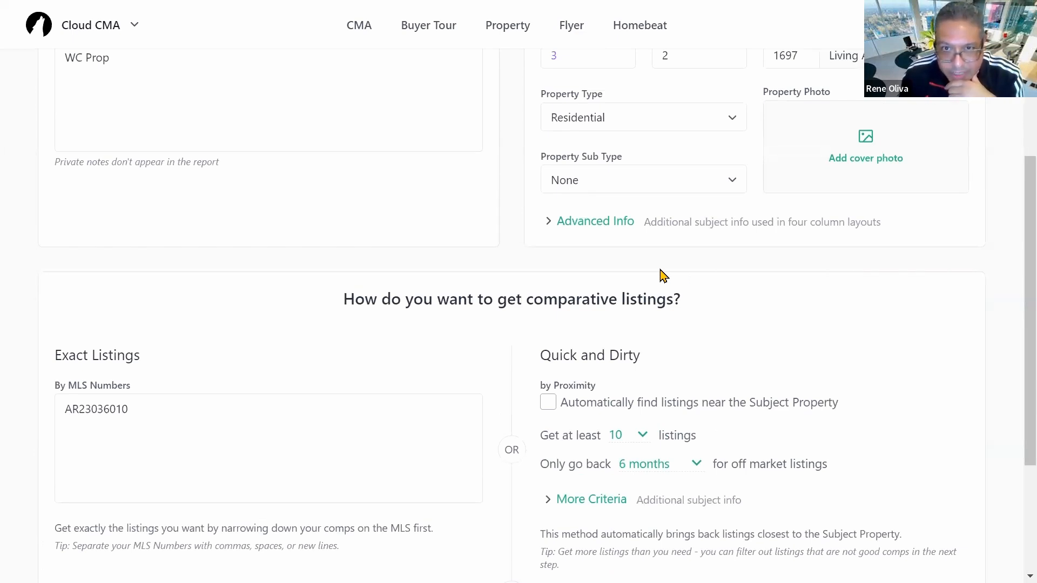
pyautogui.click(592, 227)
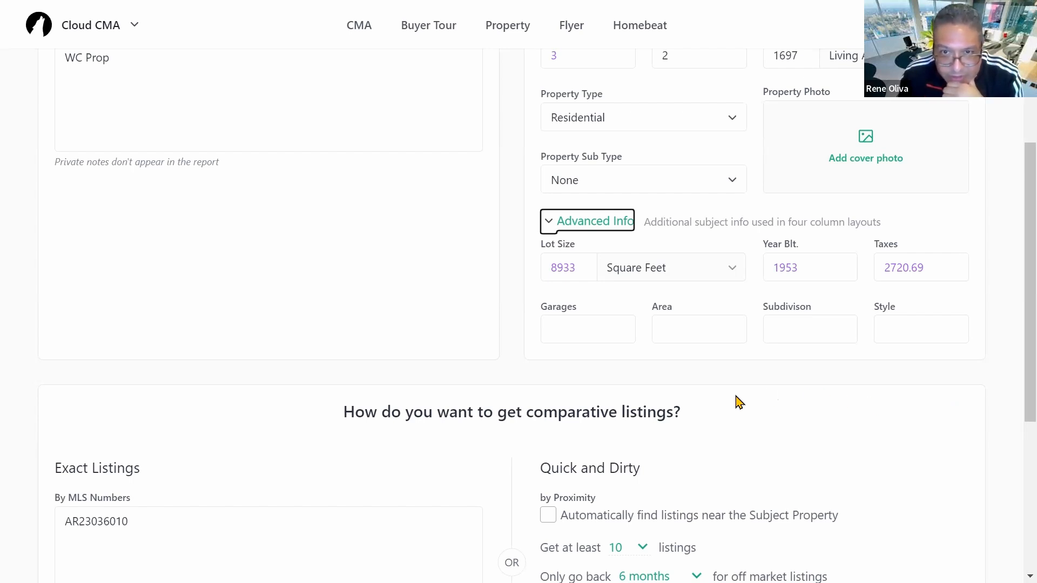
# Step: Enter '2 car' for Garages and 'Ranch' for Style in the advanced details
pyautogui.click(578, 334)
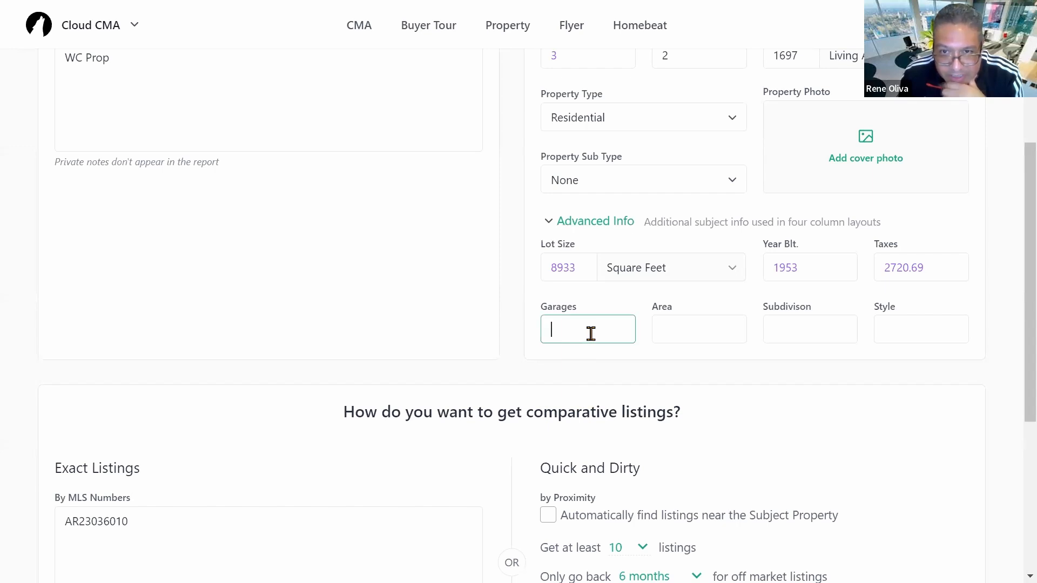
pyautogui.write('2')
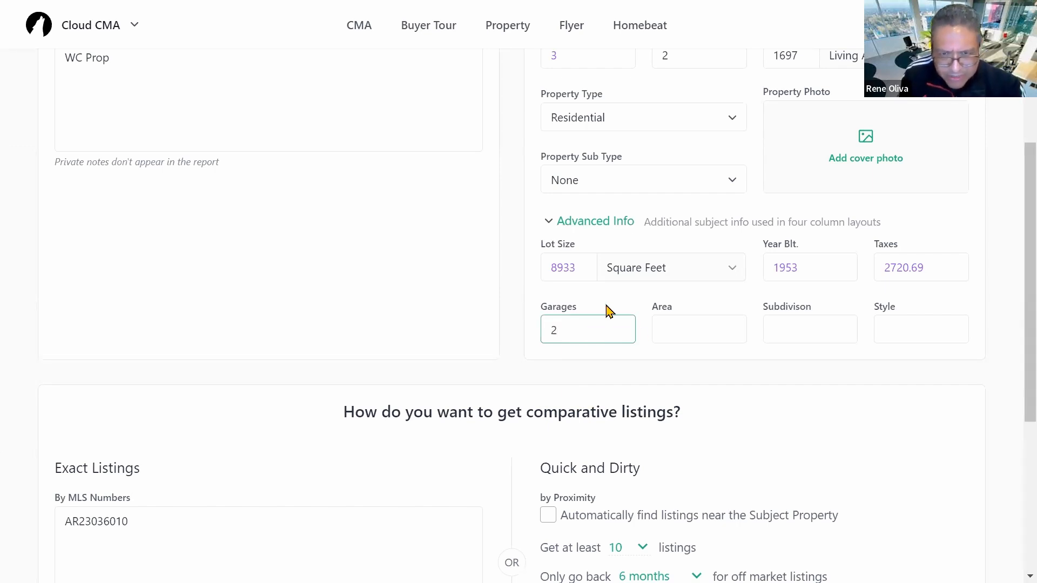
pyautogui.write(' car')
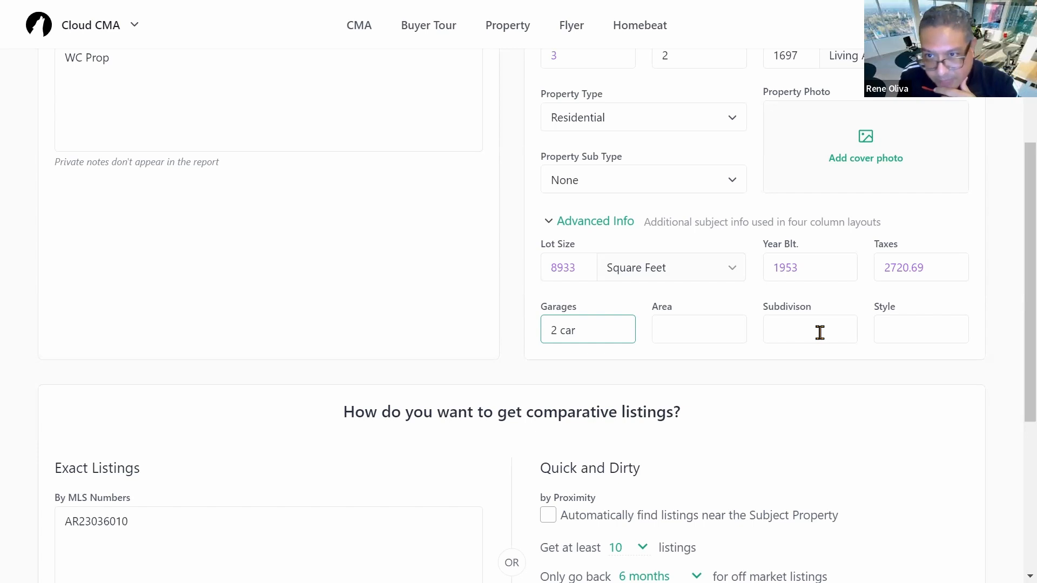
pyautogui.click(909, 323)
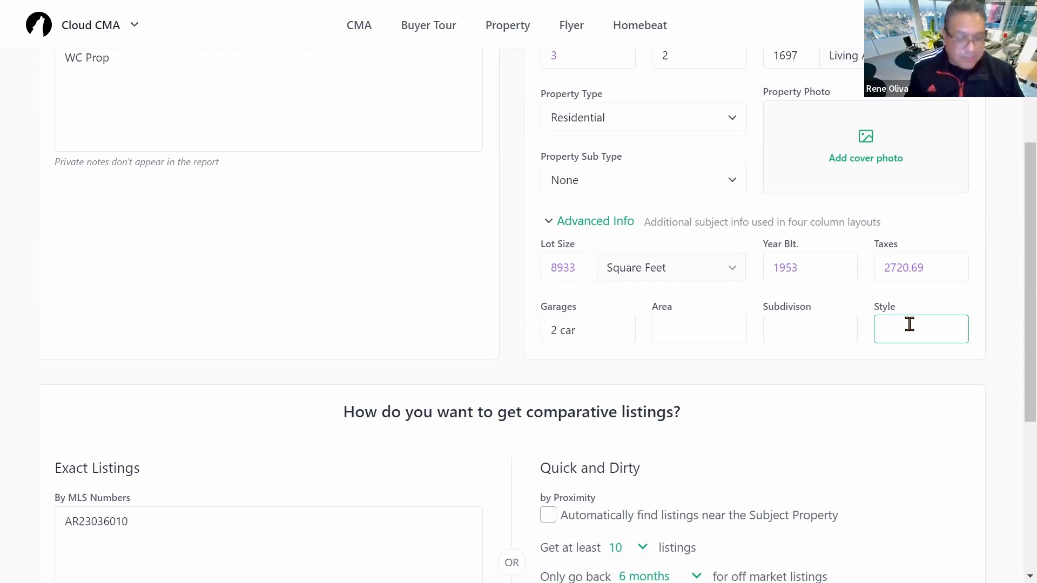
pyautogui.write('Ranch')
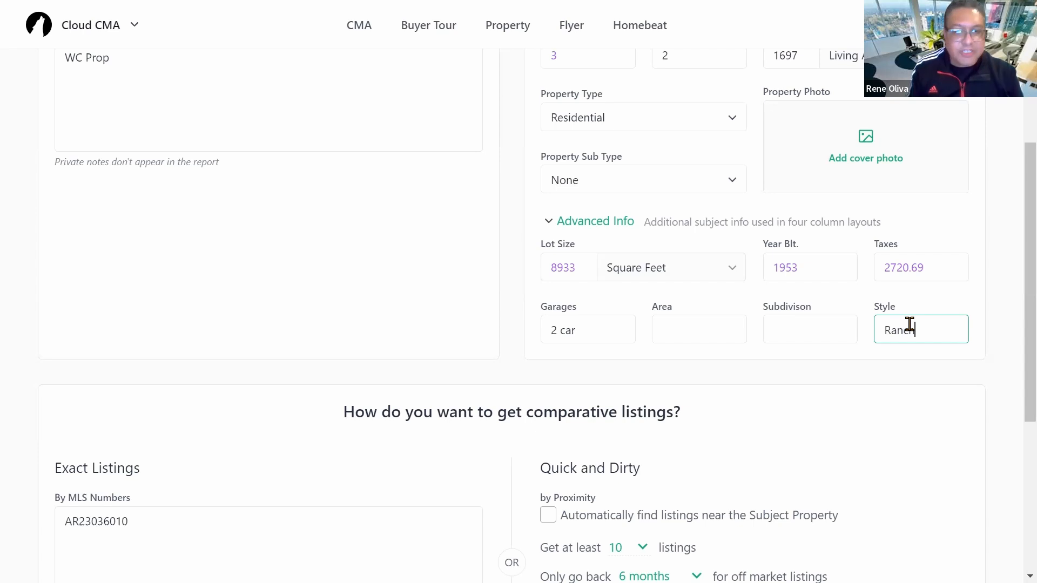
pyautogui.scroll(-1, 929, 421)
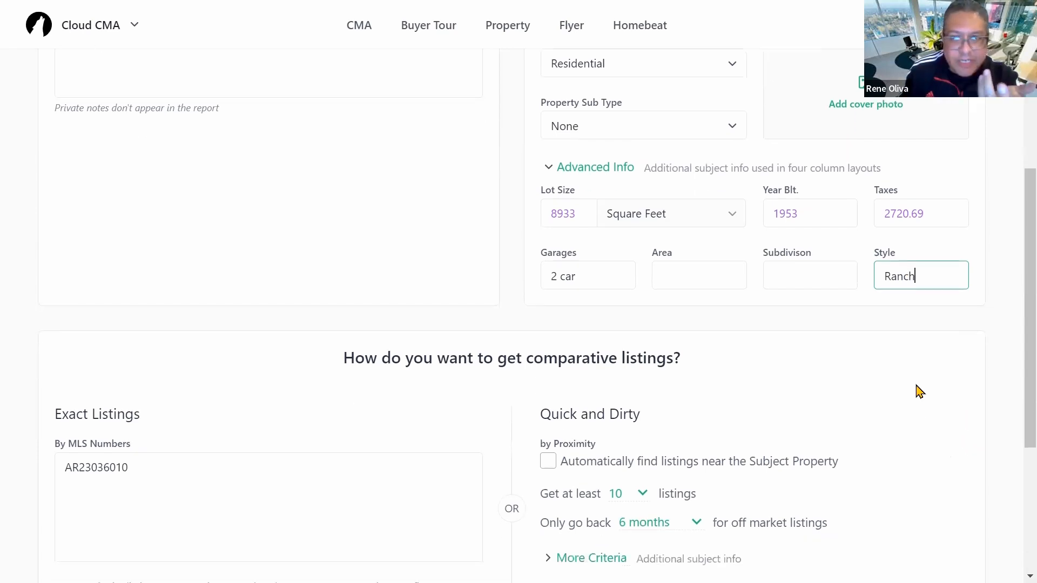
pyautogui.scroll(-3, 921, 353)
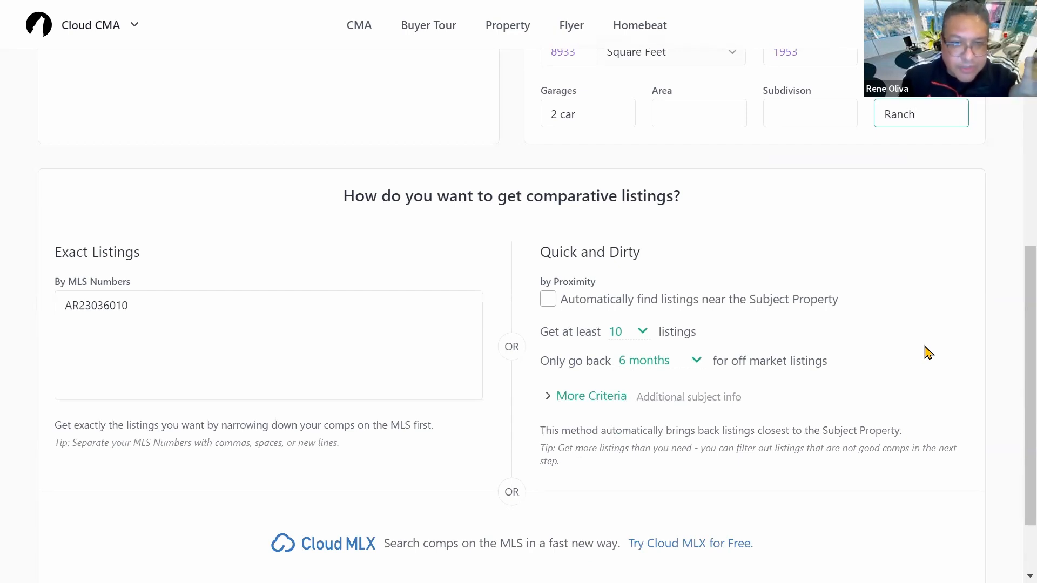
pyautogui.scroll(-1, 928, 352)
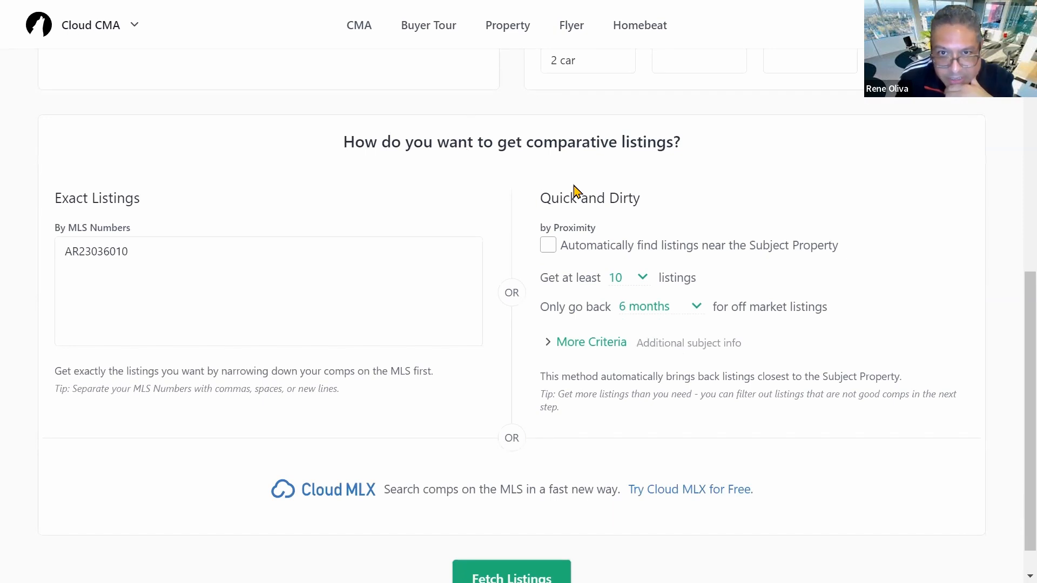
# Step: Clear the exact MLS number and find comparable listings by proximity instead
pyautogui.click(155, 250)
pyautogui.press('BackSpace')
pyautogui.press('BackSpace')
pyautogui.press('BackSpace')
pyautogui.press('BackSpace')
pyautogui.press('BackSpace')
pyautogui.press('BackSpace')
pyautogui.press('BackSpace')
pyautogui.press('BackSpace')
pyautogui.press('BackSpace')
pyautogui.press('BackSpace')
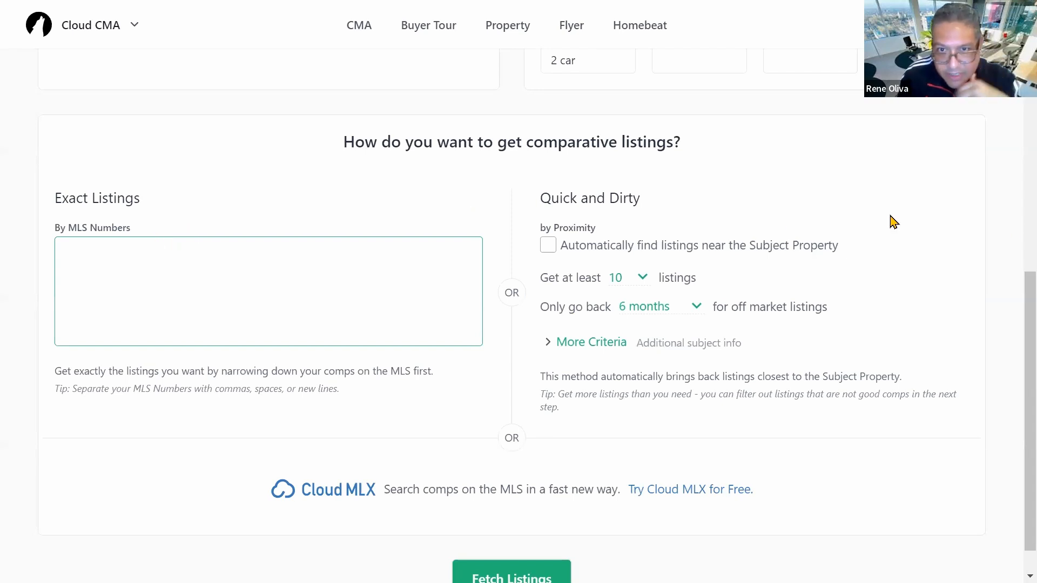
pyautogui.scroll(-1, 949, 227)
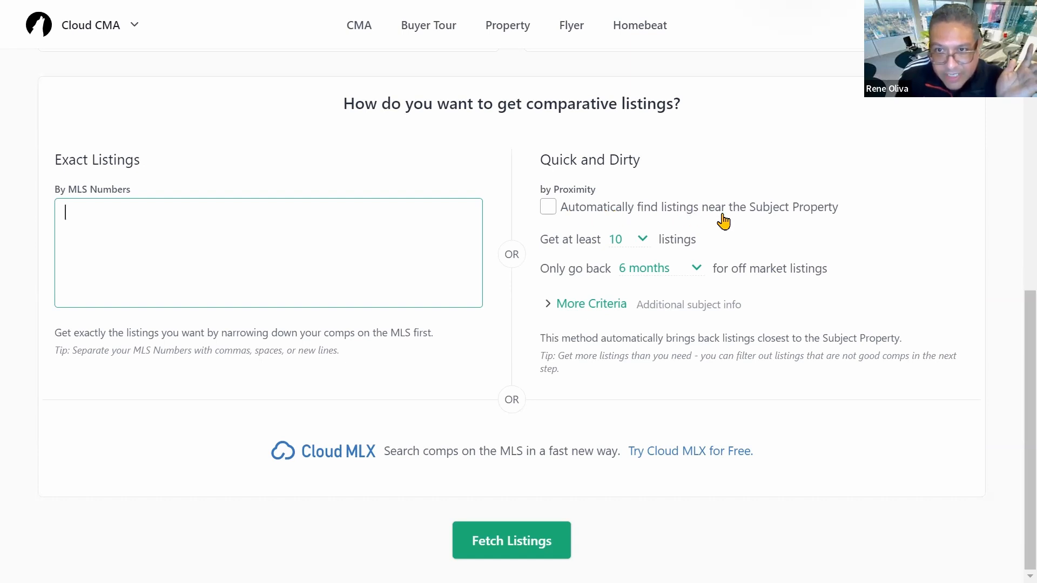
pyautogui.click(547, 208)
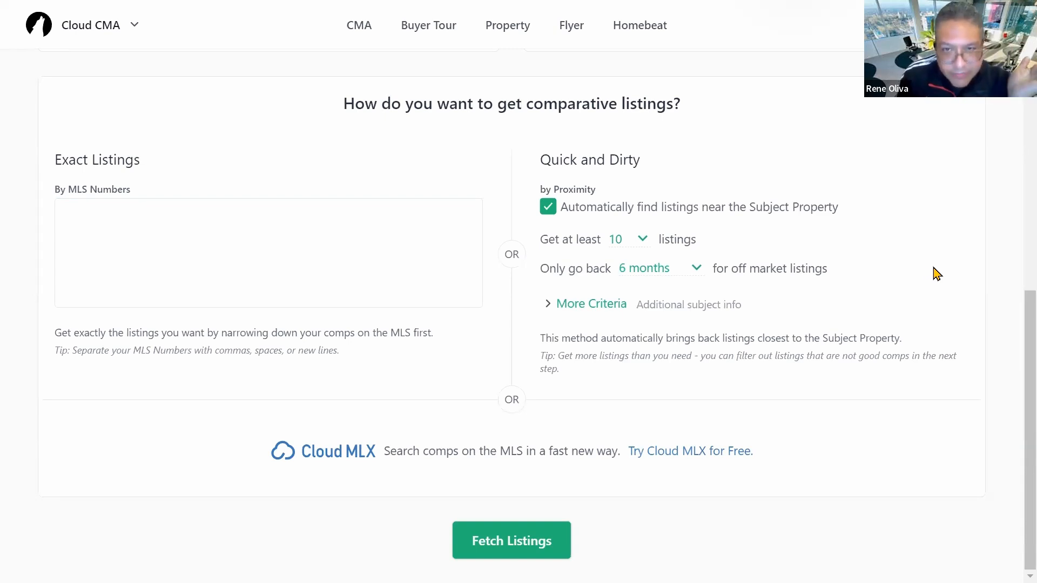
# Step: Keep 10 listings over 6 months and expand the More Criteria fields
pyautogui.click(642, 240)
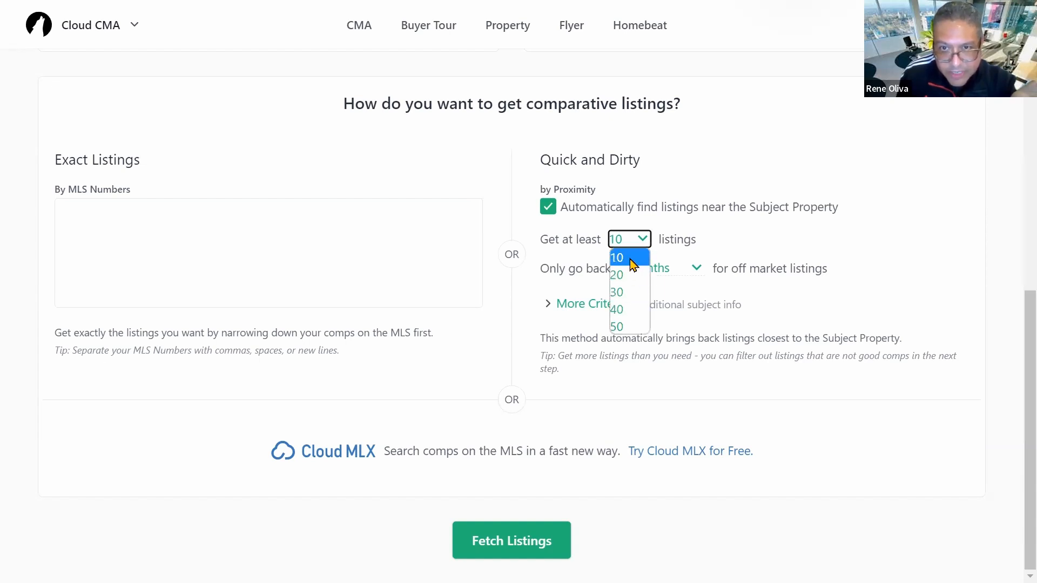
pyautogui.click(915, 302)
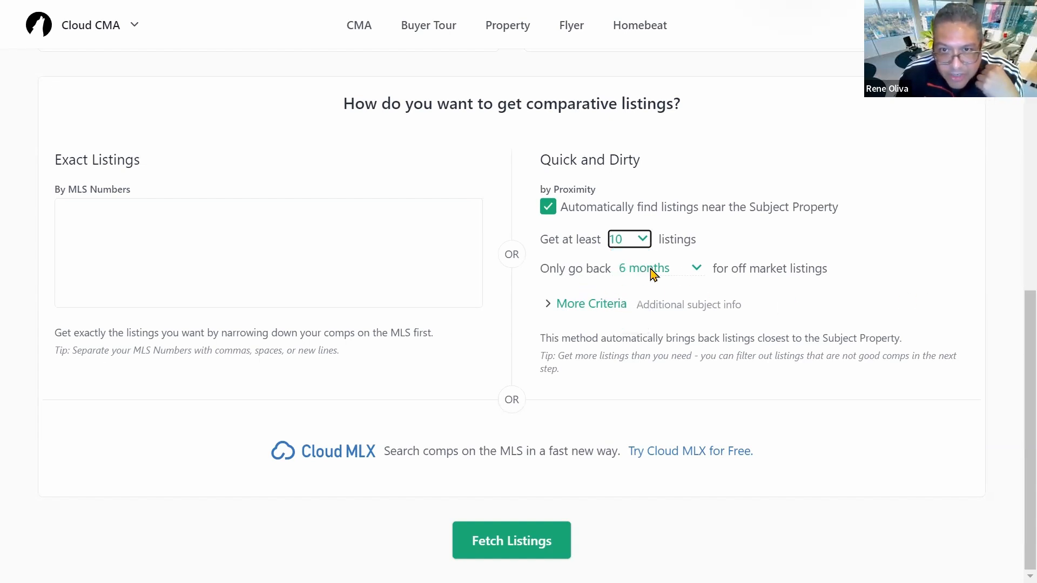
pyautogui.click(697, 270)
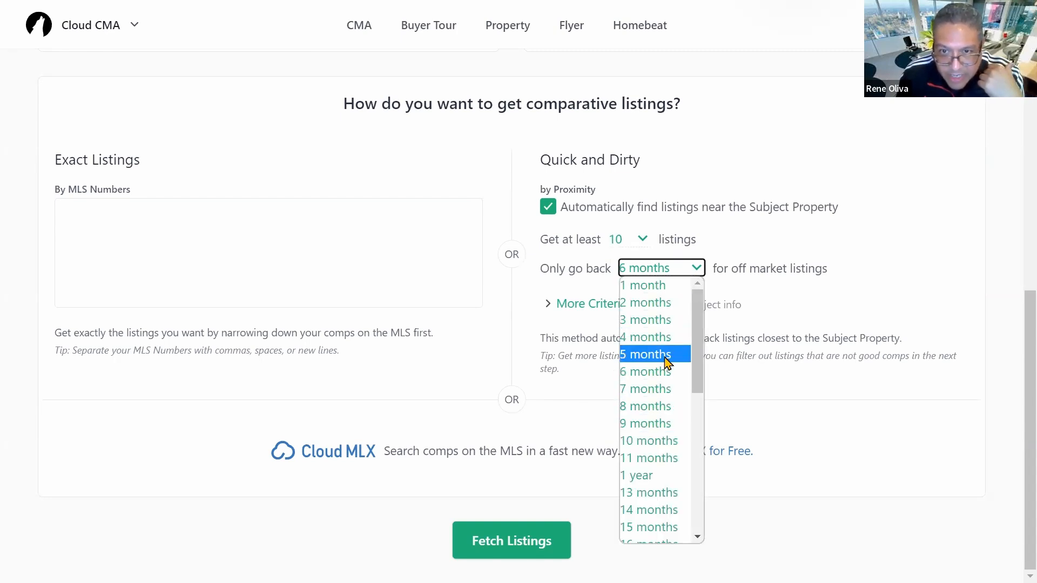
pyautogui.click(876, 303)
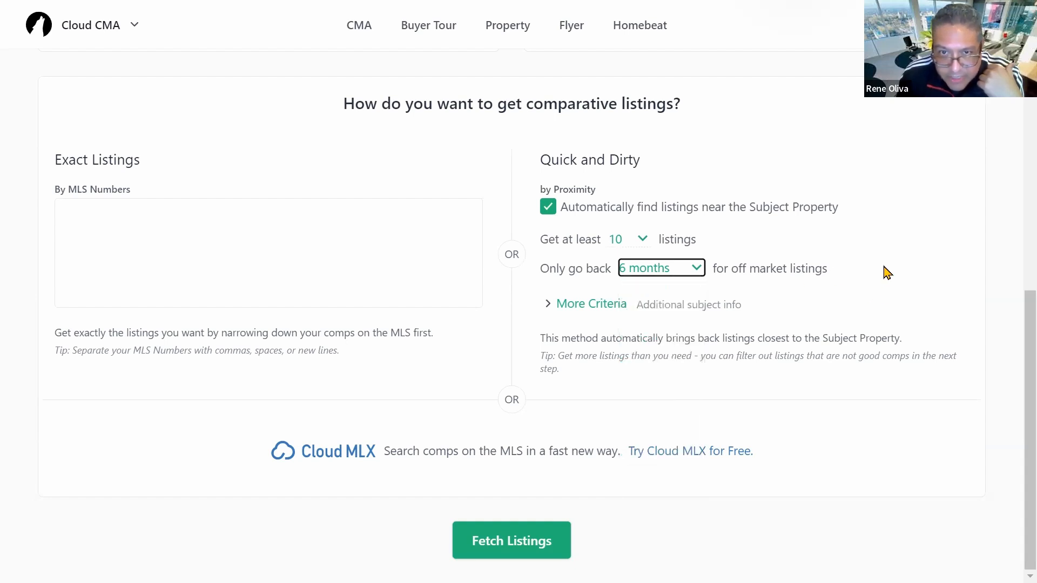
pyautogui.click(601, 306)
# Step: Limit the comp search to 3–4 beds and 2–3 baths
pyautogui.scroll(-1, 798, 323)
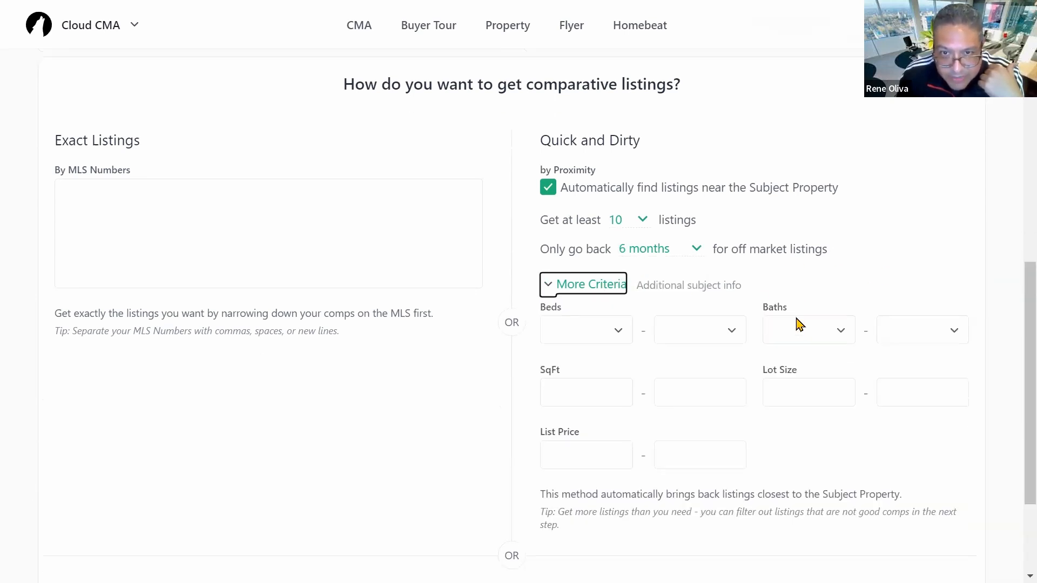
pyautogui.scroll(-2, 798, 323)
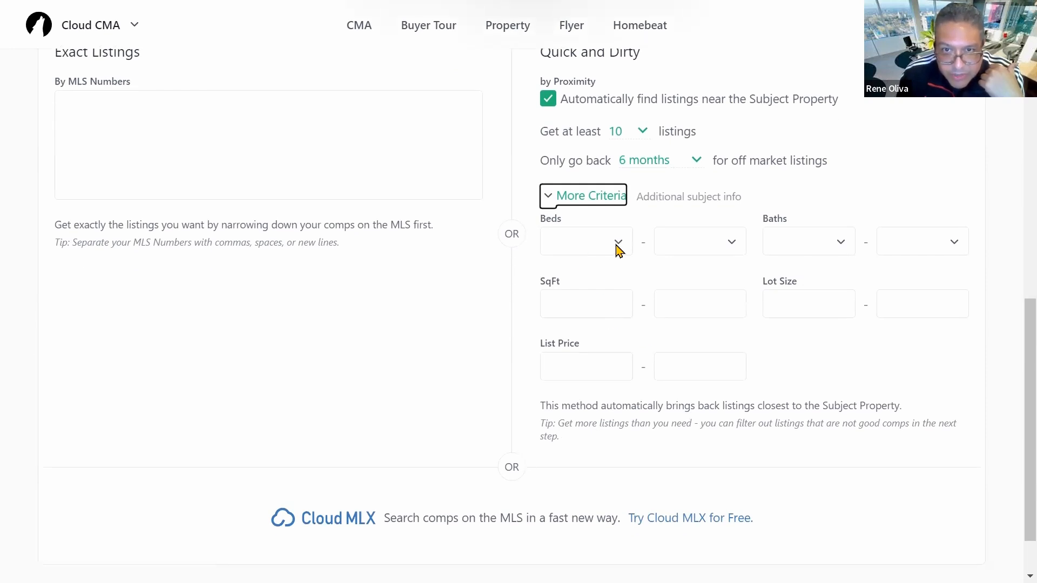
pyautogui.click(619, 250)
pyautogui.click(582, 311)
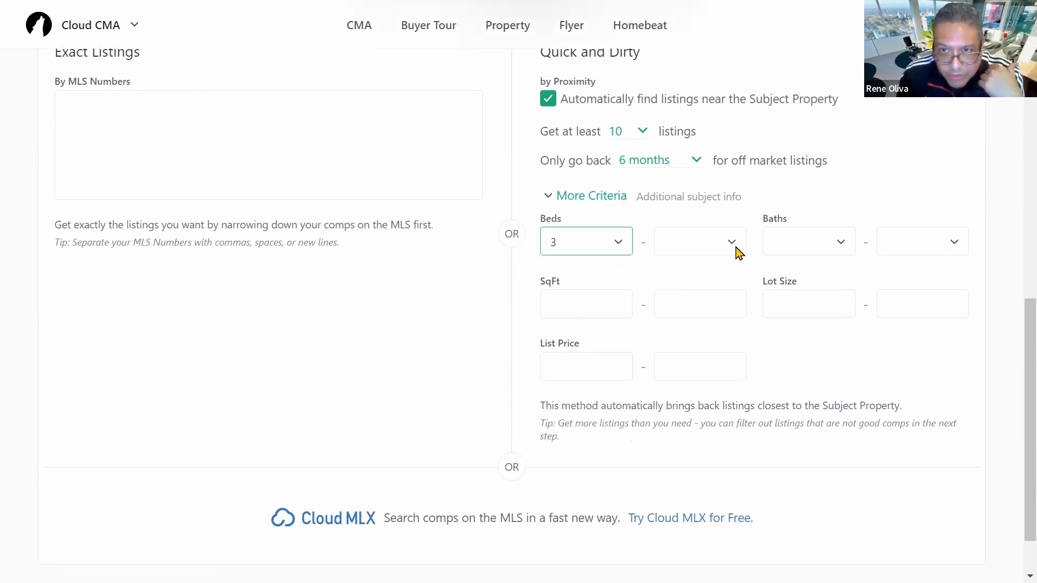
pyautogui.click(738, 253)
pyautogui.click(696, 326)
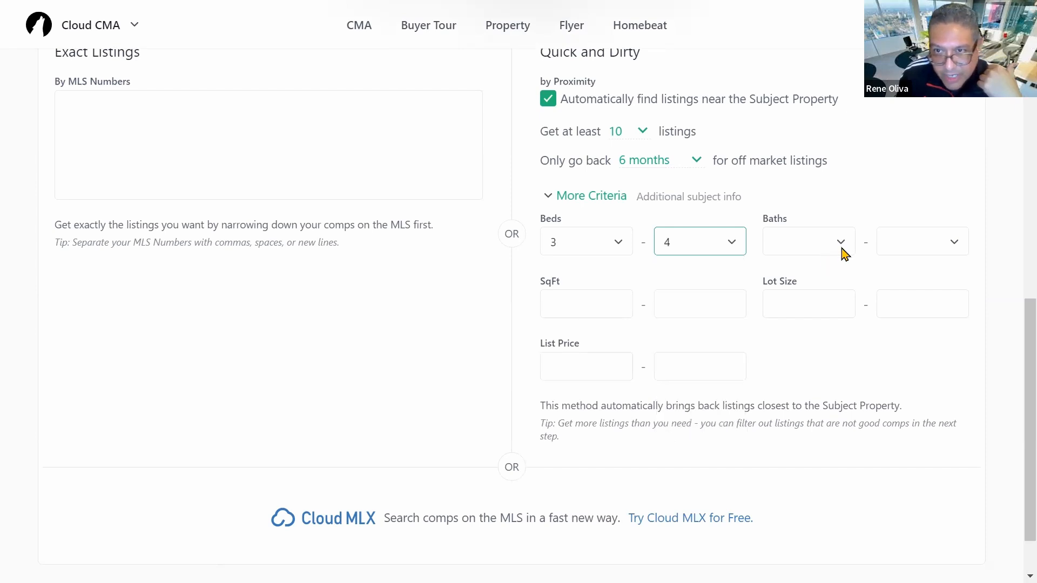
pyautogui.click(843, 253)
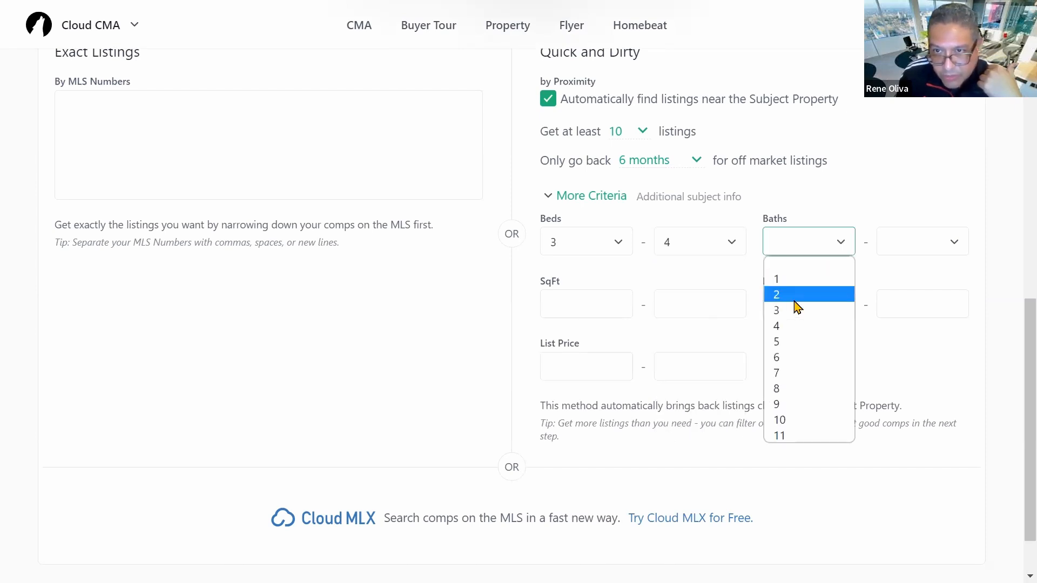
pyautogui.click(796, 302)
pyautogui.click(953, 242)
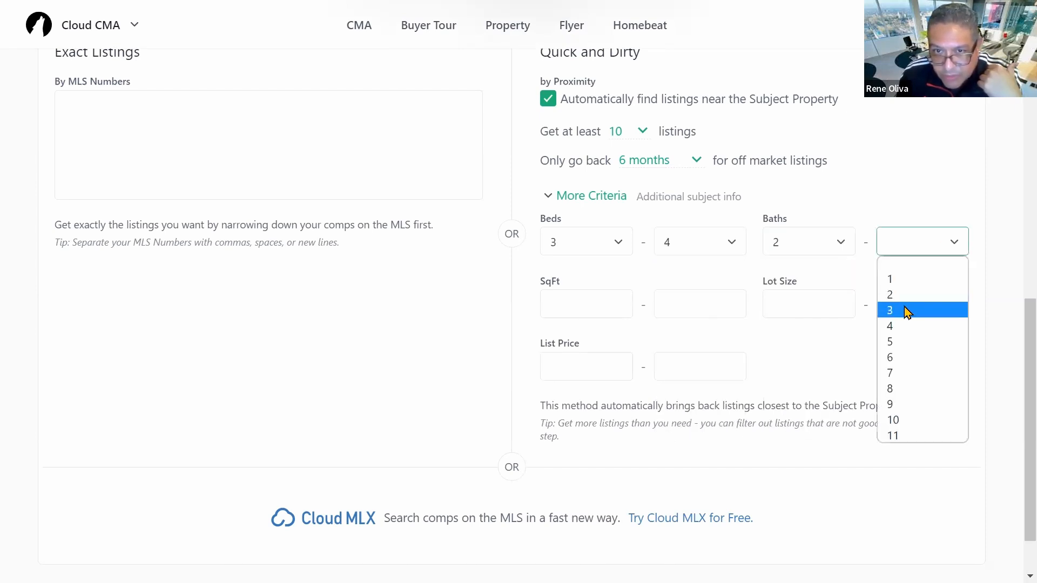
pyautogui.click(903, 306)
# Step: Enter a square footage range of 1500 to 2100
pyautogui.click(589, 307)
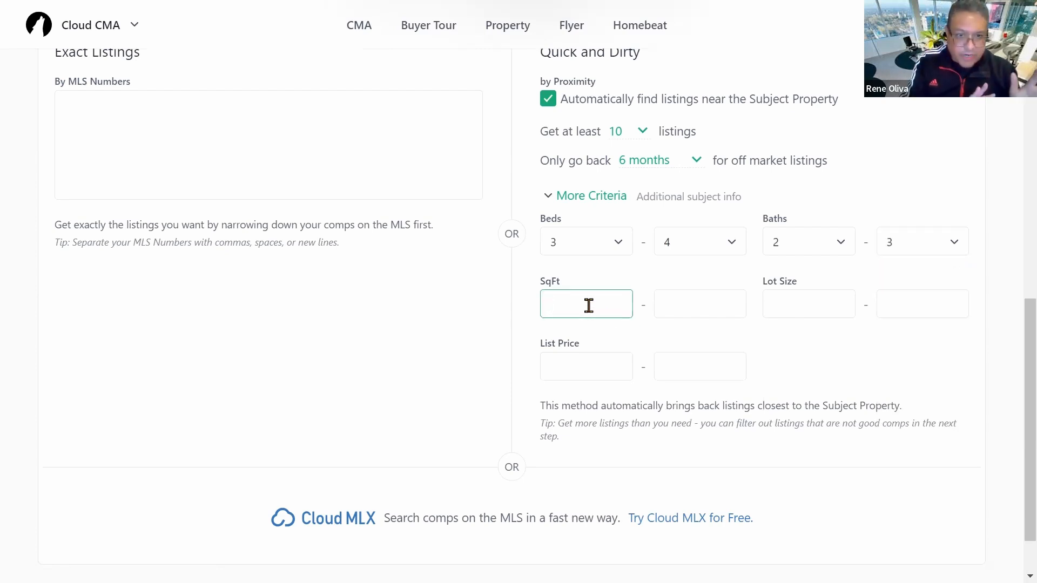
pyautogui.write('1500')
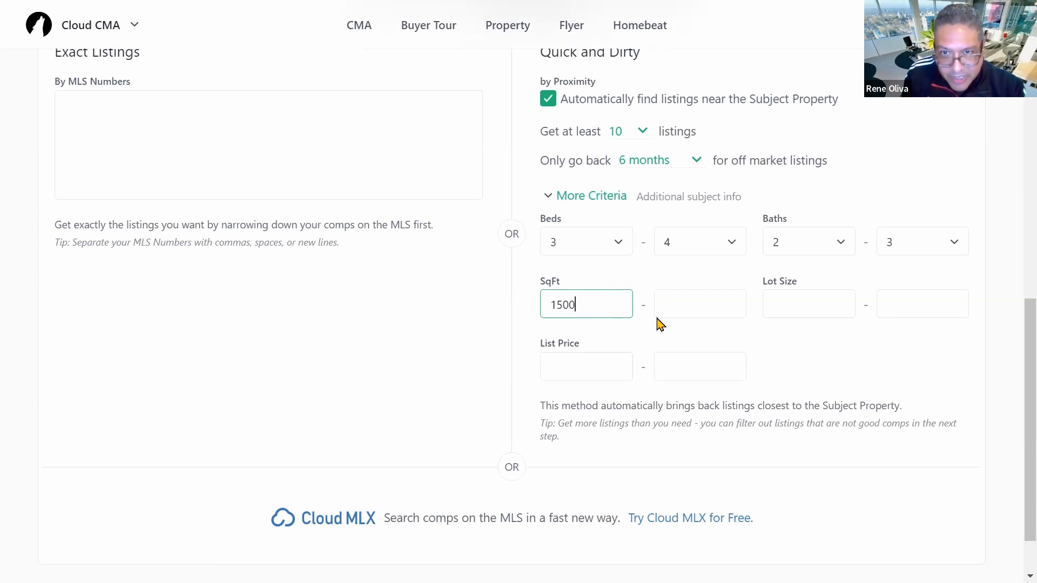
pyautogui.click(720, 307)
pyautogui.write('2100')
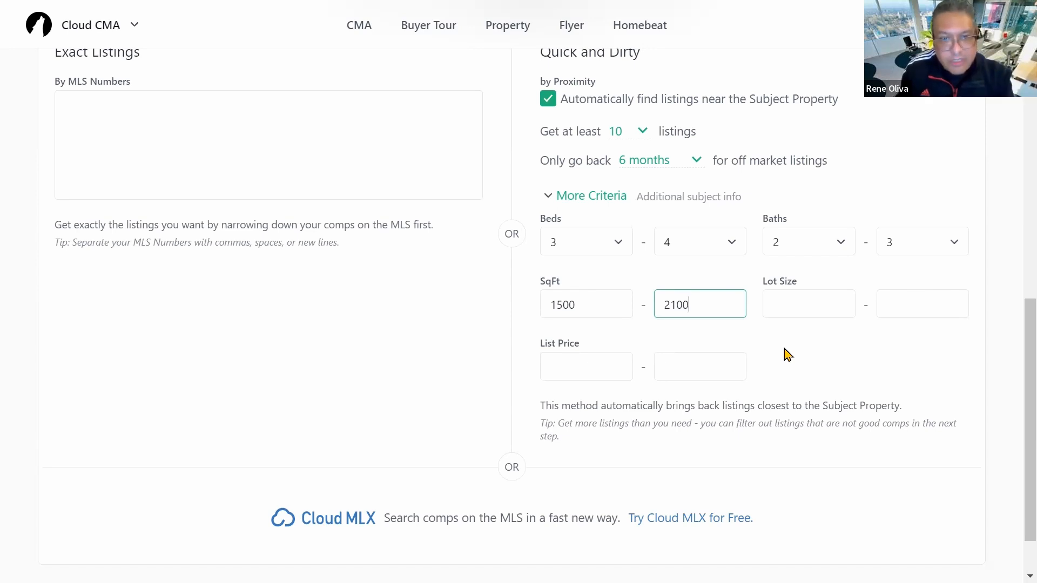
pyautogui.click(789, 311)
pyautogui.scroll(-1, 841, 346)
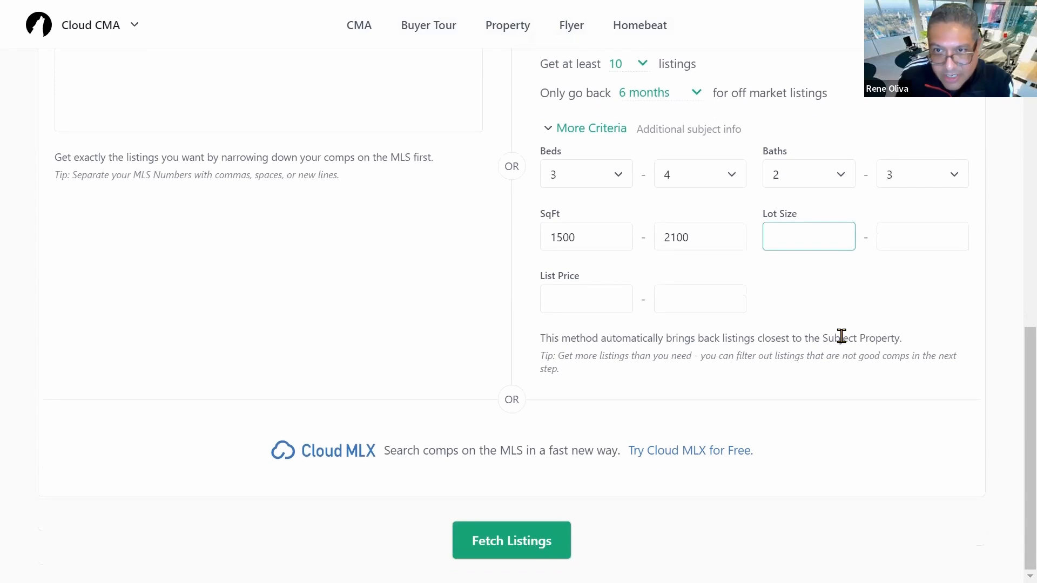
pyautogui.scroll(2, 840, 336)
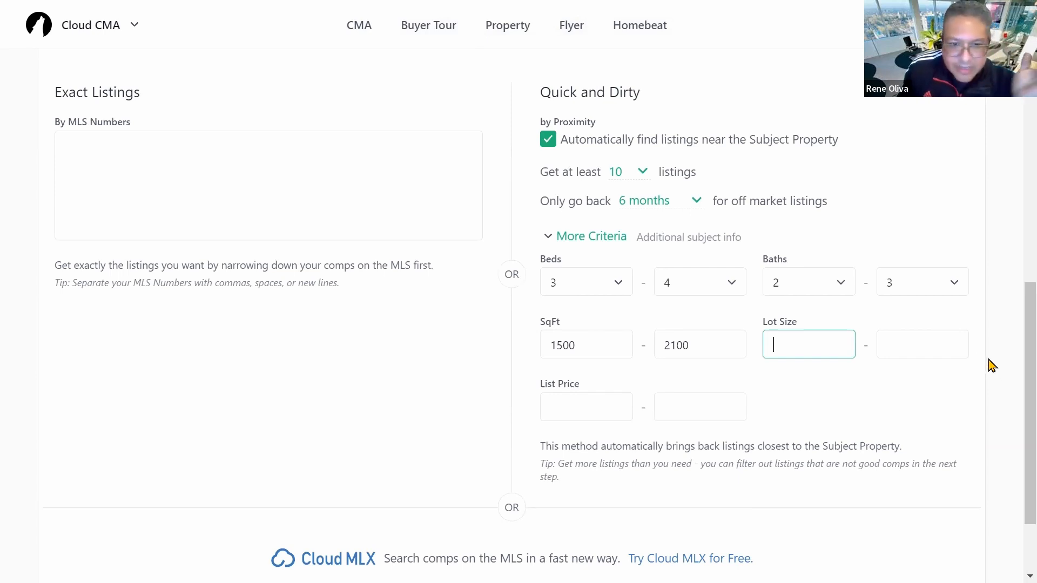
pyautogui.scroll(-1, 826, 387)
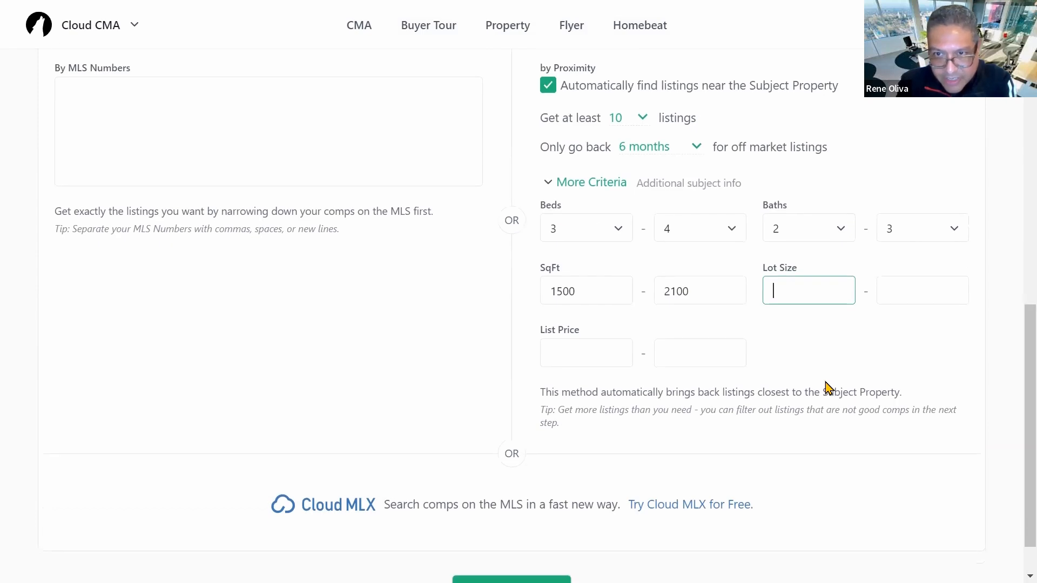
pyautogui.scroll(-1, 826, 387)
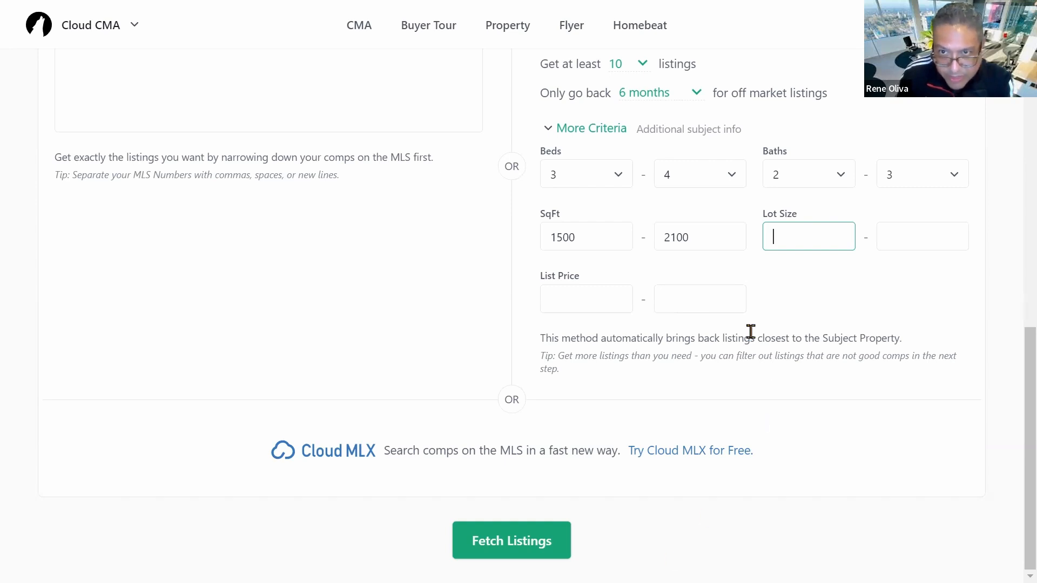
pyautogui.click(543, 552)
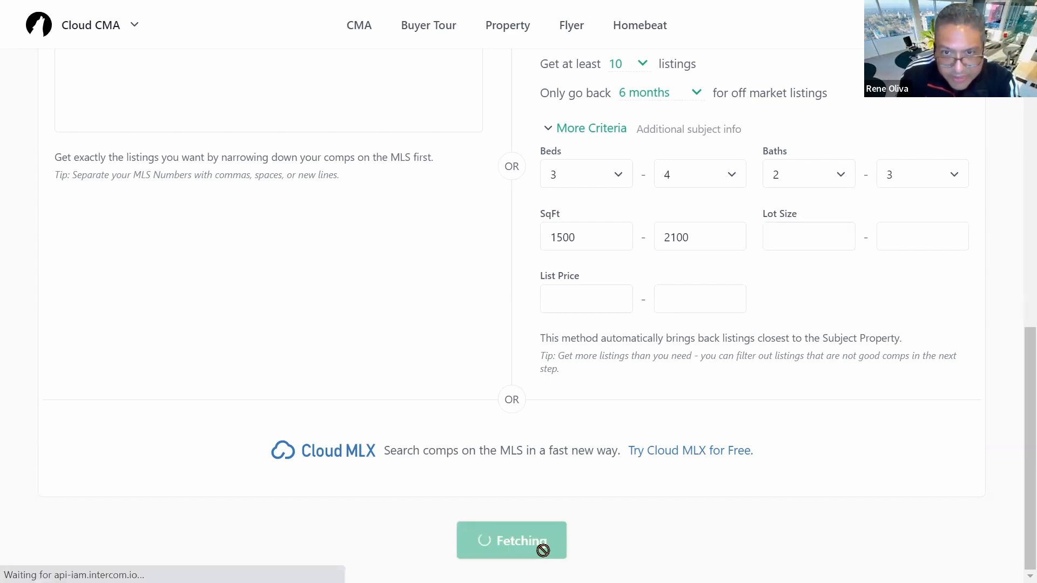
pyautogui.scroll(5, 851, 281)
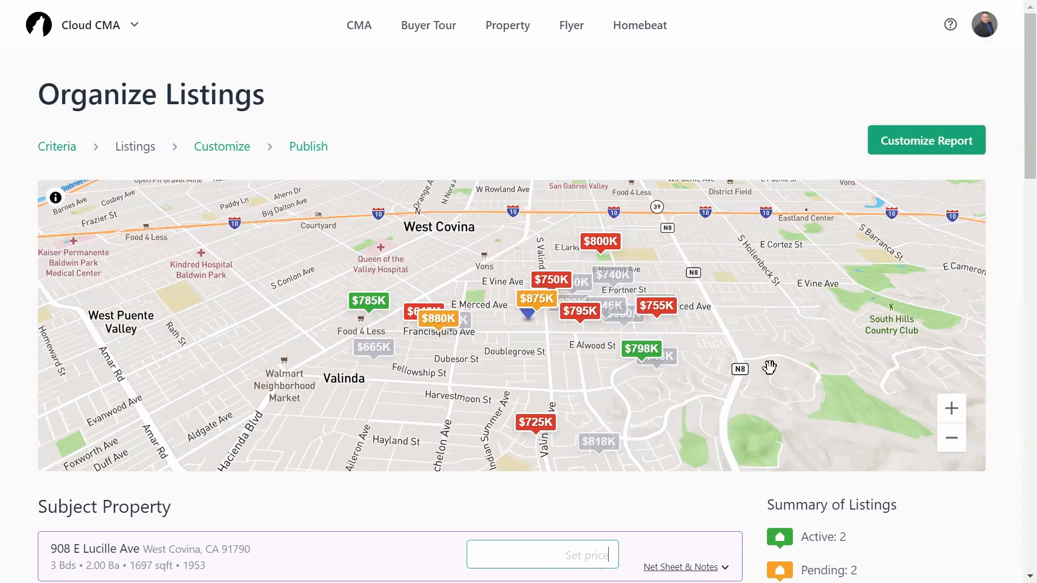
pyautogui.scroll(-1, 965, 519)
pyautogui.scroll(1, 965, 519)
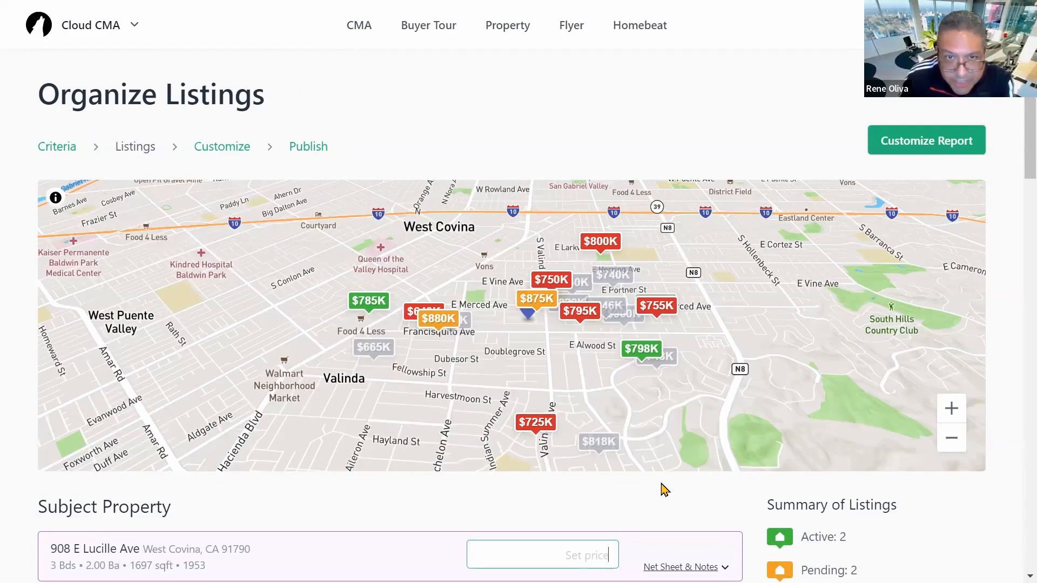
pyautogui.scroll(-5, 964, 494)
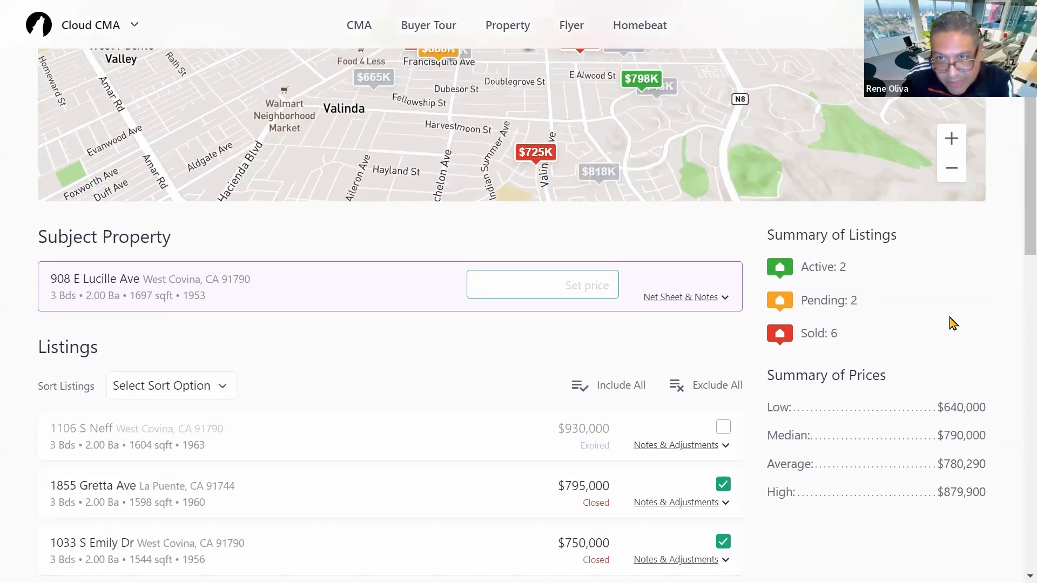
pyautogui.scroll(3, 966, 378)
pyautogui.scroll(-8, 423, 428)
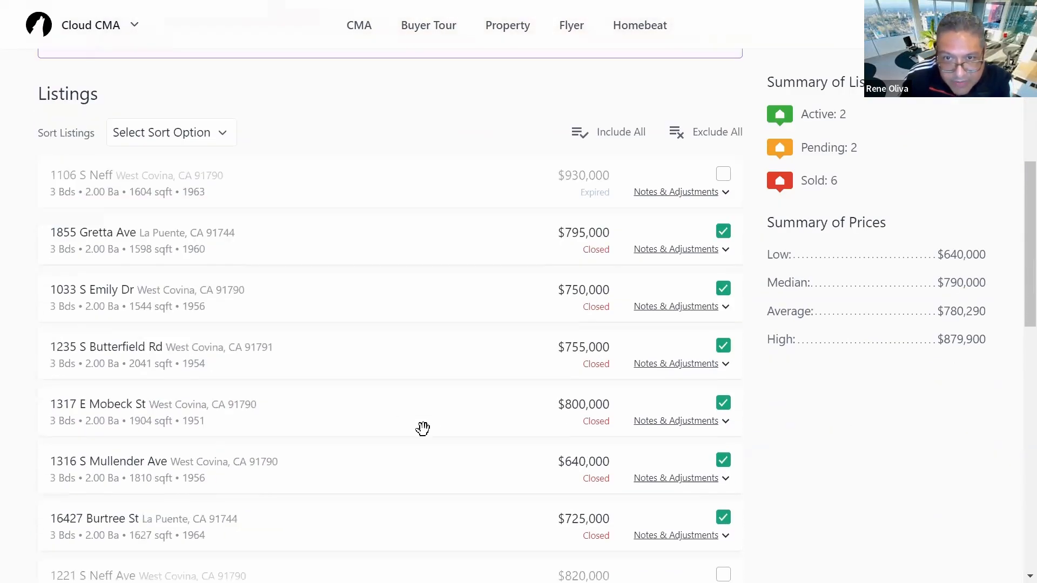
pyautogui.scroll(2, 327, 370)
pyautogui.scroll(-5, 346, 367)
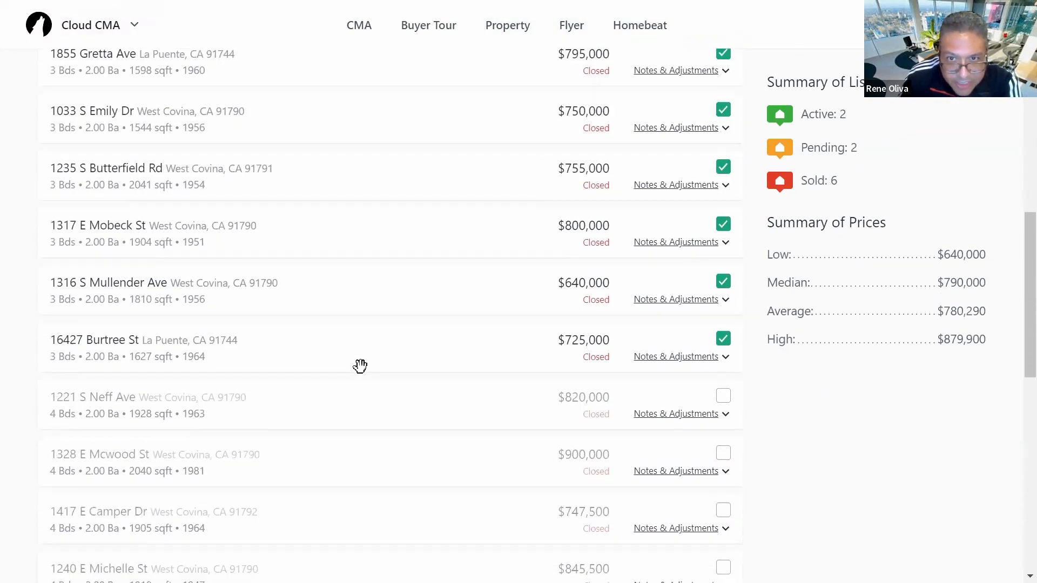
pyautogui.scroll(6, 442, 333)
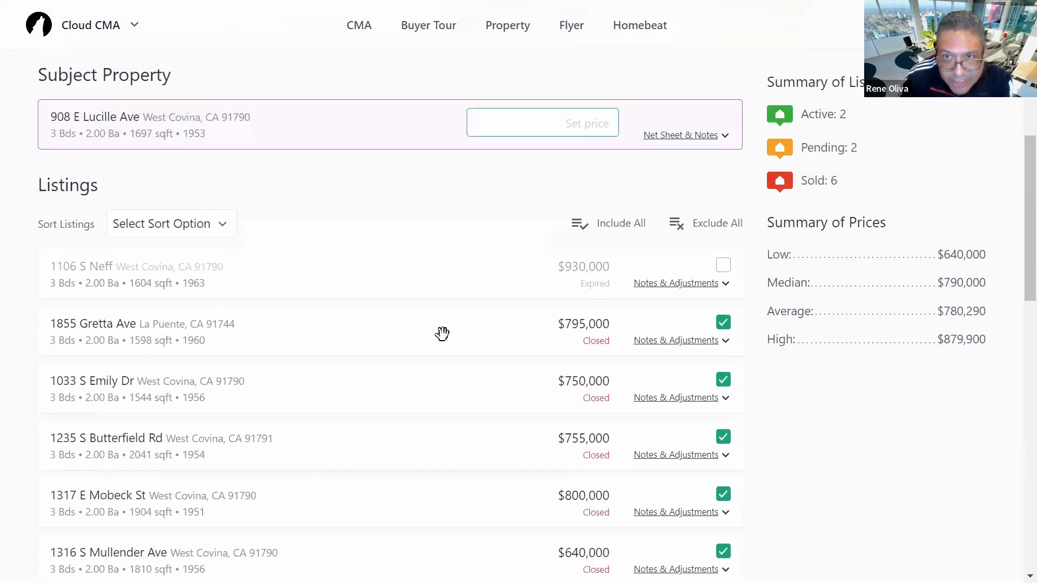
pyautogui.scroll(-10, 456, 414)
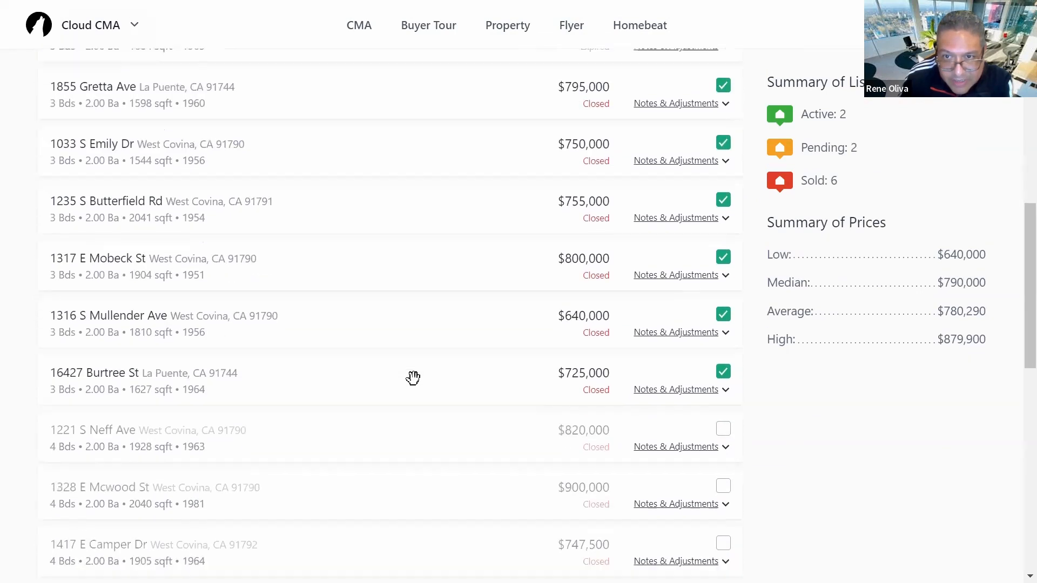
pyautogui.scroll(-7, 413, 378)
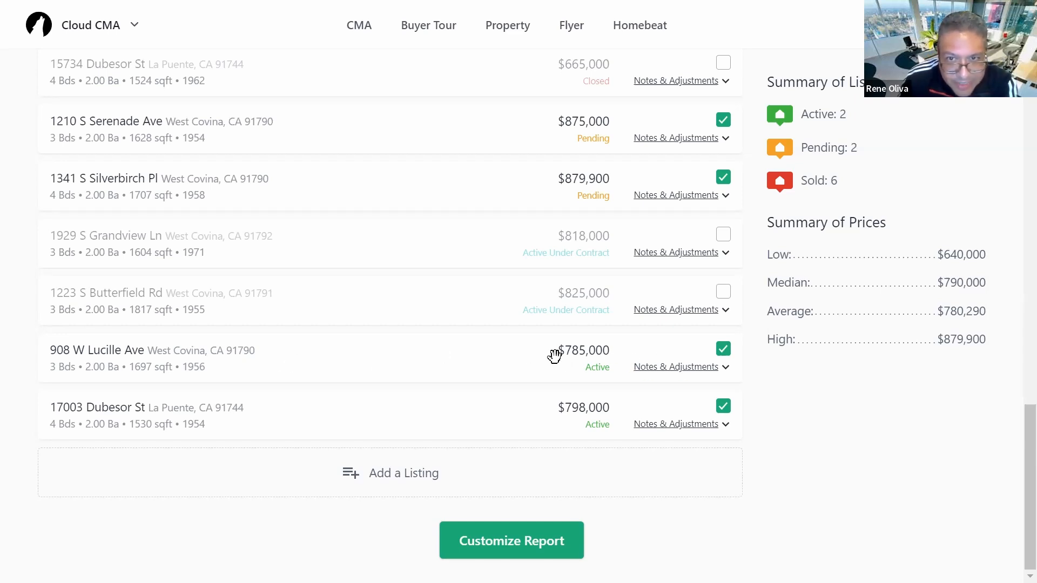
pyautogui.click(723, 350)
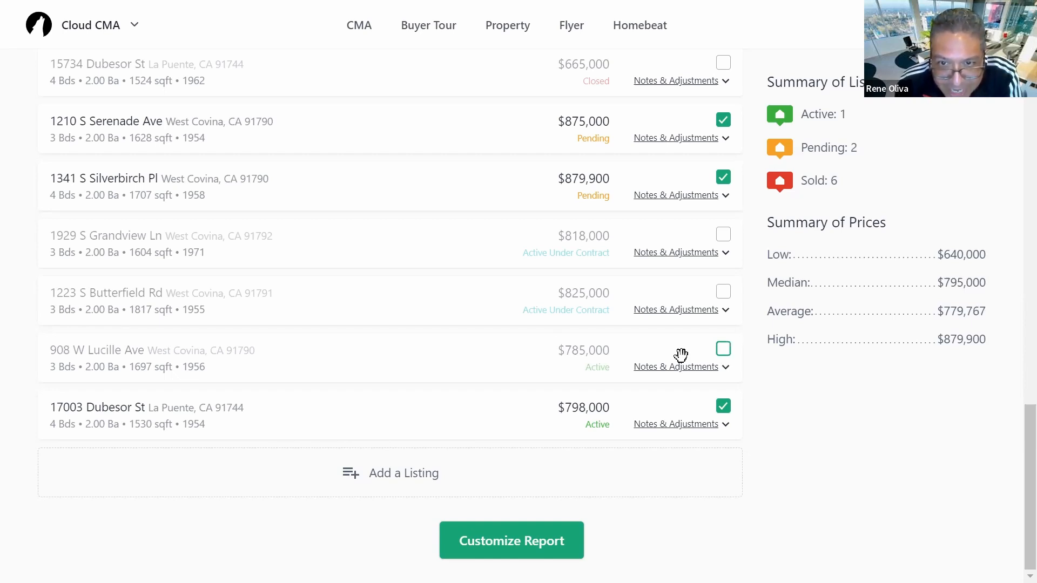
pyautogui.scroll(1, 510, 376)
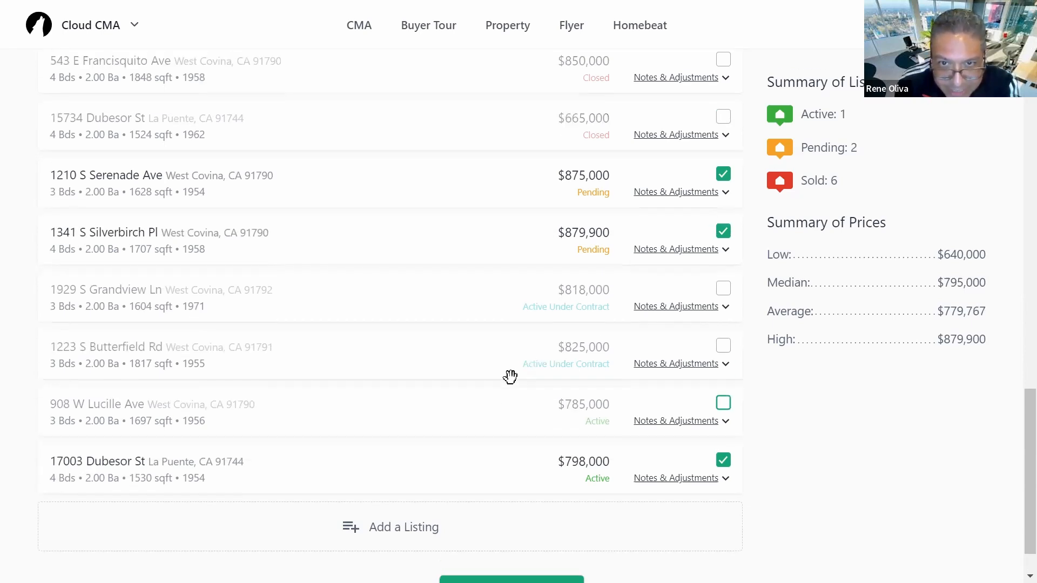
pyautogui.scroll(12, 511, 352)
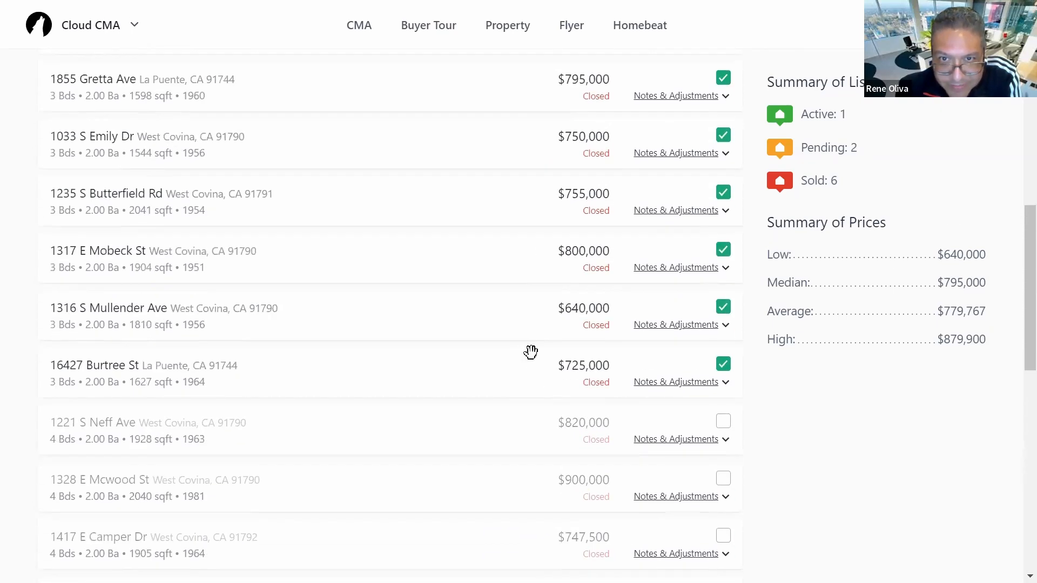
pyautogui.scroll(8, 520, 352)
pyautogui.scroll(-8, 546, 404)
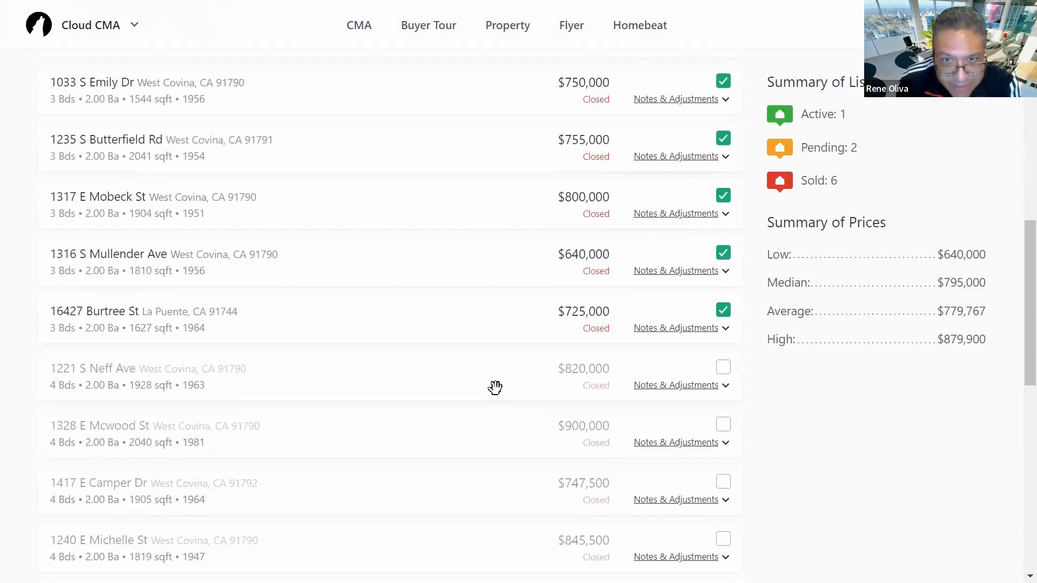
pyautogui.scroll(-2, 495, 388)
pyautogui.scroll(-4, 495, 388)
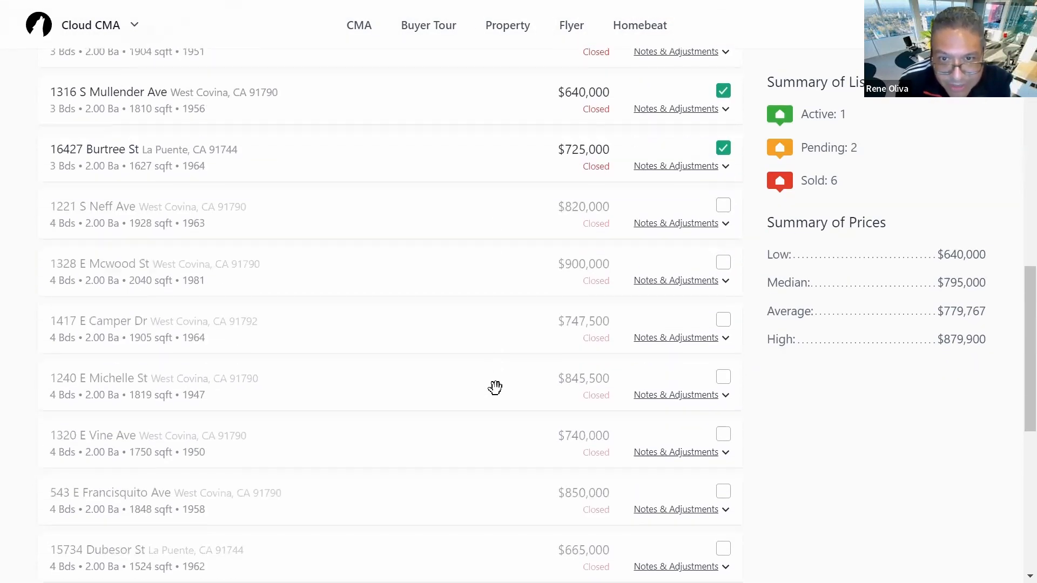
pyautogui.scroll(-2, 501, 388)
pyautogui.scroll(-2, 501, 388)
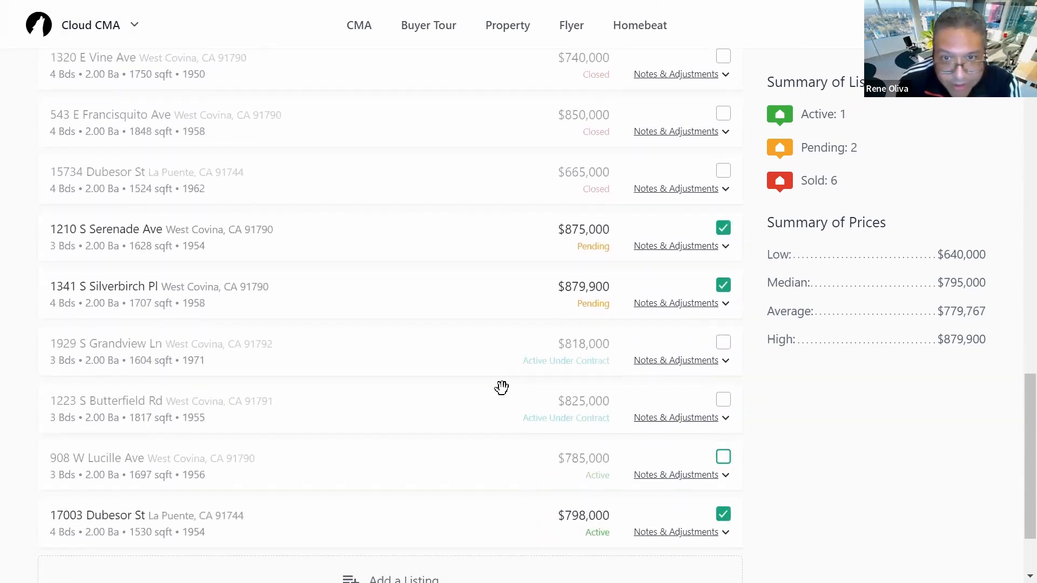
pyautogui.scroll(-2, 501, 387)
pyautogui.scroll(2, 501, 388)
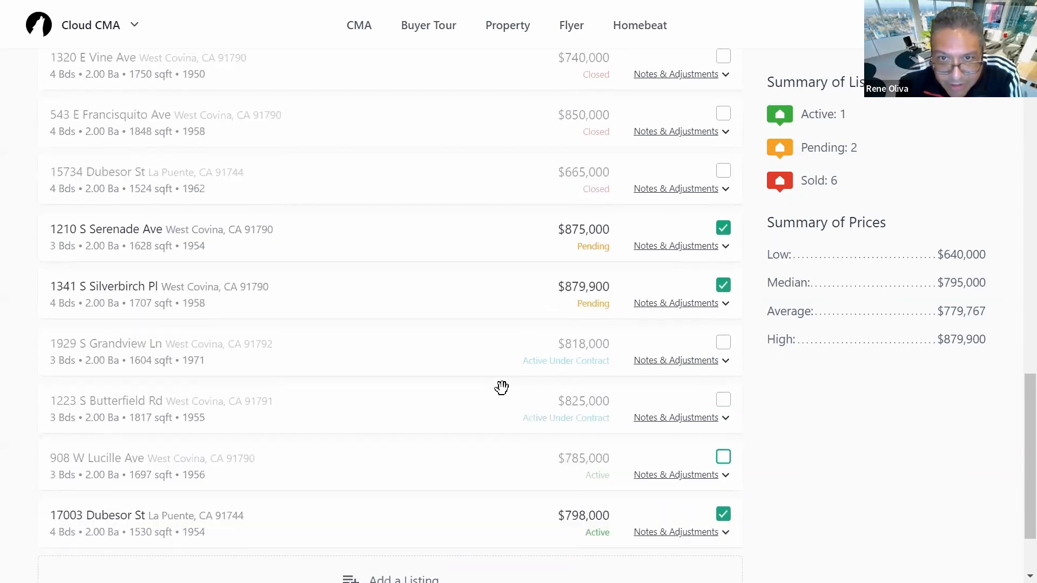
pyautogui.click(723, 344)
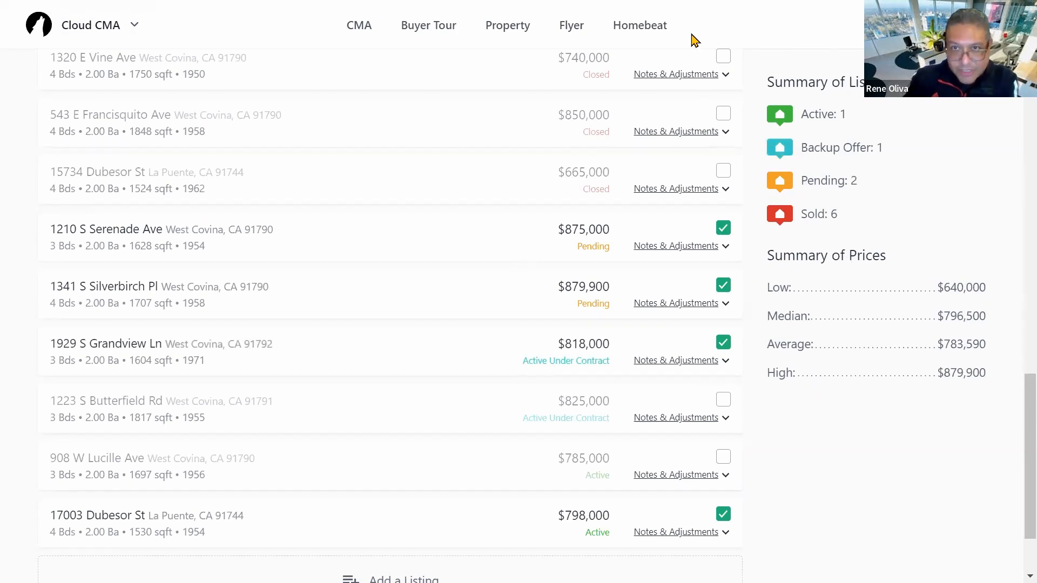
pyautogui.hotkey('ctrl', 'a')
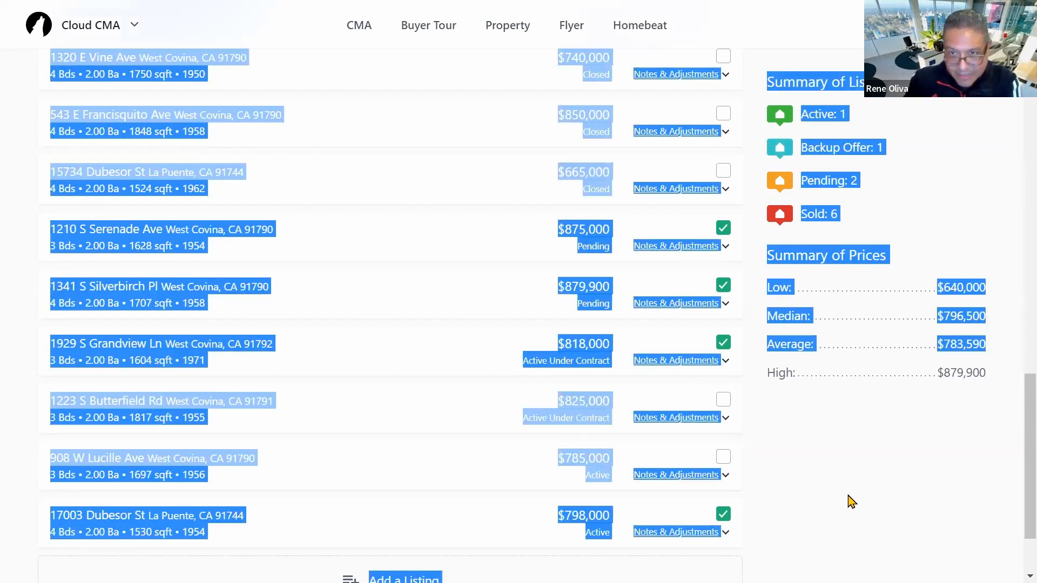
pyautogui.click(851, 501)
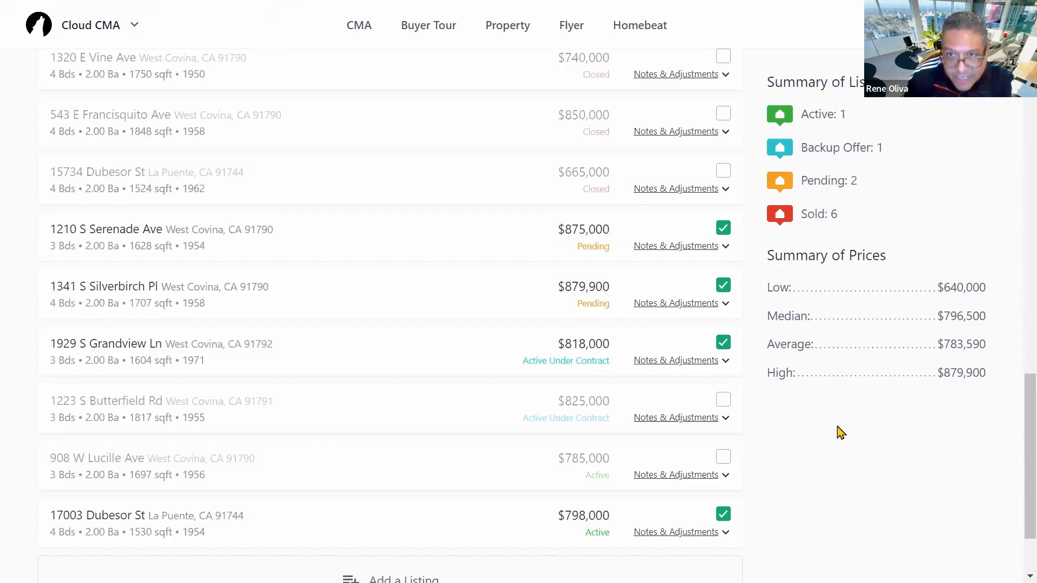
pyautogui.scroll(20, 840, 442)
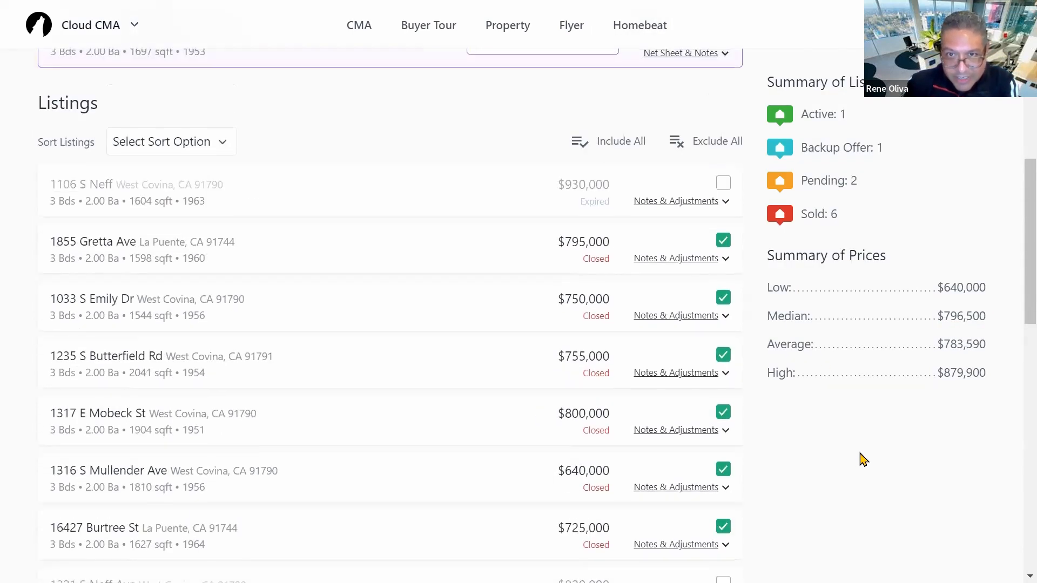
pyautogui.scroll(-1, 848, 494)
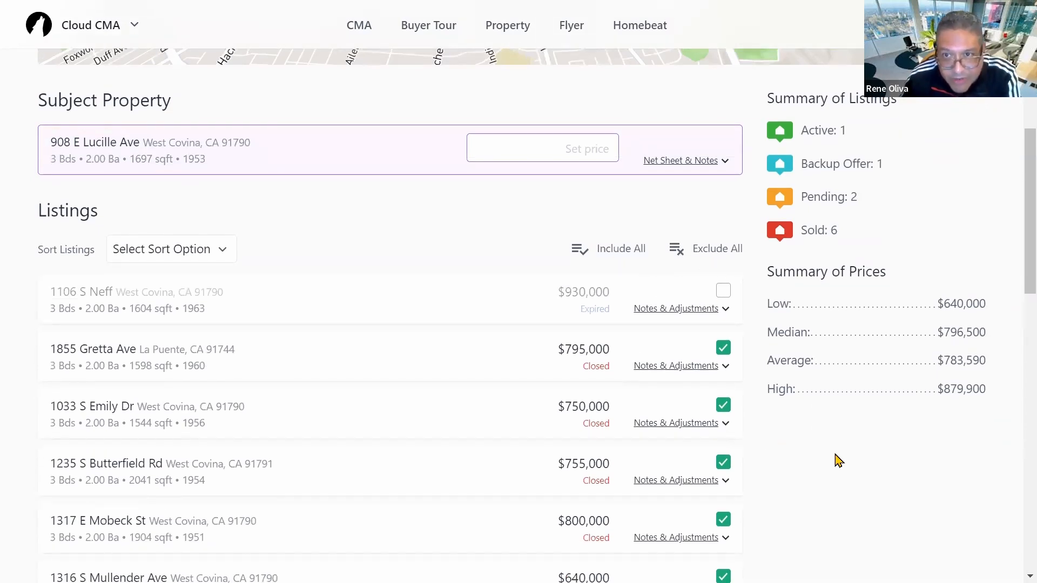
pyautogui.scroll(-8, 837, 460)
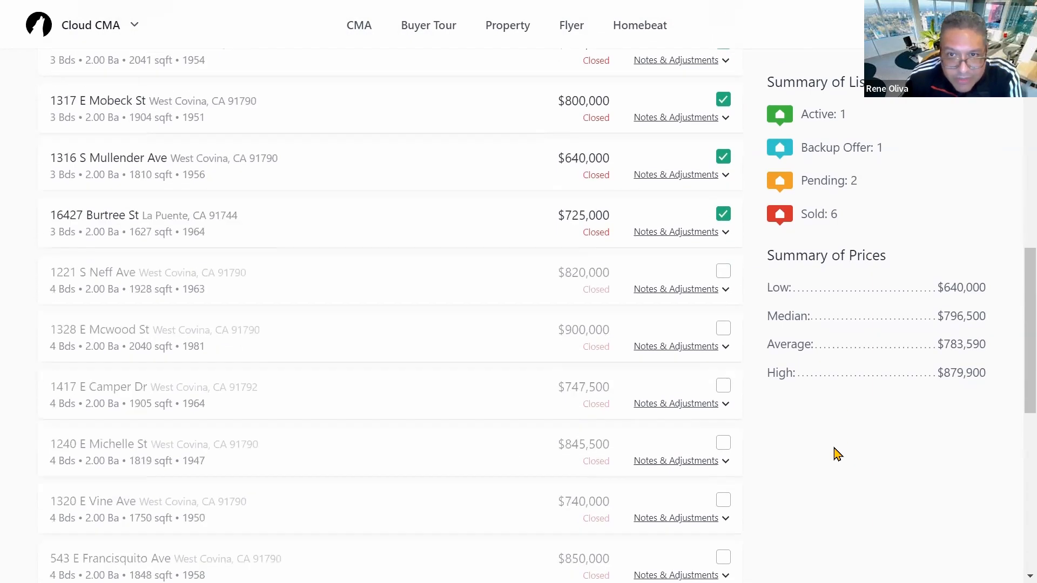
pyautogui.scroll(5, 838, 455)
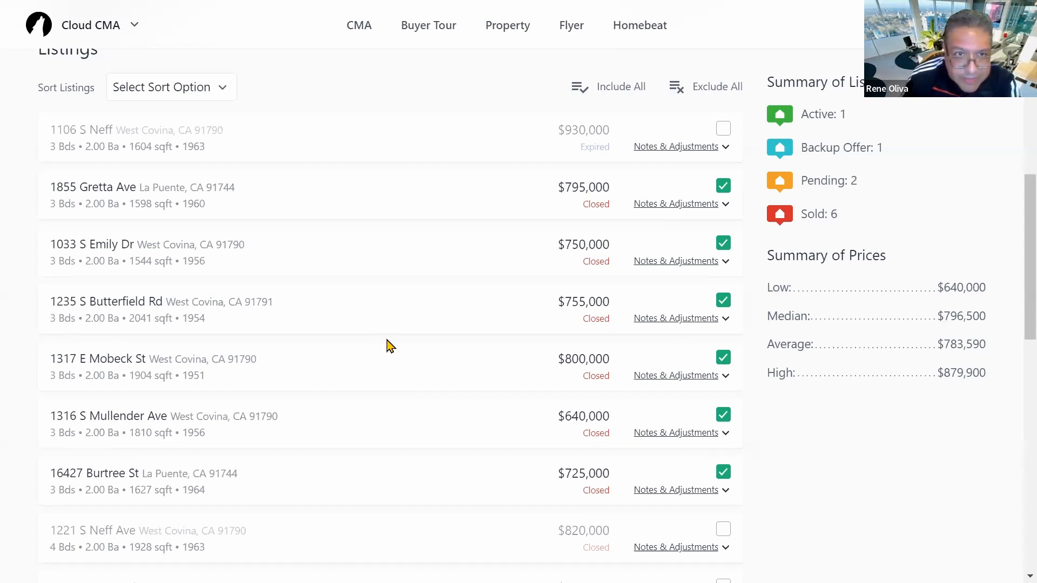
pyautogui.scroll(6, 381, 316)
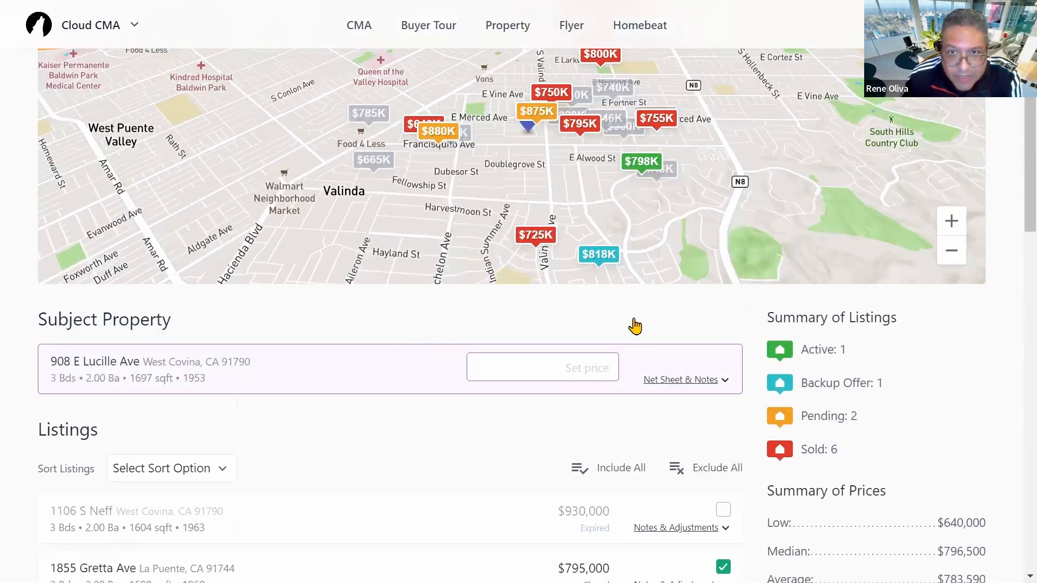
pyautogui.scroll(5, 632, 324)
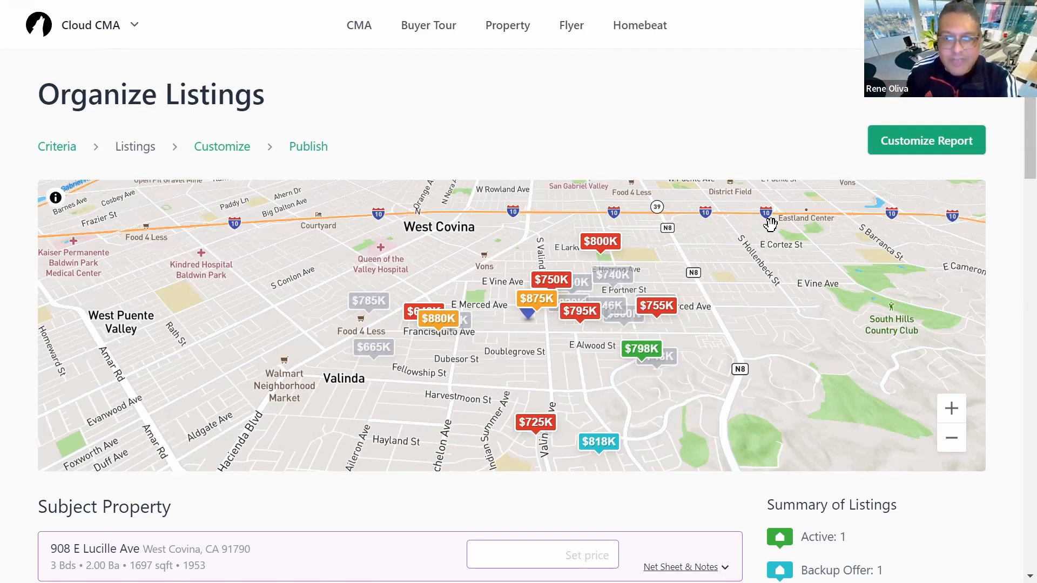
pyautogui.scroll(-4, 788, 371)
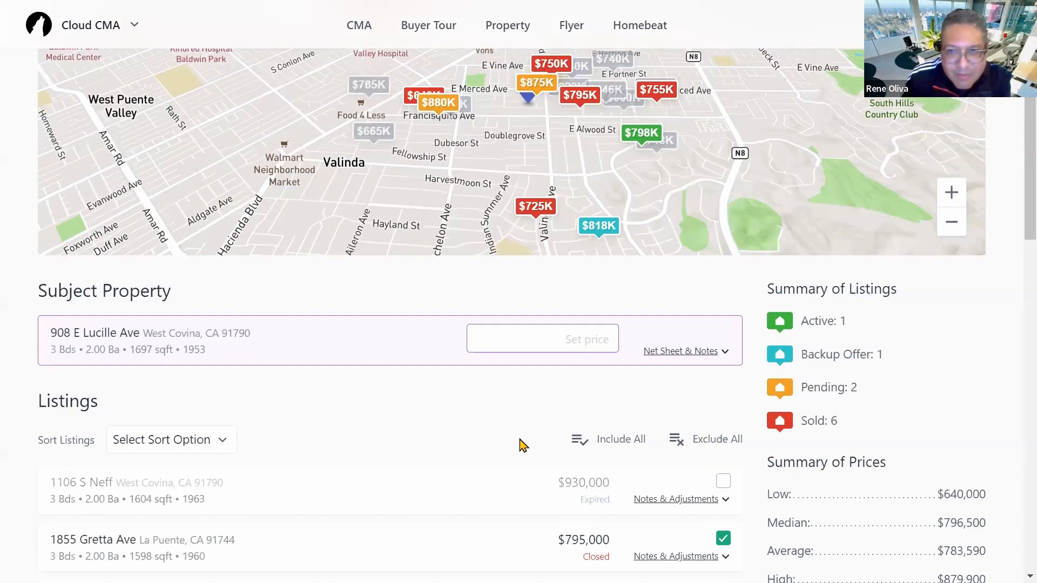
pyautogui.scroll(-1, 378, 445)
pyautogui.scroll(-4, 373, 442)
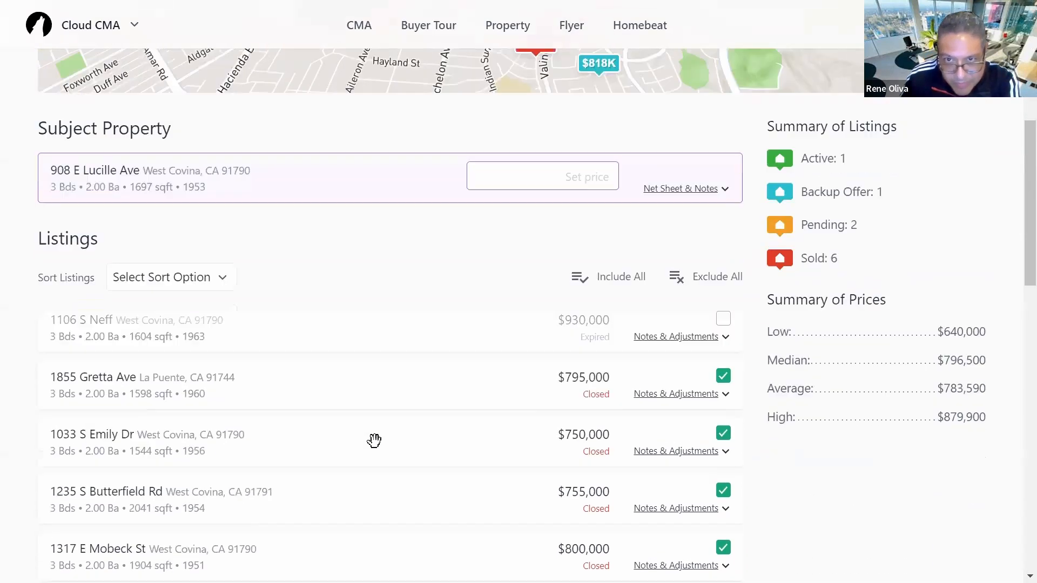
pyautogui.scroll(6, 372, 439)
pyautogui.scroll(-1, 377, 448)
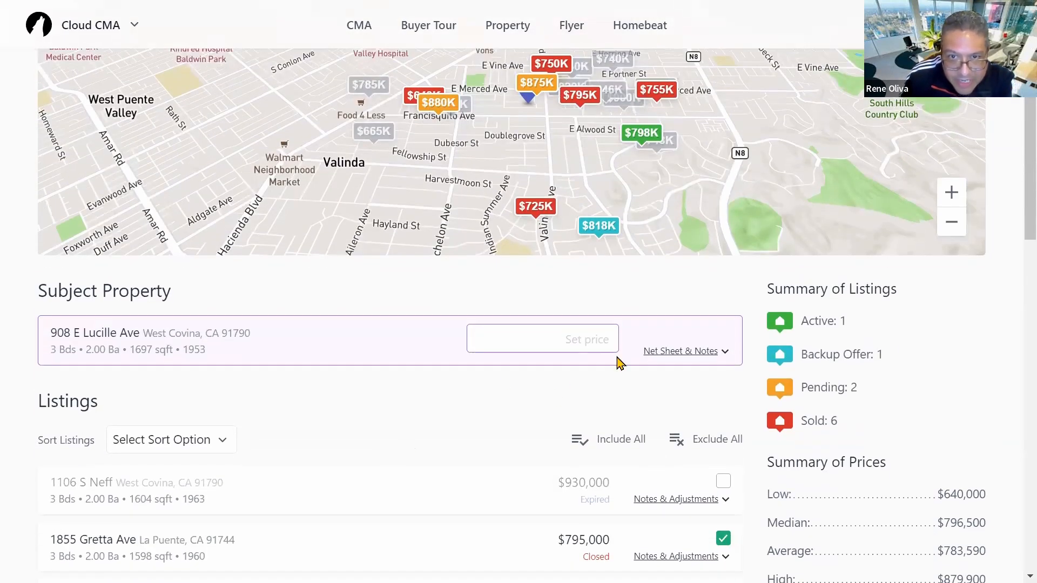
pyautogui.scroll(-5, 506, 432)
pyautogui.scroll(4, 419, 403)
pyautogui.scroll(1, 500, 371)
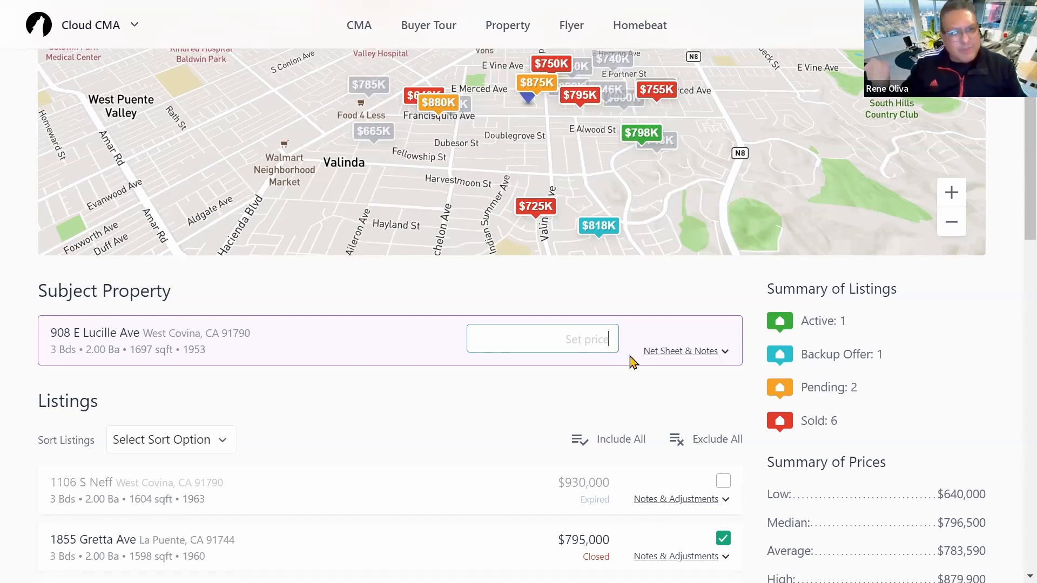
pyautogui.write('775000')
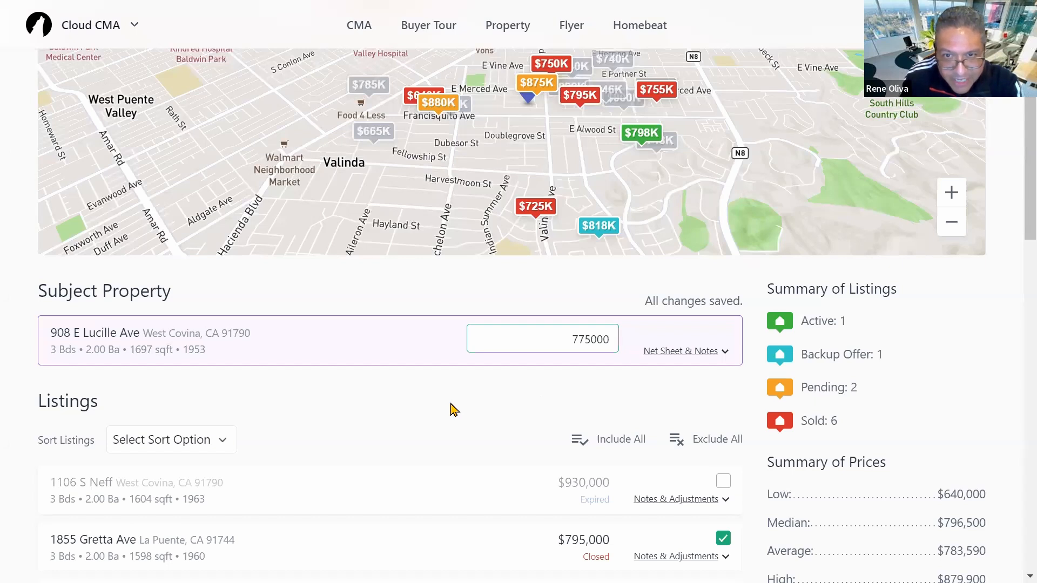
pyautogui.scroll(-2, 603, 390)
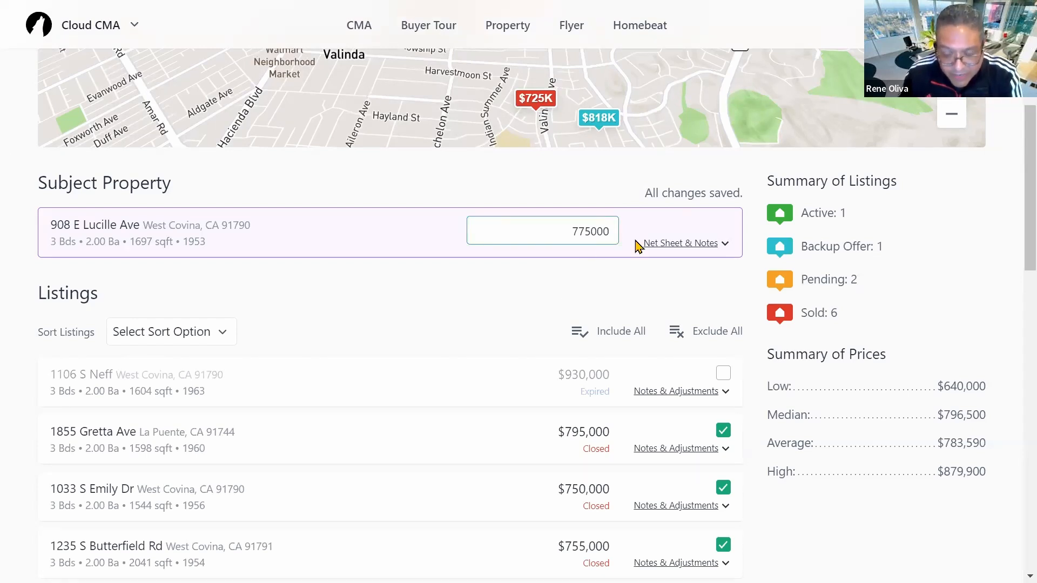
pyautogui.write('-78000')
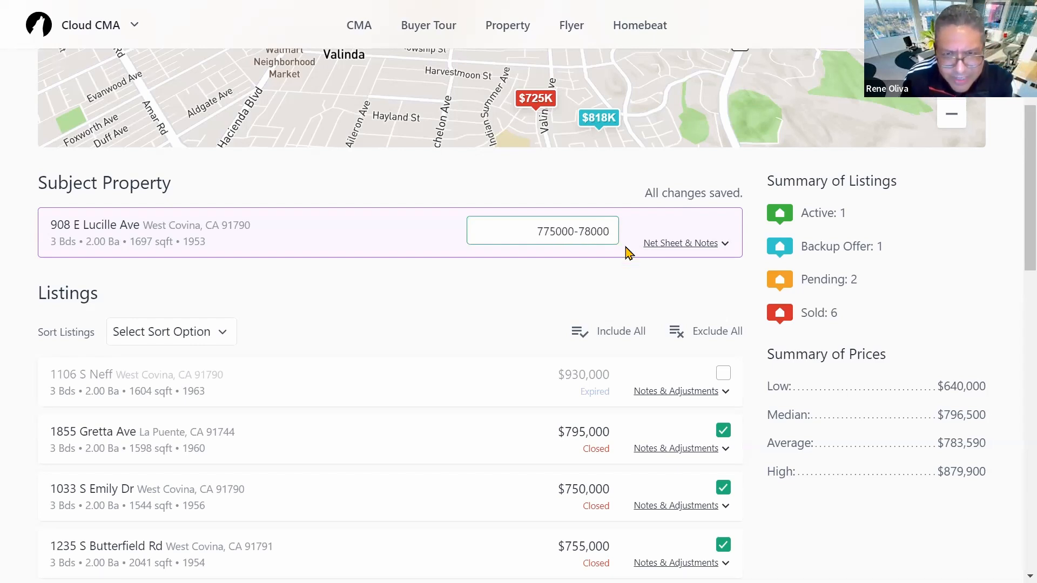
pyautogui.write('0')
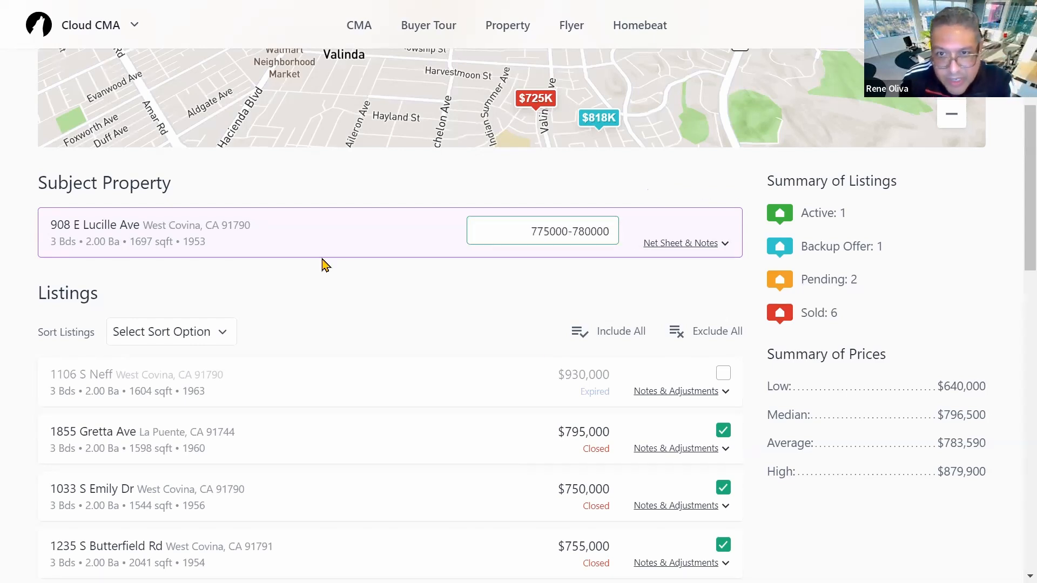
pyautogui.scroll(-7, 821, 387)
pyautogui.scroll(-12, 829, 390)
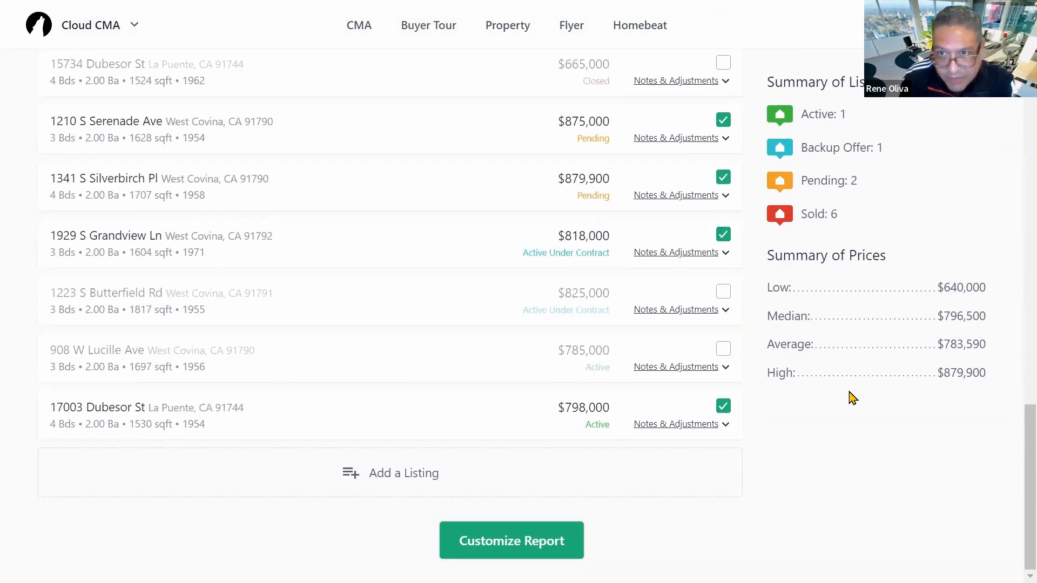
pyautogui.scroll(11, 831, 396)
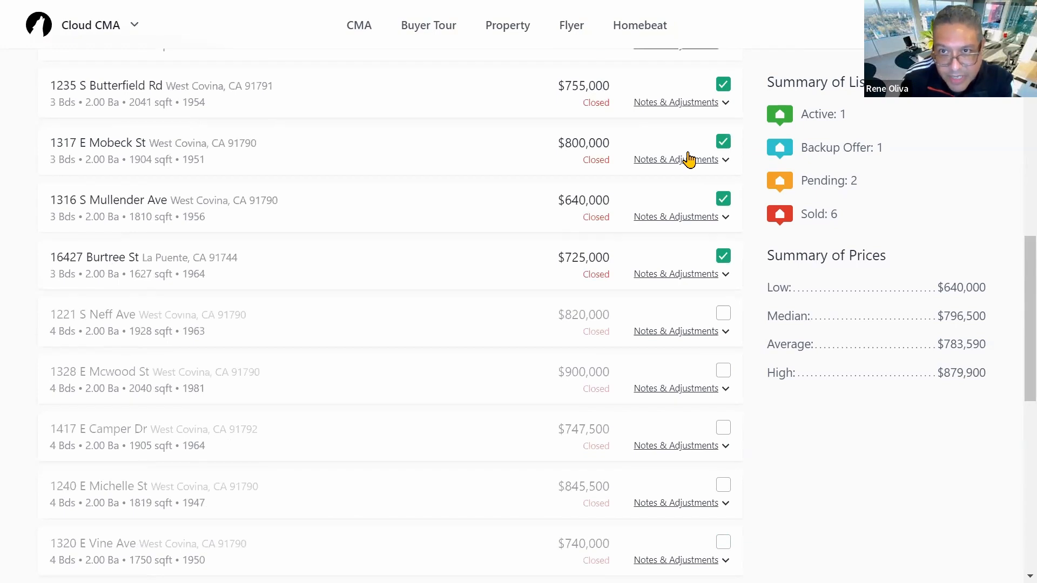
pyautogui.scroll(2, 908, 162)
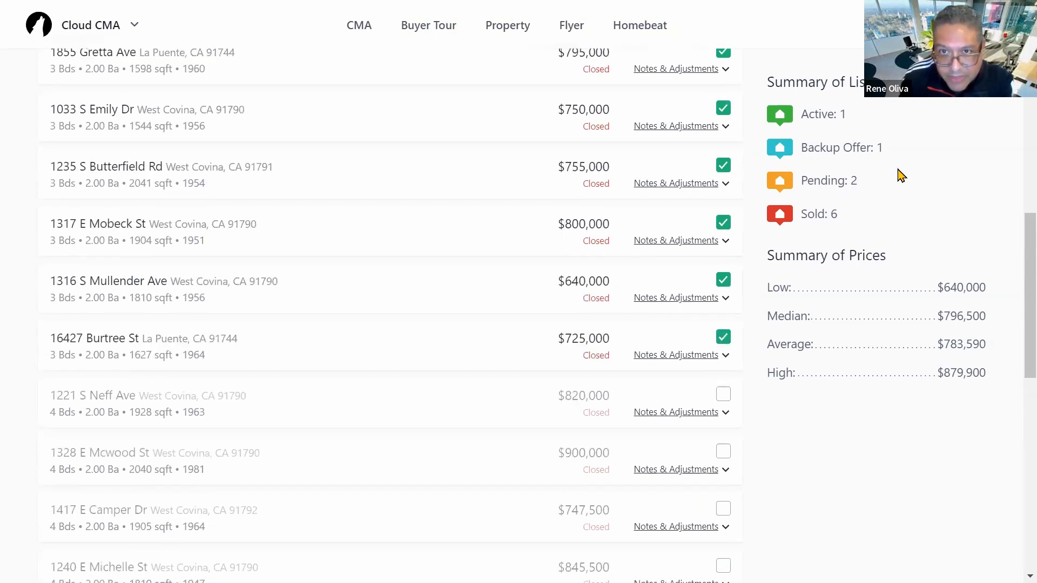
pyautogui.scroll(-3, 832, 254)
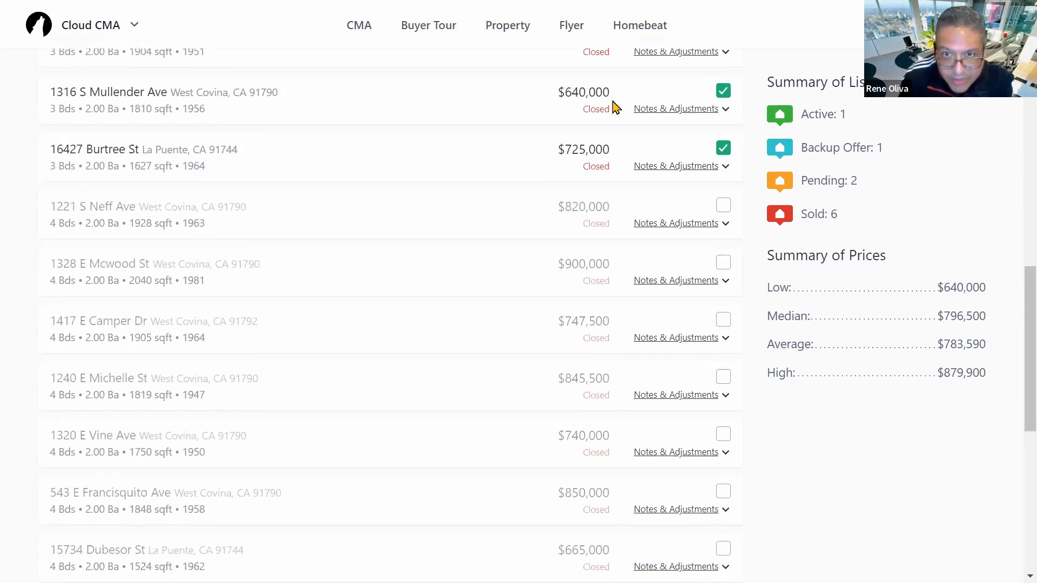
pyautogui.scroll(-8, 439, 370)
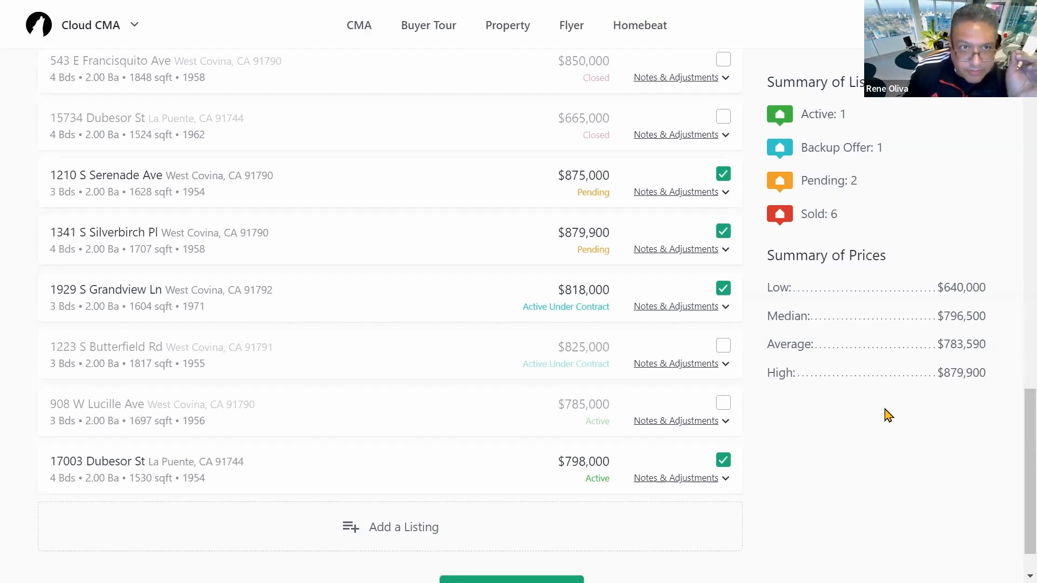
pyautogui.click(654, 306)
pyautogui.scroll(1, 541, 342)
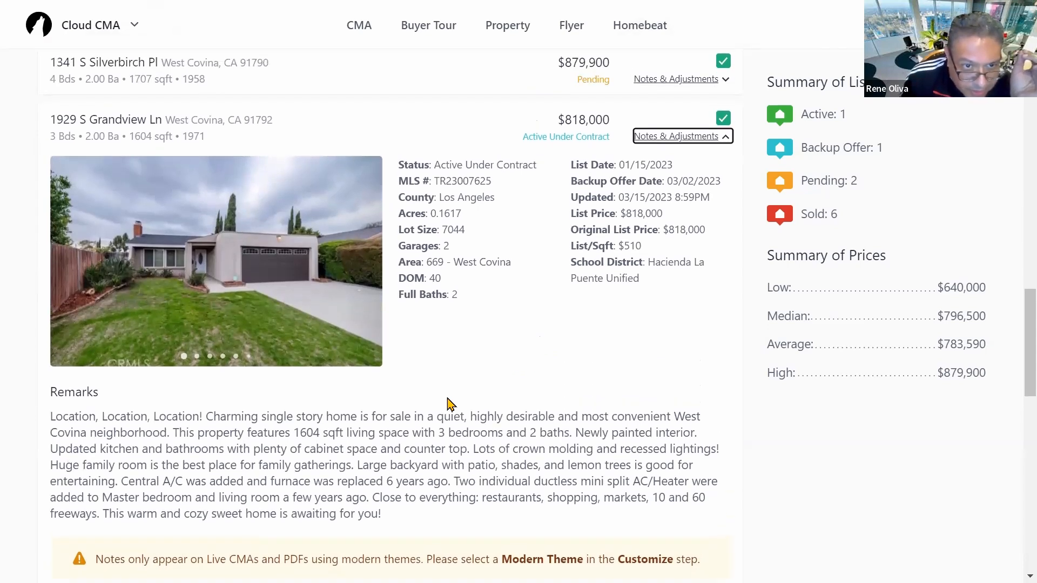
pyautogui.scroll(2, 451, 404)
pyautogui.scroll(-3, 456, 398)
pyautogui.scroll(3, 481, 416)
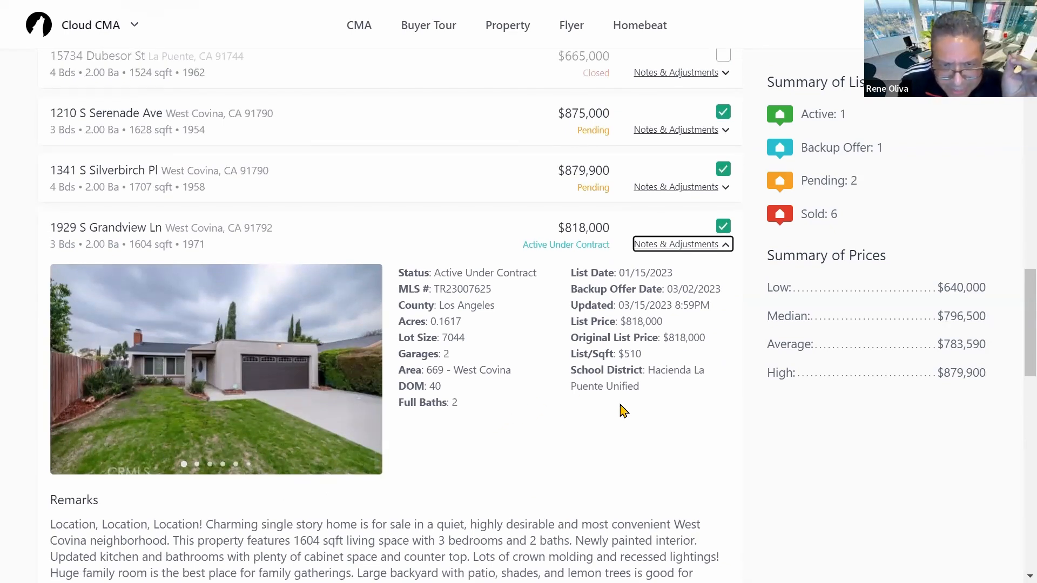
pyautogui.scroll(-1, 617, 401)
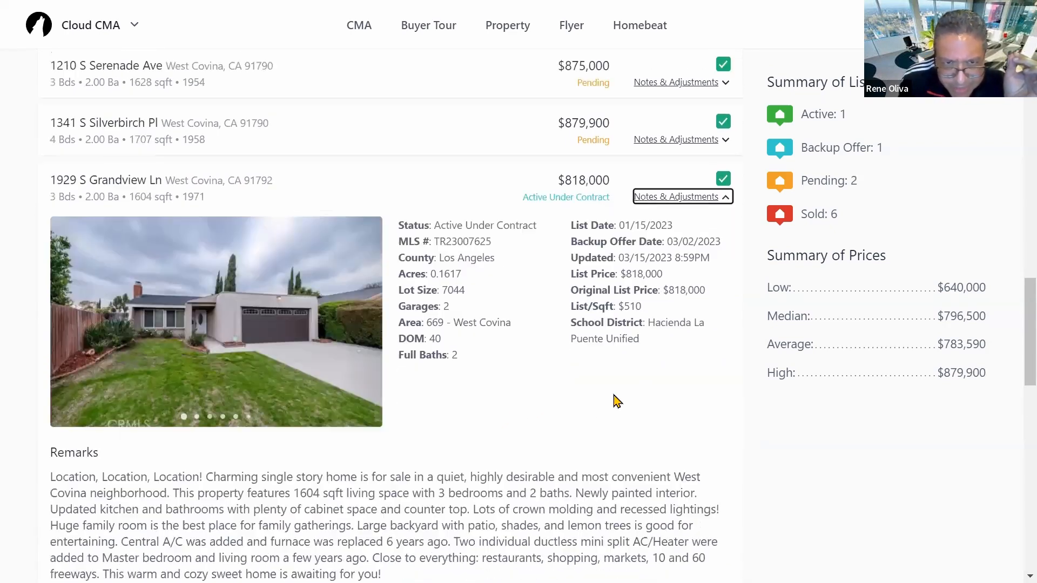
pyautogui.scroll(-3, 617, 401)
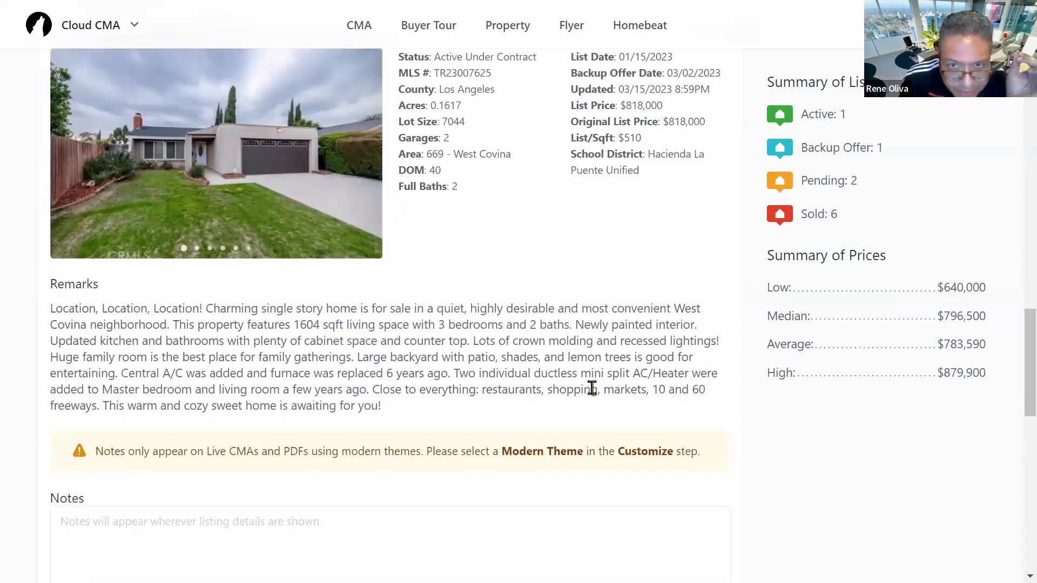
pyautogui.scroll(4, 393, 374)
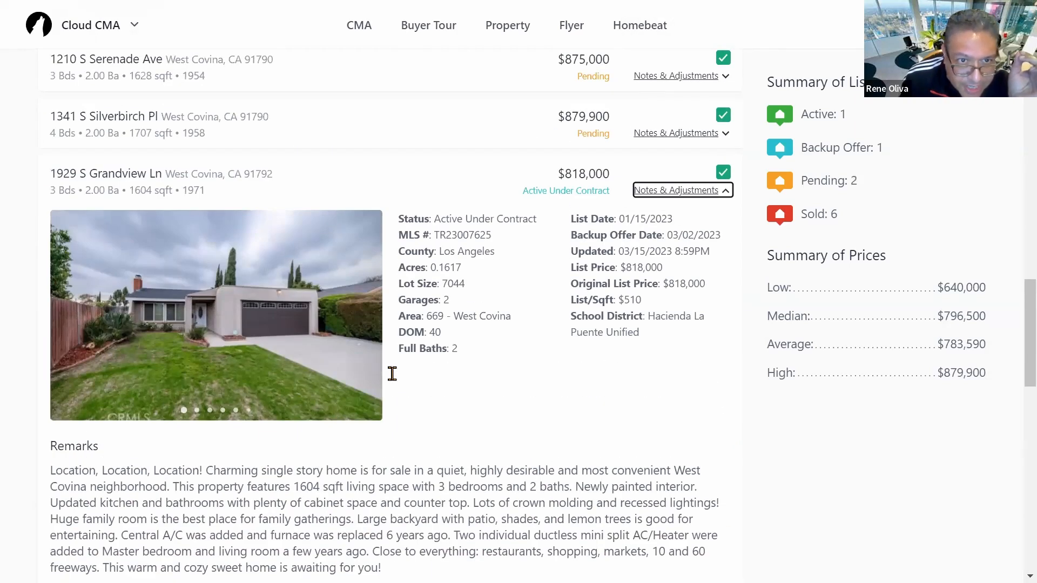
pyautogui.scroll(-8, 521, 420)
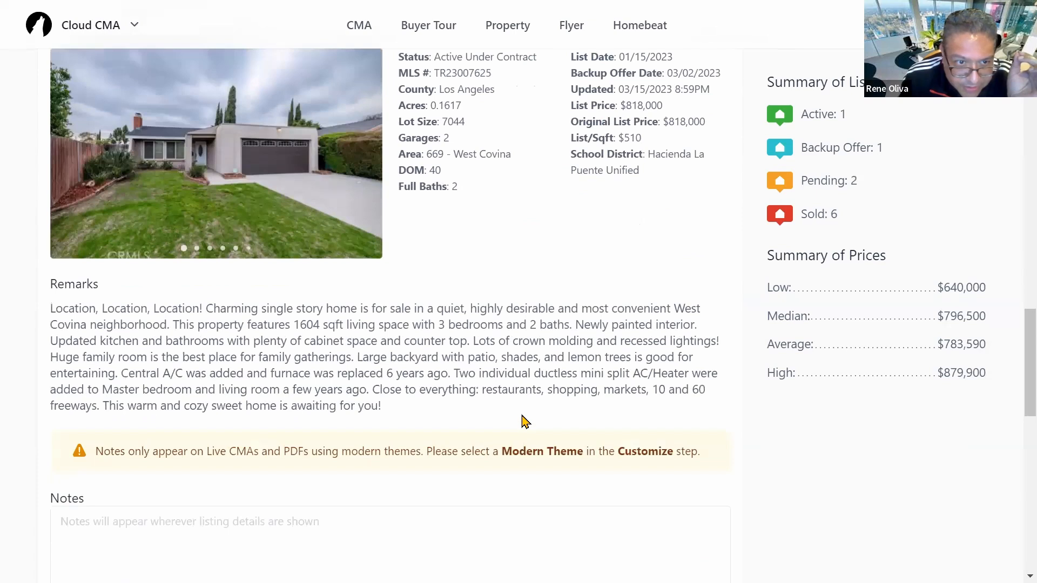
pyautogui.scroll(-4, 519, 396)
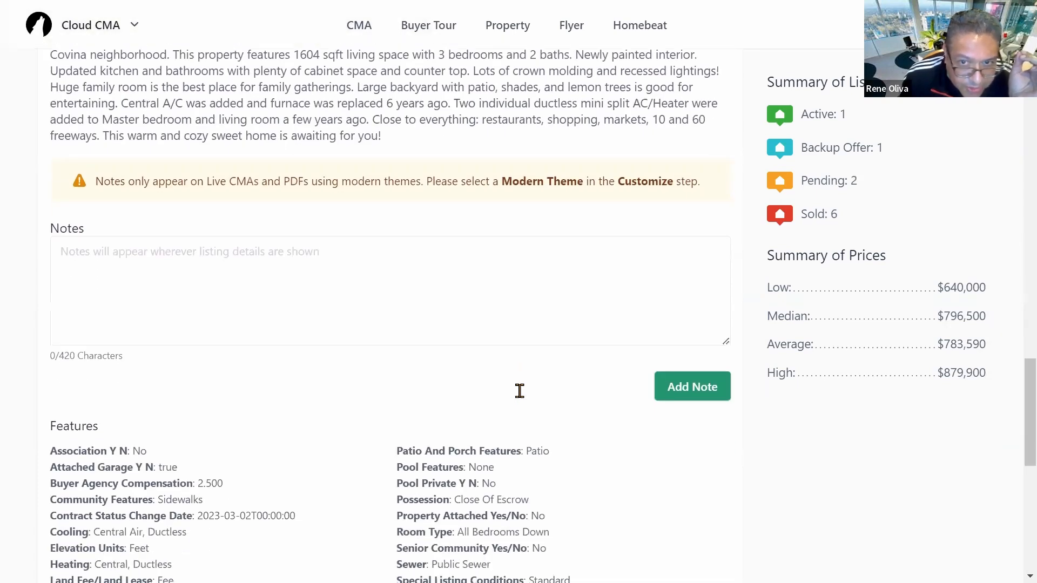
pyautogui.scroll(-1, 526, 392)
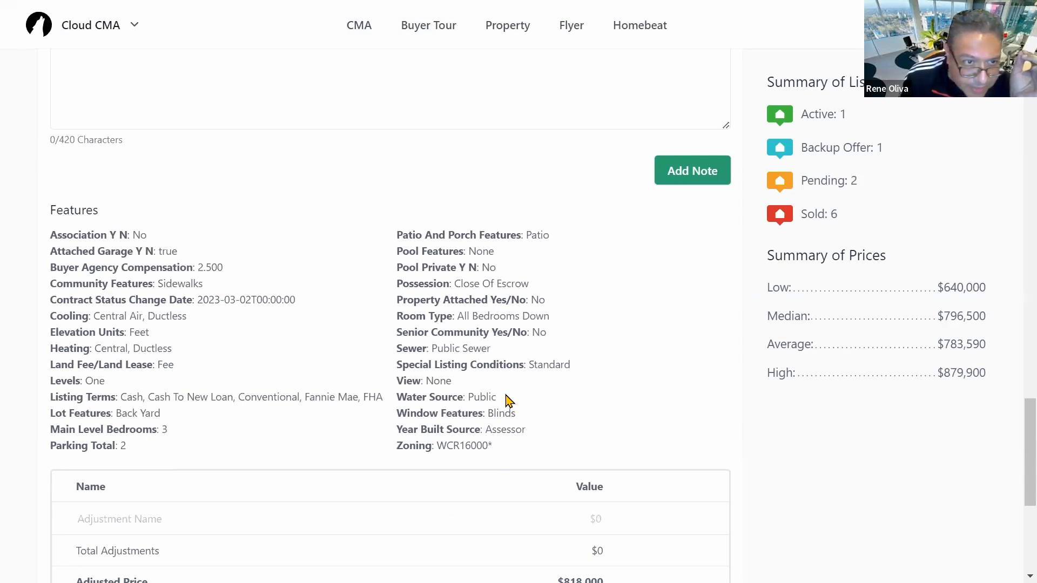
pyautogui.scroll(1, 506, 401)
pyautogui.scroll(2, 510, 356)
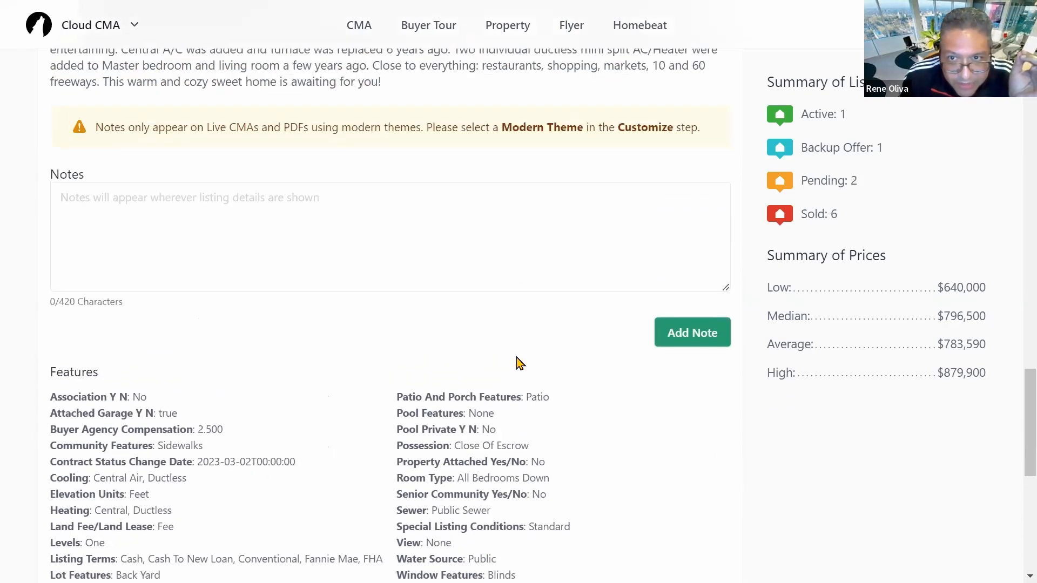
pyautogui.scroll(3, 519, 363)
pyautogui.click(157, 372)
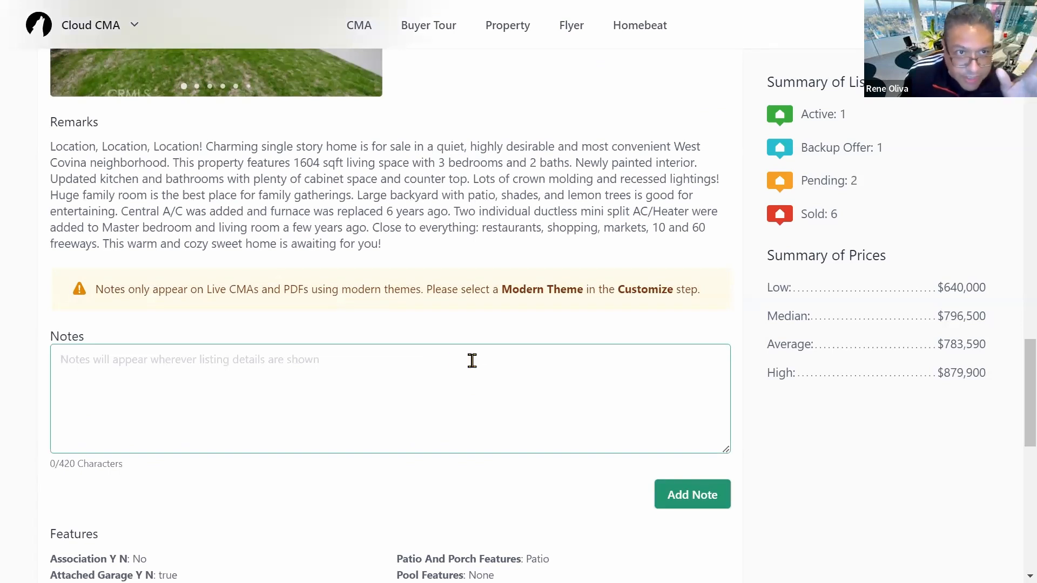
# Step: Name a new adjustment Condition, leaving its value at $0
pyautogui.scroll(-10, 519, 364)
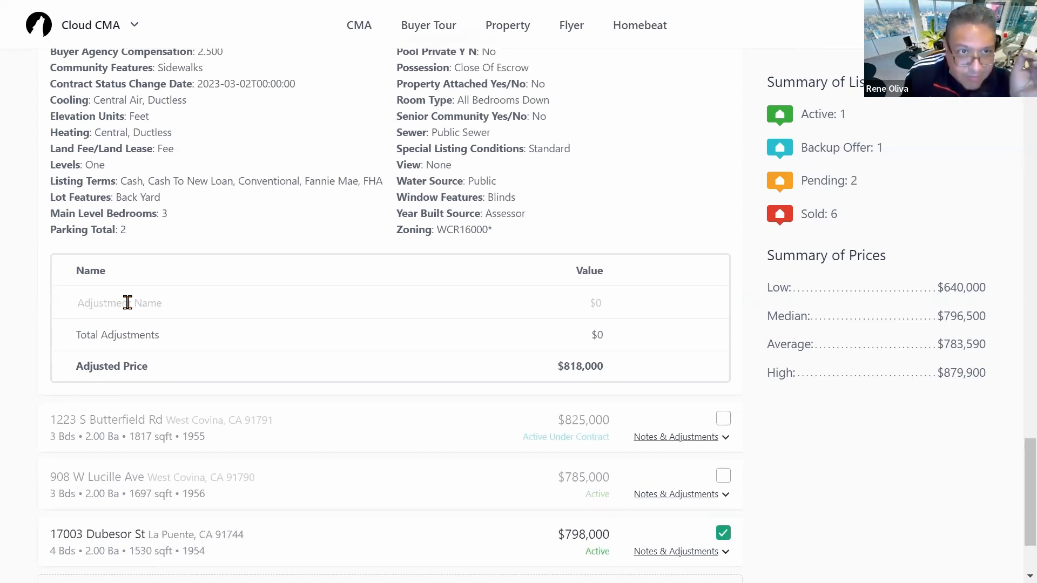
pyautogui.scroll(14, 387, 287)
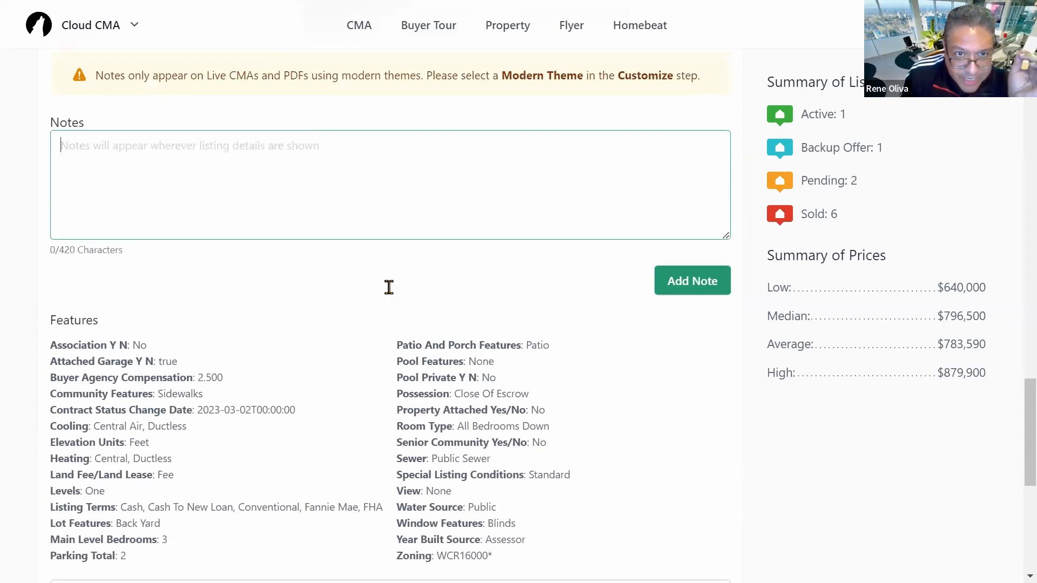
pyautogui.scroll(-9, 331, 372)
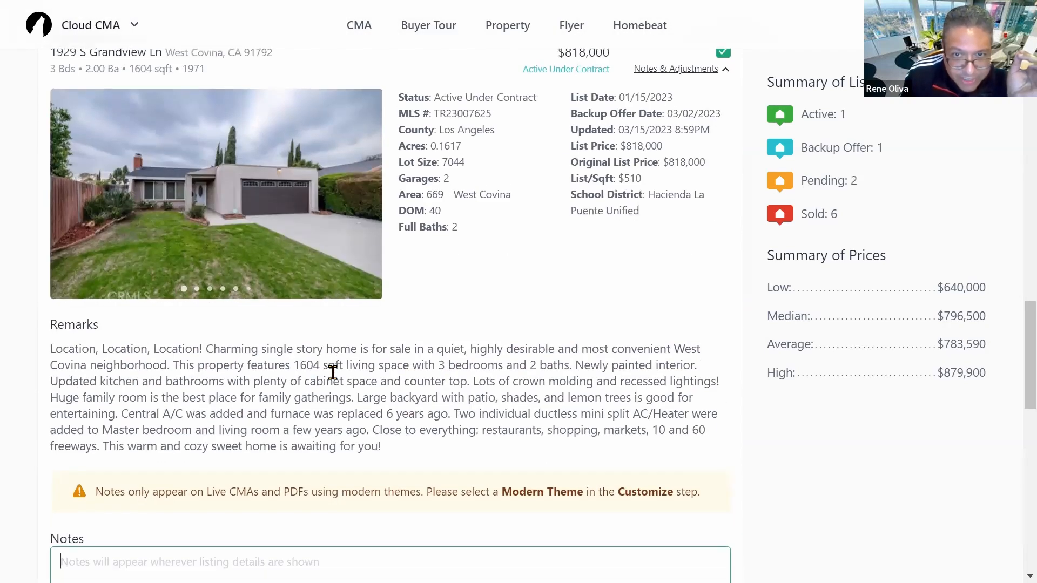
pyautogui.scroll(-4, 332, 373)
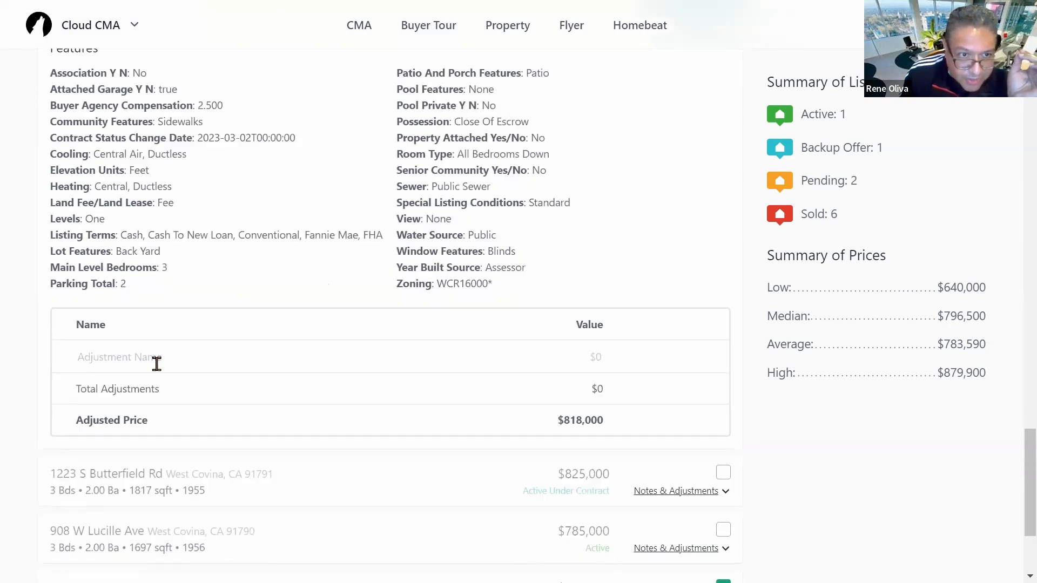
pyautogui.click(120, 361)
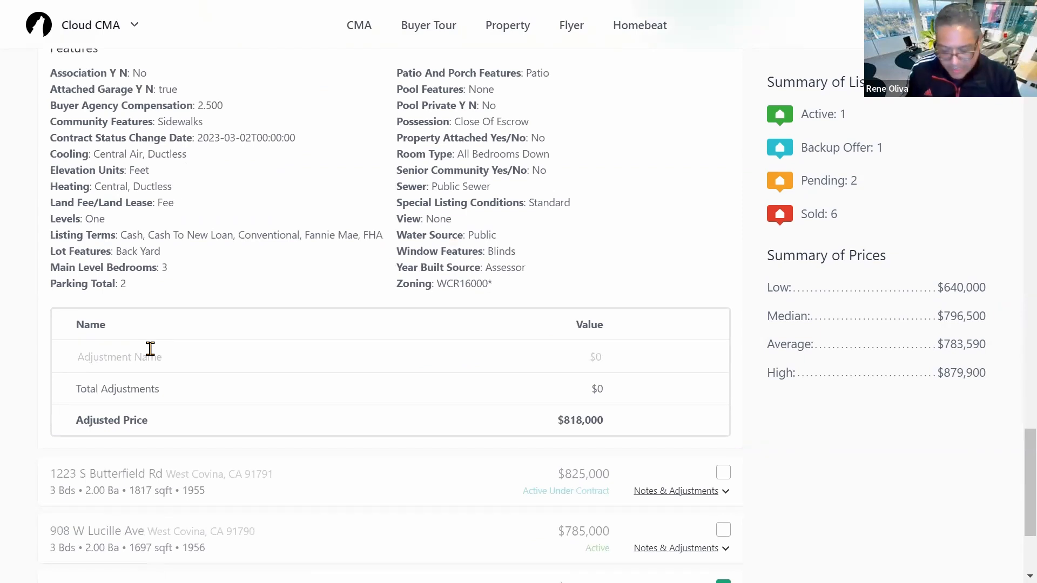
pyautogui.write('Co')
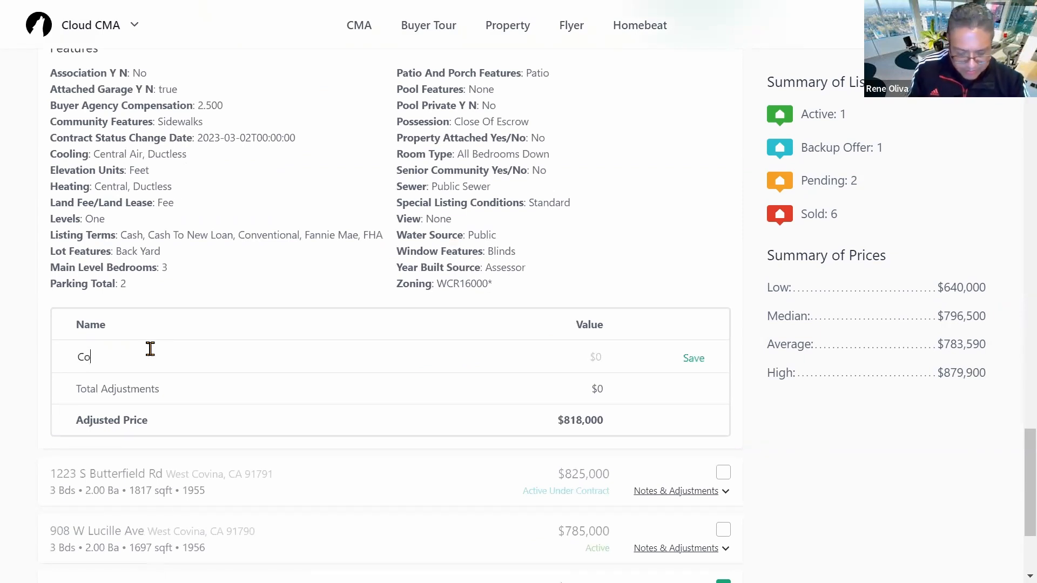
pyautogui.write('ndition')
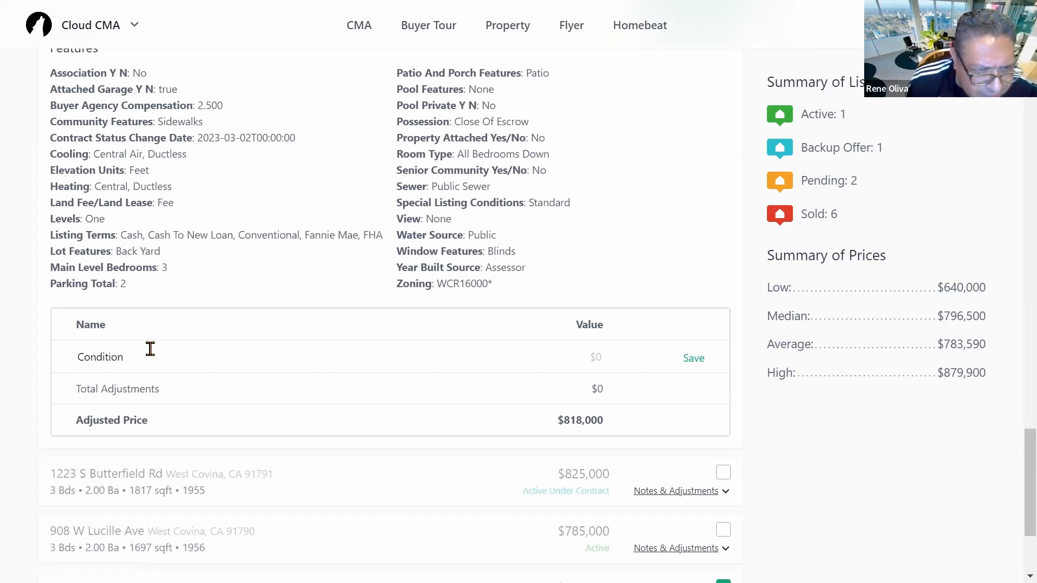
pyautogui.click(594, 356)
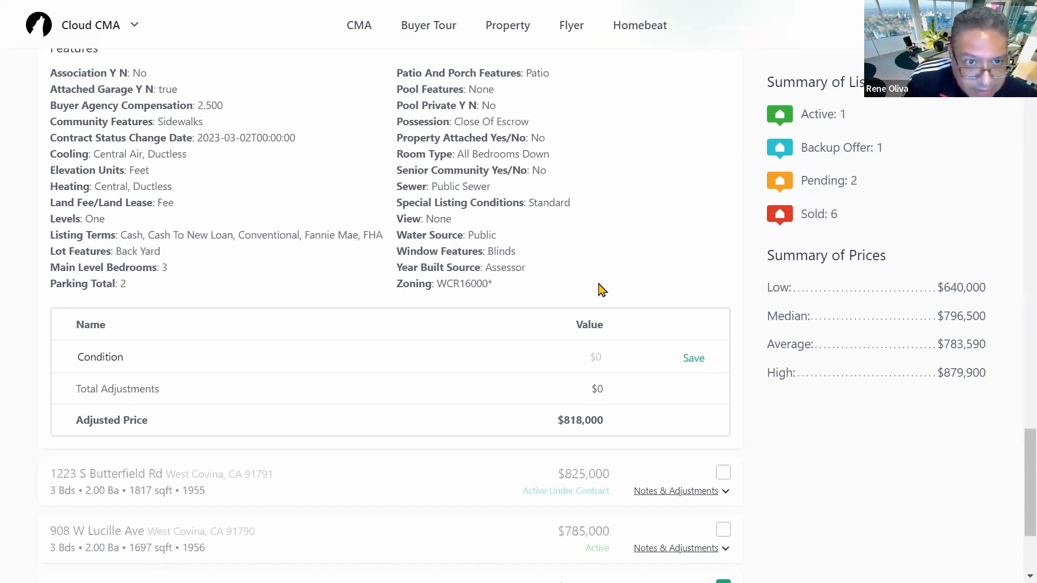
pyautogui.scroll(12, 605, 313)
pyautogui.scroll(-2, 466, 328)
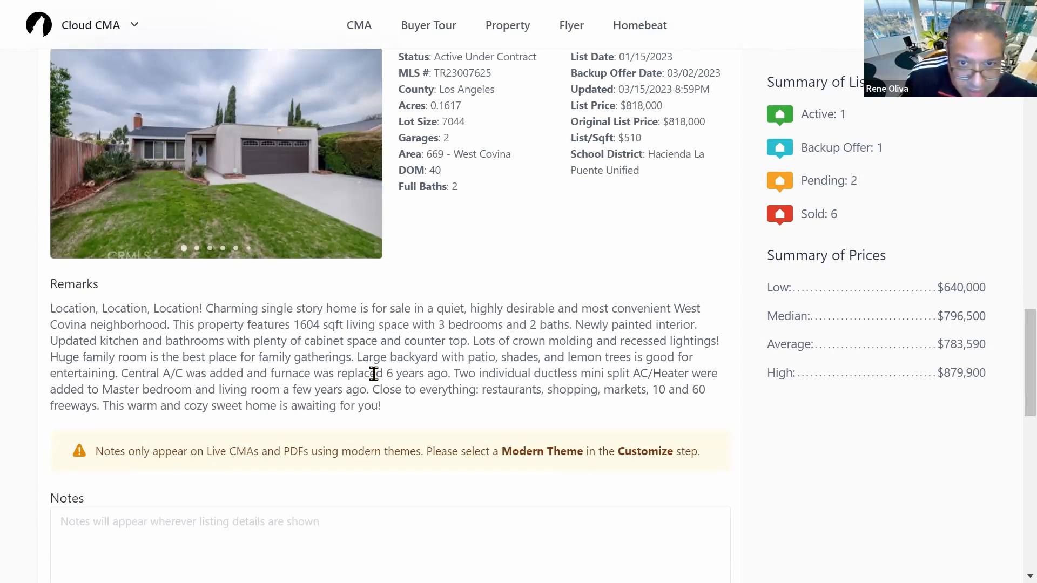
pyautogui.scroll(3, 421, 346)
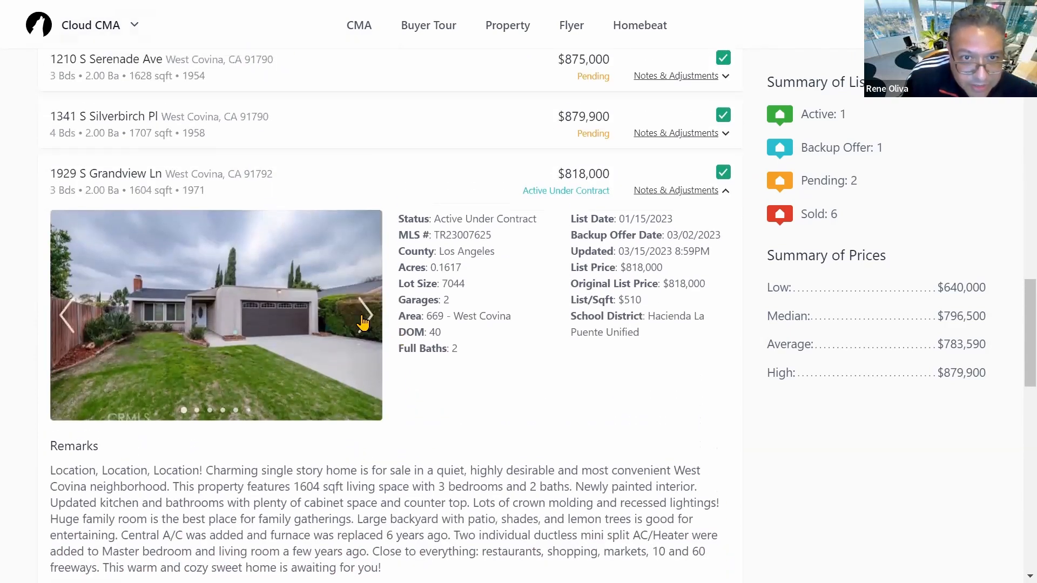
pyautogui.click(365, 315)
pyautogui.click(365, 315)
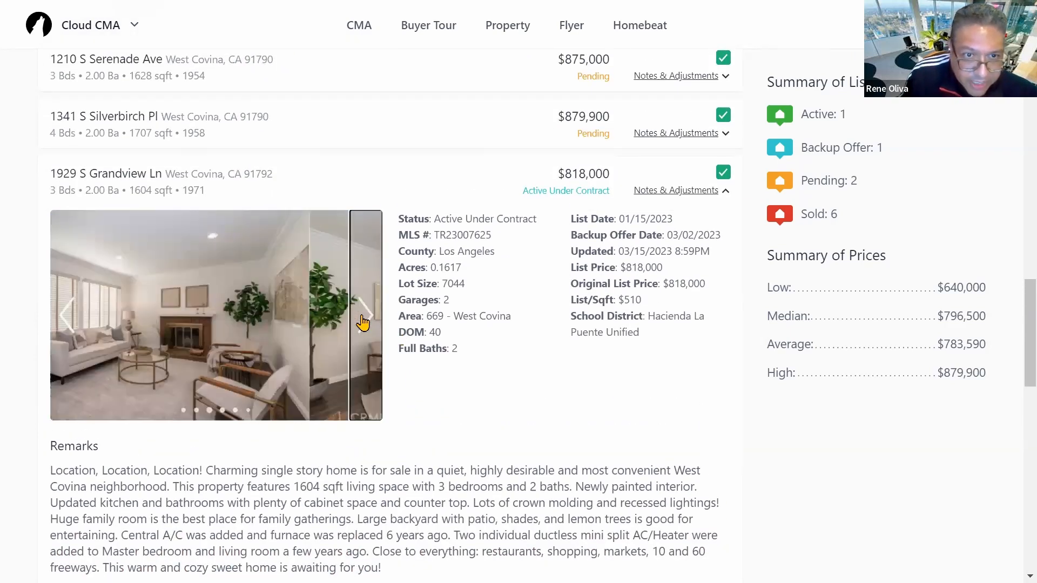
pyautogui.click(365, 315)
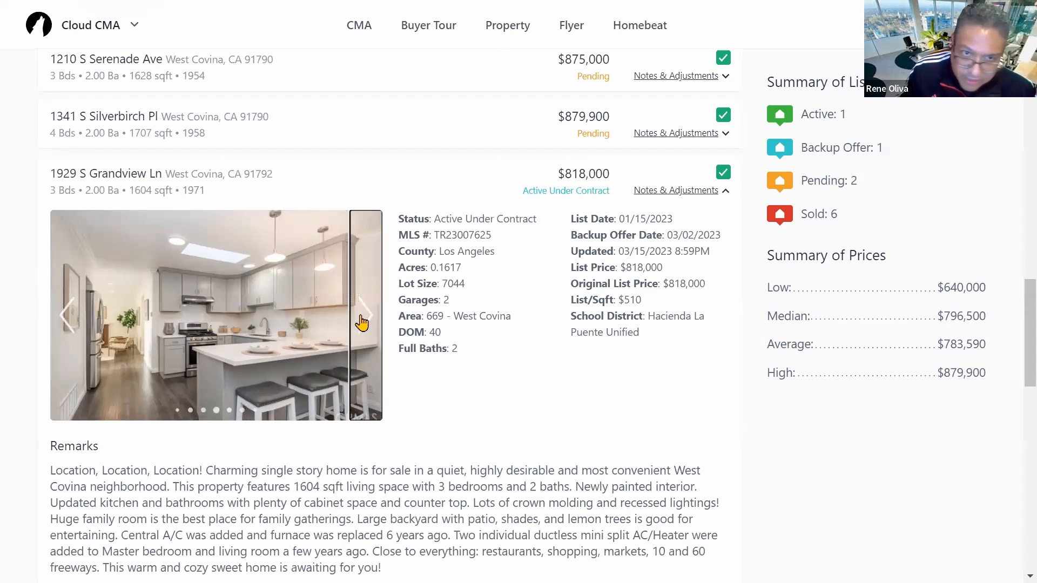
pyautogui.click(362, 319)
pyautogui.click(362, 318)
pyautogui.click(362, 319)
pyautogui.click(362, 321)
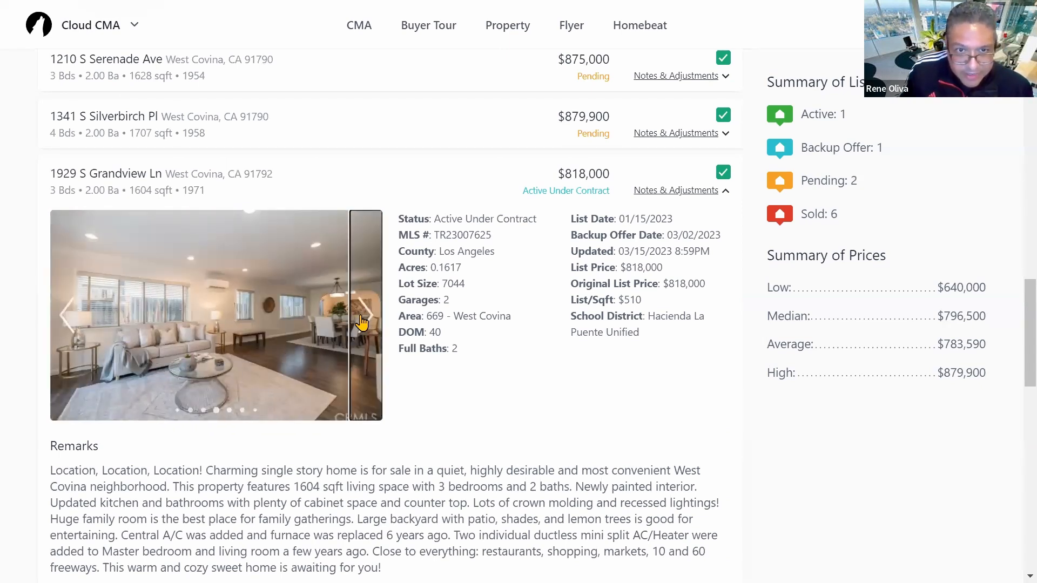
pyautogui.click(364, 322)
pyautogui.click(364, 322)
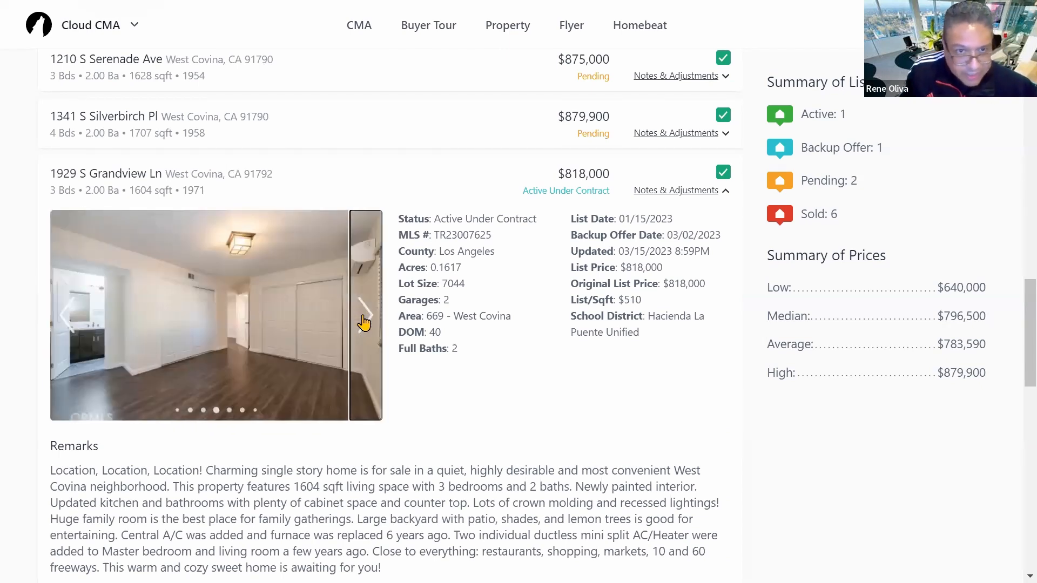
pyautogui.click(364, 322)
pyautogui.click(363, 322)
pyautogui.click(363, 323)
pyautogui.click(363, 322)
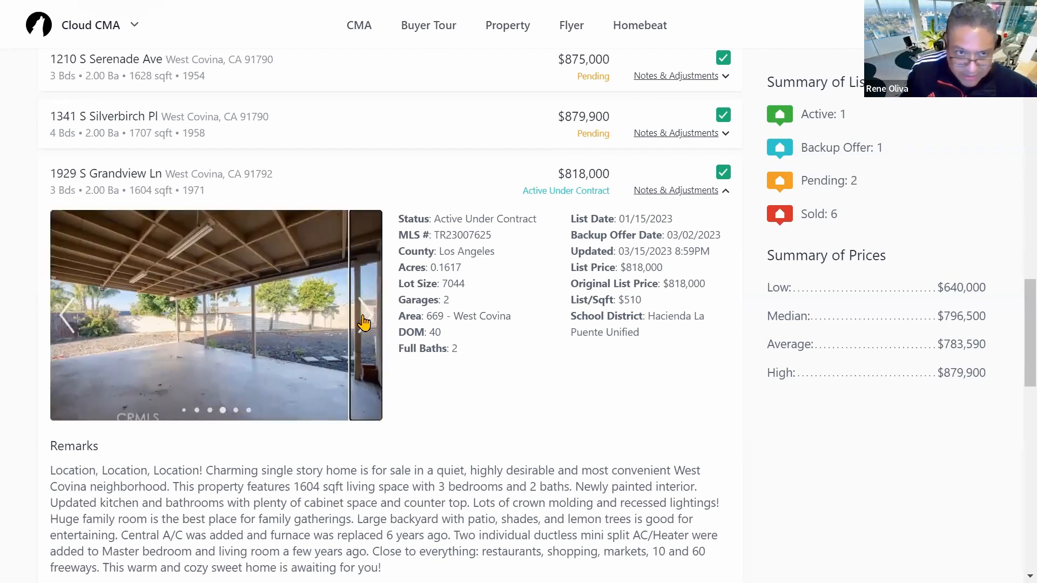
pyautogui.click(363, 322)
pyautogui.click(363, 323)
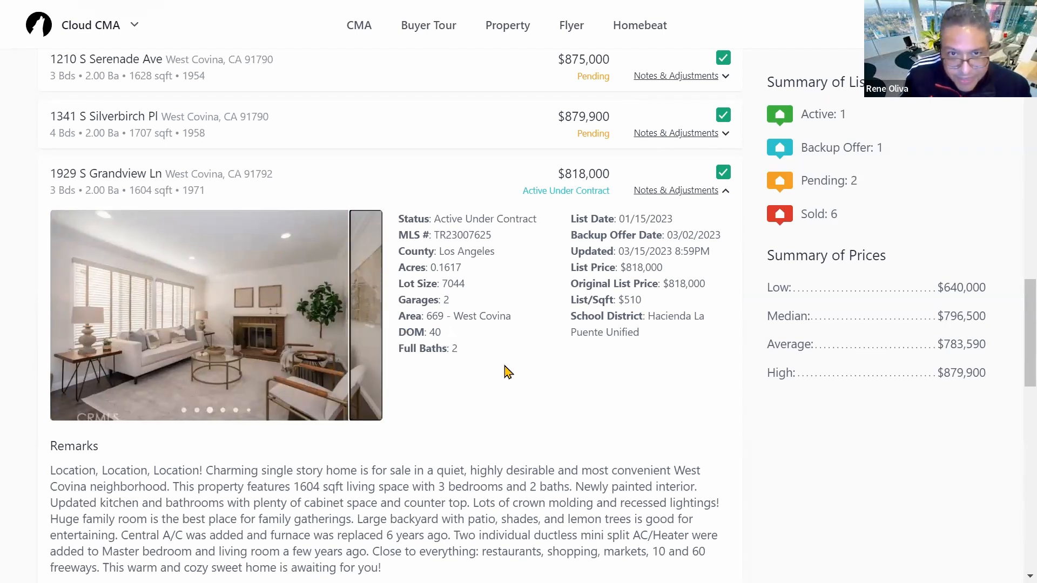
pyautogui.scroll(-10, 505, 364)
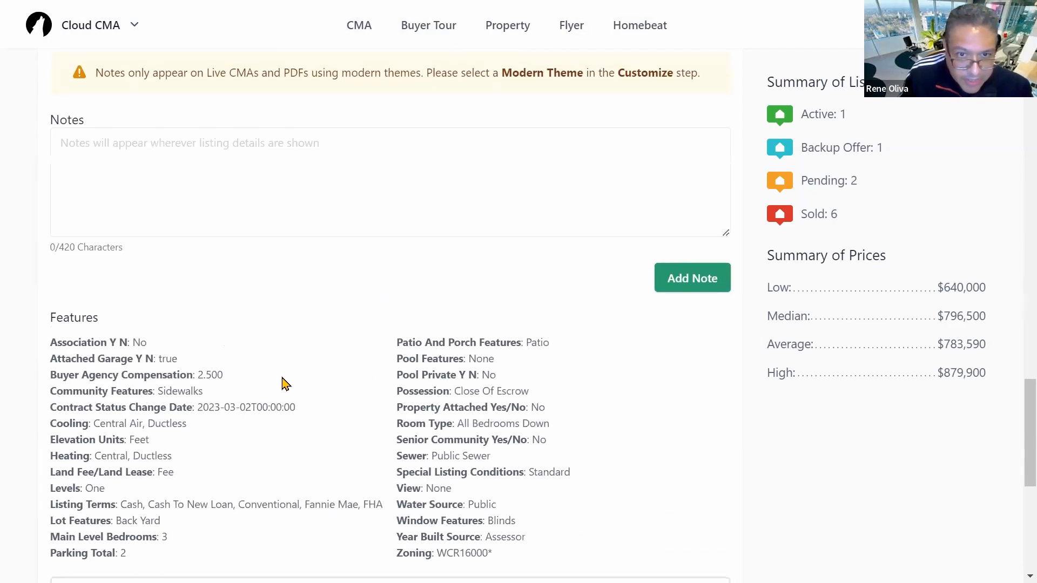
pyautogui.scroll(-5, 283, 382)
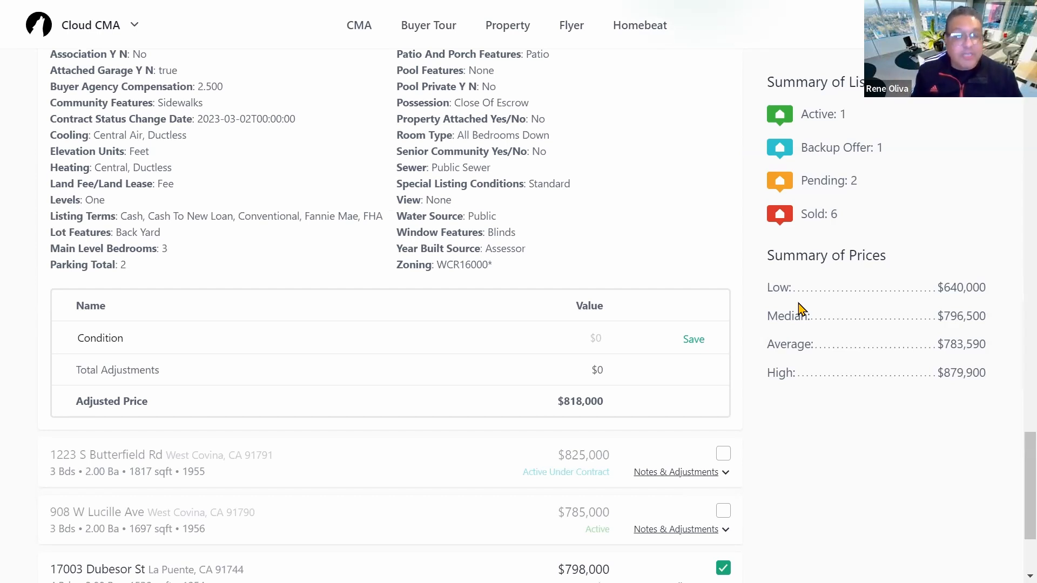
# Step: Save the Condition adjustment with a value of -50000
pyautogui.write('-5000')
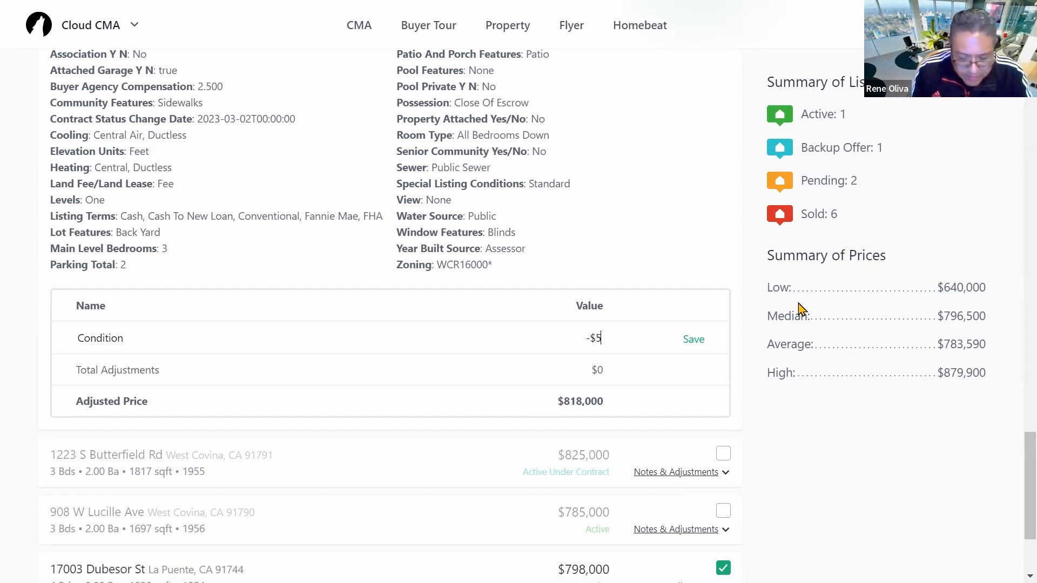
pyautogui.press('BackSpace')
pyautogui.write('000')
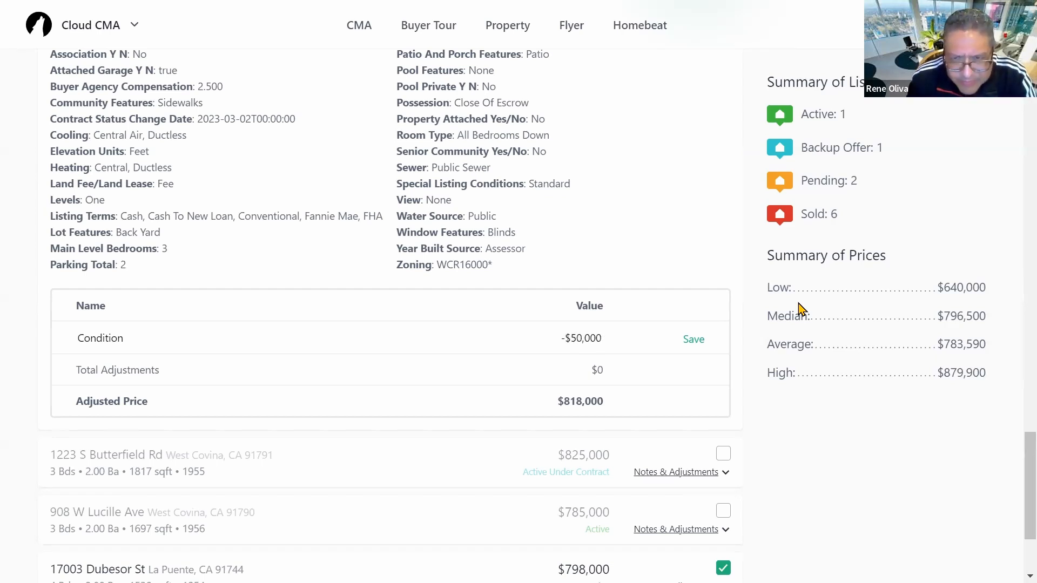
pyautogui.click(694, 340)
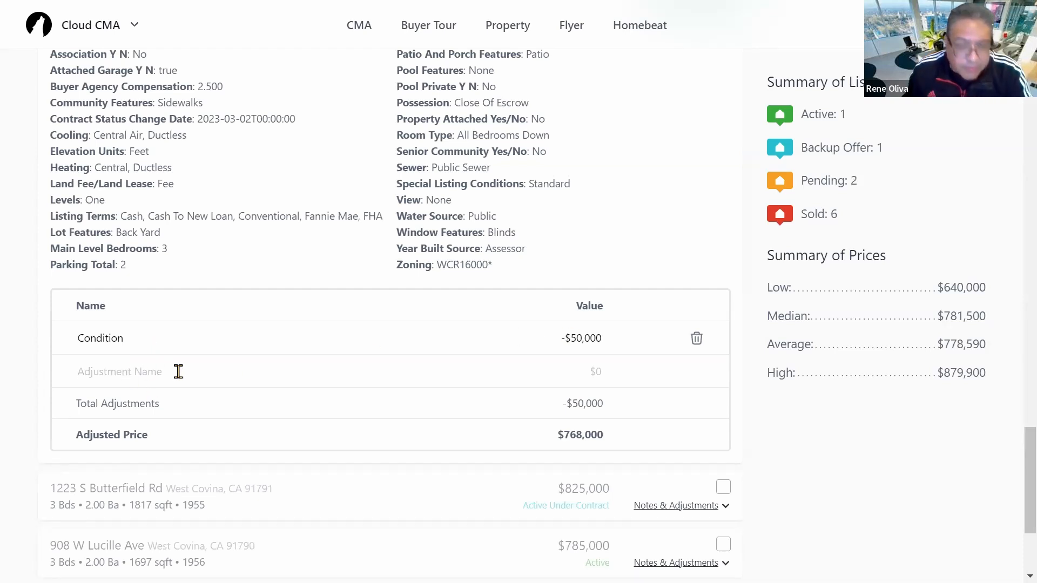
pyautogui.write('Poool')
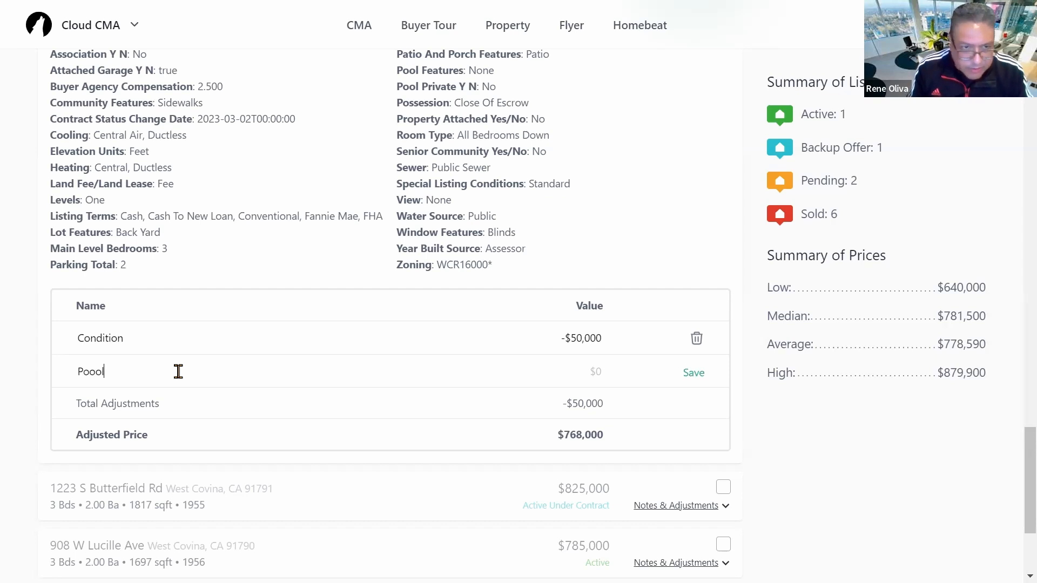
pyautogui.press('BackSpace')
pyautogui.press('BackSpace')
pyautogui.write('l')
pyautogui.click(597, 372)
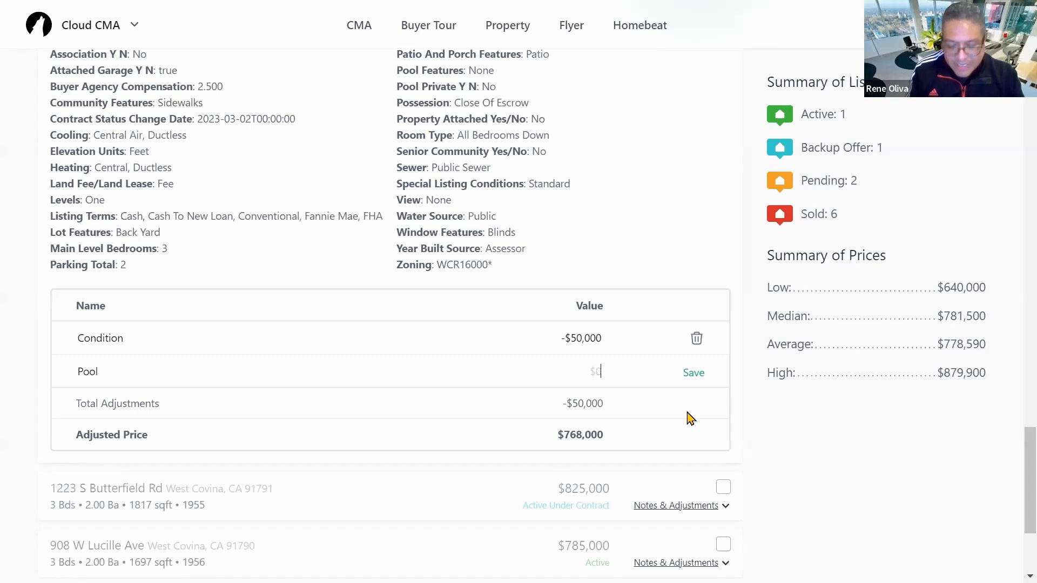
pyautogui.write('-15000')
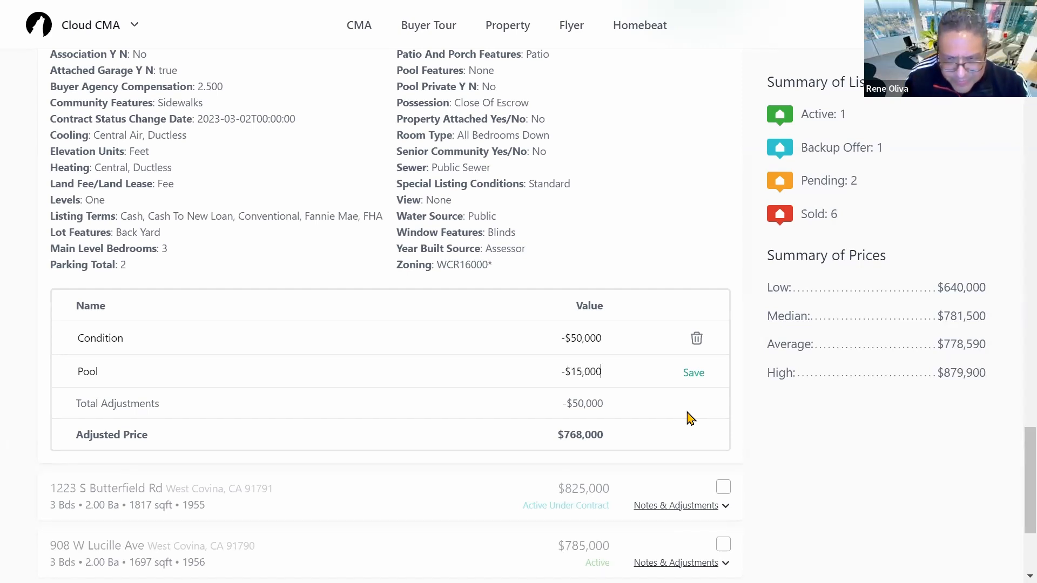
pyautogui.click(692, 373)
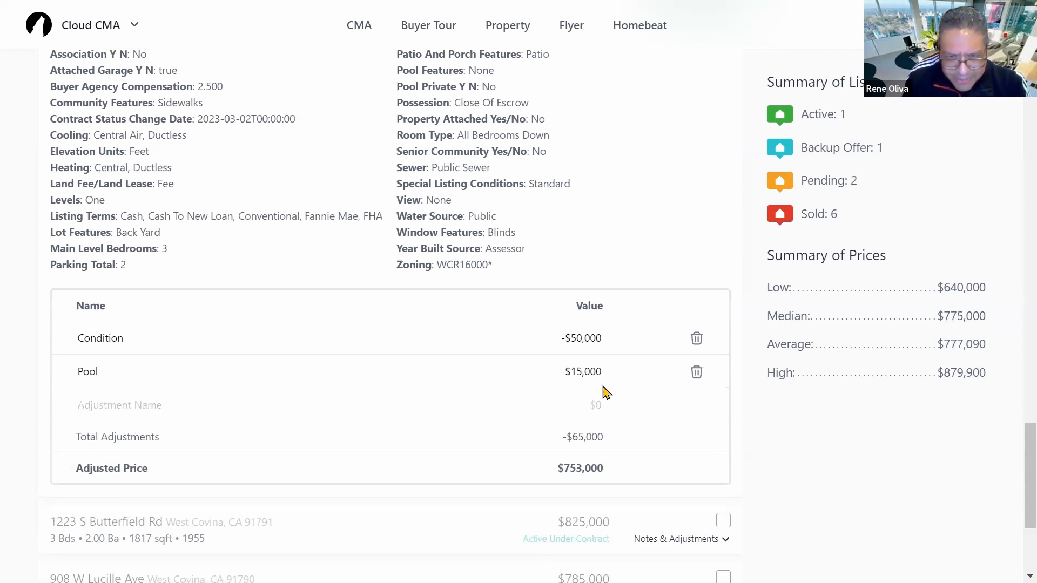
pyautogui.click(571, 338)
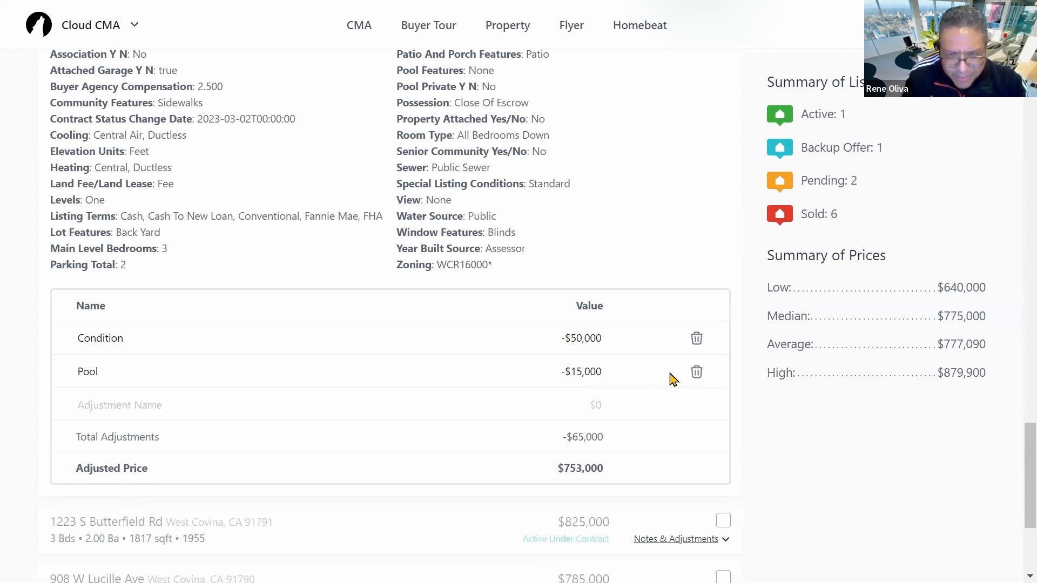
# Step: Revise the Condition adjustment to -40000 so the adjusted price becomes $763,000
pyautogui.hotkey('ctrl', 'a')
pyautogui.press('BackSpace')
pyautogui.write('4')
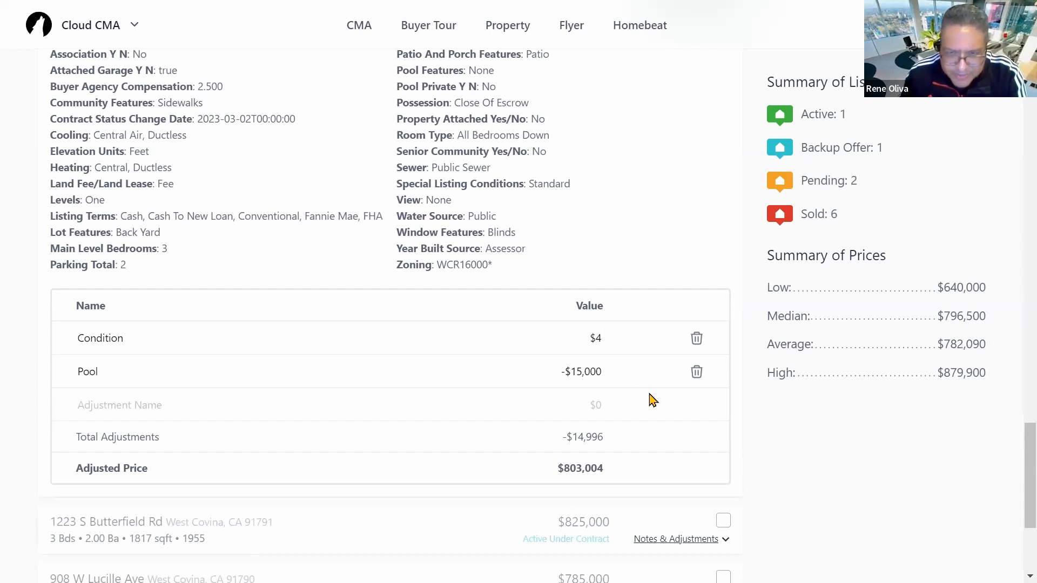
pyautogui.write('0,000')
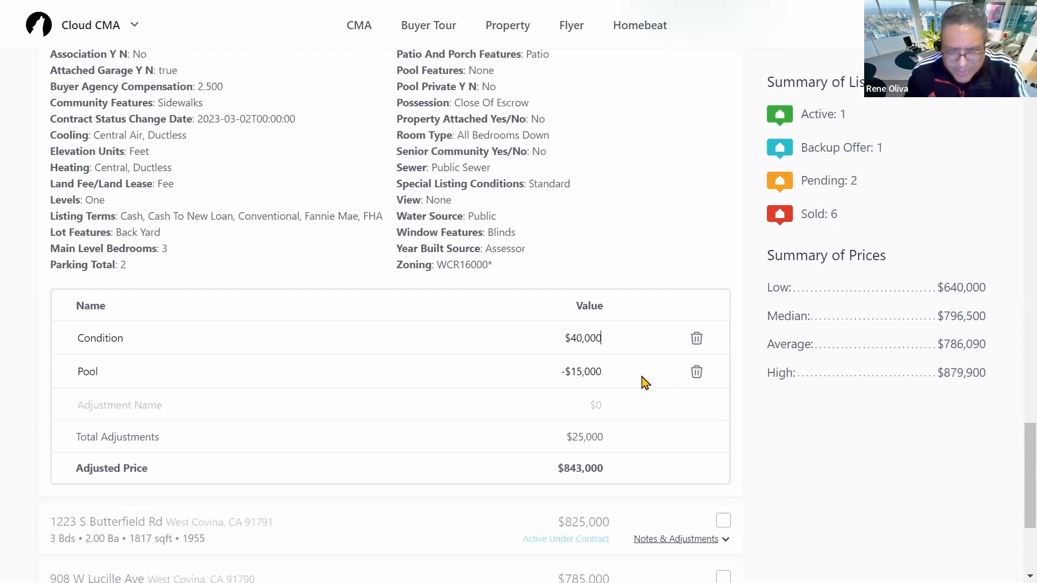
pyautogui.scroll(-2, 790, 439)
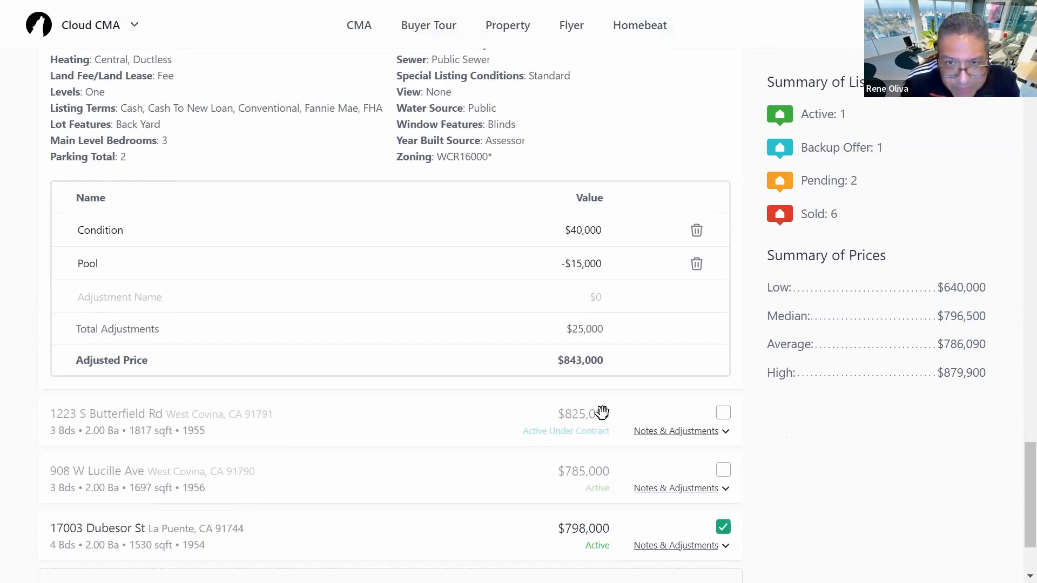
pyautogui.scroll(2, 767, 437)
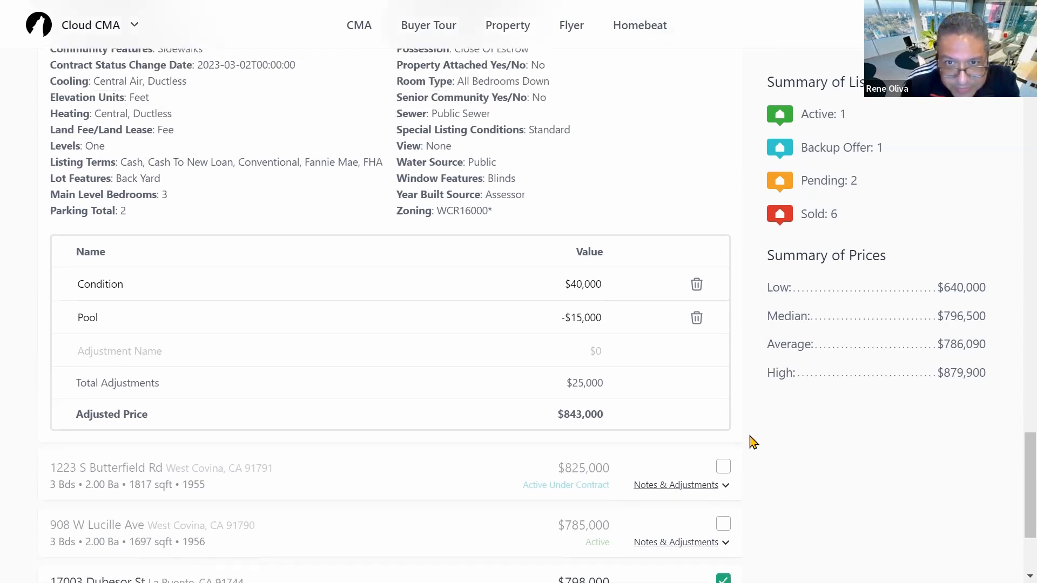
pyautogui.scroll(-1, 624, 432)
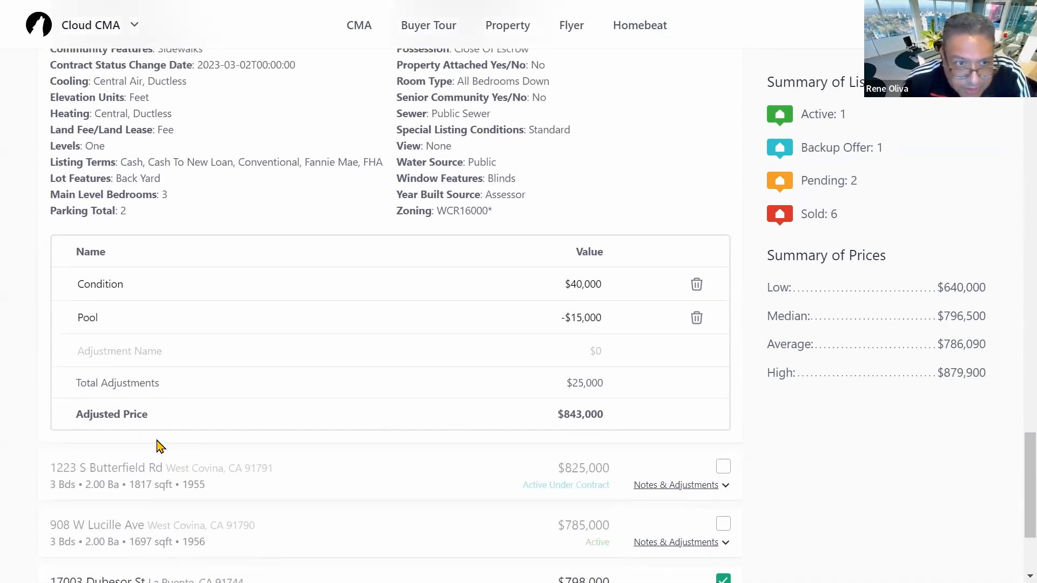
pyautogui.click(570, 283)
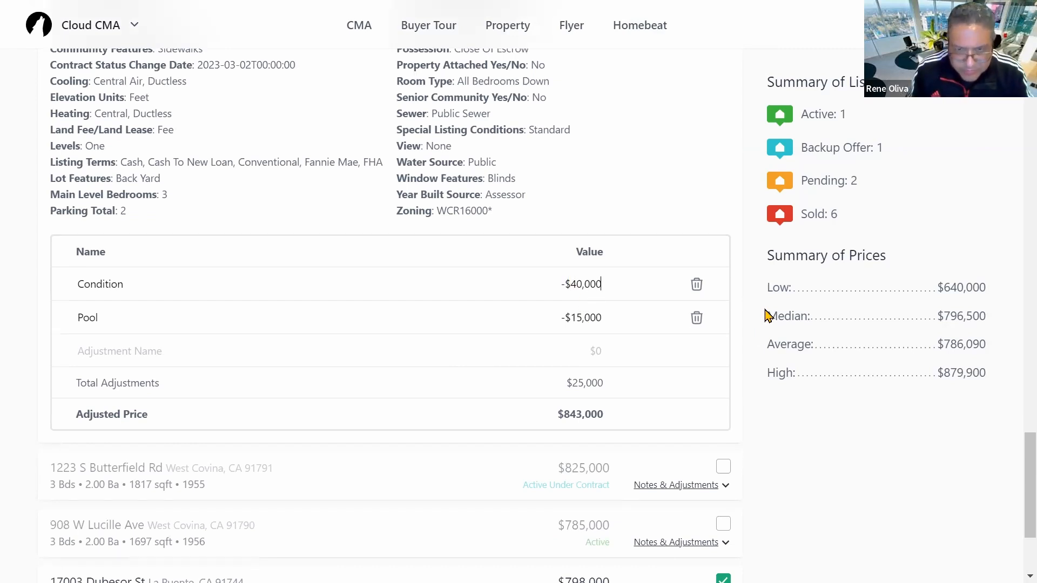
pyautogui.press('BackSpace')
pyautogui.press('BackSpace')
pyautogui.press('BackSpace')
pyautogui.press('BackSpace')
pyautogui.press('BackSpace')
pyautogui.press('BackSpace')
pyautogui.press('BackSpace')
pyautogui.press('BackSpace')
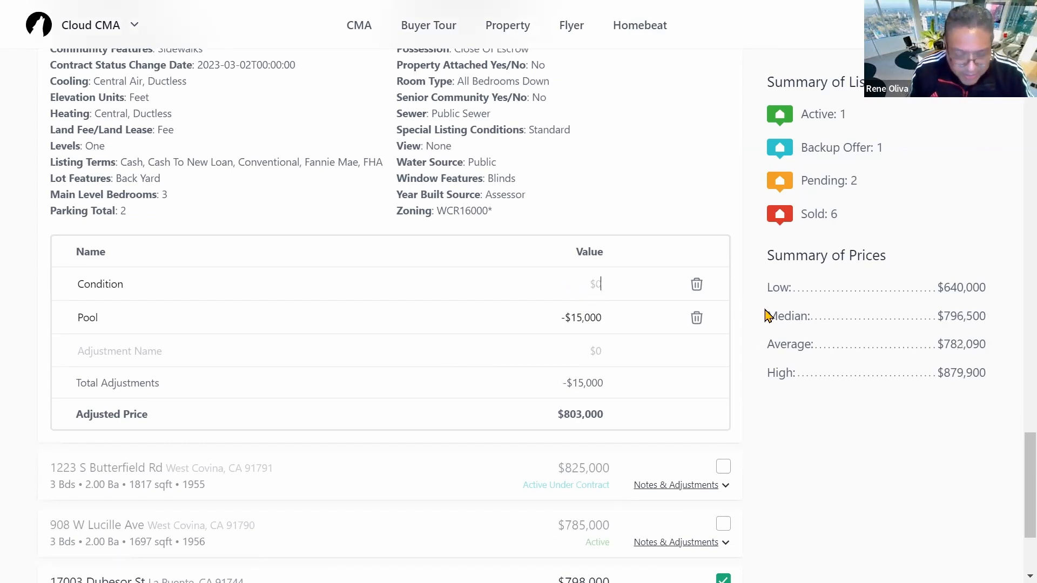
pyautogui.write('-4')
pyautogui.write('0')
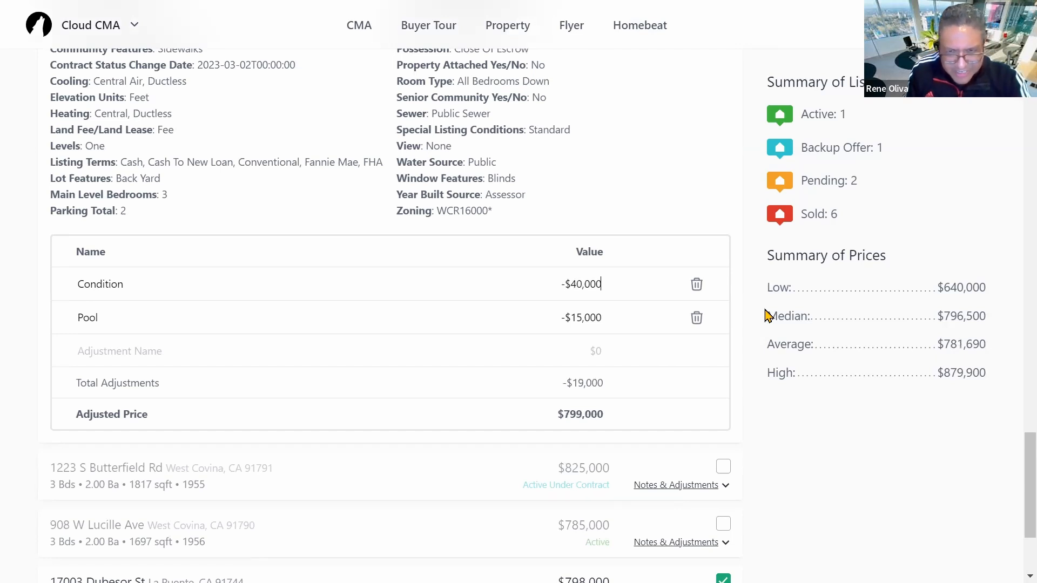
pyautogui.click(798, 446)
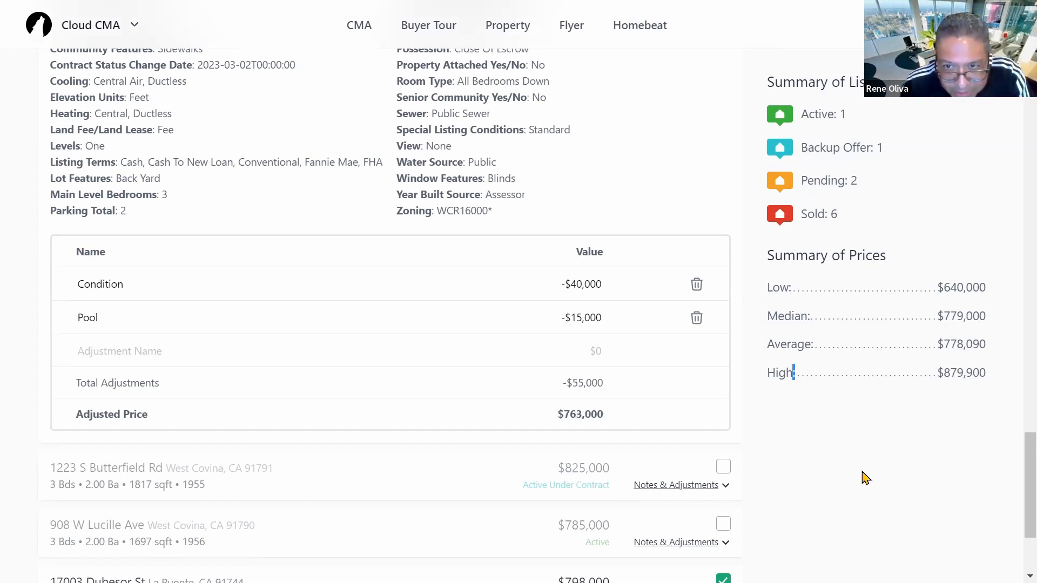
pyautogui.scroll(-1, 810, 456)
# Step: Review the adjusted comparables, then proceed to the Customize Report step
pyautogui.scroll(1, 251, 448)
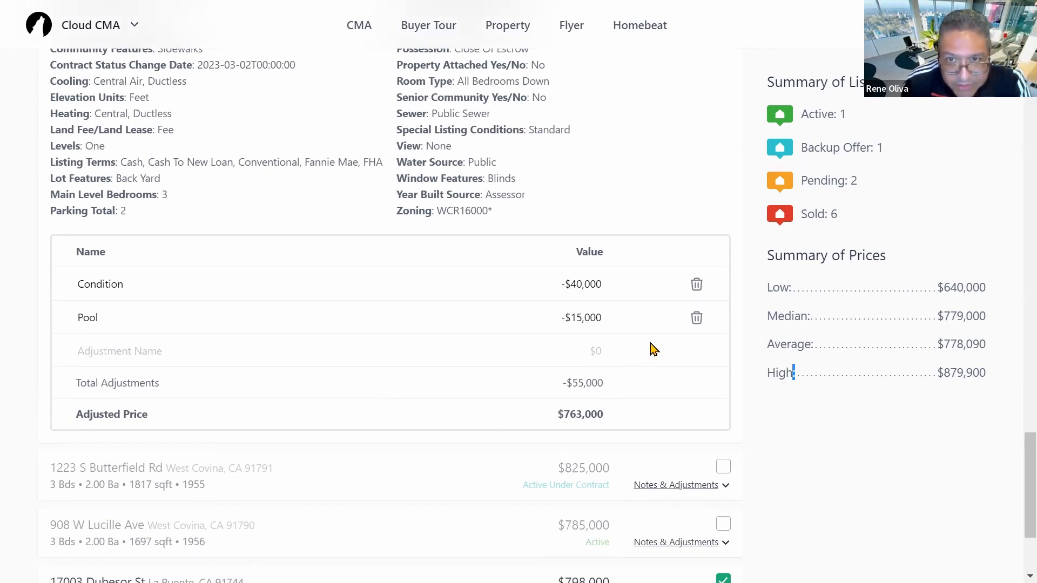
pyautogui.scroll(-3, 637, 356)
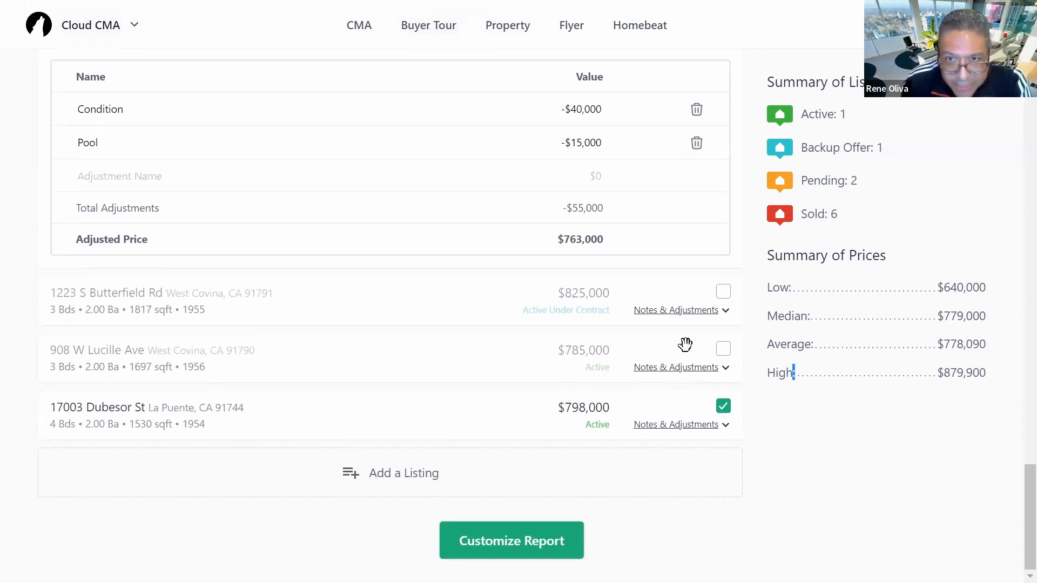
pyautogui.scroll(7, 609, 374)
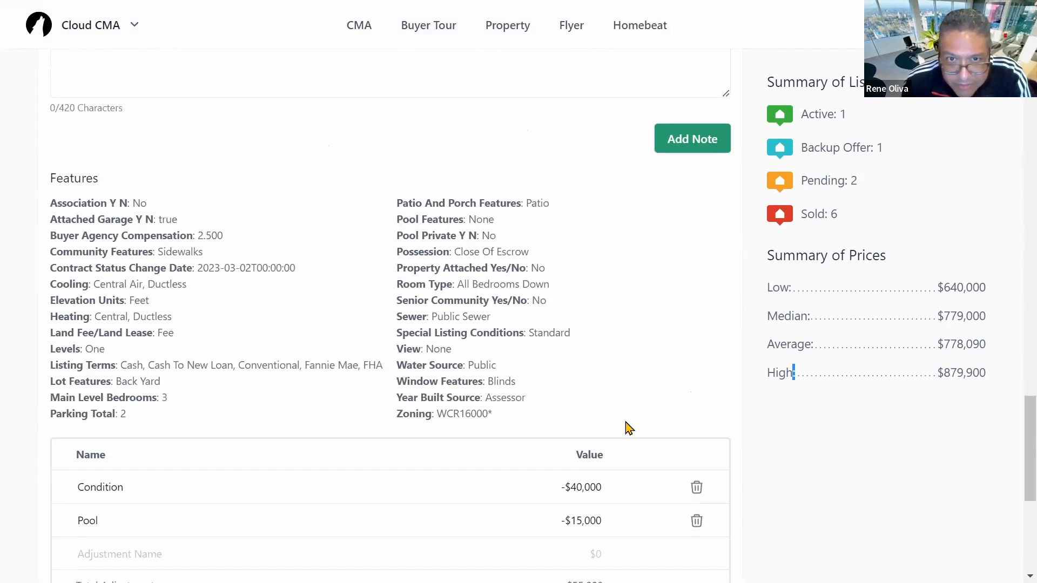
pyautogui.scroll(-7, 627, 427)
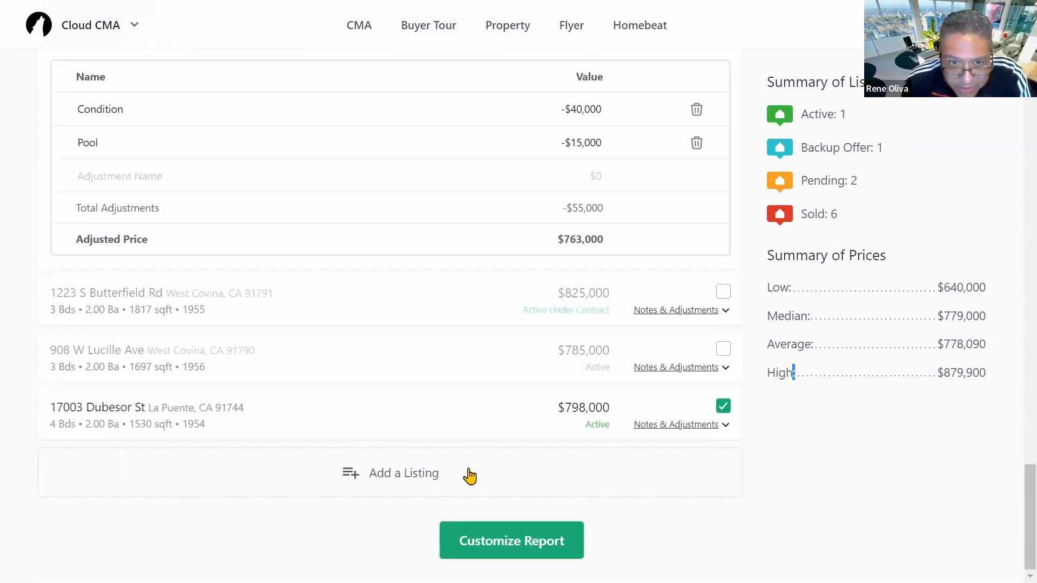
pyautogui.scroll(7, 410, 404)
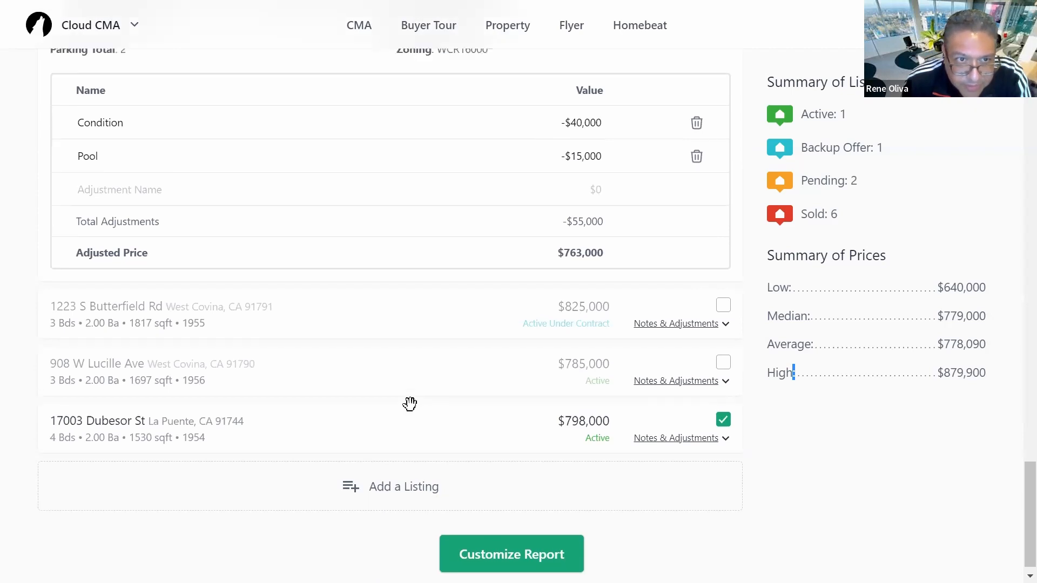
pyautogui.scroll(5, 410, 404)
pyautogui.scroll(-2, 448, 408)
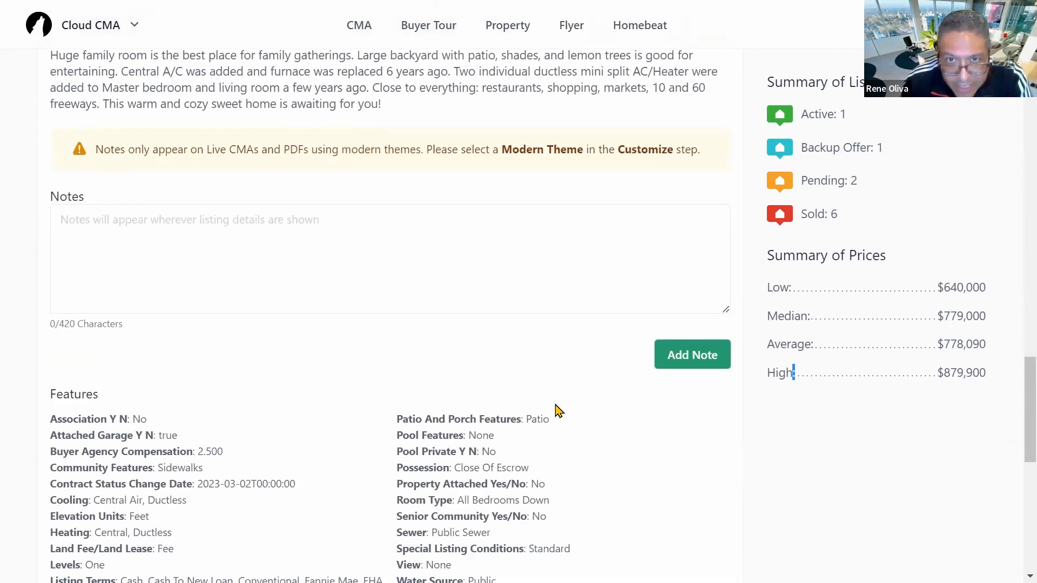
pyautogui.scroll(4, 553, 397)
pyautogui.scroll(15, 550, 382)
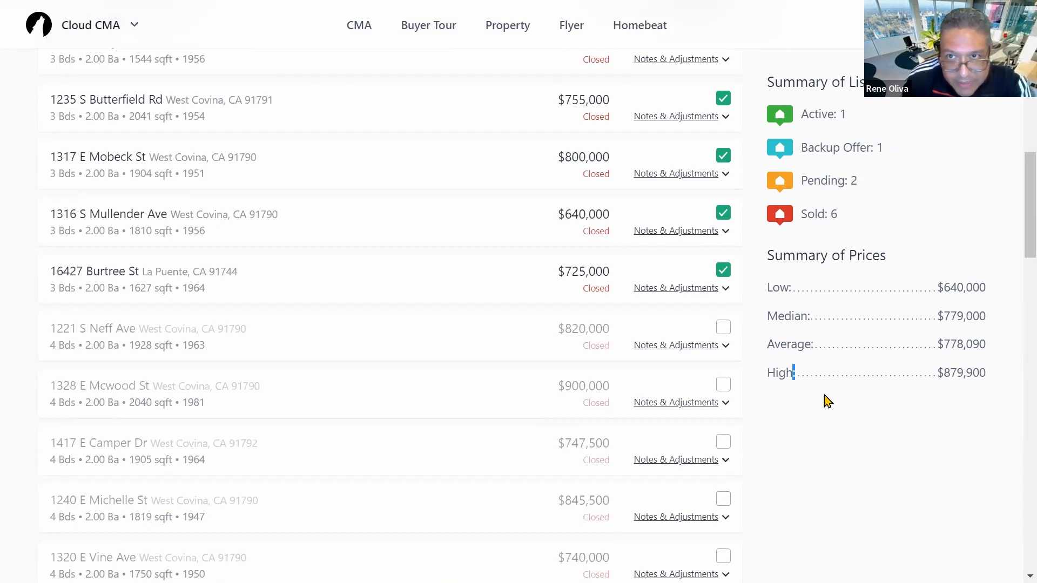
pyautogui.scroll(8, 506, 324)
pyautogui.scroll(-20, 455, 378)
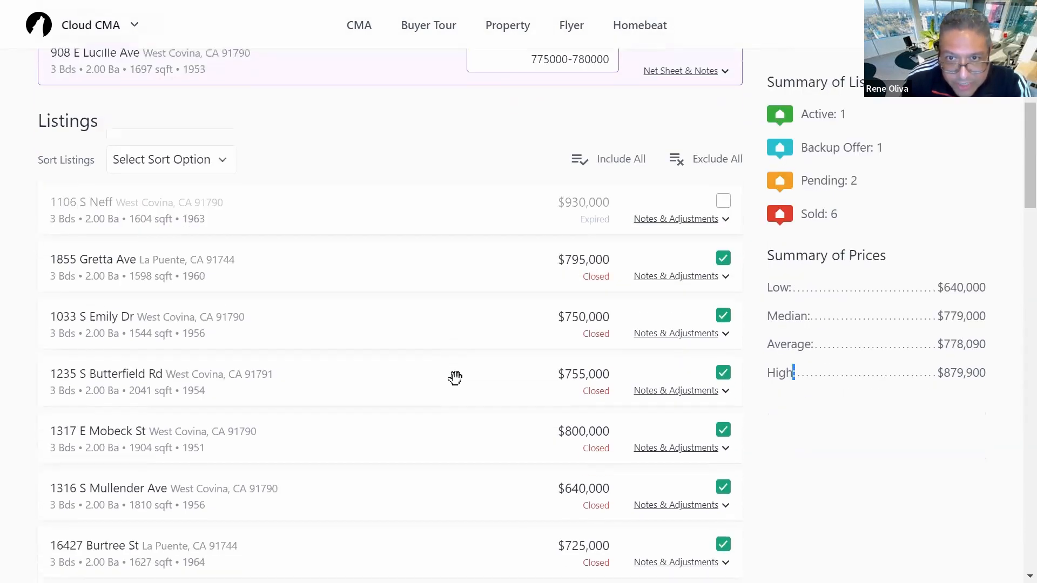
pyautogui.scroll(-8, 456, 384)
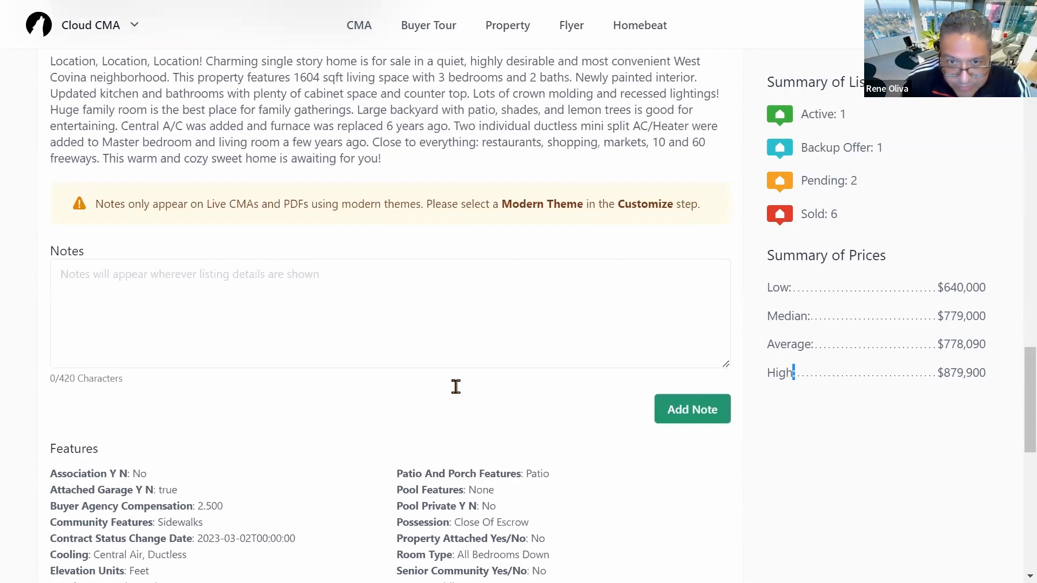
pyautogui.scroll(-9, 468, 386)
pyautogui.scroll(-3, 470, 387)
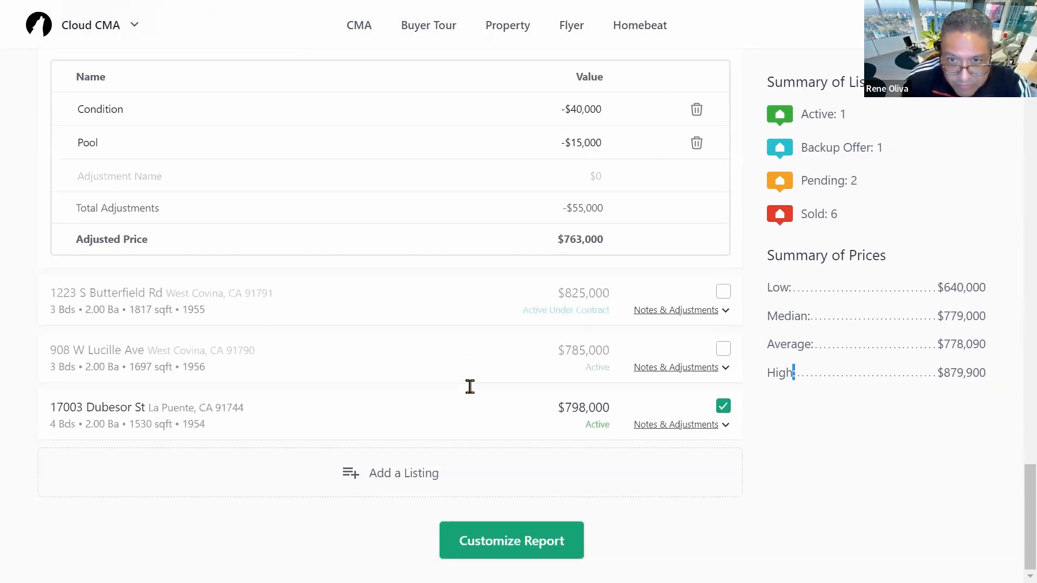
pyautogui.scroll(11, 624, 394)
pyautogui.scroll(20, 625, 394)
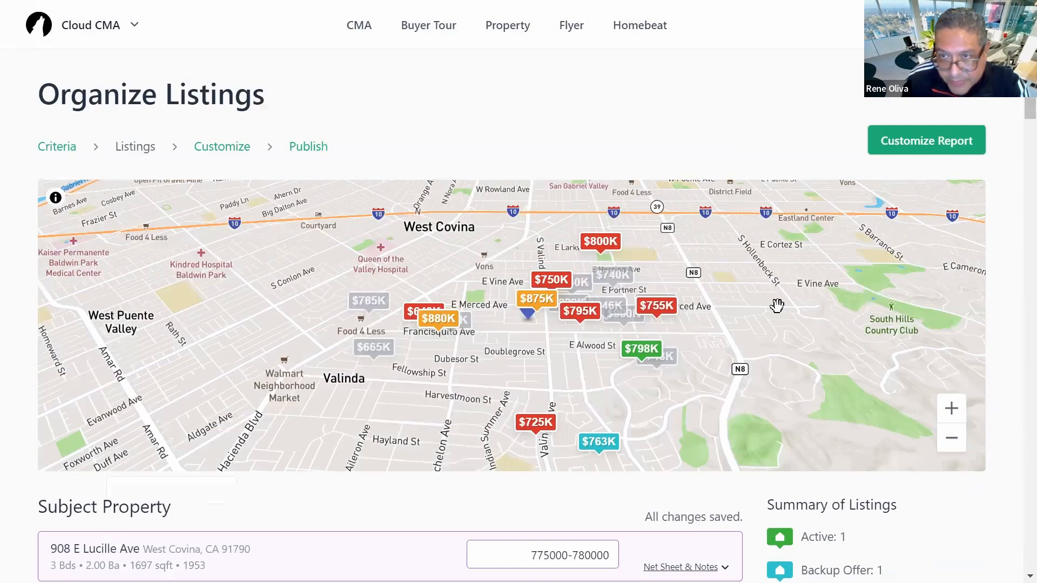
pyautogui.scroll(-5, 686, 421)
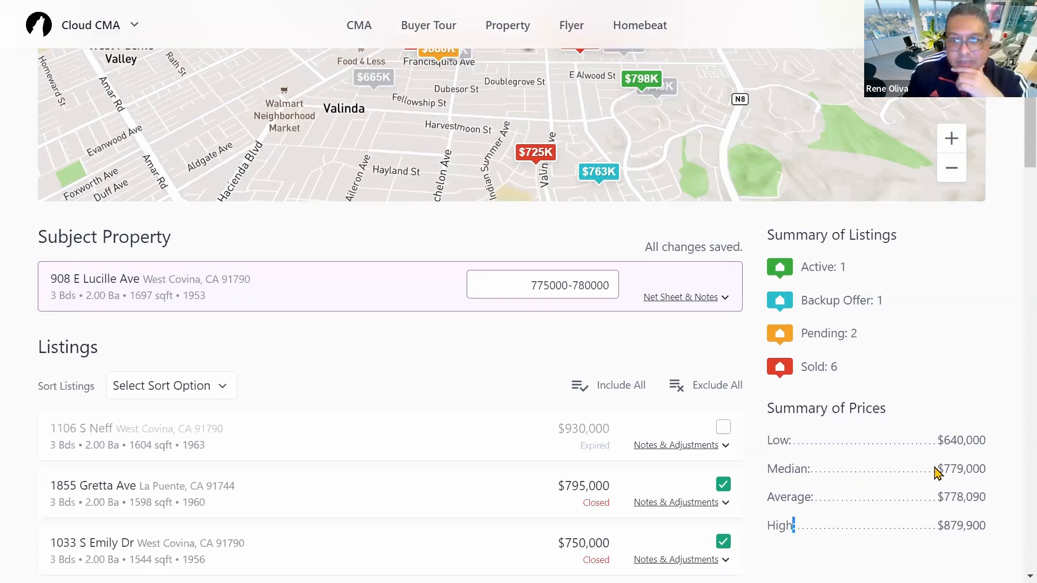
pyautogui.scroll(2, 942, 471)
pyautogui.scroll(3, 943, 471)
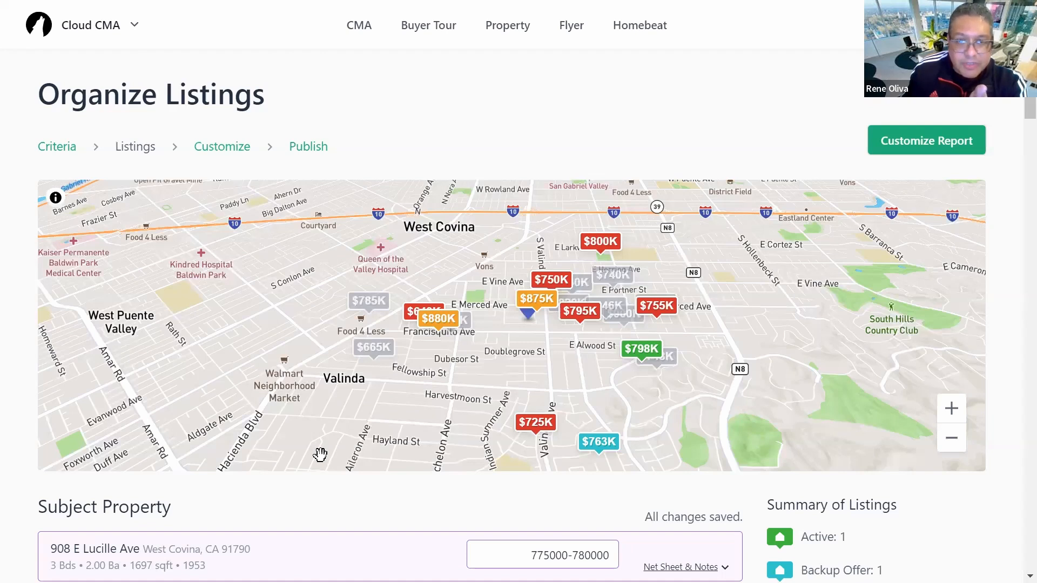
pyautogui.scroll(-10, 389, 484)
pyautogui.scroll(-10, 251, 475)
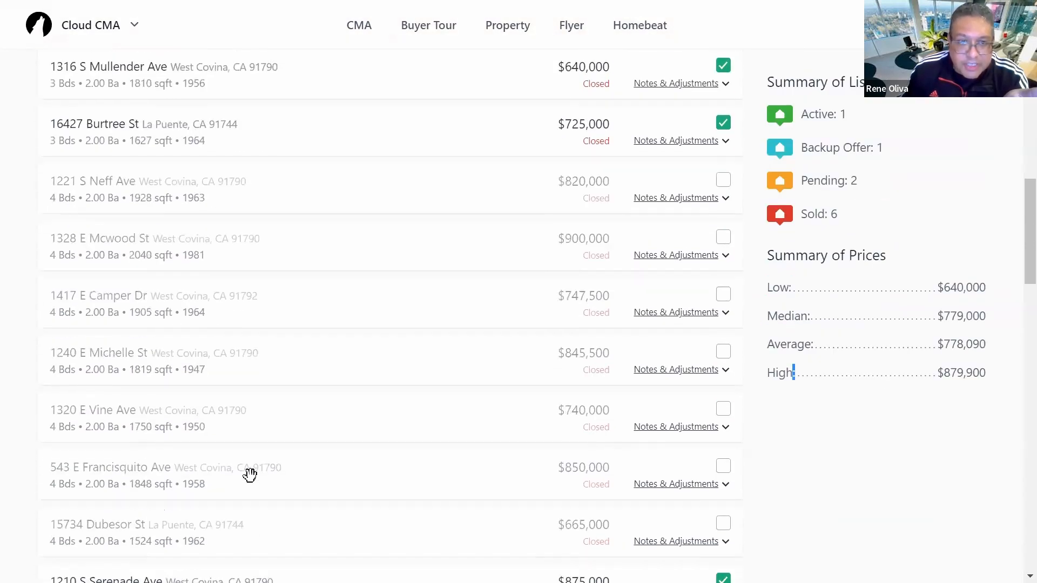
pyautogui.scroll(-8, 318, 517)
pyautogui.scroll(3, 261, 328)
pyautogui.scroll(-14, 260, 329)
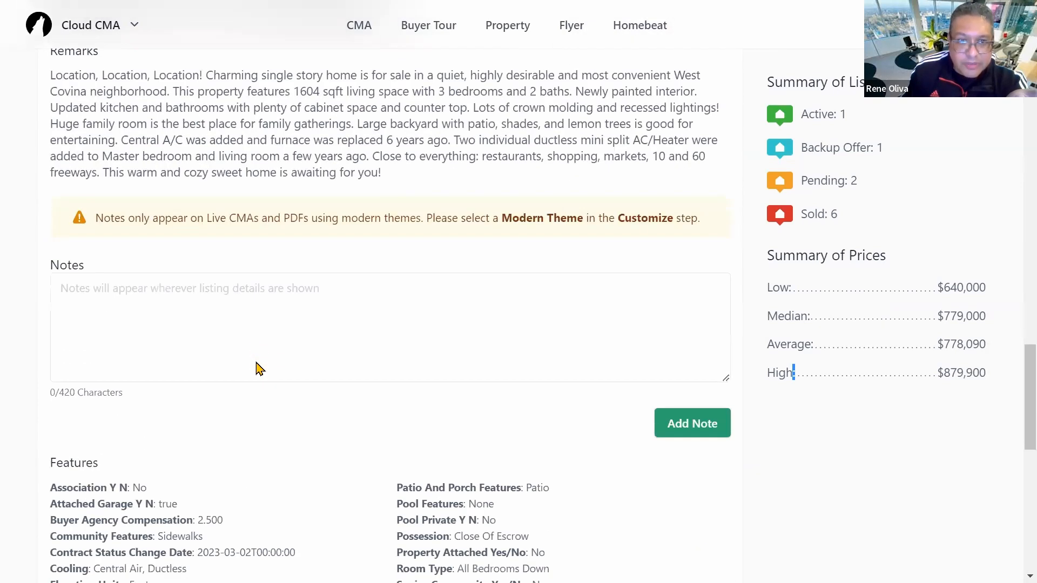
pyautogui.scroll(-3, 240, 435)
pyautogui.scroll(3, 248, 440)
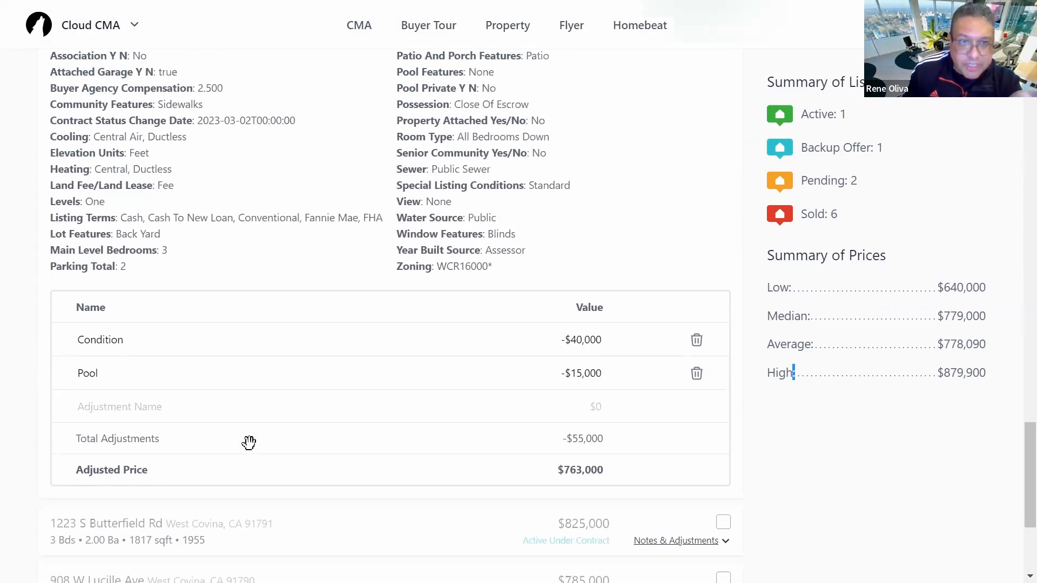
pyautogui.scroll(9, 248, 354)
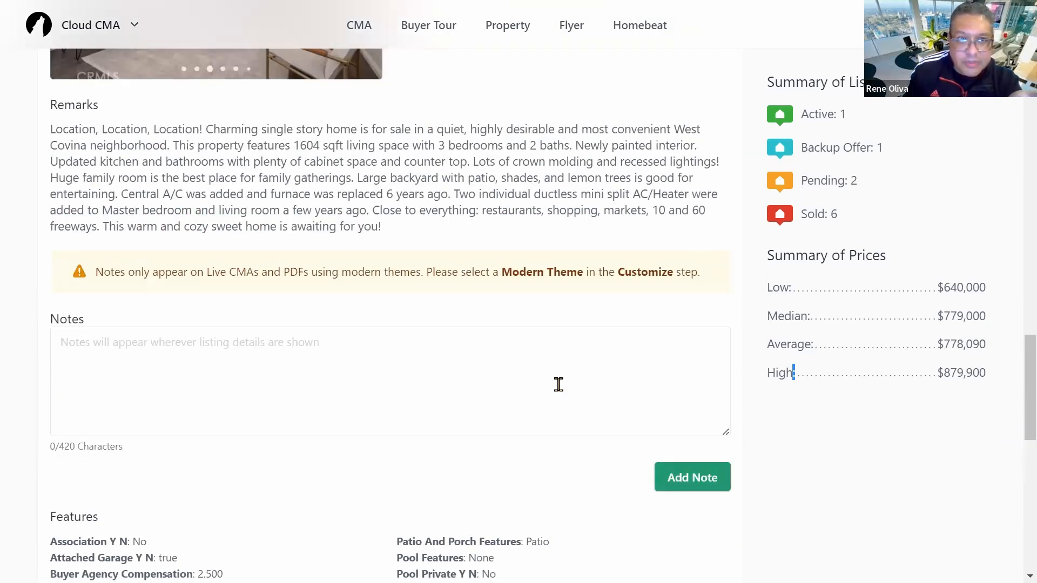
pyautogui.scroll(20, 578, 396)
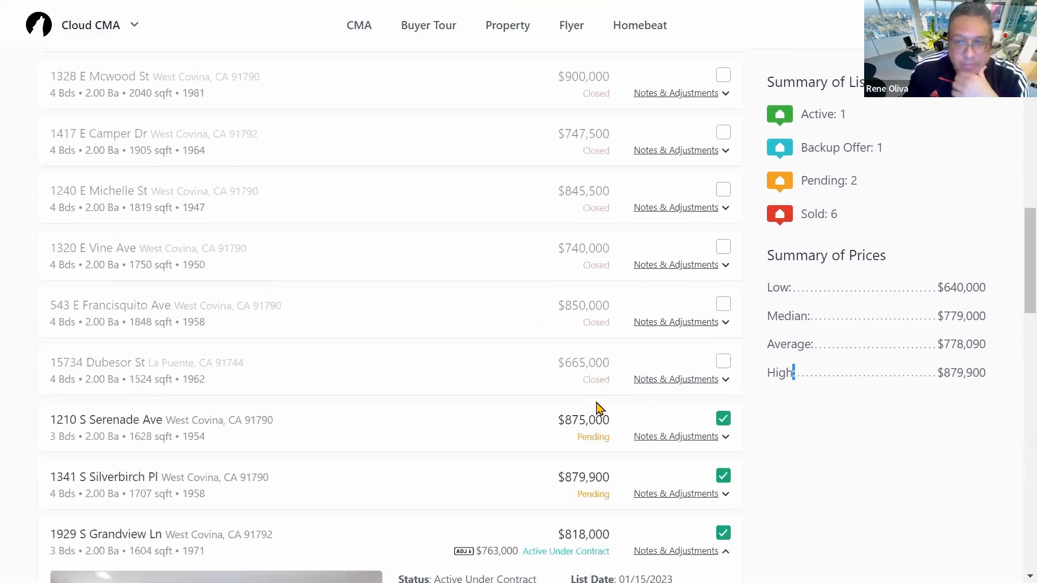
pyautogui.scroll(15, 603, 403)
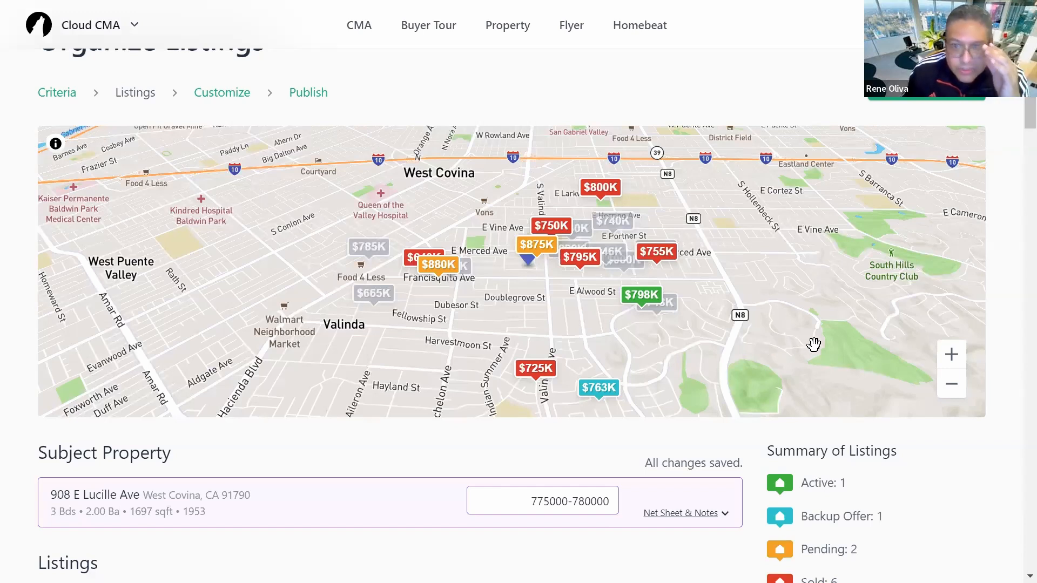
pyautogui.click(932, 96)
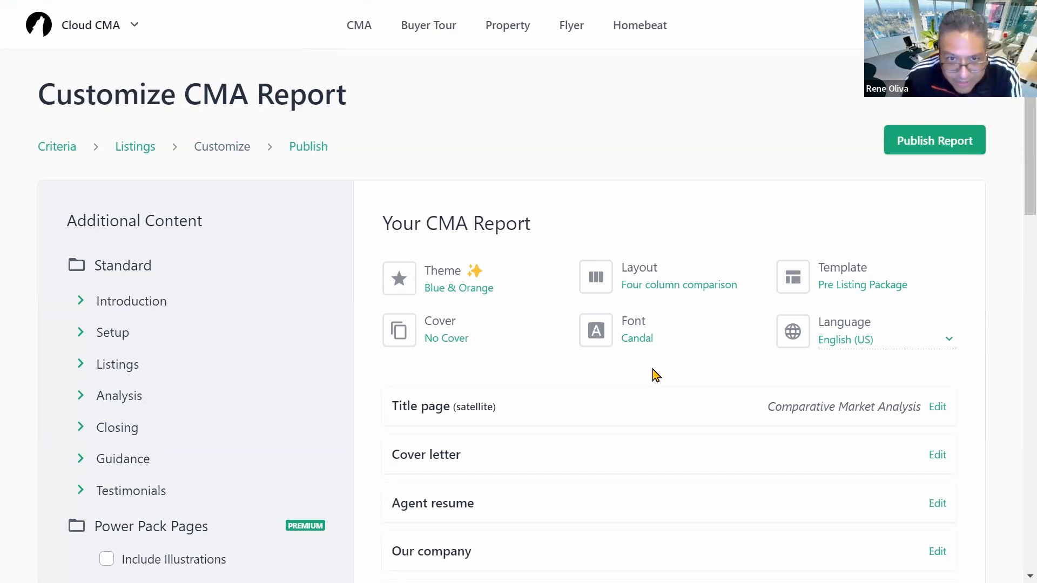
# Step: Review the available colour themes in the Theme dialog, then close it leaving Blue & Orange selected
pyautogui.scroll(-3, 648, 374)
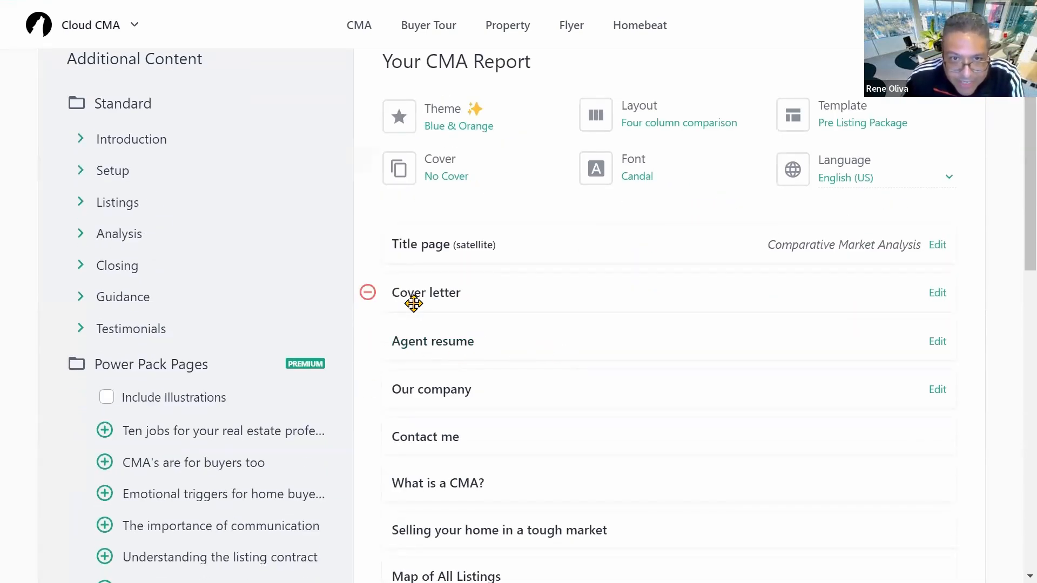
pyautogui.scroll(2, 659, 341)
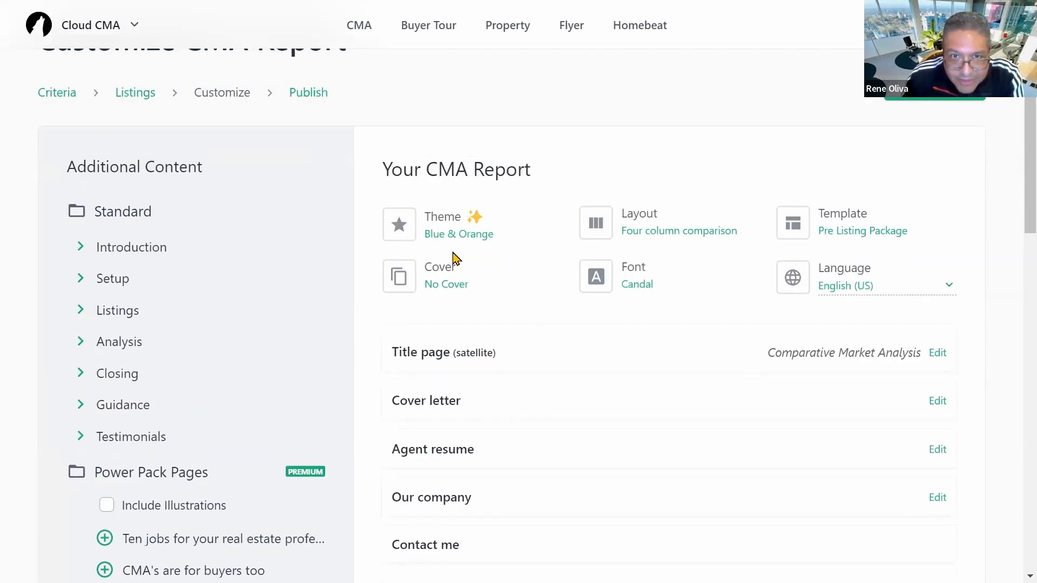
pyautogui.click(447, 218)
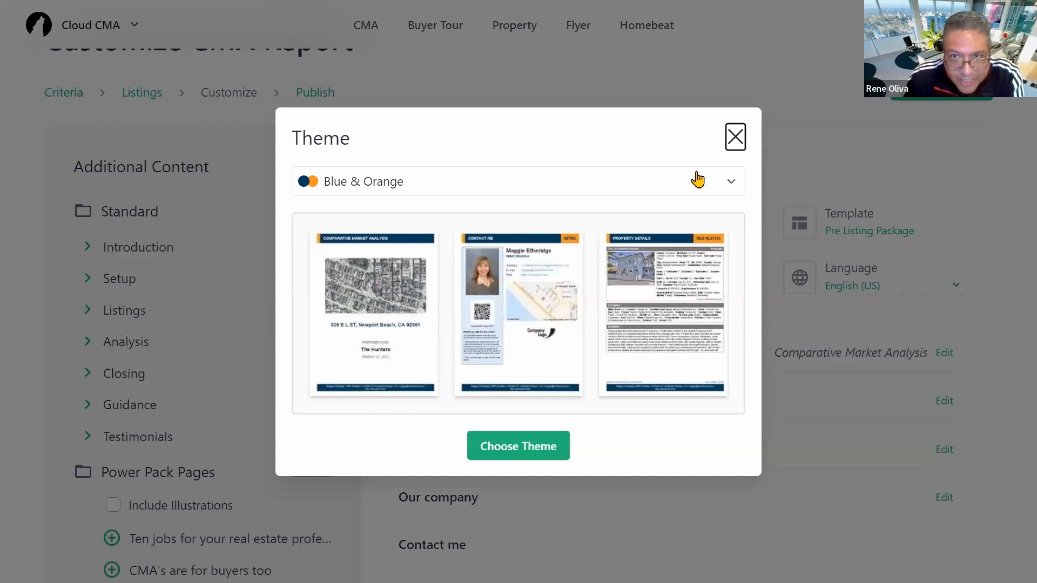
pyautogui.click(732, 183)
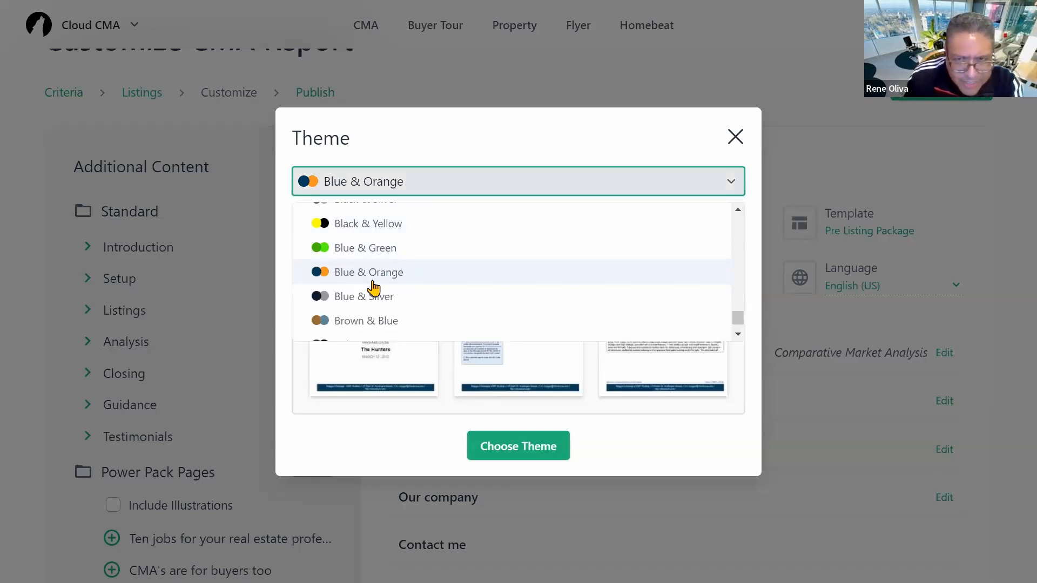
pyautogui.scroll(2, 378, 286)
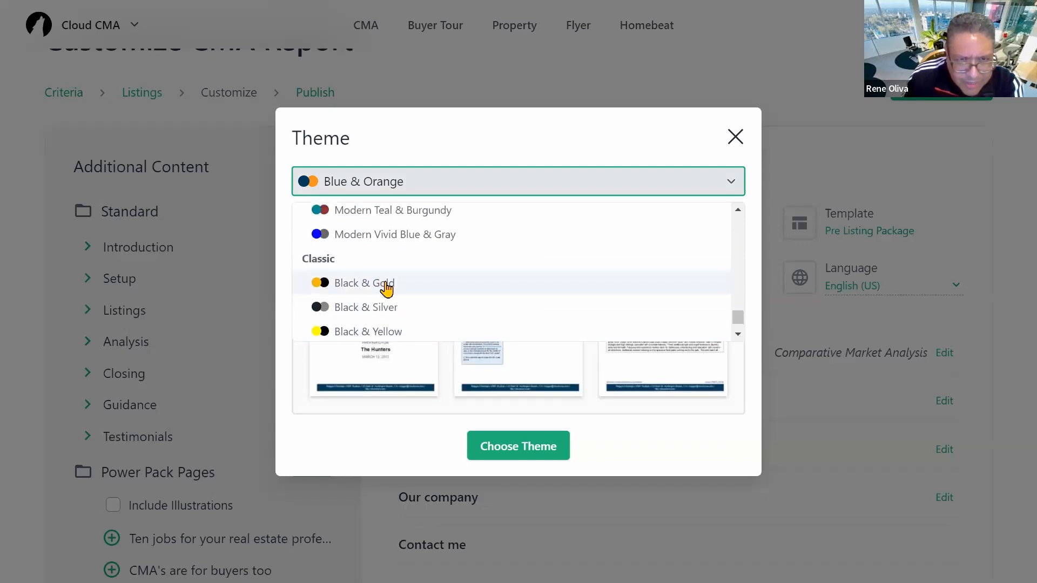
pyautogui.scroll(2, 389, 289)
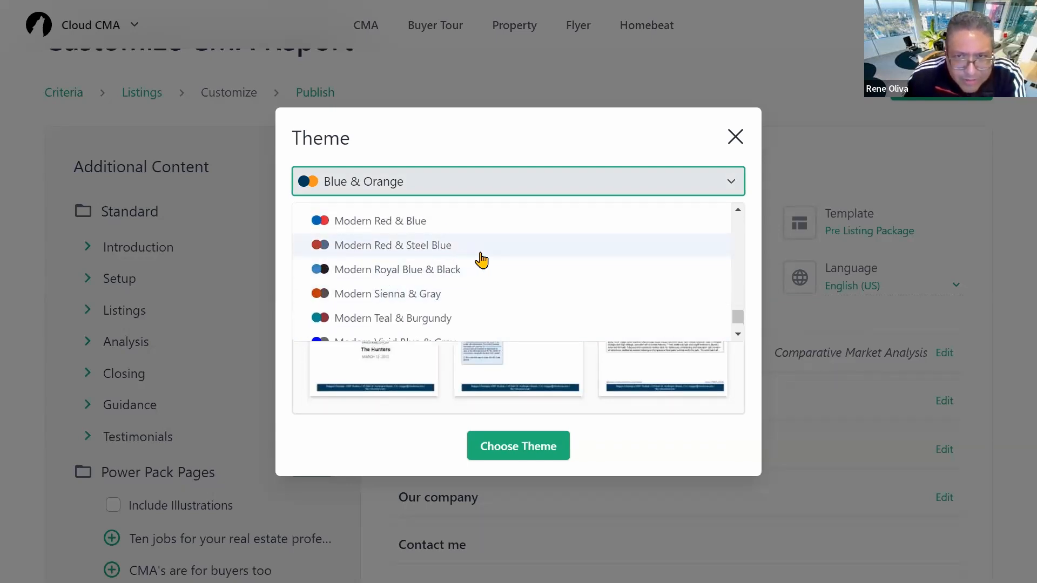
pyautogui.scroll(1, 496, 262)
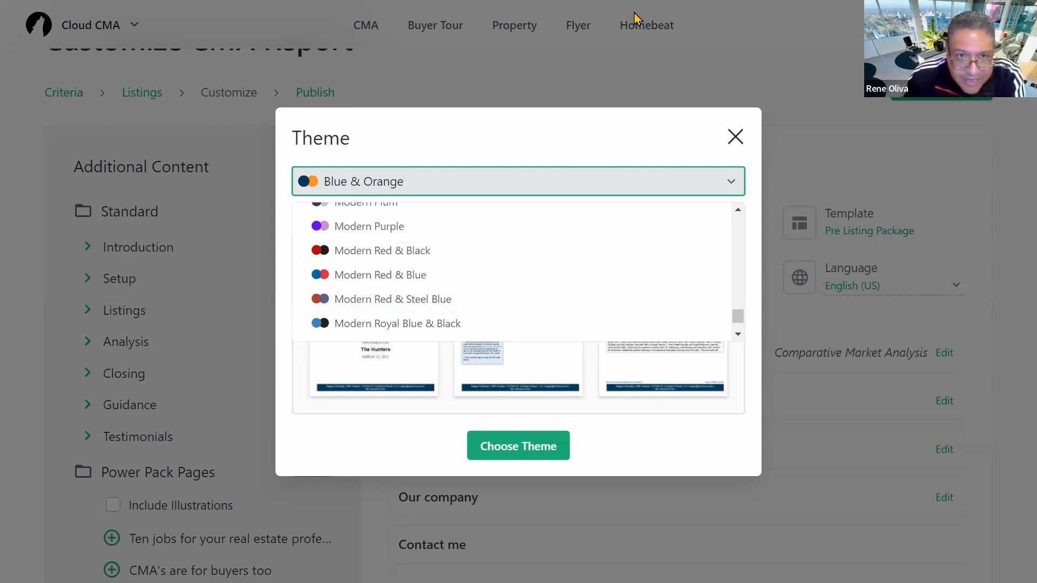
pyautogui.click(741, 141)
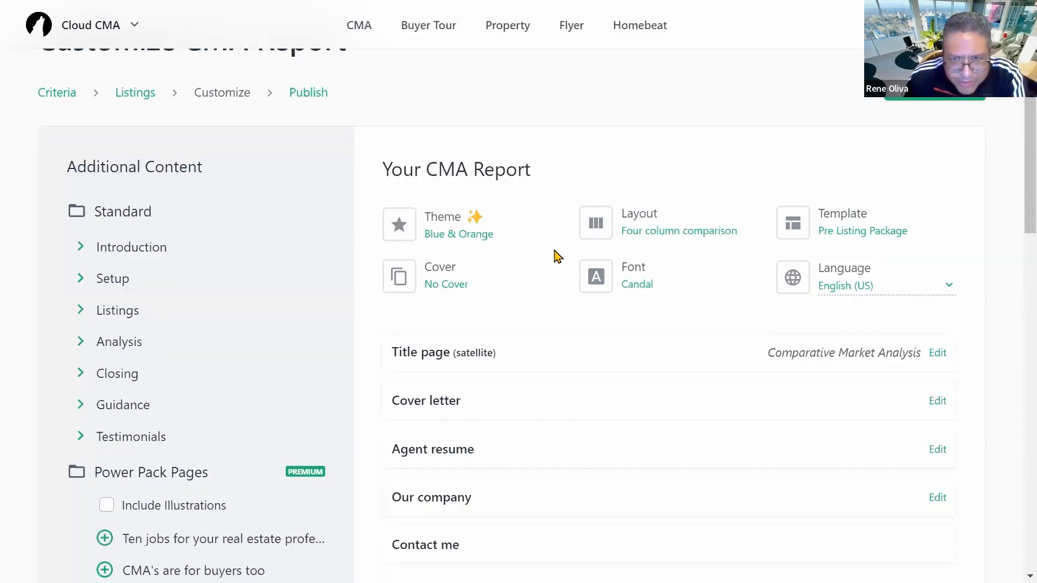
pyautogui.click(639, 224)
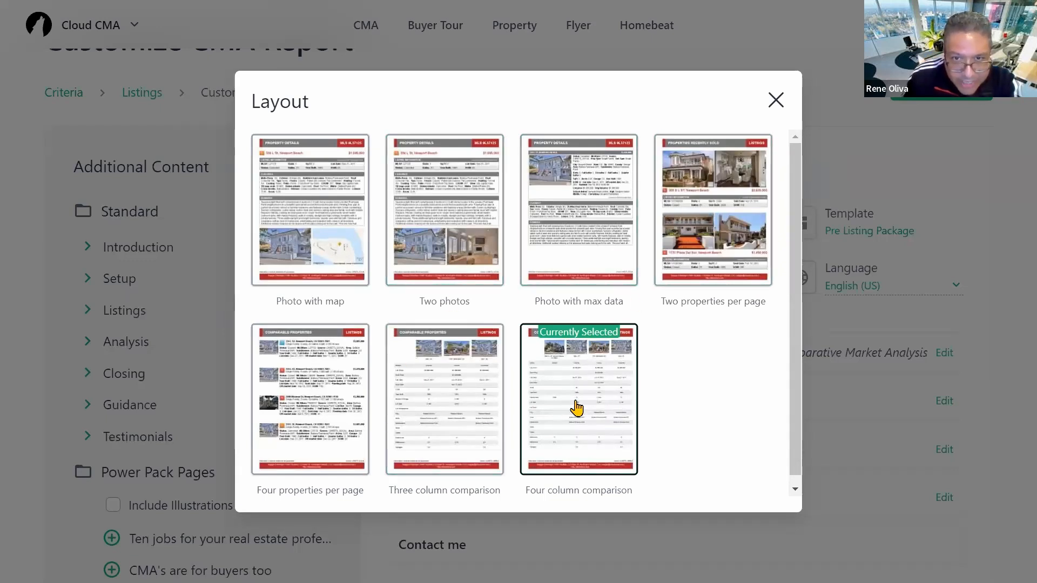
pyautogui.scroll(-1, 575, 378)
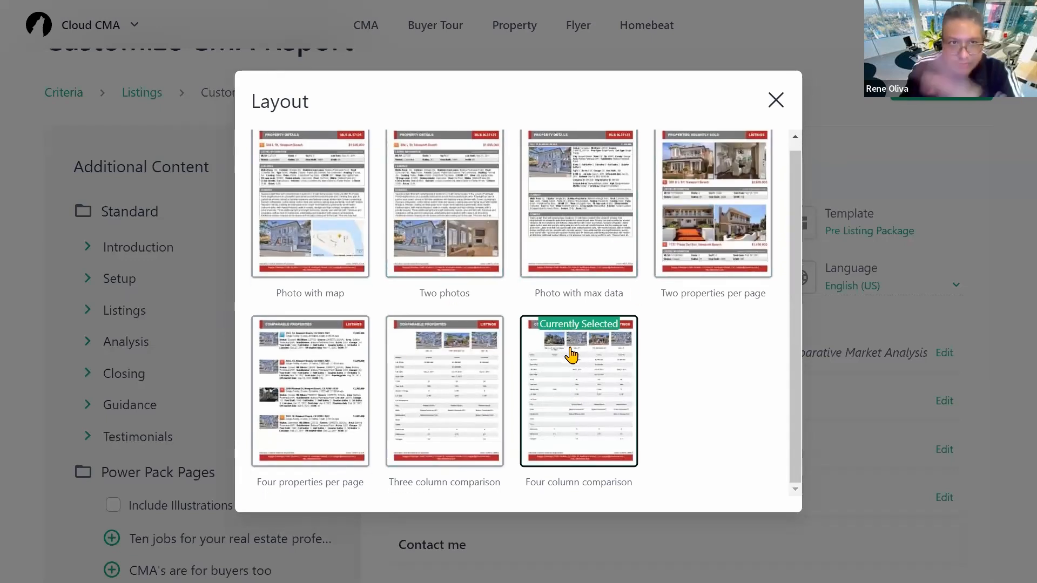
pyautogui.click(570, 352)
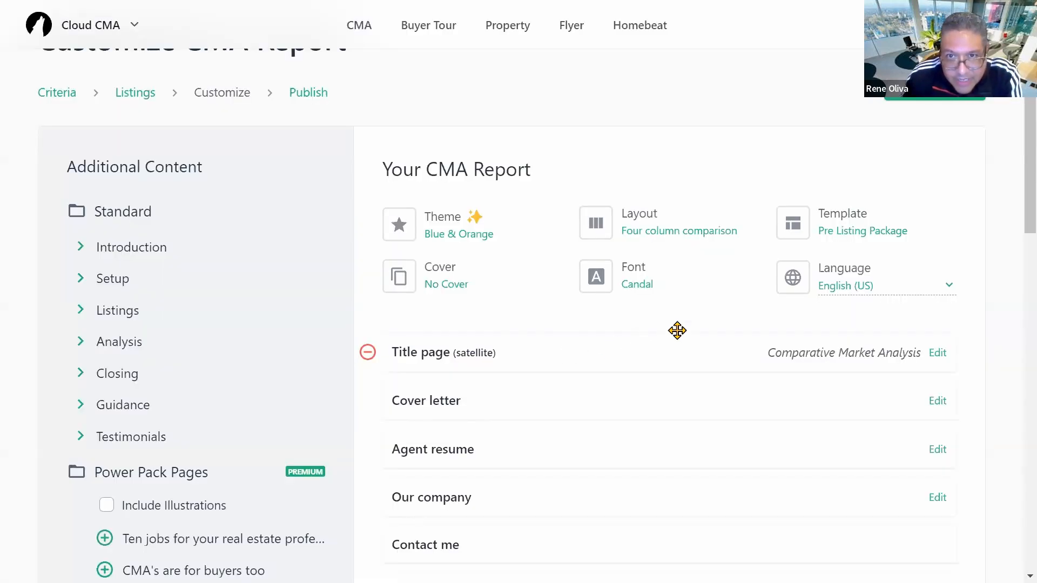
pyautogui.click(858, 232)
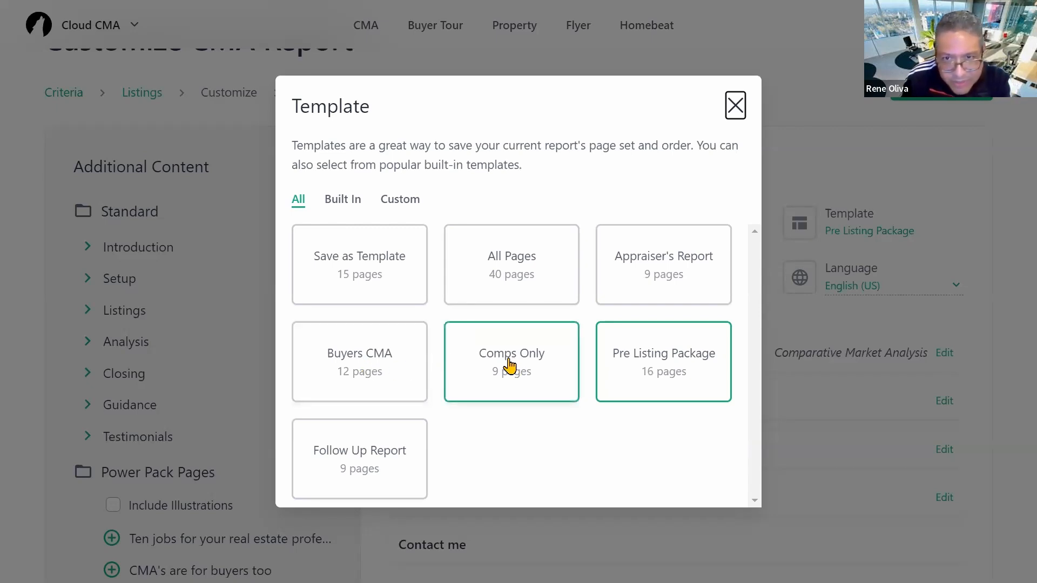
pyautogui.click(661, 365)
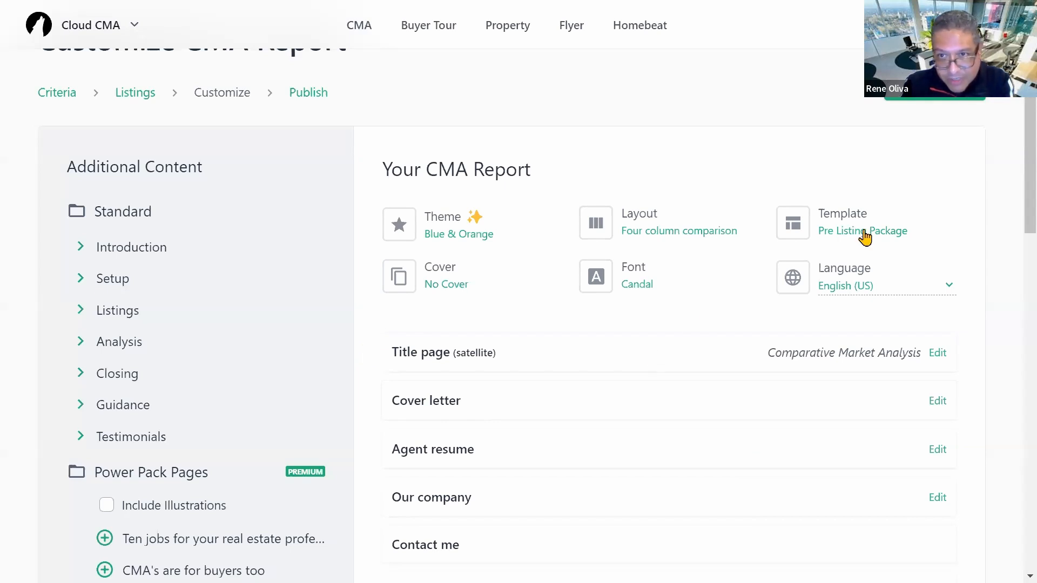
pyautogui.click(452, 282)
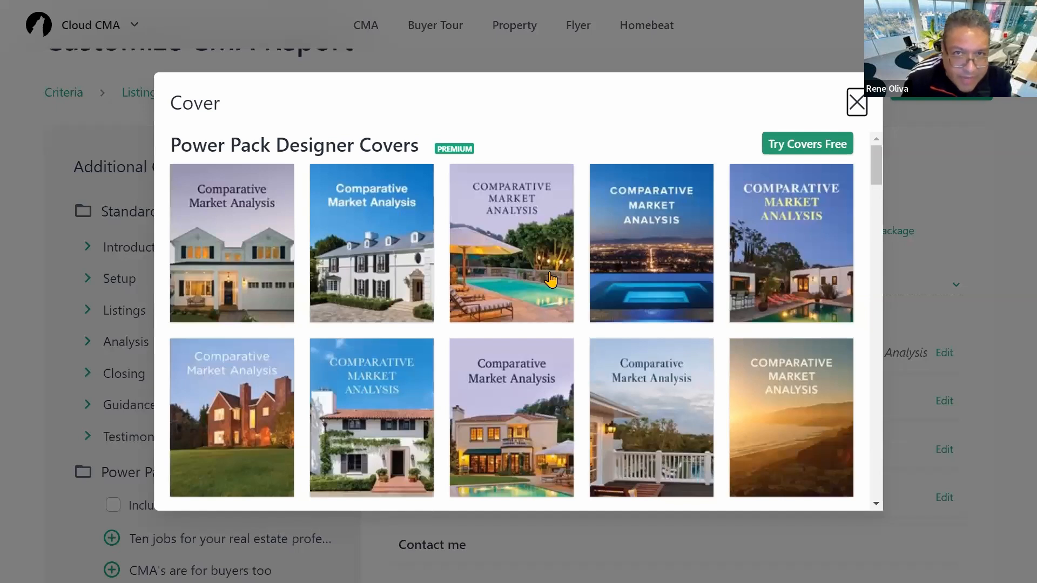
pyautogui.click(857, 103)
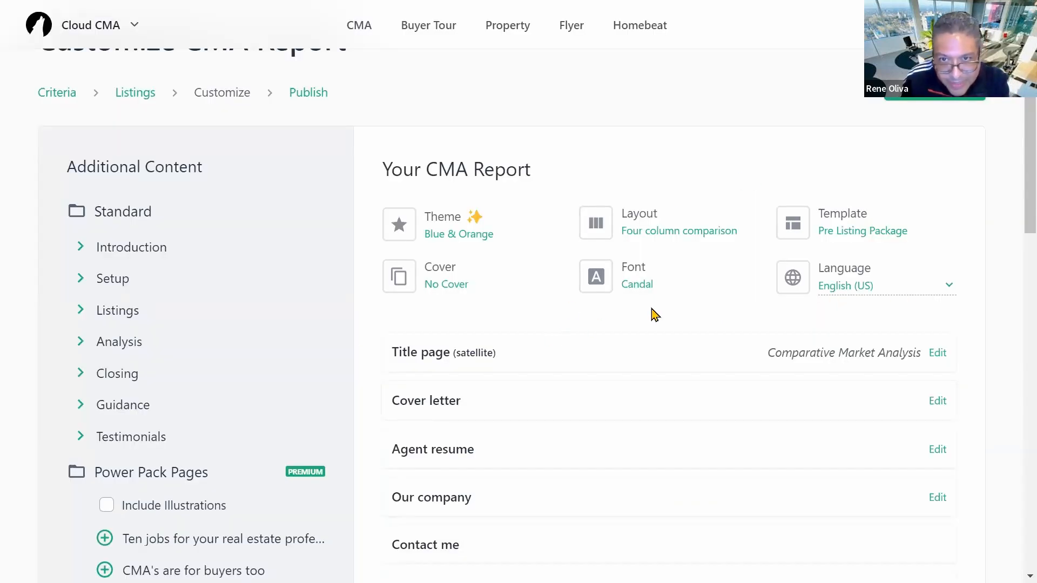
pyautogui.click(641, 269)
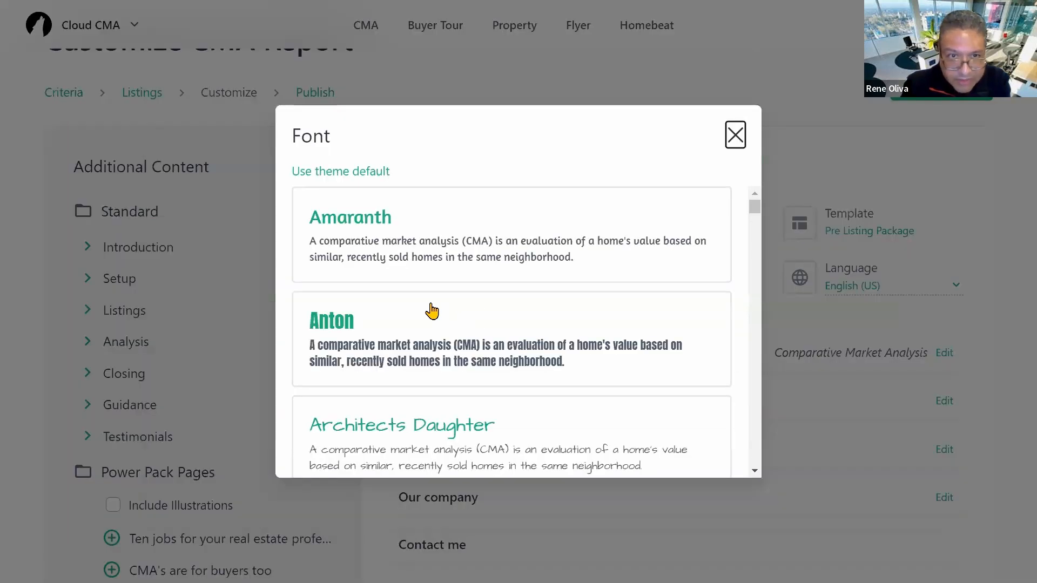
pyautogui.scroll(-3, 428, 310)
pyautogui.scroll(-10, 428, 312)
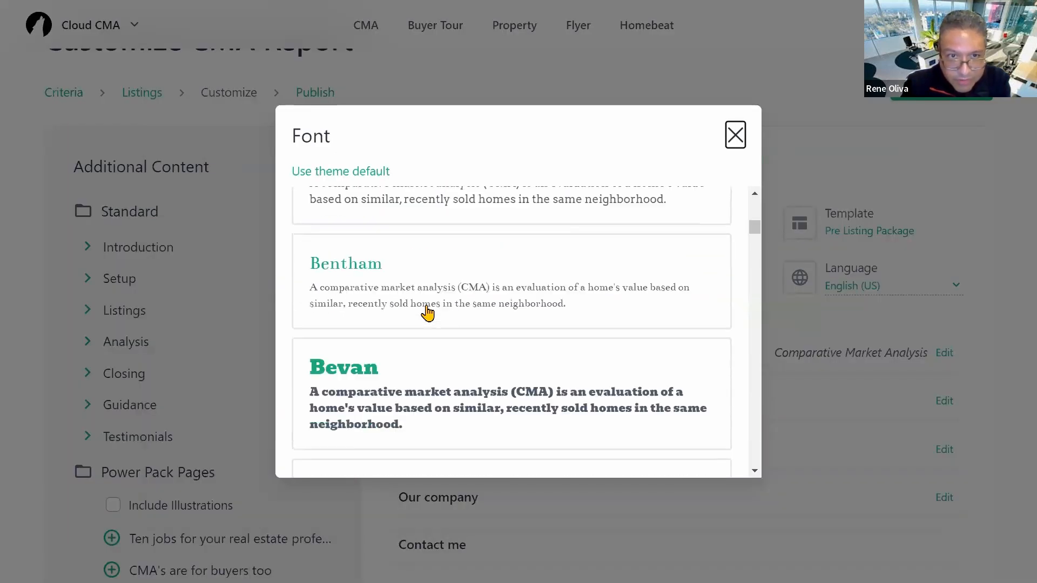
pyautogui.scroll(-4, 427, 313)
pyautogui.scroll(4, 428, 309)
pyautogui.scroll(-2, 430, 311)
pyautogui.scroll(-8, 431, 313)
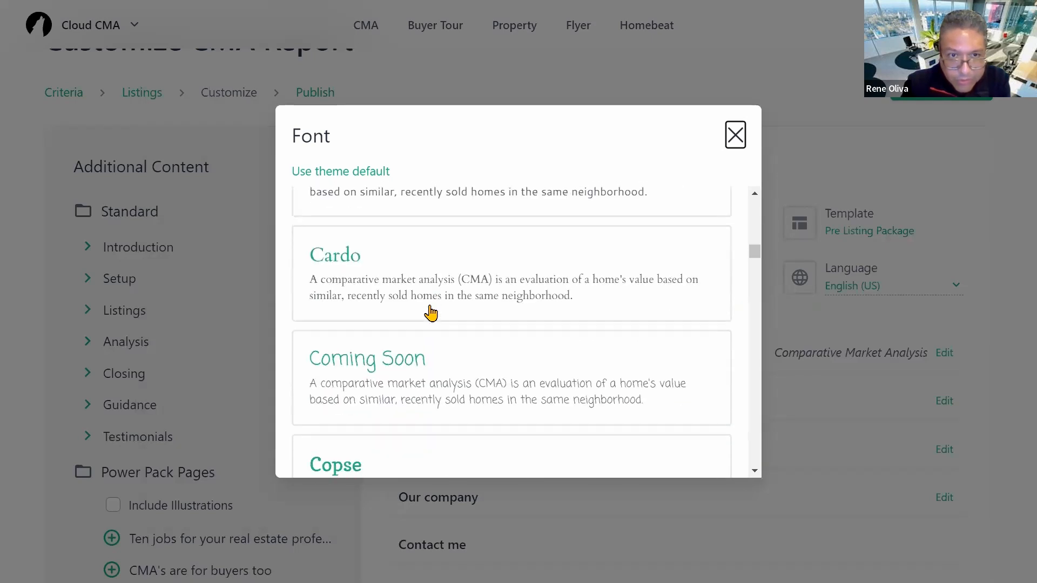
pyautogui.scroll(2, 438, 313)
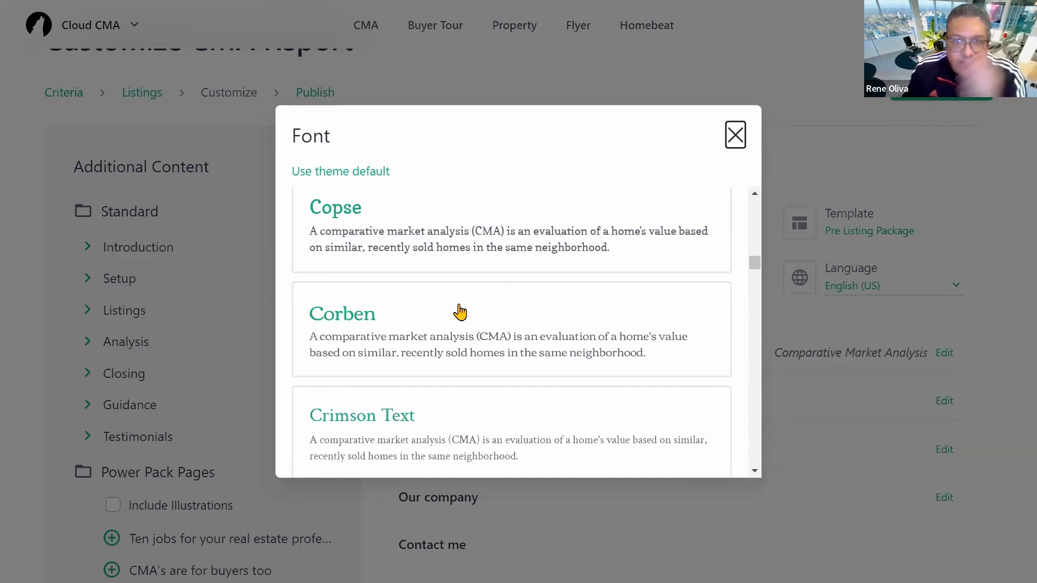
pyautogui.scroll(6, 421, 332)
pyautogui.scroll(6, 456, 337)
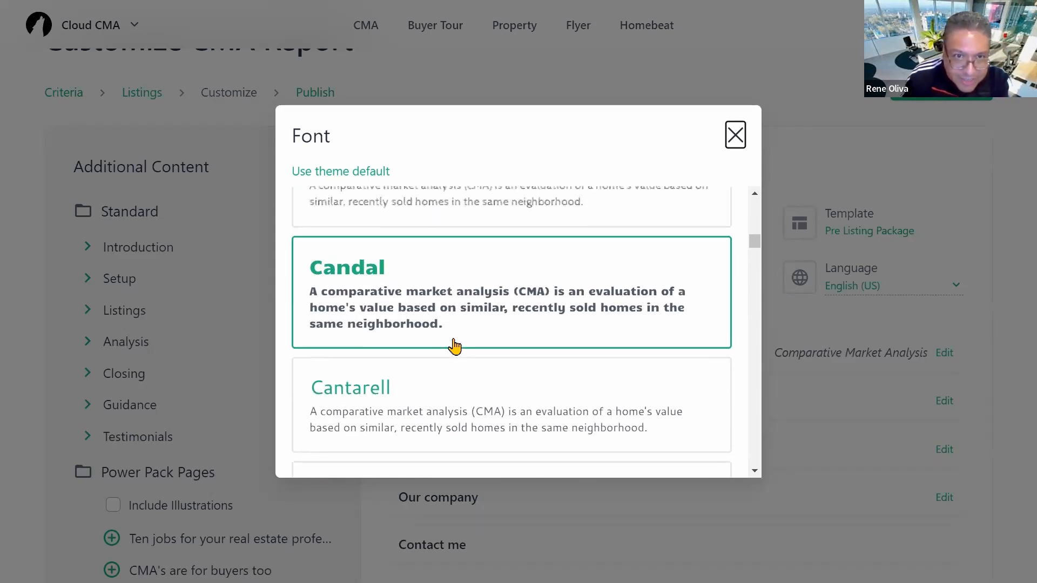
pyautogui.scroll(-5, 454, 346)
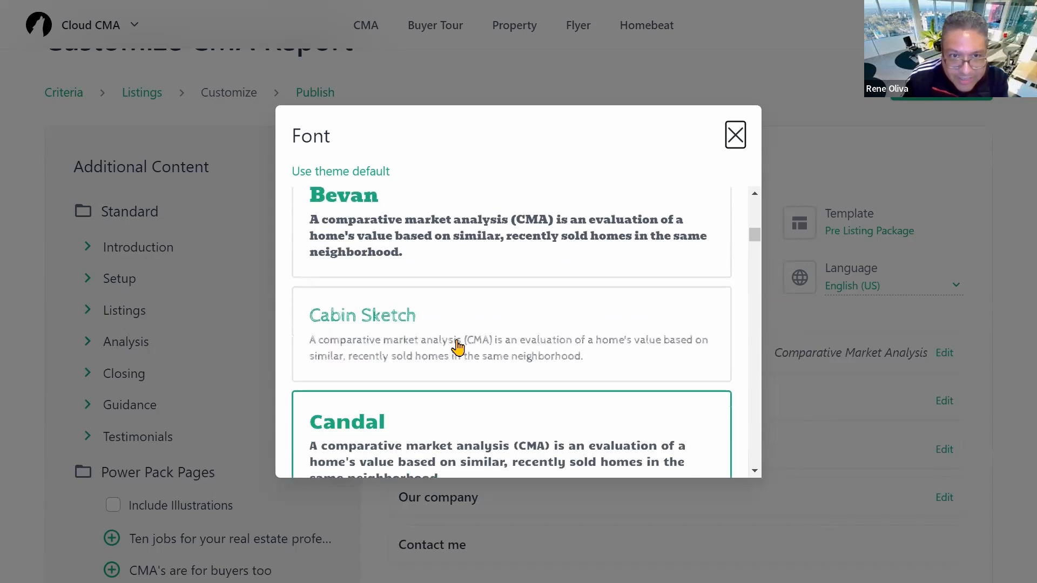
pyautogui.scroll(3, 433, 376)
pyautogui.scroll(5, 352, 282)
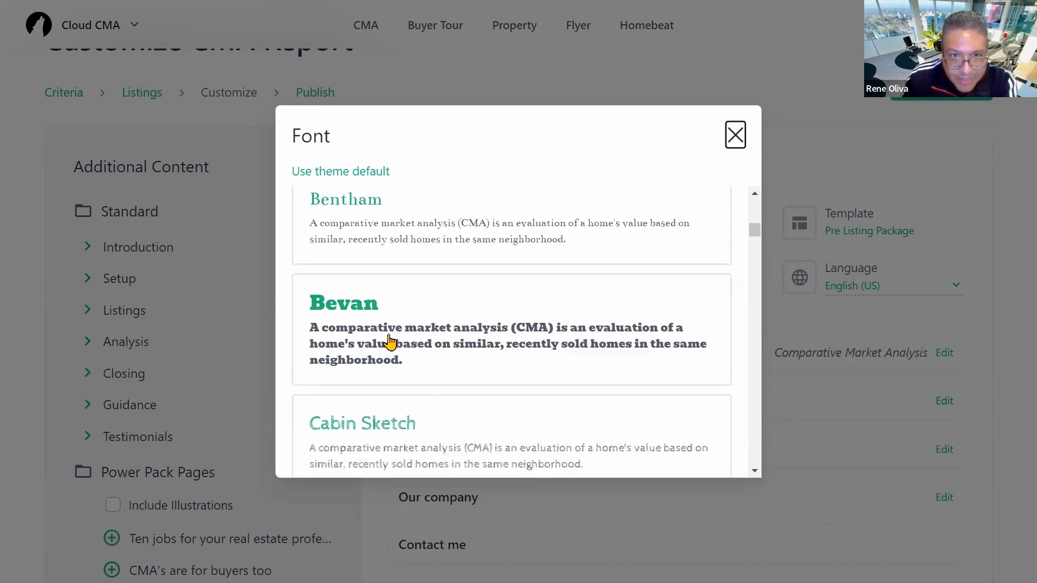
pyautogui.scroll(-5, 397, 378)
pyautogui.scroll(-1, 393, 413)
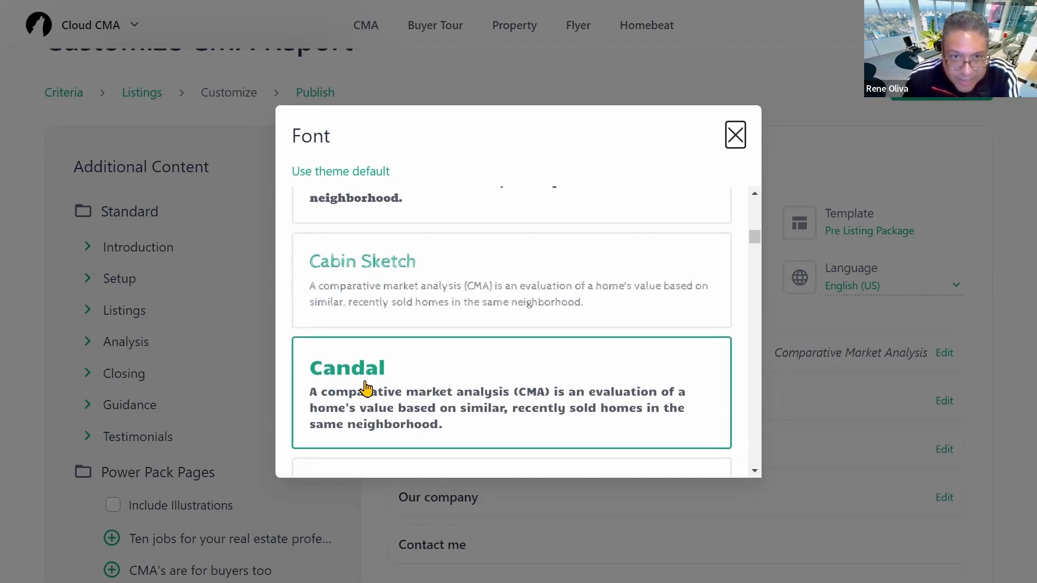
pyautogui.click(736, 136)
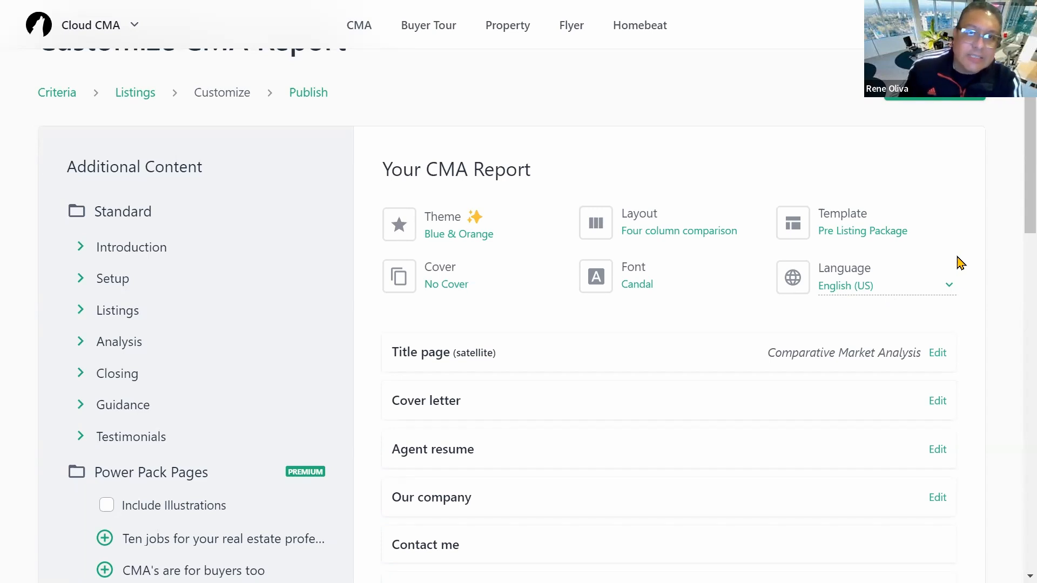
pyautogui.click(946, 292)
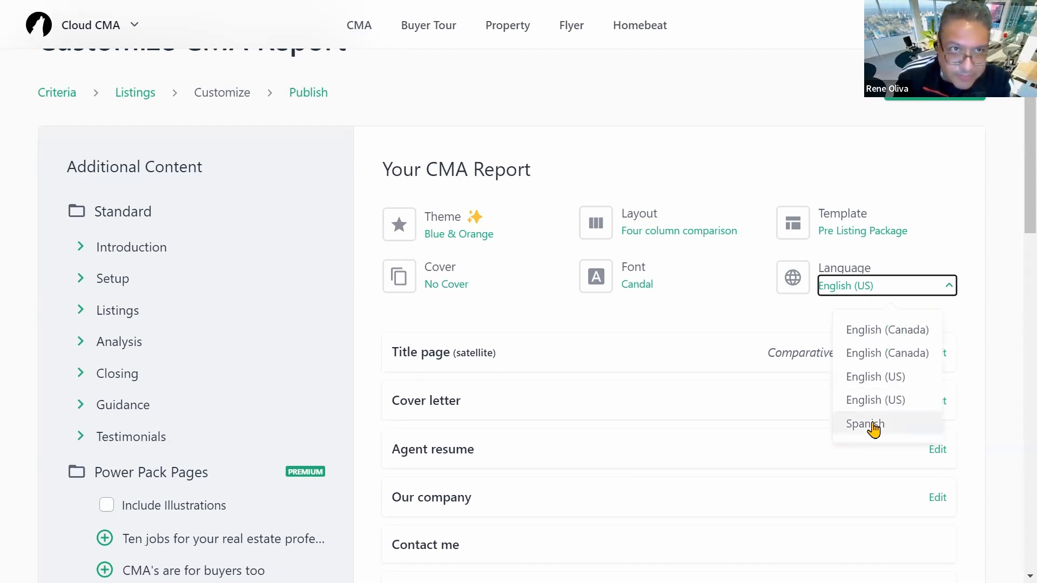
pyautogui.click(805, 151)
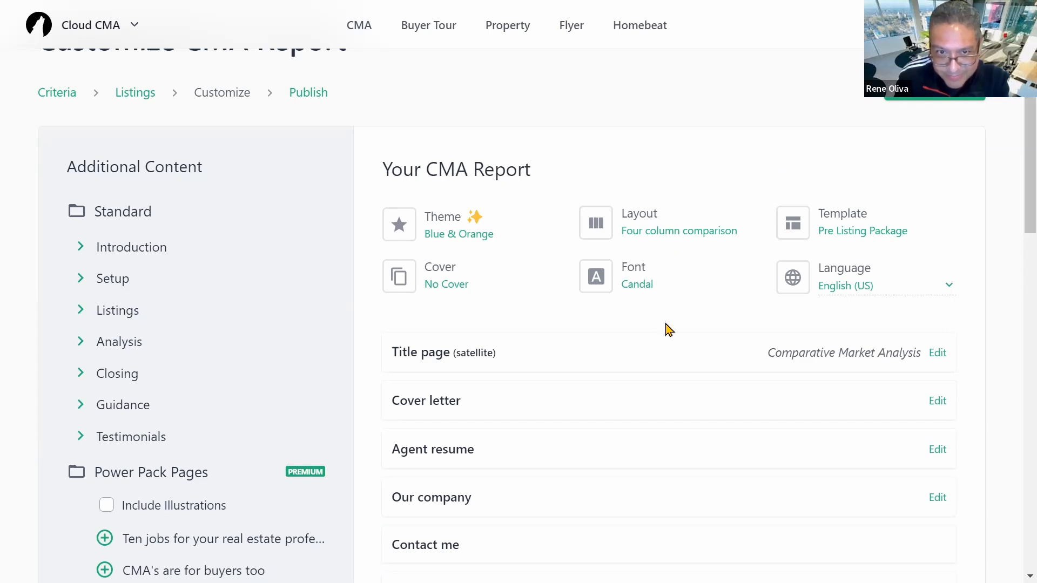
pyautogui.scroll(-2, 666, 326)
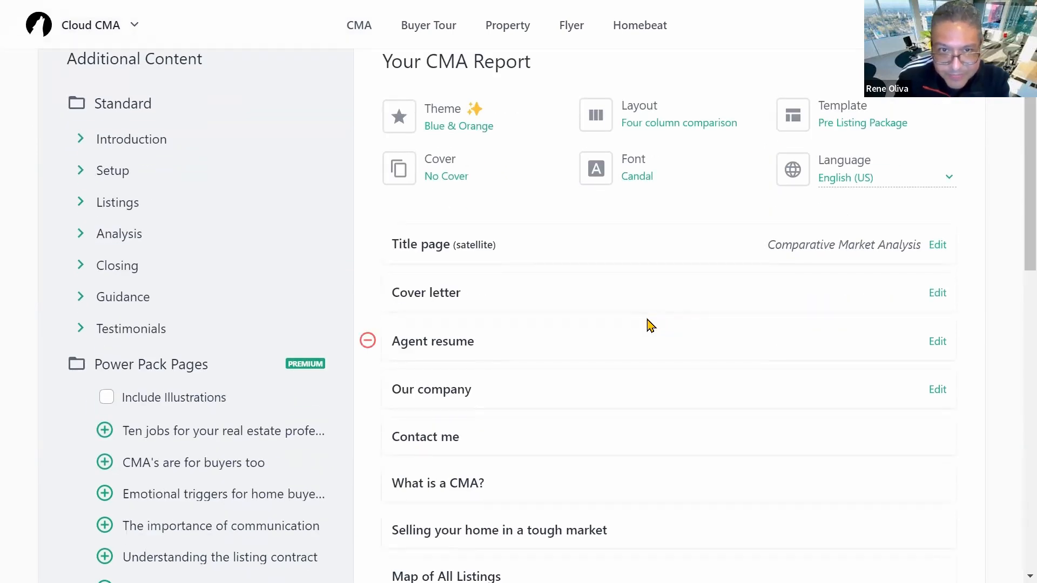
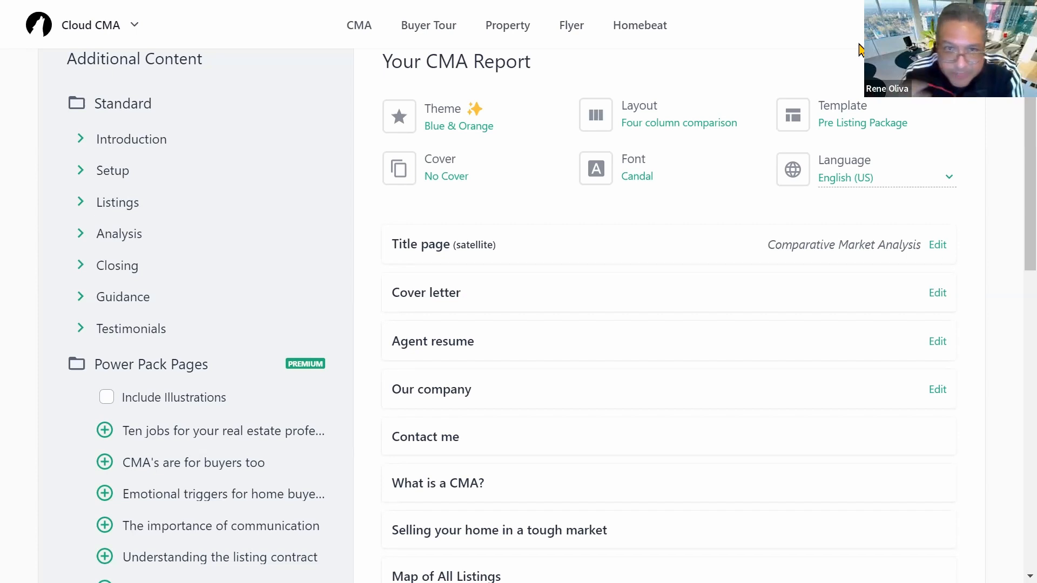
# Step: Preview the cover letter page as a PDF, then close the preview
pyautogui.scroll(3, 667, 329)
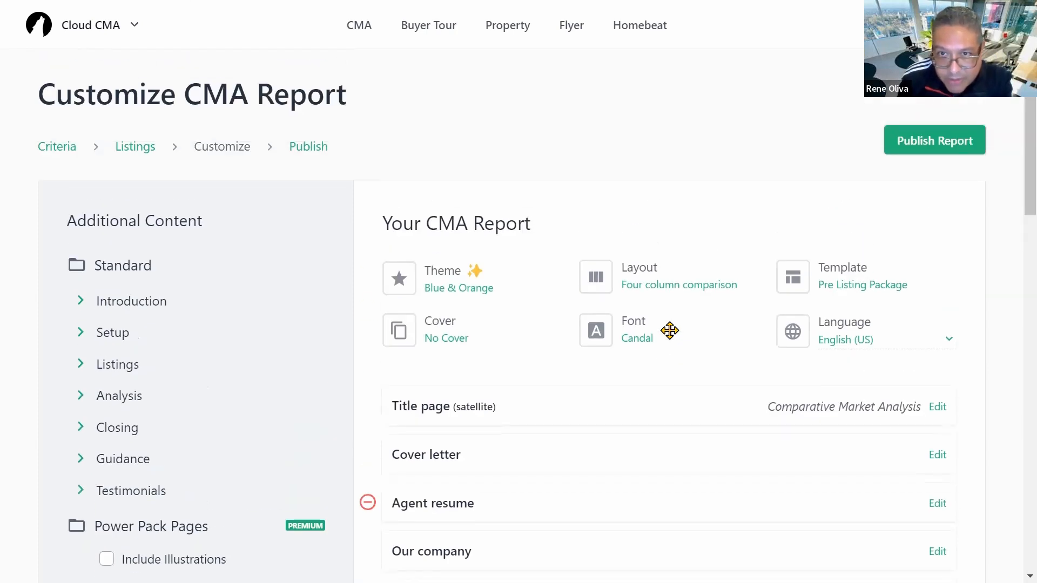
pyautogui.scroll(-4, 670, 335)
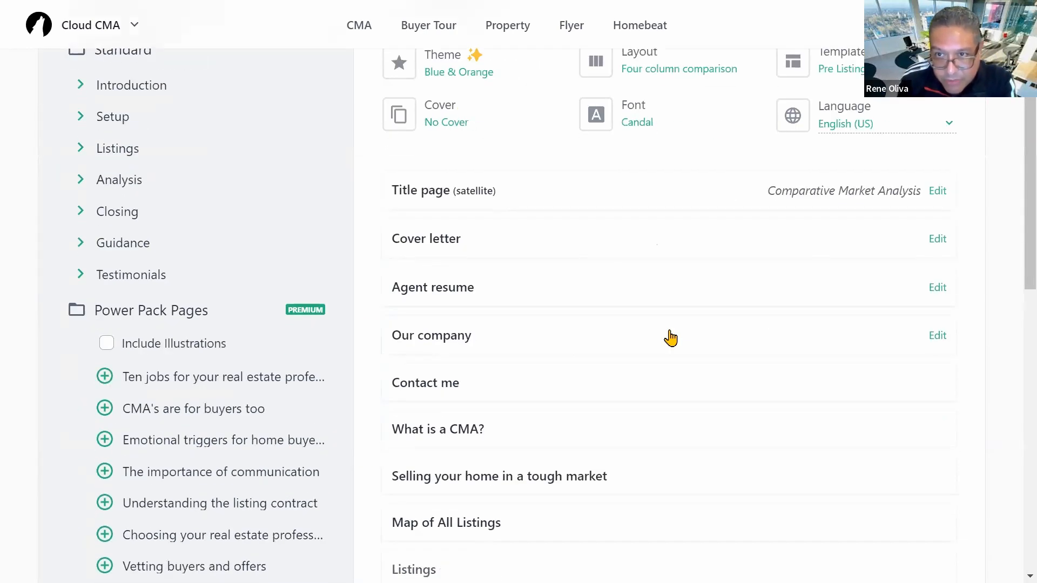
pyautogui.click(415, 241)
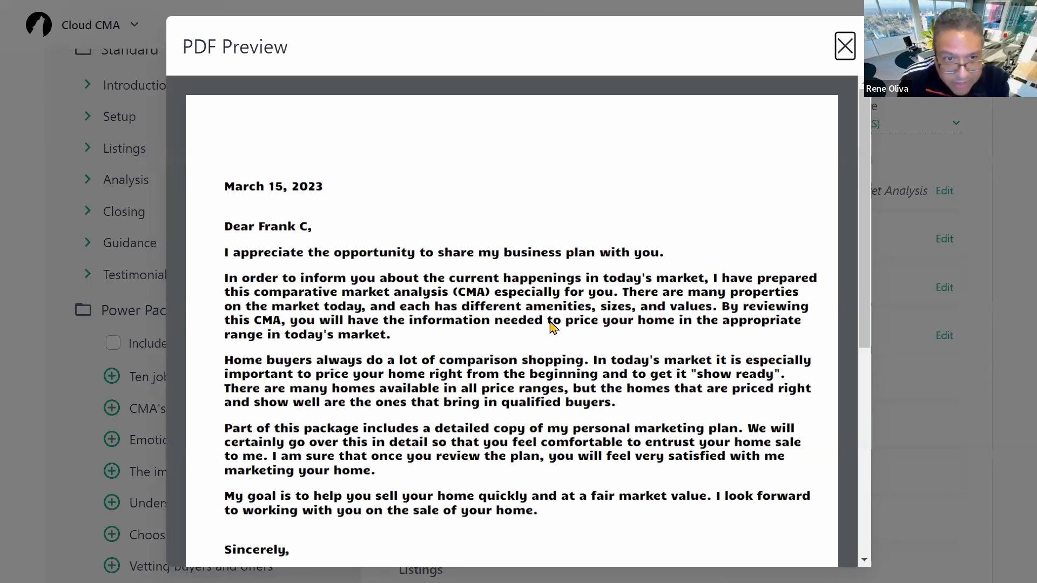
pyautogui.scroll(-4, 551, 328)
pyautogui.scroll(4, 551, 328)
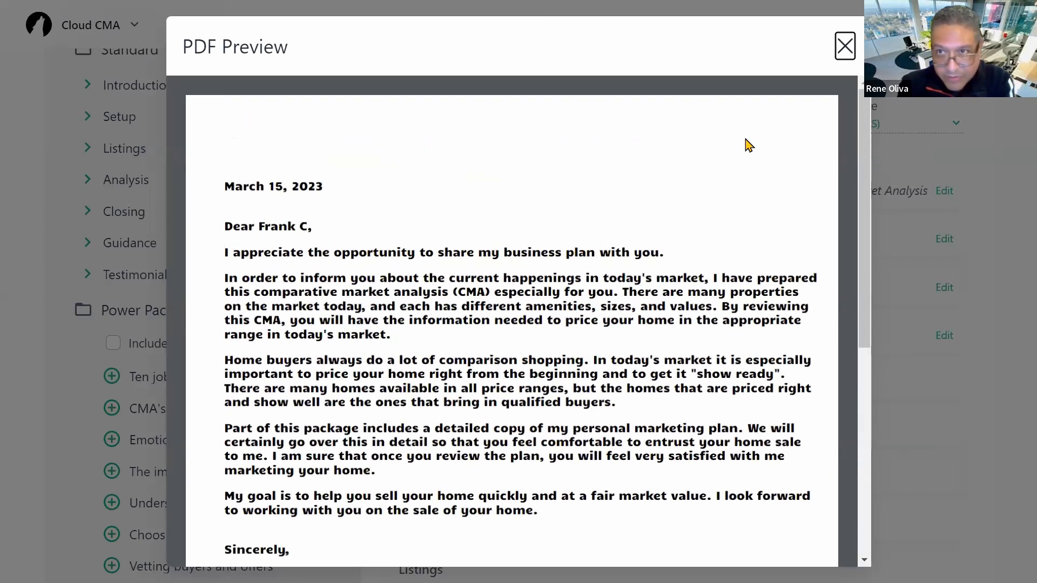
pyautogui.click(846, 50)
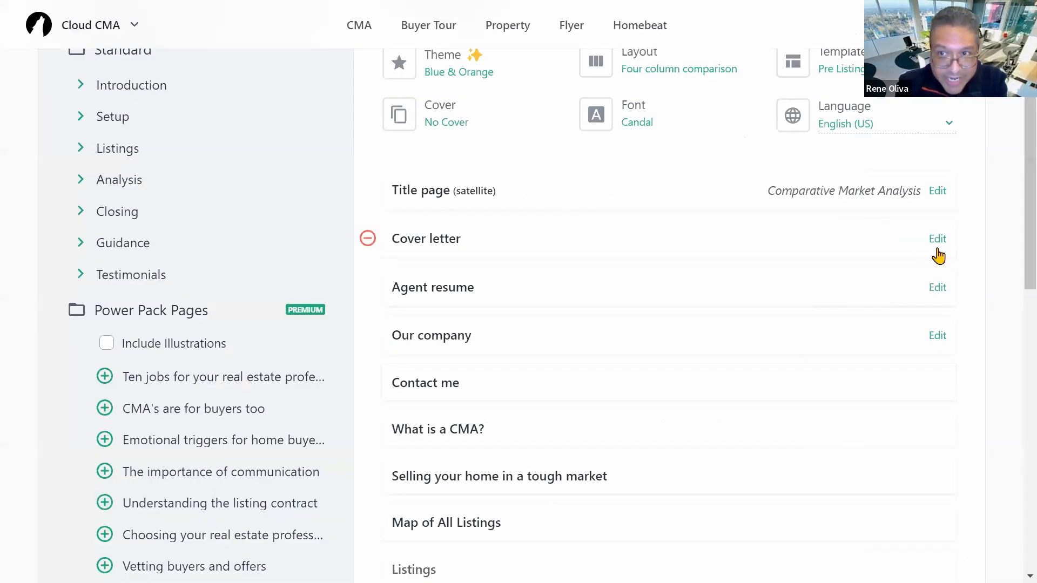
# Step: Look over the cover letter text in its editor and close it without saving
pyautogui.click(938, 239)
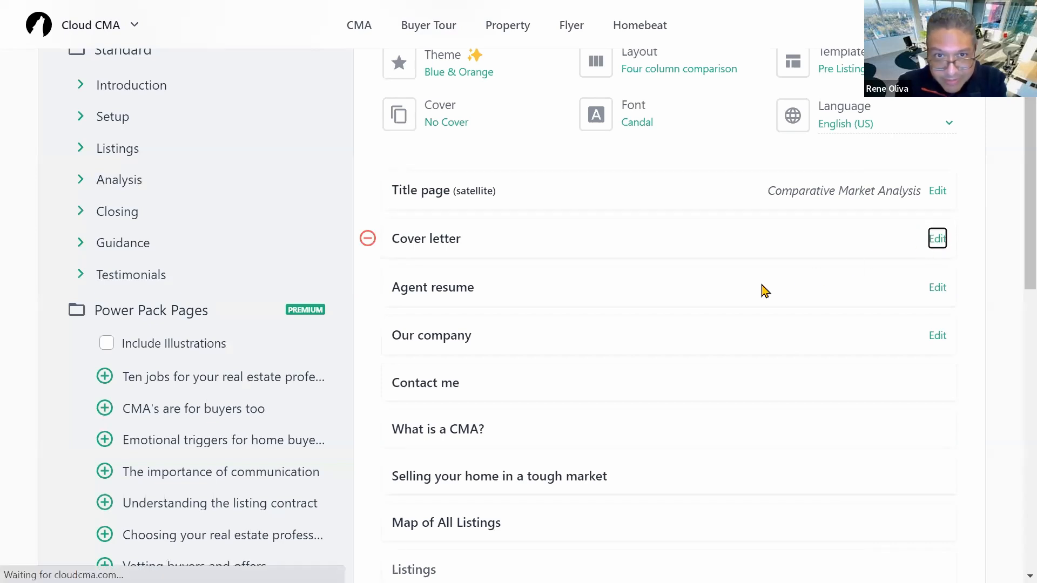
pyautogui.scroll(-3, 482, 293)
pyautogui.scroll(3, 481, 291)
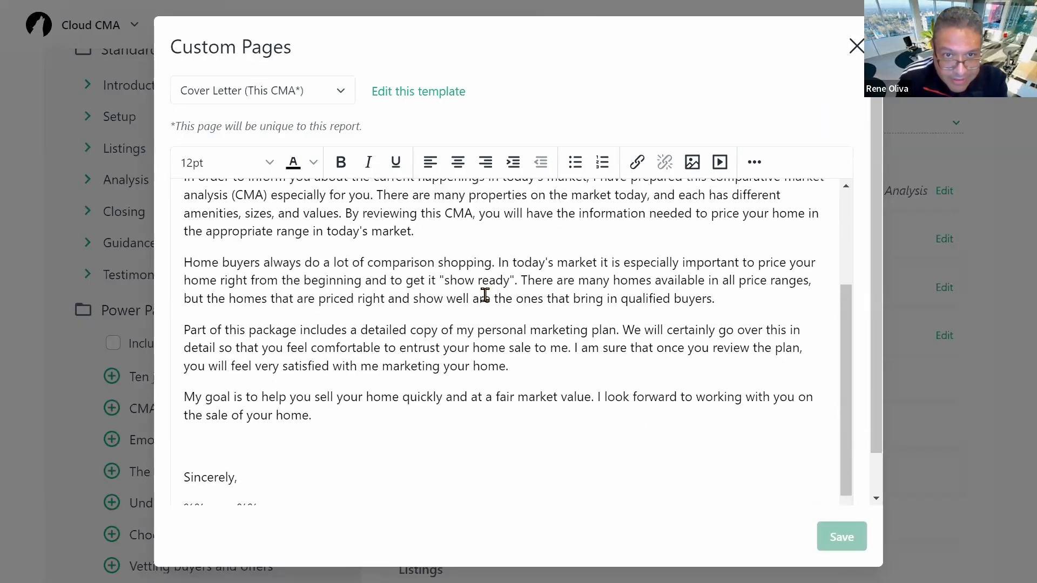
pyautogui.scroll(-3, 504, 301)
pyautogui.scroll(5, 507, 302)
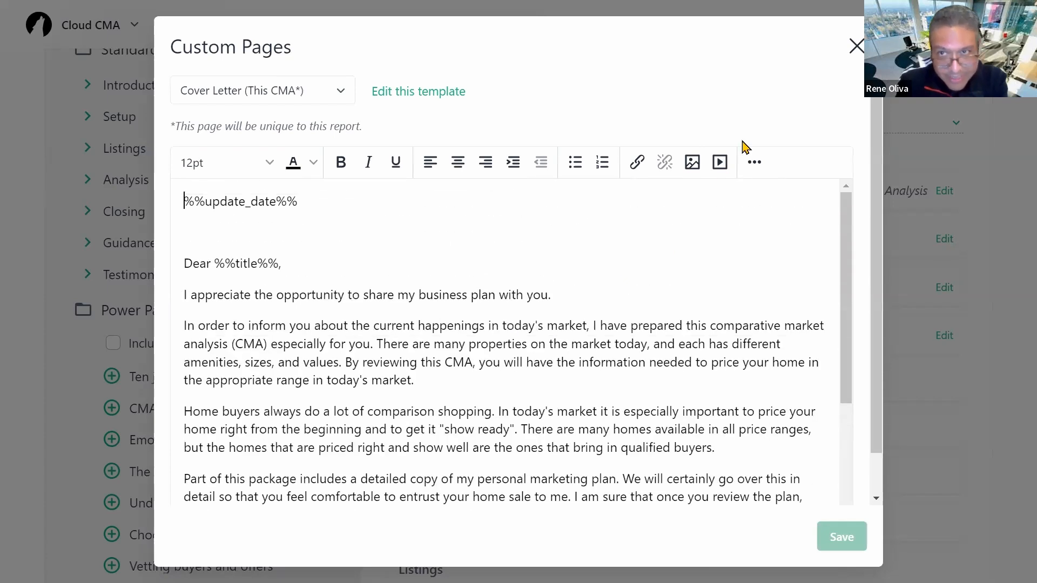
pyautogui.click(856, 46)
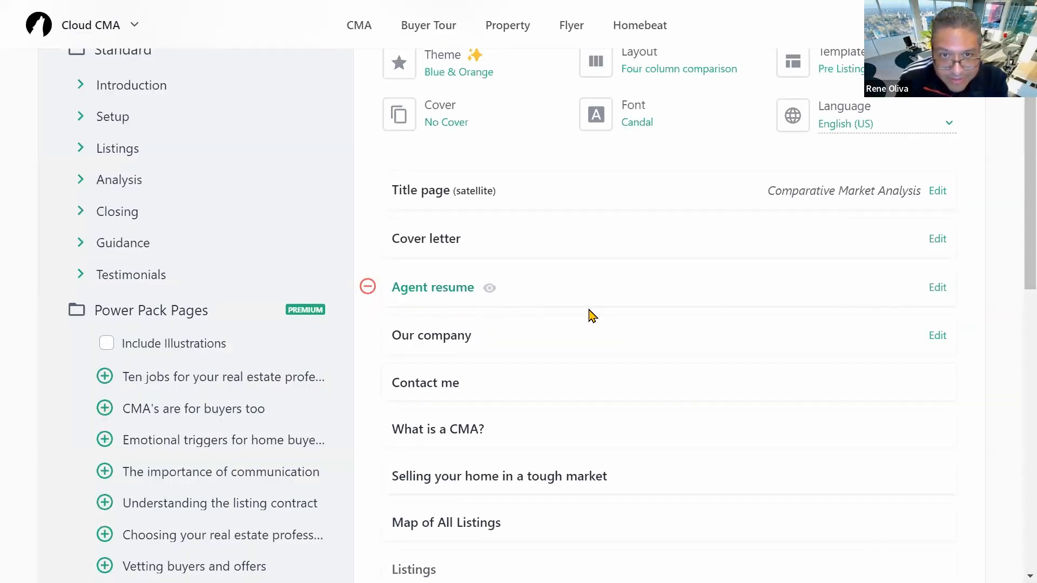
# Step: Preview the Agent resume and Our company pages as PDFs
pyautogui.click(592, 316)
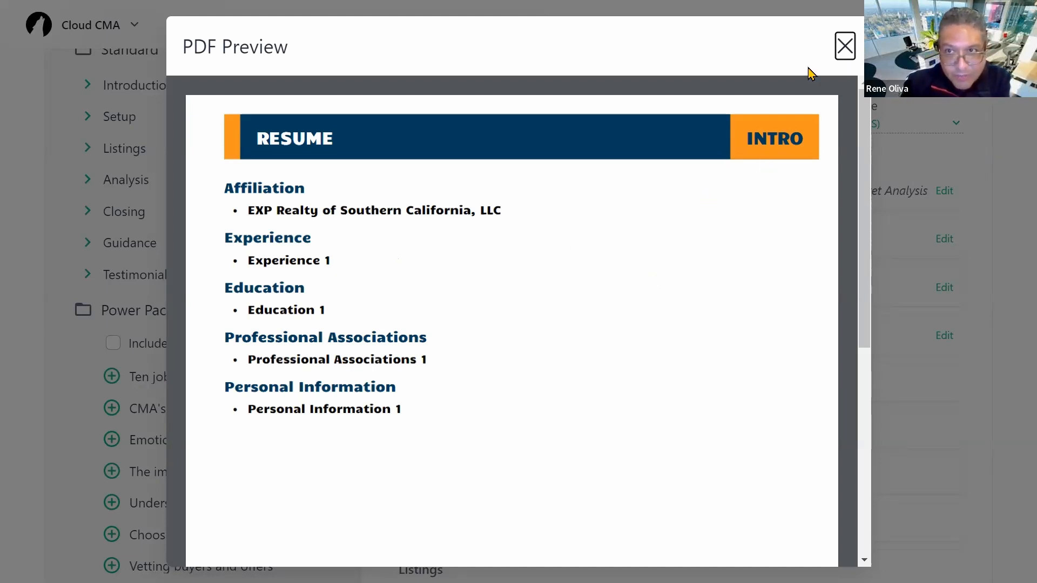
pyautogui.click(845, 46)
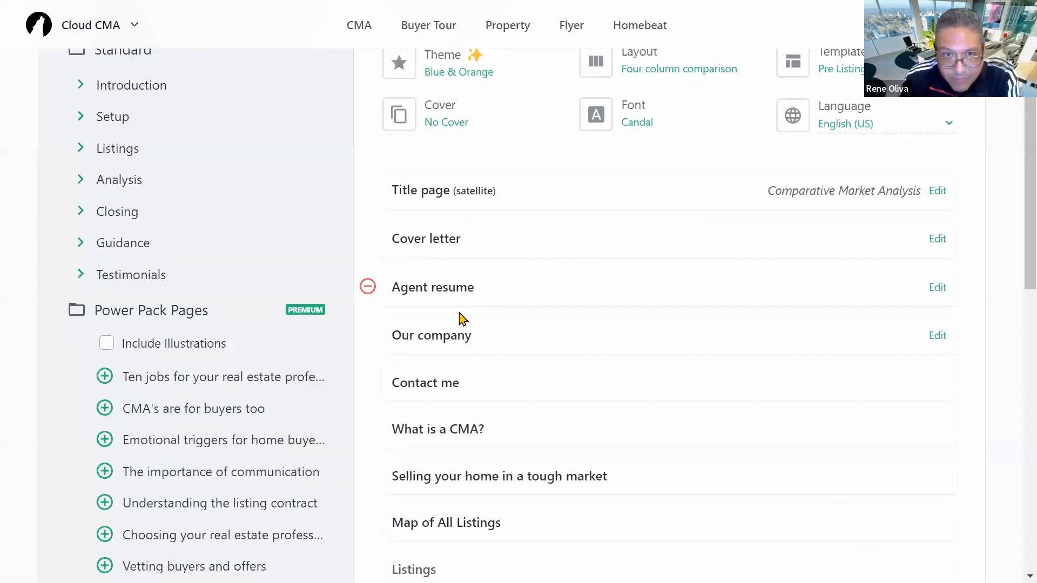
pyautogui.click(447, 340)
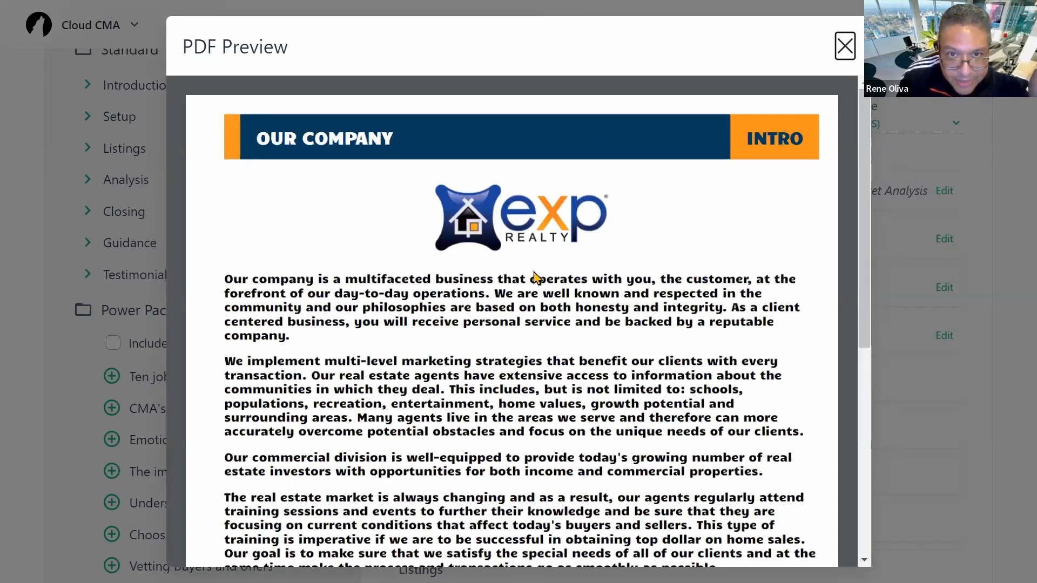
pyautogui.scroll(-4, 535, 277)
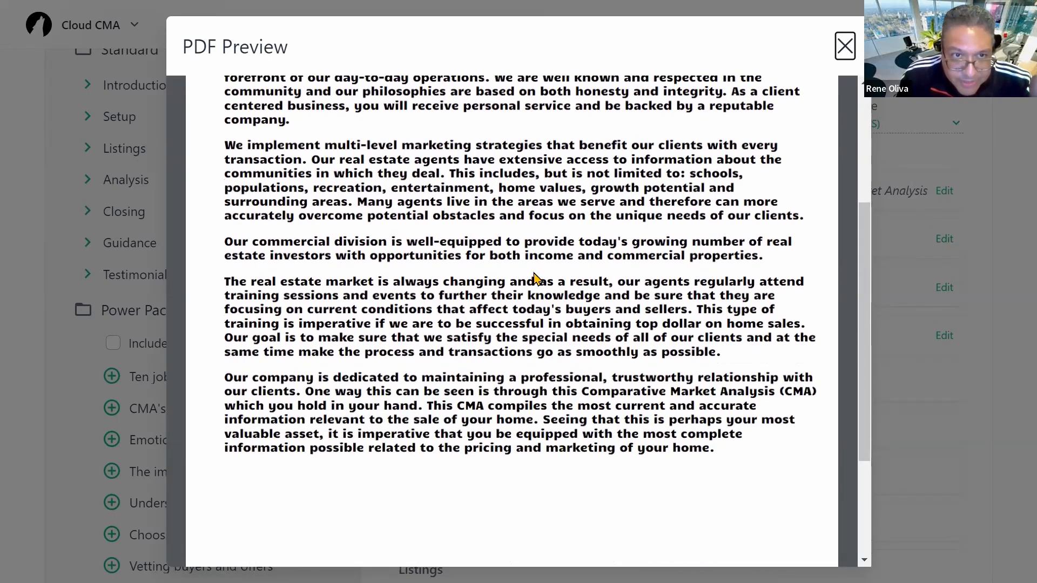
pyautogui.scroll(4, 535, 277)
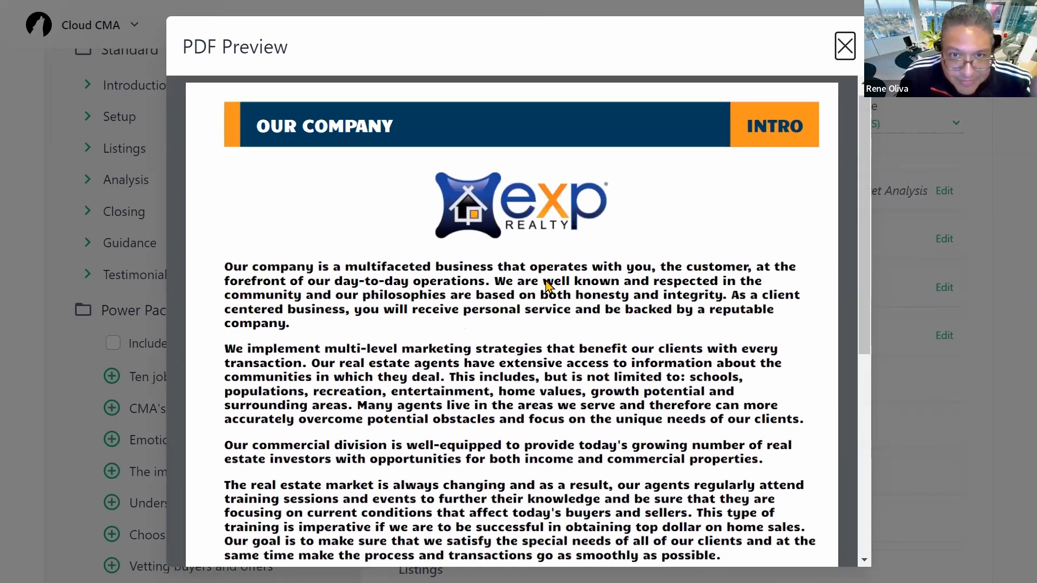
pyautogui.scroll(-4, 548, 283)
pyautogui.scroll(4, 550, 287)
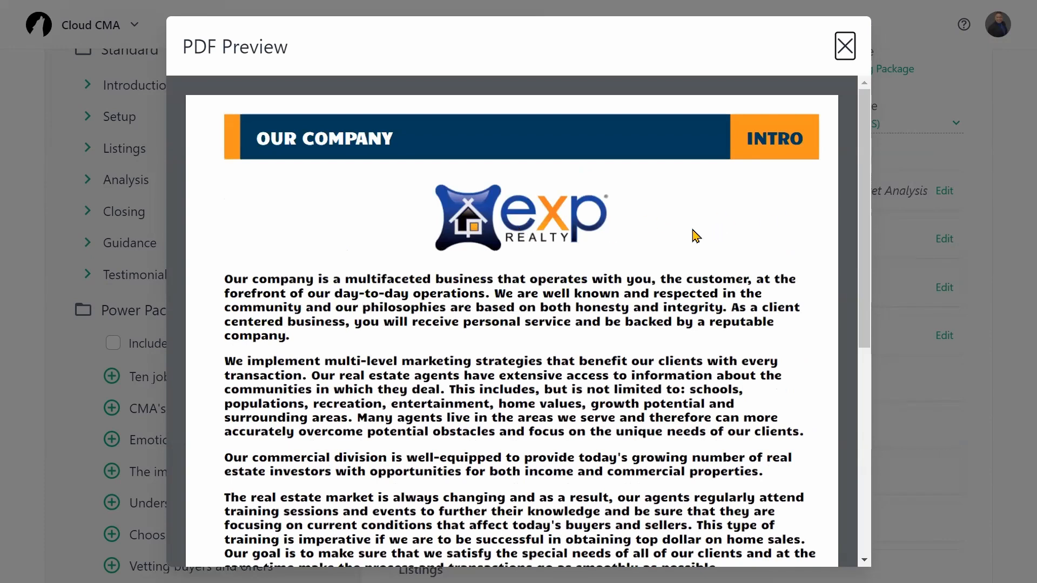
pyautogui.scroll(-7, 510, 309)
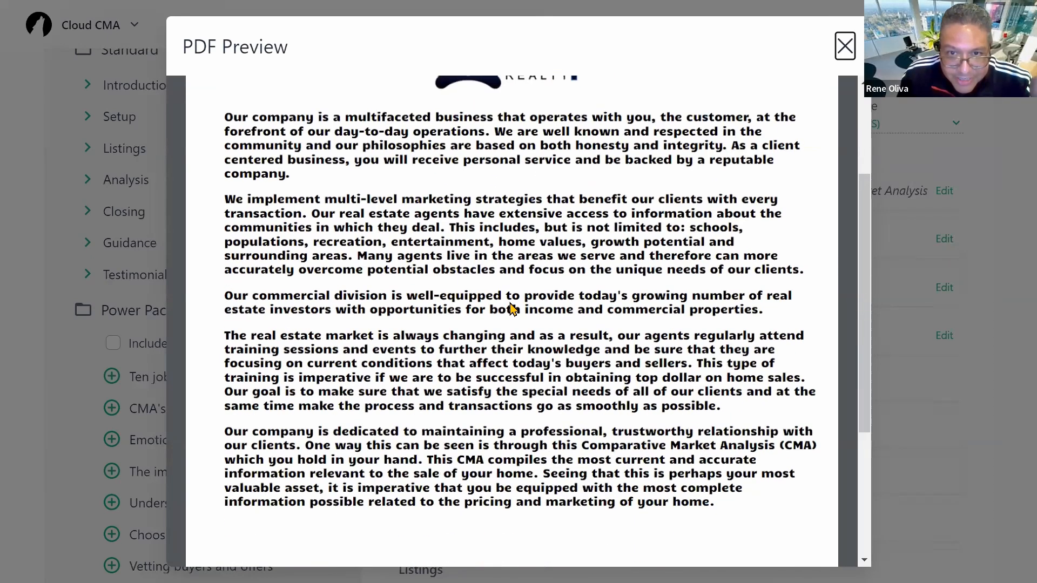
pyautogui.scroll(6, 535, 312)
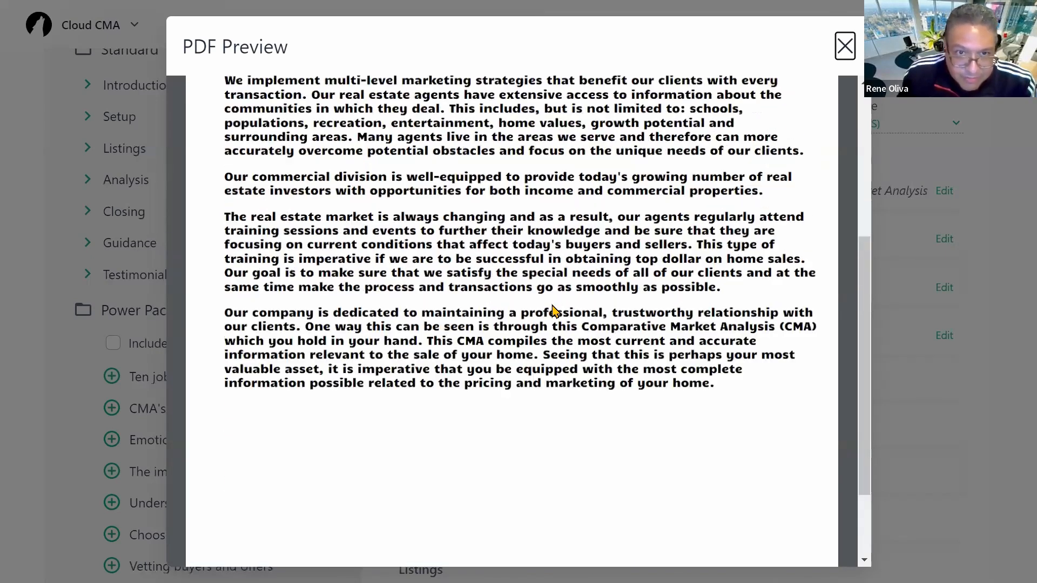
pyautogui.scroll(-2, 593, 286)
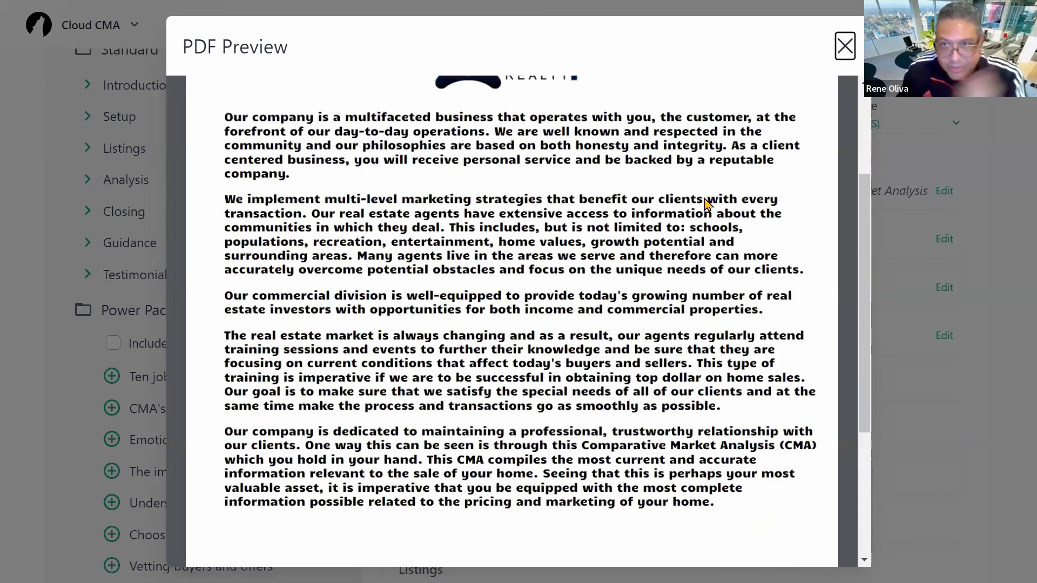
pyautogui.scroll(3, 669, 257)
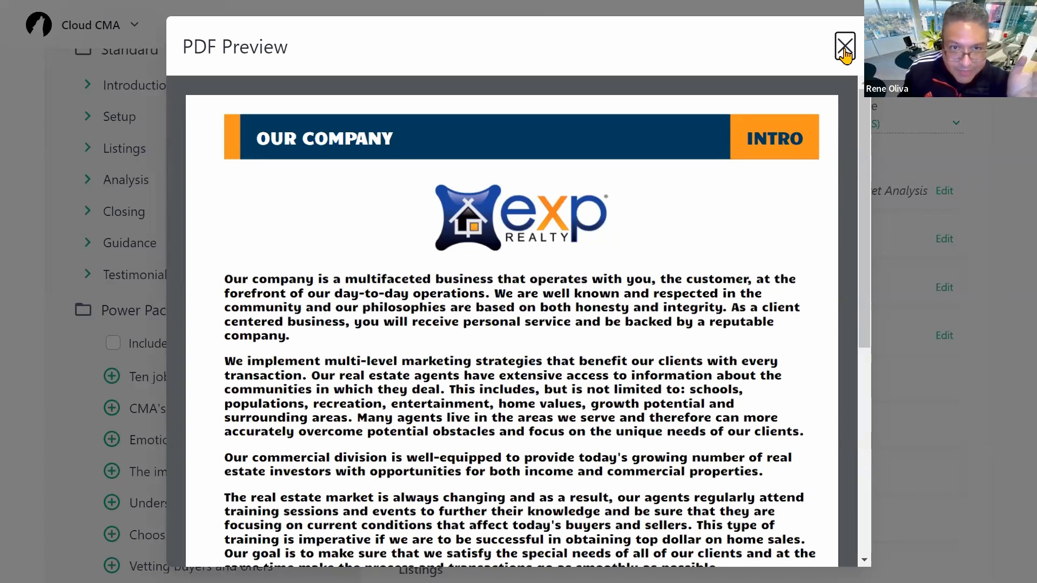
pyautogui.click(845, 48)
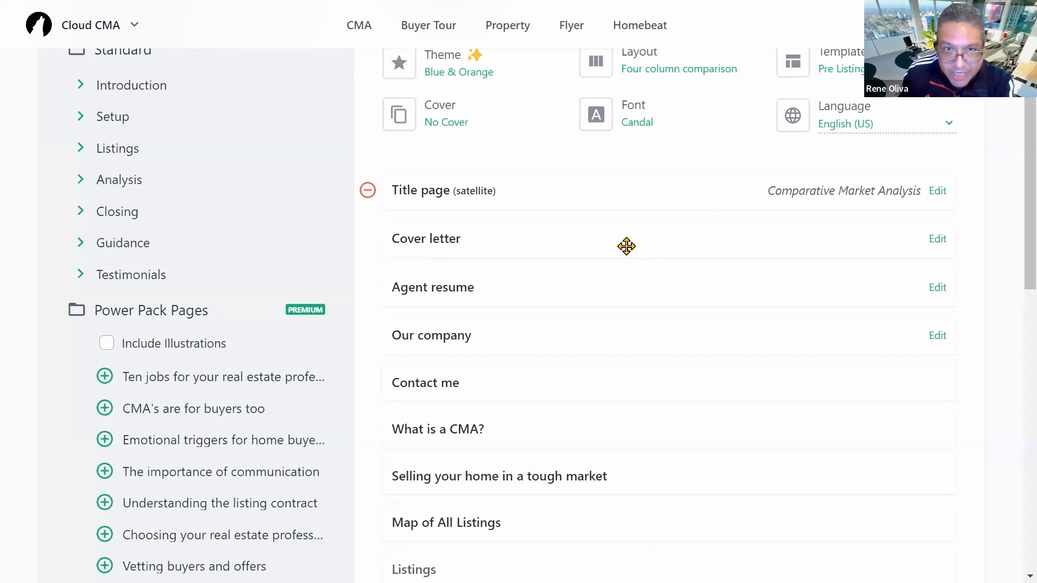
# Step: Look over the Our company page text in its editor and close it without changes
pyautogui.scroll(-1, 861, 273)
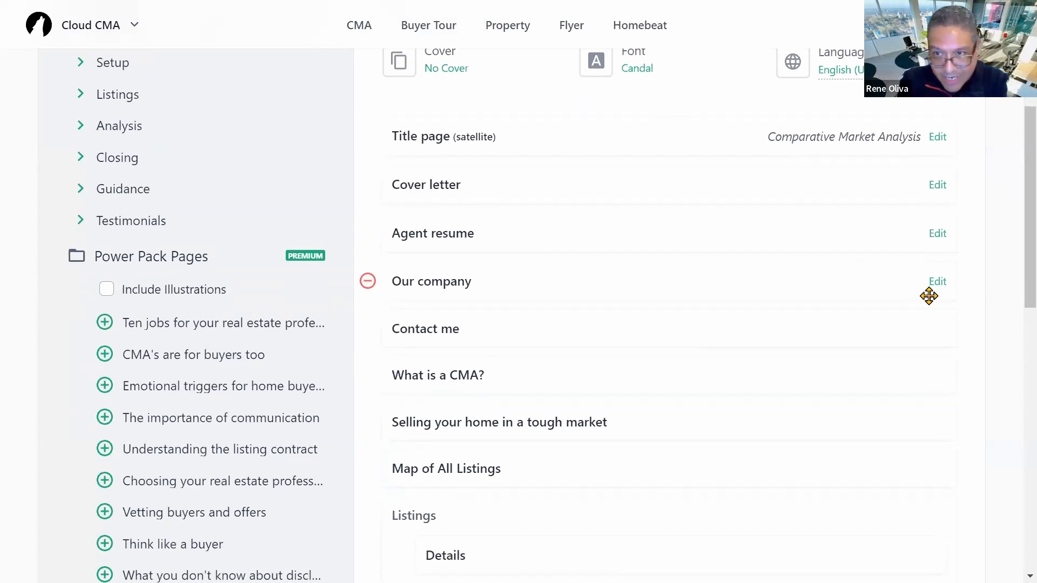
pyautogui.click(939, 282)
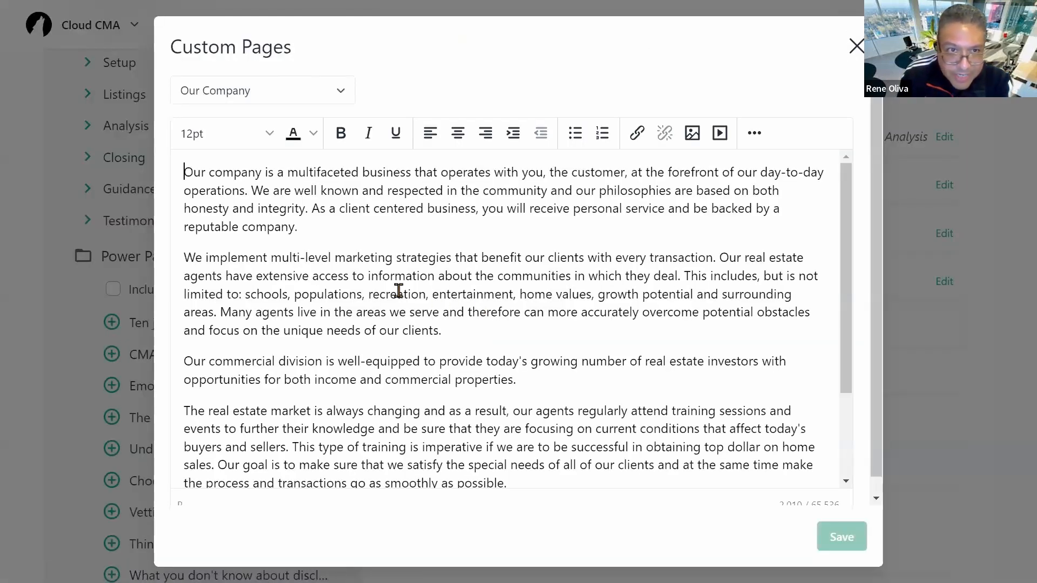
pyautogui.scroll(-3, 398, 291)
pyautogui.scroll(3, 399, 291)
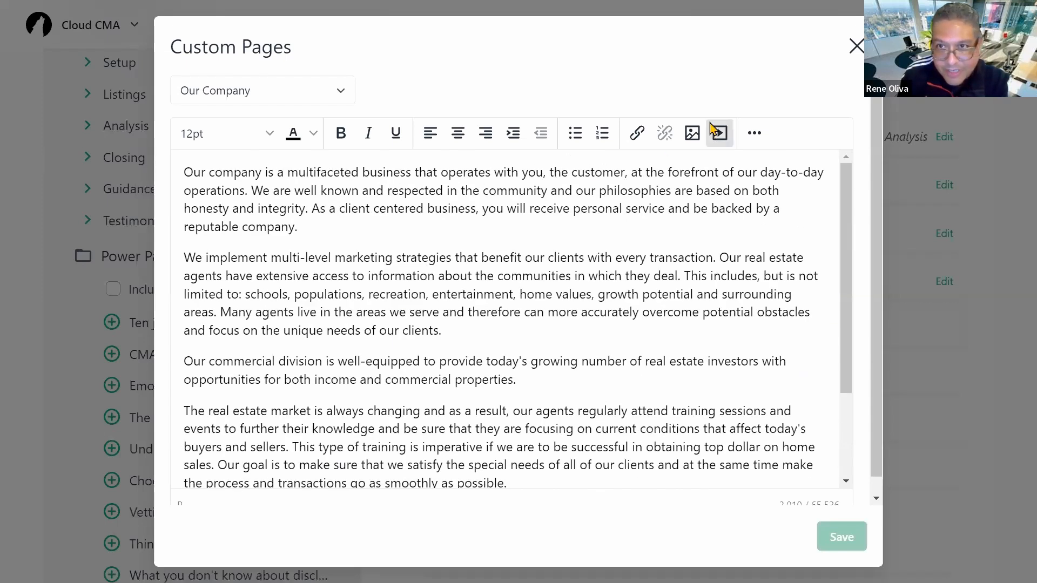
pyautogui.press('Escape')
# Step: Preview the Contact me page as a PDF, then return to the page list
pyautogui.scroll(-3, 760, 320)
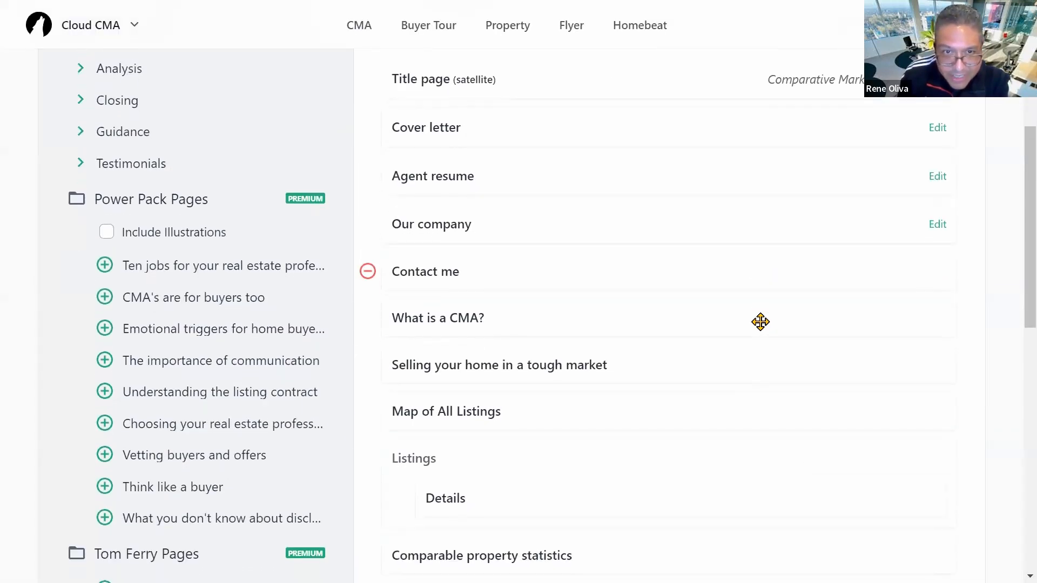
pyautogui.scroll(2, 761, 320)
pyautogui.scroll(-1, 801, 317)
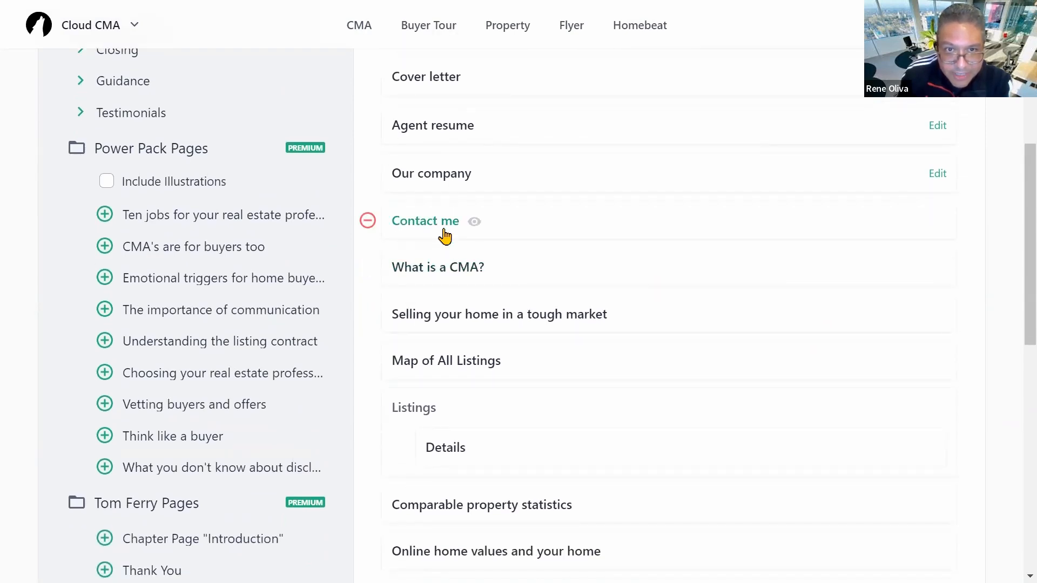
pyautogui.click(425, 224)
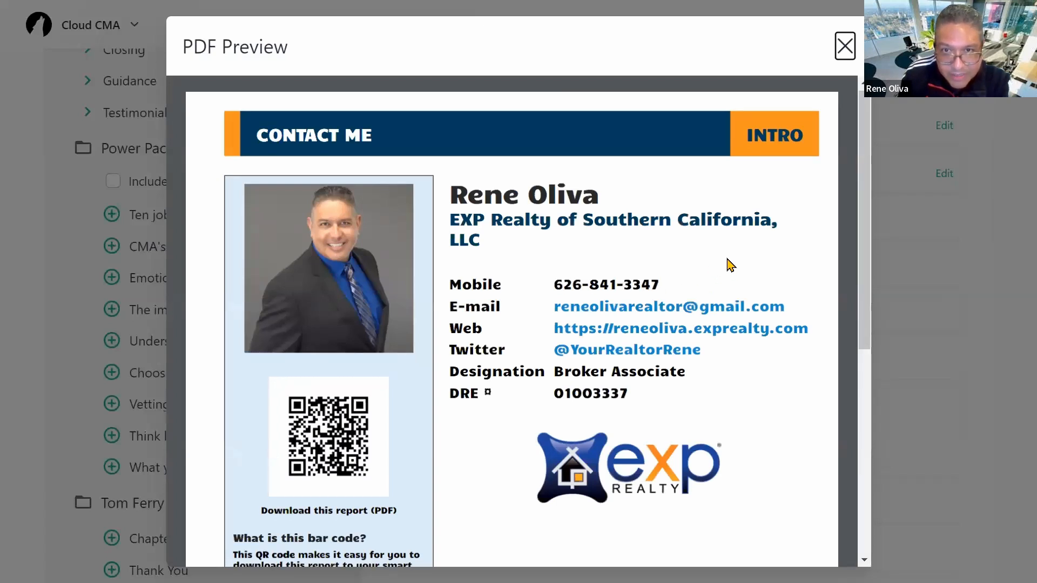
pyautogui.scroll(-2, 619, 303)
pyautogui.scroll(1, 610, 243)
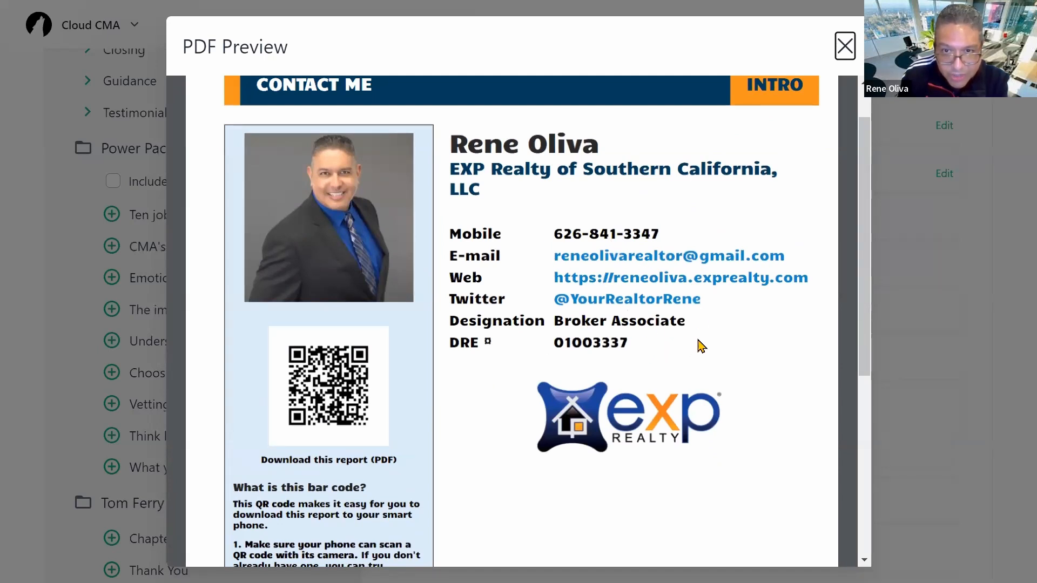
pyautogui.scroll(-2, 699, 342)
pyautogui.scroll(3, 722, 351)
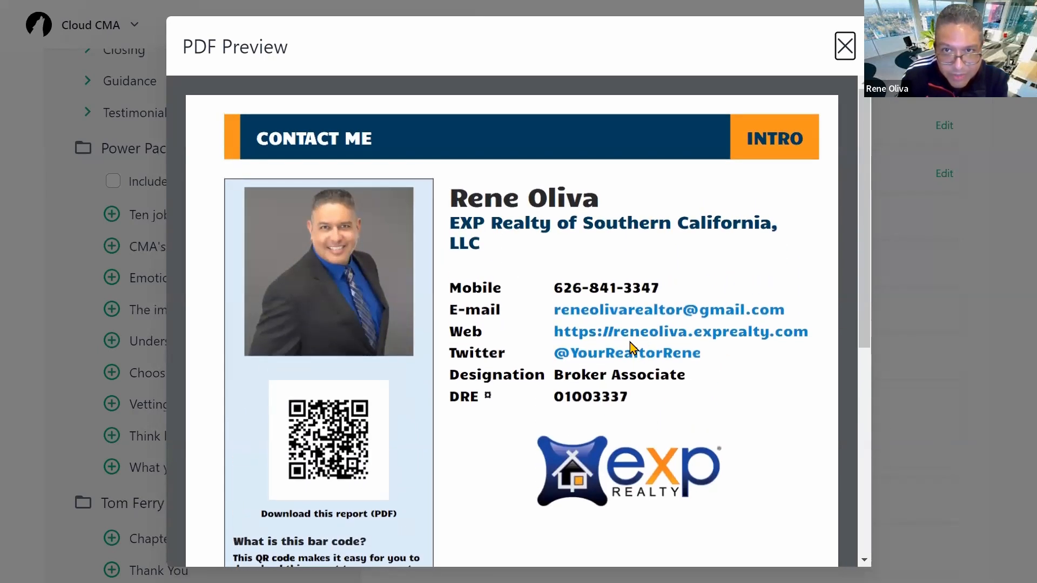
pyautogui.click(844, 48)
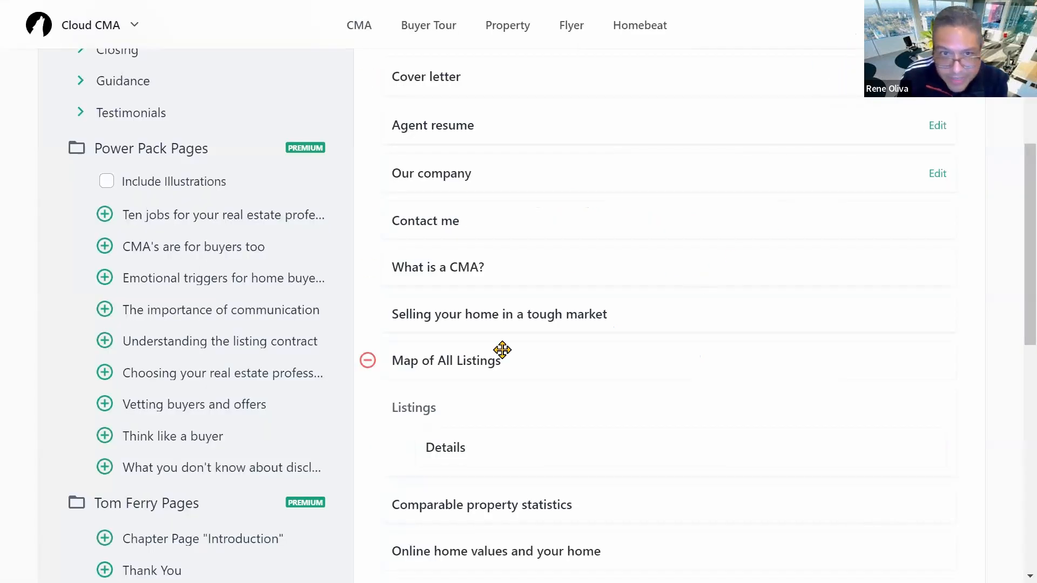
# Step: Scroll through the Your CMA Report page list down to Client testimonials and back up
pyautogui.scroll(-1, 486, 324)
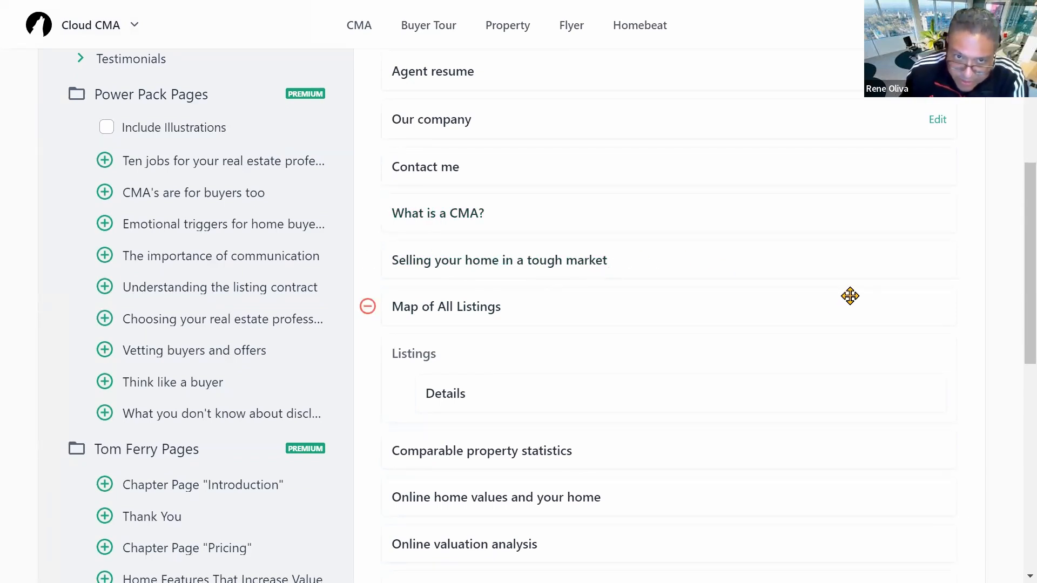
pyautogui.scroll(-1, 608, 341)
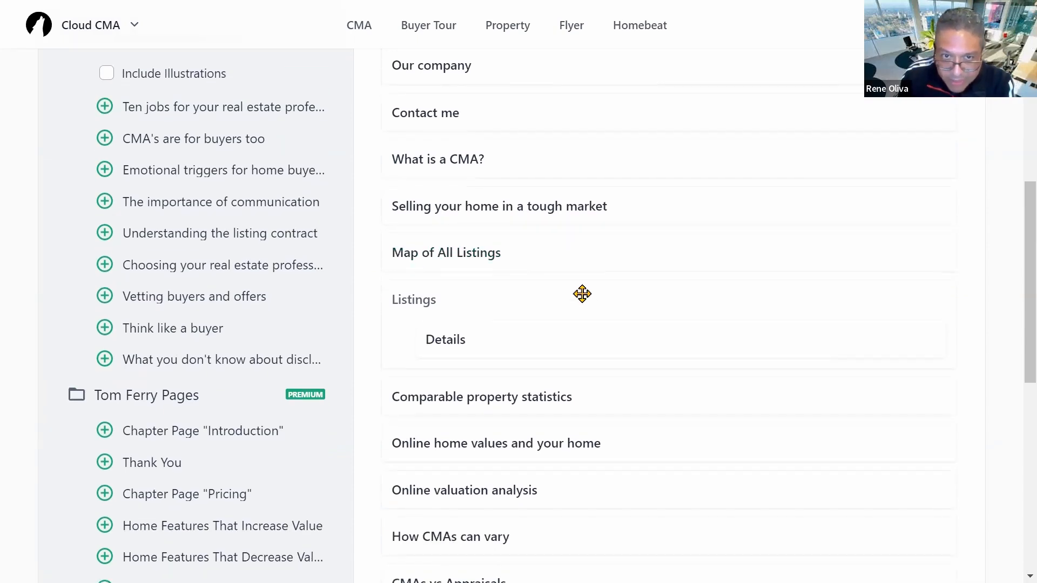
pyautogui.scroll(-2, 581, 293)
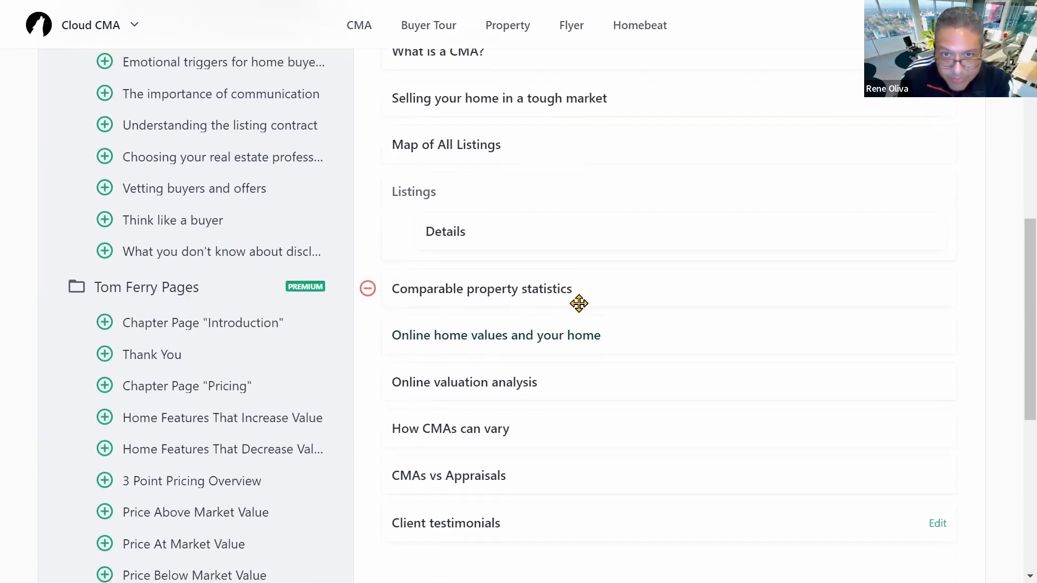
pyautogui.scroll(-3, 740, 296)
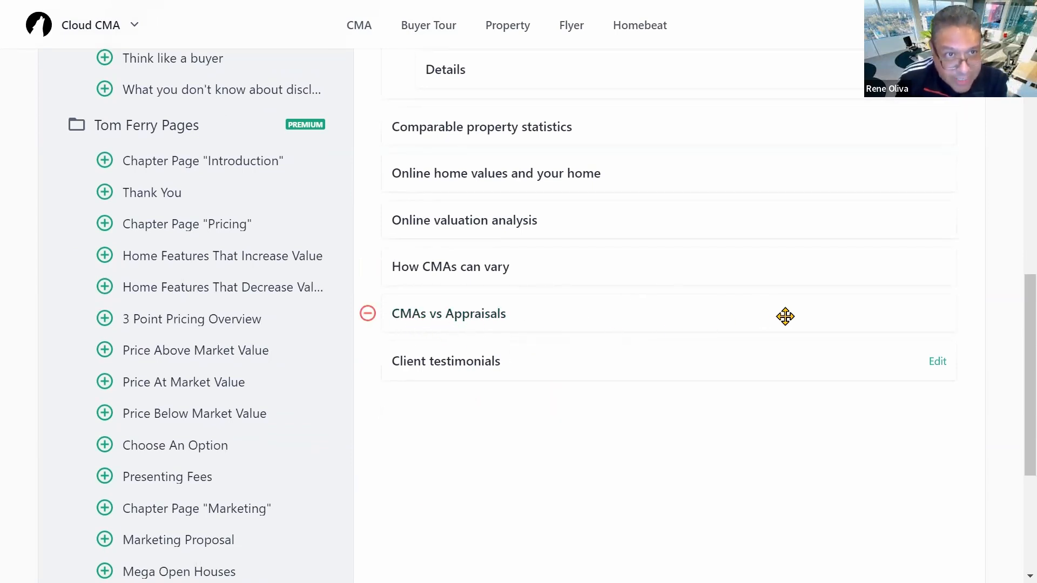
pyautogui.scroll(4, 775, 303)
pyautogui.scroll(-3, 579, 321)
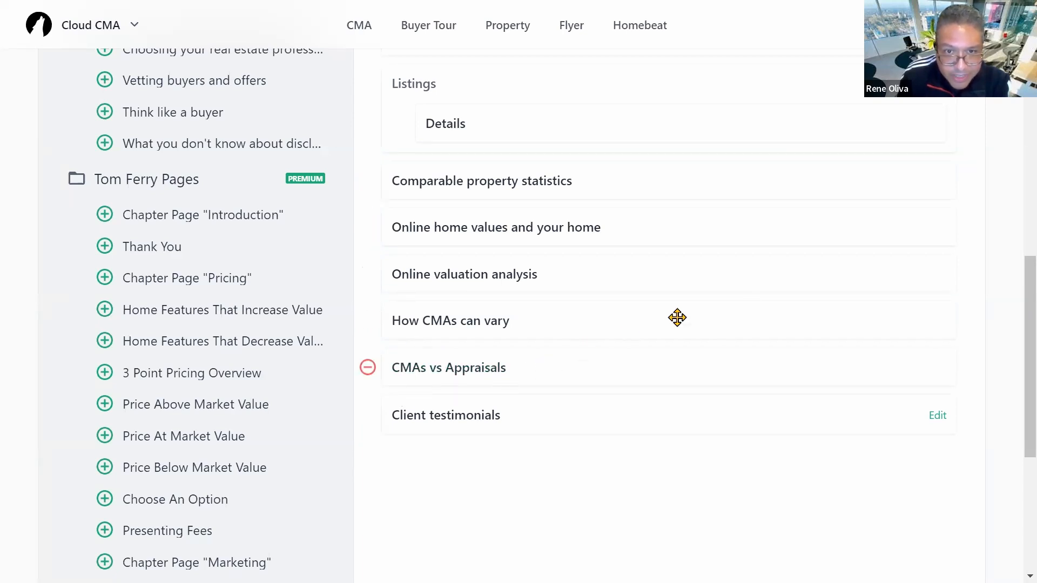
pyautogui.scroll(1, 775, 306)
pyautogui.scroll(10, 774, 306)
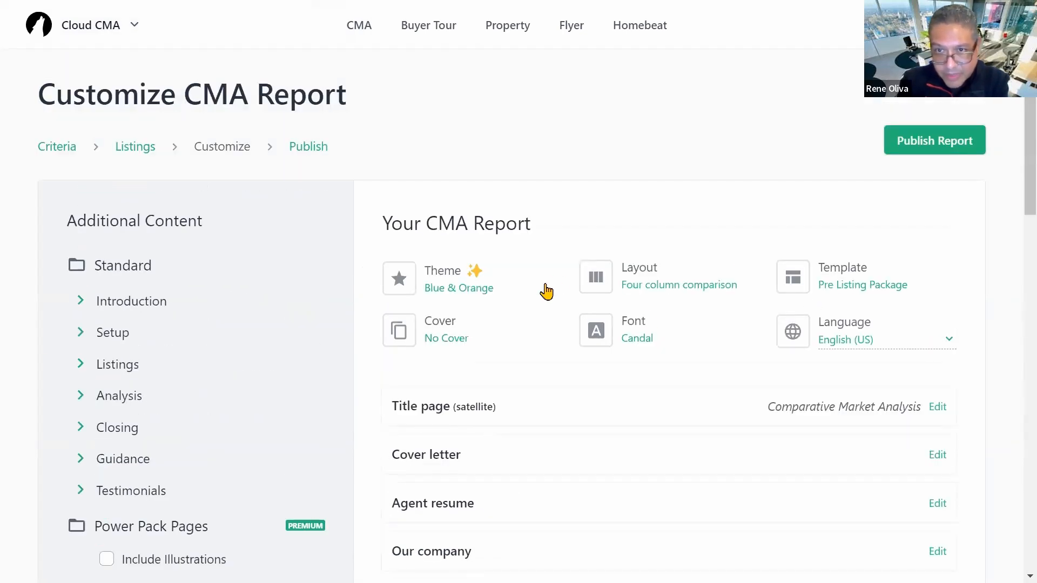
# Step: Make the Title page 'Comparative Market Analysis' headline editable, then deselect it unchanged
pyautogui.scroll(-3, 720, 350)
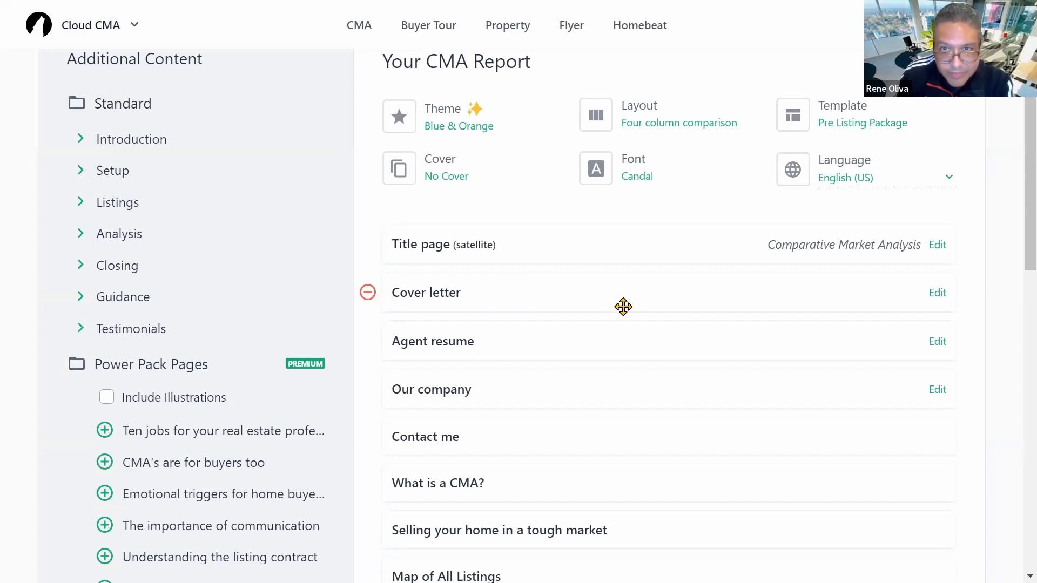
pyautogui.scroll(2, 648, 346)
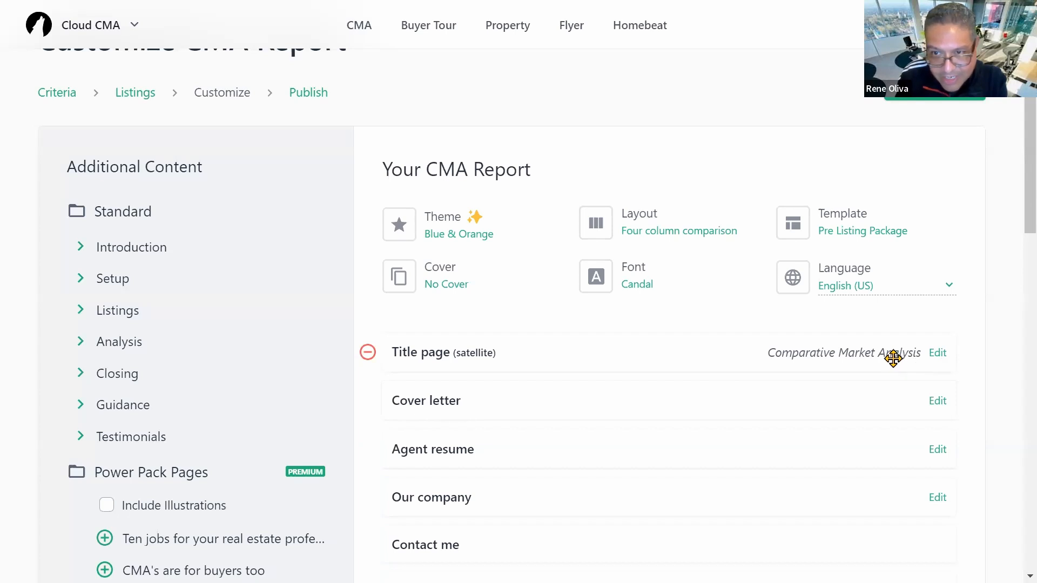
pyautogui.click(938, 354)
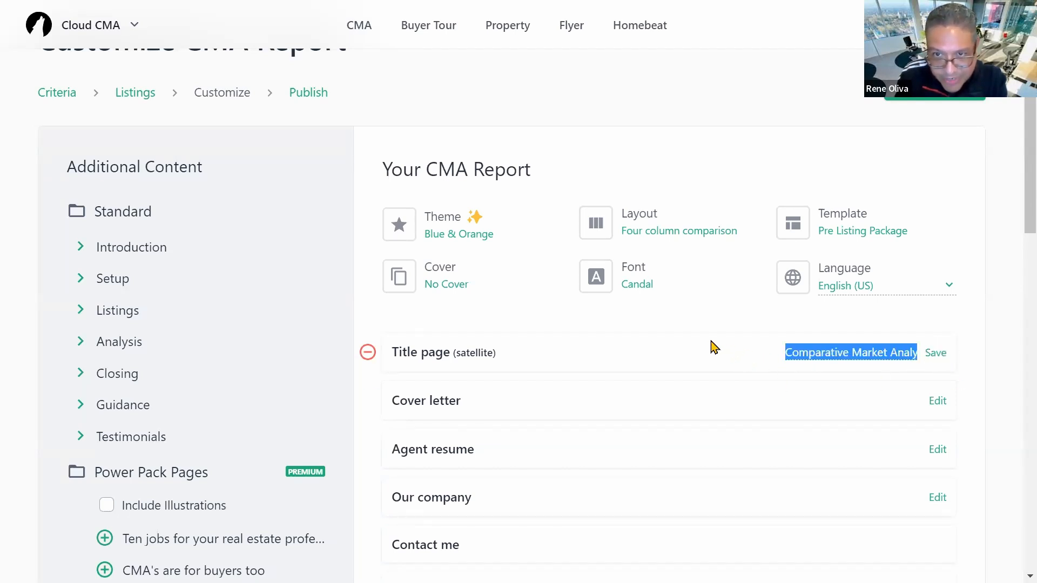
pyautogui.click(678, 319)
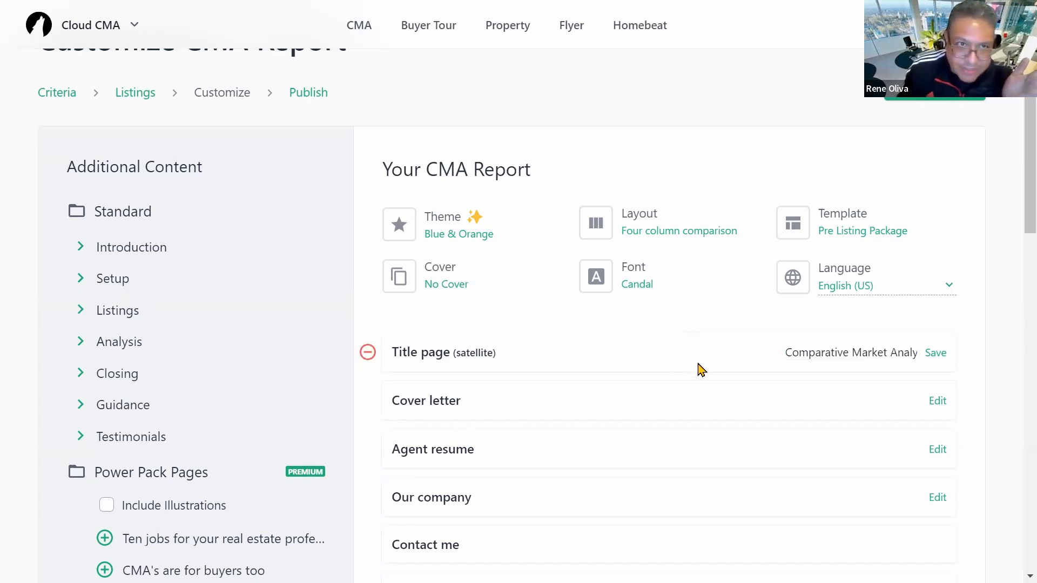
pyautogui.scroll(1, 701, 377)
pyautogui.scroll(-5, 335, 359)
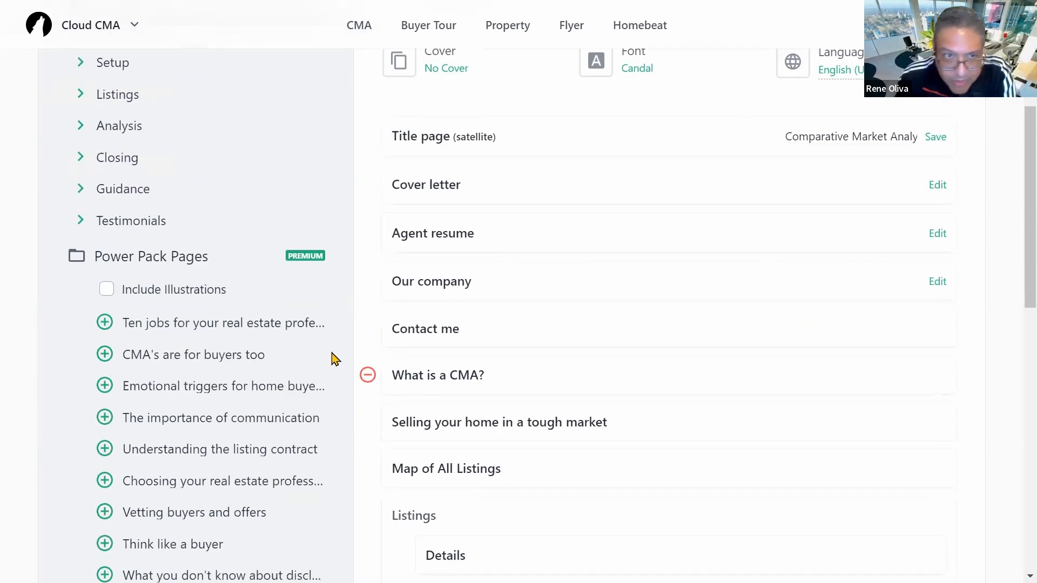
pyautogui.scroll(5, 335, 335)
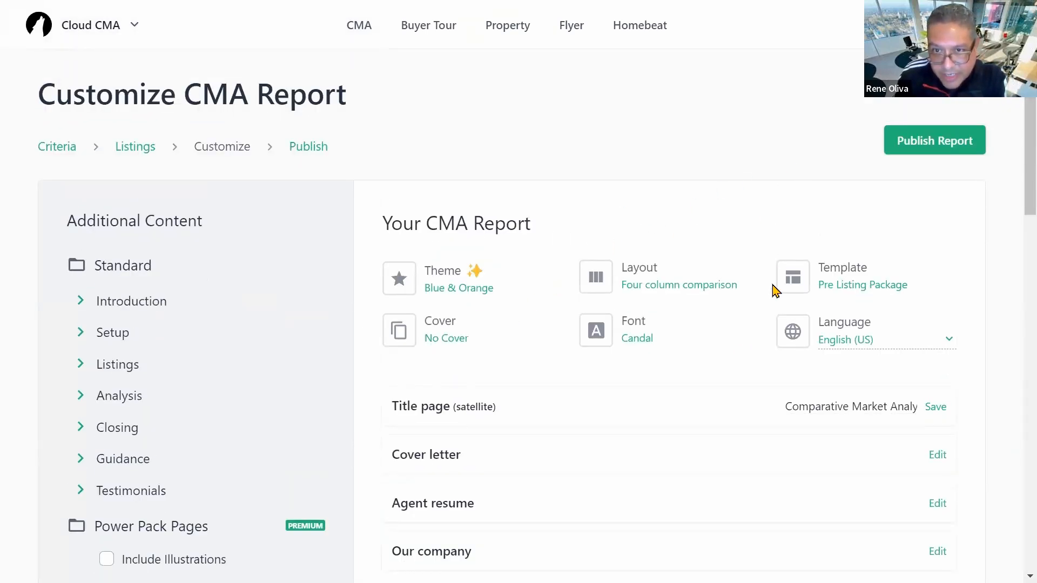
pyautogui.scroll(-8, 734, 363)
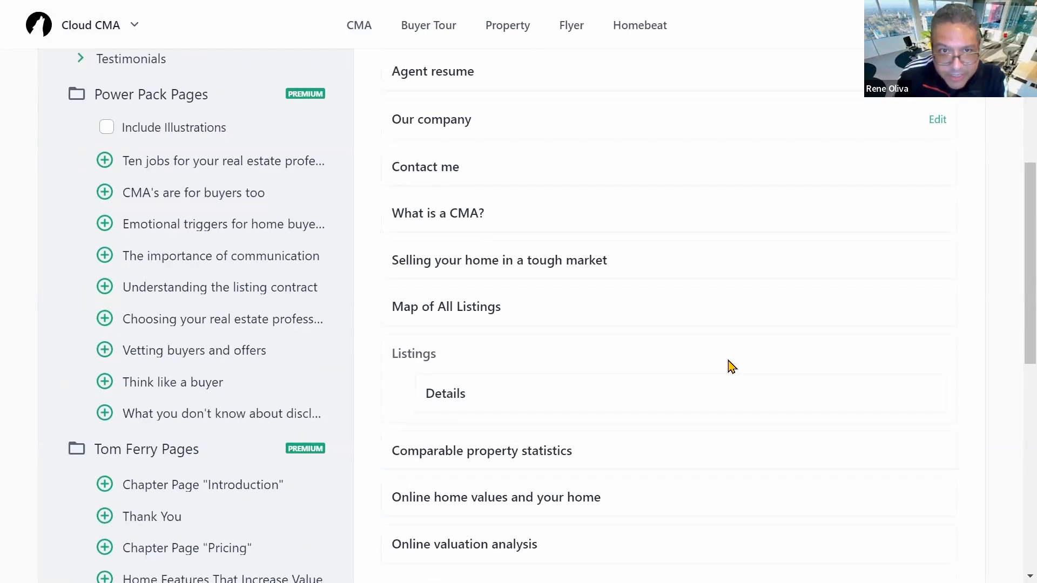
pyautogui.scroll(8, 730, 367)
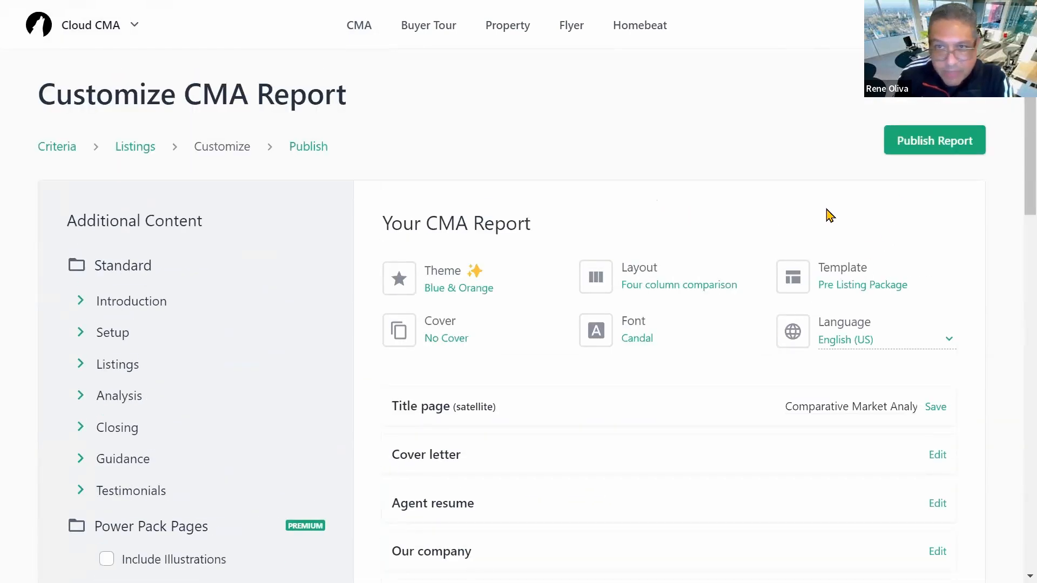
pyautogui.click(934, 146)
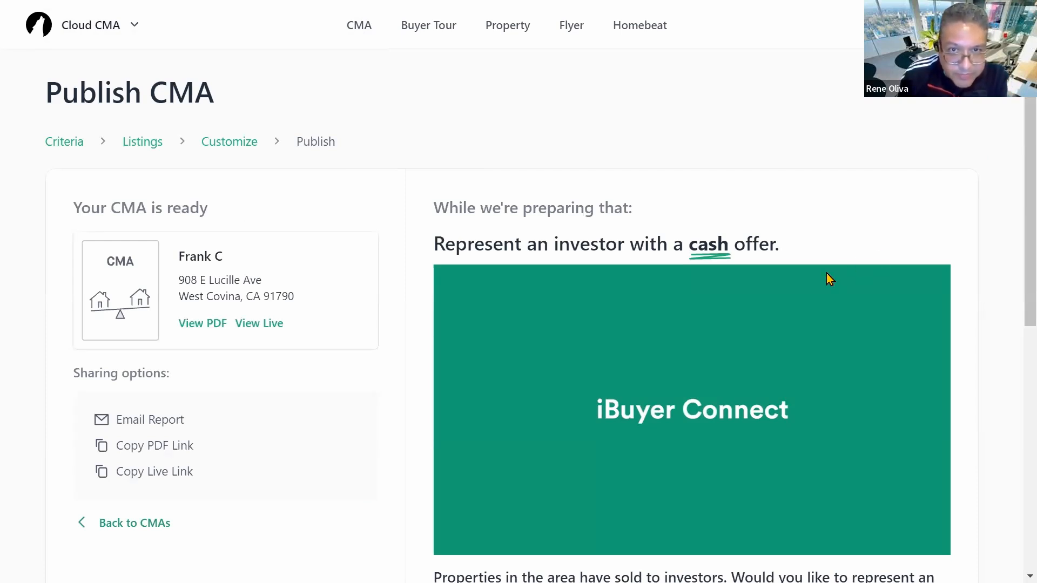
pyautogui.scroll(-5, 341, 369)
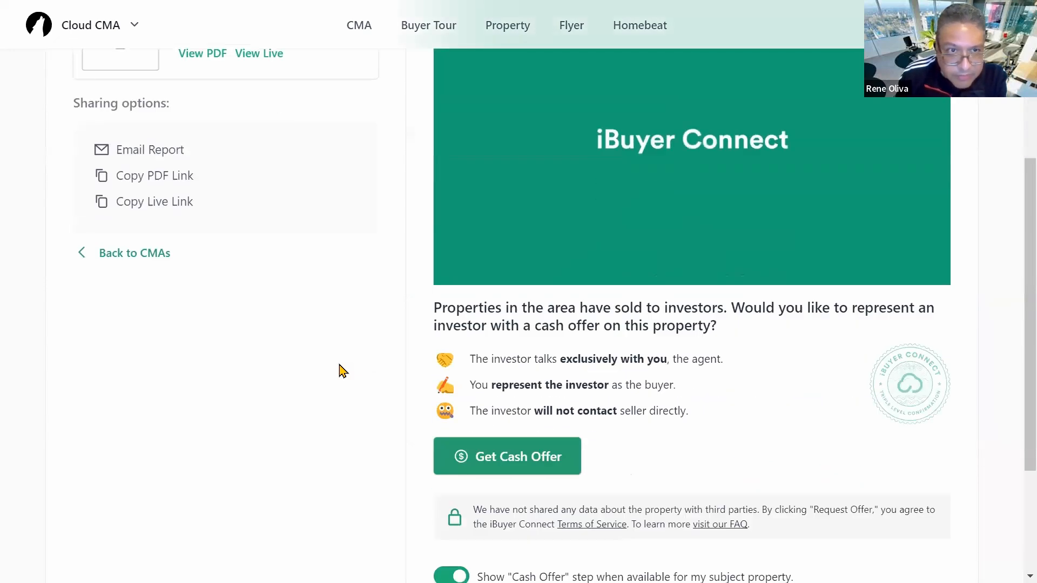
pyautogui.scroll(5, 349, 368)
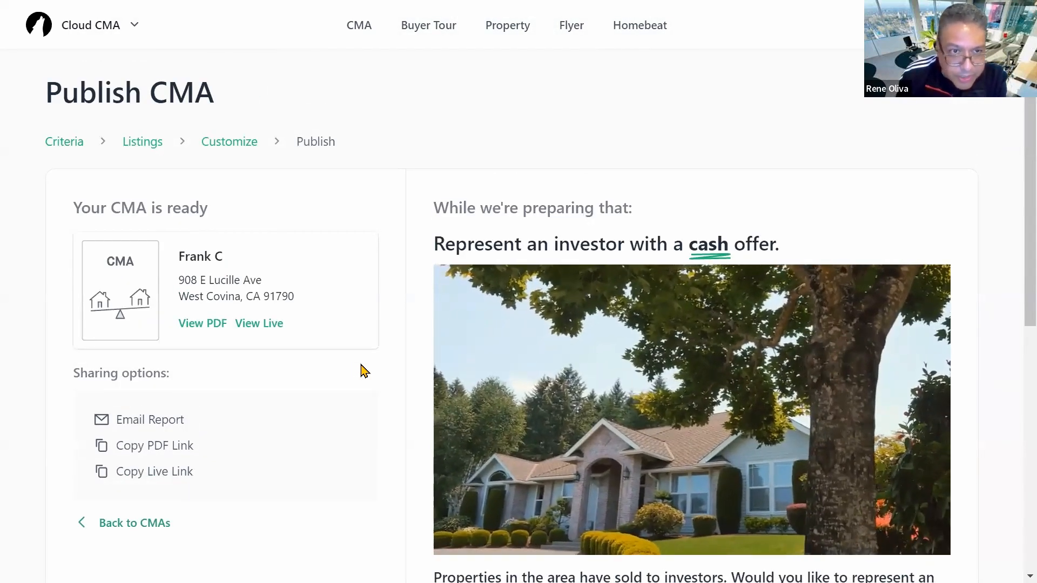
pyautogui.scroll(-1, 357, 369)
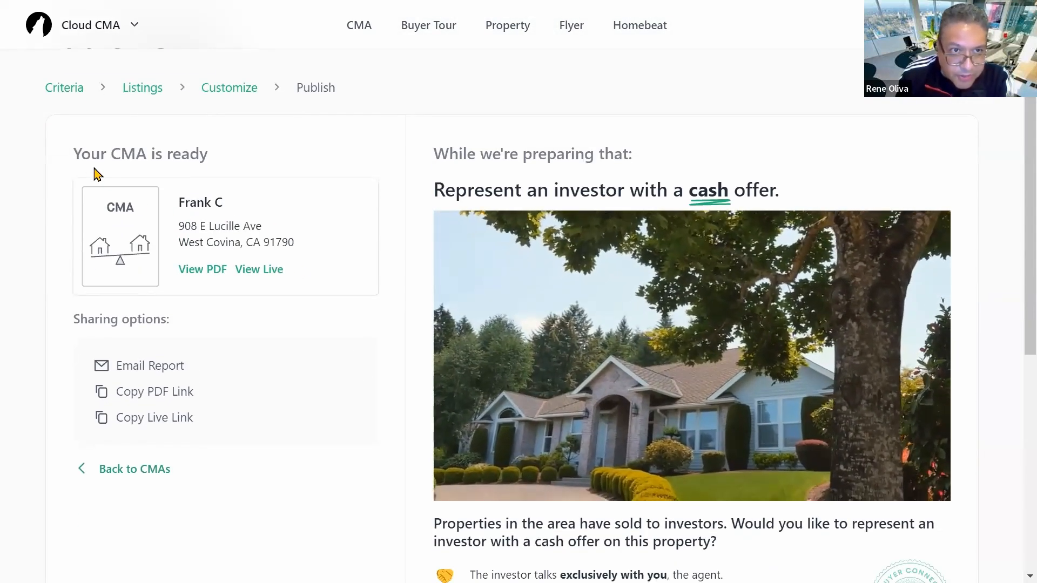
pyautogui.scroll(-2, 338, 299)
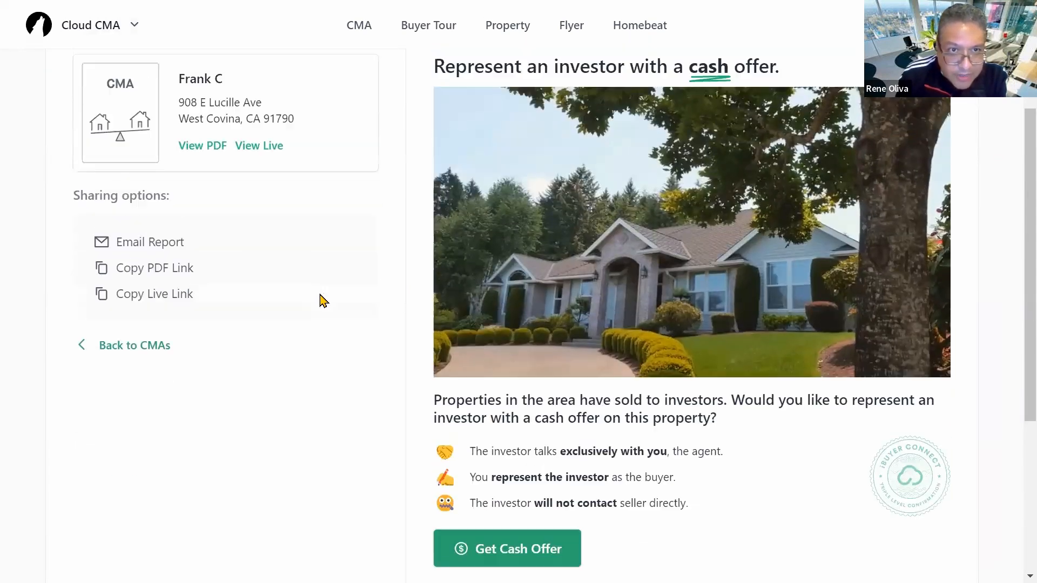
pyautogui.scroll(2, 322, 298)
# Step: View the report as an 18-page PDF with thumbnails, leaving full-screen to show browser tabs
pyautogui.click(206, 273)
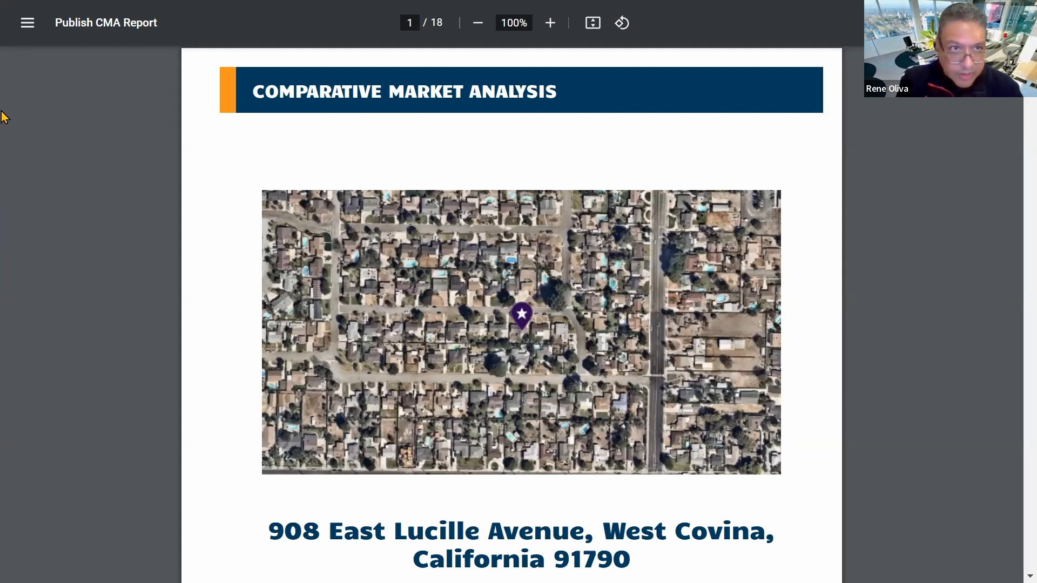
pyautogui.click(27, 22)
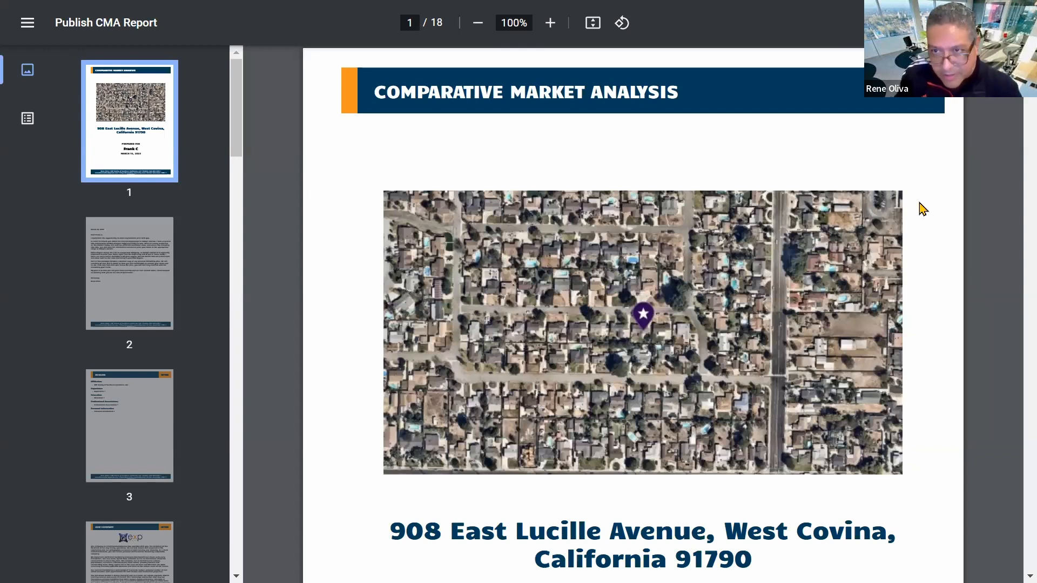
pyautogui.scroll(-5, 688, 245)
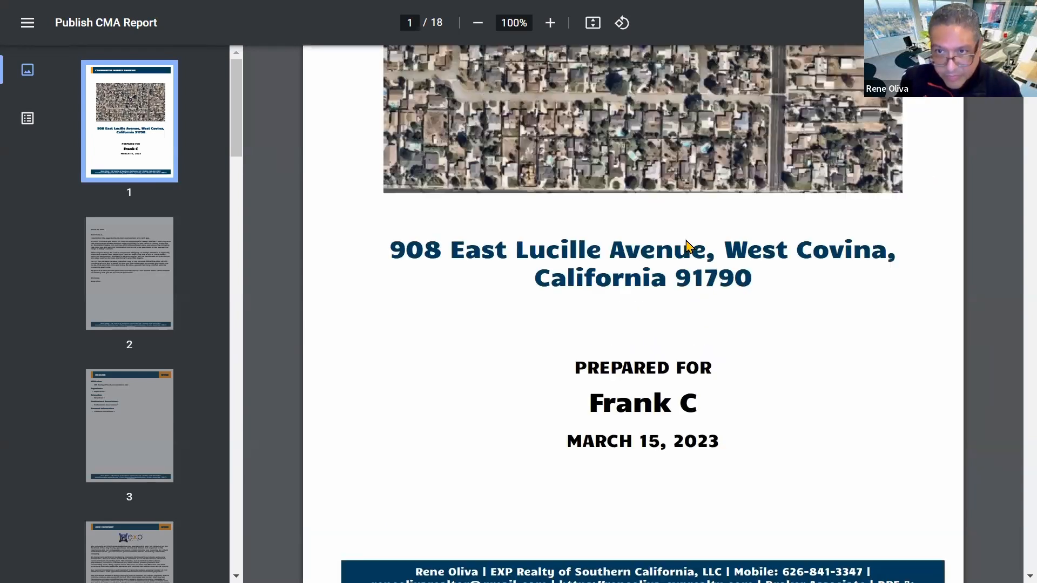
pyautogui.scroll(1, 688, 245)
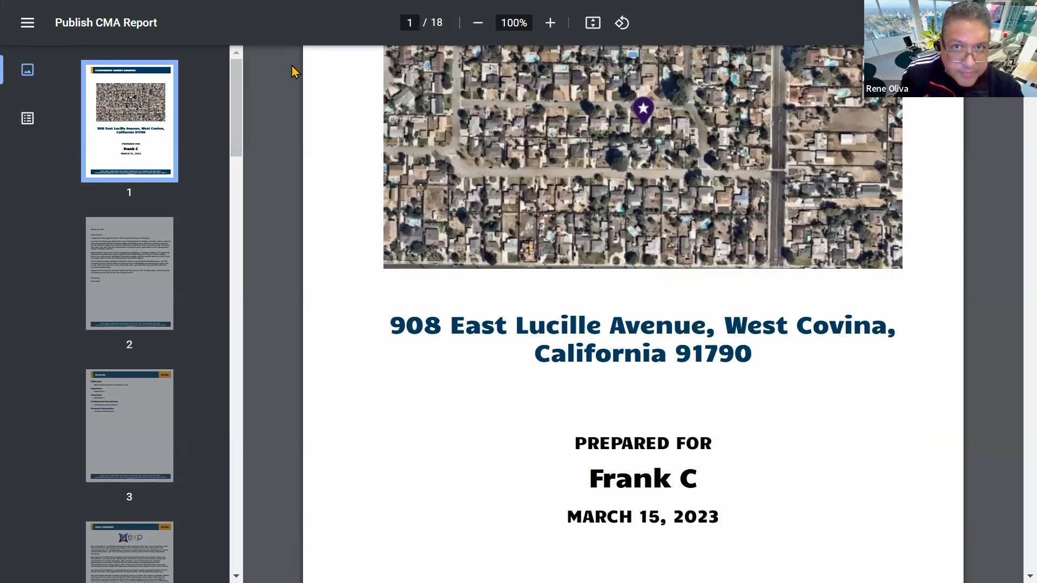
pyautogui.scroll(4, 508, 57)
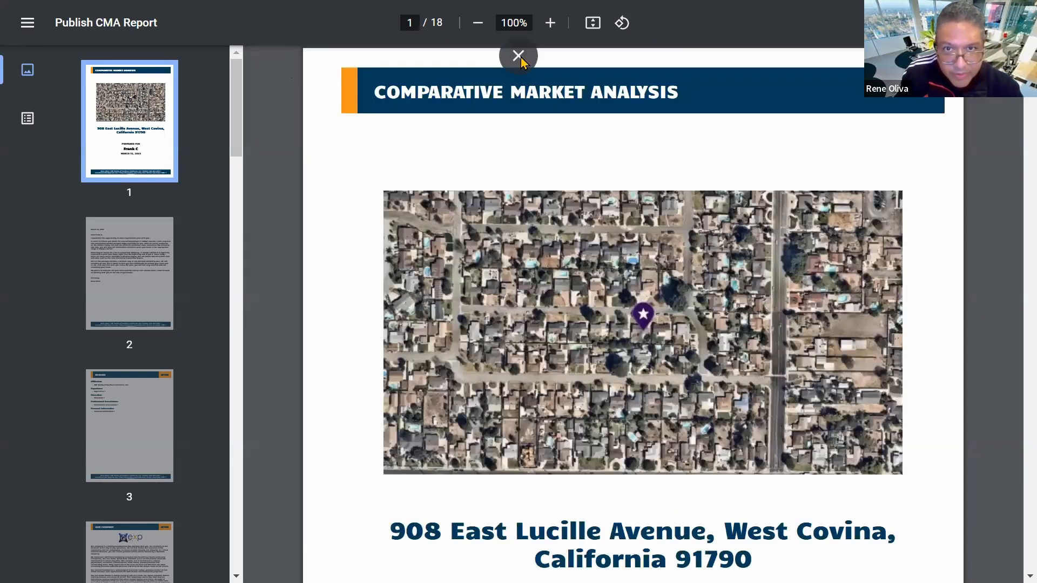
pyautogui.click(518, 56)
pyautogui.scroll(-4, 567, 216)
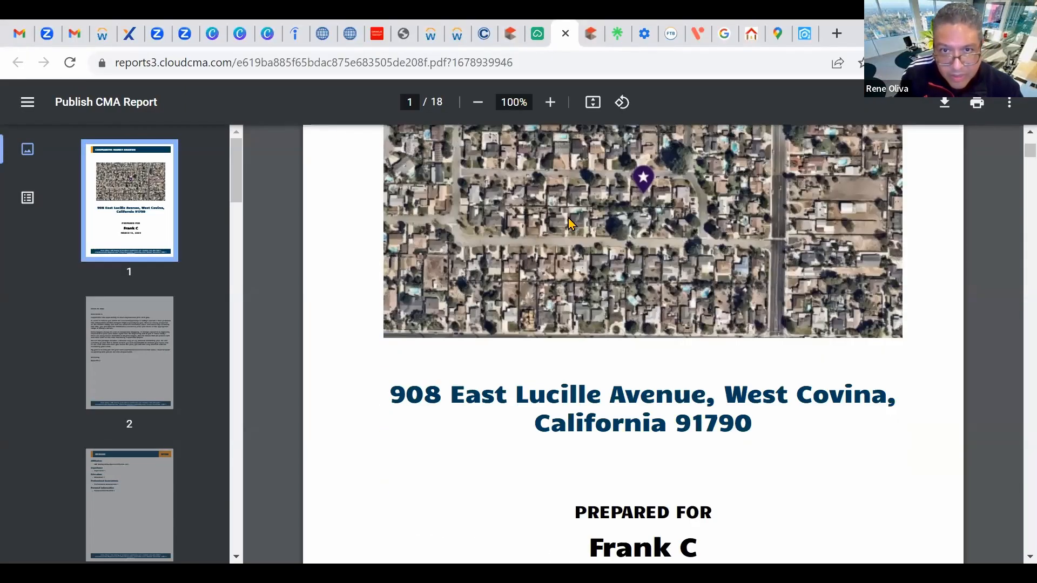
pyautogui.scroll(4, 569, 223)
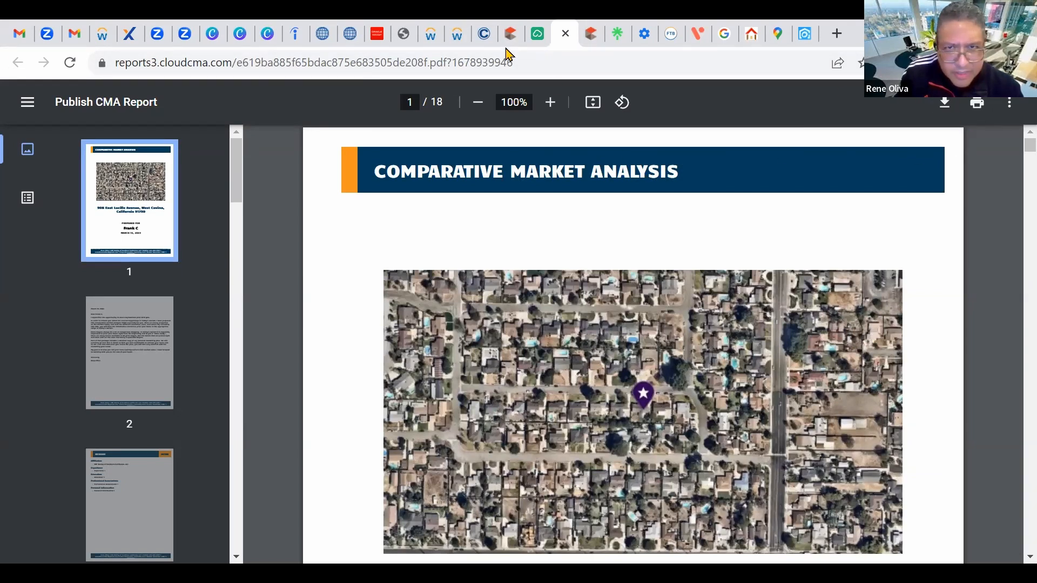
pyautogui.click(536, 33)
pyautogui.scroll(-3, 833, 212)
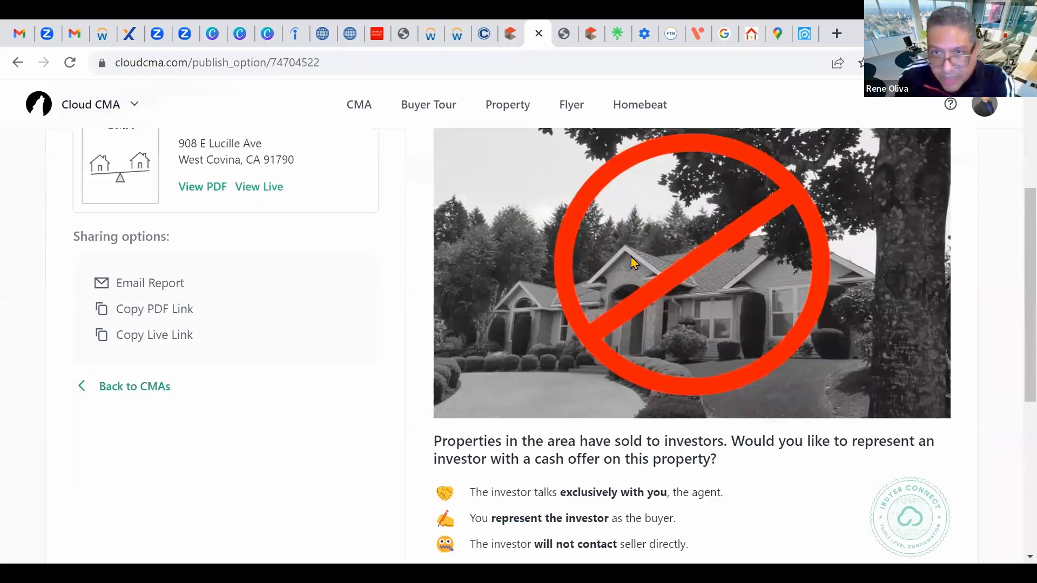
pyautogui.scroll(-1, 282, 273)
pyautogui.scroll(1, 268, 243)
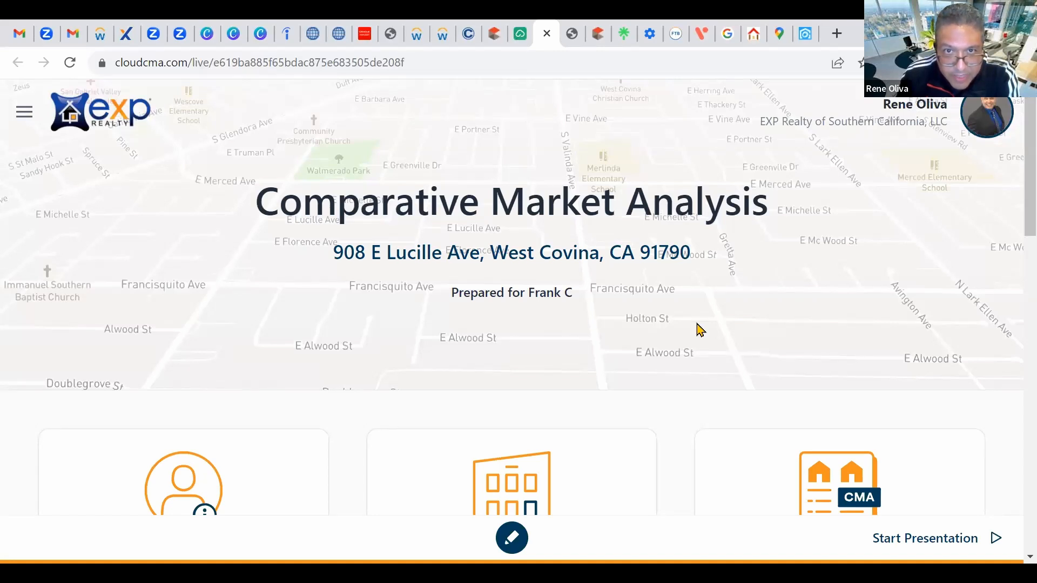
pyautogui.scroll(-5, 671, 312)
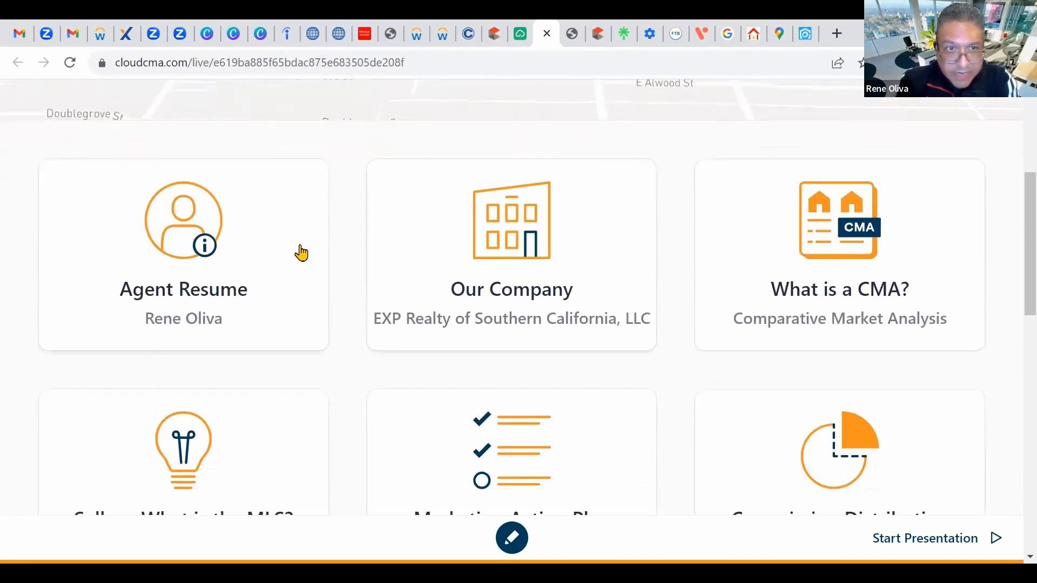
pyautogui.scroll(-2, 614, 220)
pyautogui.scroll(1, 162, 238)
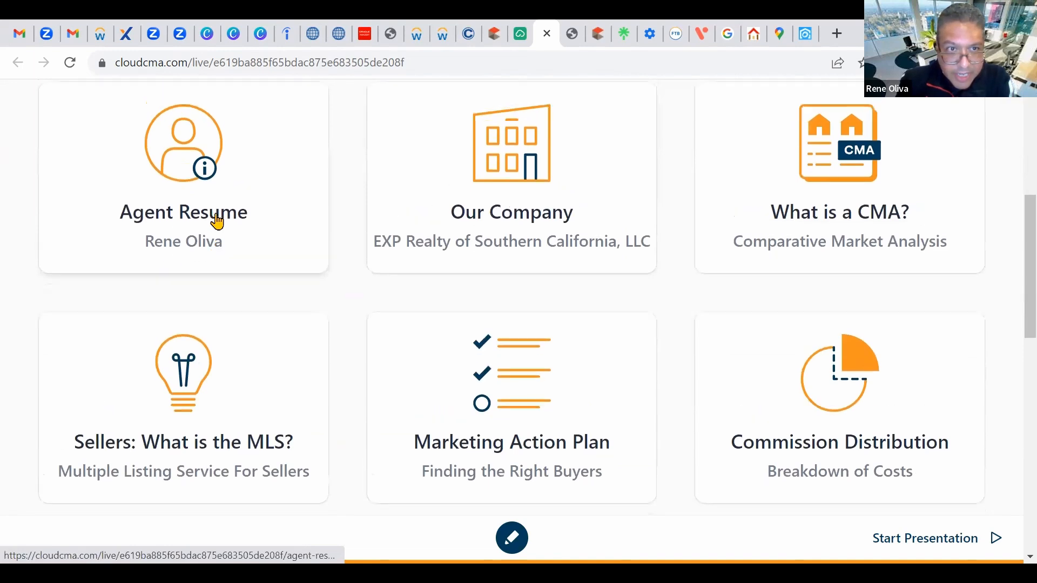
pyautogui.scroll(5, 412, 225)
pyautogui.scroll(-4, 509, 238)
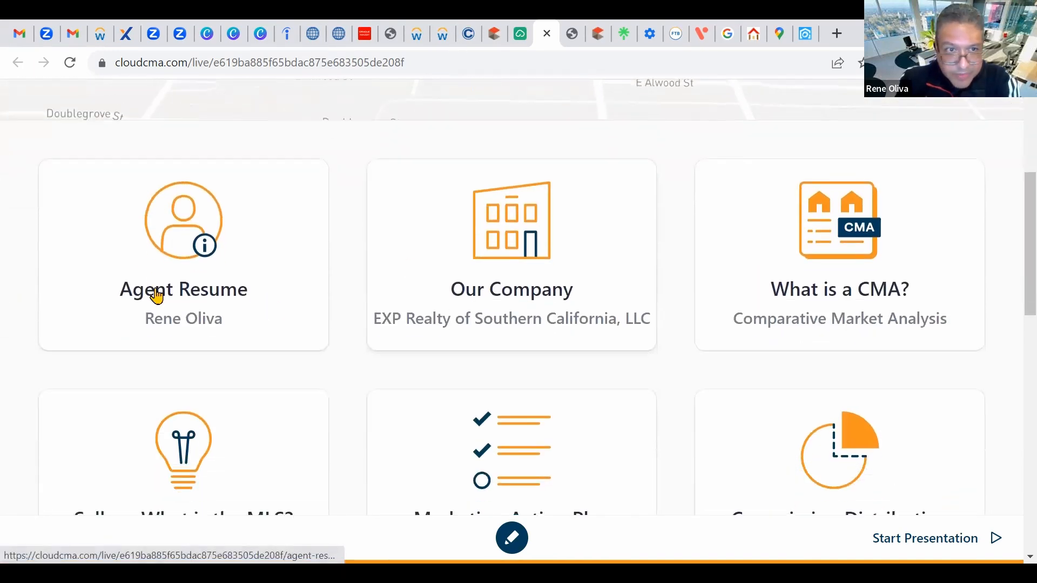
pyautogui.click(189, 239)
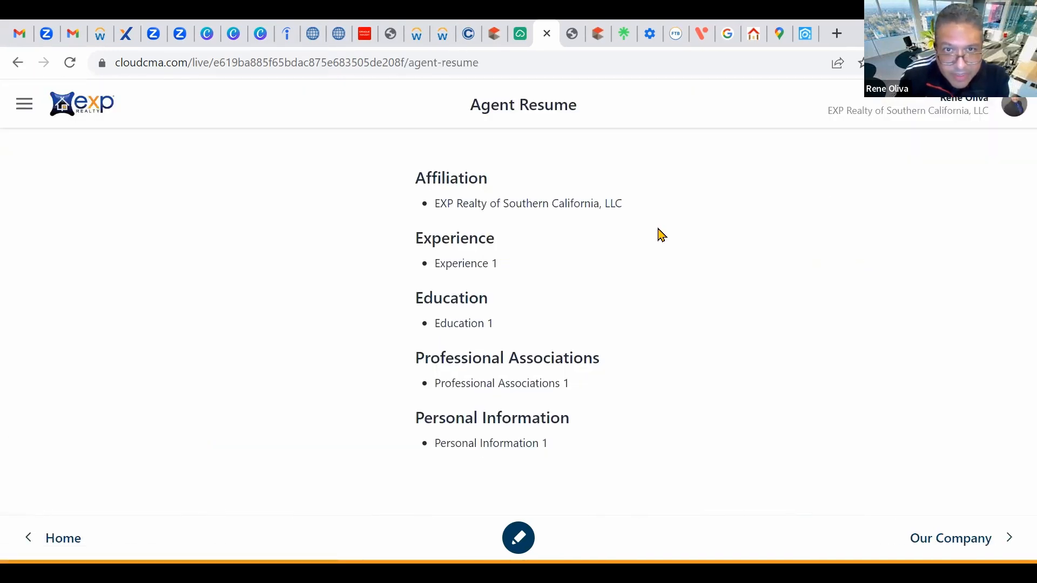
pyautogui.click(18, 62)
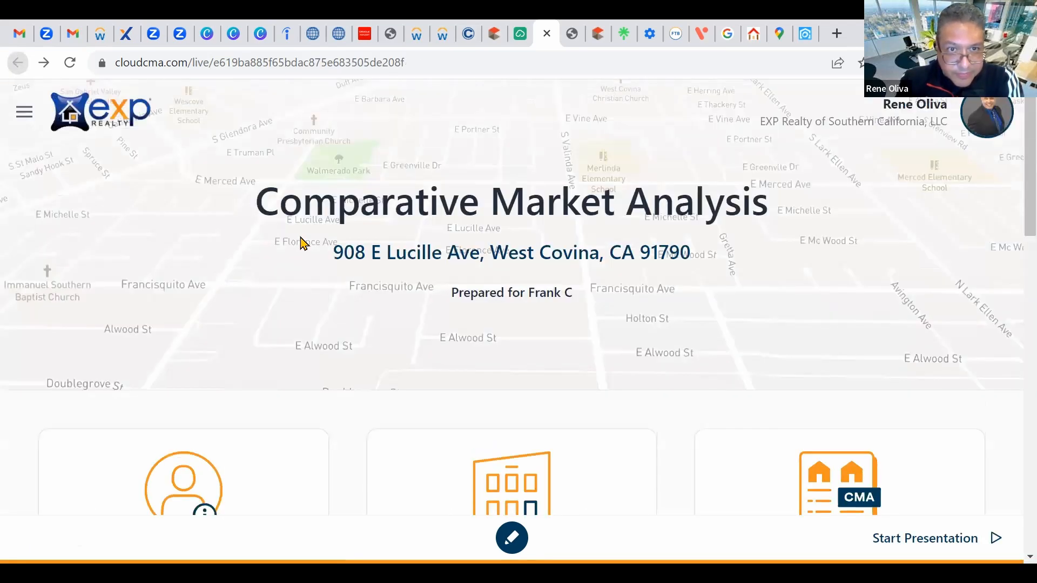
pyautogui.click(589, 271)
pyautogui.scroll(-5, 585, 271)
pyautogui.scroll(5, 583, 271)
pyautogui.click(17, 63)
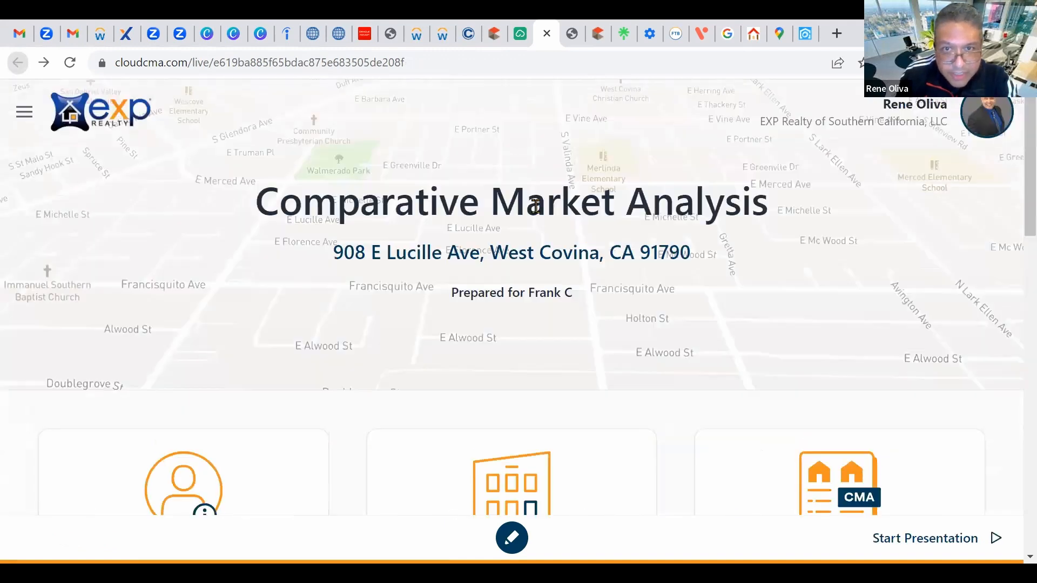
pyautogui.scroll(-7, 963, 310)
pyautogui.click(837, 136)
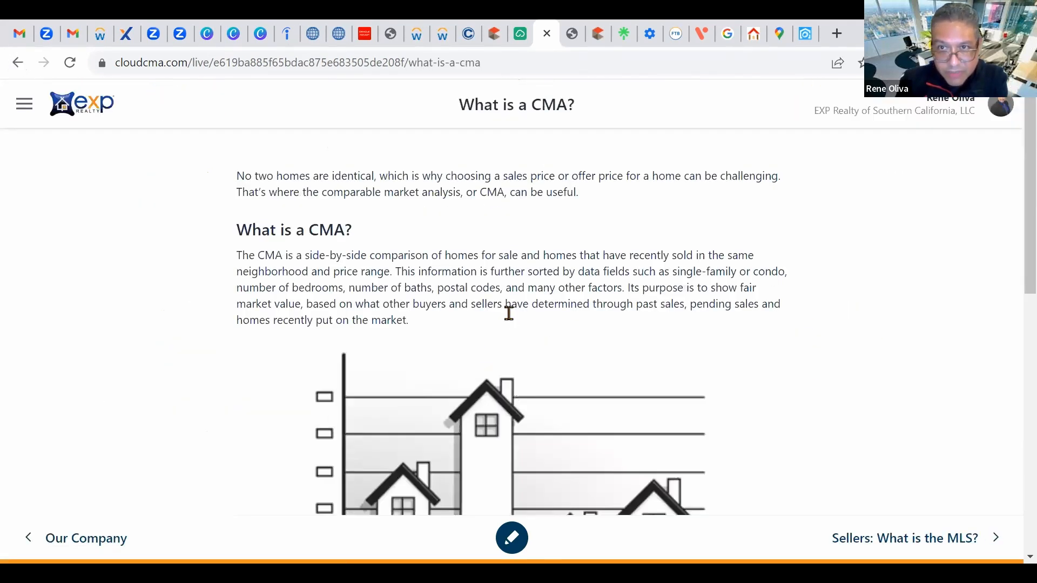
pyautogui.scroll(-10, 508, 313)
pyautogui.scroll(6, 475, 300)
pyautogui.click(18, 62)
pyautogui.scroll(-8, 562, 343)
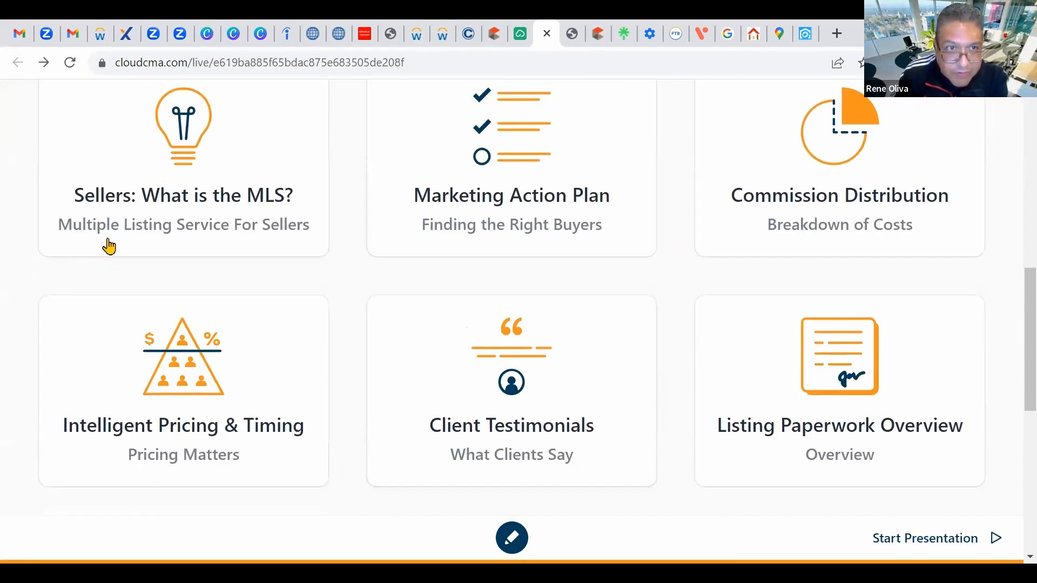
pyautogui.scroll(-3, 630, 212)
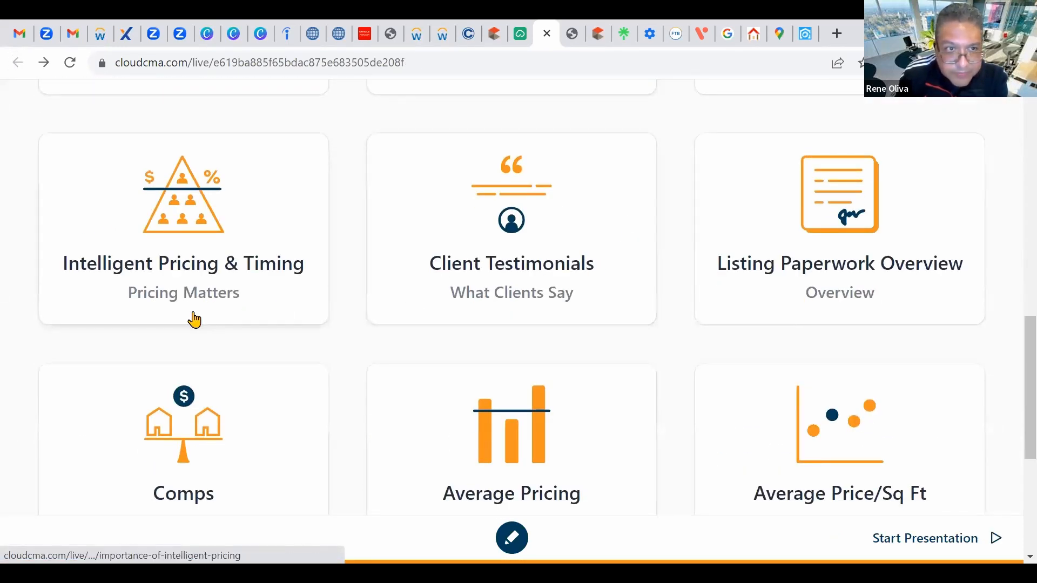
pyautogui.scroll(2, 195, 320)
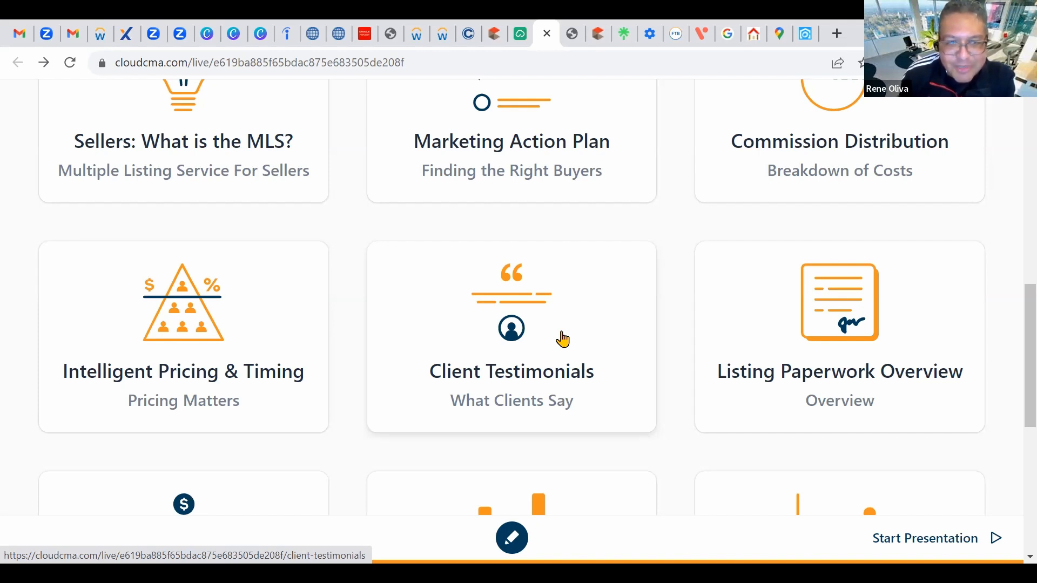
pyautogui.scroll(-5, 562, 336)
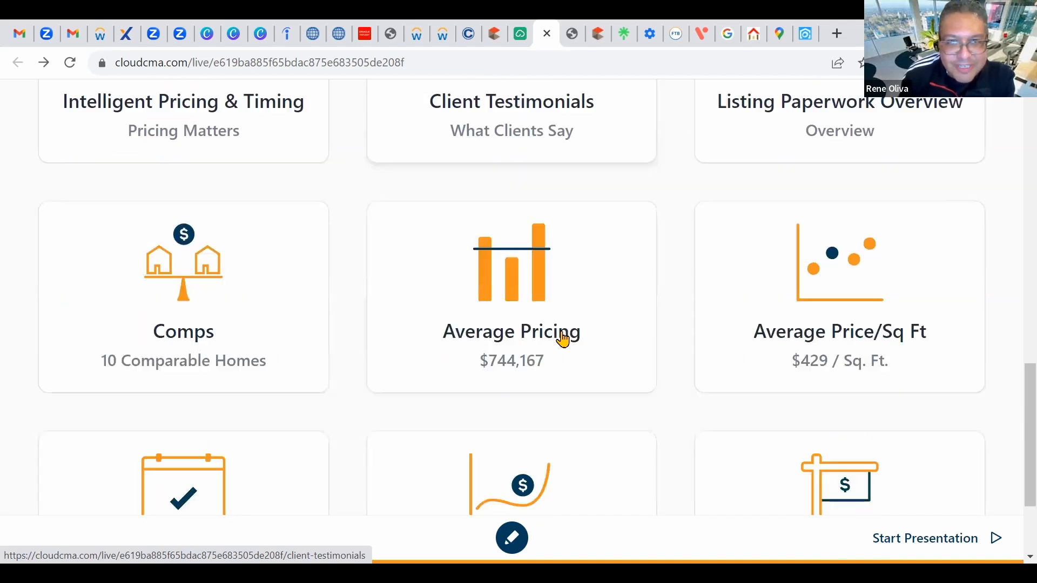
pyautogui.scroll(6, 567, 338)
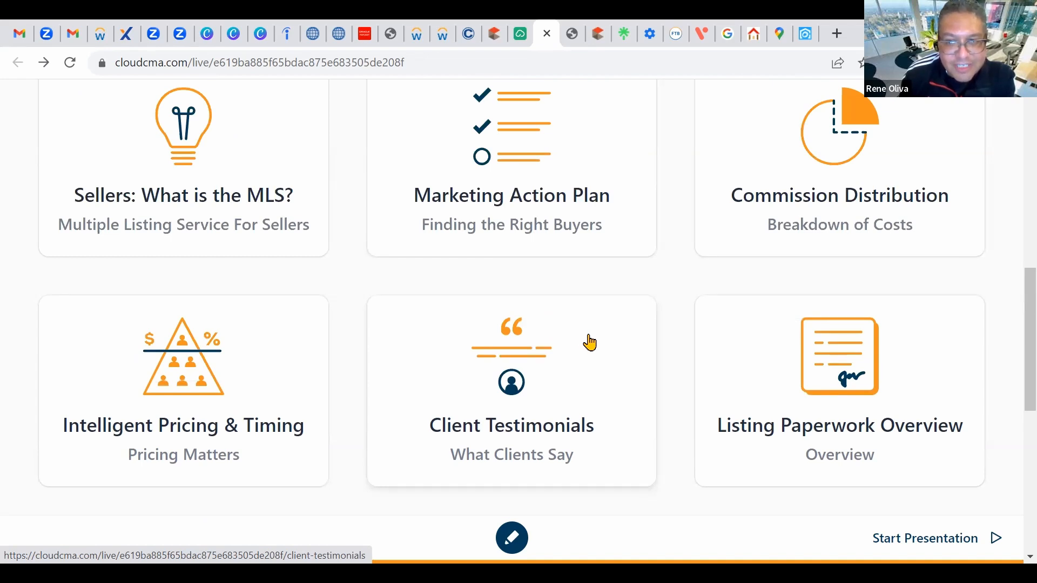
pyautogui.scroll(3, 589, 343)
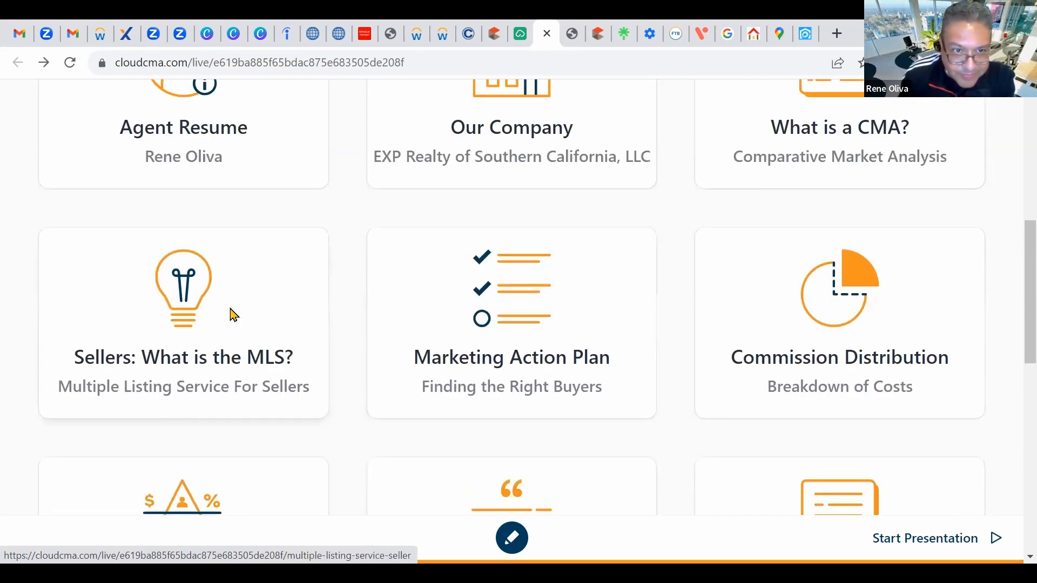
pyautogui.click(231, 312)
pyautogui.click(16, 67)
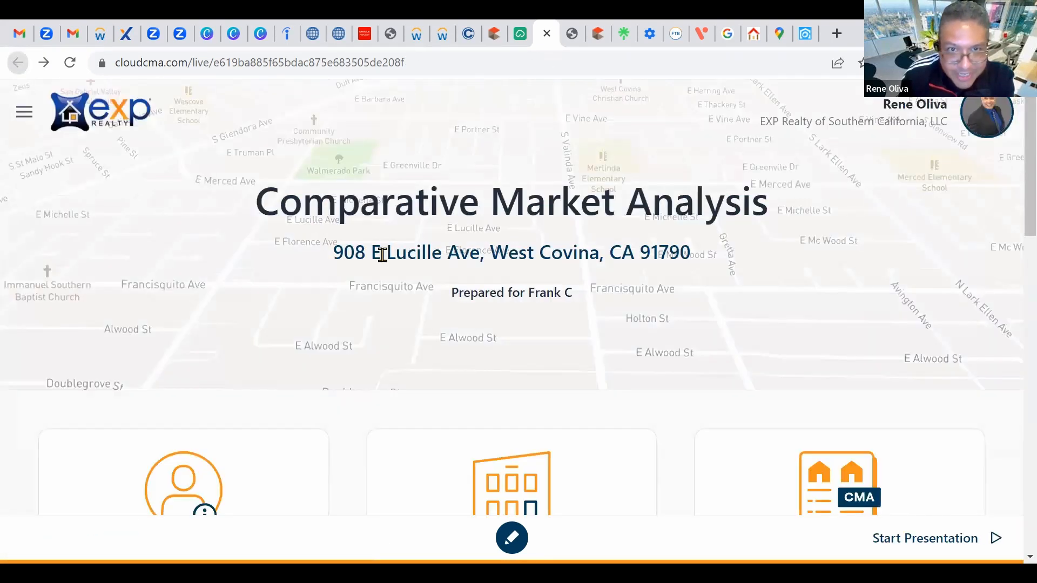
pyautogui.scroll(-8, 529, 393)
pyautogui.scroll(-8, 702, 241)
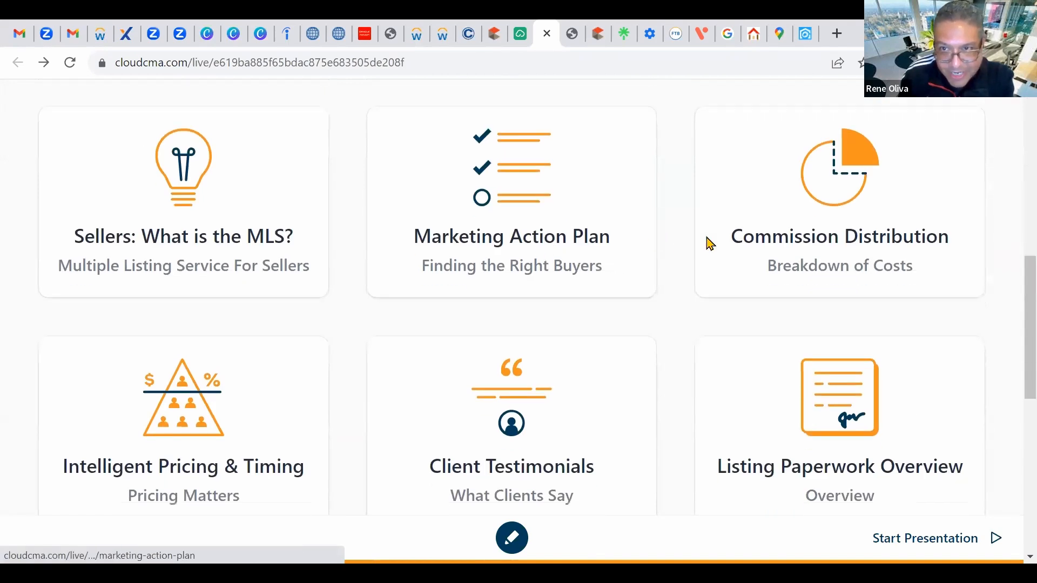
# Step: Step through the 10 Comparable Homes comparison until the $798,000 comp is in view
pyautogui.click(276, 335)
pyautogui.scroll(-8, 685, 324)
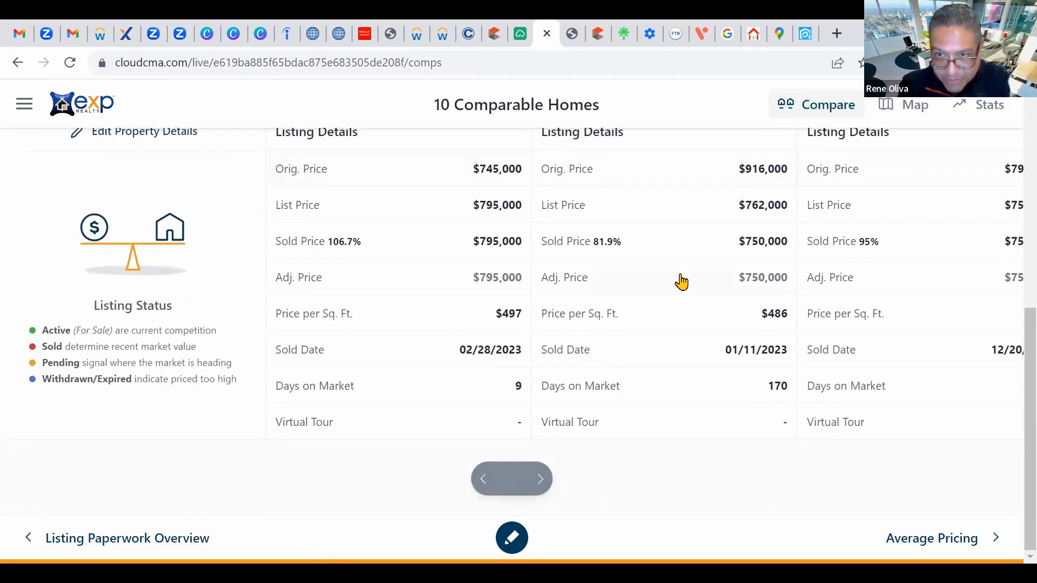
pyautogui.scroll(8, 666, 308)
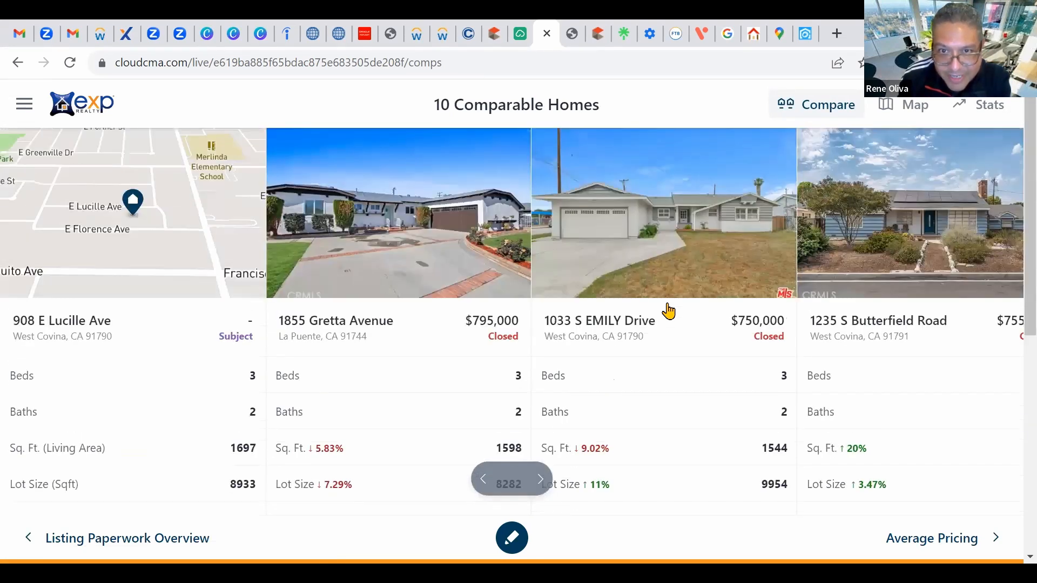
pyautogui.scroll(-5, 656, 246)
pyautogui.scroll(5, 659, 264)
pyautogui.scroll(-5, 657, 269)
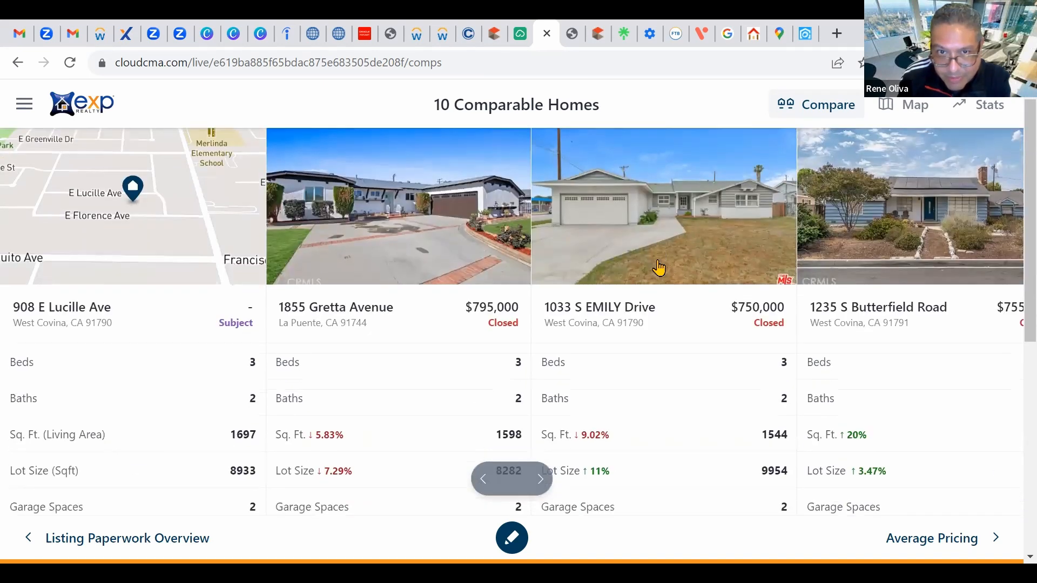
pyautogui.click(541, 481)
pyautogui.scroll(-3, 673, 412)
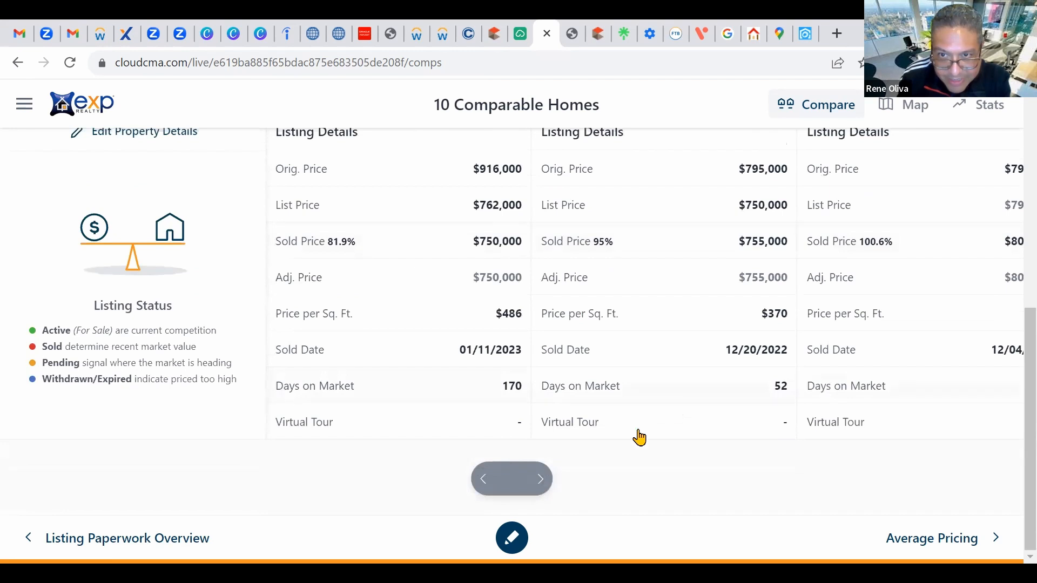
pyautogui.click(541, 482)
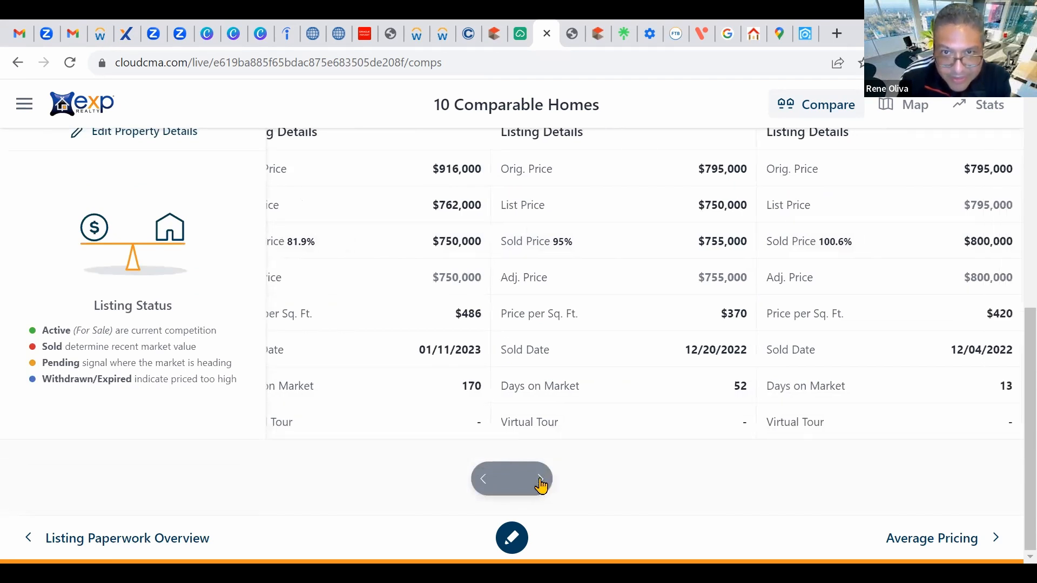
pyautogui.click(540, 484)
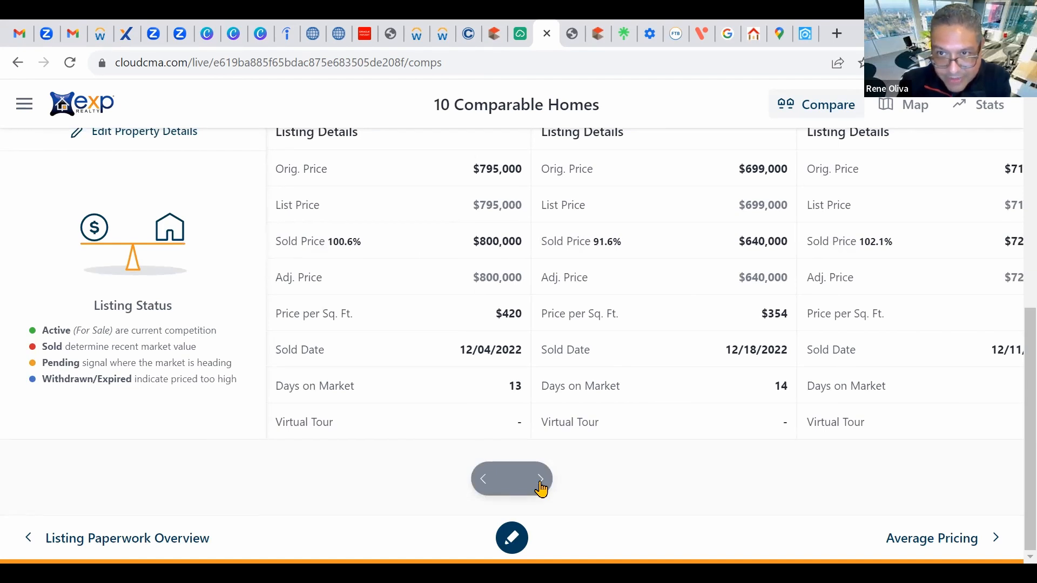
pyautogui.click(540, 484)
pyautogui.click(541, 484)
pyautogui.click(541, 484)
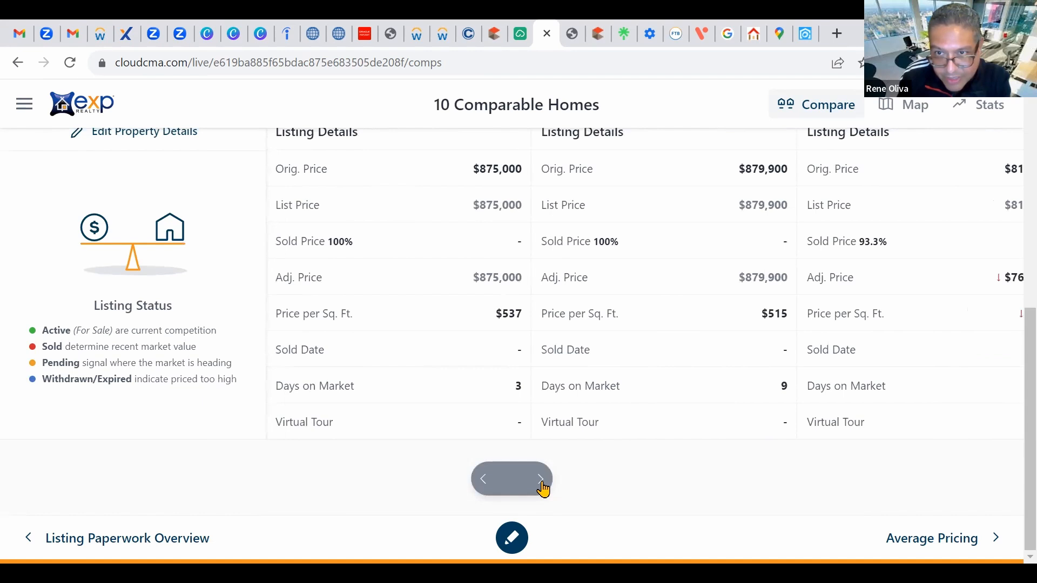
pyautogui.click(540, 485)
pyautogui.click(541, 482)
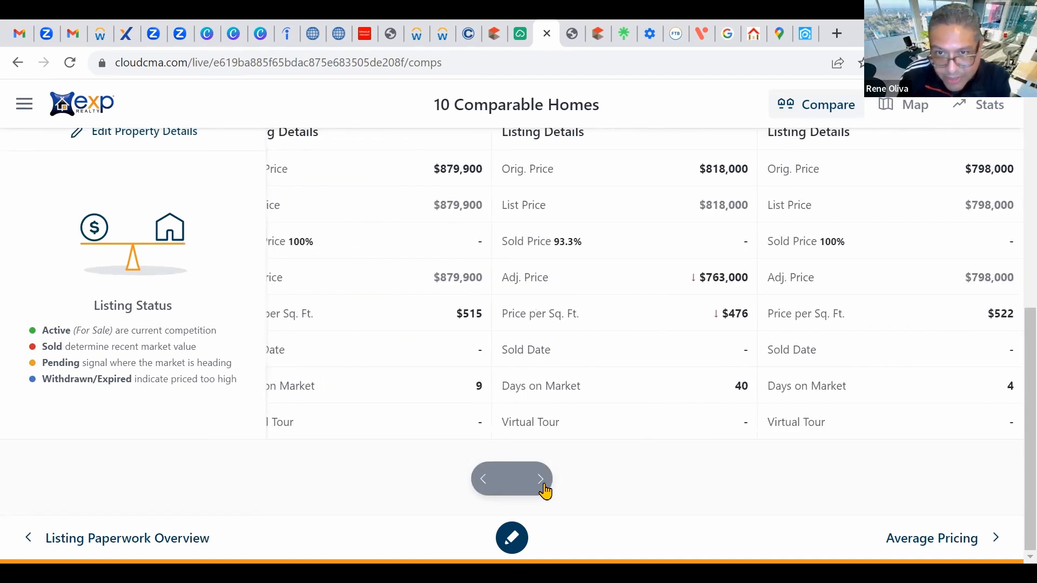
pyautogui.scroll(3, 605, 345)
pyautogui.scroll(5, 619, 354)
pyautogui.scroll(-1, 641, 354)
pyautogui.scroll(1, 645, 276)
pyautogui.scroll(-7, 627, 336)
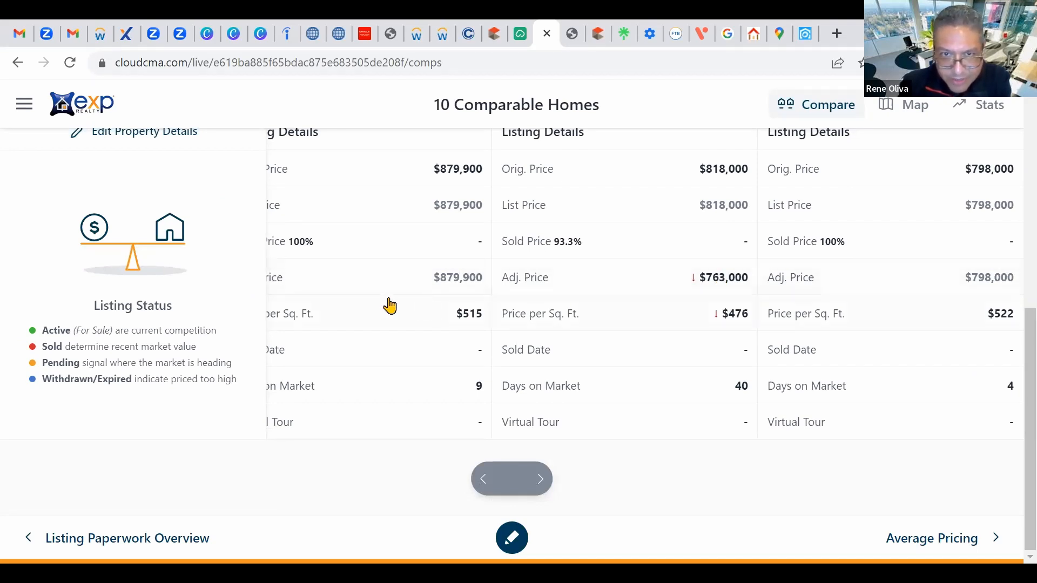
pyautogui.click(696, 283)
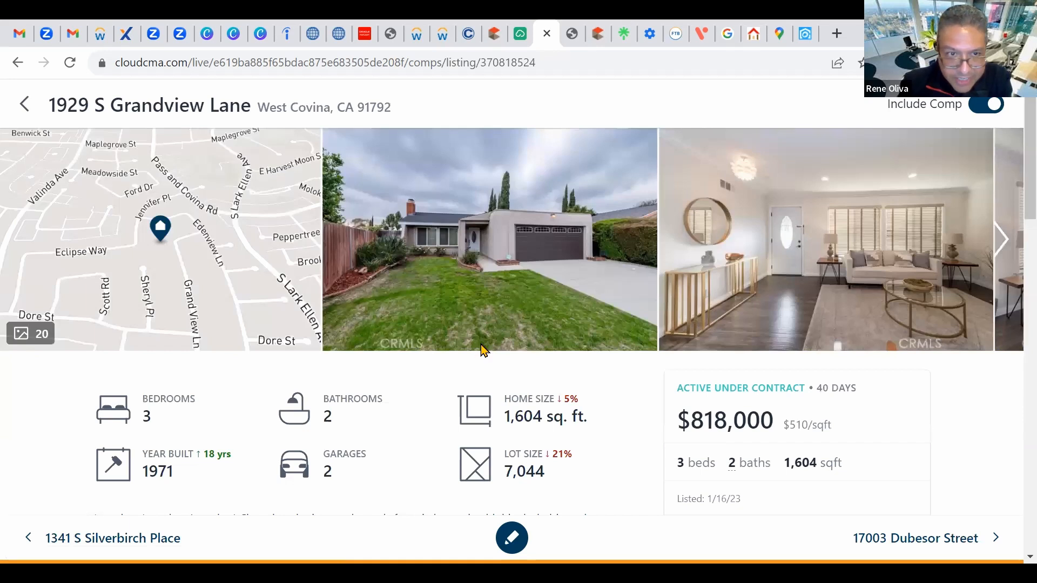
pyautogui.scroll(-15, 483, 350)
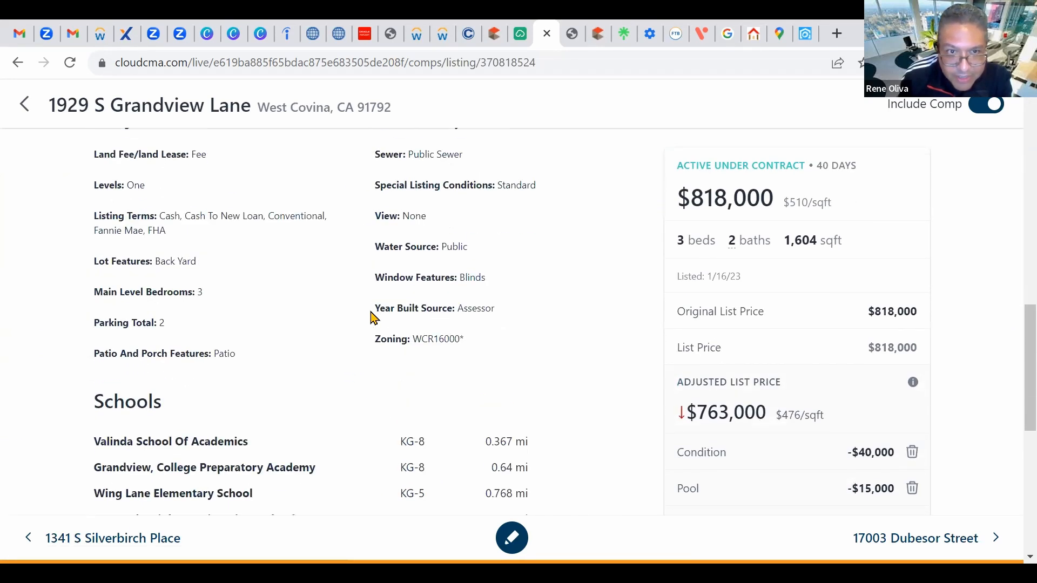
pyautogui.scroll(-8, 373, 315)
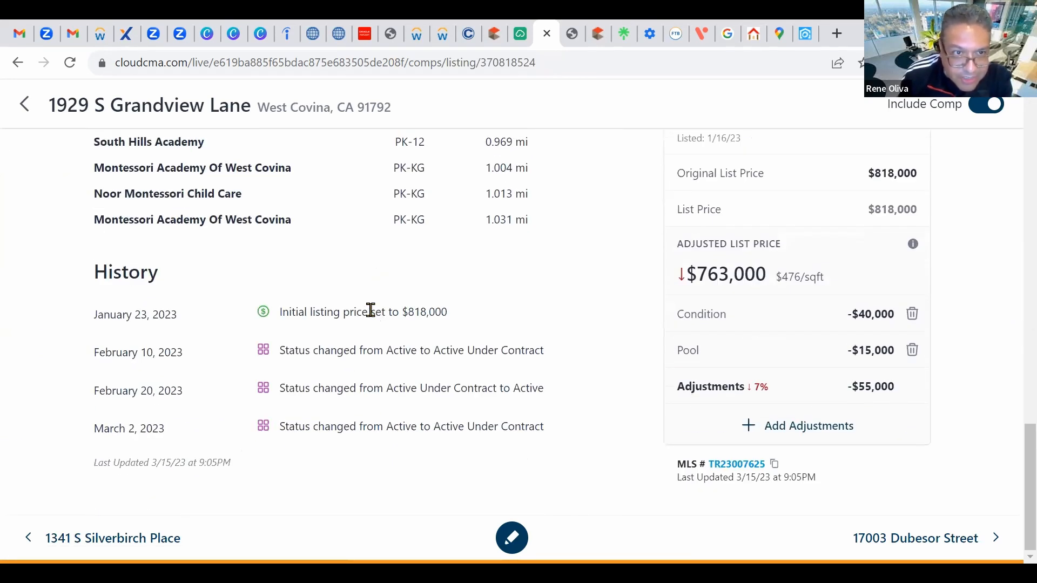
pyautogui.scroll(3, 367, 316)
pyautogui.scroll(-3, 367, 321)
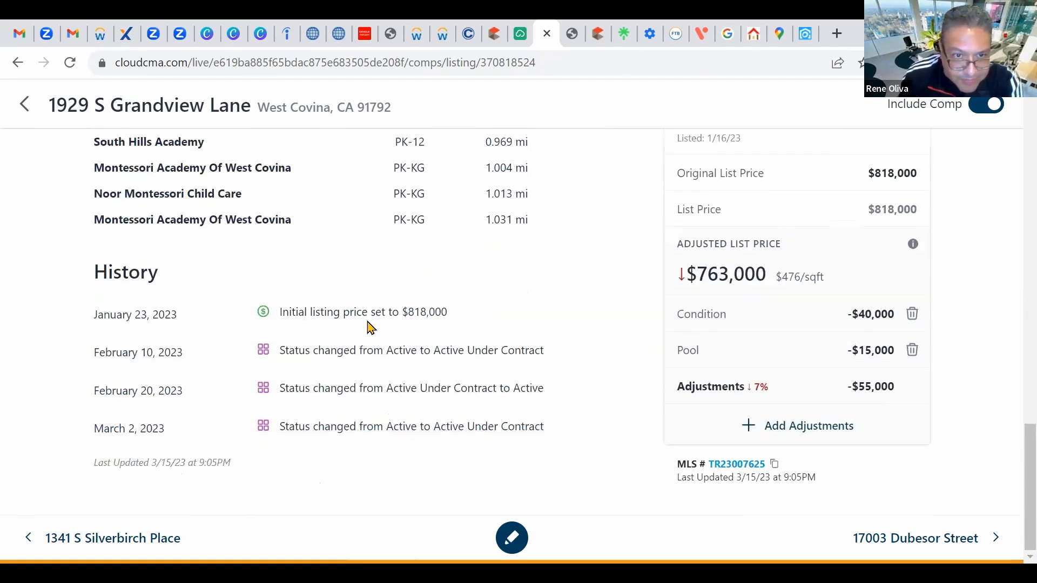
pyautogui.scroll(10, 411, 253)
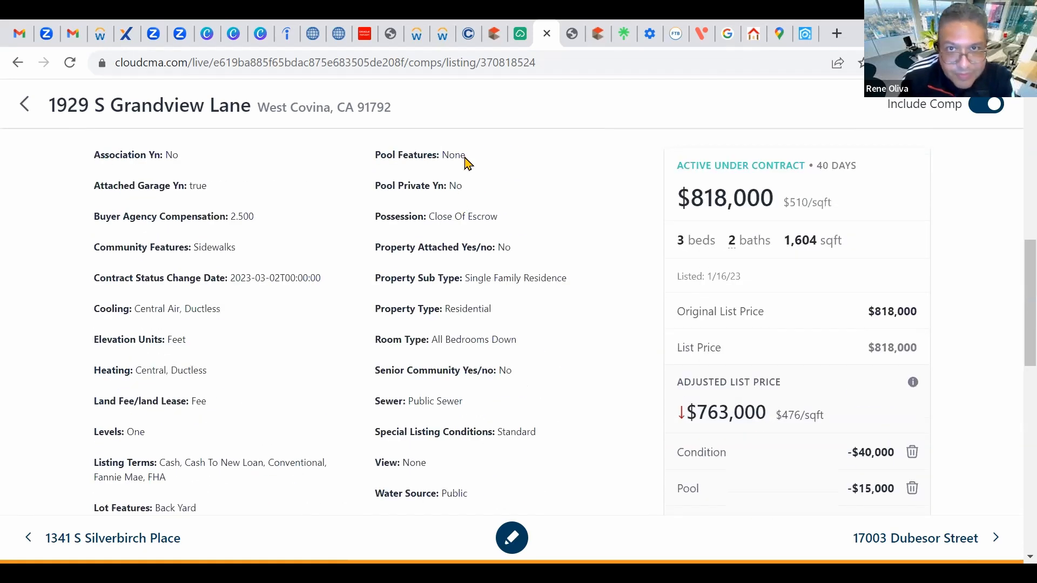
pyautogui.click(521, 35)
pyautogui.scroll(-5, 313, 351)
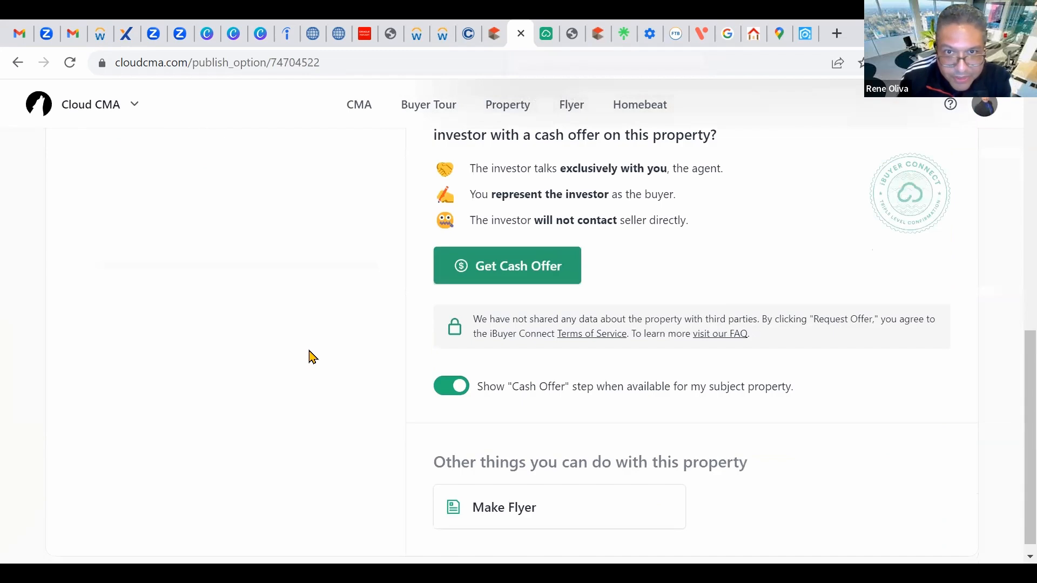
pyautogui.scroll(10, 313, 354)
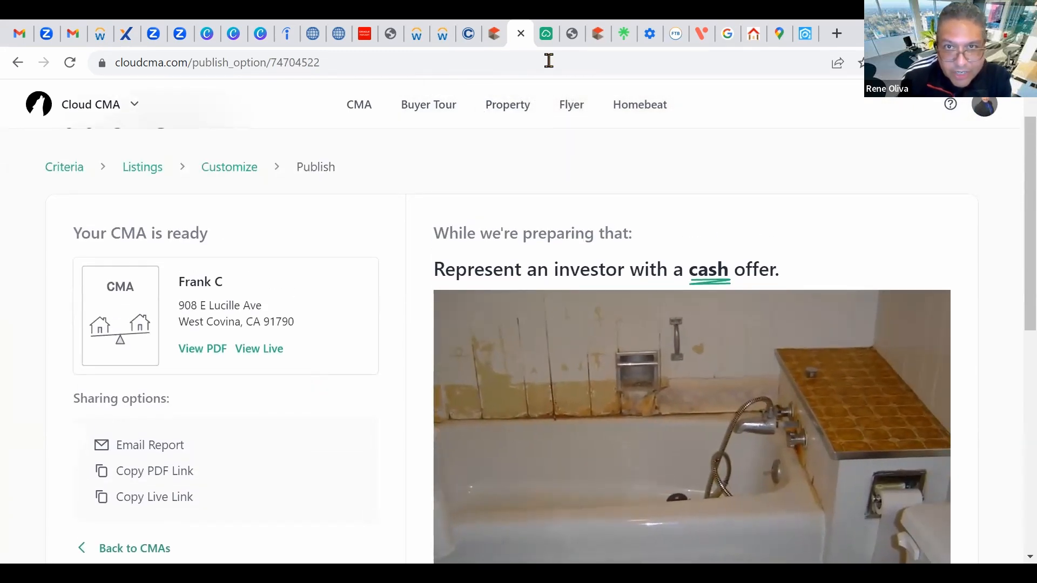
pyautogui.click(548, 36)
pyautogui.scroll(-1, 617, 328)
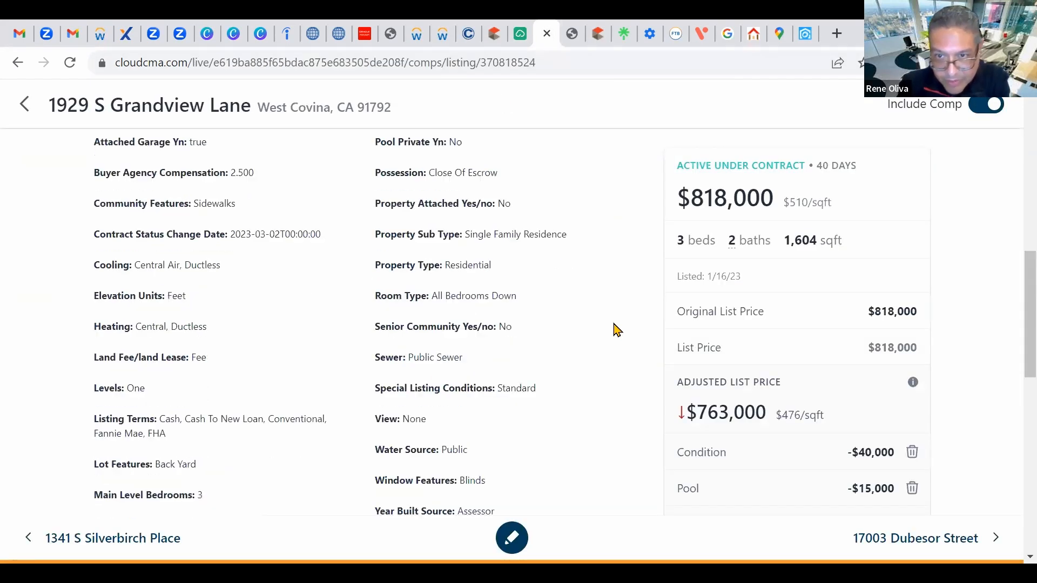
pyautogui.scroll(-8, 702, 350)
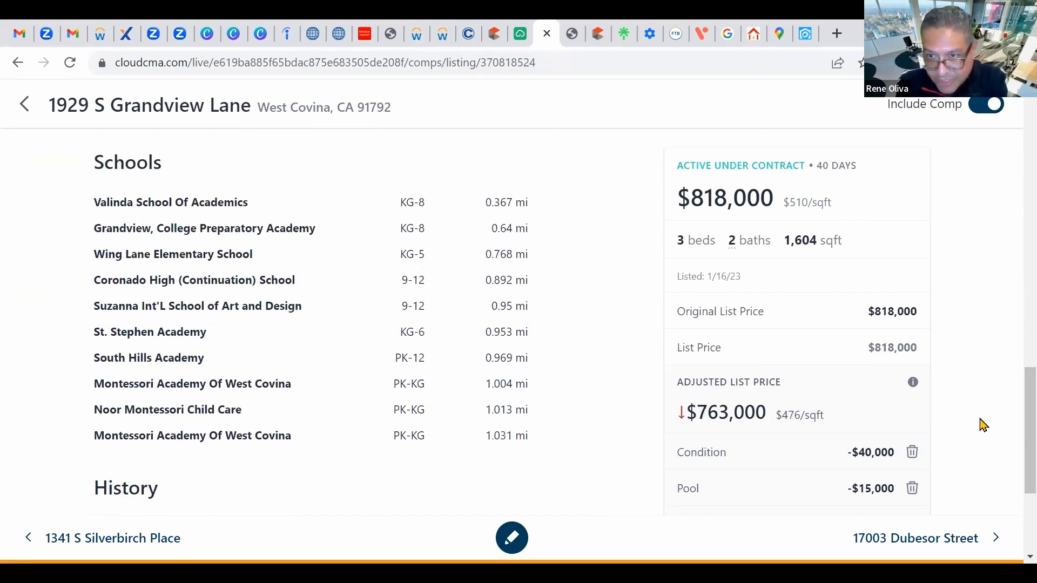
pyautogui.scroll(-3, 980, 429)
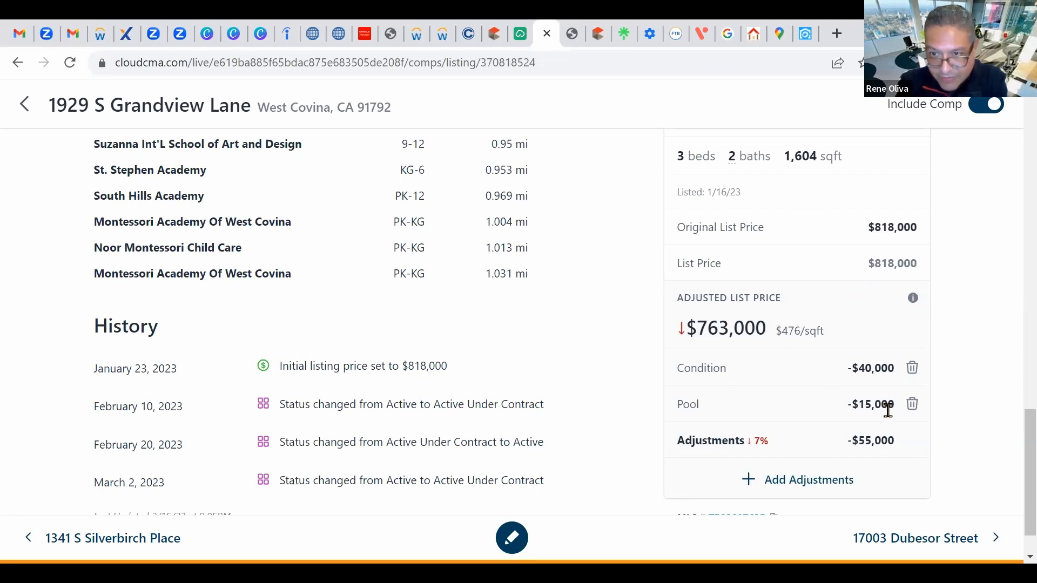
pyautogui.scroll(-1, 913, 407)
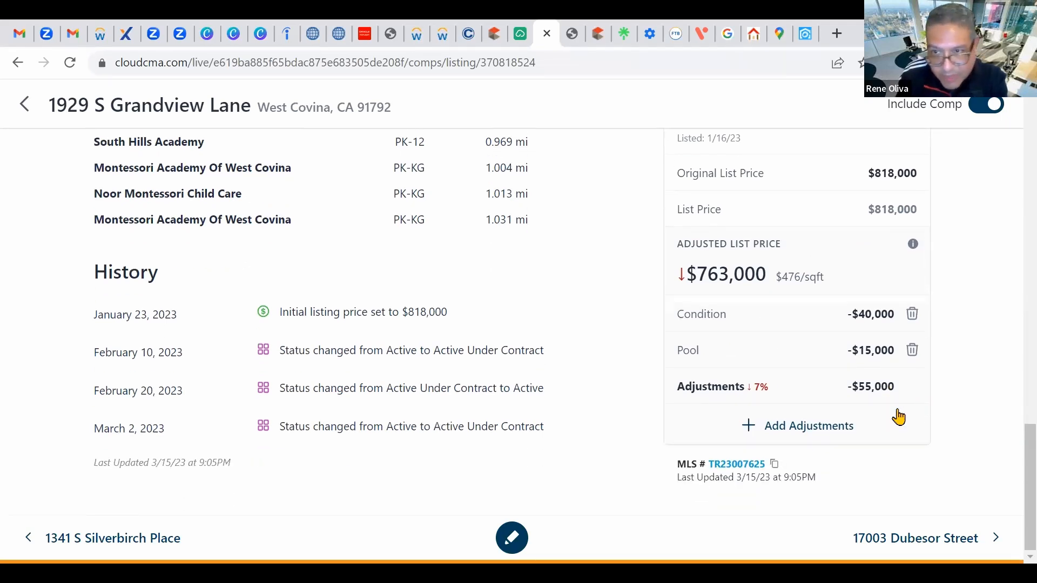
pyautogui.scroll(1, 912, 424)
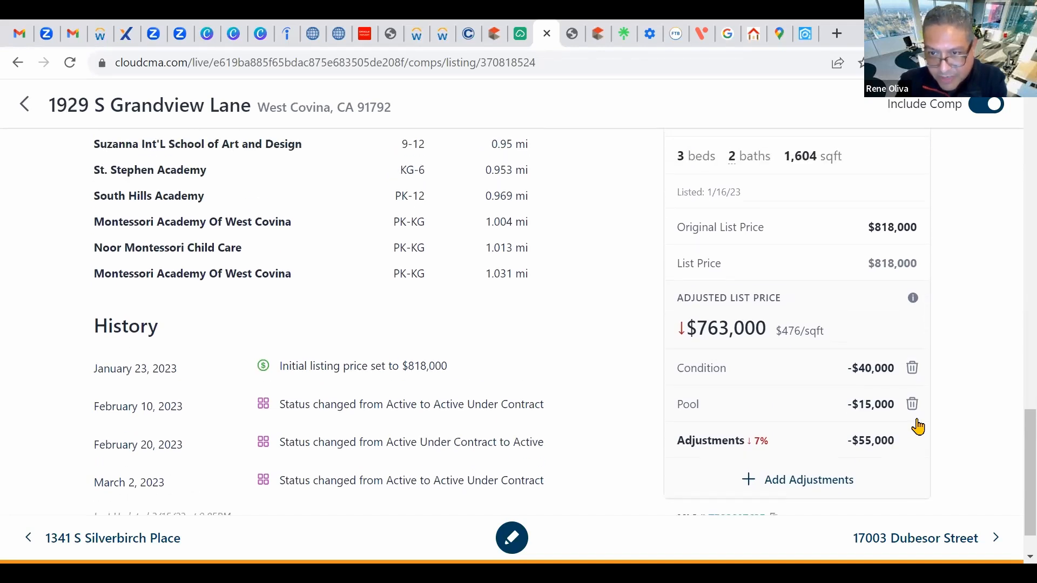
pyautogui.scroll(3, 834, 346)
pyautogui.scroll(12, 834, 345)
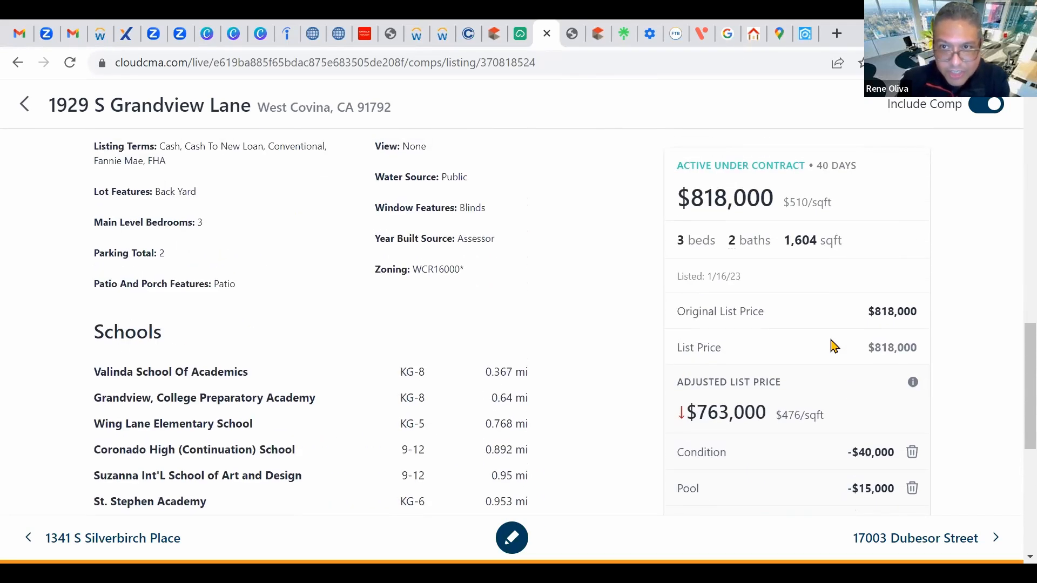
pyautogui.scroll(5, 808, 348)
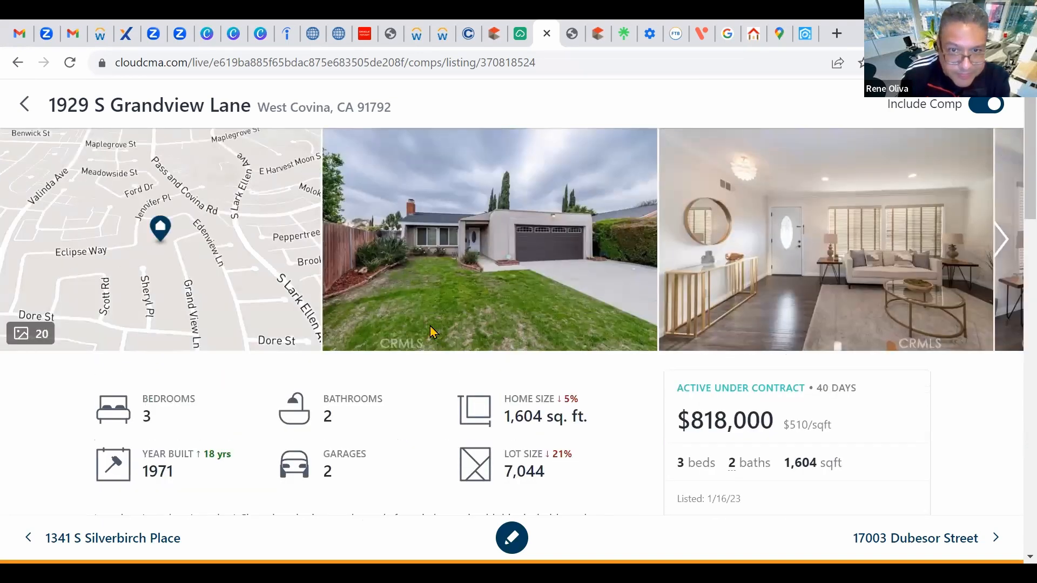
pyautogui.scroll(-2, 428, 331)
pyautogui.scroll(2, 72, 97)
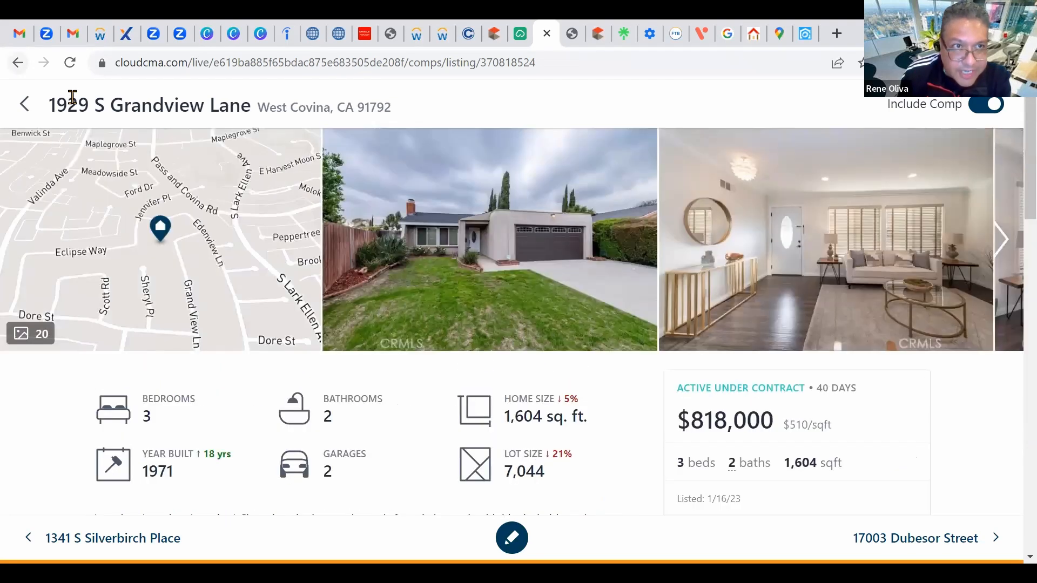
pyautogui.click(24, 103)
pyautogui.scroll(-8, 648, 342)
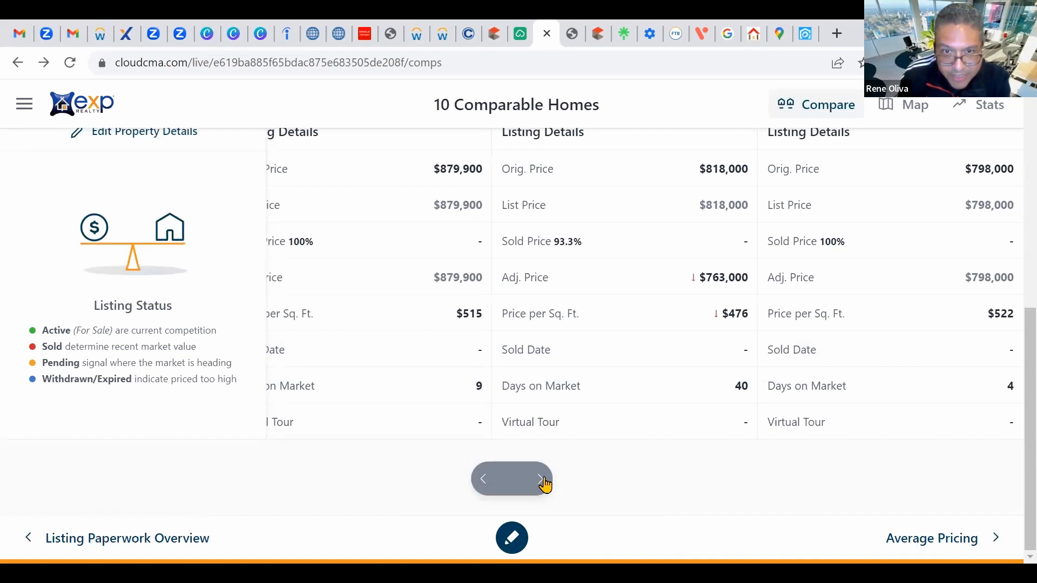
pyautogui.scroll(10, 713, 389)
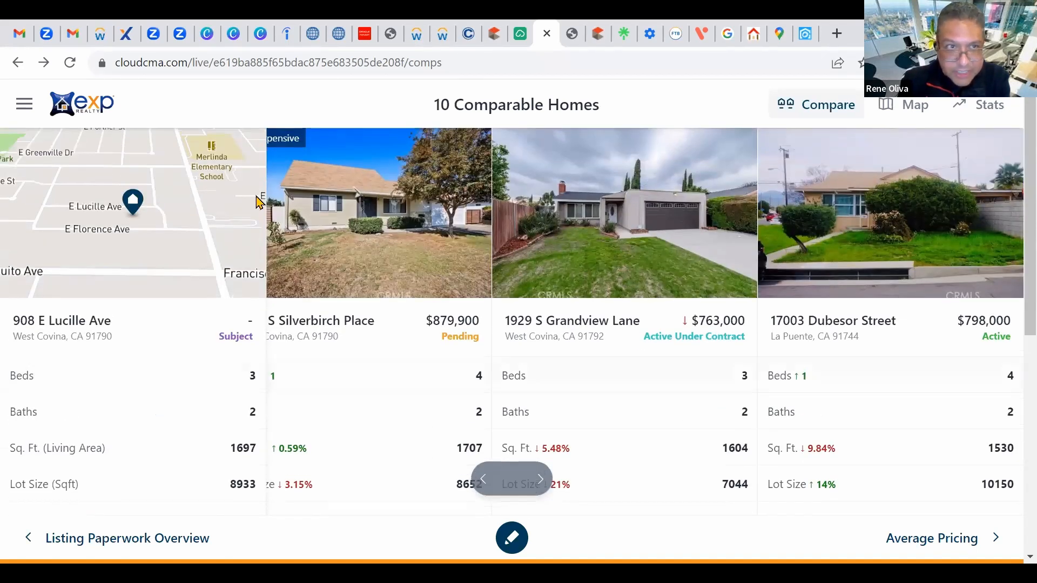
# Step: Peek at Average Pricing, then return to the section cards showing Time to Sell at 44 days
pyautogui.click(17, 62)
pyautogui.scroll(-10, 699, 324)
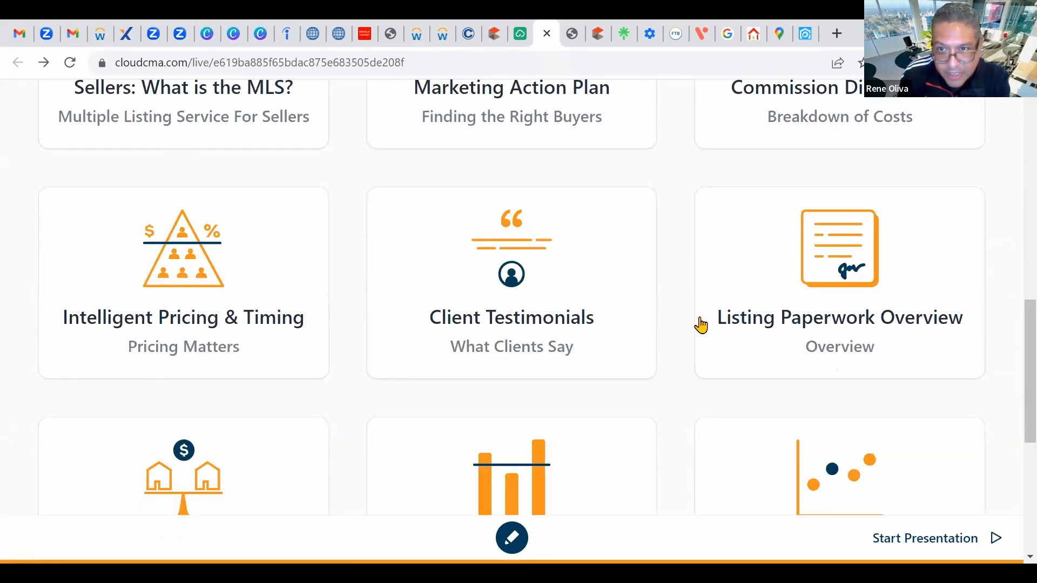
pyautogui.click(497, 143)
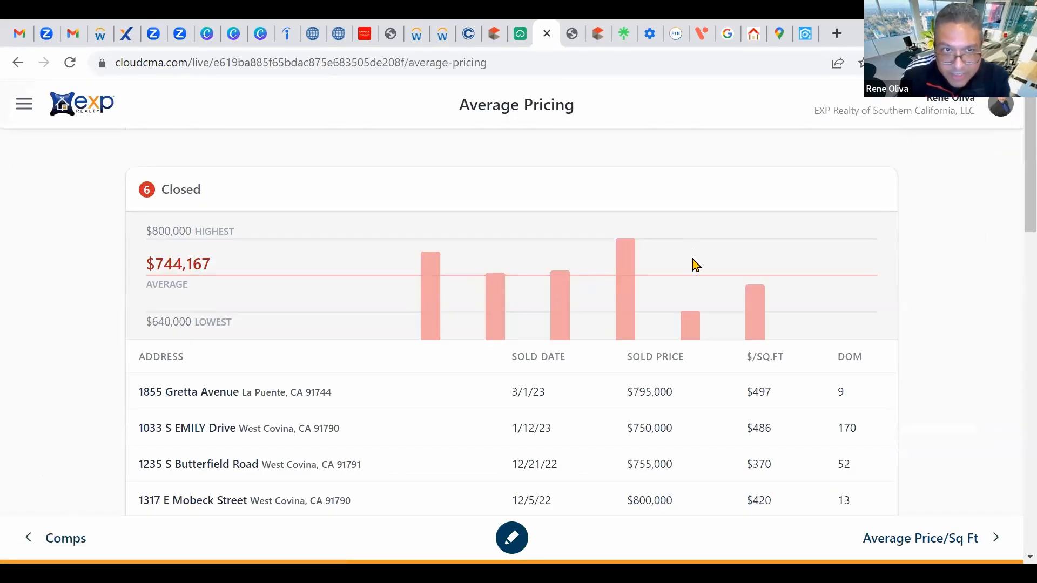
pyautogui.scroll(-3, 691, 269)
pyautogui.scroll(3, 685, 277)
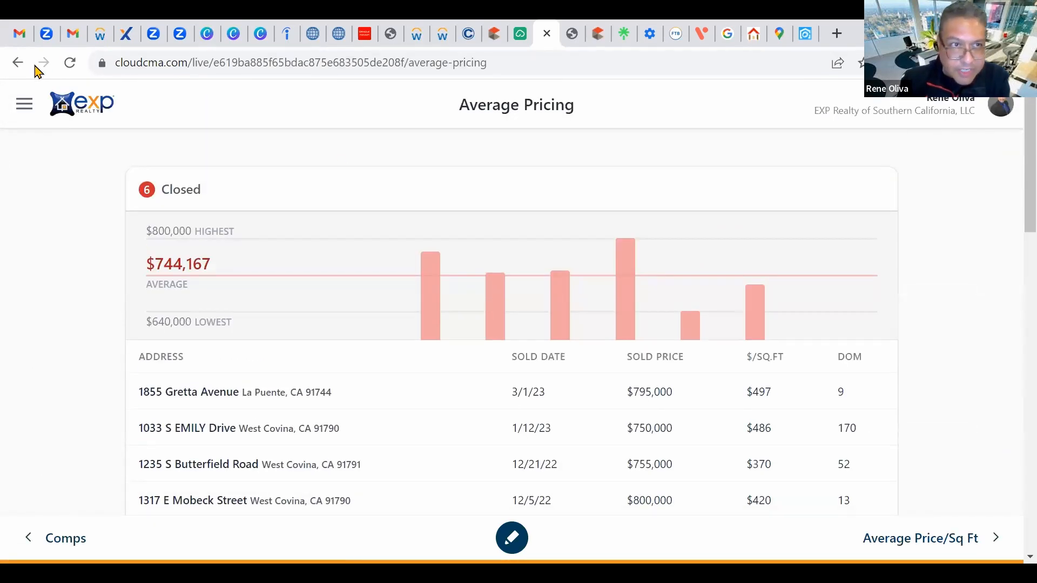
pyautogui.click(17, 62)
pyautogui.scroll(-5, 767, 363)
pyautogui.scroll(-14, 769, 363)
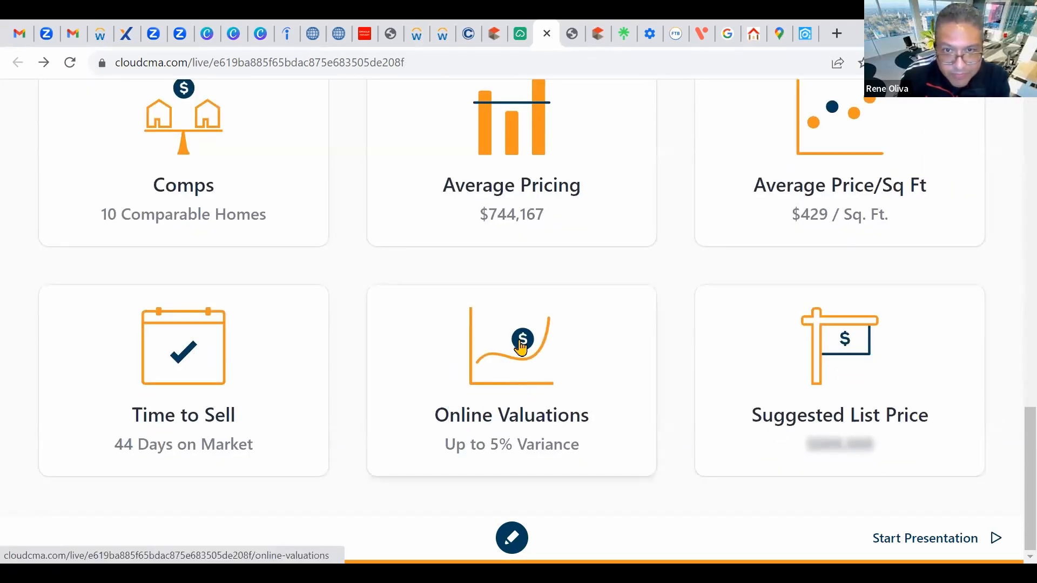
# Step: Open Online Valuations to see Zestimates varying up to 5% or $40,000 across 6 sales
pyautogui.click(491, 364)
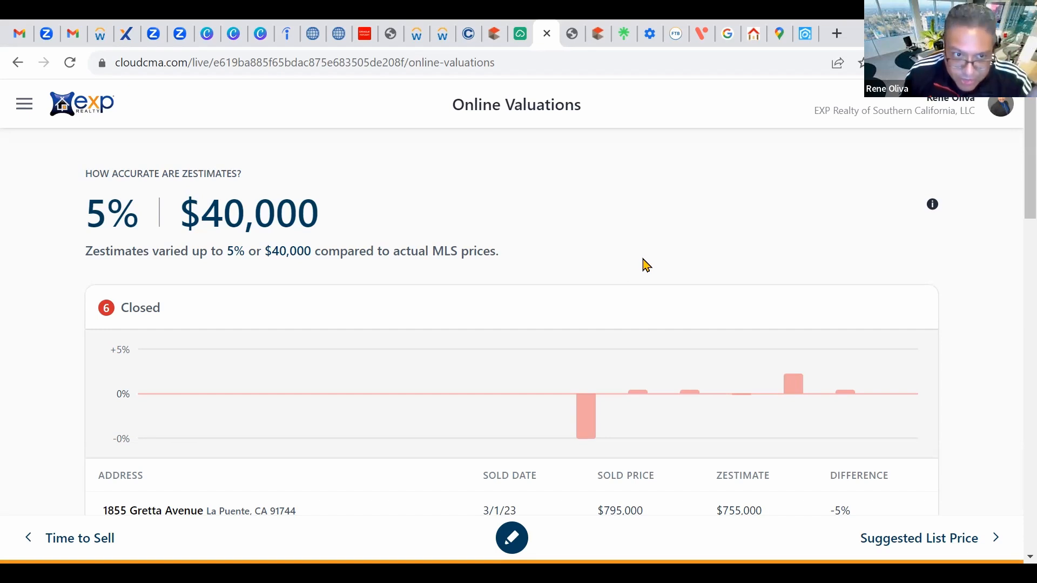
pyautogui.scroll(-8, 621, 285)
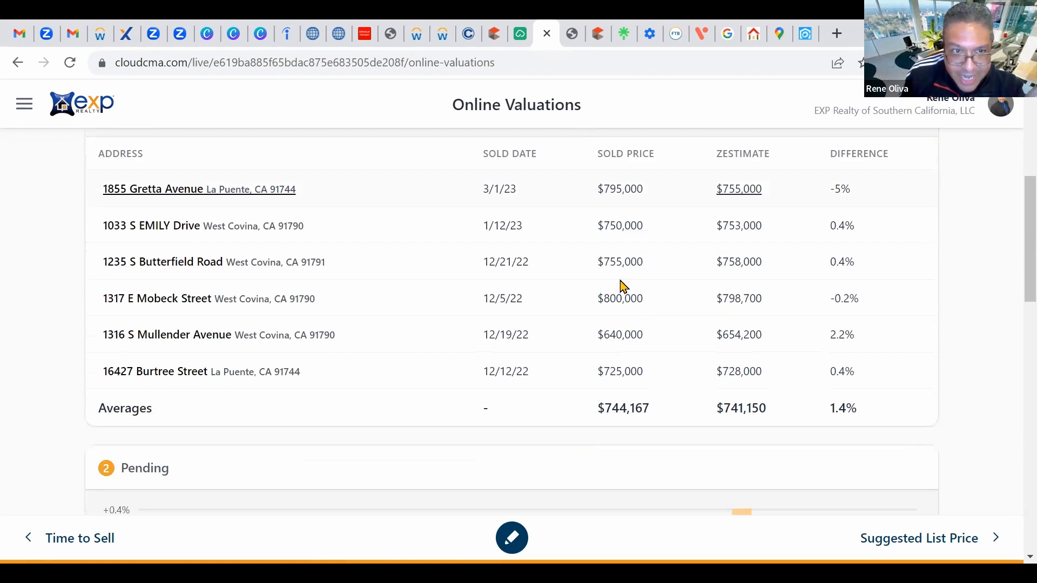
pyautogui.scroll(8, 620, 285)
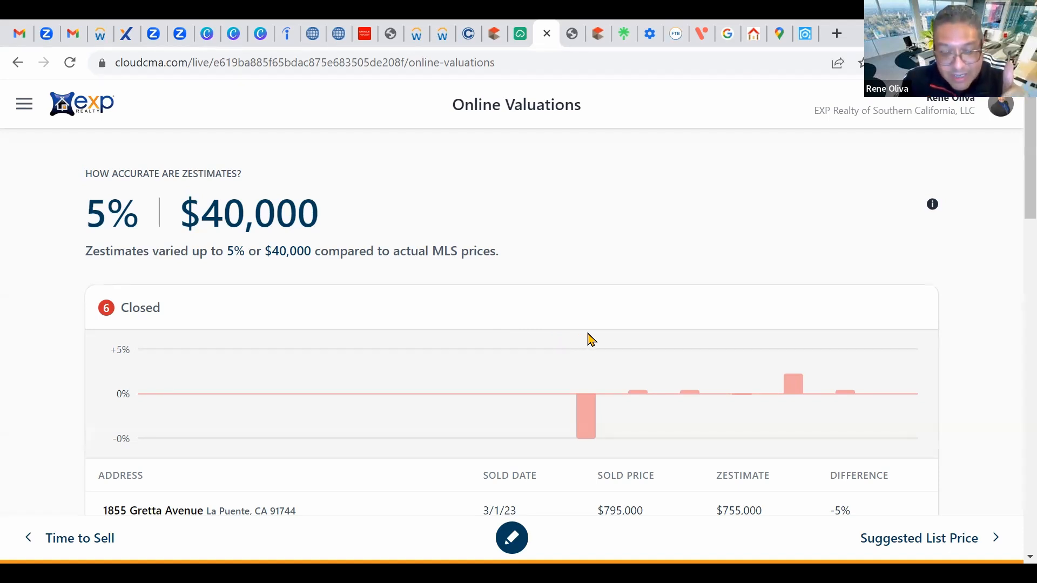
# Step: Open the Suggested List Price section showing $775,000 - $780,000 and $466 per sq. ft
pyautogui.click(17, 62)
pyautogui.scroll(-15, 555, 319)
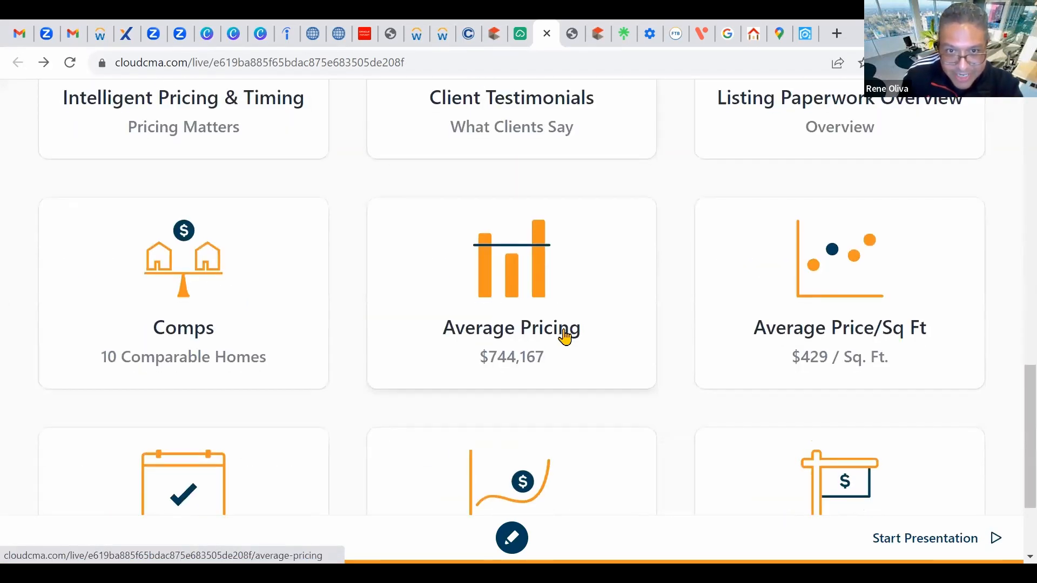
pyautogui.scroll(-3, 564, 336)
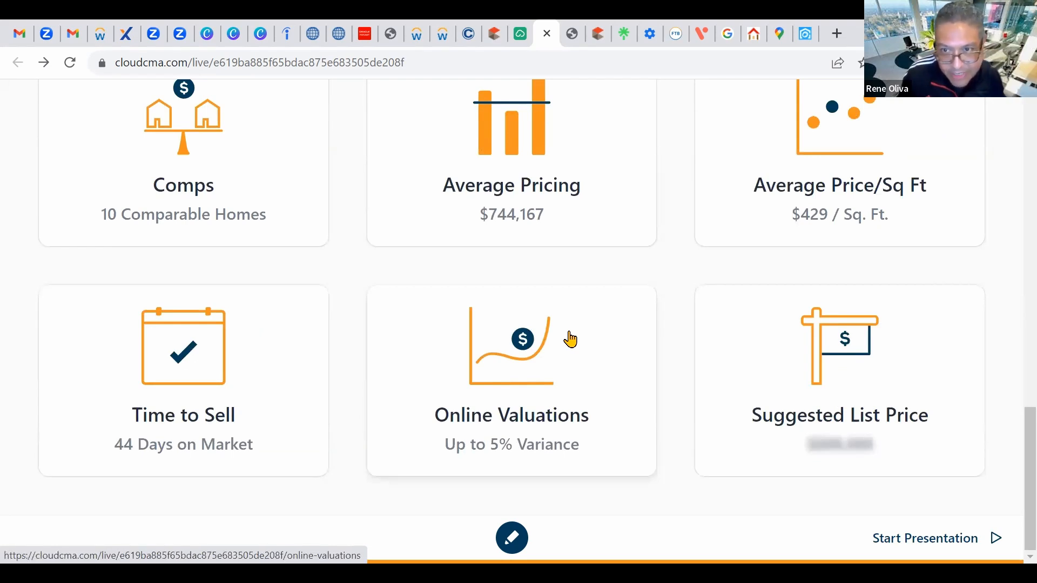
pyautogui.click(847, 355)
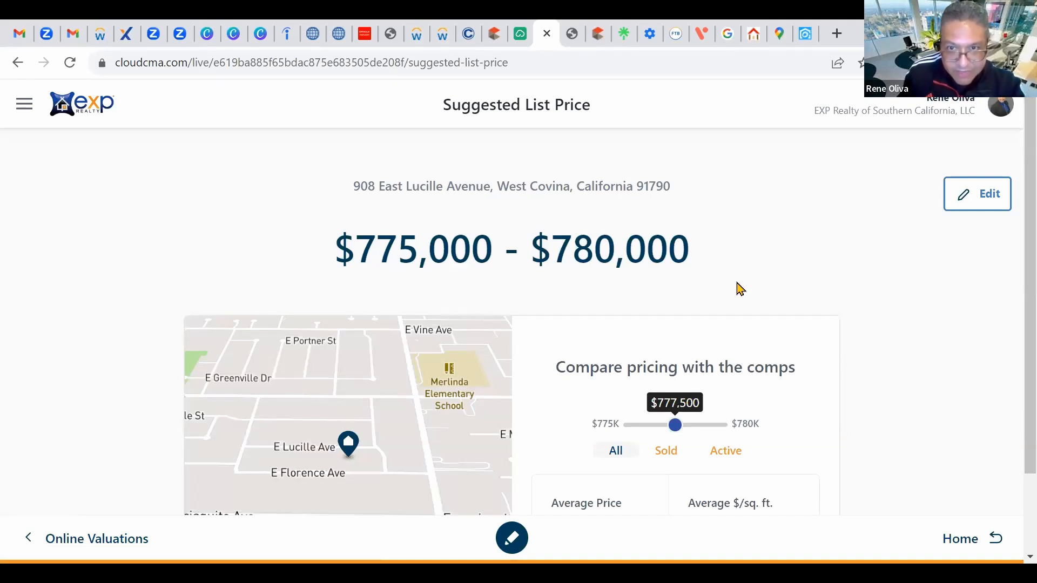
pyautogui.scroll(-2, 751, 313)
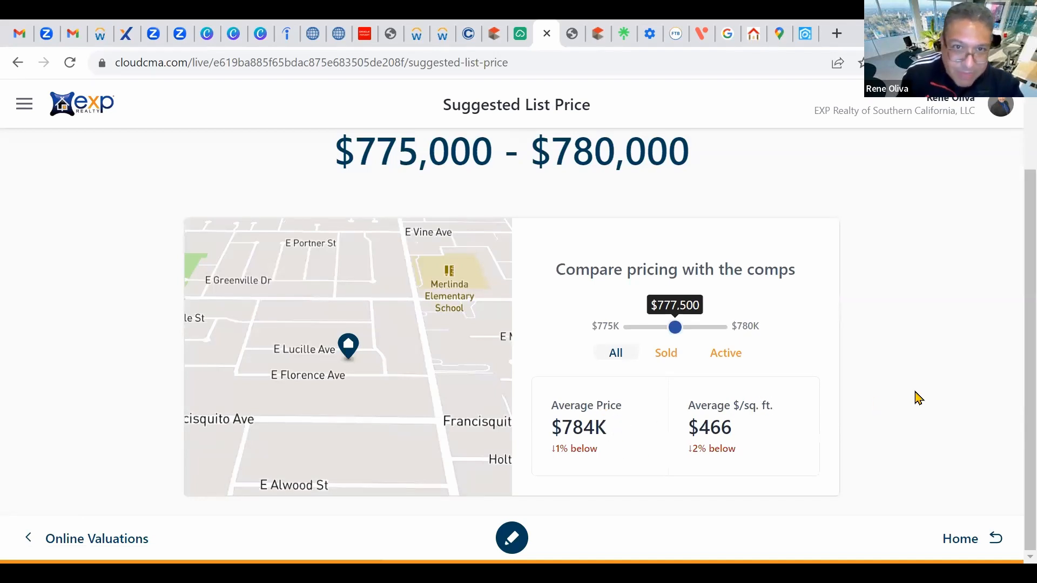
pyautogui.scroll(1, 918, 398)
pyautogui.scroll(-1, 917, 398)
pyautogui.scroll(2, 916, 394)
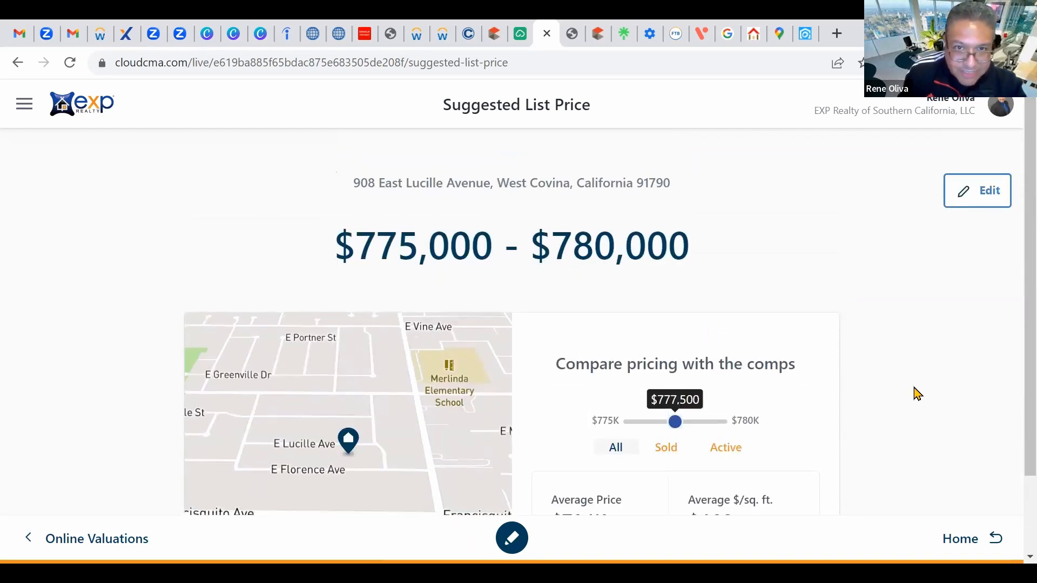
pyautogui.scroll(-2, 907, 397)
pyautogui.scroll(2, 898, 399)
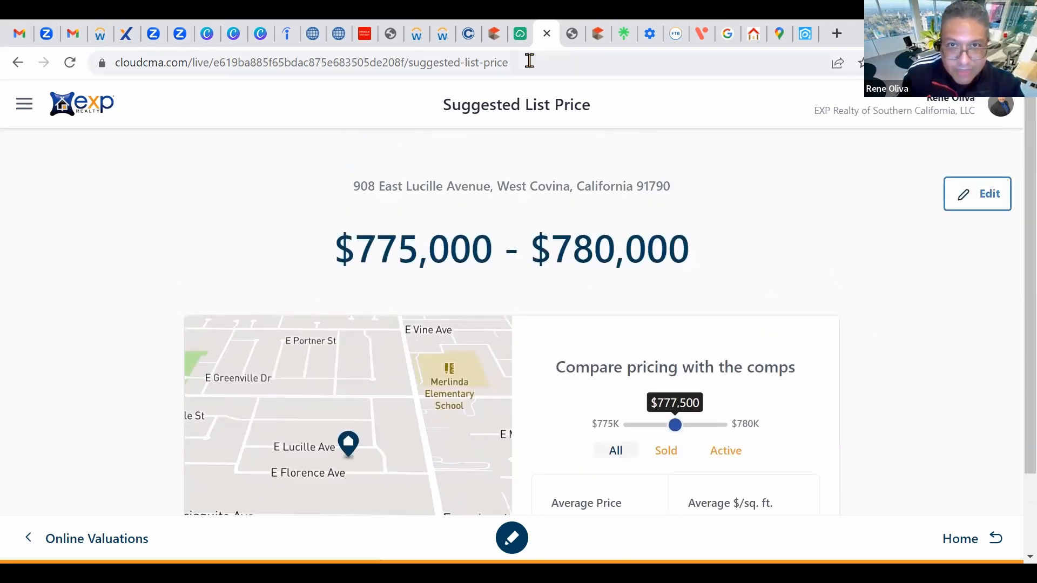
# Step: Return to the publish tab and copy the live report link from Sharing options
pyautogui.click(520, 33)
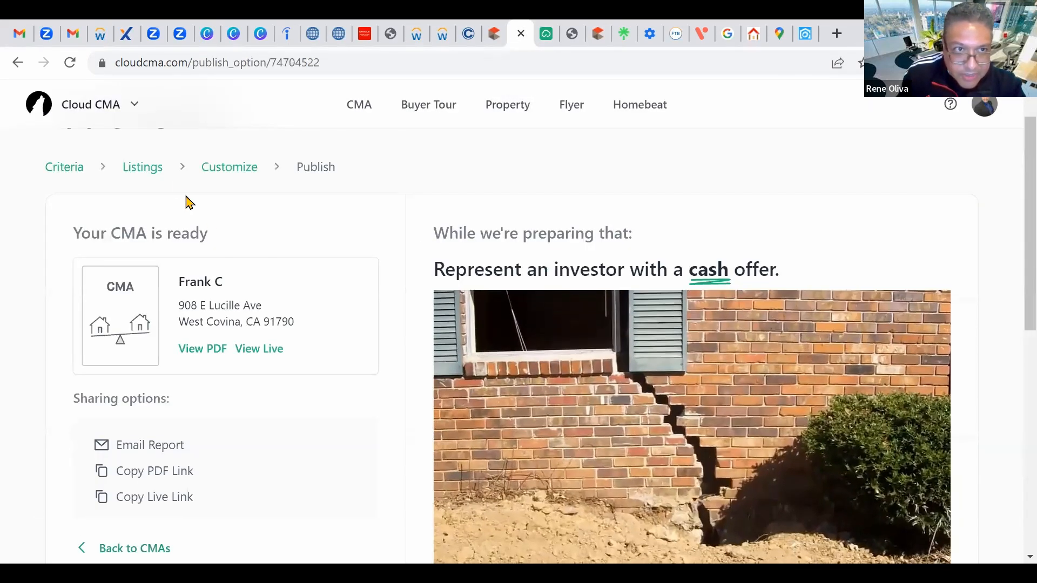
pyautogui.scroll(-4, 237, 324)
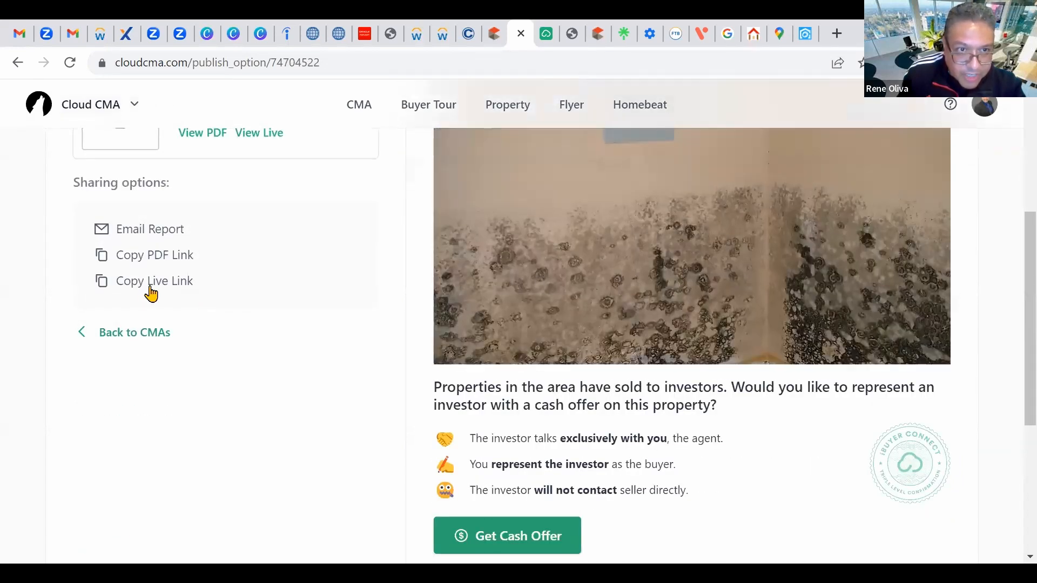
pyautogui.click(162, 282)
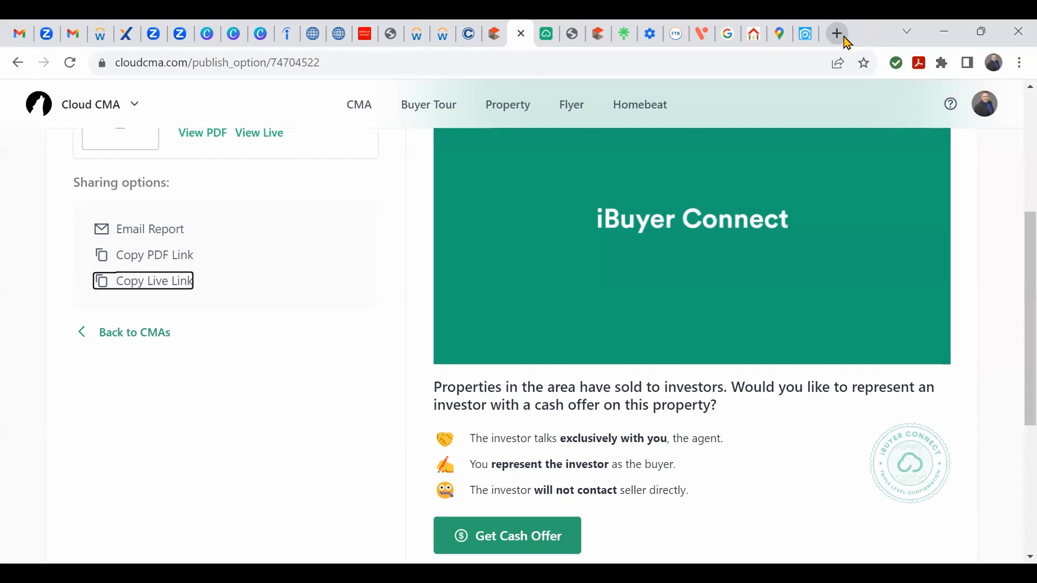
# Step: Open the account dropdown from the top-right avatar, reopening it after dismissing it once
pyautogui.click(985, 108)
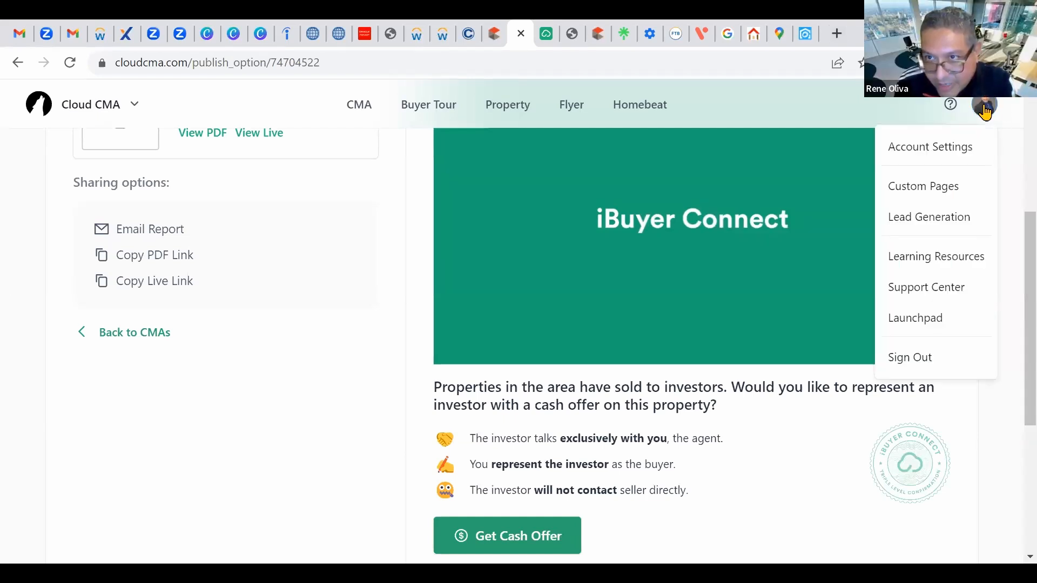
pyautogui.click(818, 108)
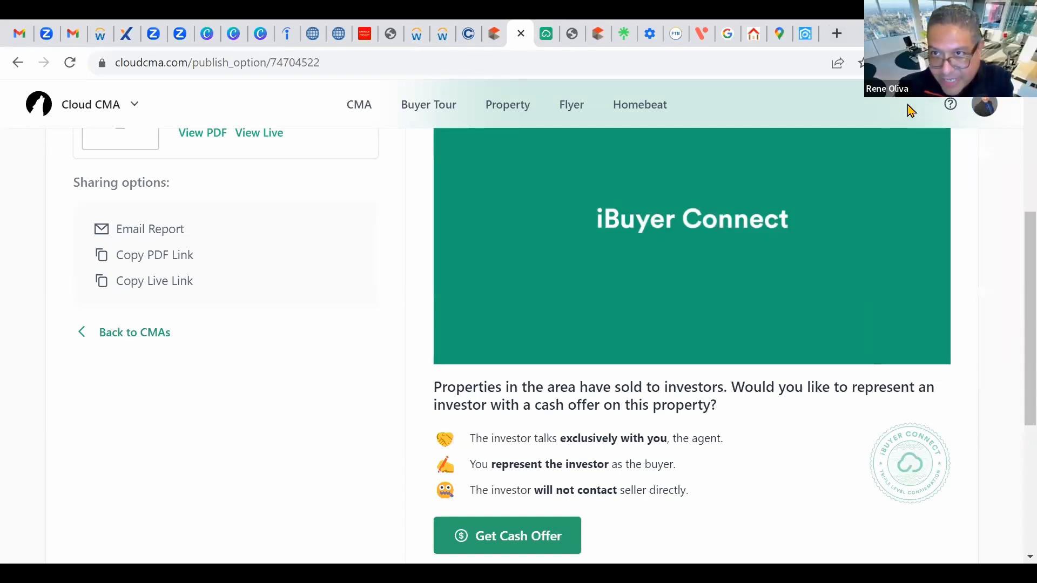
pyautogui.click(985, 110)
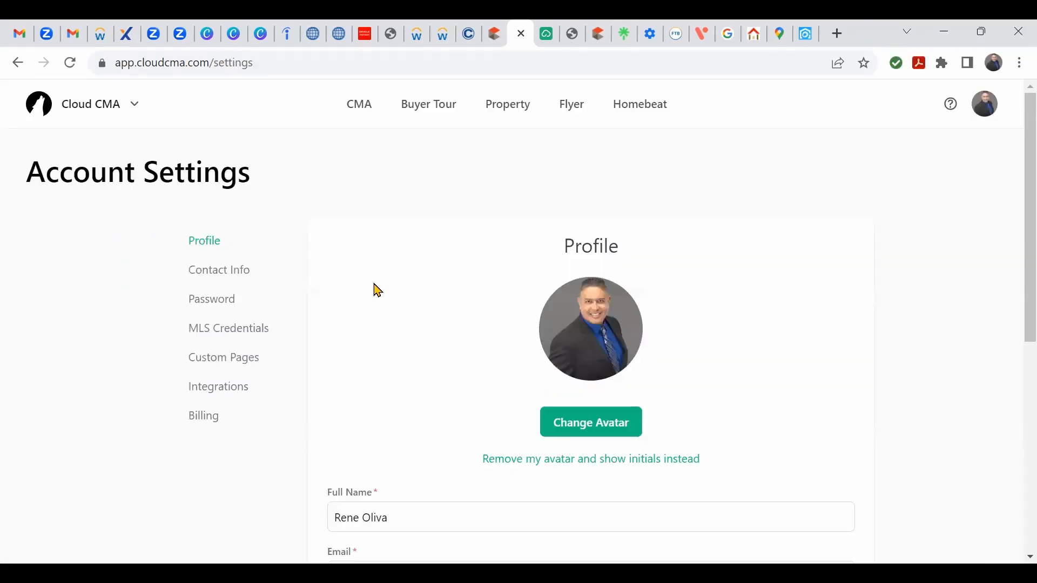
# Step: Review the Account Settings profile fields, then switch to the Contact Info settings page
pyautogui.scroll(-2, 657, 278)
pyautogui.scroll(-2, 804, 303)
pyautogui.scroll(2, 804, 303)
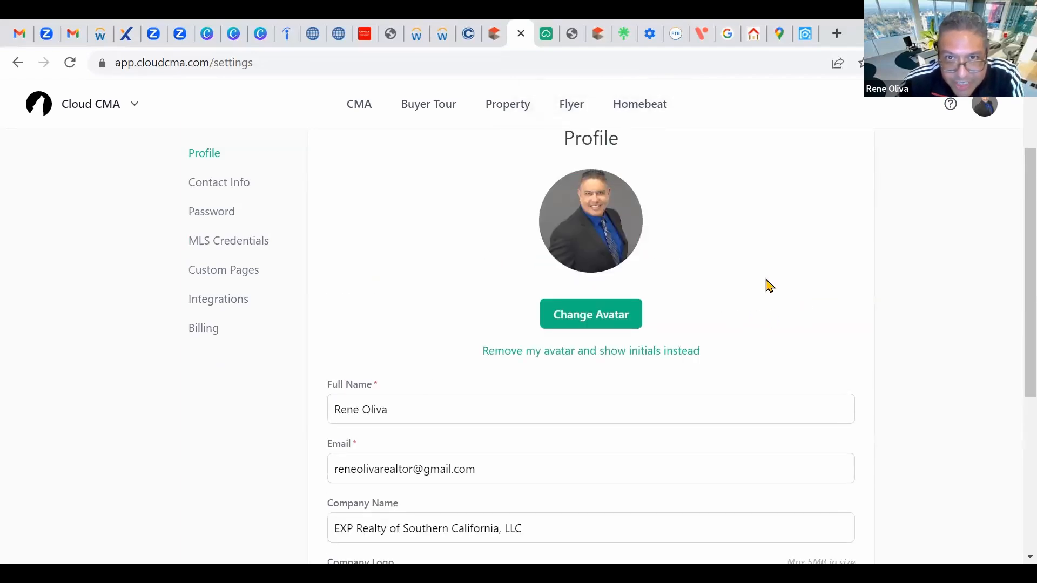
pyautogui.scroll(-4, 775, 289)
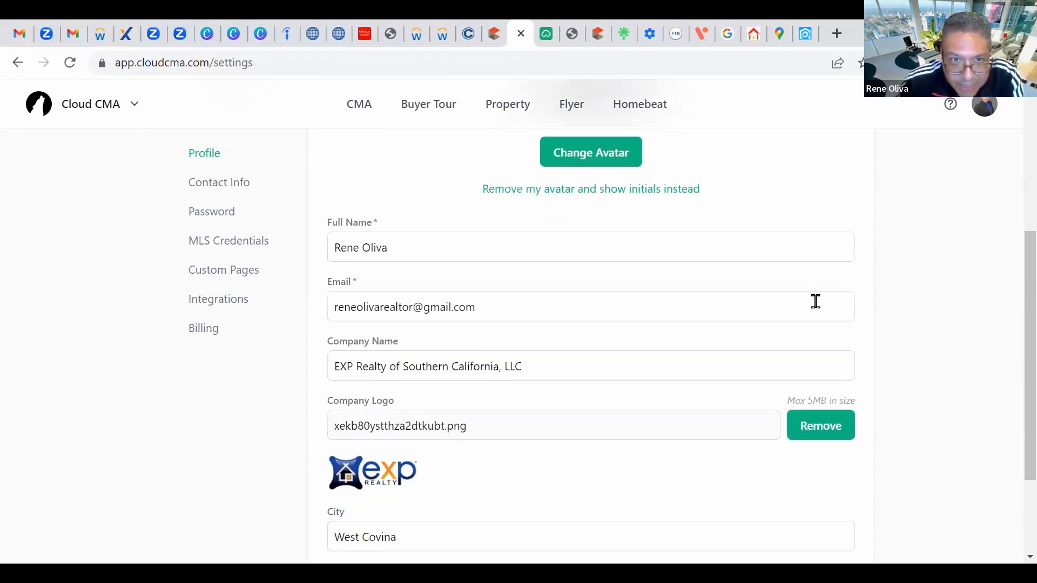
pyautogui.scroll(-1, 815, 302)
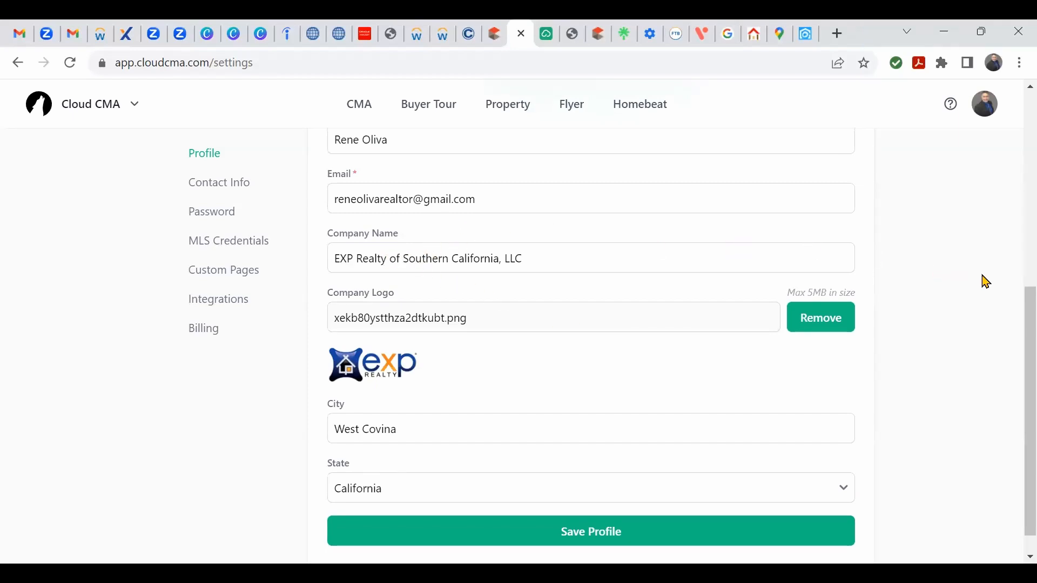
pyautogui.scroll(-1, 984, 285)
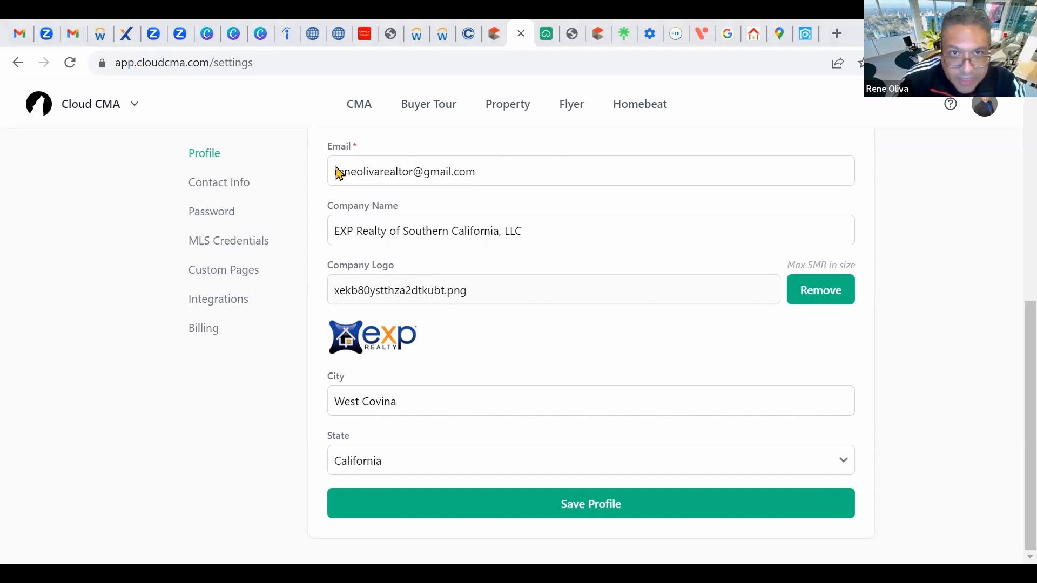
pyautogui.click(209, 182)
pyautogui.scroll(-5, 964, 338)
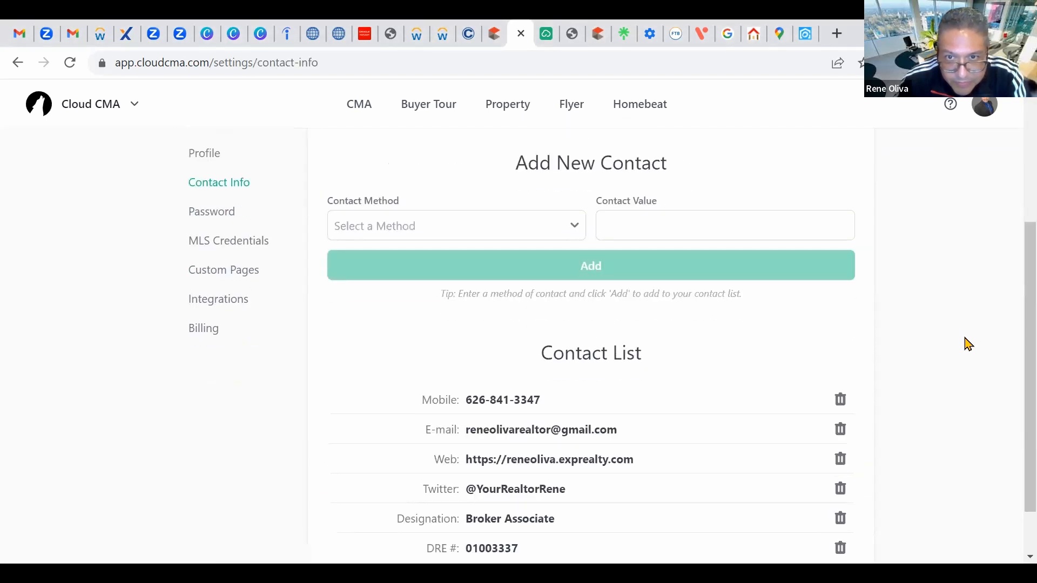
pyautogui.scroll(3, 971, 345)
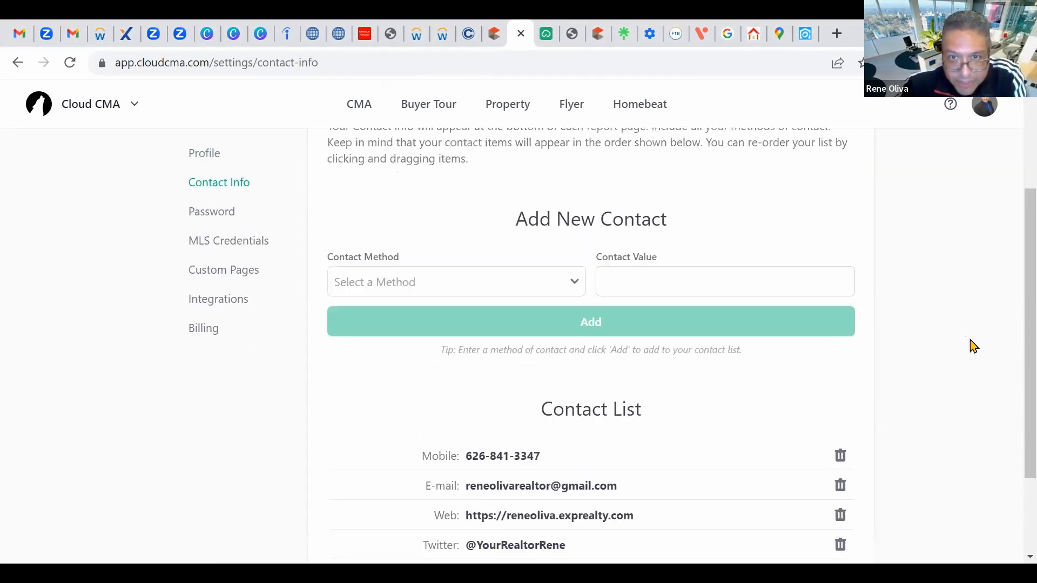
pyautogui.scroll(-2, 972, 345)
pyautogui.scroll(2, 973, 348)
pyautogui.scroll(-2, 973, 347)
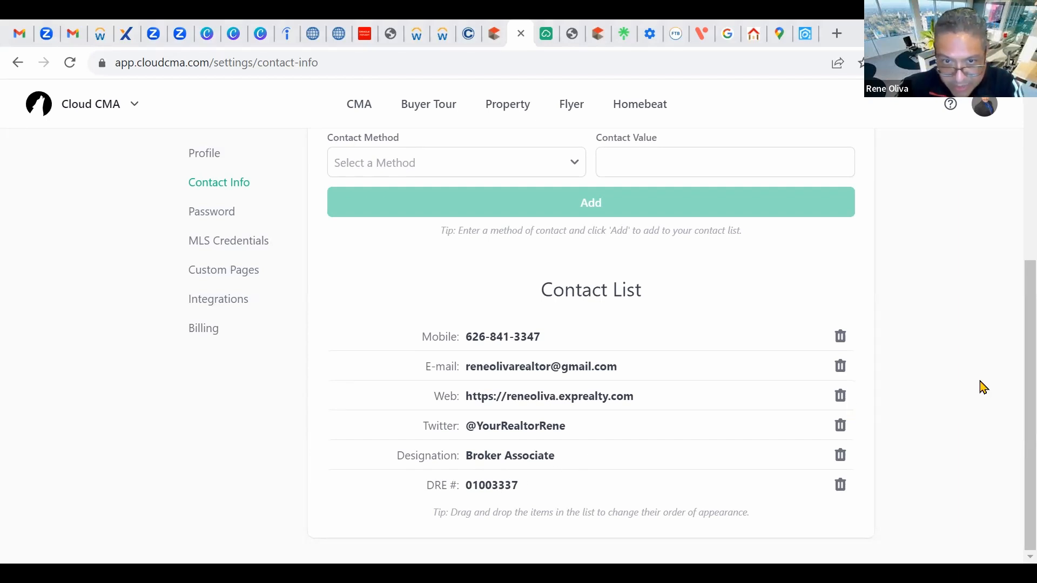
pyautogui.scroll(1, 980, 388)
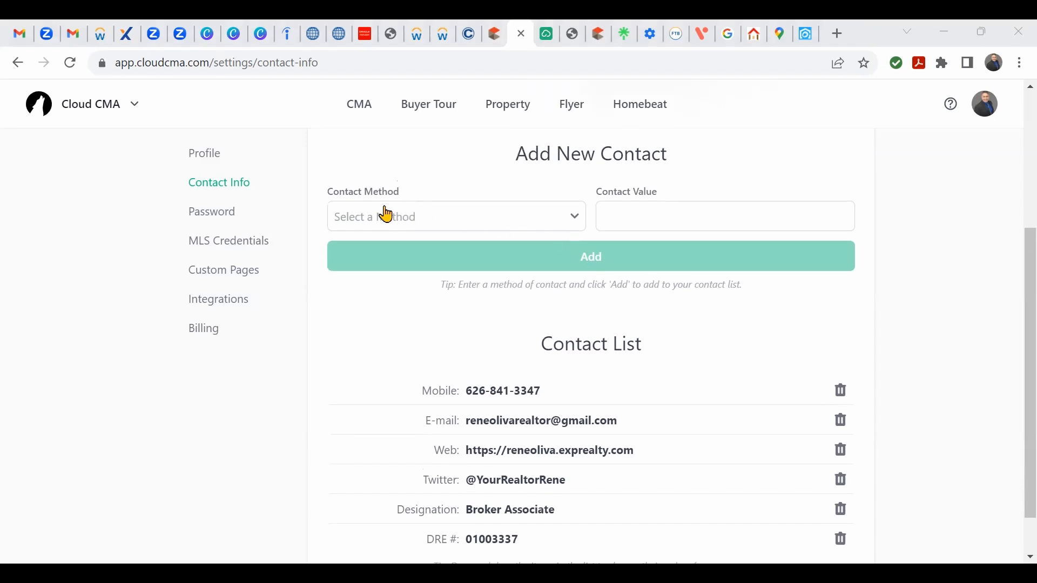
# Step: Pick Blog as the Add New Contact method, leaving Contact Value blank after a test entry
pyautogui.click(573, 227)
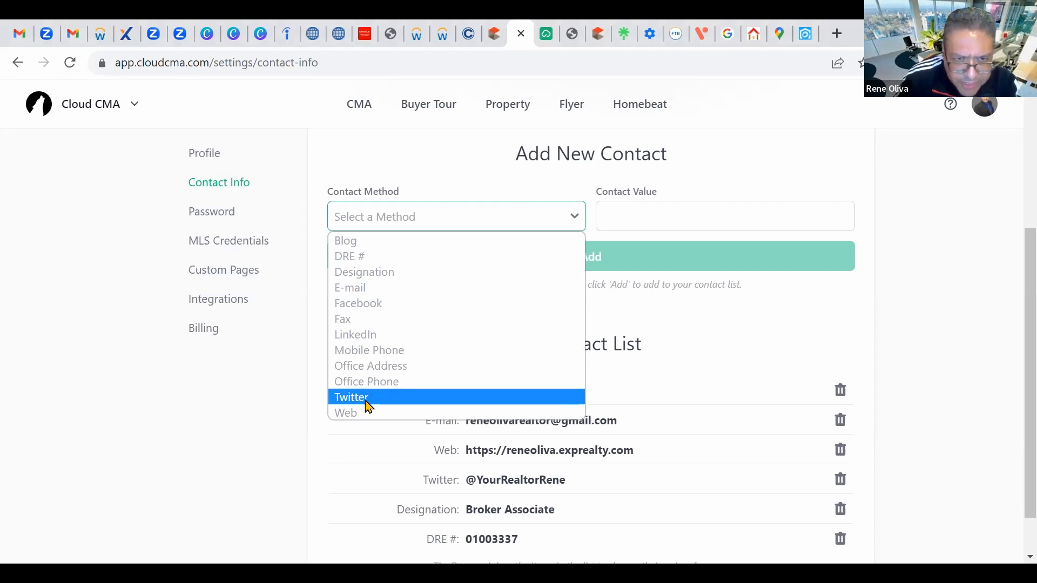
pyautogui.click(1004, 311)
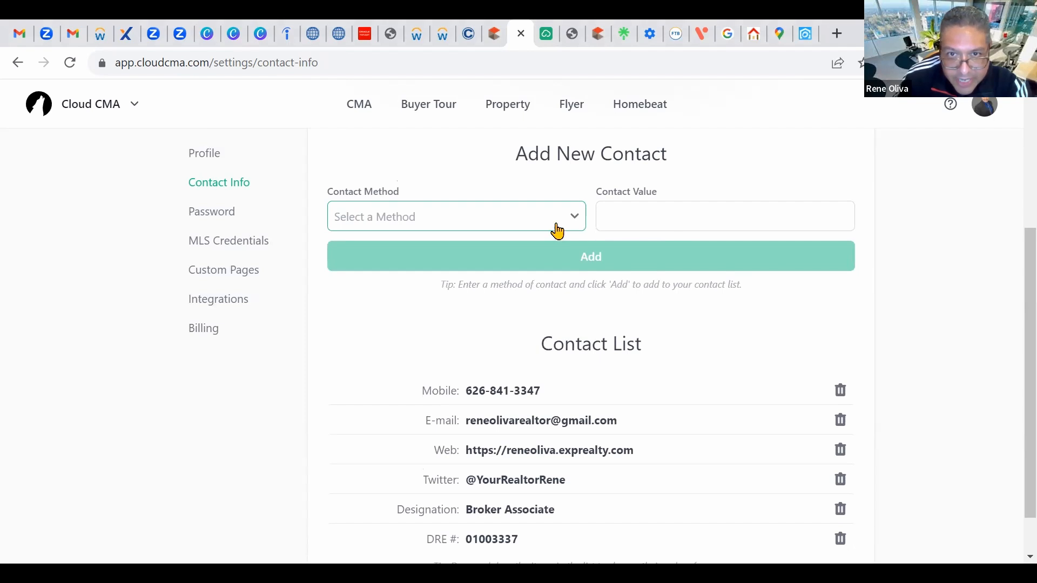
pyautogui.click(501, 215)
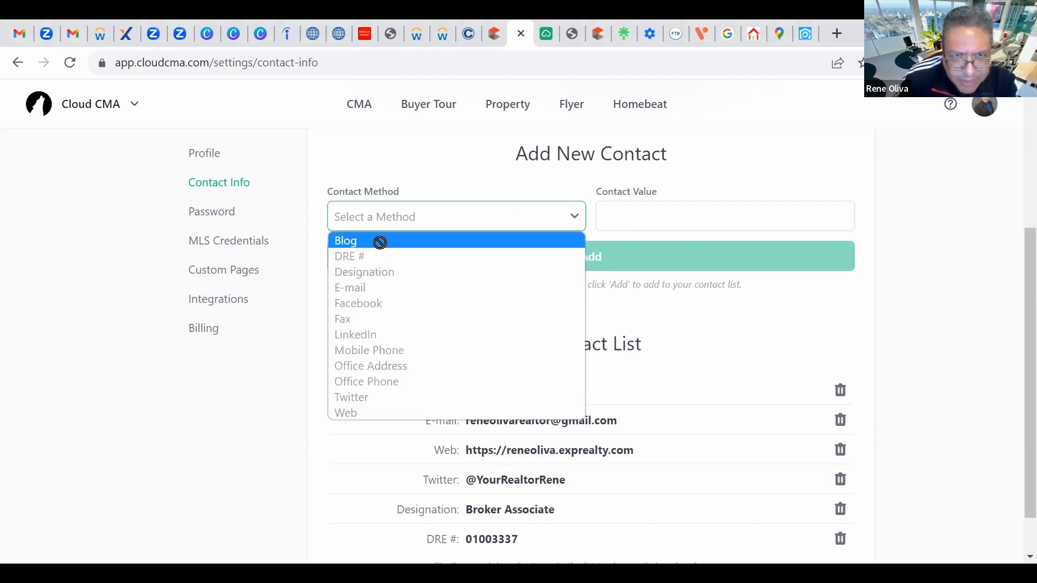
pyautogui.click(377, 240)
pyautogui.click(652, 215)
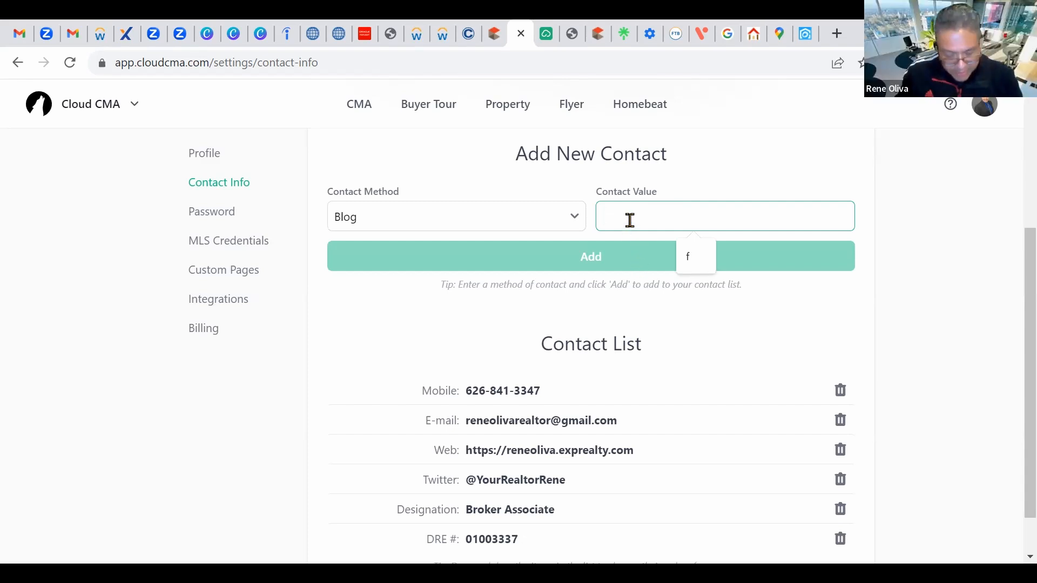
pyautogui.write('dsds')
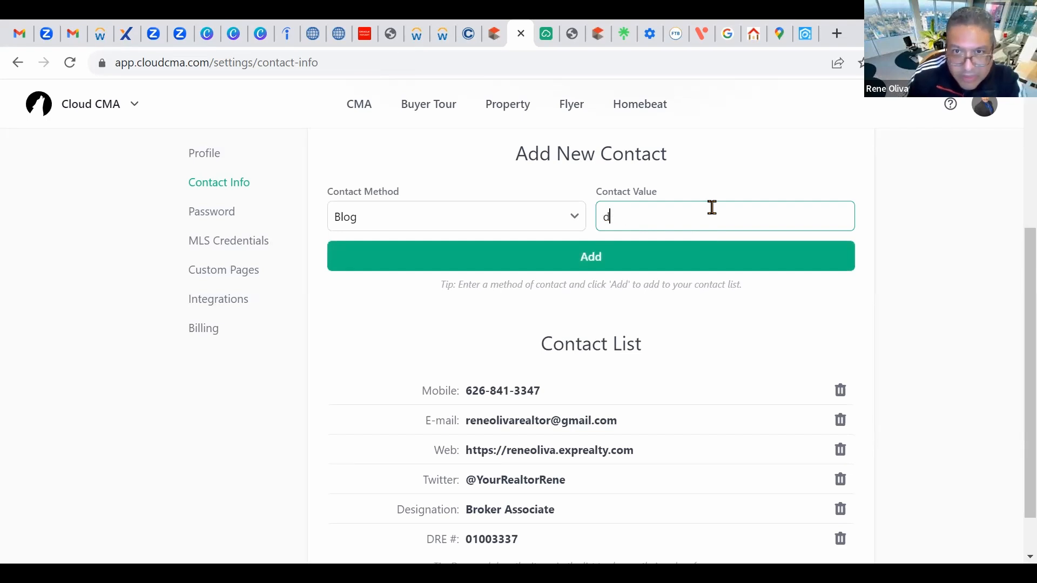
pyautogui.press('BackSpace')
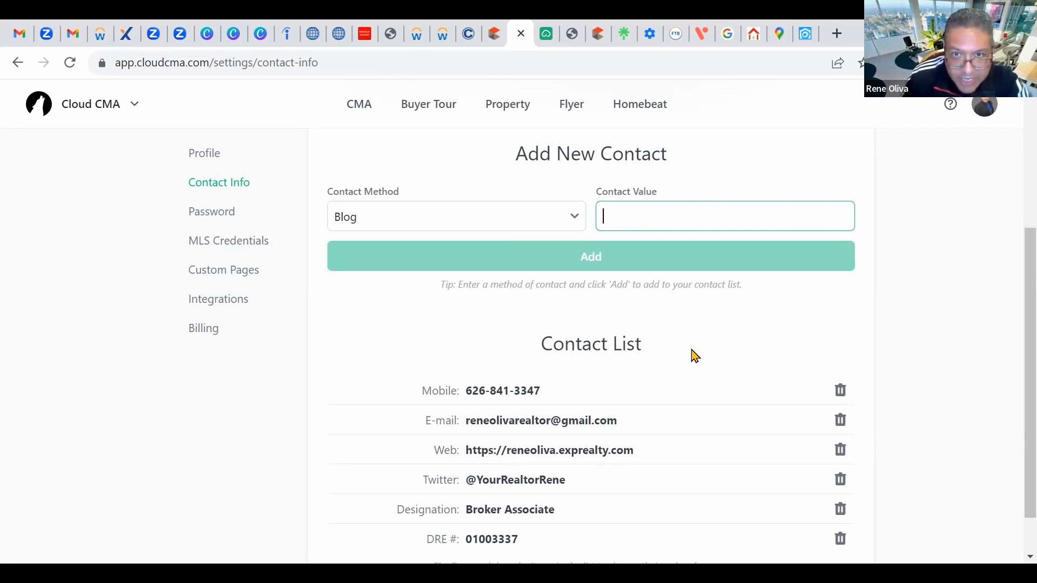
pyautogui.scroll(-1, 702, 367)
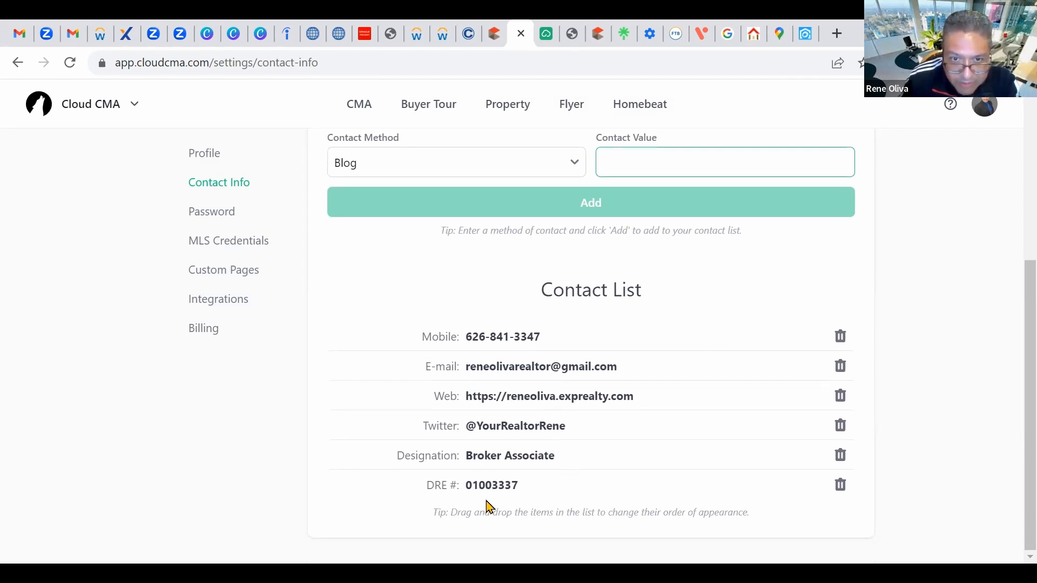
pyautogui.moveTo(487, 488); pyautogui.dragTo(656, 455)
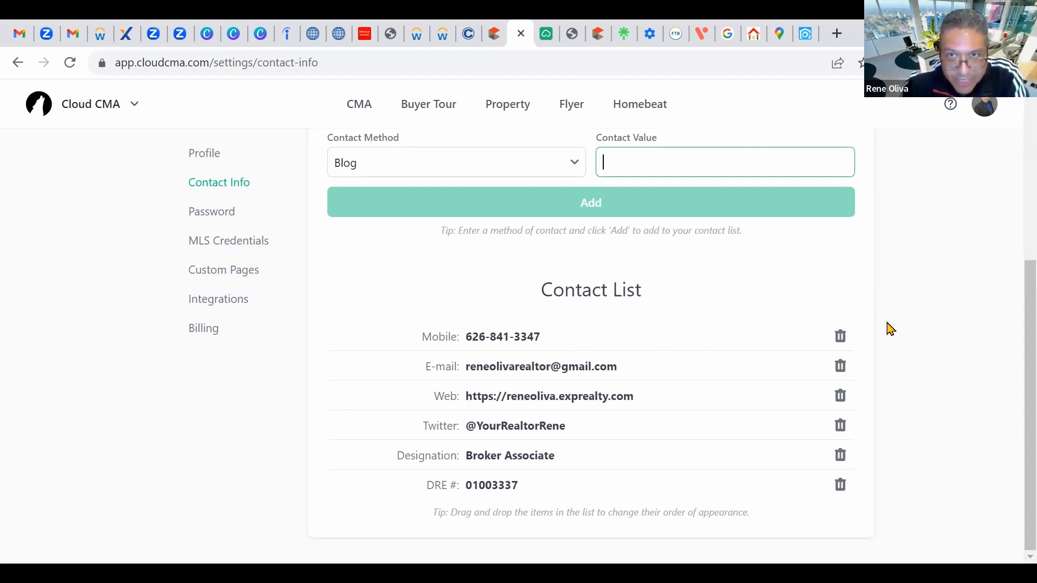
pyautogui.scroll(3, 963, 319)
pyautogui.scroll(-3, 964, 318)
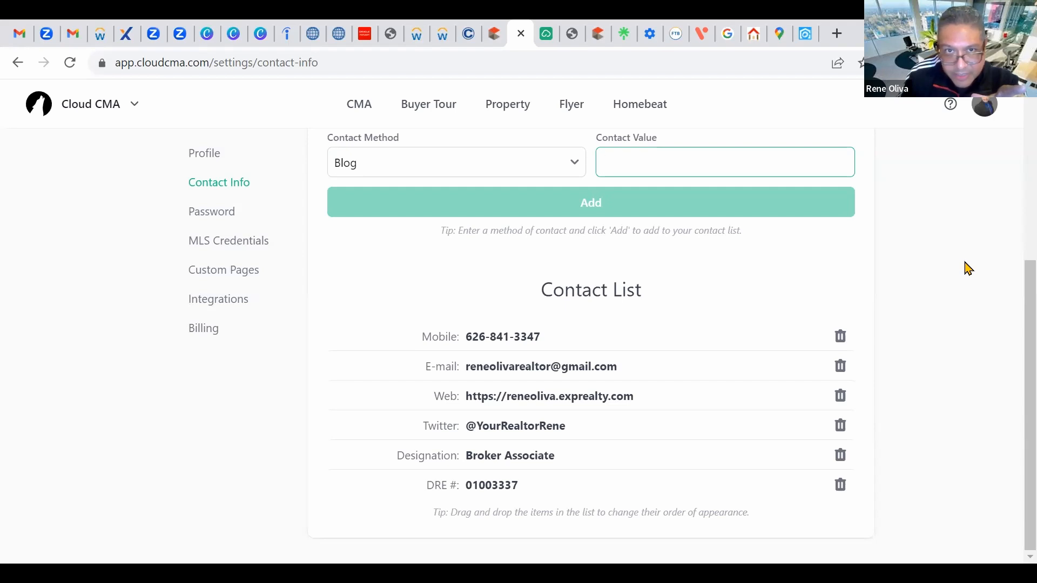
pyautogui.scroll(2, 968, 268)
pyautogui.scroll(3, 967, 268)
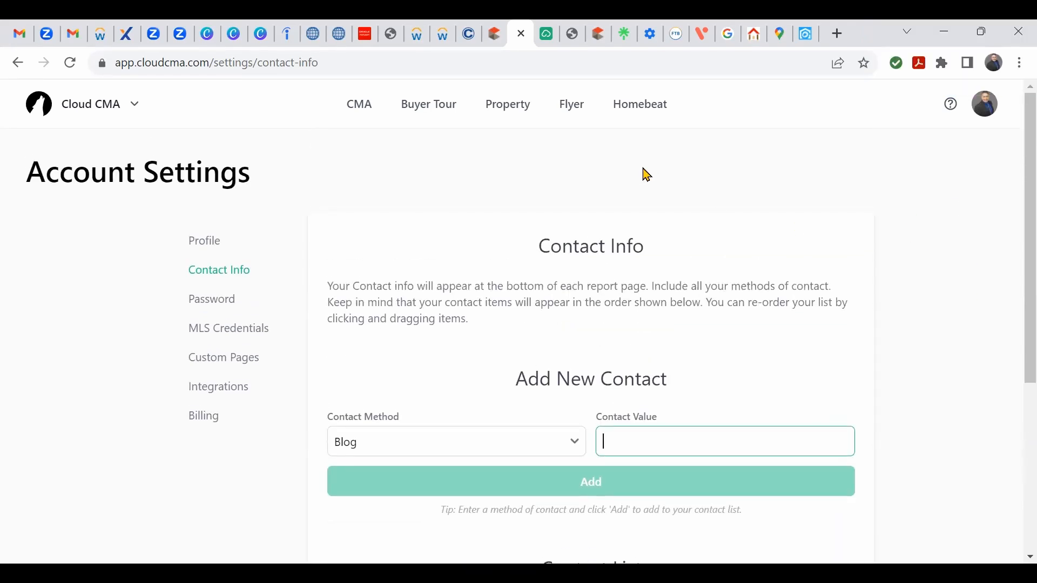
pyautogui.click(546, 36)
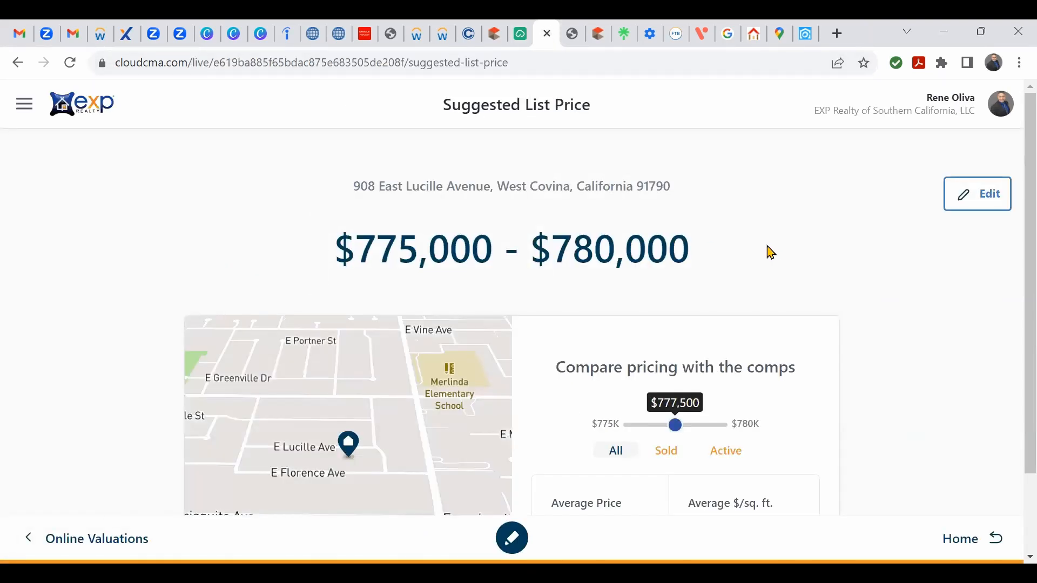
pyautogui.scroll(-2, 772, 250)
pyautogui.scroll(2, 815, 204)
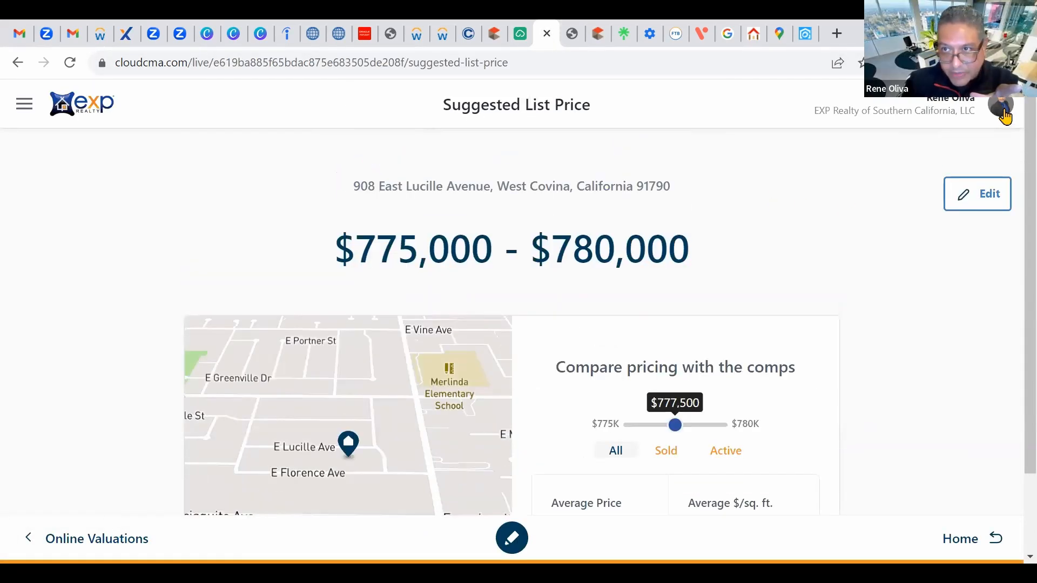
pyautogui.click(1003, 110)
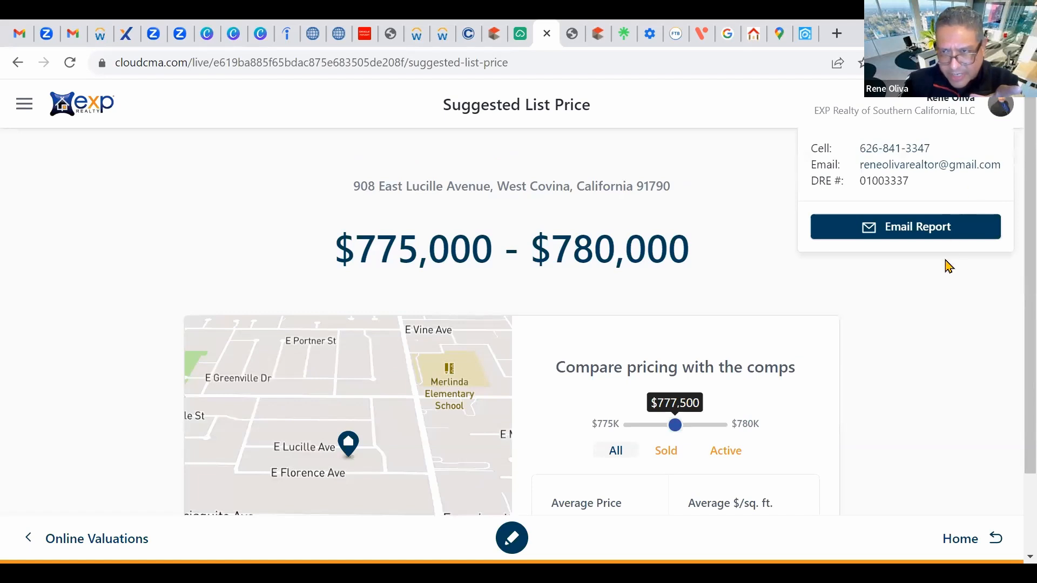
pyautogui.click(929, 370)
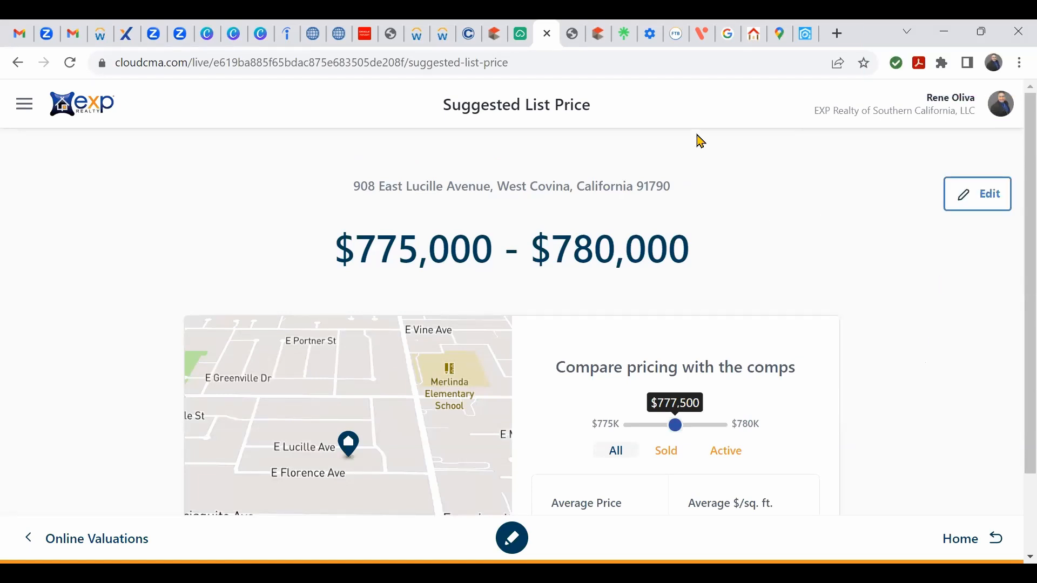
pyautogui.click(521, 33)
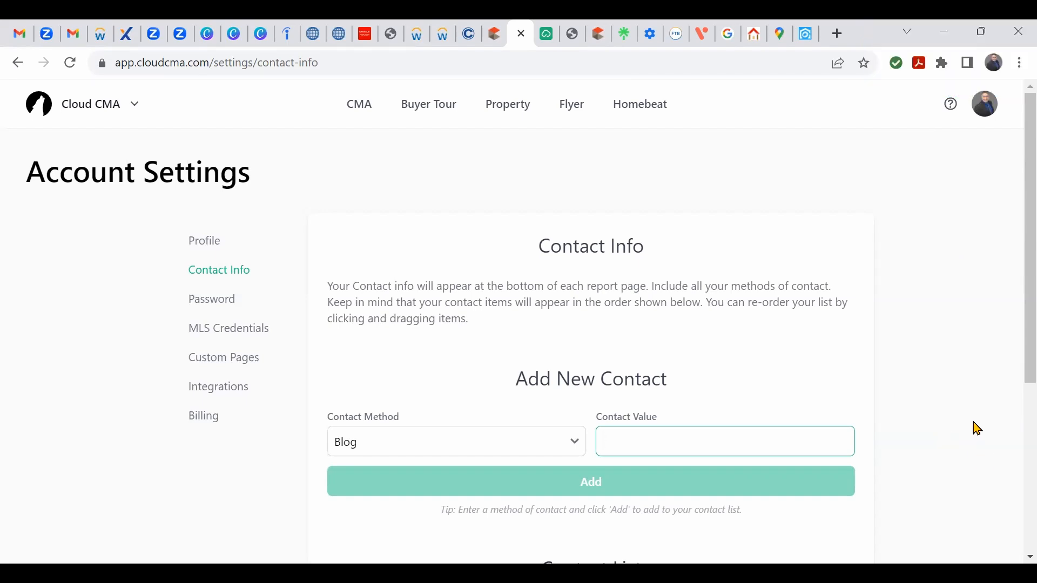
# Step: Switch back to the live report tab's Suggested List Price page with the $775,000 - $780,000 range
pyautogui.scroll(-5, 981, 427)
pyautogui.scroll(5, 981, 428)
pyautogui.scroll(-5, 982, 427)
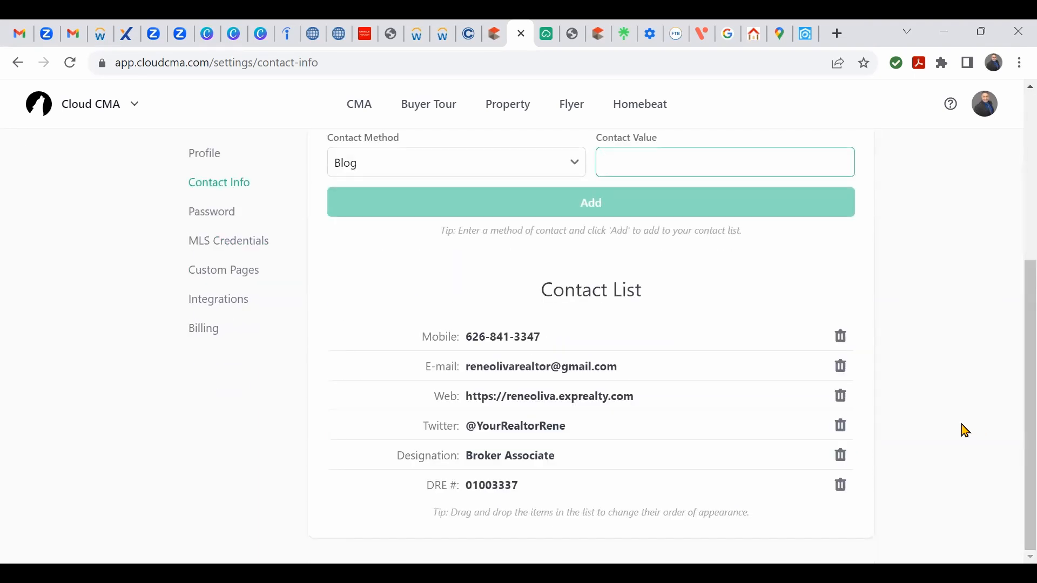
pyautogui.scroll(3, 965, 431)
pyautogui.scroll(2, 964, 430)
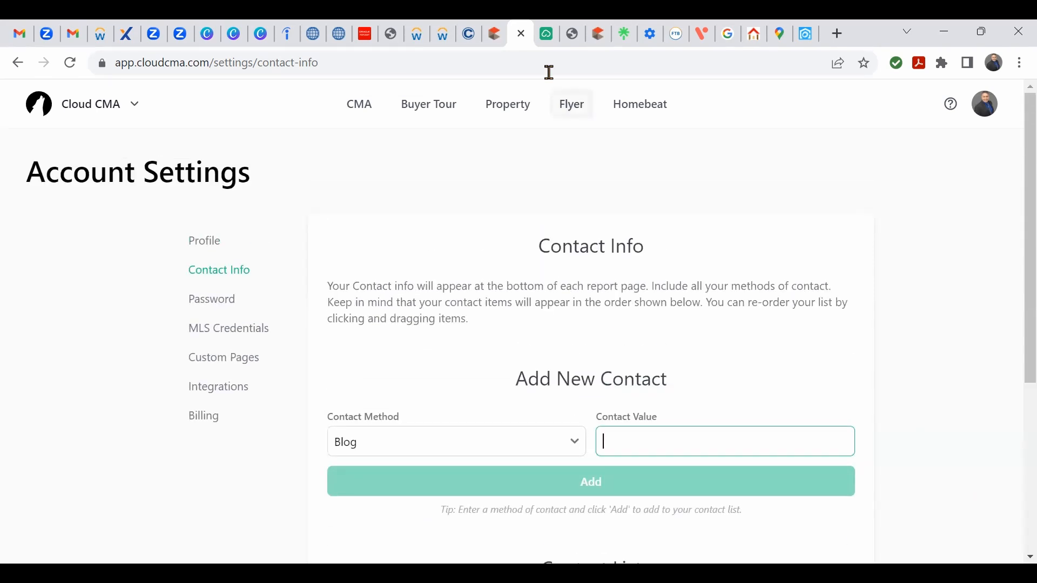
pyautogui.click(547, 33)
pyautogui.scroll(-2, 524, 264)
pyautogui.scroll(2, 486, 281)
pyautogui.scroll(-1, 162, 405)
pyautogui.scroll(1, 42, 224)
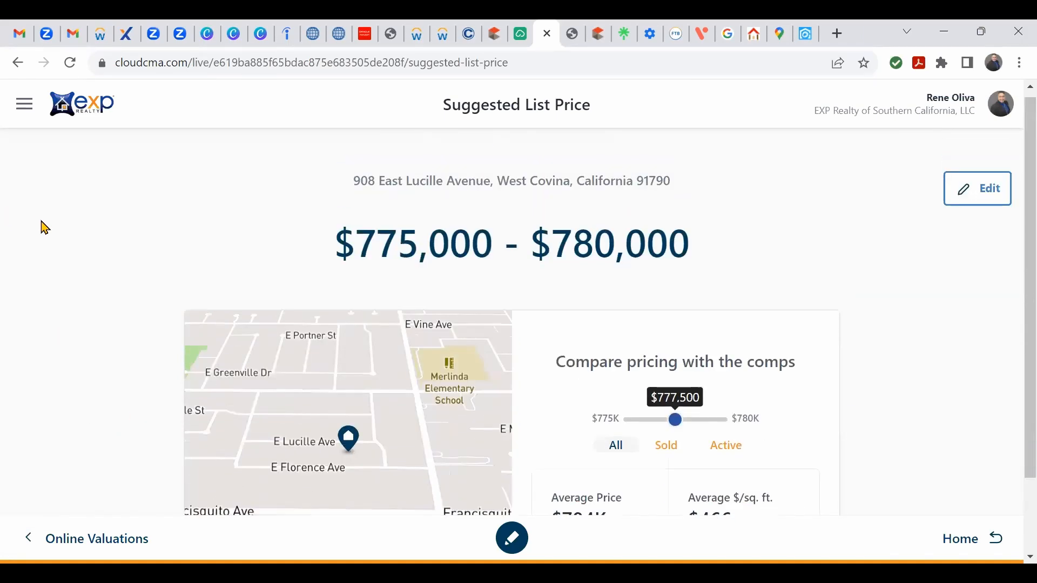
pyautogui.click(18, 63)
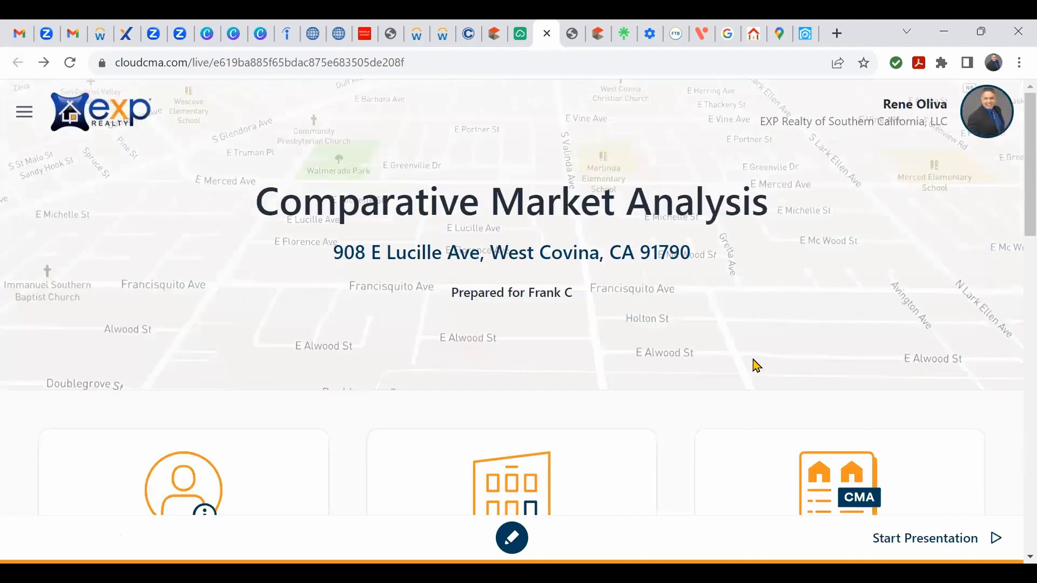
pyautogui.scroll(-8, 756, 356)
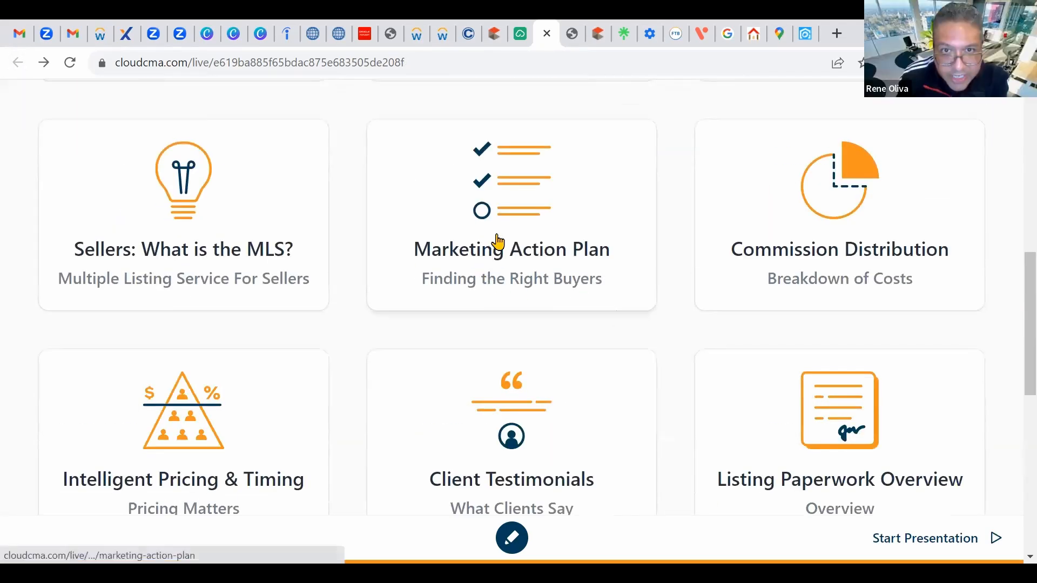
pyautogui.click(527, 235)
pyautogui.scroll(-3, 664, 320)
pyautogui.scroll(3, 662, 319)
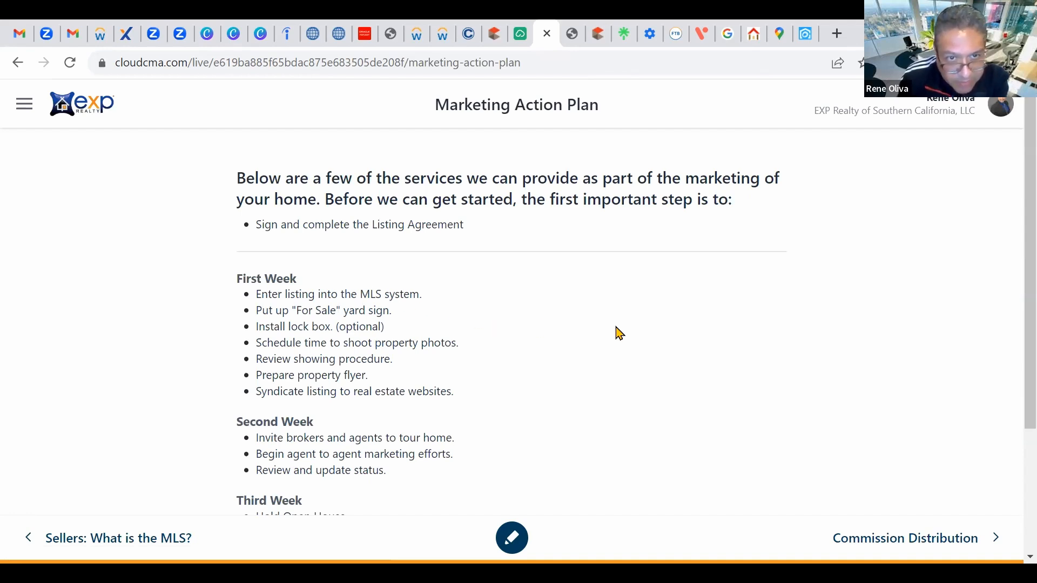
pyautogui.scroll(-3, 617, 332)
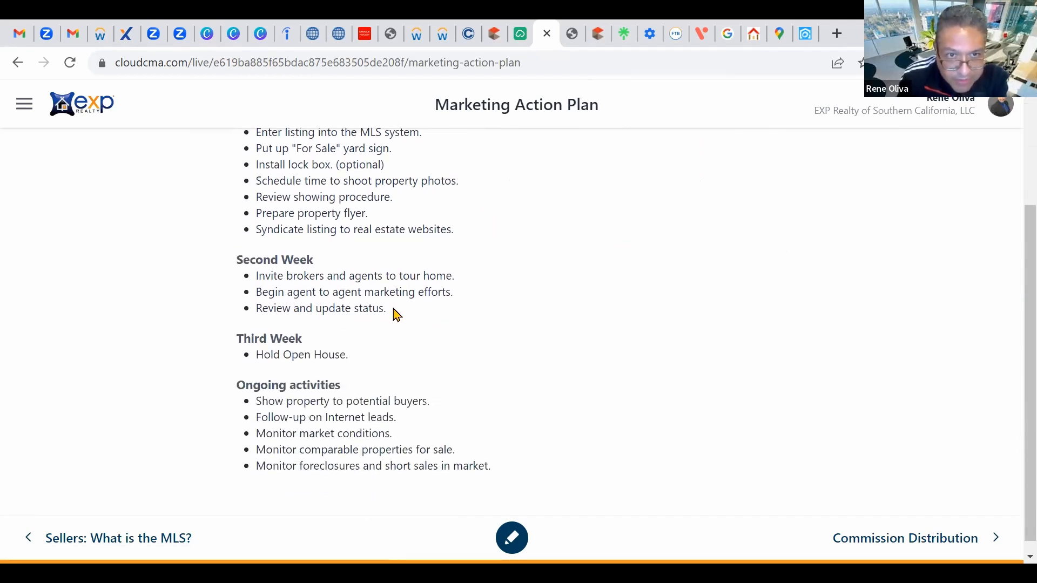
pyautogui.scroll(-1, 402, 312)
pyautogui.scroll(2, 592, 370)
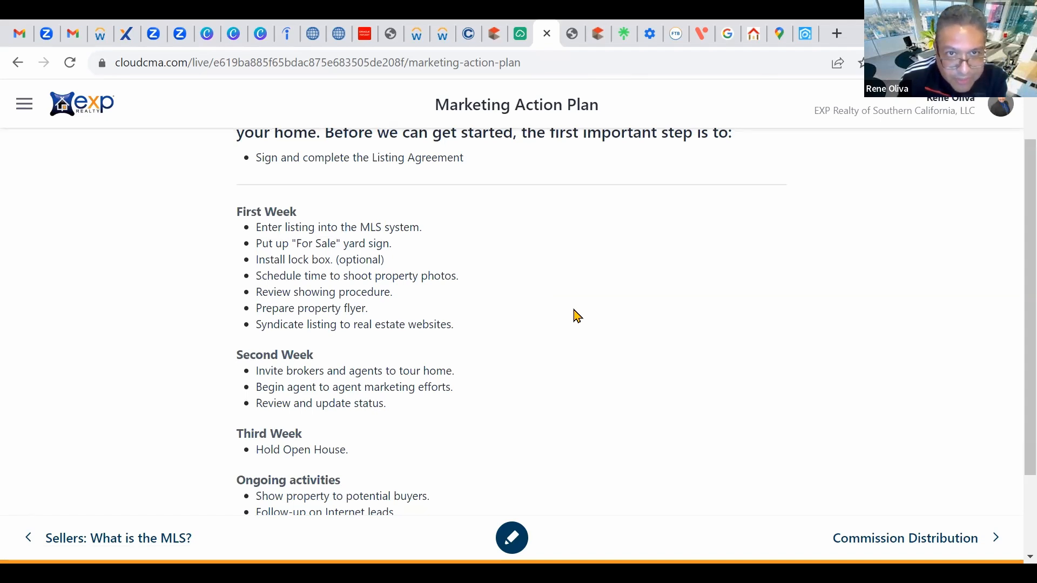
pyautogui.scroll(1, 589, 340)
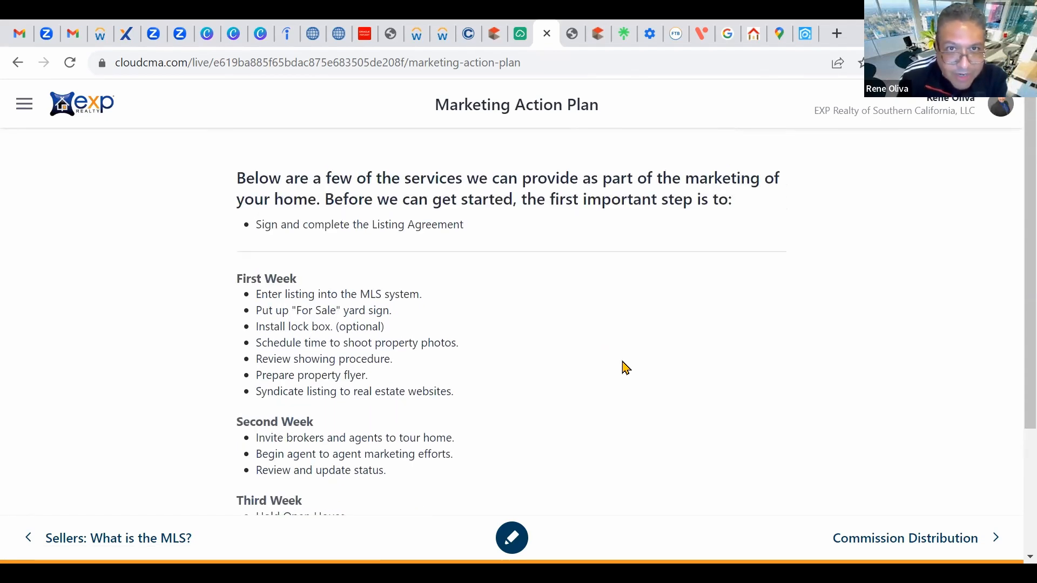
pyautogui.scroll(-3, 621, 365)
pyautogui.scroll(2, 618, 361)
pyautogui.scroll(-2, 619, 360)
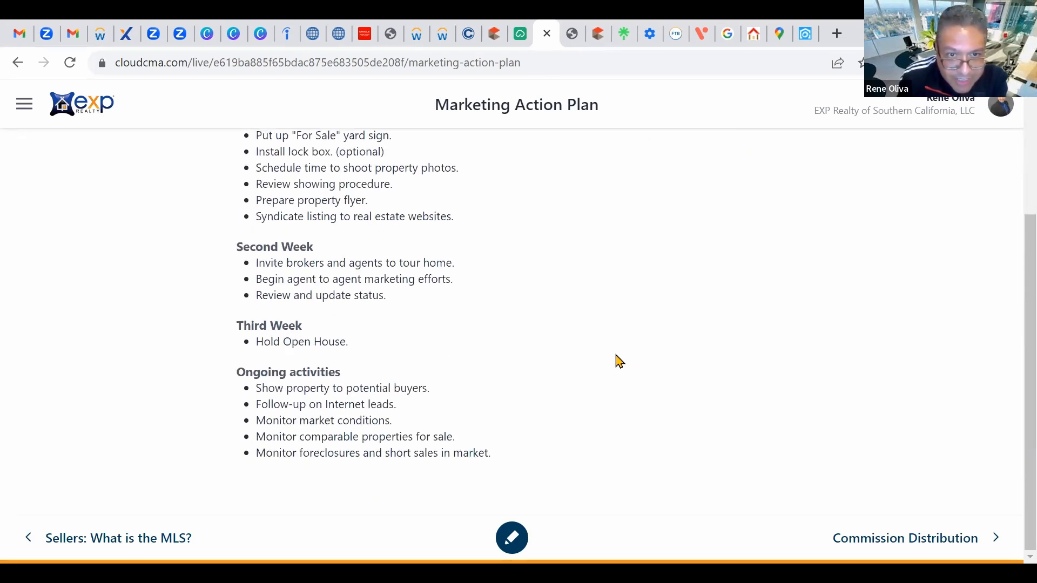
pyautogui.scroll(3, 620, 361)
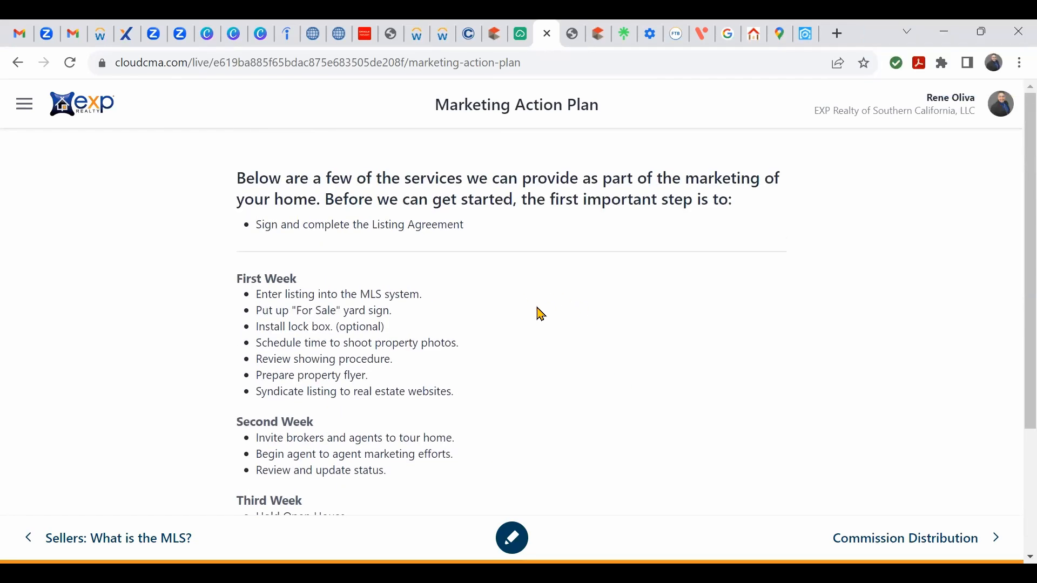
pyautogui.click(528, 43)
pyautogui.click(541, 36)
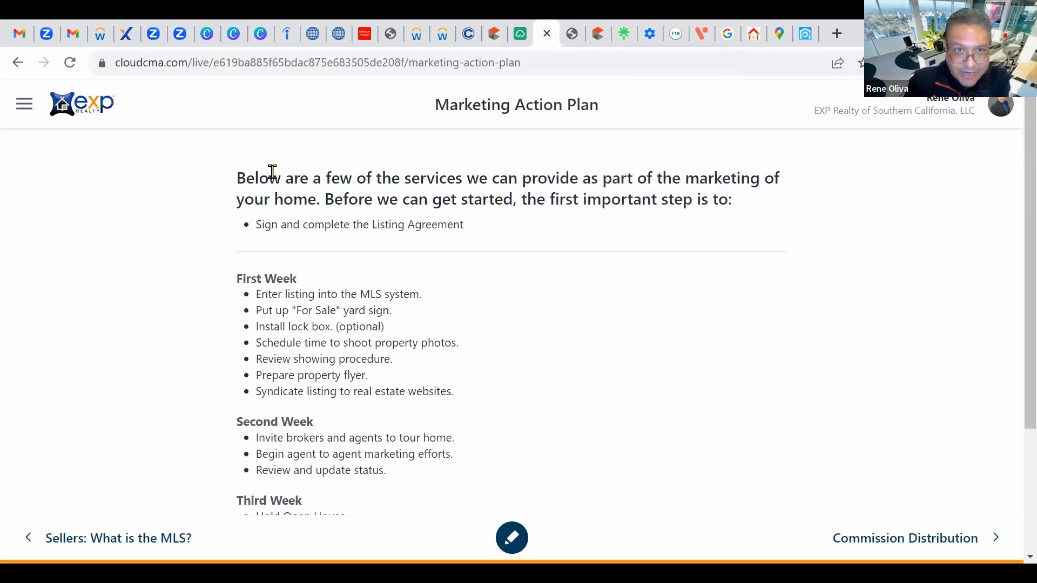
pyautogui.click(17, 62)
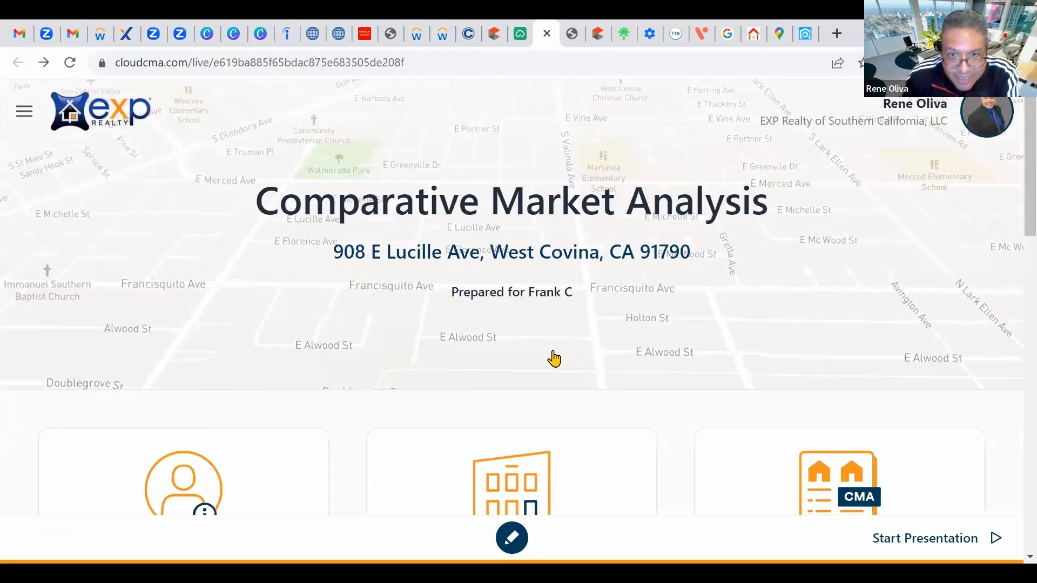
pyautogui.scroll(-12, 551, 357)
pyautogui.scroll(2, 594, 273)
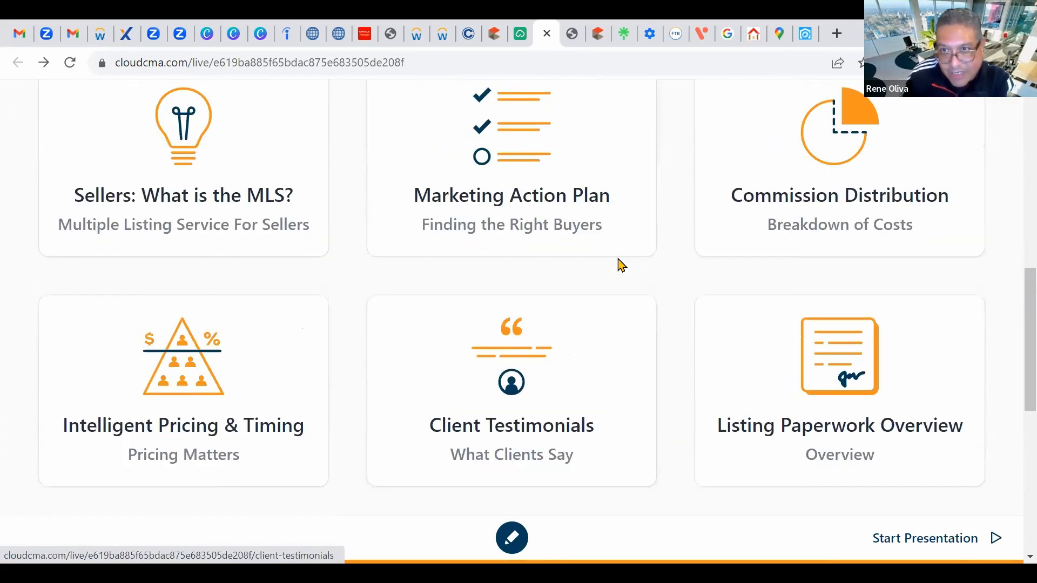
pyautogui.click(839, 155)
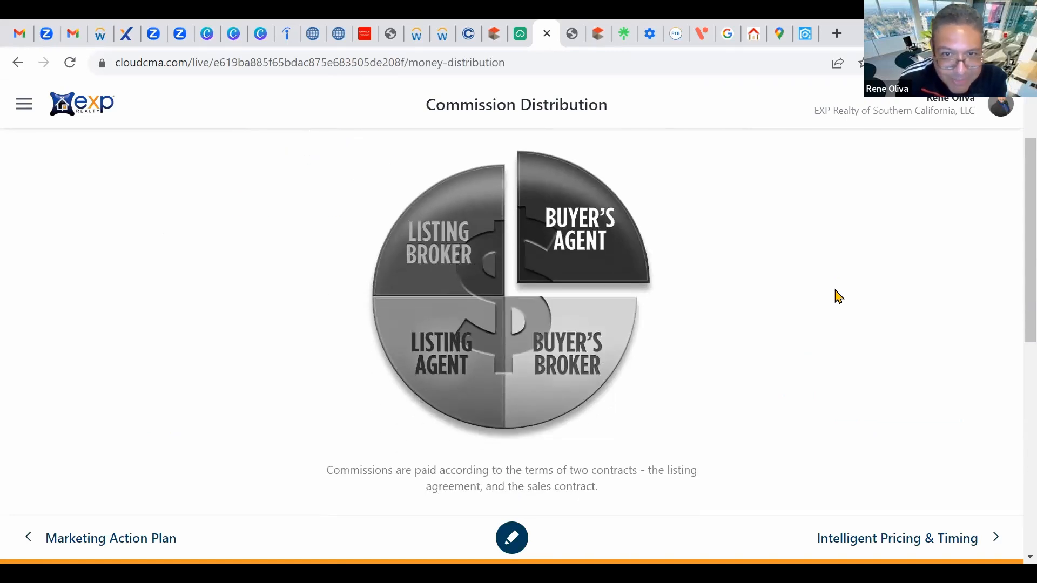
pyautogui.scroll(2, 839, 296)
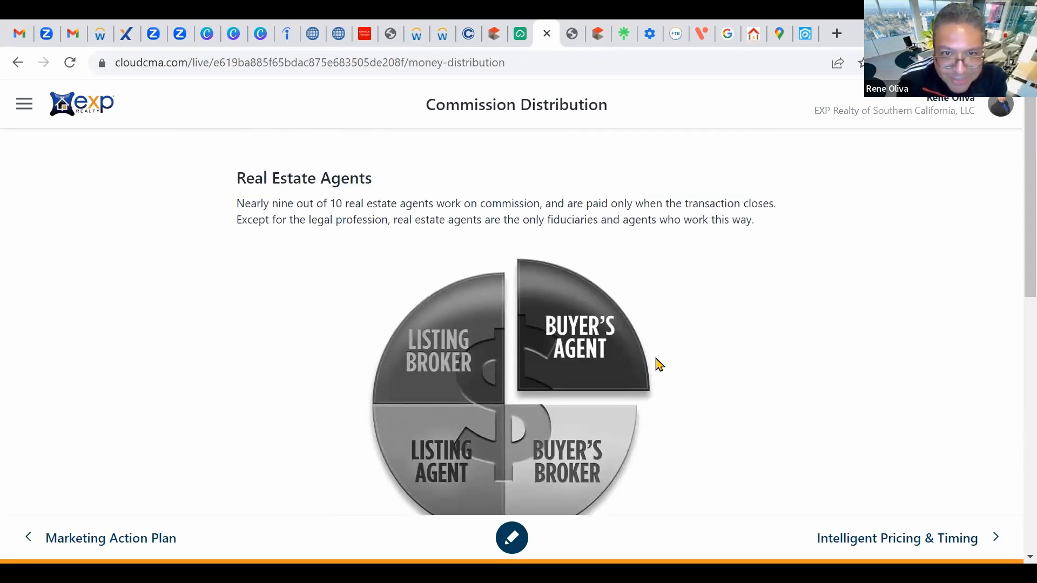
pyautogui.scroll(-1, 604, 332)
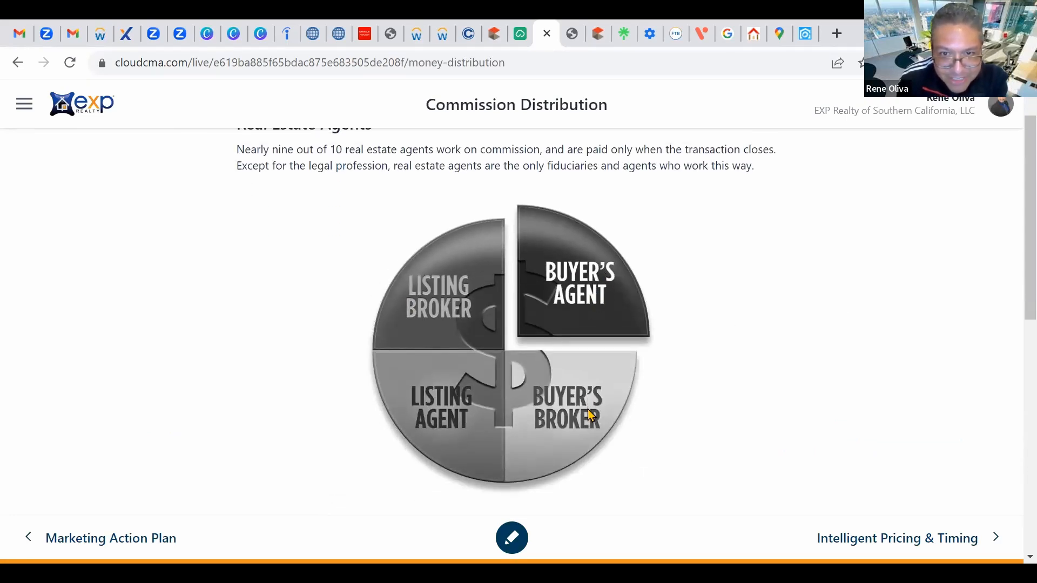
pyautogui.click(17, 62)
pyautogui.scroll(-4, 756, 297)
pyautogui.scroll(-12, 792, 307)
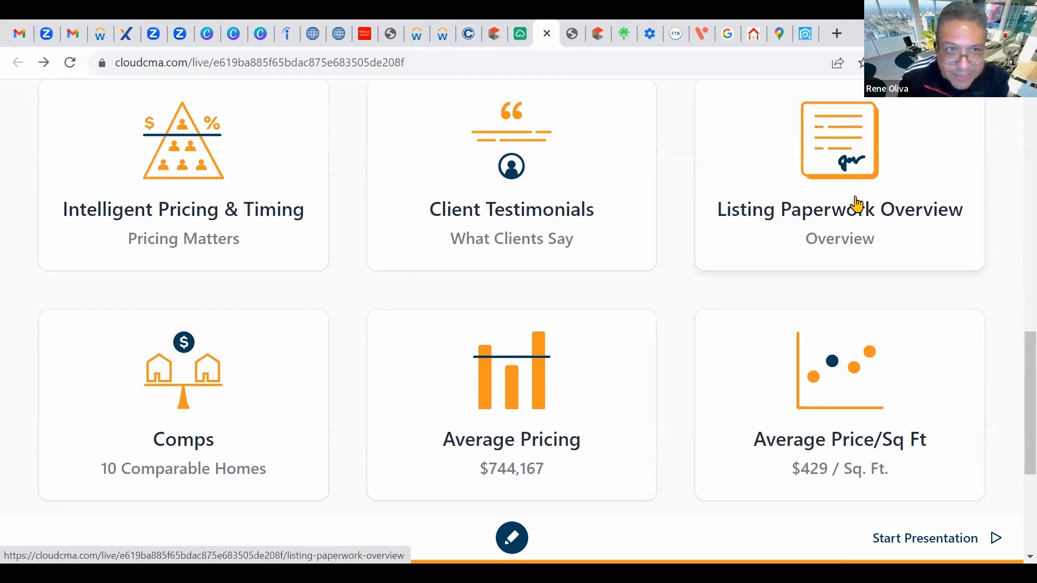
pyautogui.click(566, 158)
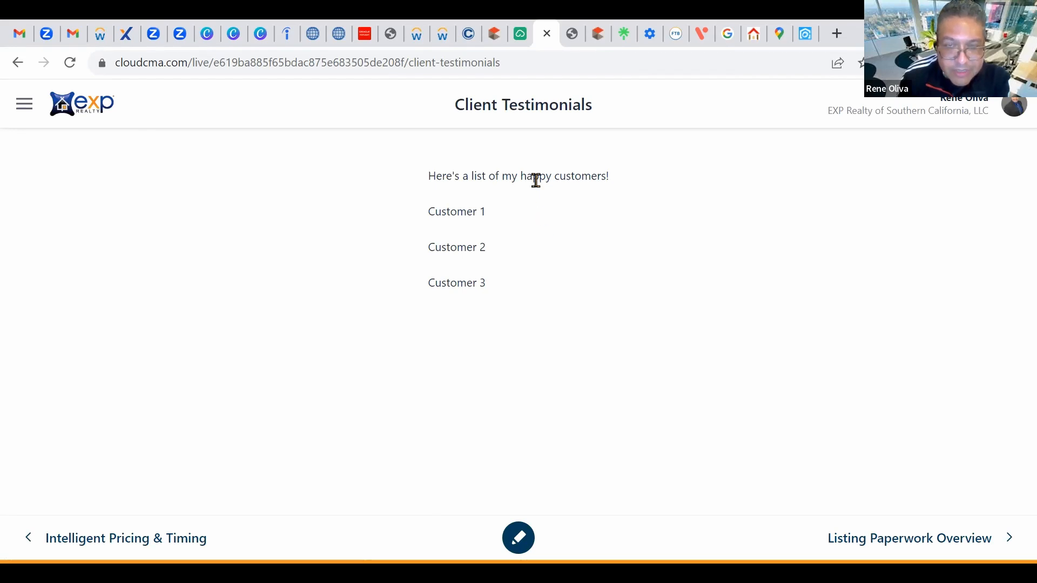
pyautogui.click(520, 33)
pyautogui.scroll(-3, 668, 321)
pyautogui.scroll(3, 189, 157)
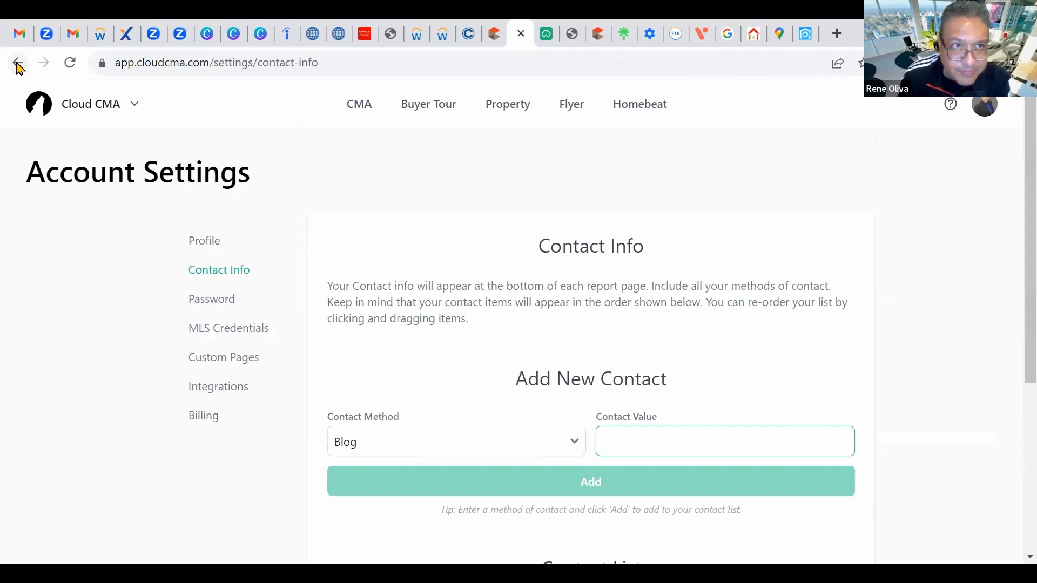
pyautogui.click(18, 63)
pyautogui.scroll(6, 972, 378)
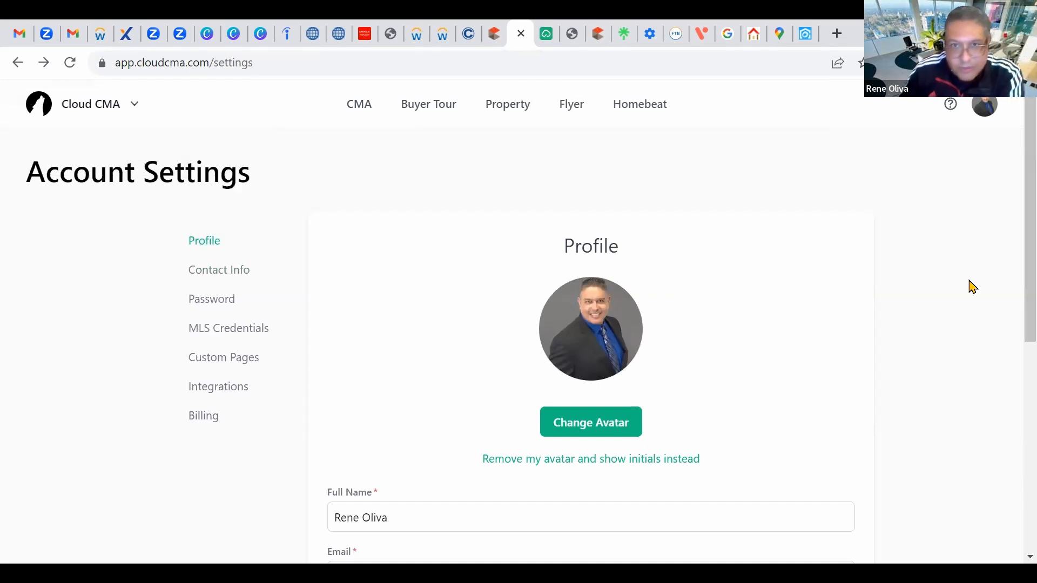
pyautogui.click(546, 33)
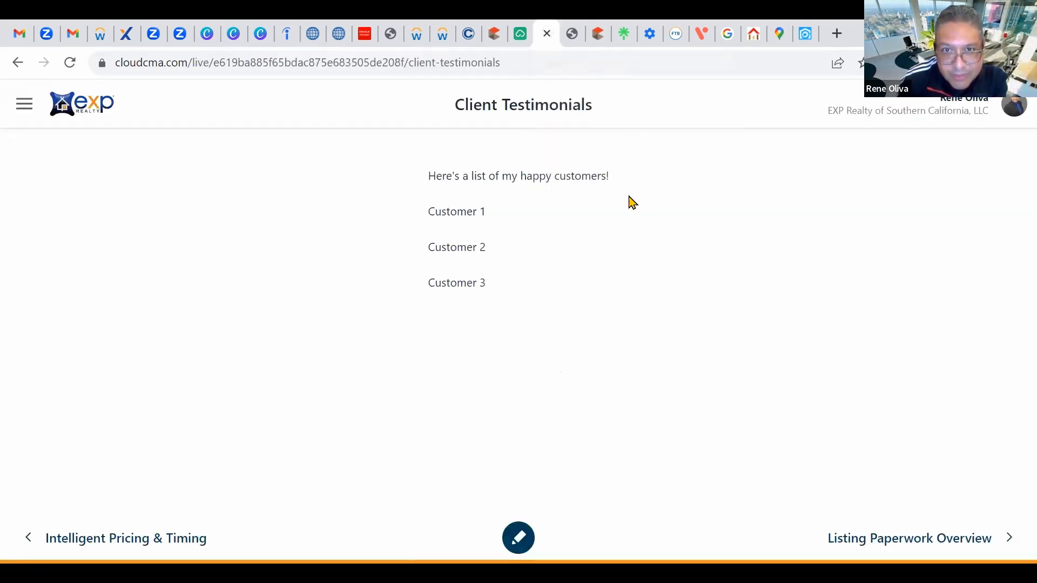
pyautogui.click(17, 62)
pyautogui.scroll(-12, 621, 303)
pyautogui.scroll(-6, 575, 305)
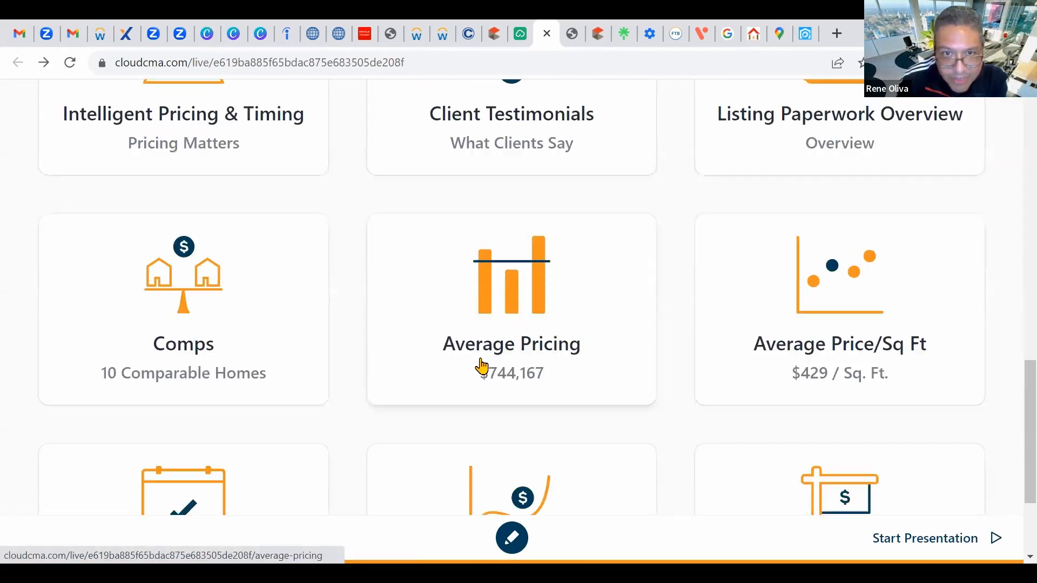
pyautogui.scroll(-2, 486, 340)
pyautogui.scroll(-1, 347, 326)
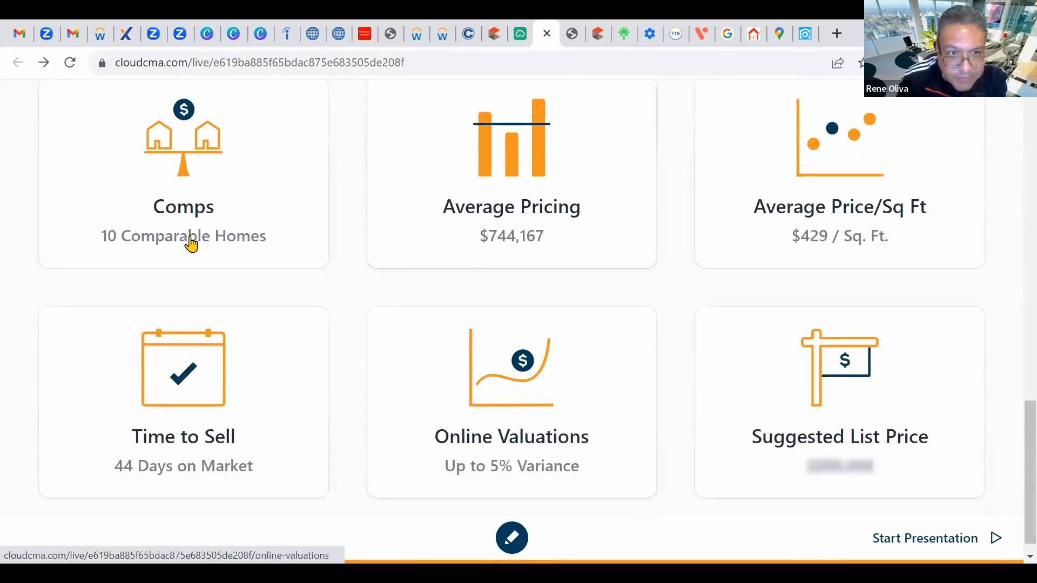
# Step: Review the Time to Sell chart and closed sales (44 days, 96.31% of list), then return to overview
pyautogui.scroll(-1, 281, 418)
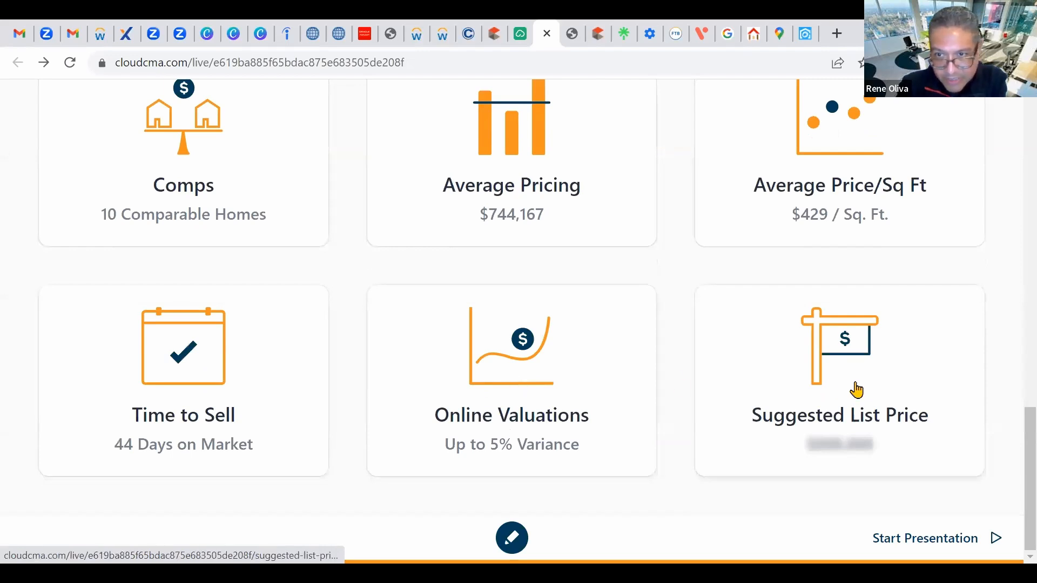
pyautogui.click(295, 414)
pyautogui.scroll(-2, 704, 320)
pyautogui.scroll(2, 704, 320)
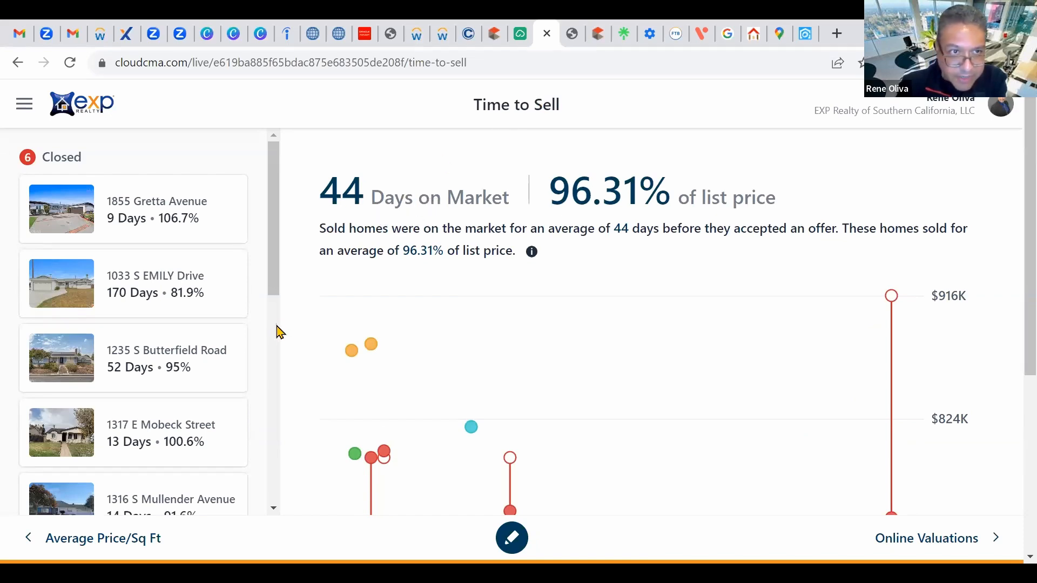
pyautogui.scroll(-4, 216, 368)
pyautogui.scroll(-5, 505, 393)
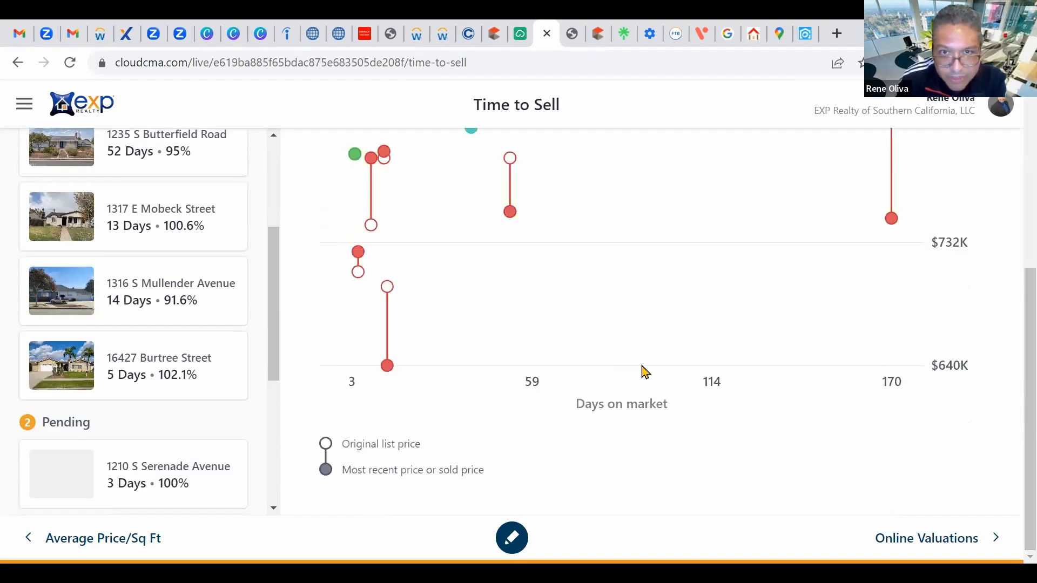
pyautogui.scroll(5, 643, 370)
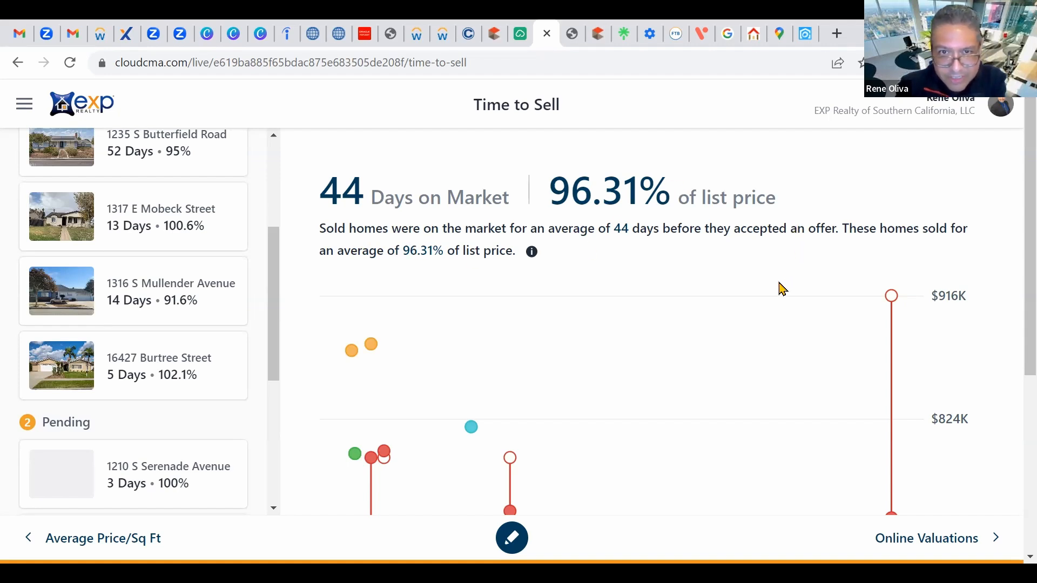
pyautogui.scroll(-5, 783, 290)
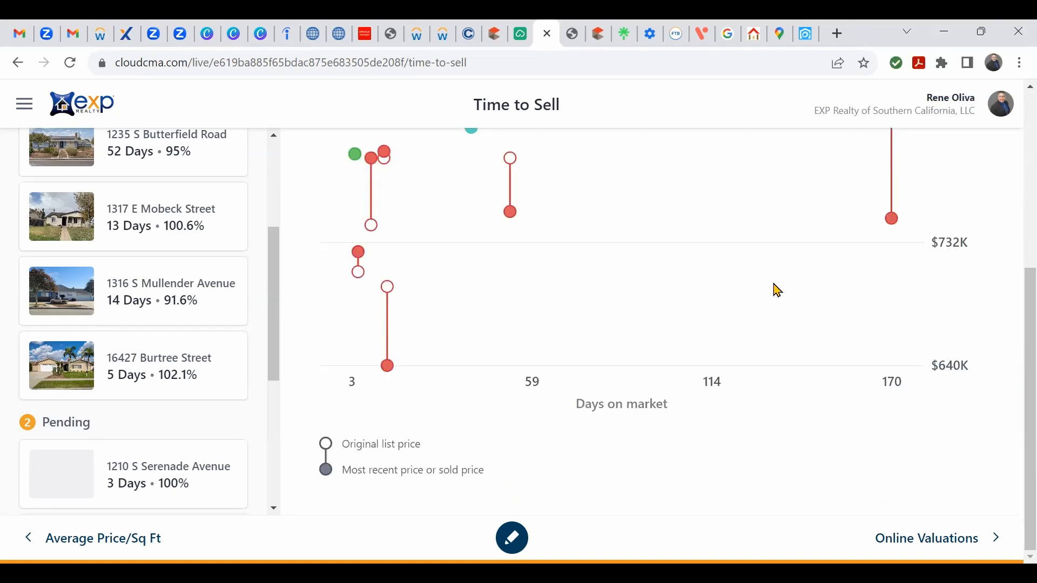
pyautogui.scroll(5, 778, 290)
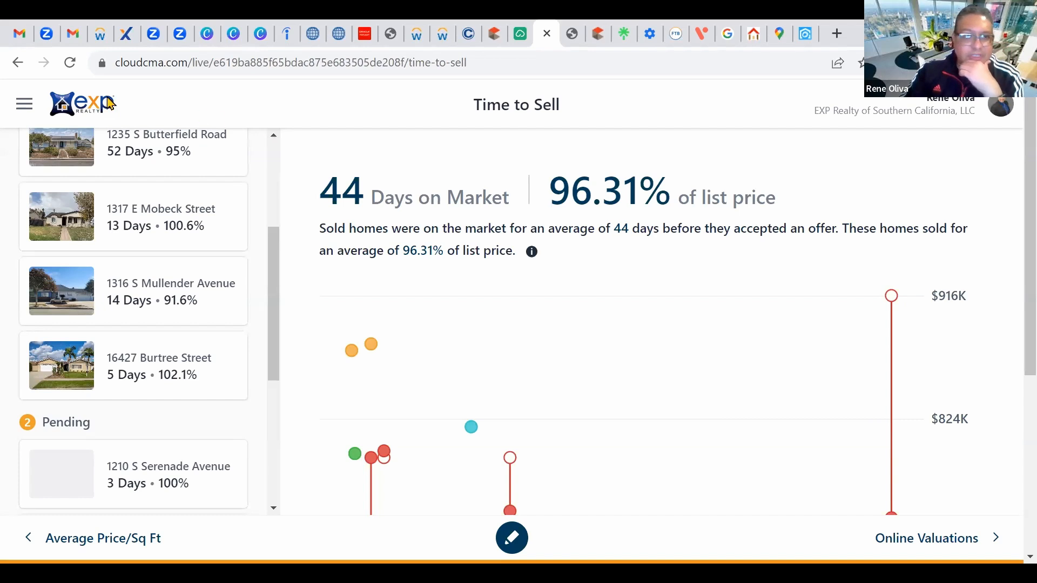
pyautogui.click(13, 69)
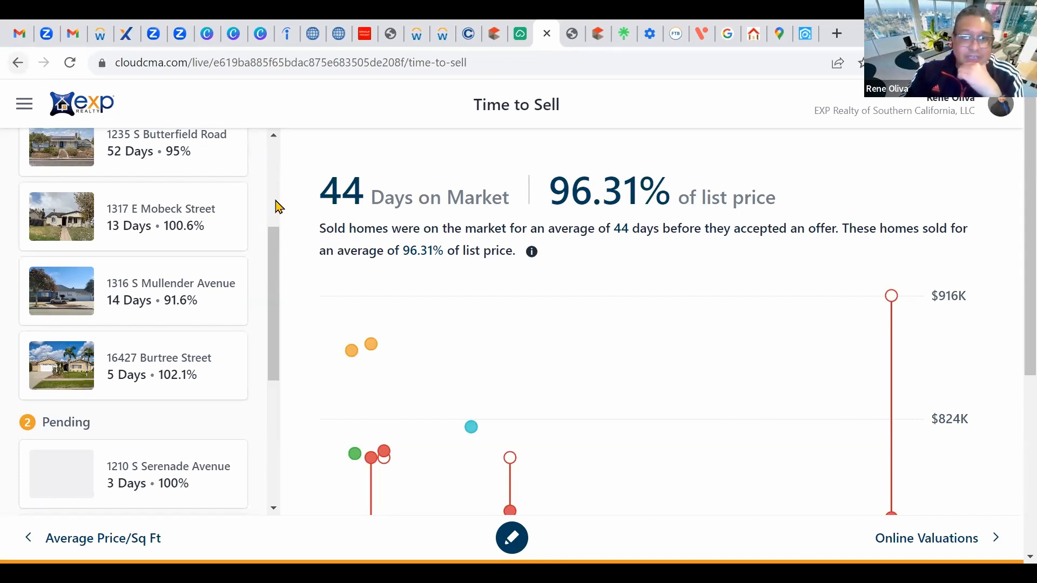
pyautogui.scroll(-4, 781, 250)
pyautogui.scroll(-8, 781, 250)
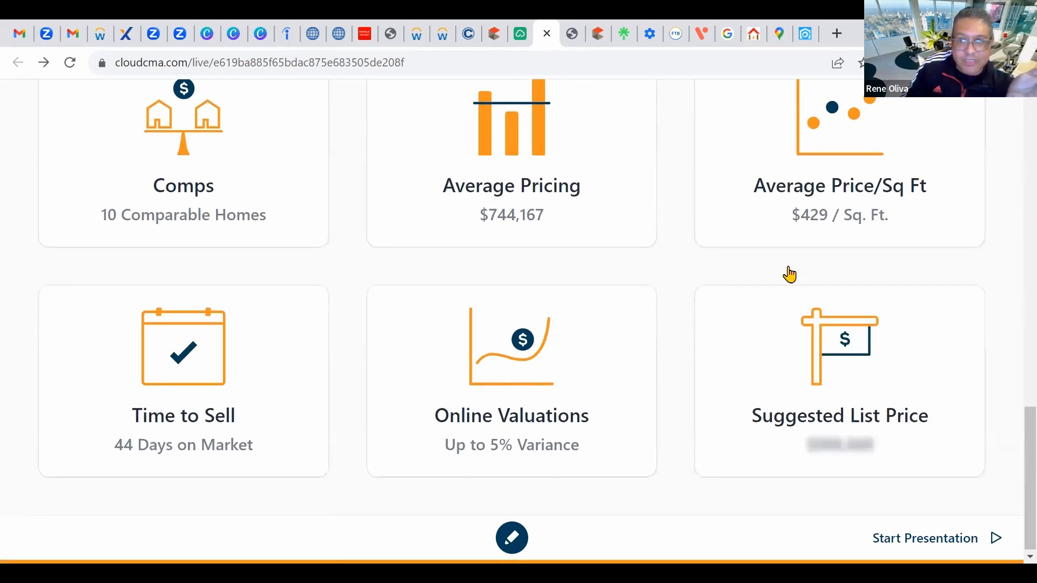
pyautogui.scroll(4, 788, 273)
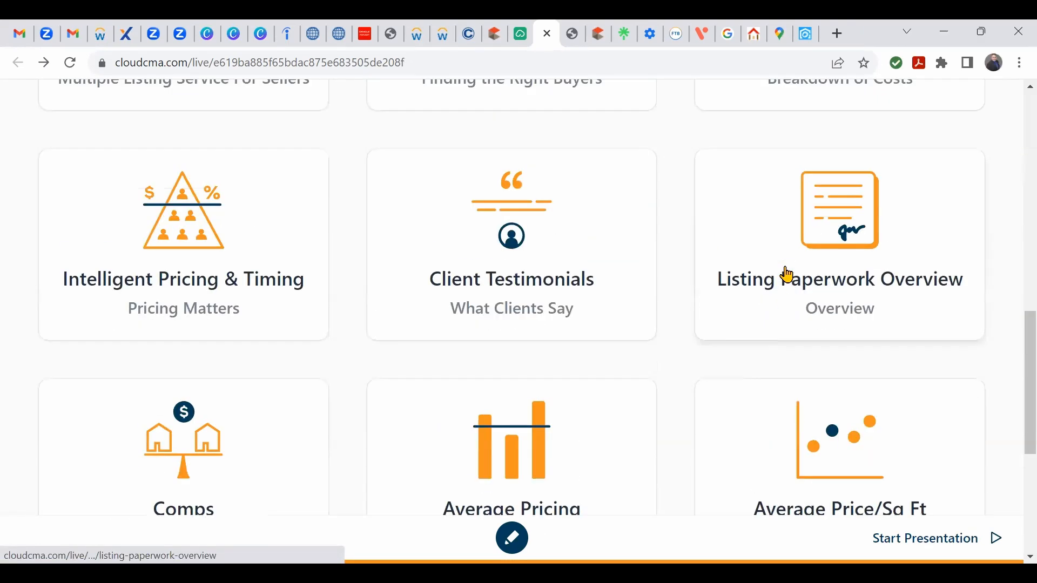
pyautogui.scroll(-4, 788, 274)
pyautogui.scroll(-1, 788, 274)
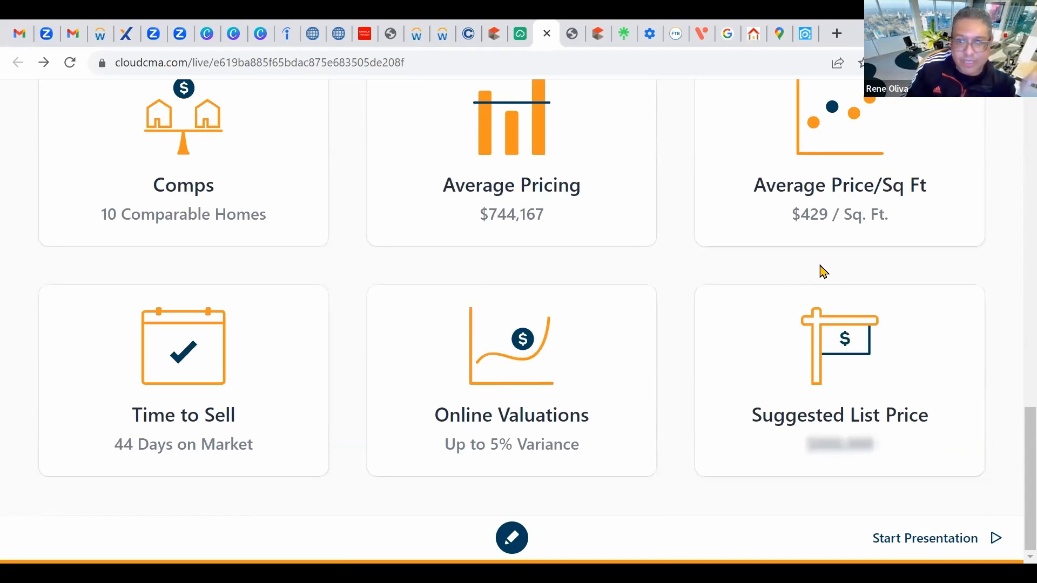
pyautogui.scroll(2, 821, 270)
pyautogui.click(920, 283)
pyautogui.scroll(-2, 746, 341)
pyautogui.scroll(2, 748, 340)
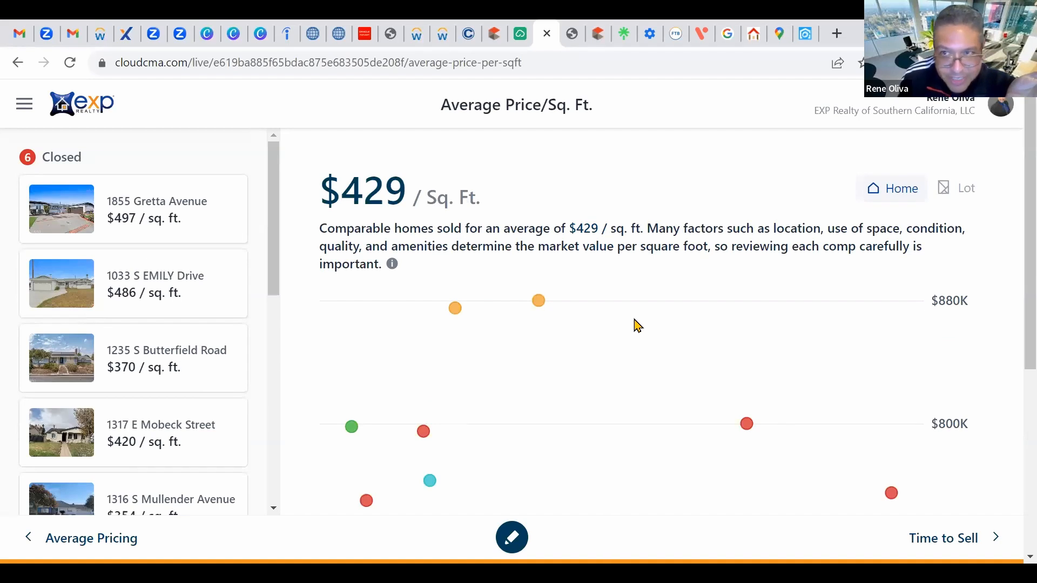
pyautogui.scroll(-4, 662, 339)
pyautogui.scroll(4, 662, 339)
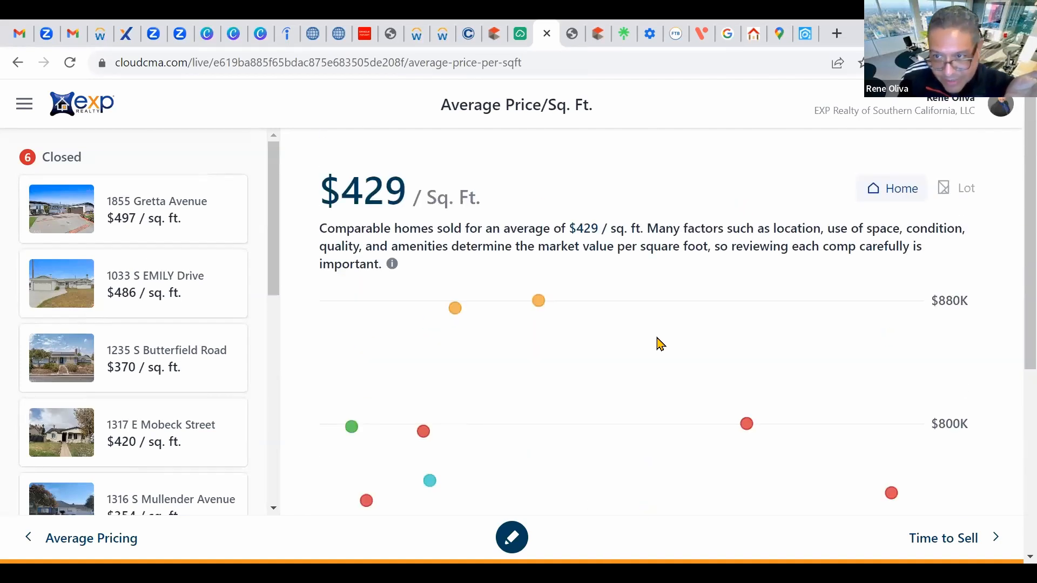
pyautogui.scroll(-6, 661, 342)
pyautogui.scroll(5, 660, 343)
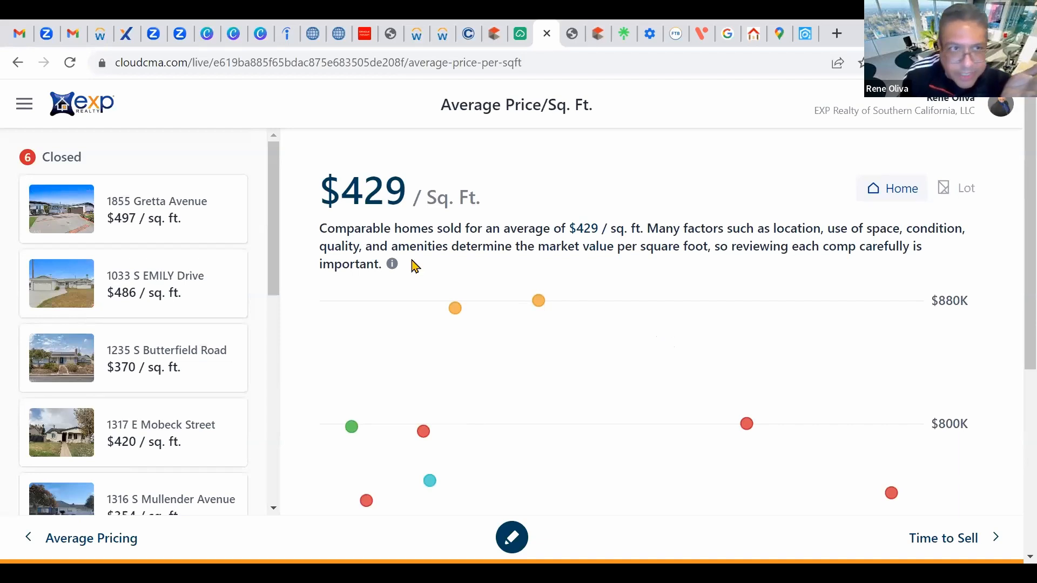
pyautogui.click(18, 64)
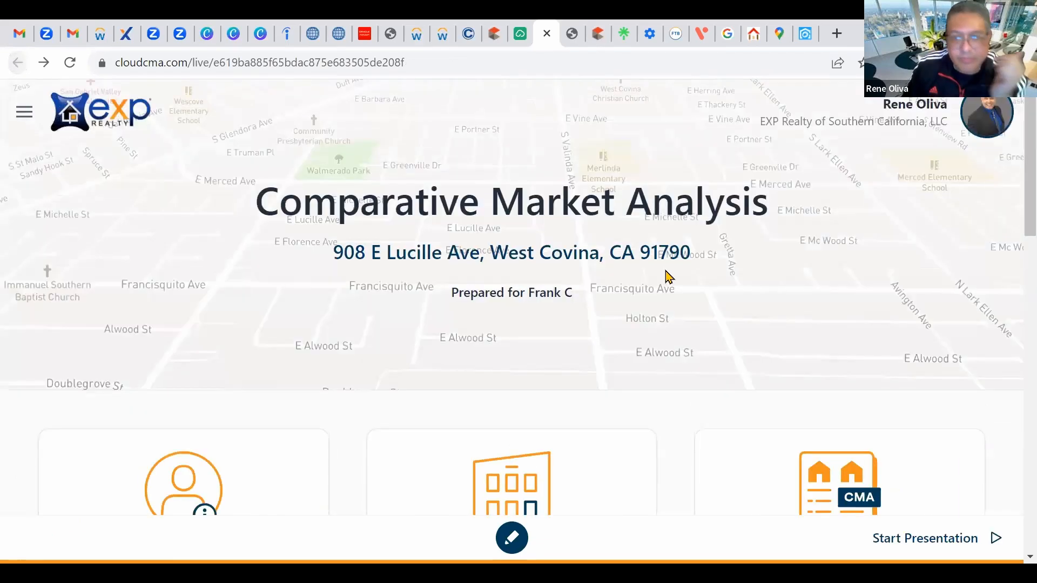
pyautogui.scroll(-7, 778, 267)
pyautogui.scroll(-10, 831, 373)
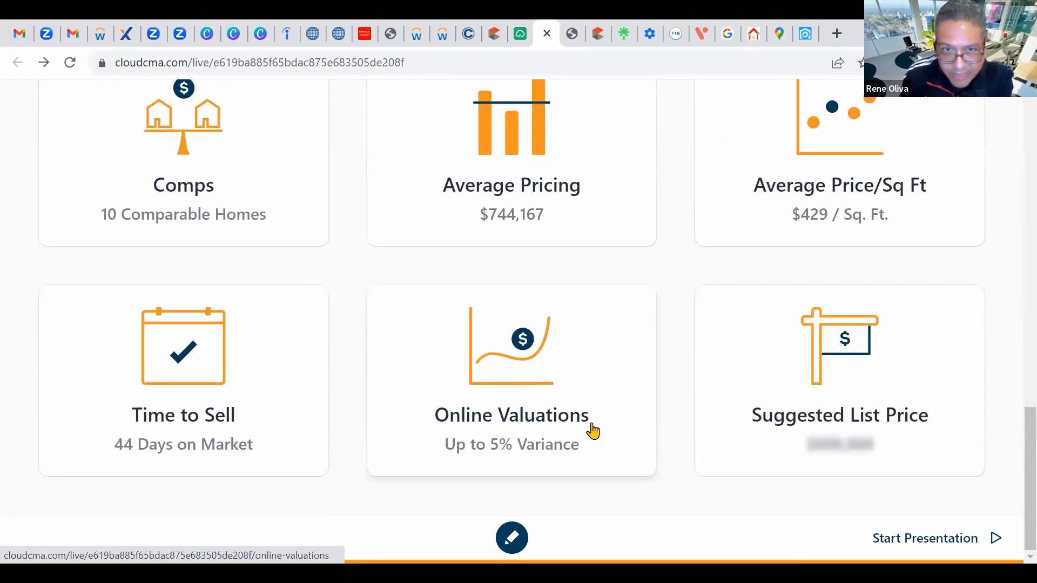
pyautogui.scroll(3, 595, 430)
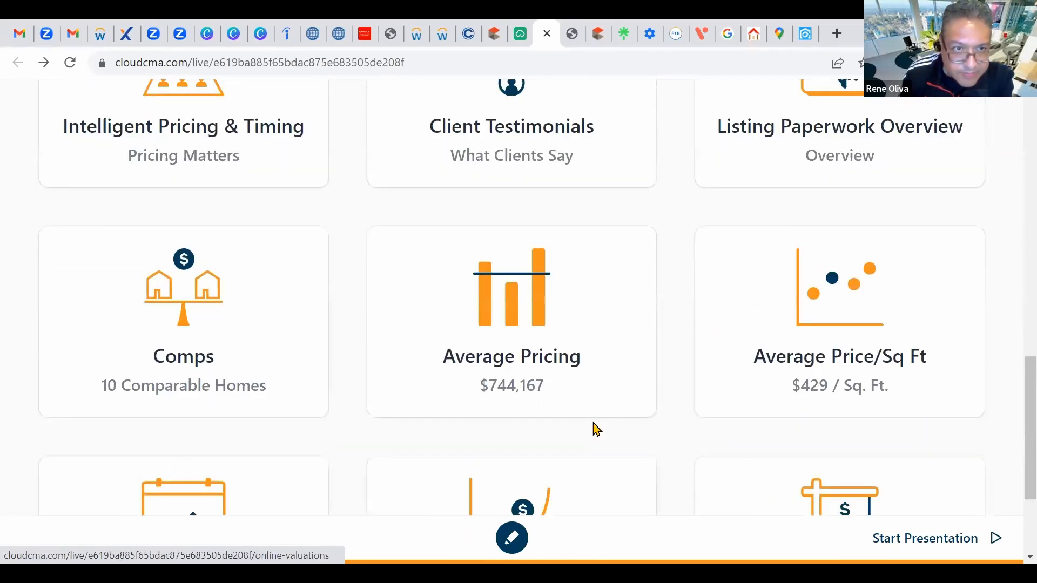
pyautogui.click(190, 156)
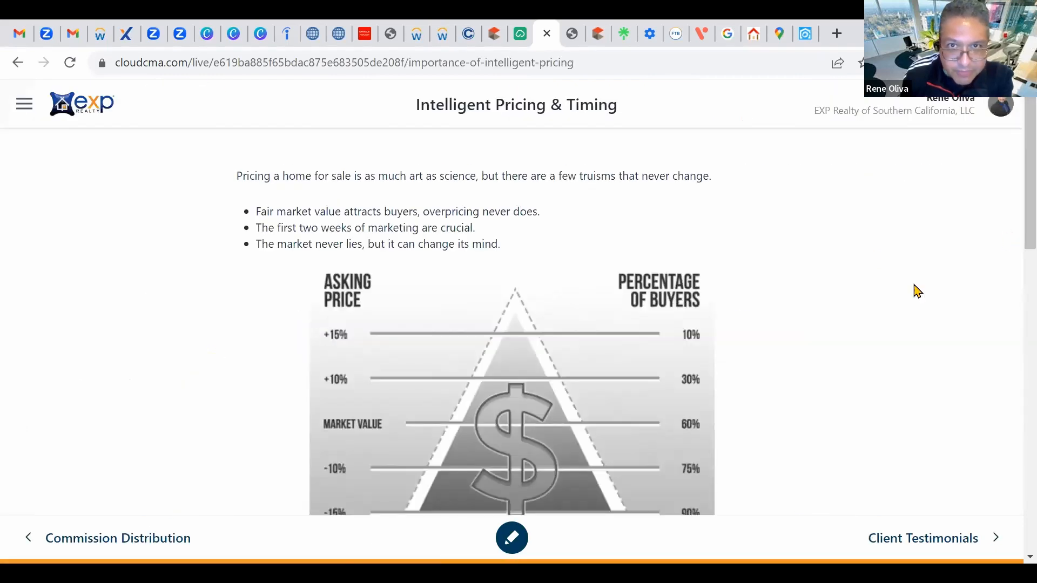
pyautogui.scroll(-2, 875, 303)
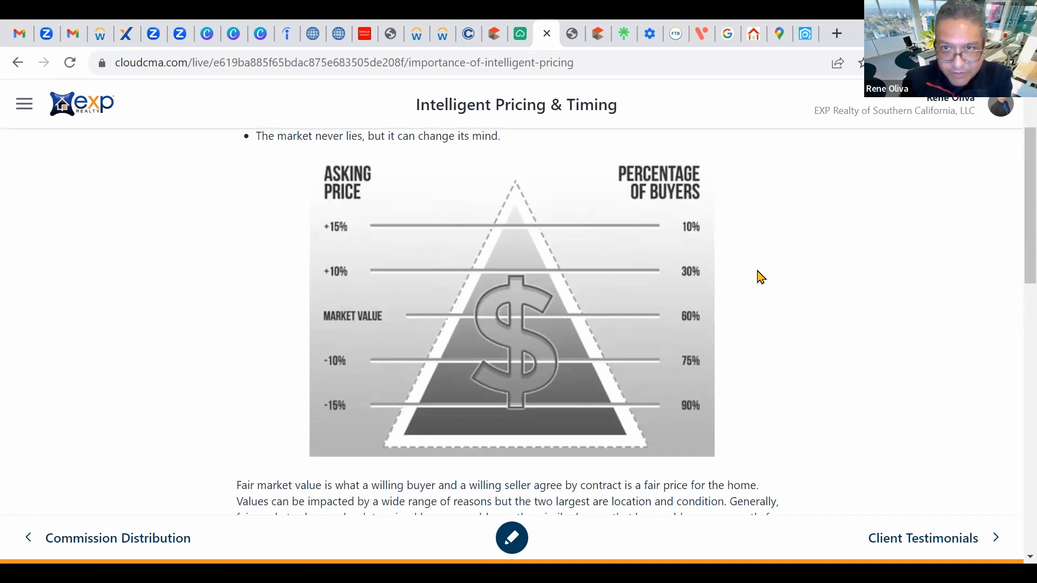
pyautogui.scroll(-3, 505, 336)
pyautogui.scroll(5, 505, 336)
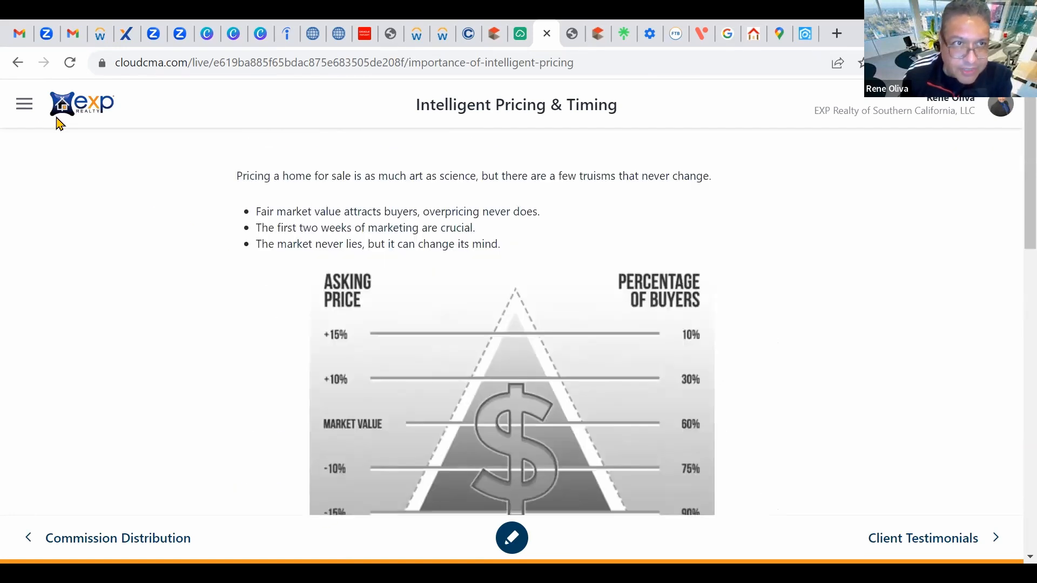
pyautogui.click(15, 63)
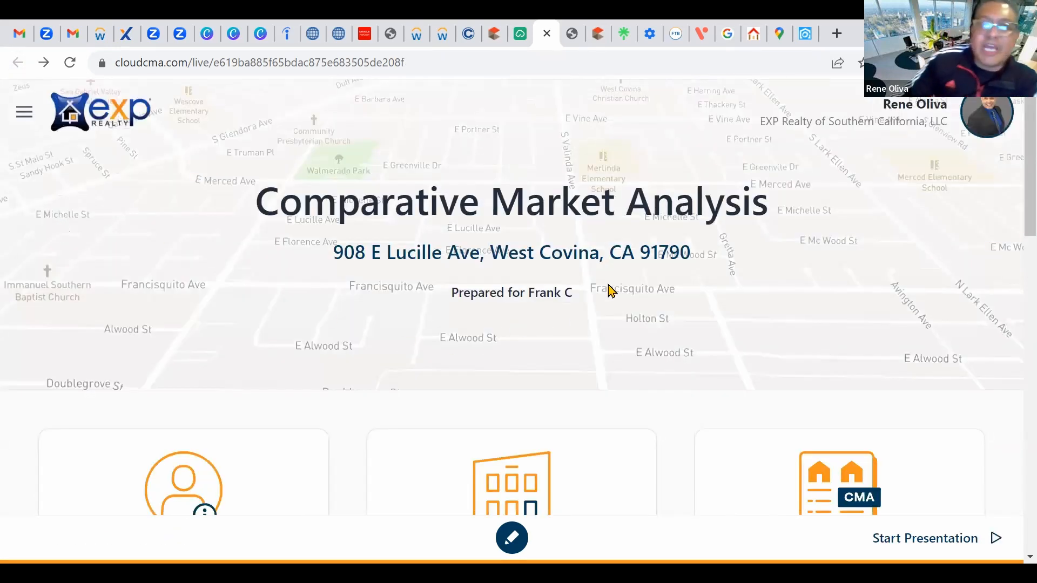
pyautogui.scroll(-7, 678, 227)
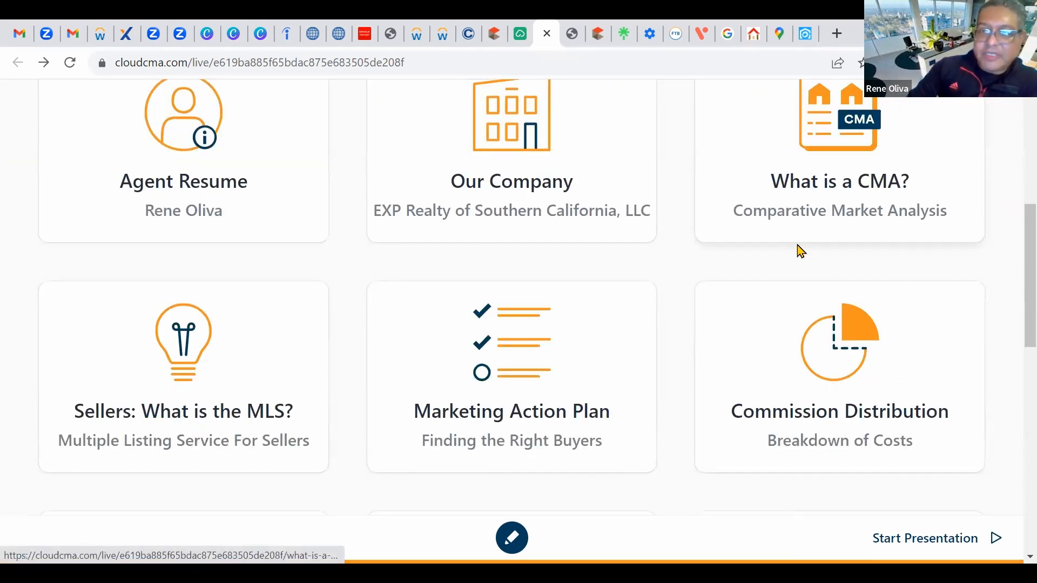
pyautogui.scroll(-6, 796, 247)
pyautogui.scroll(4, 743, 282)
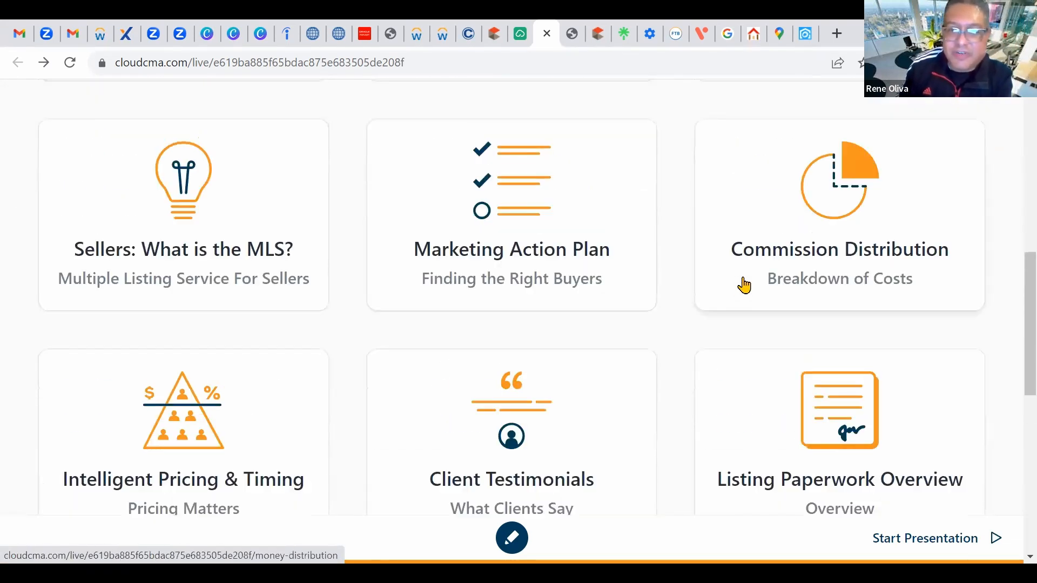
pyautogui.scroll(-3, 718, 294)
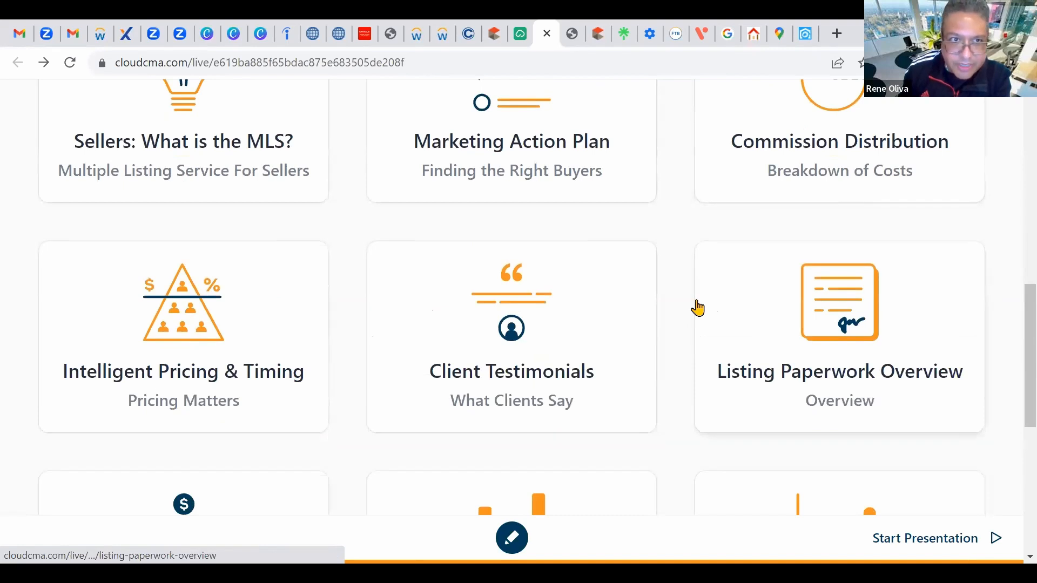
pyautogui.scroll(2, 384, 359)
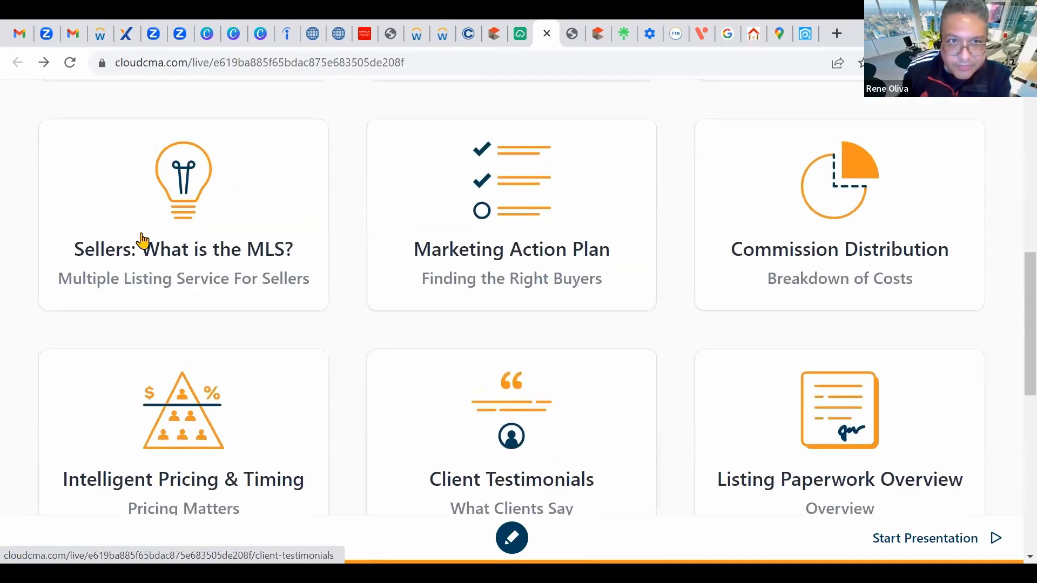
pyautogui.click(173, 213)
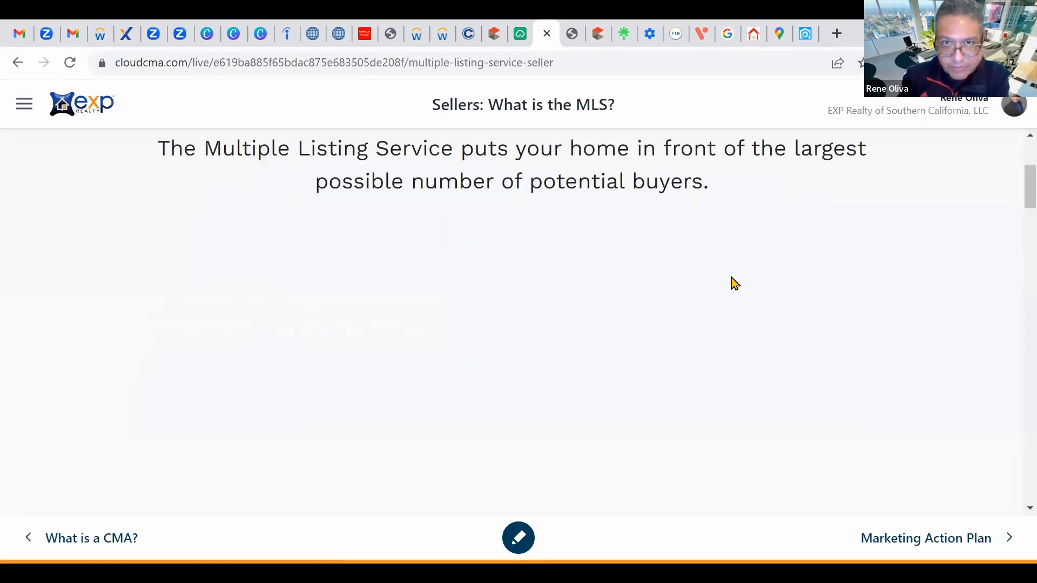
pyautogui.scroll(-10, 734, 283)
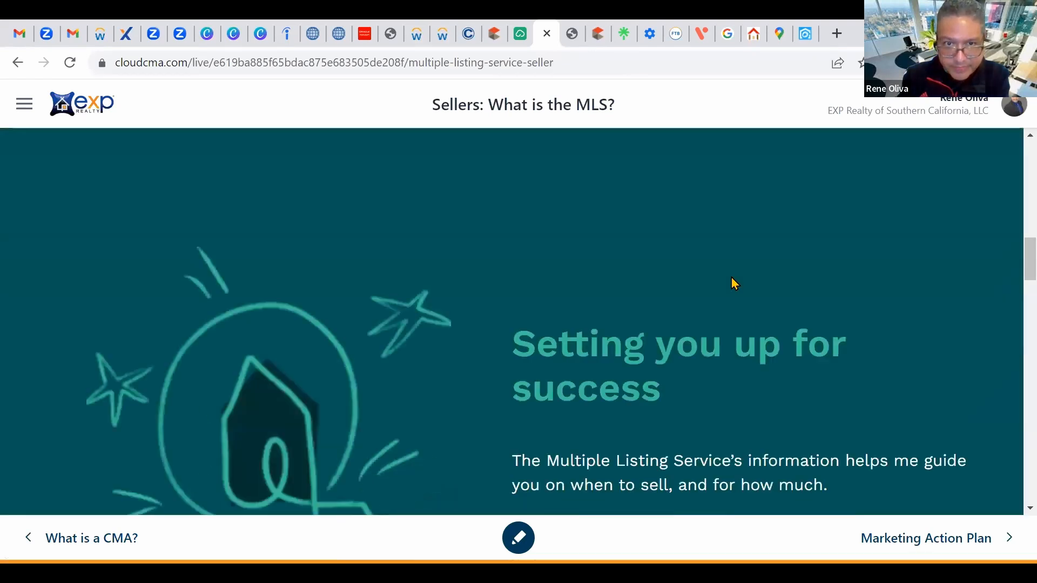
pyautogui.scroll(-1, 732, 282)
pyautogui.scroll(6, 419, 186)
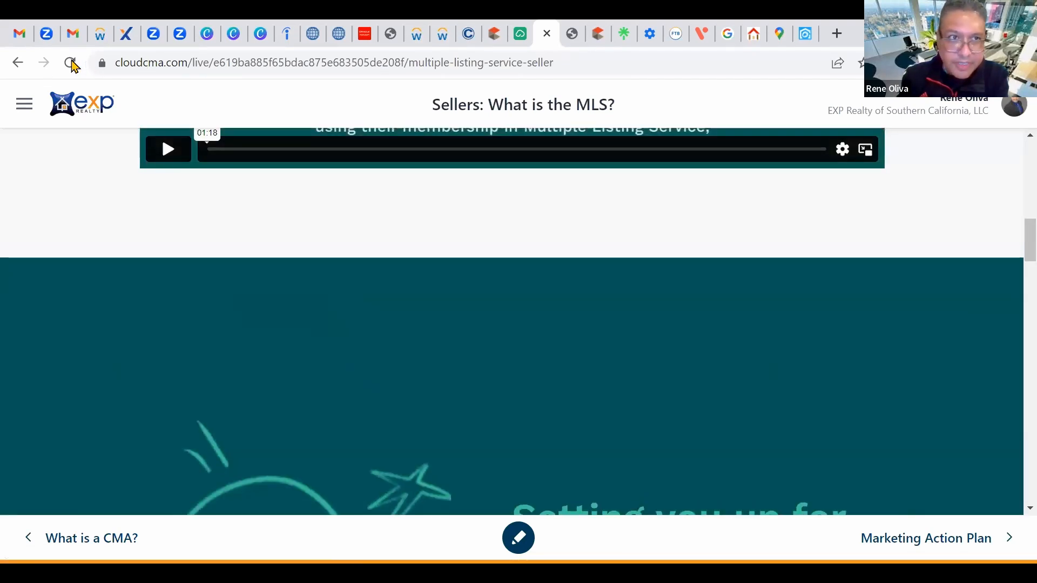
pyautogui.click(18, 64)
pyautogui.scroll(-13, 702, 323)
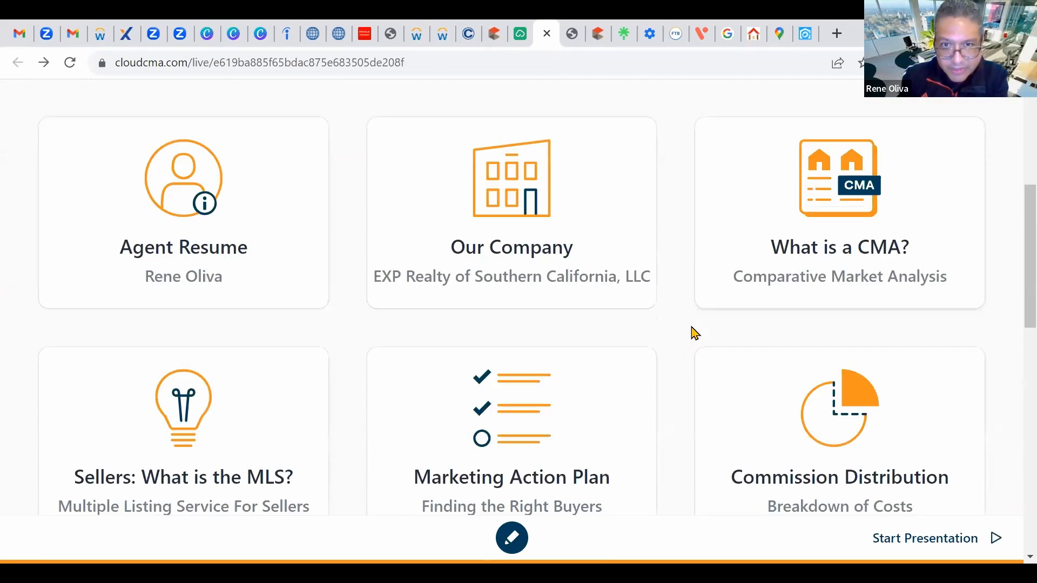
pyautogui.scroll(-6, 695, 333)
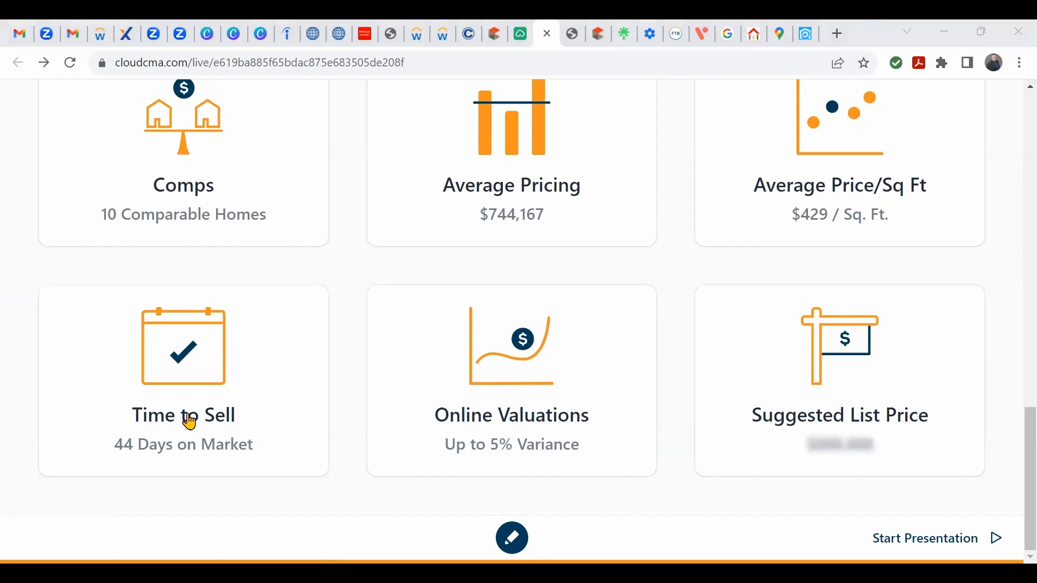
pyautogui.scroll(20, 69, 424)
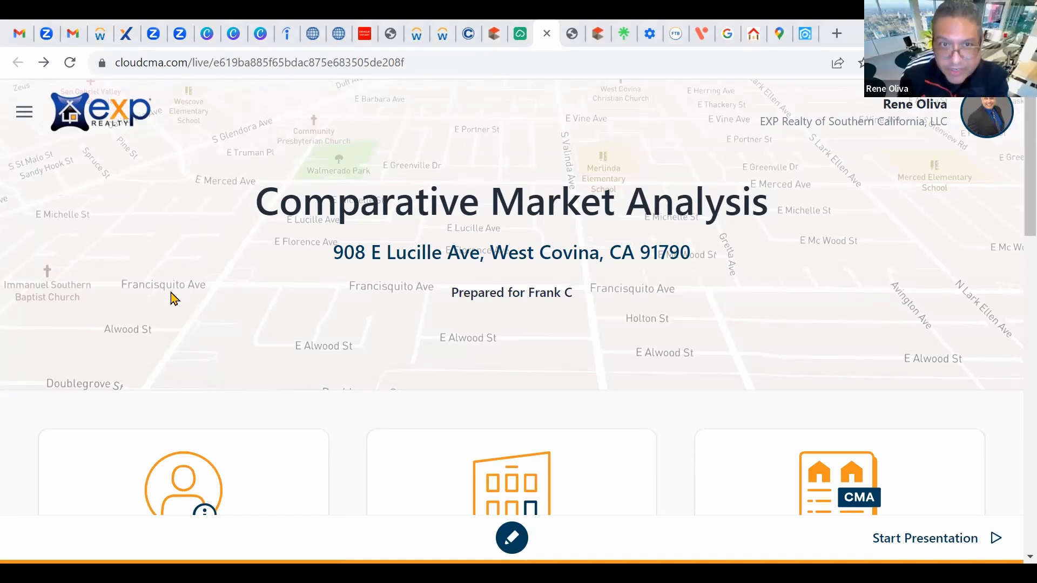
pyautogui.scroll(-15, 189, 309)
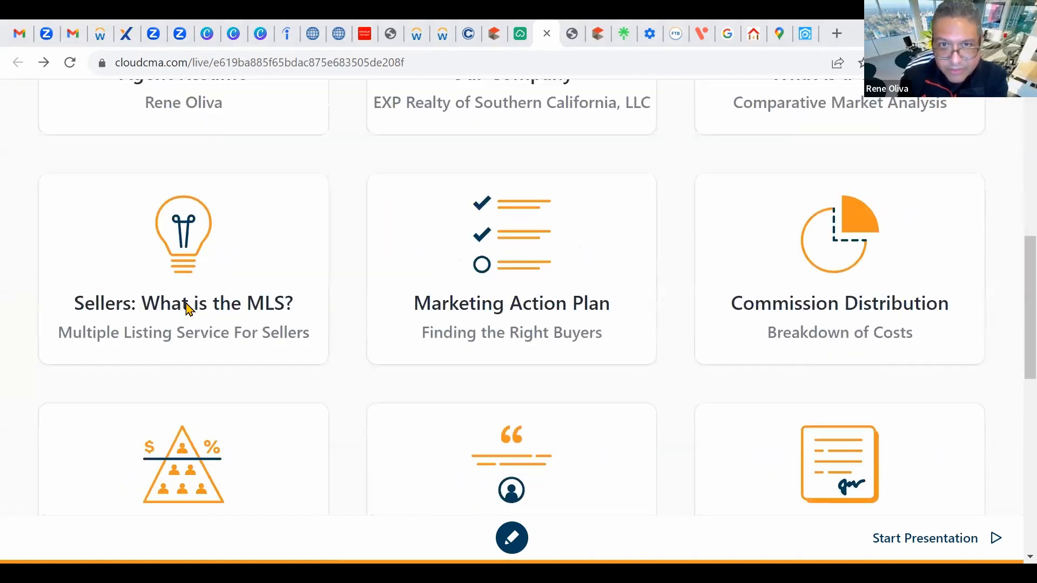
pyautogui.scroll(-4, 189, 309)
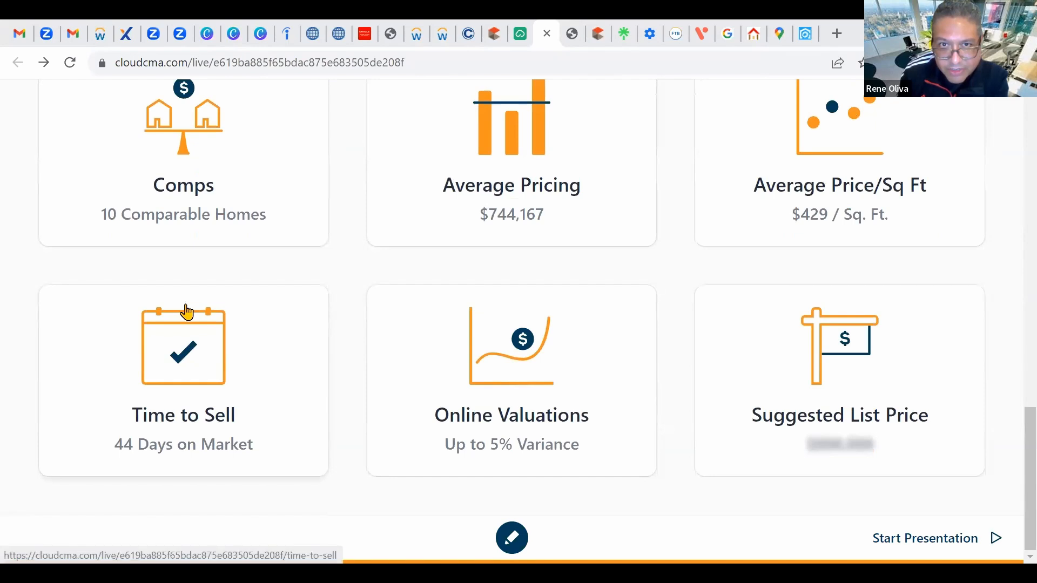
pyautogui.scroll(19, 251, 300)
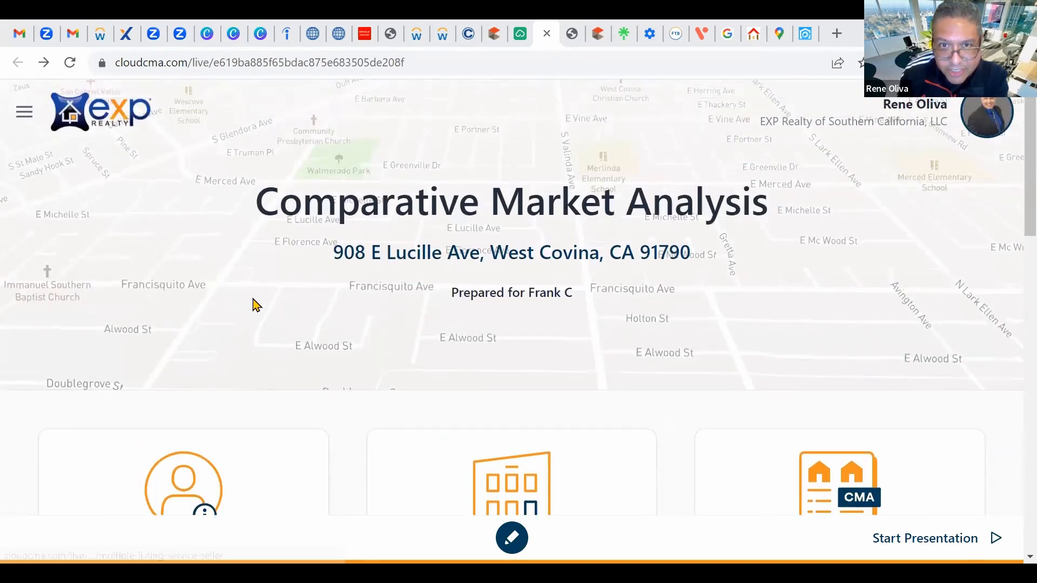
pyautogui.scroll(-5, 170, 336)
pyautogui.scroll(-5, 170, 341)
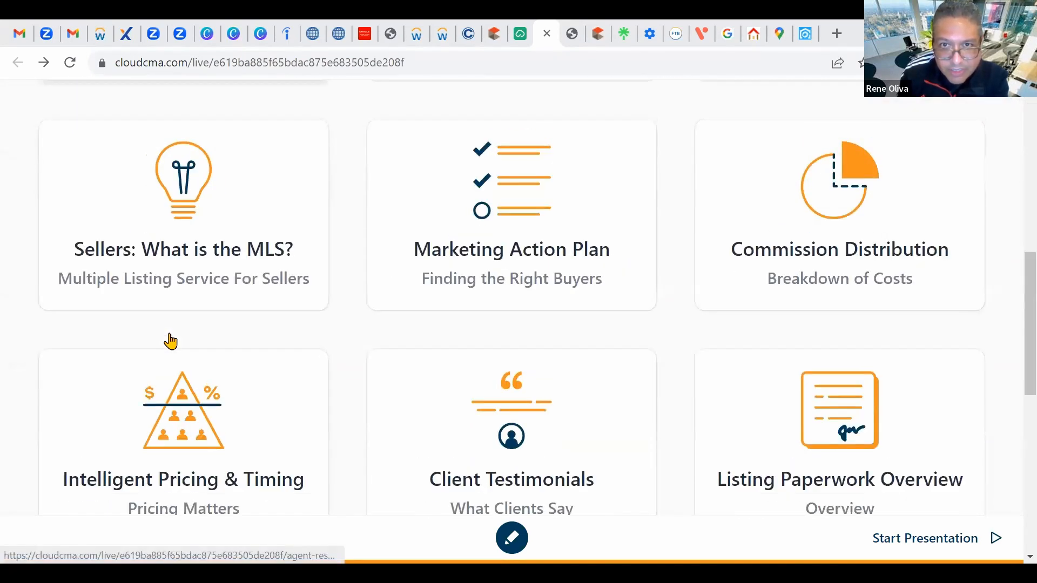
pyautogui.scroll(-10, 170, 341)
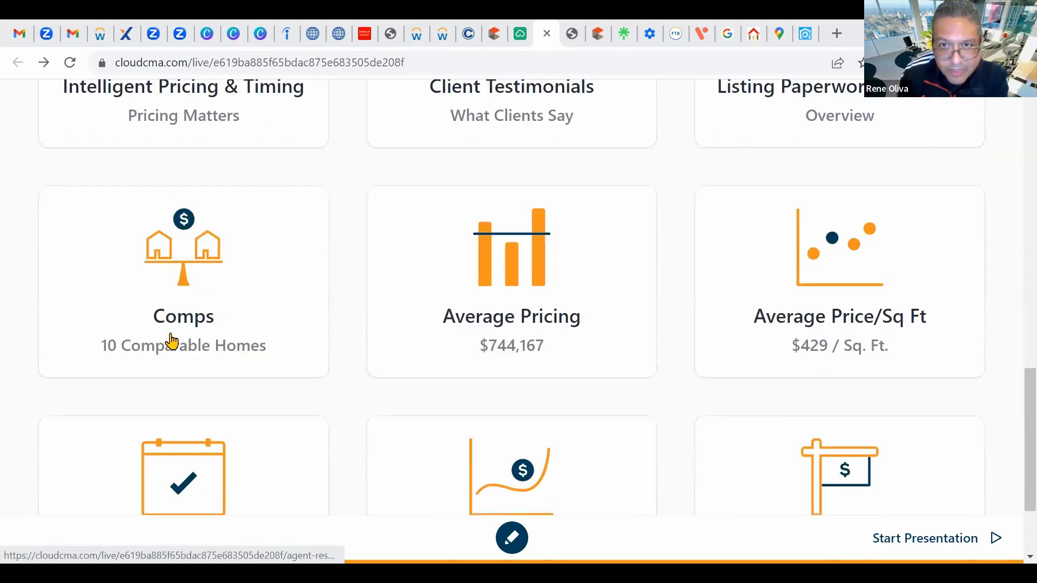
pyautogui.scroll(20, 171, 342)
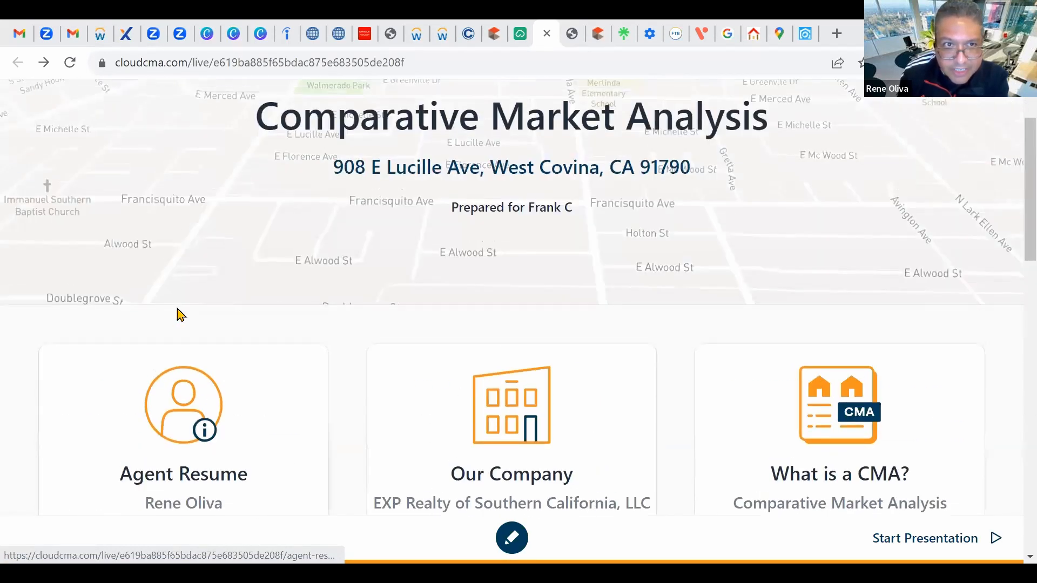
pyautogui.click(520, 33)
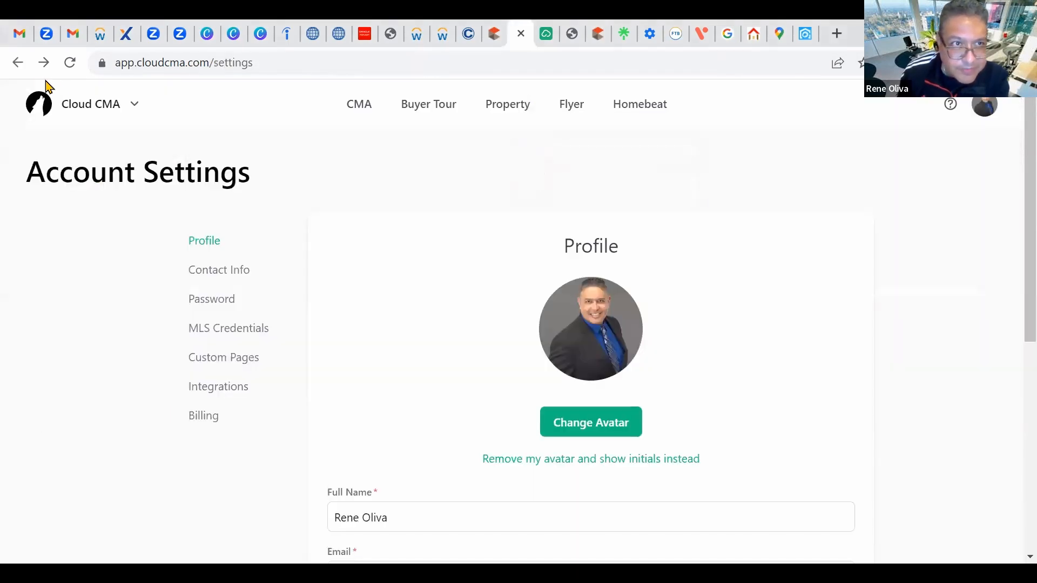
pyautogui.click(545, 34)
pyautogui.scroll(-5, 371, 256)
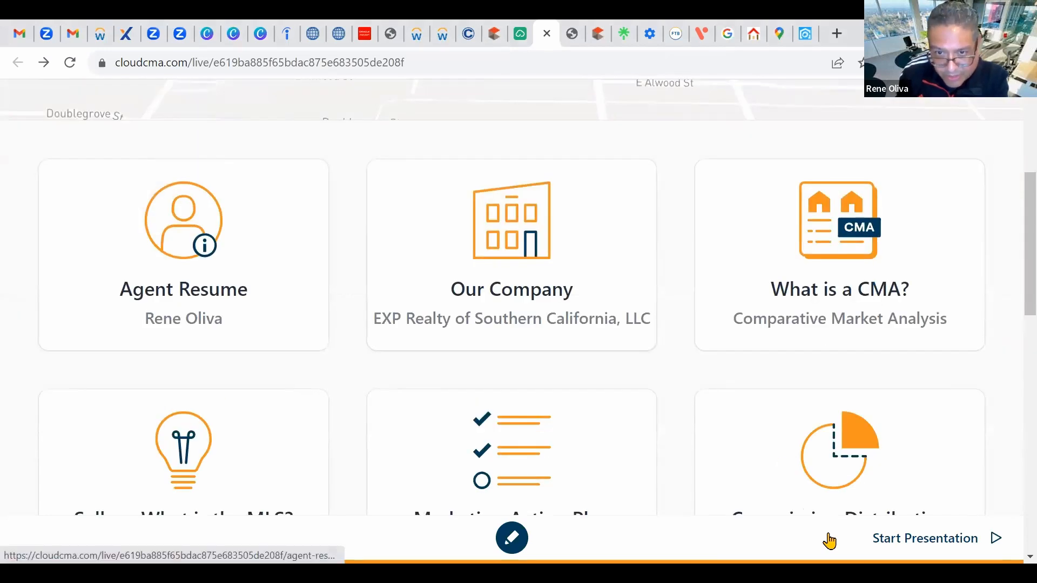